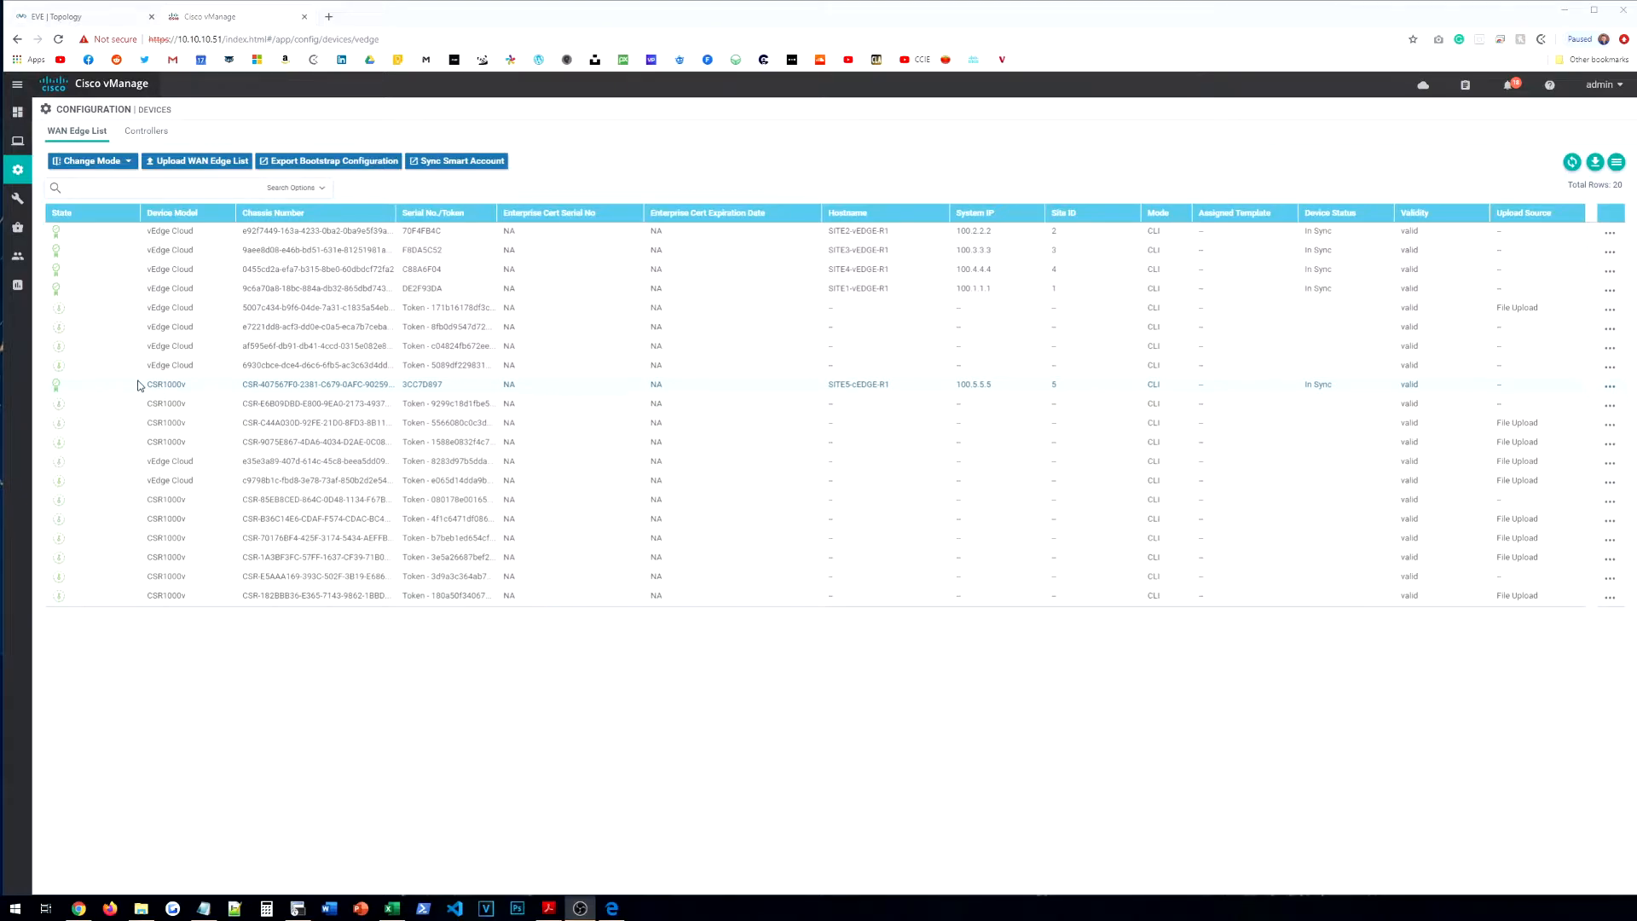
# Step: From Configuration > Templates Feature tab, add a System template with vEdge Cloud as the device model
pyautogui.moveTo(17, 173)
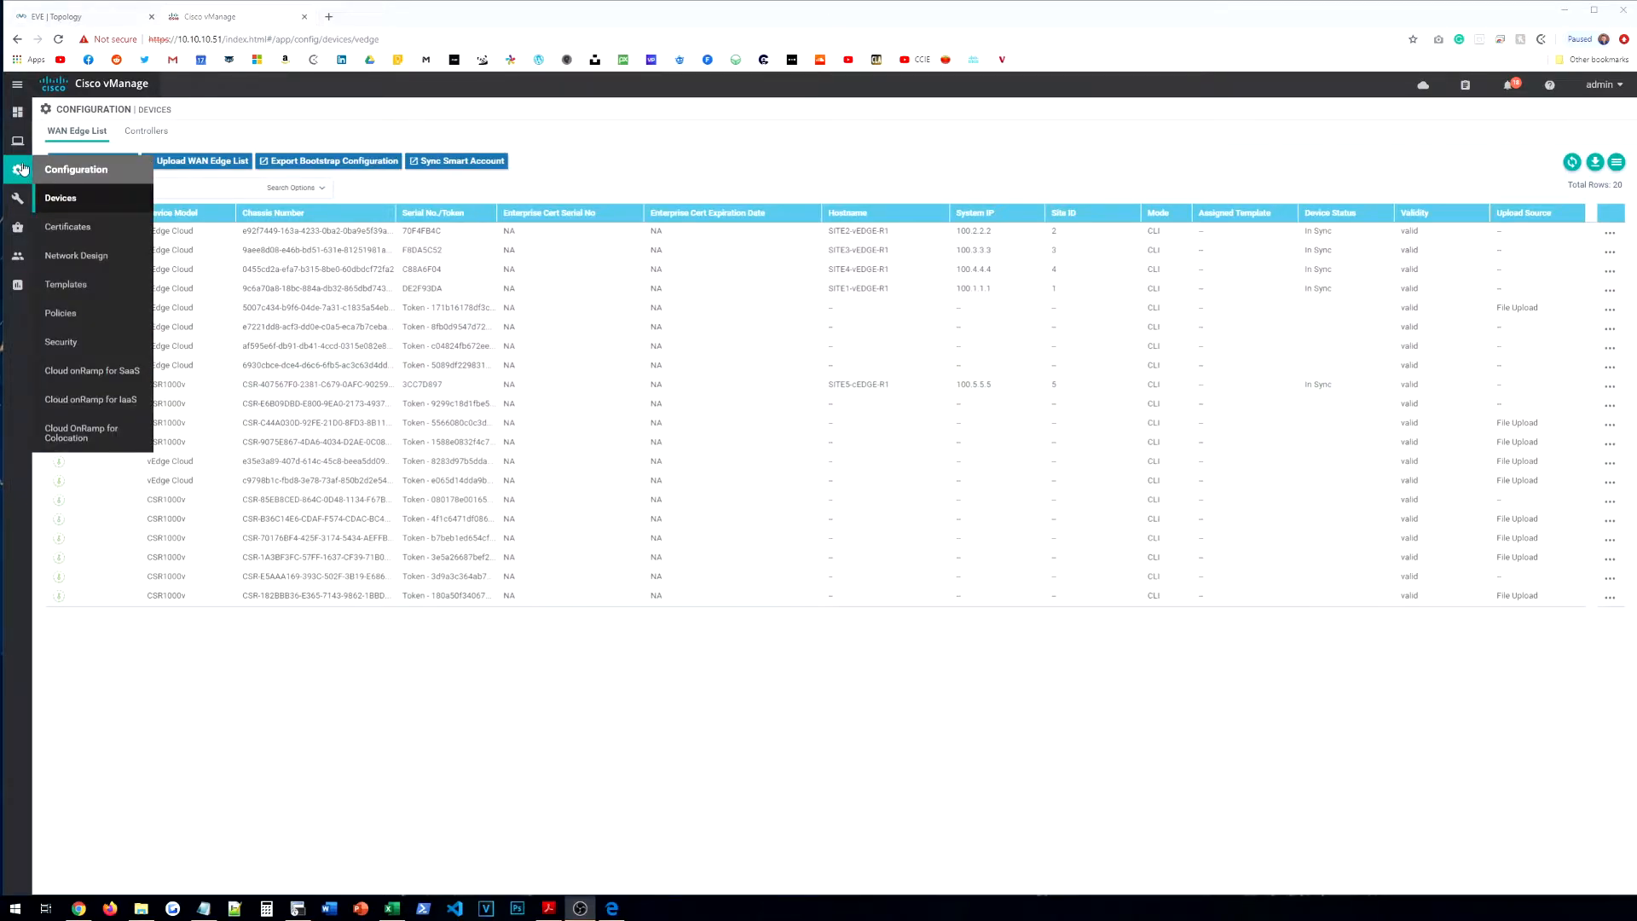
pyautogui.click(66, 284)
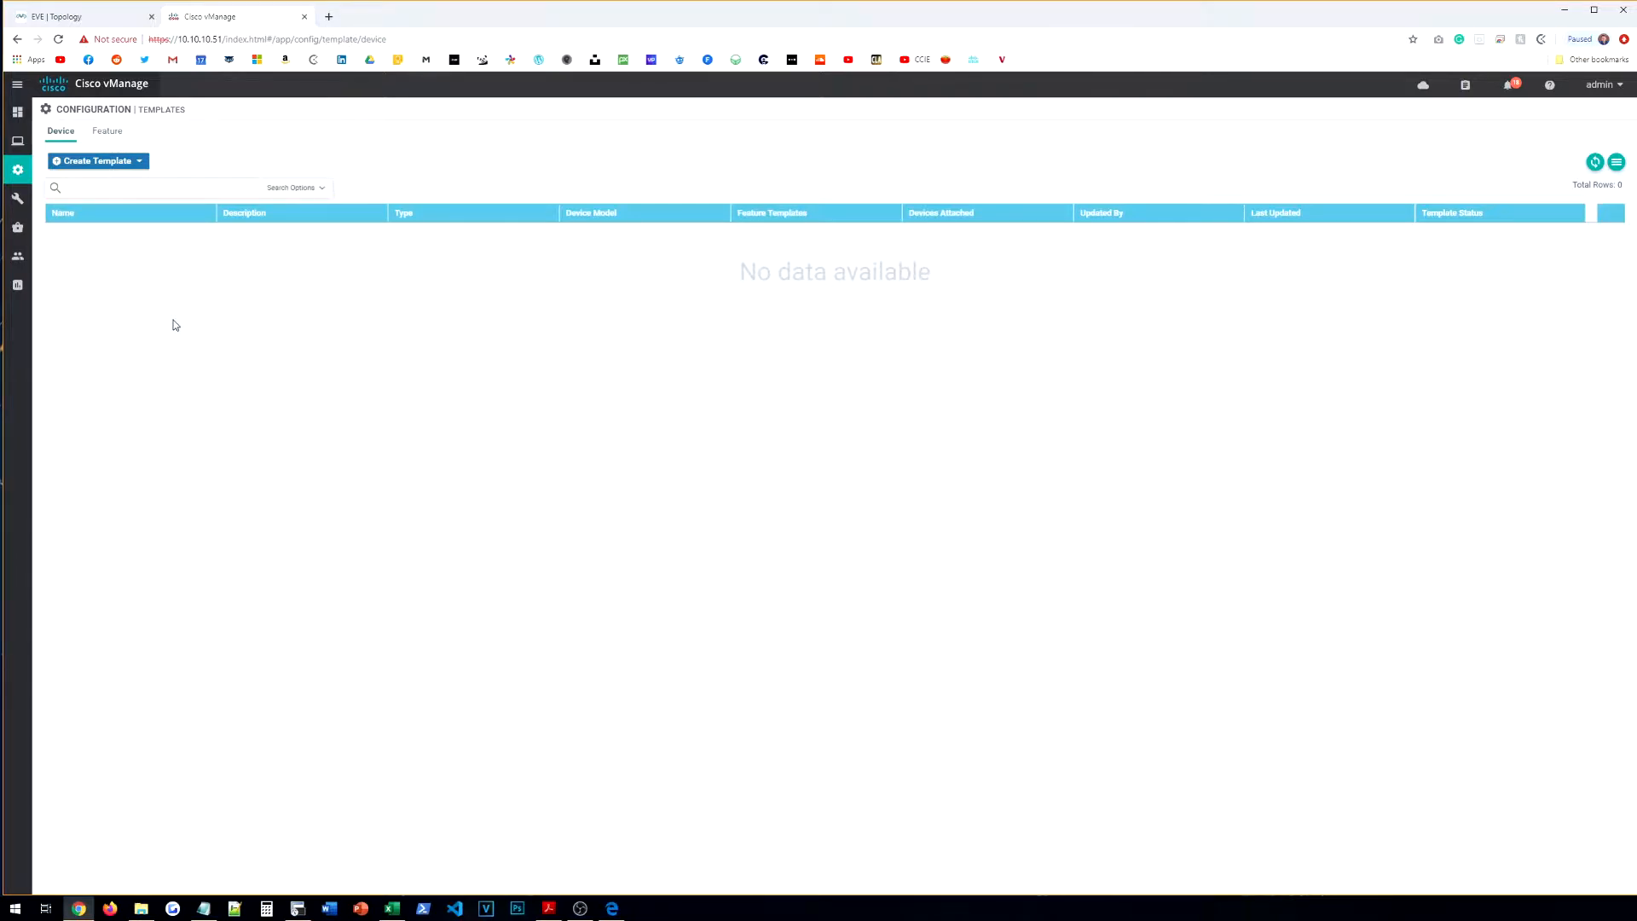
pyautogui.click(122, 139)
pyautogui.click(110, 163)
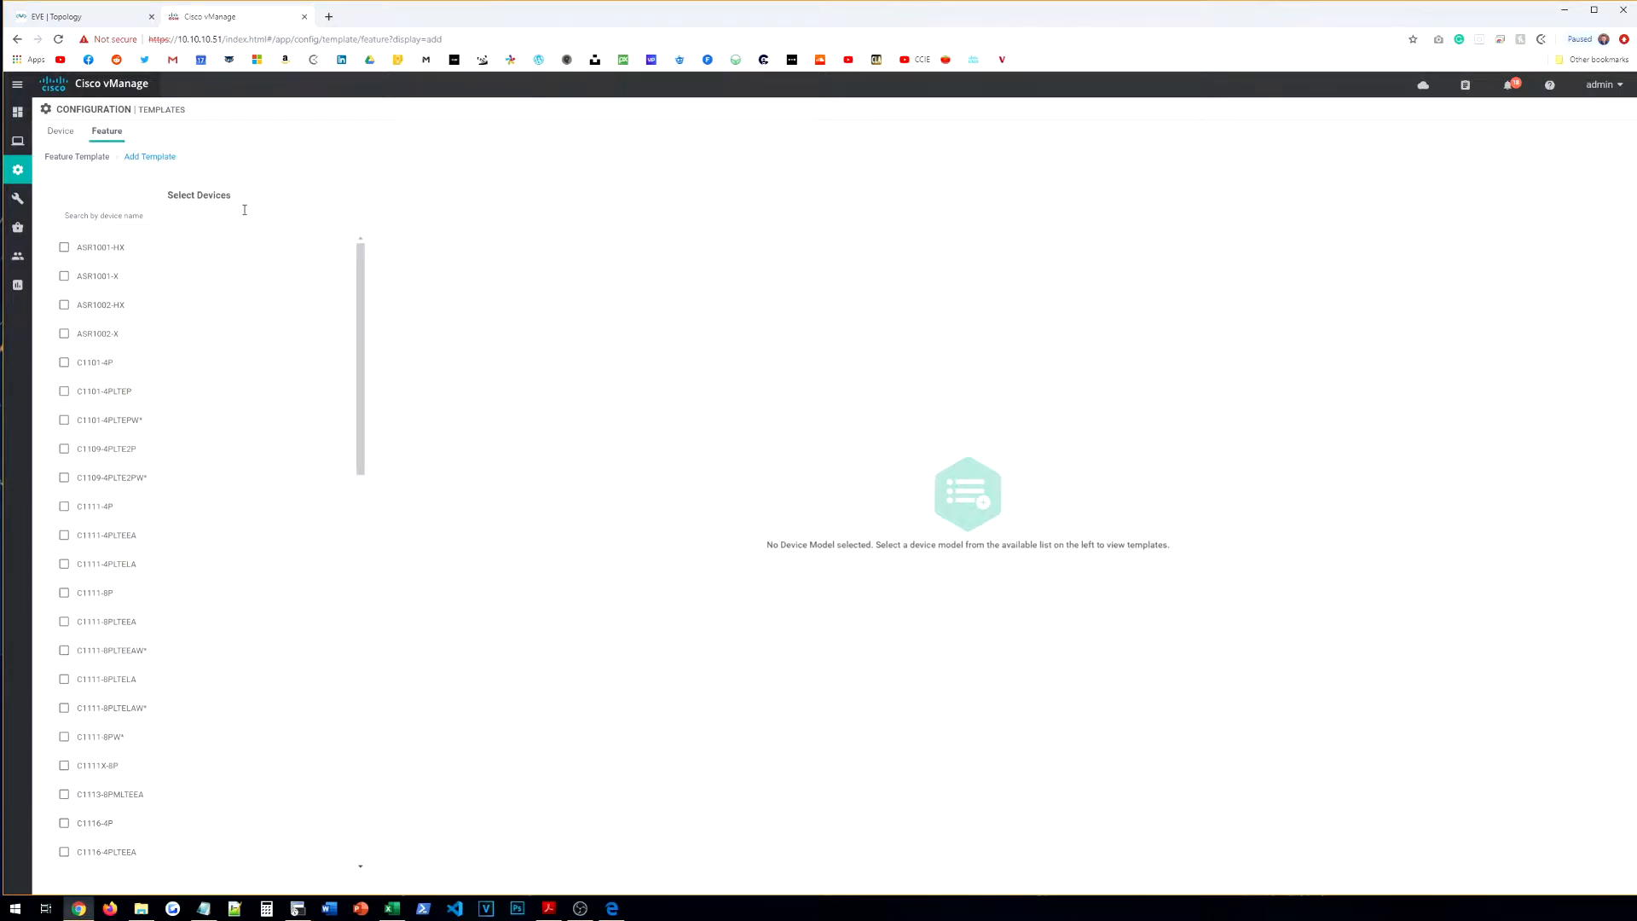
pyautogui.click(247, 215)
pyautogui.write('VE')
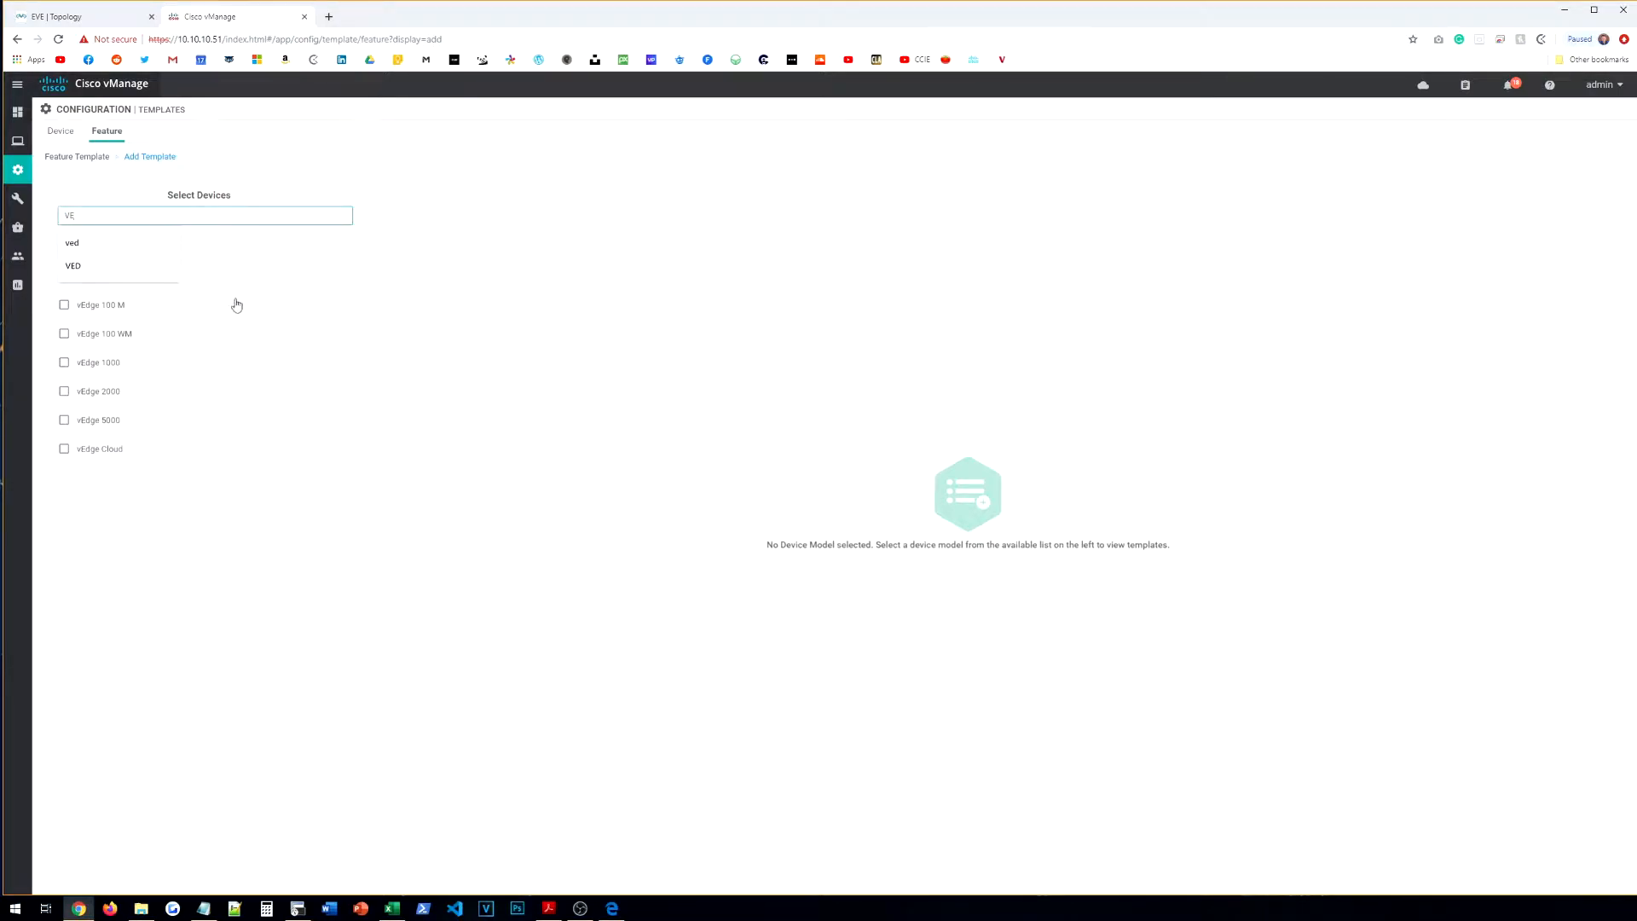
pyautogui.click(92, 450)
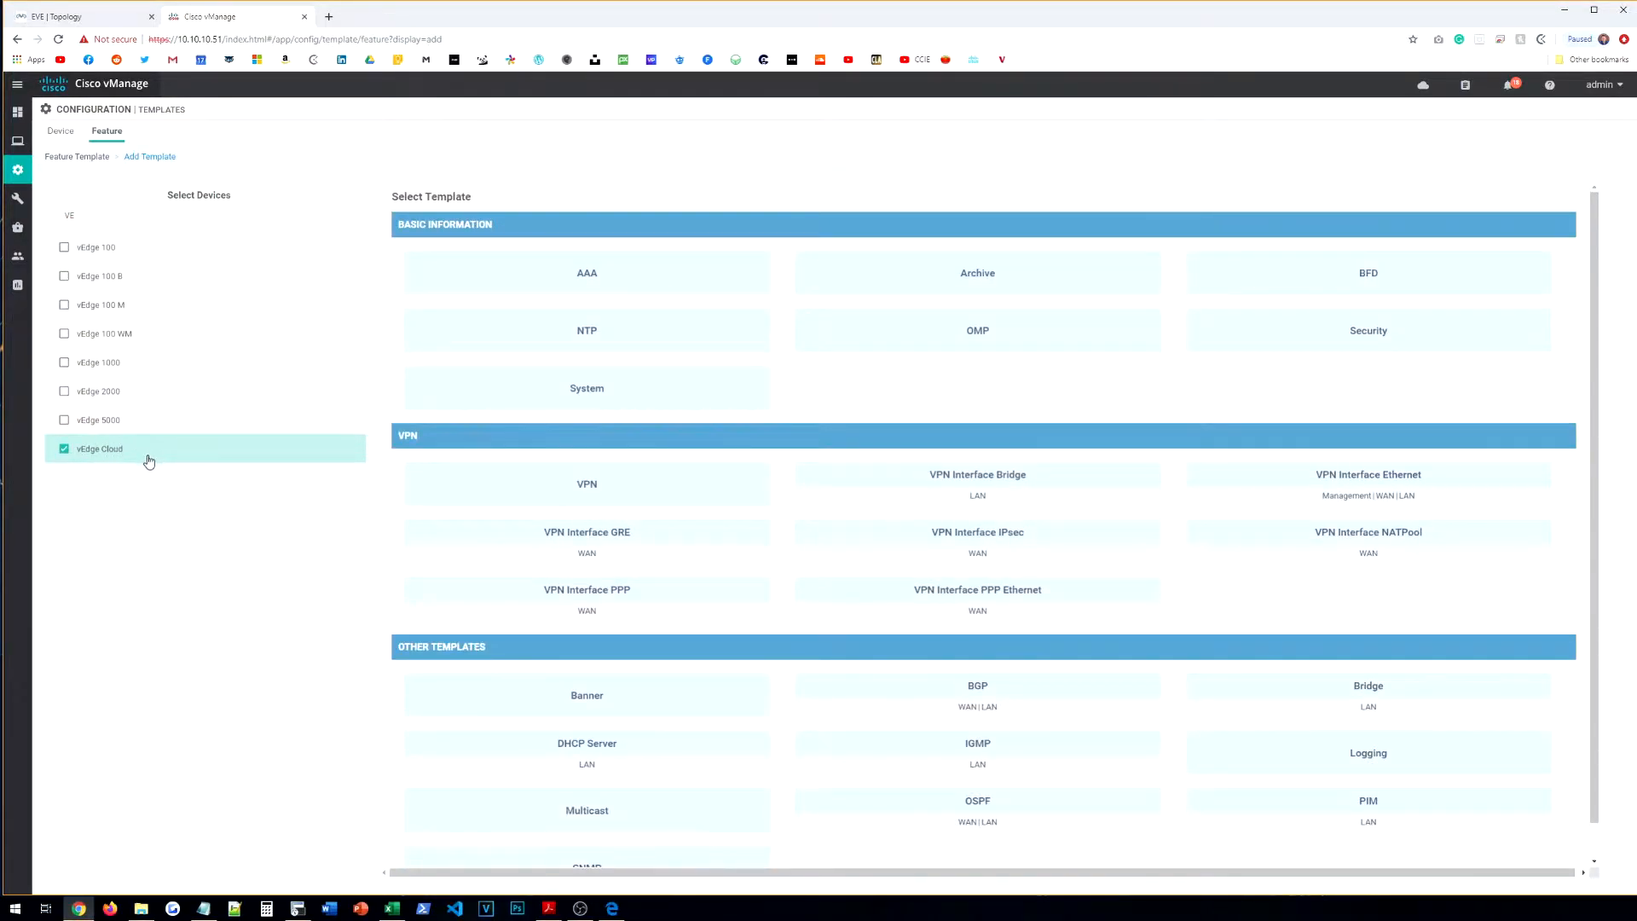
pyautogui.click(552, 404)
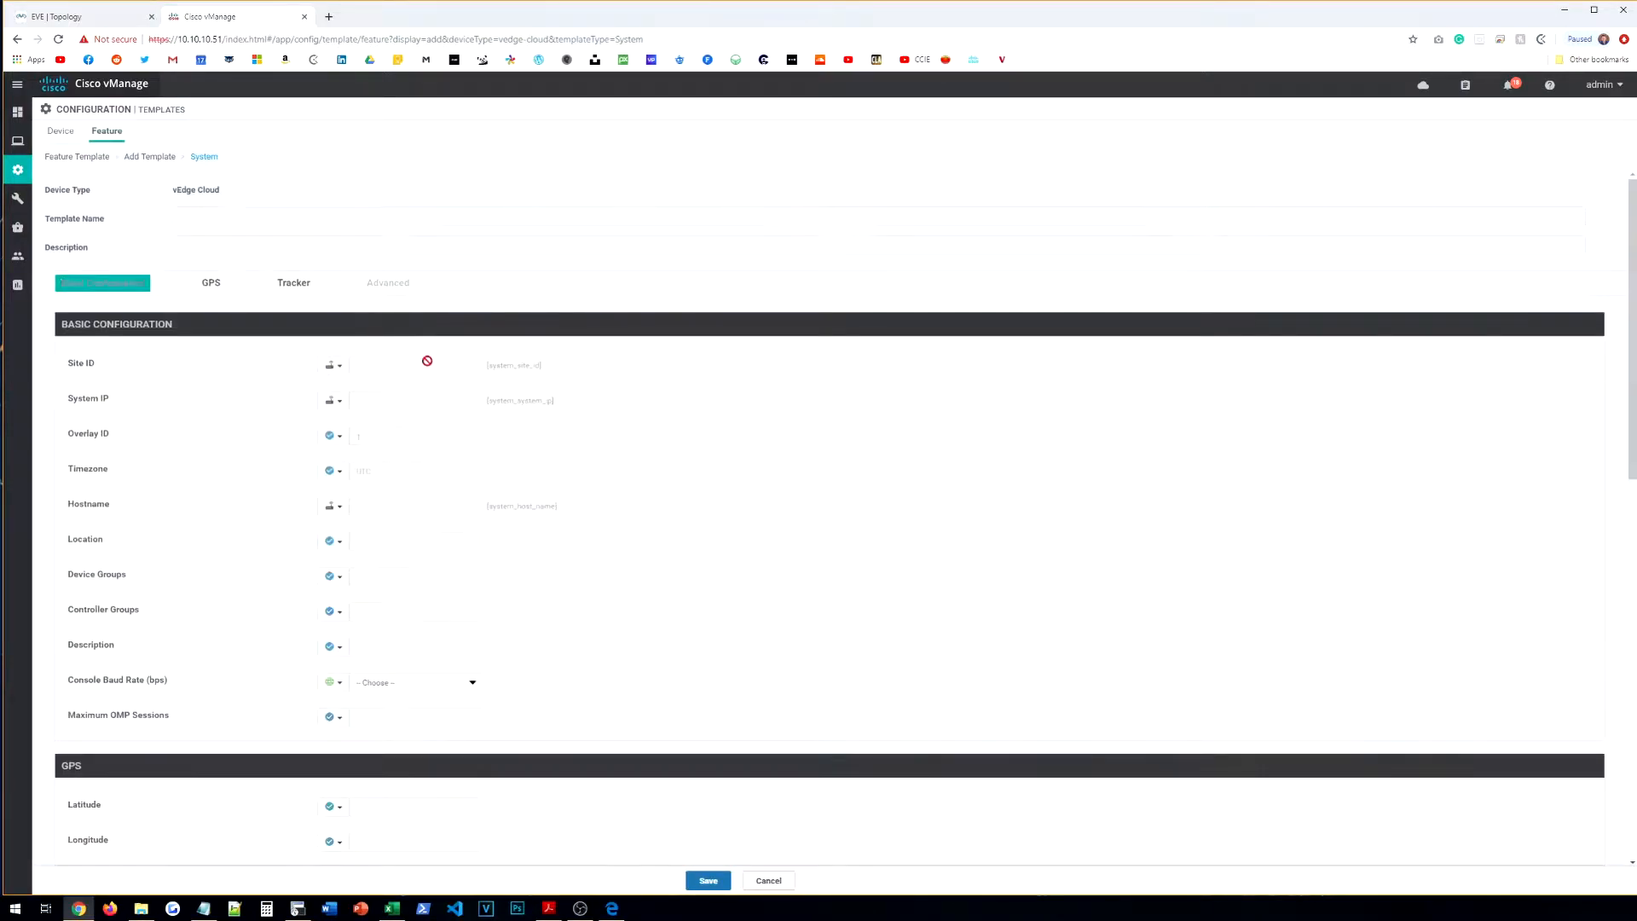
# Step: Name the template VE-SYSTEM and paste the same text as its description
pyautogui.click(274, 221)
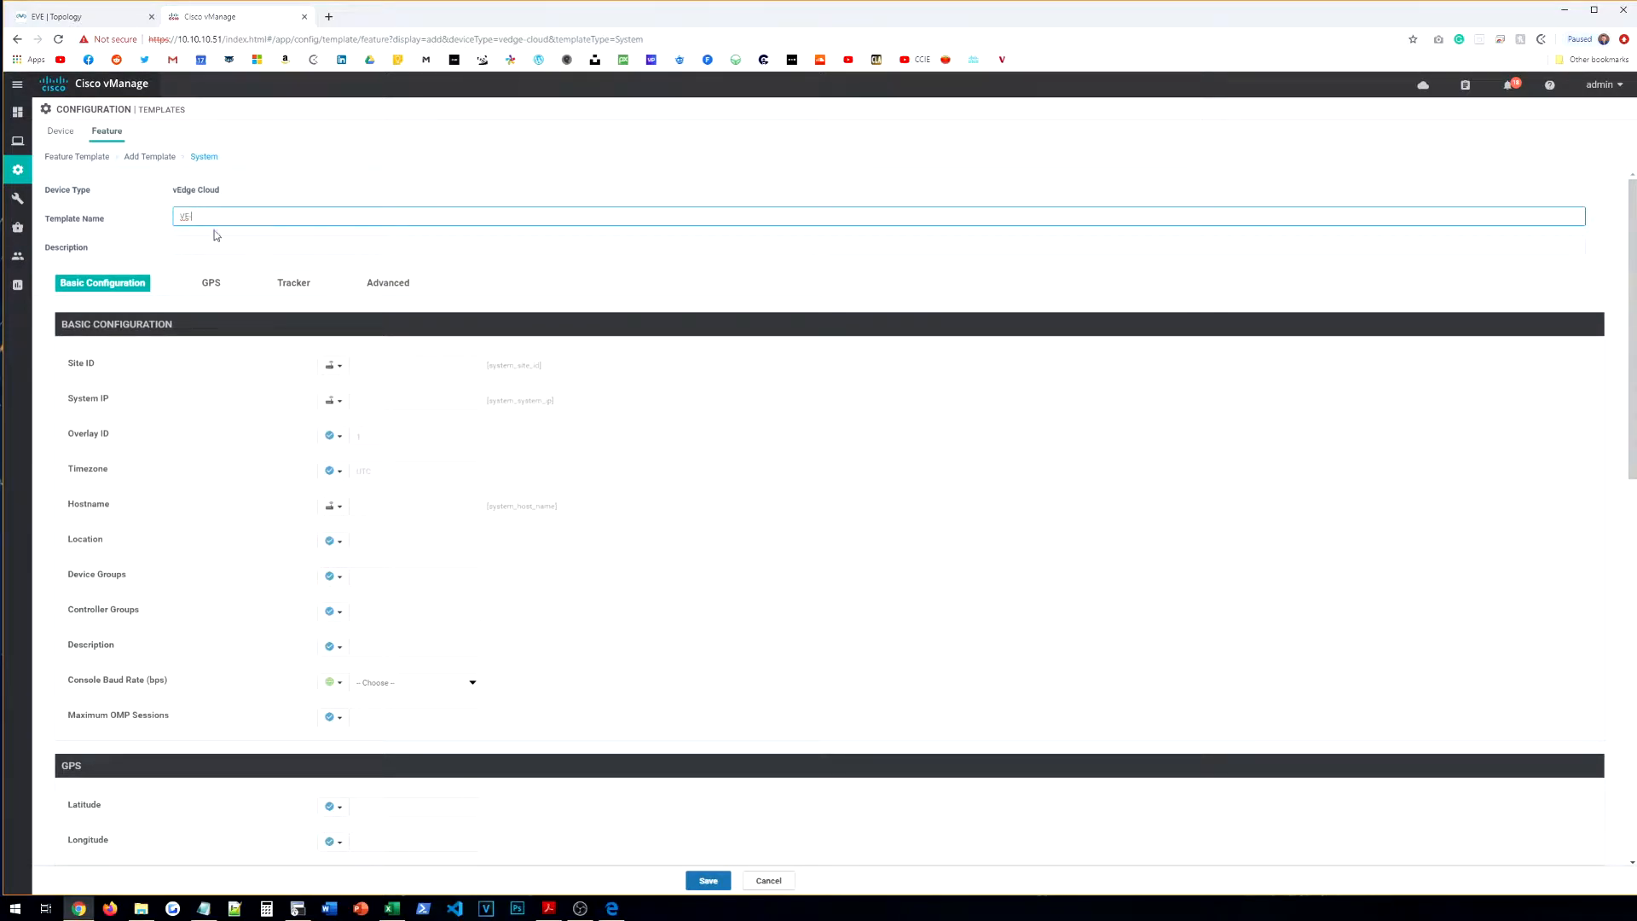
pyautogui.write('-SYSTEM')
pyautogui.hotkey('ctrl', 'a')
pyautogui.click(247, 245)
pyautogui.write('VE-SYSTEM')
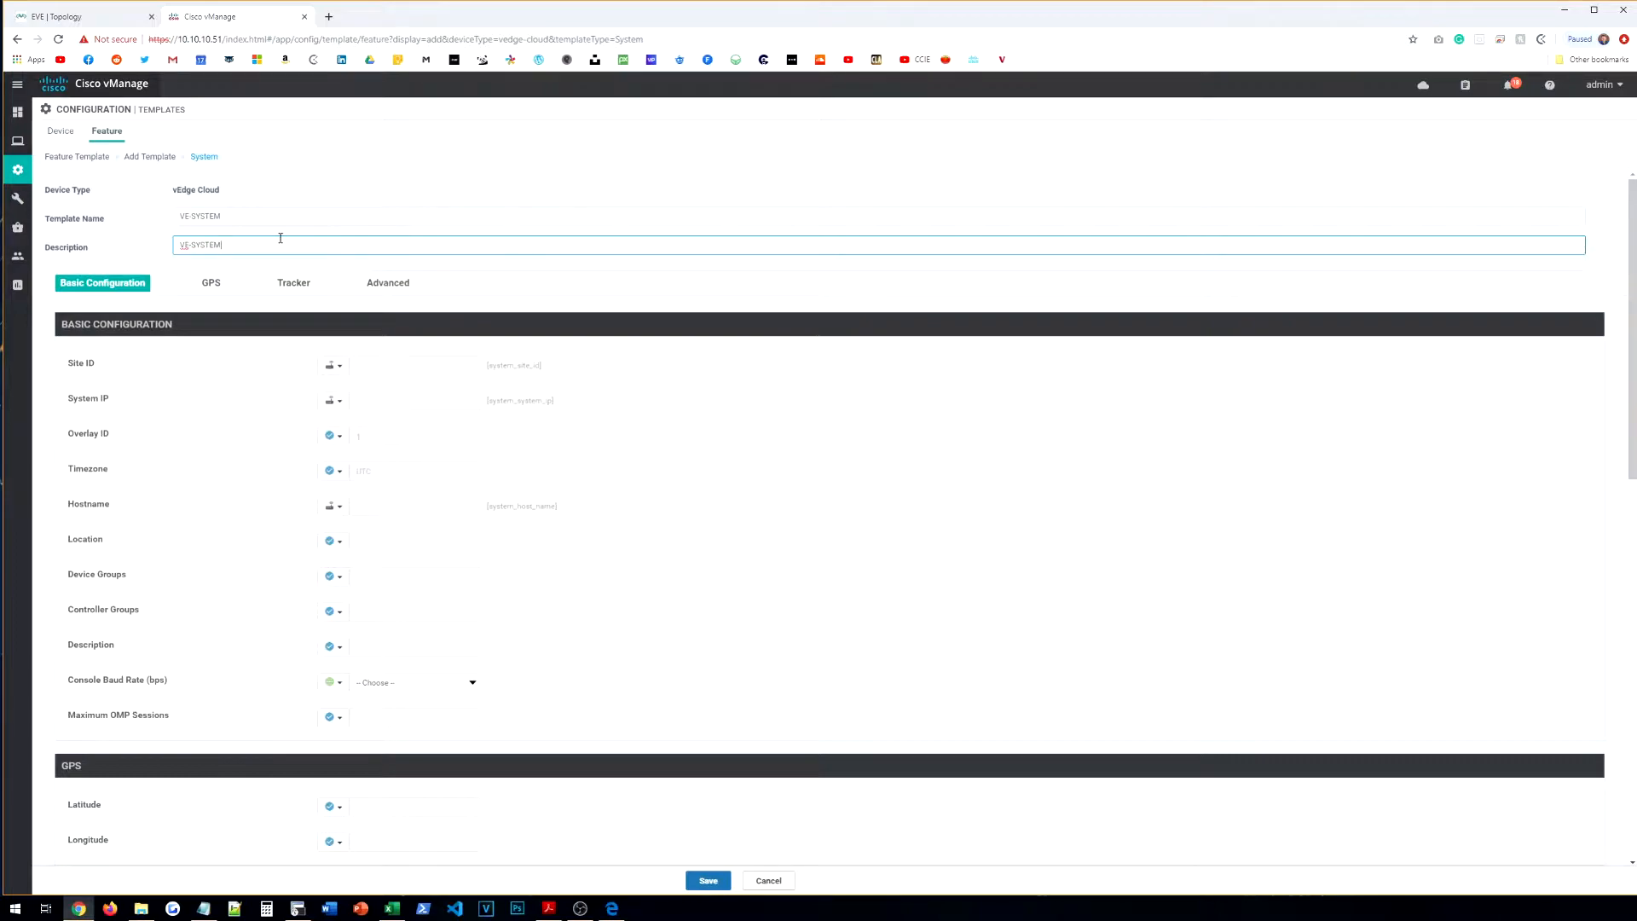
# Step: Review the Site ID scope options and the EVE lab topology diagram
pyautogui.scroll(-1, 227, 256)
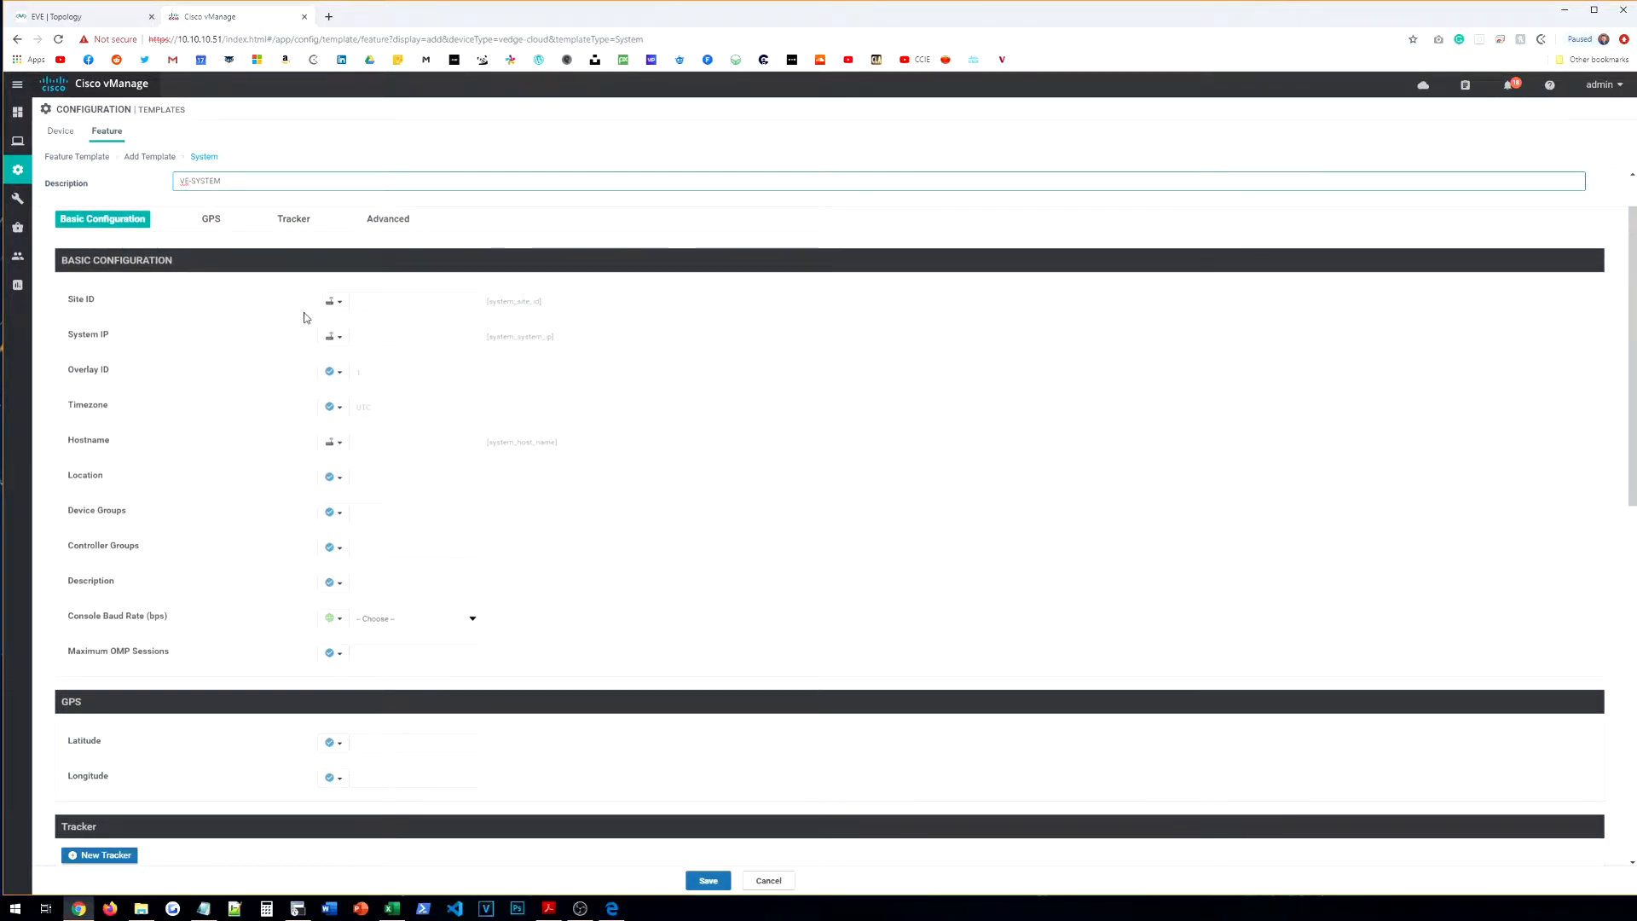
pyautogui.click(334, 304)
pyautogui.moveTo(400, 345)
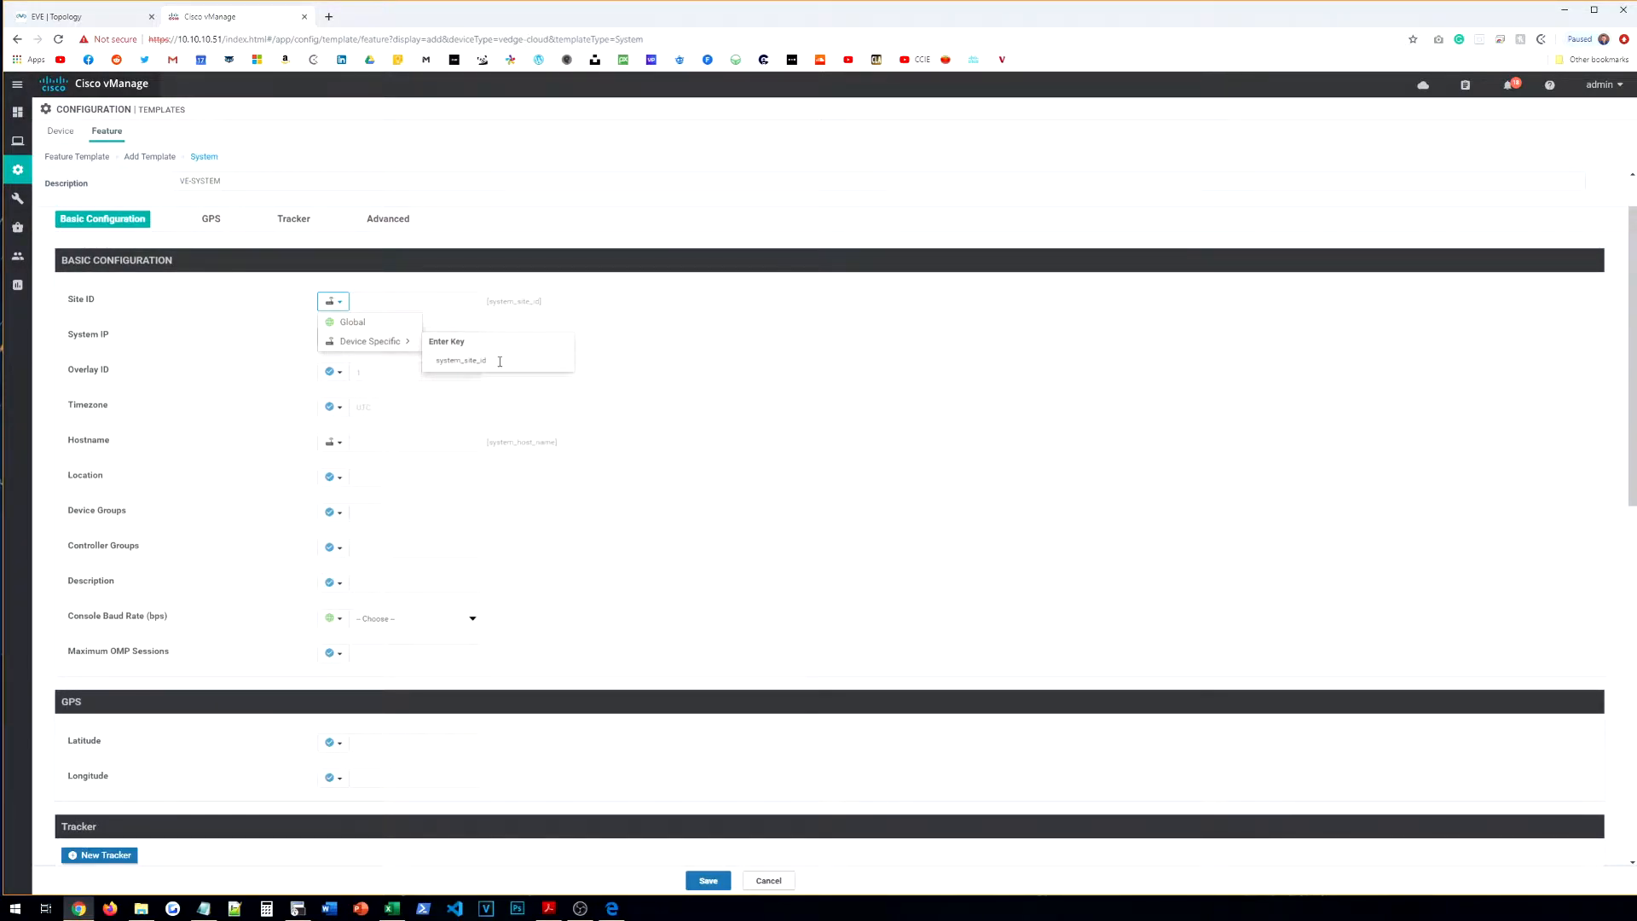
pyautogui.click(59, 16)
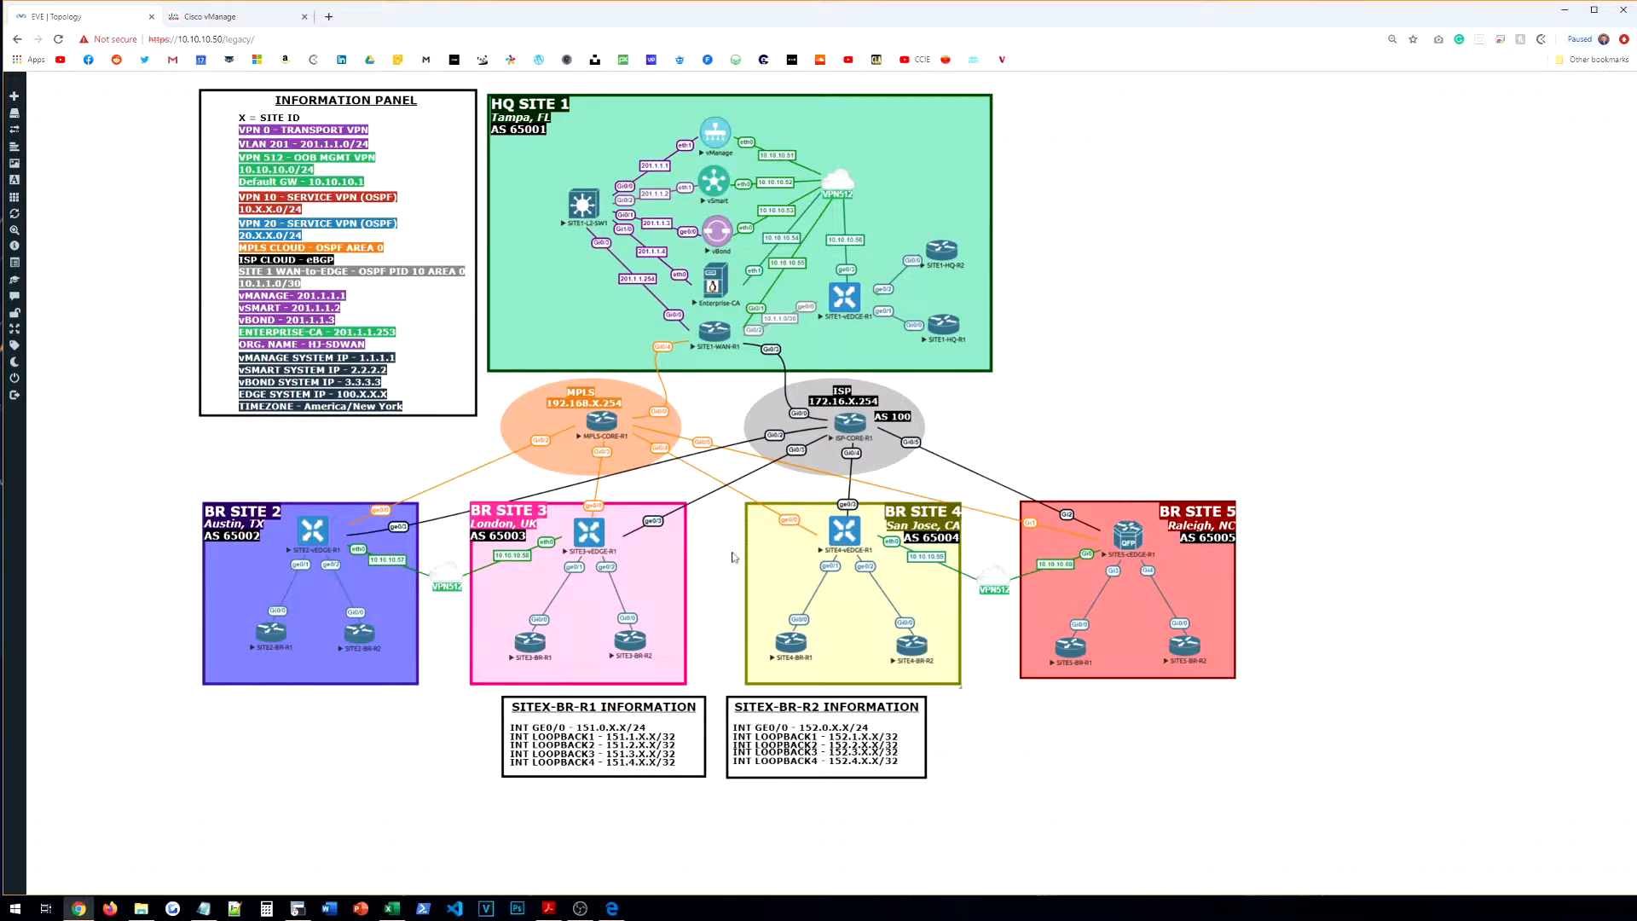
pyautogui.hotkey('ctrl', 'Tab')
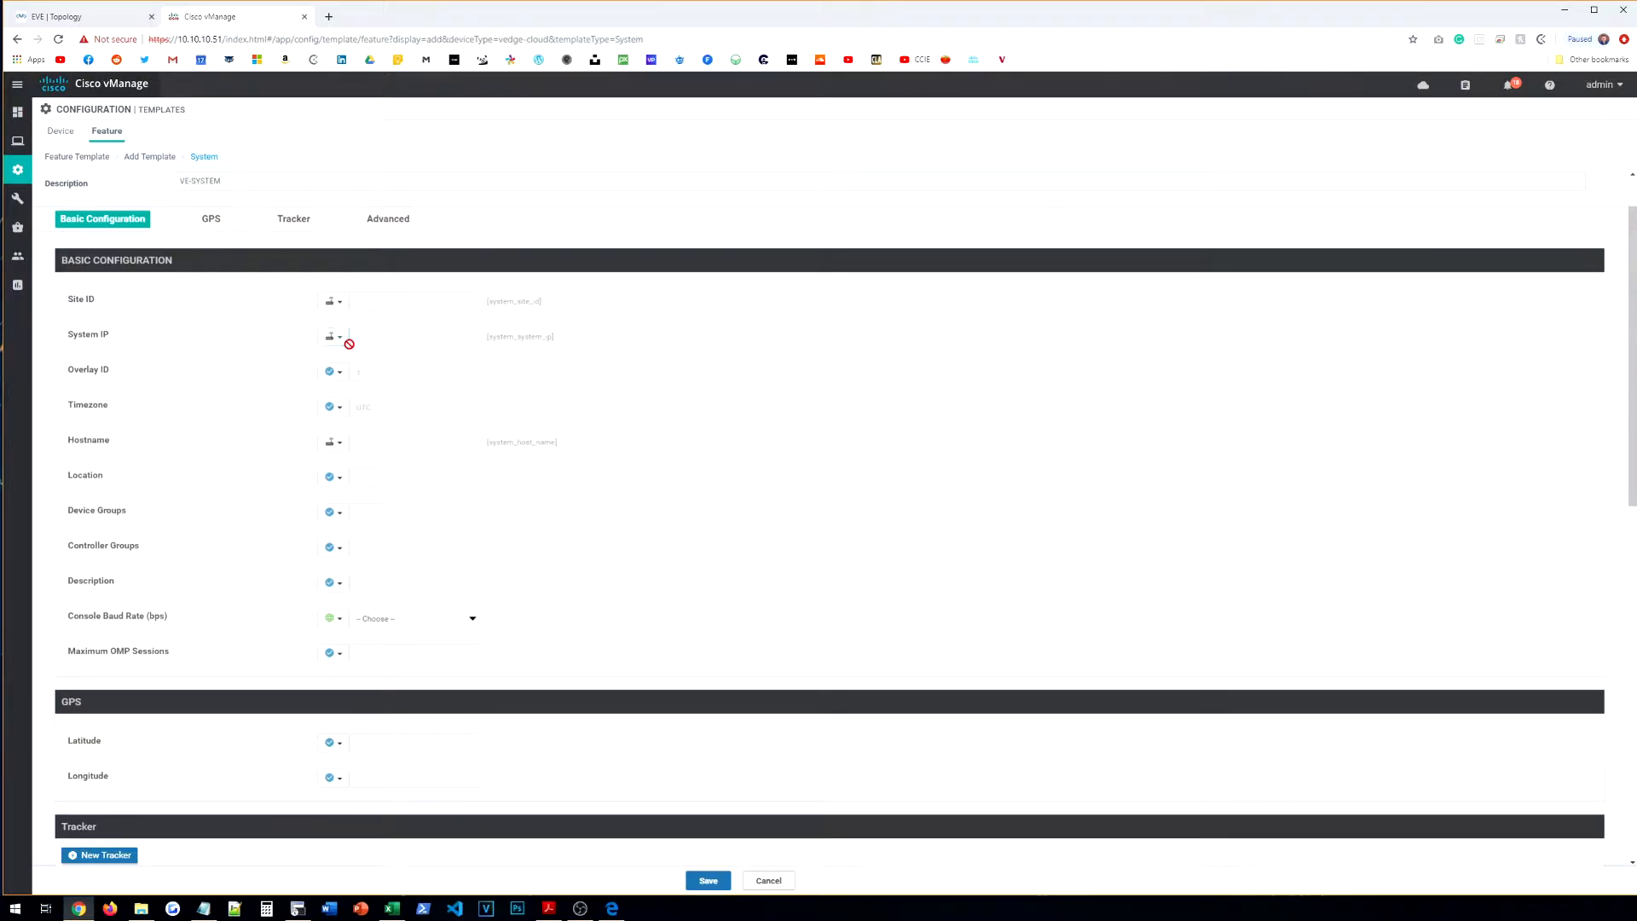
# Step: Set the timezone scope to Global and choose America/New_York
pyautogui.moveTo(487, 339)
pyautogui.mouseDown()
pyautogui.moveTo(559, 340)
pyautogui.moveTo(499, 338)
pyautogui.mouseUp()
pyautogui.click(561, 339)
pyautogui.click(495, 338)
pyautogui.click(333, 407)
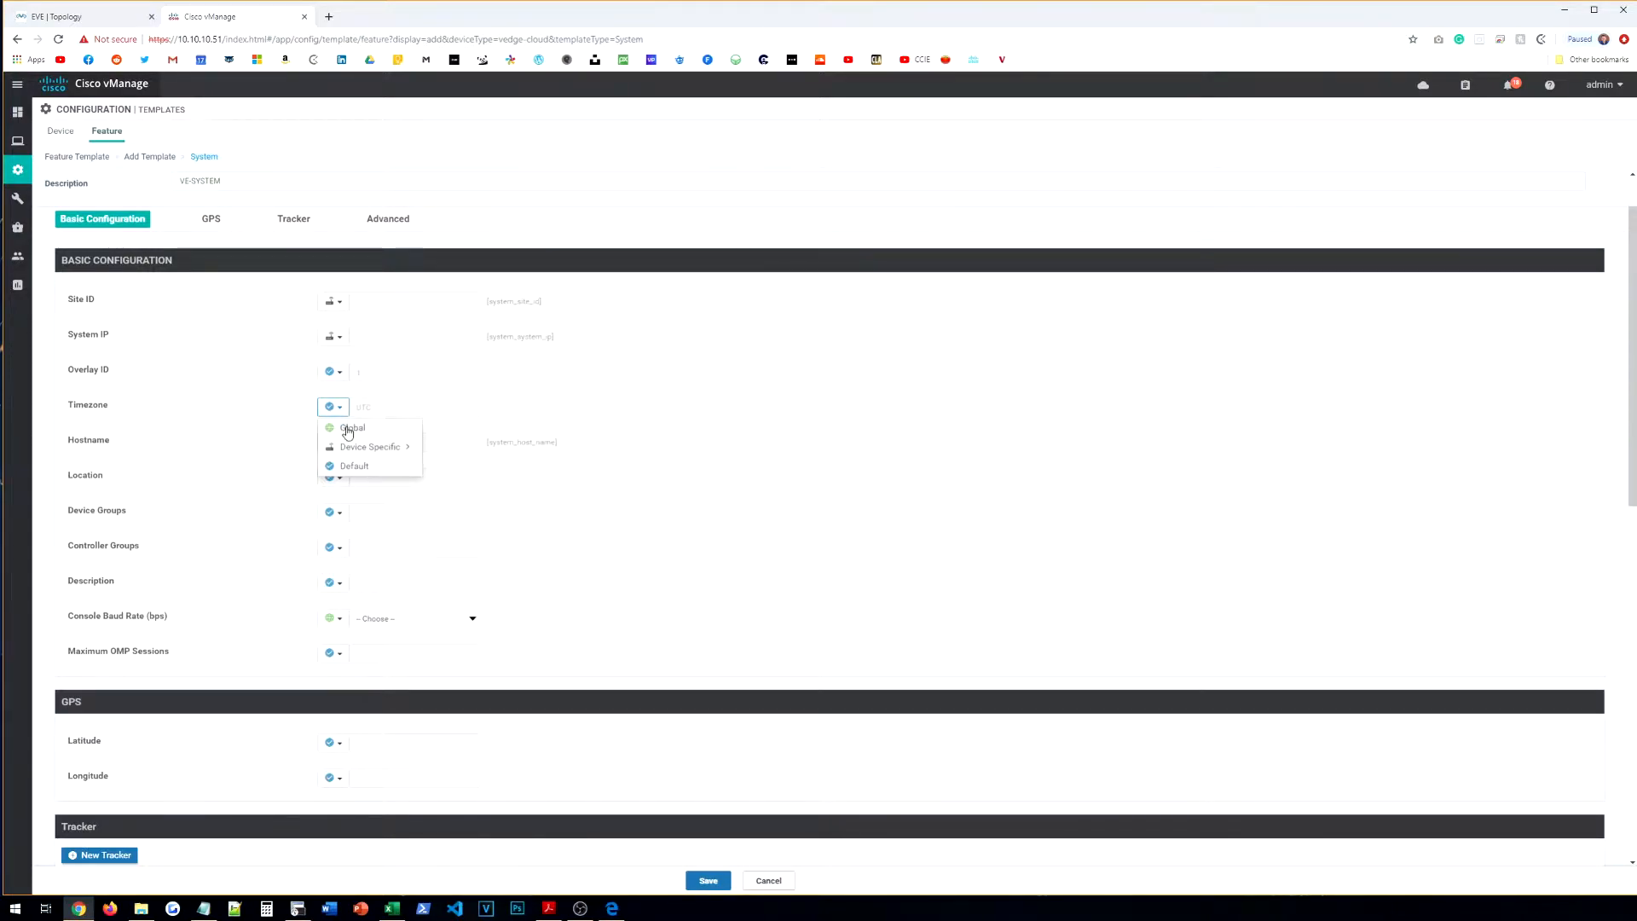
pyautogui.click(349, 428)
pyautogui.click(402, 409)
pyautogui.click(334, 407)
pyautogui.click(388, 416)
pyautogui.click(381, 414)
pyautogui.scroll(-10, 418, 499)
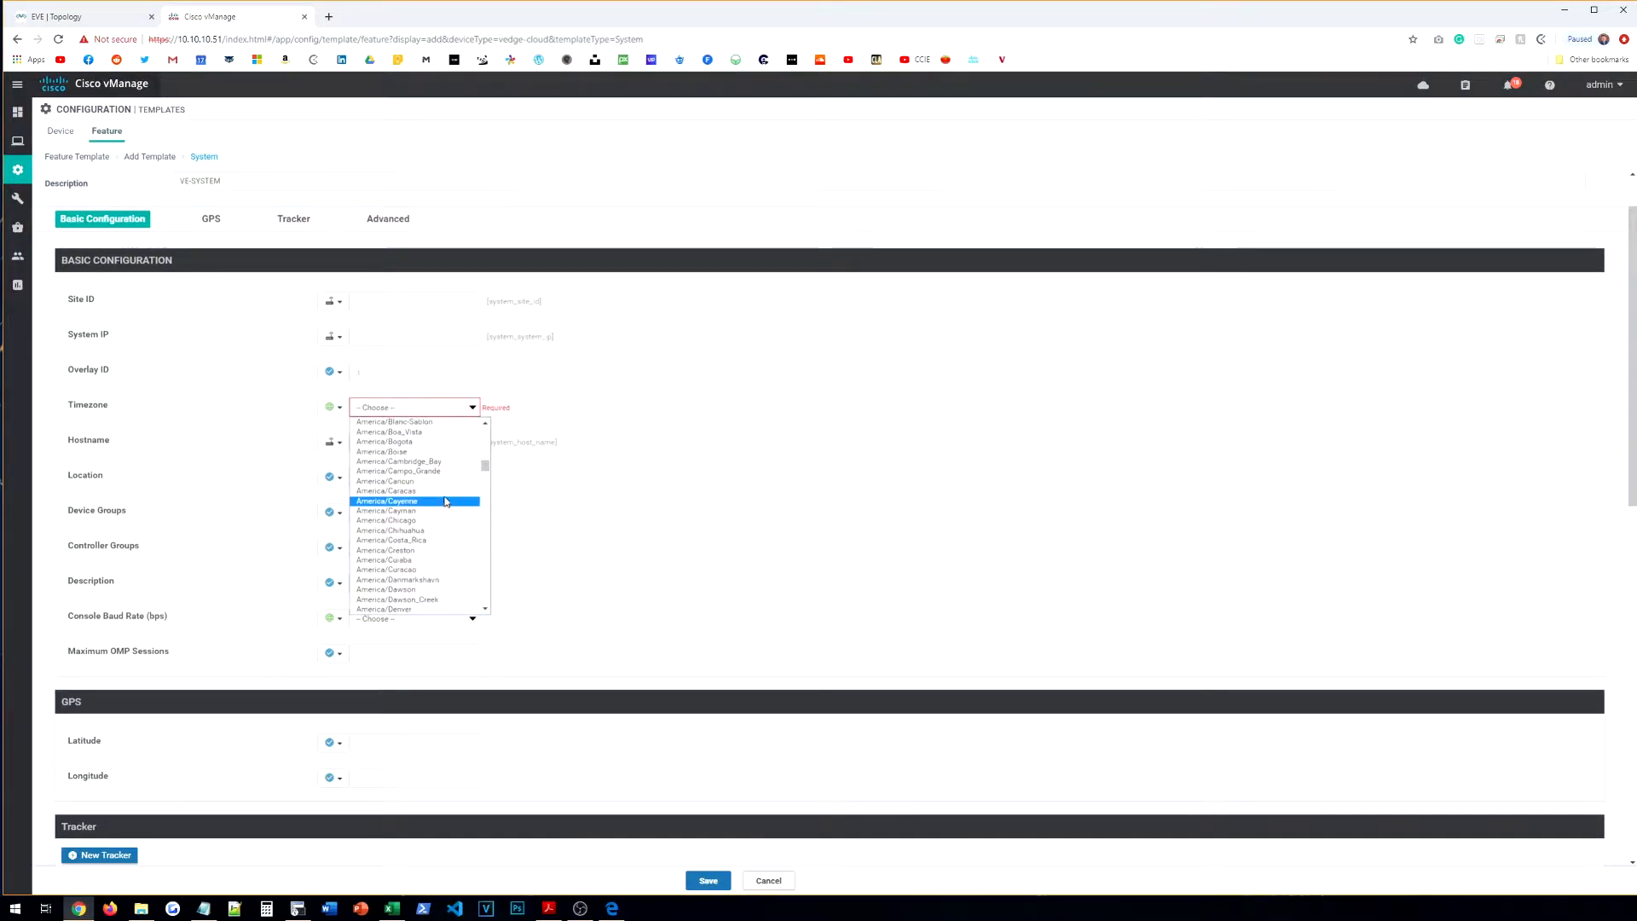
pyautogui.scroll(-20, 436, 501)
pyautogui.scroll(5, 438, 515)
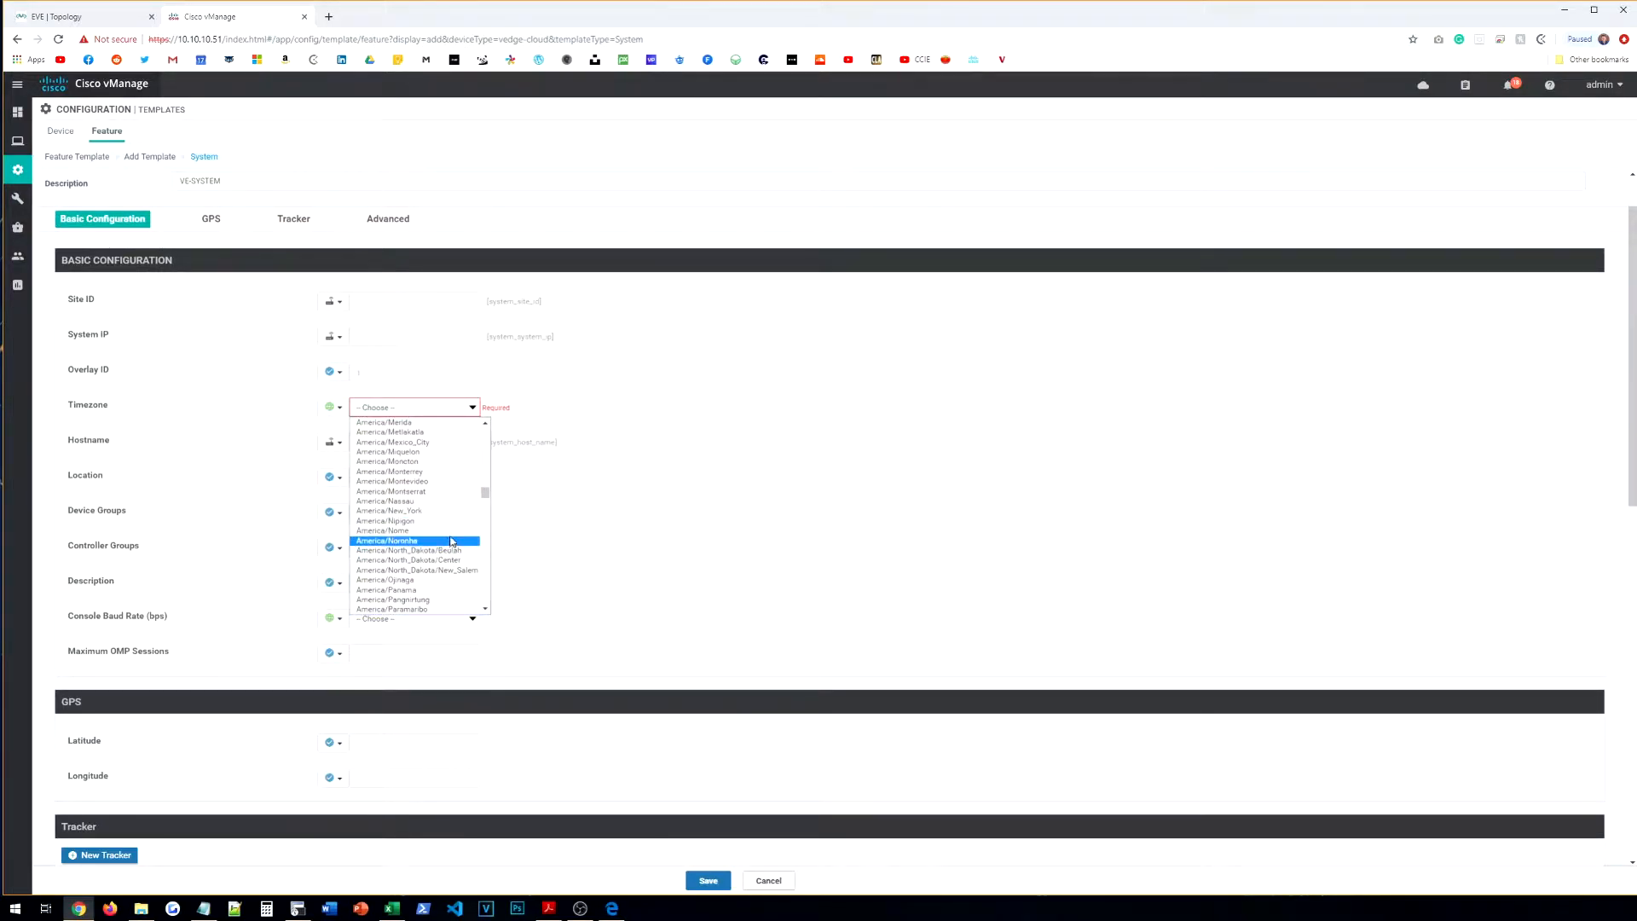
pyautogui.click(401, 510)
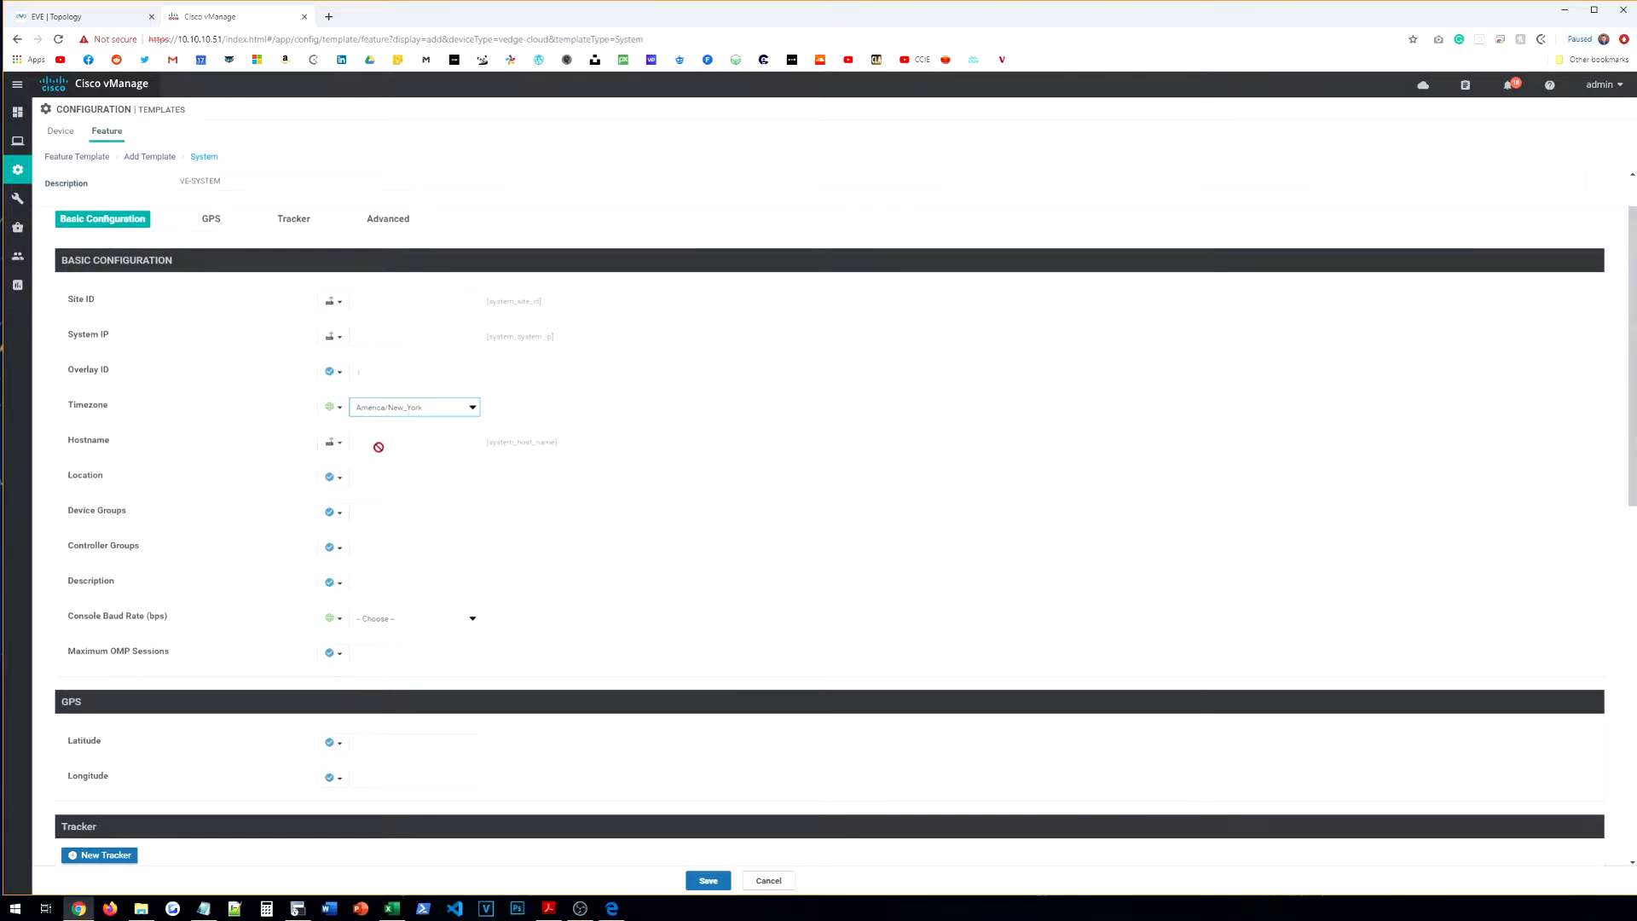
# Step: Leave console baud rate at Default and save the VE-SYSTEM template
pyautogui.scroll(-2, 346, 452)
pyautogui.click(333, 465)
pyautogui.click(408, 522)
pyautogui.scroll(-8, 408, 522)
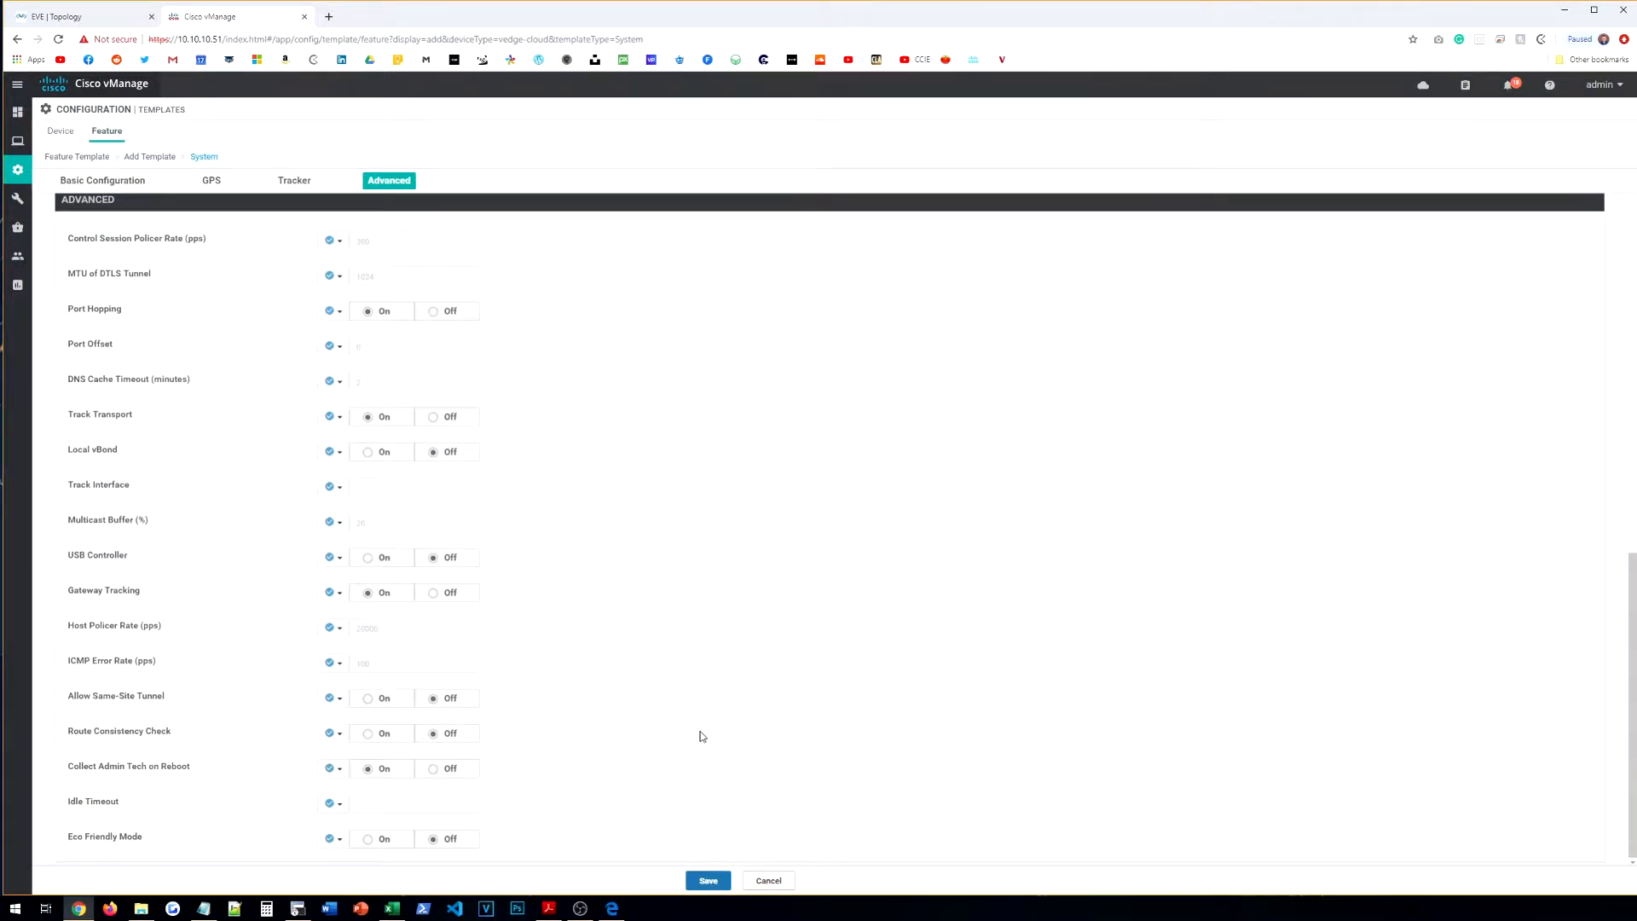
pyautogui.click(708, 881)
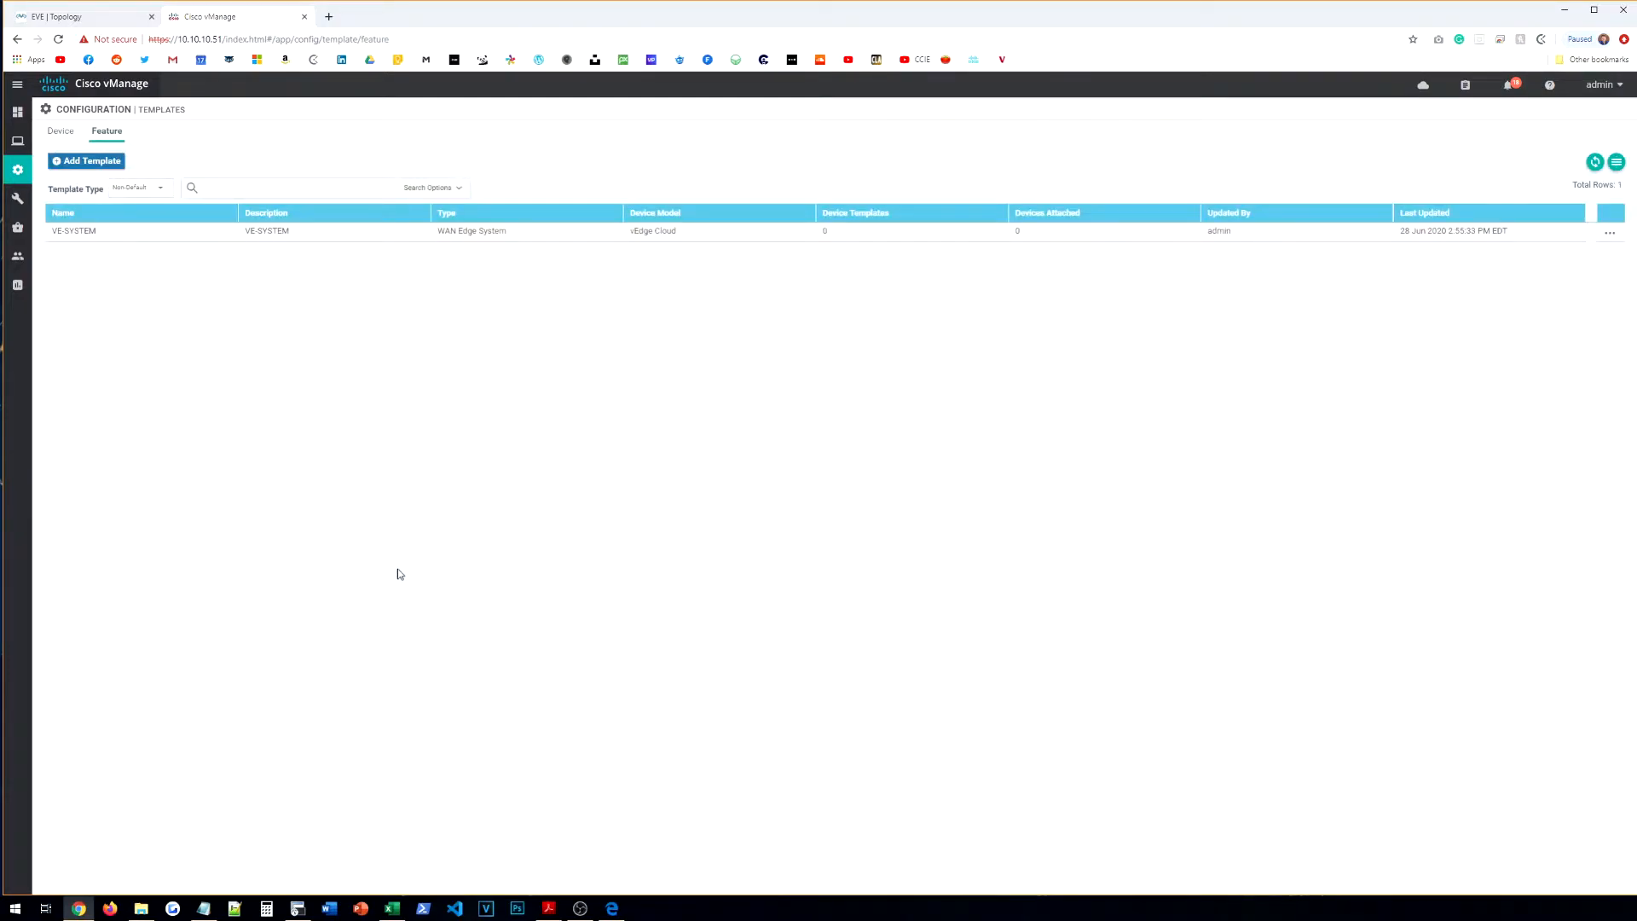
# Step: Add a new AAA feature template for the vEdge Cloud device model
pyautogui.click(85, 160)
pyautogui.click(231, 213)
pyautogui.write('VED')
pyautogui.click(122, 443)
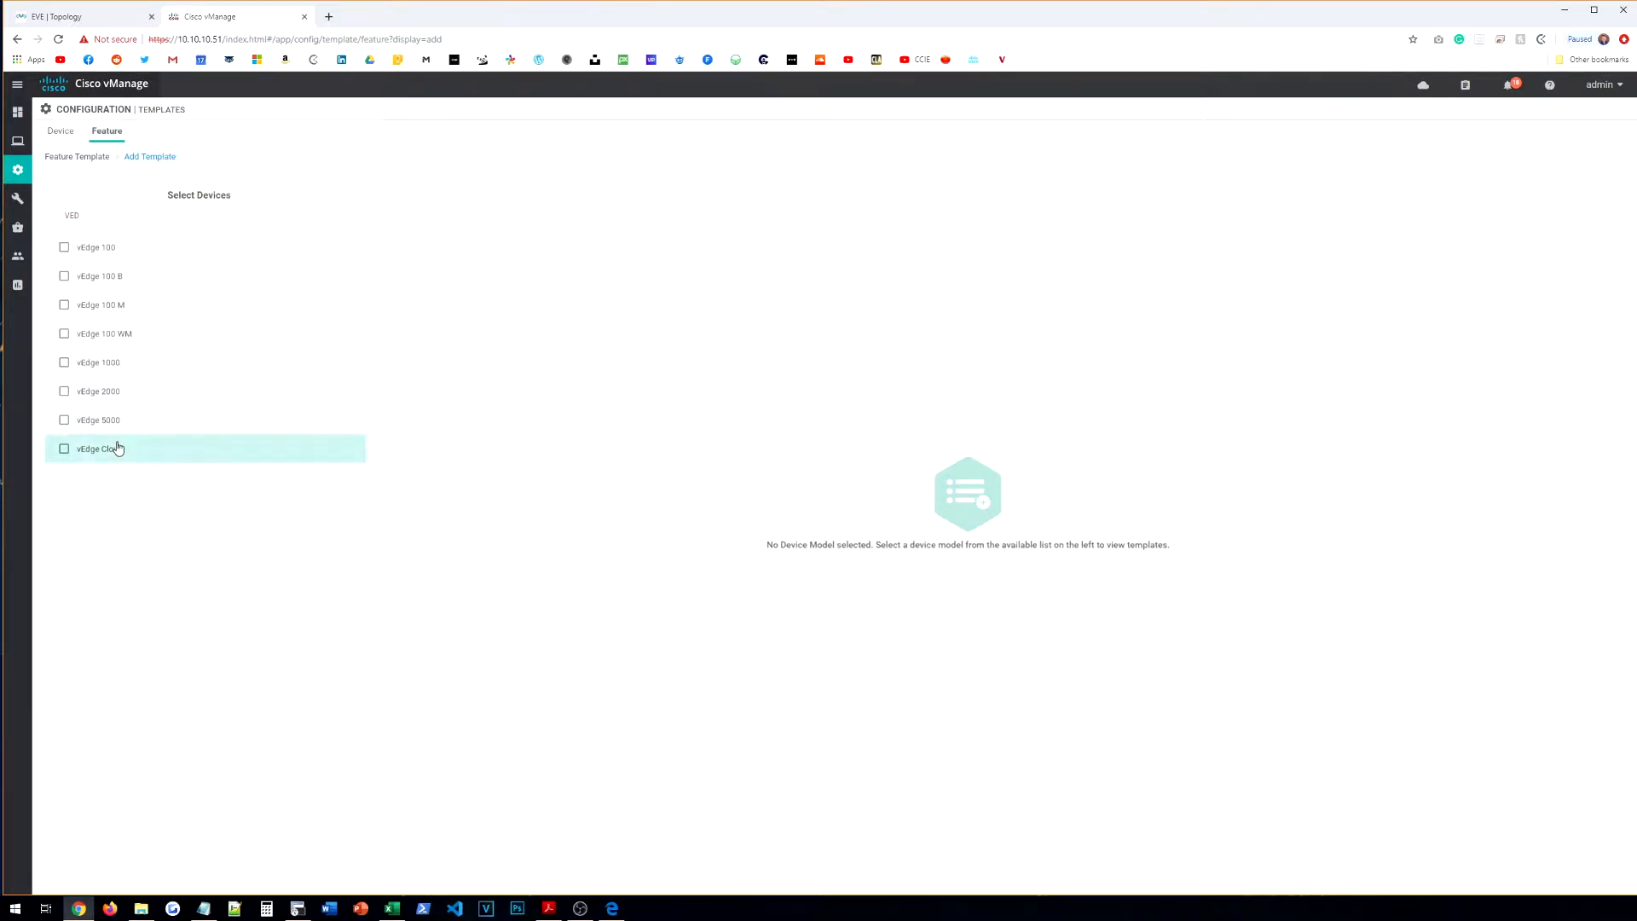
pyautogui.click(588, 286)
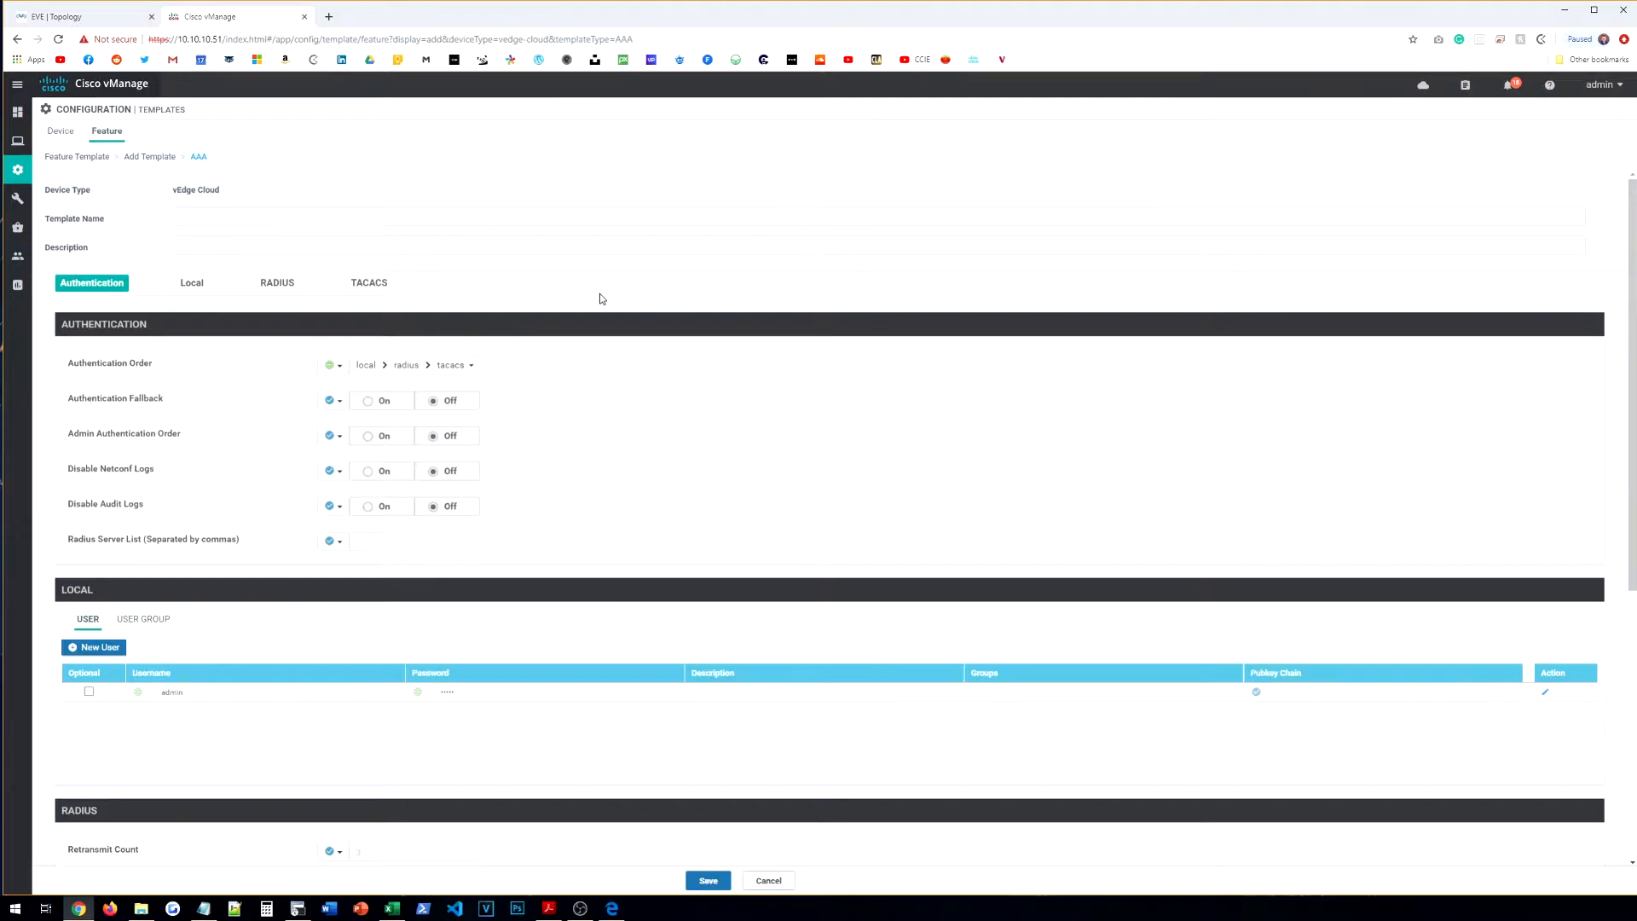
# Step: Name the template VE-AAA and use the same text as its description
pyautogui.click(466, 216)
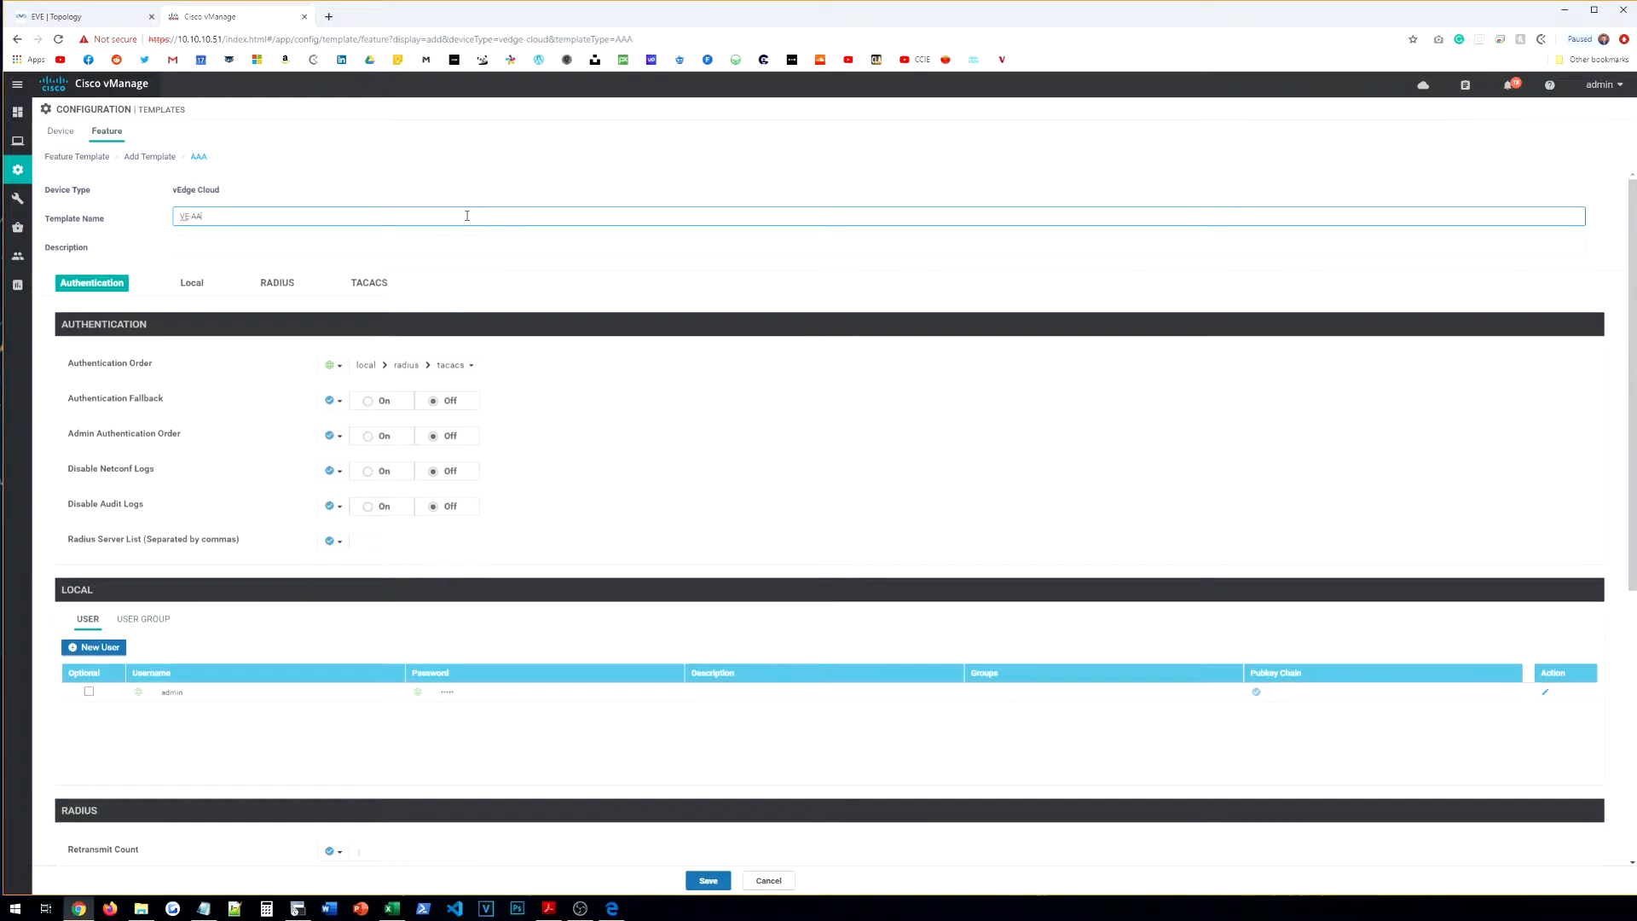
pyautogui.hotkey('ctrl', 'a')
pyautogui.hotkey('ctrl', 'c')
pyautogui.press('Tab')
pyautogui.hotkey('ctrl', 'v')
pyautogui.scroll(-1, 499, 222)
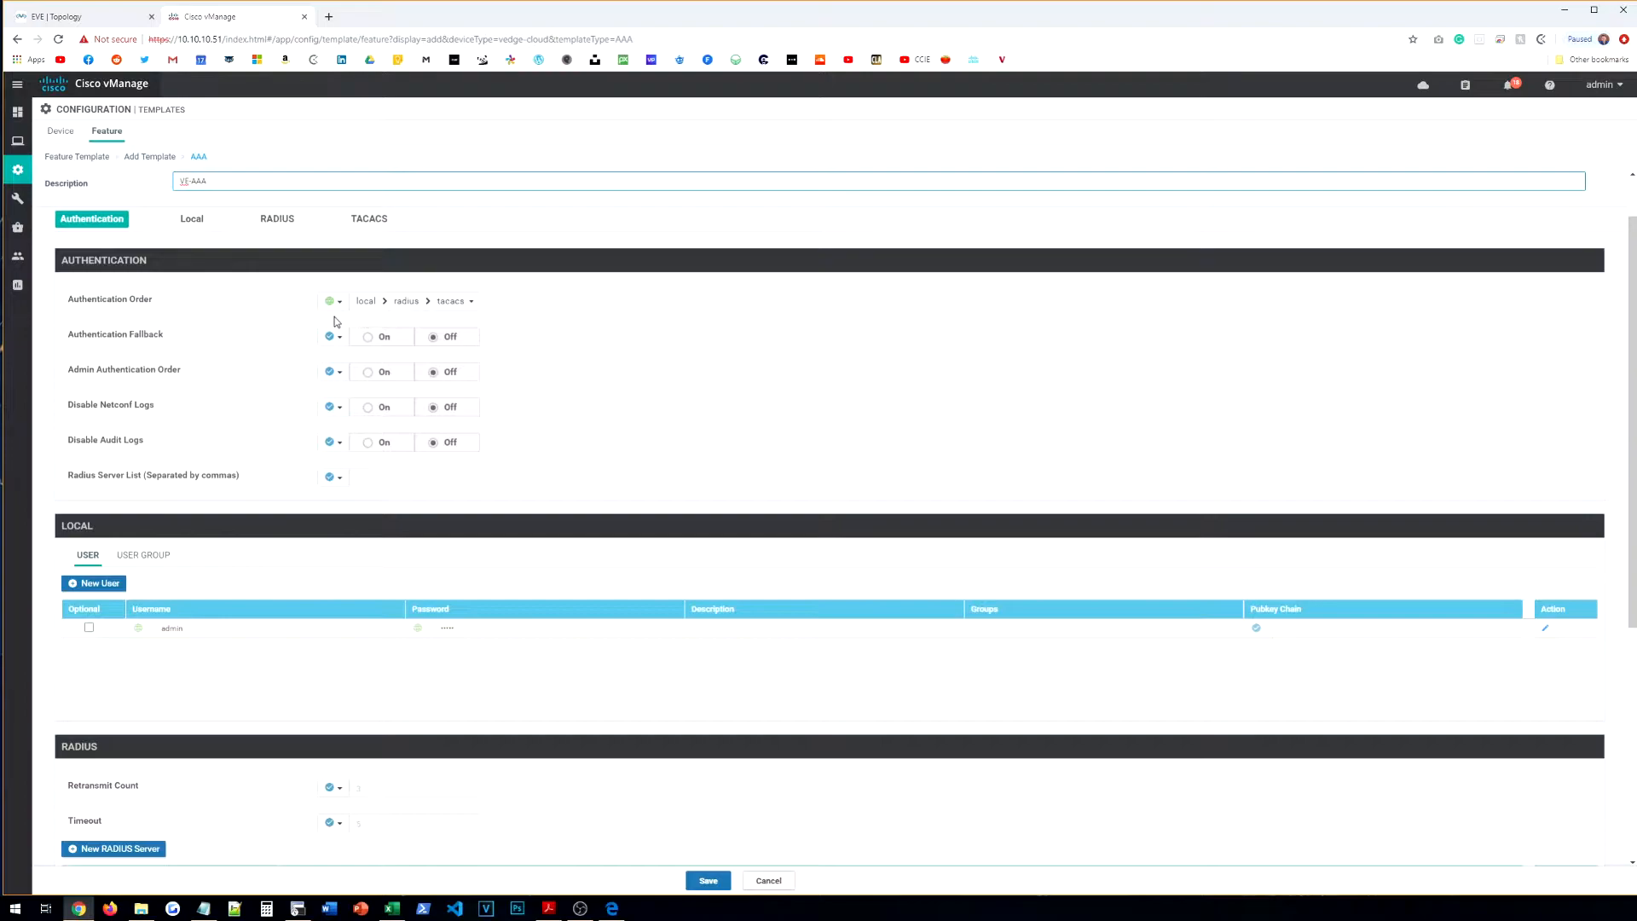
pyautogui.scroll(-3, 324, 443)
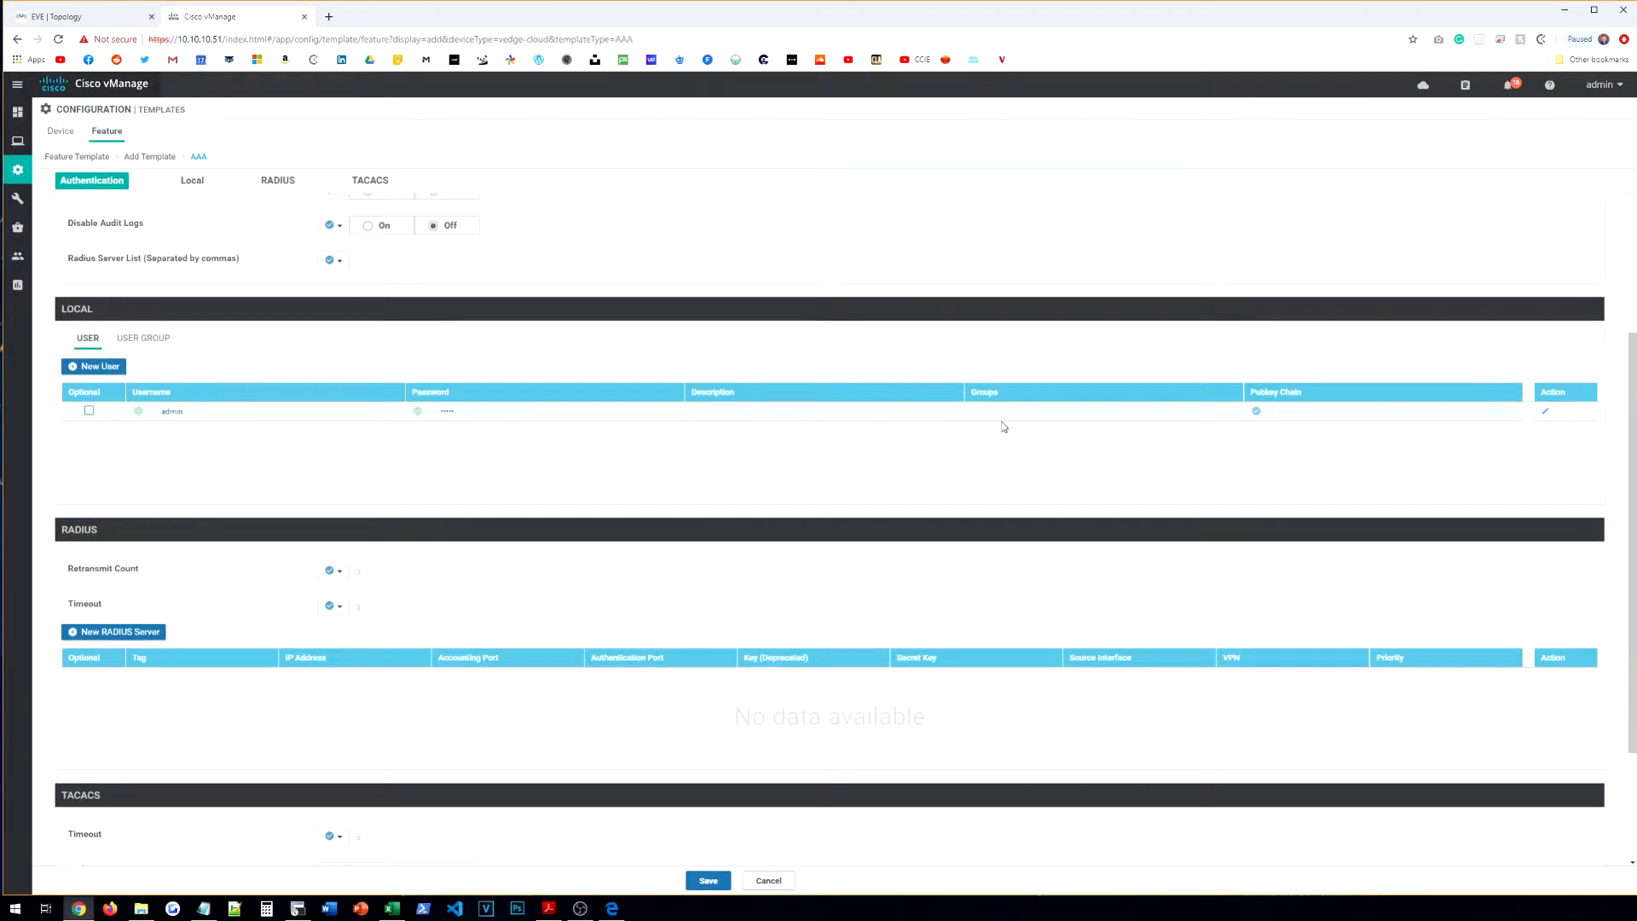
# Step: Update the existing local user's password, apply the change, and save VE-AAA
pyautogui.click(1544, 414)
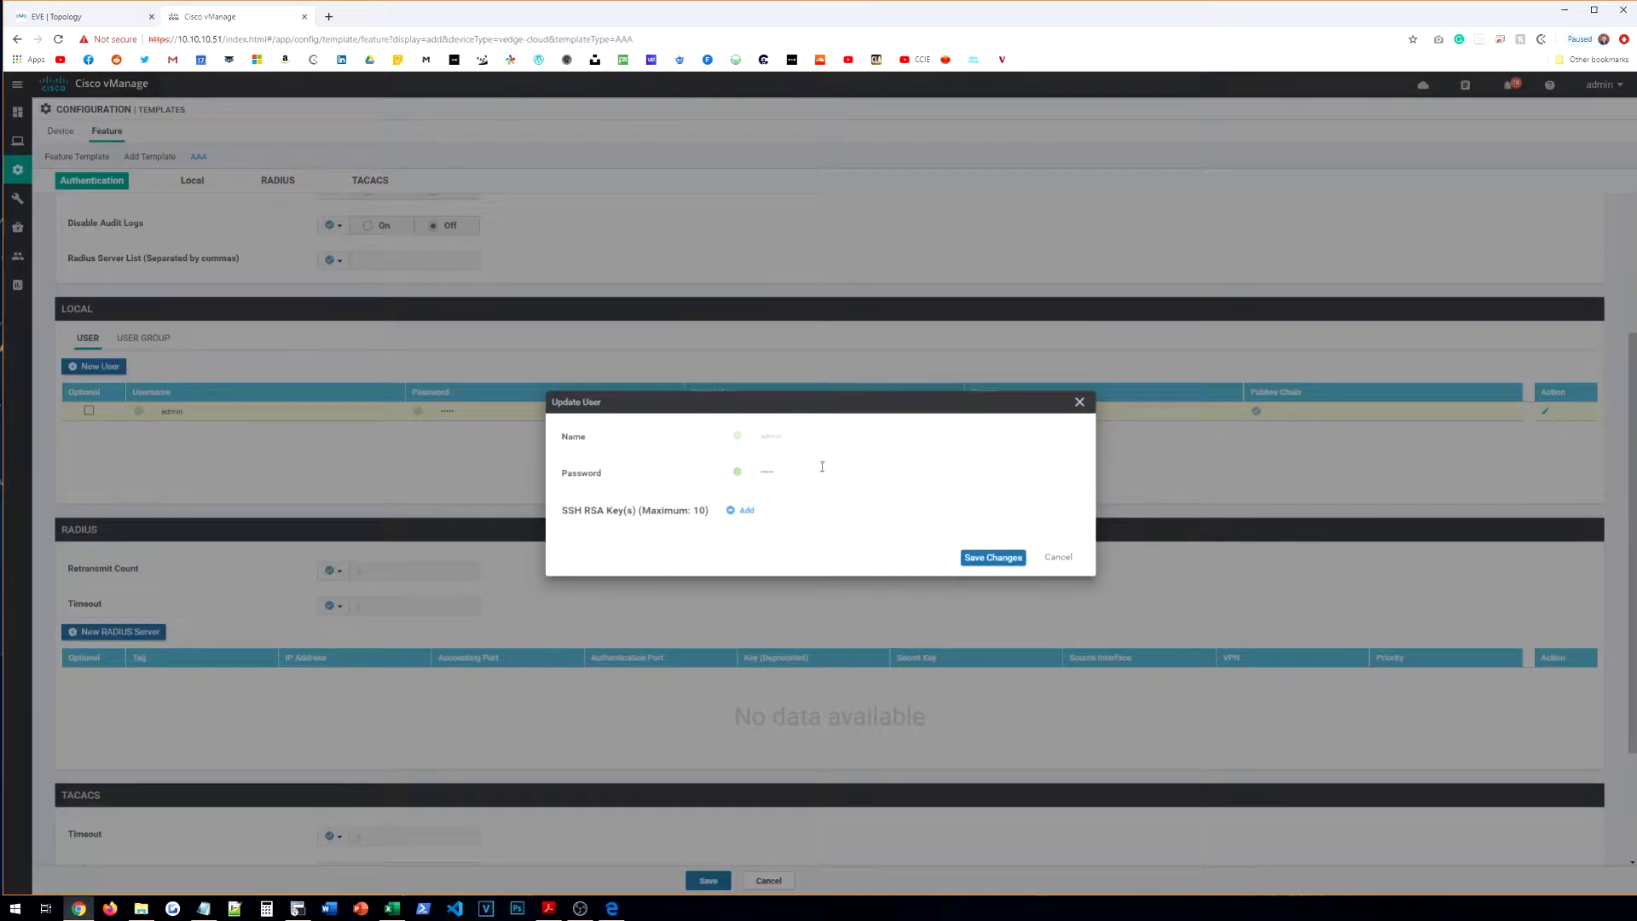
pyautogui.click(764, 473)
pyautogui.click(1009, 493)
pyautogui.click(981, 557)
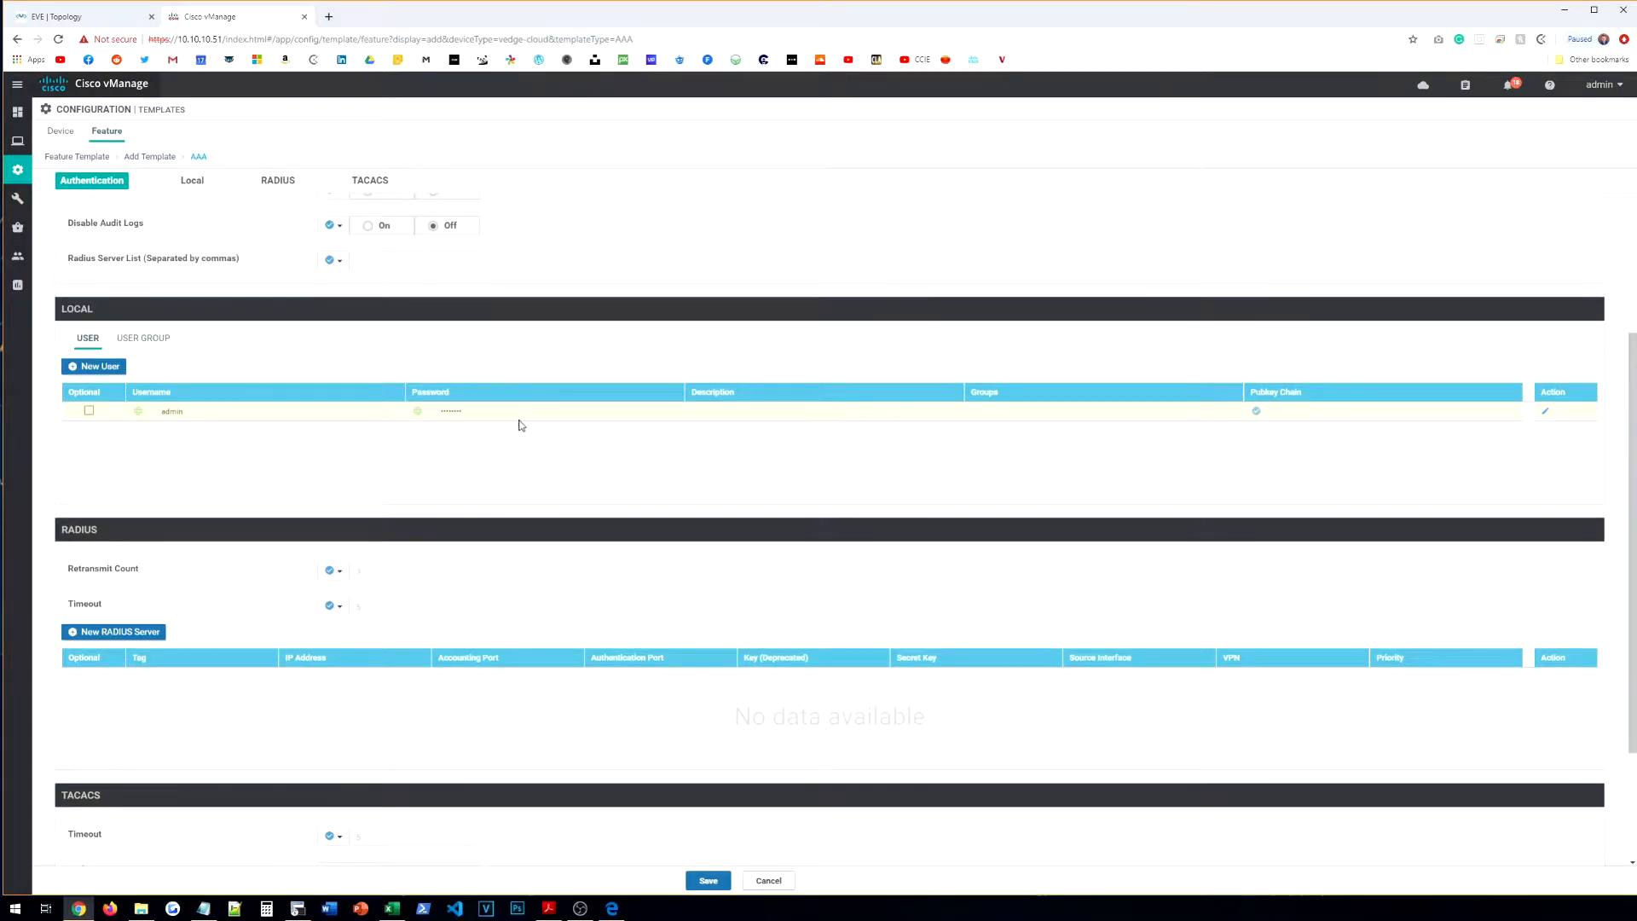
pyautogui.scroll(-2, 507, 429)
pyautogui.scroll(5, 759, 546)
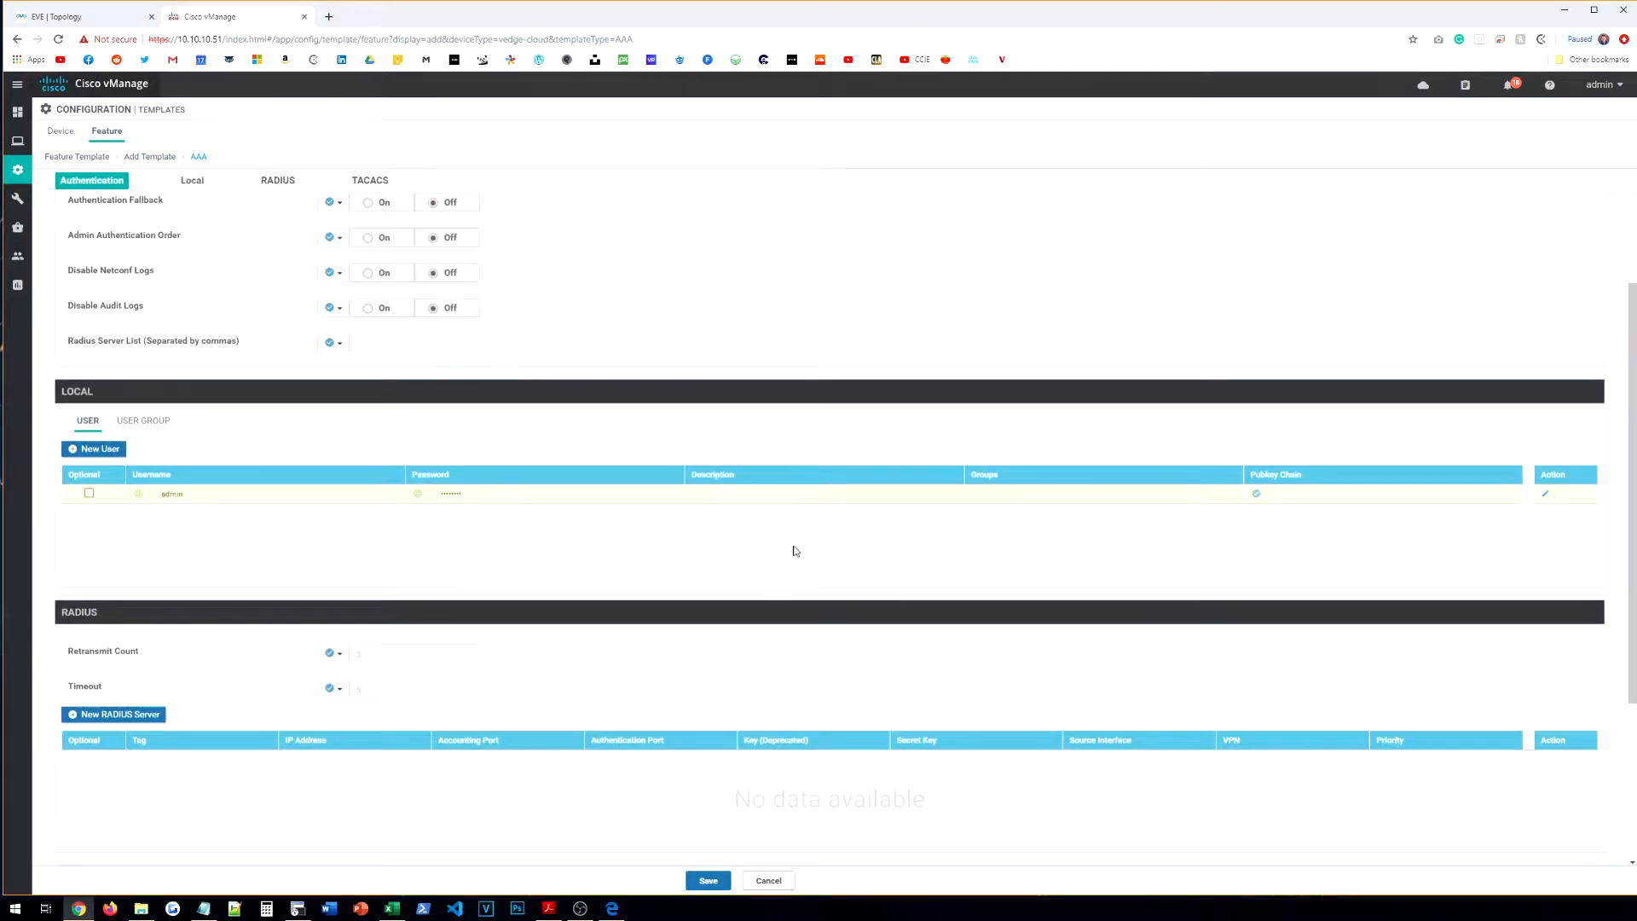
pyautogui.click(707, 881)
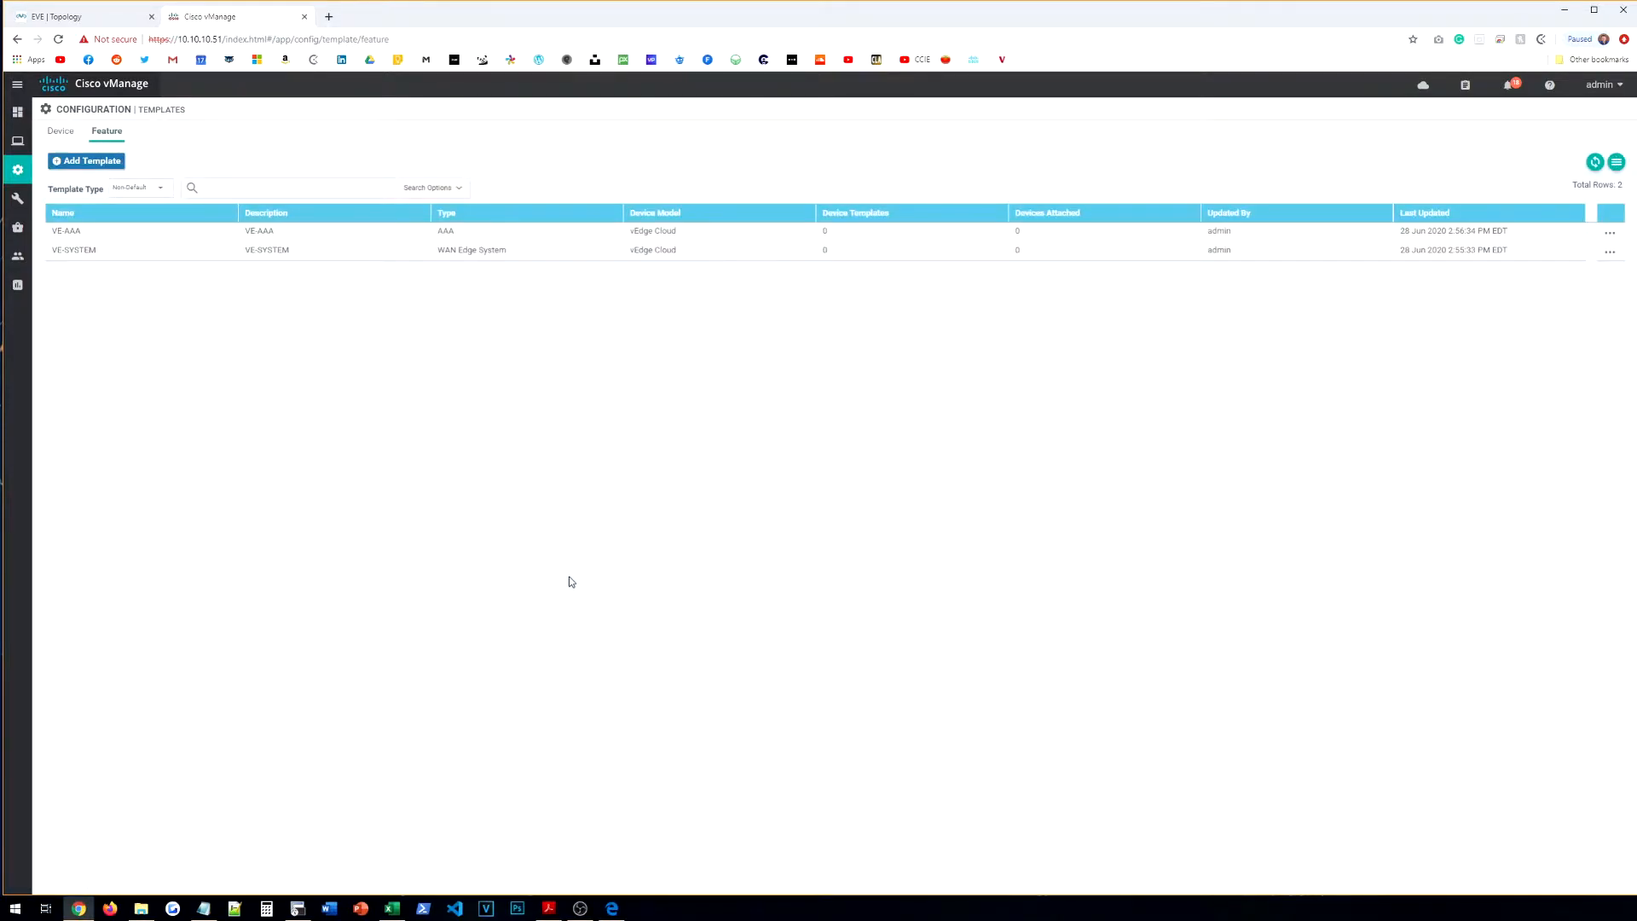
# Step: Start a vEdge Cloud Banner template named VE-BANNER
pyautogui.click(78, 162)
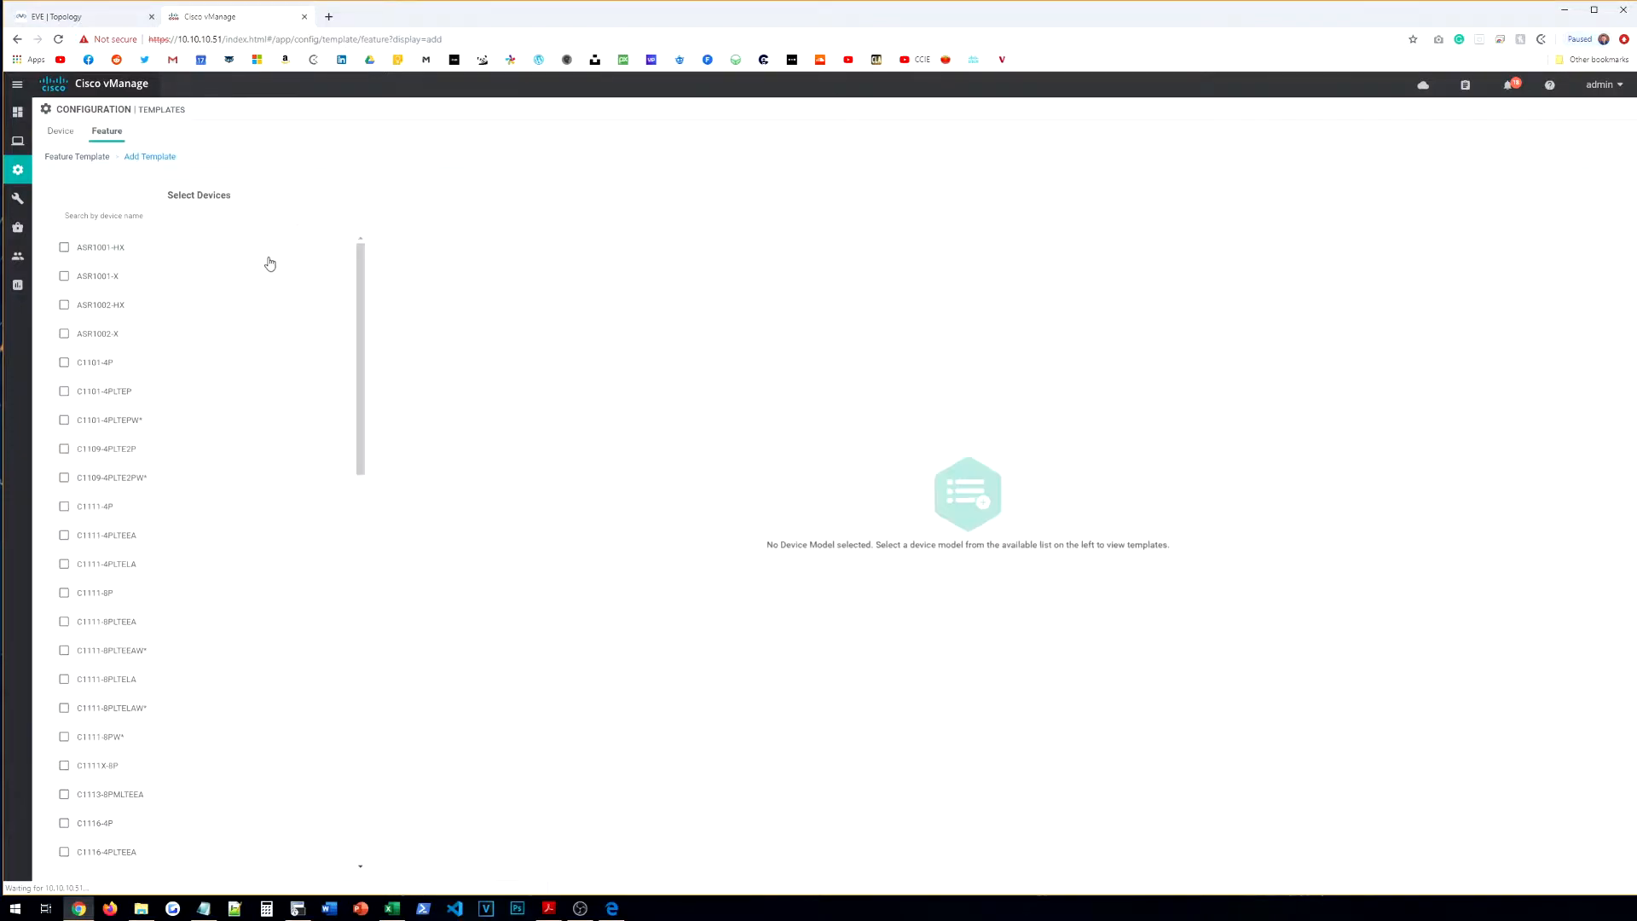
pyautogui.click(264, 217)
pyautogui.write('d')
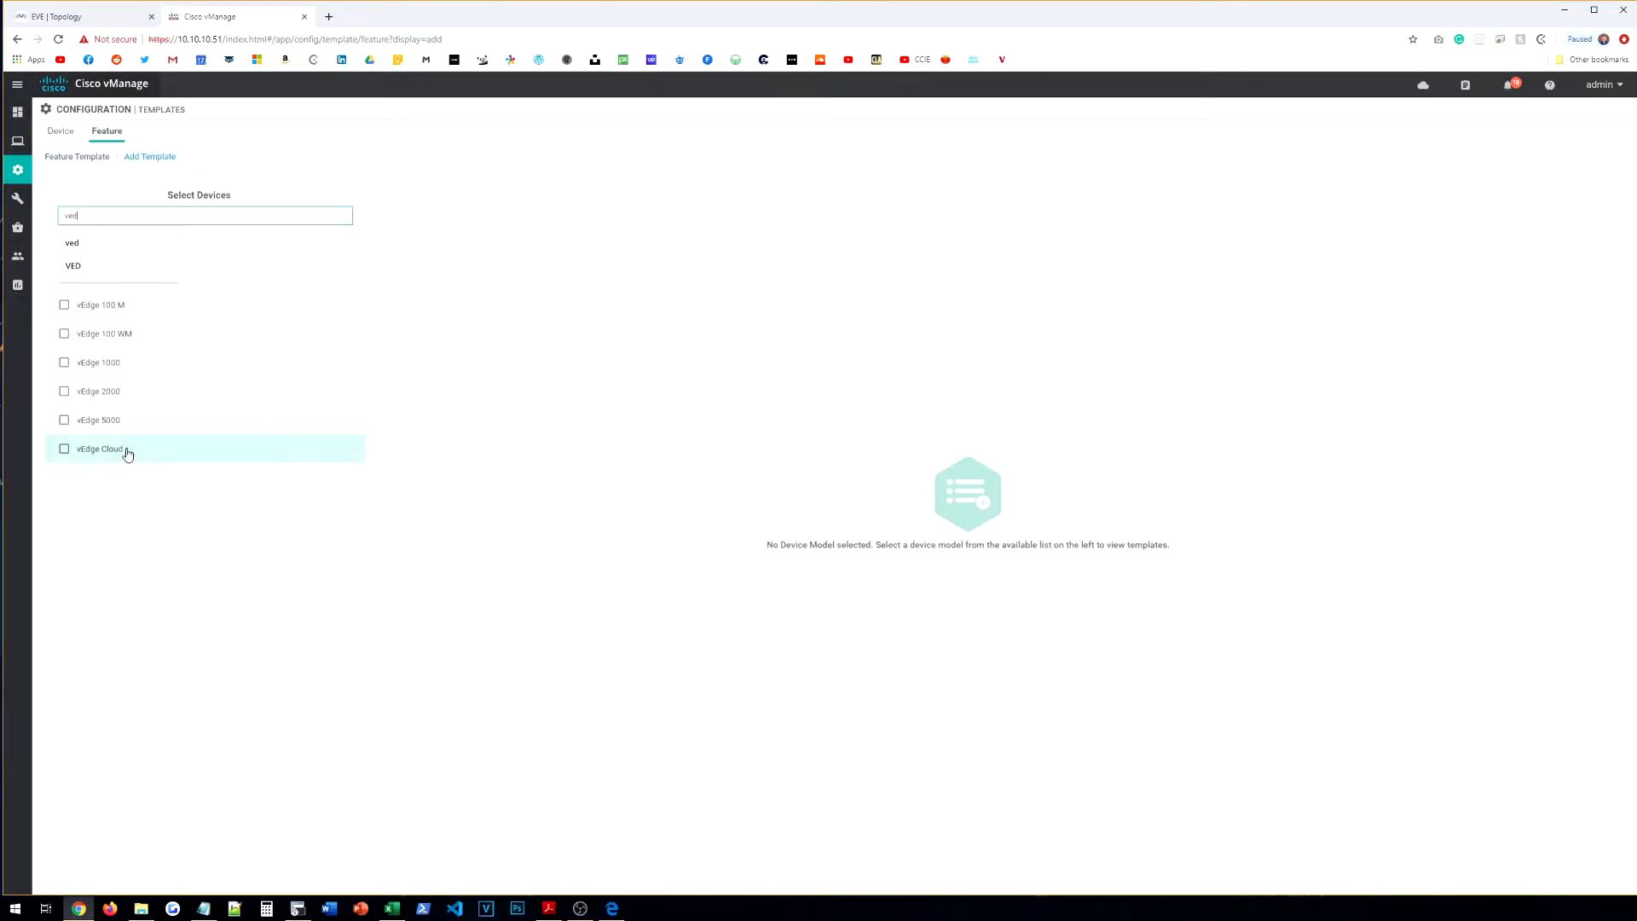
pyautogui.click(128, 450)
pyautogui.scroll(-1, 597, 579)
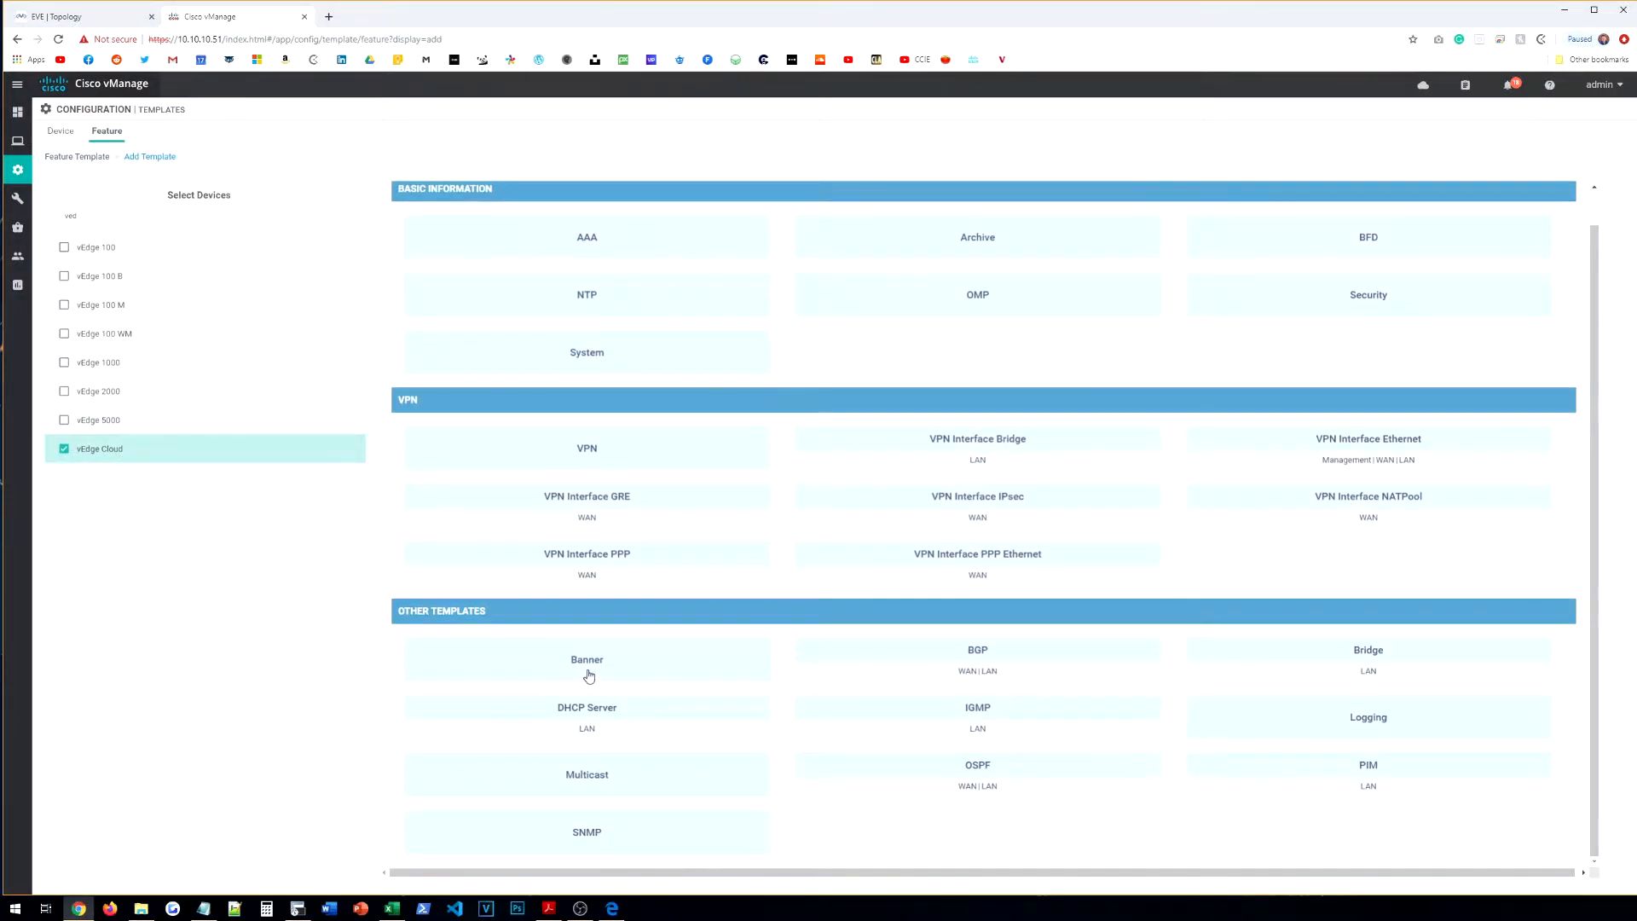
pyautogui.click(588, 672)
pyautogui.click(292, 214)
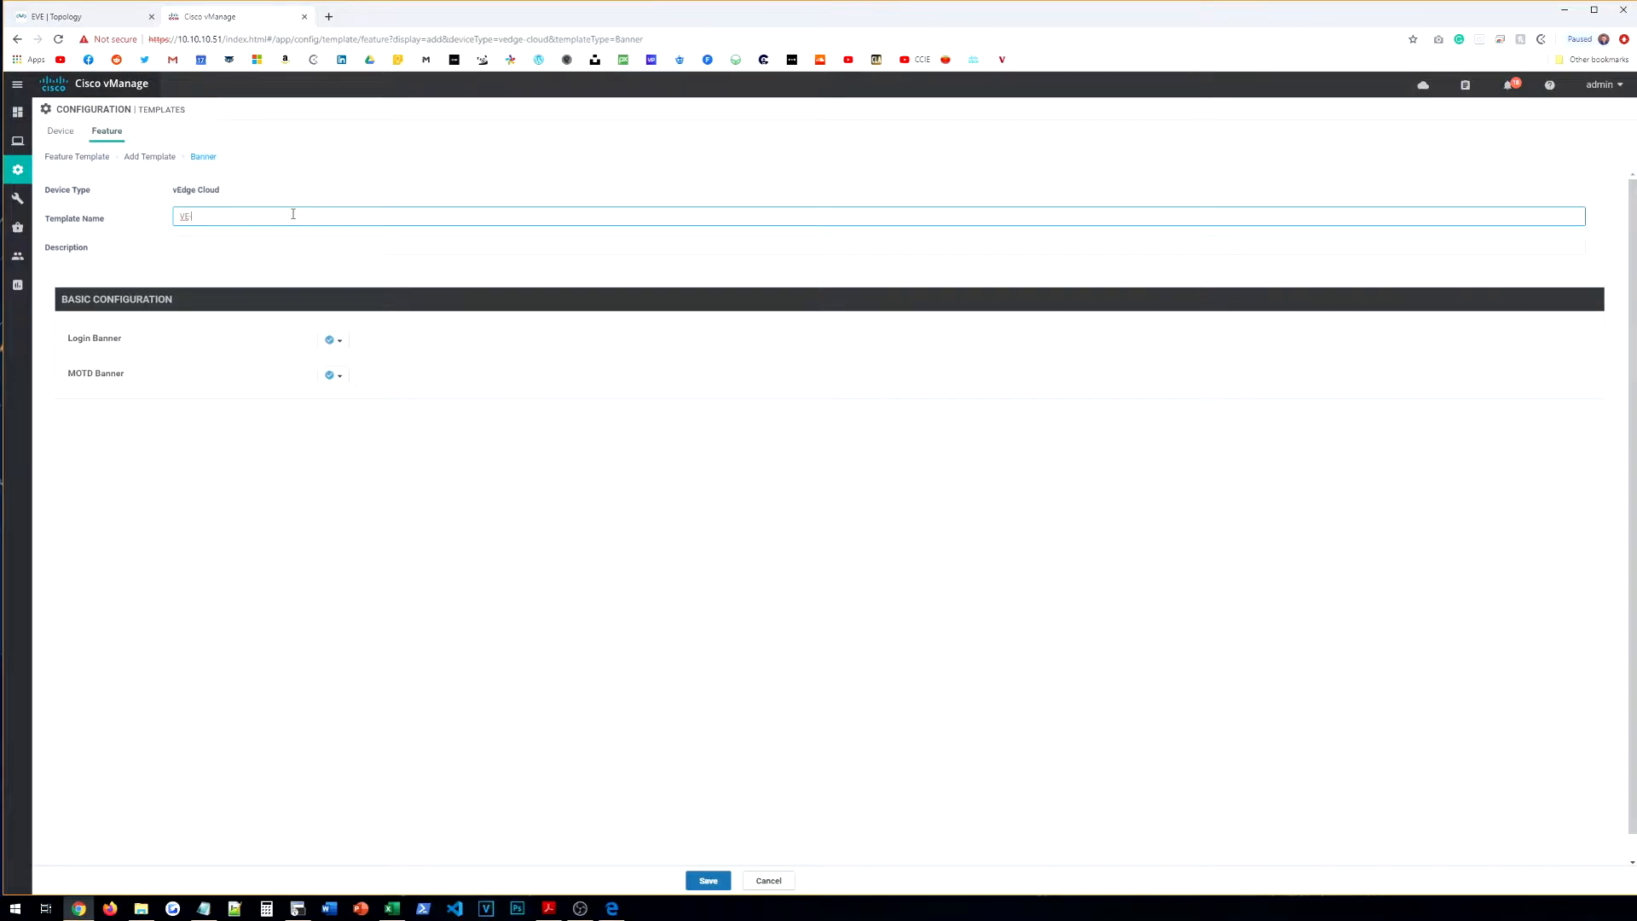
pyautogui.write('VE-BANNER')
pyautogui.press('Tab')
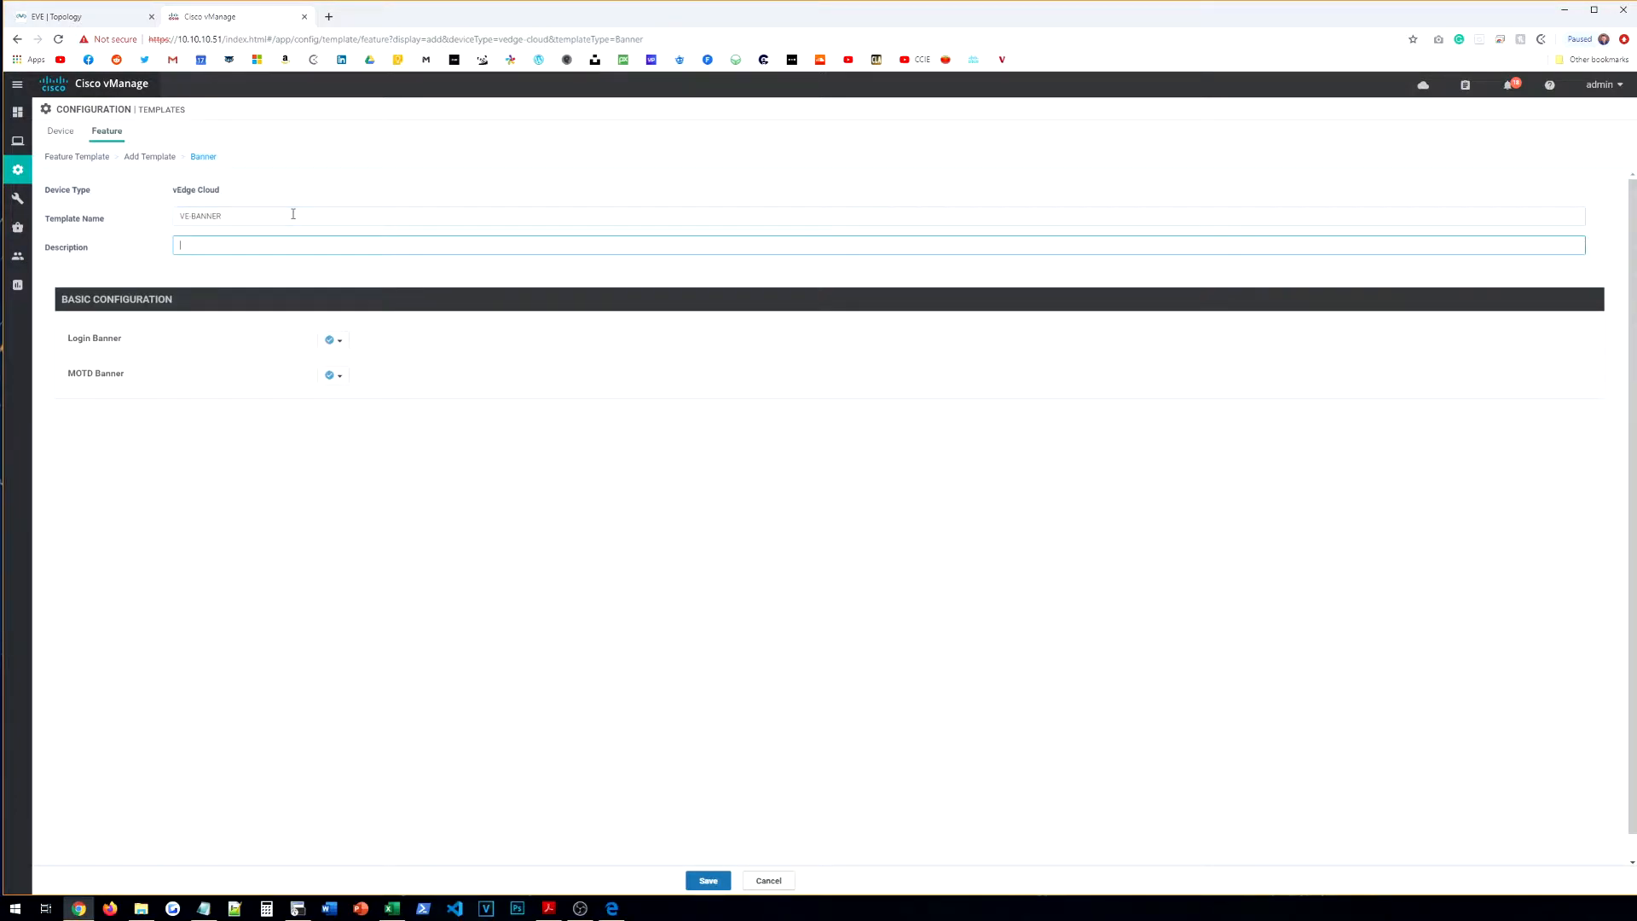
# Step: Set Global banners: login '**AUTHORIZED PERSONNEL ONLY!**' and MOTD 'WELCOME!', then save
pyautogui.click(331, 339)
pyautogui.click(345, 359)
pyautogui.click(332, 382)
pyautogui.click(346, 394)
pyautogui.click(398, 347)
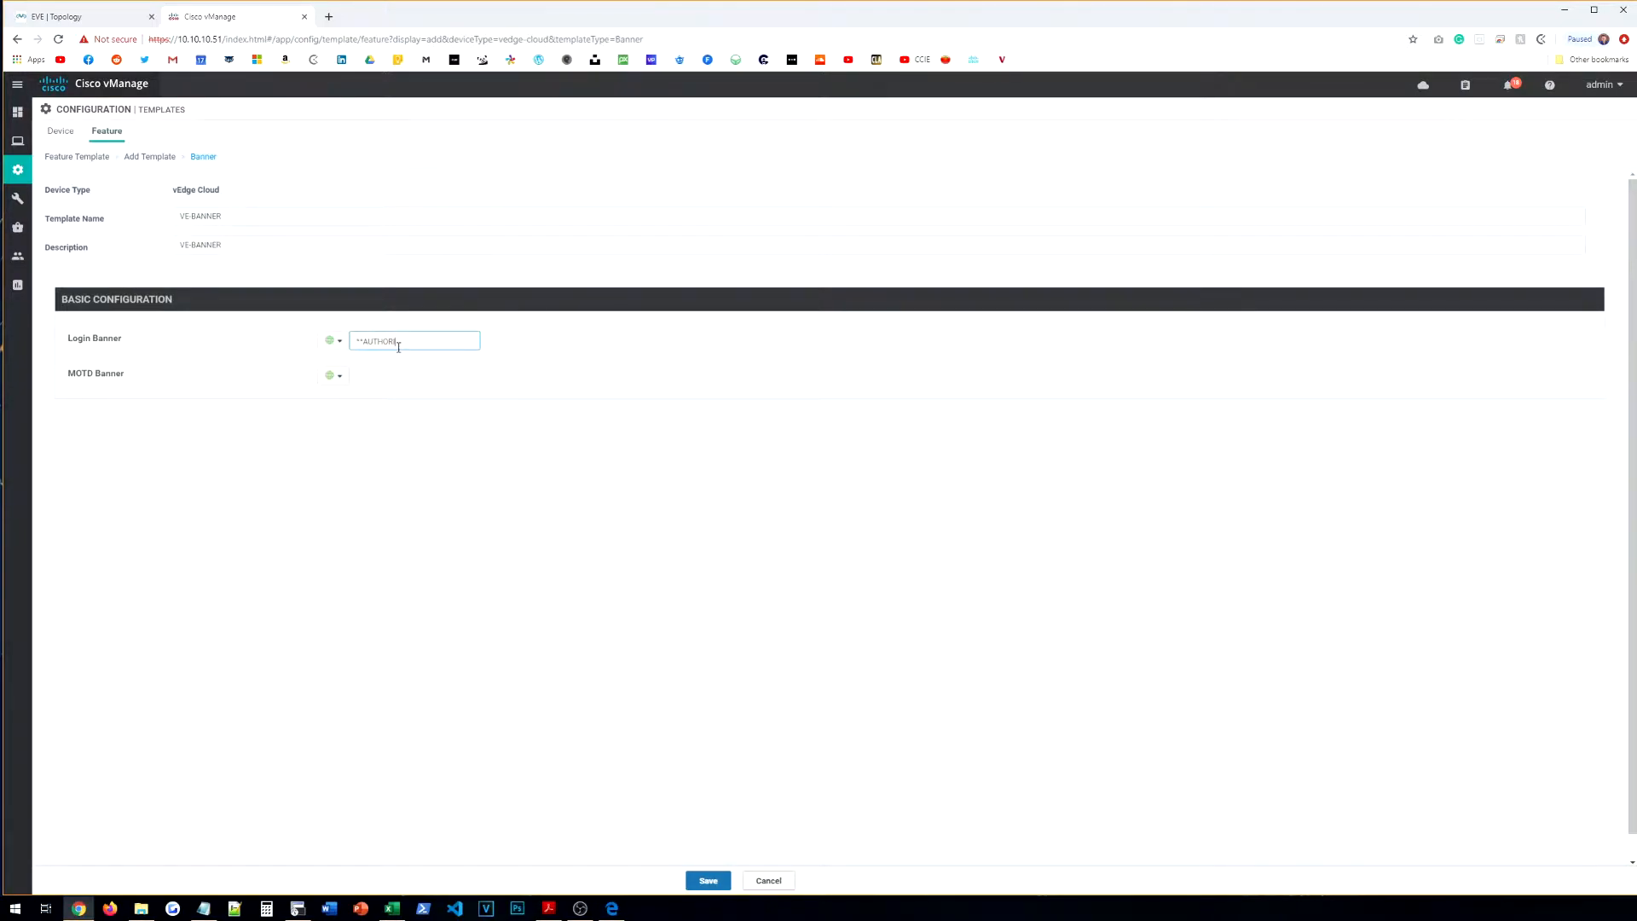
pyautogui.write('**AUTHORIZED PERSONNEL ONLY!**')
pyautogui.click(383, 376)
pyautogui.write('WELCOME!')
pyautogui.click(719, 878)
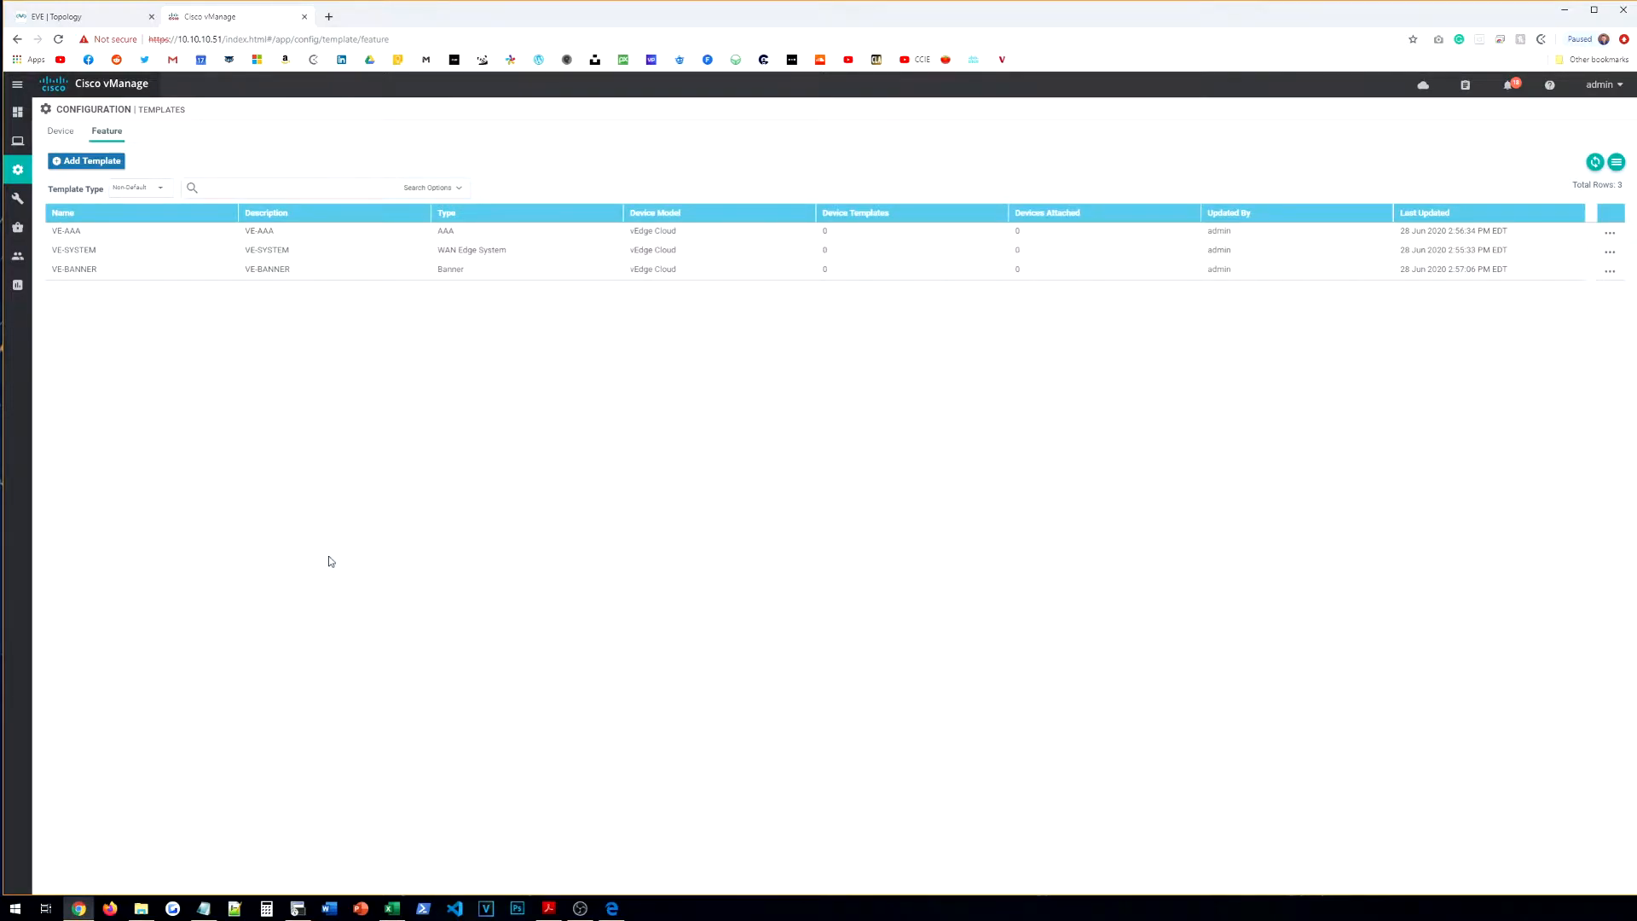
# Step: Add a new VPN feature template for the vEdge Cloud device model
pyautogui.click(86, 160)
pyautogui.click(212, 211)
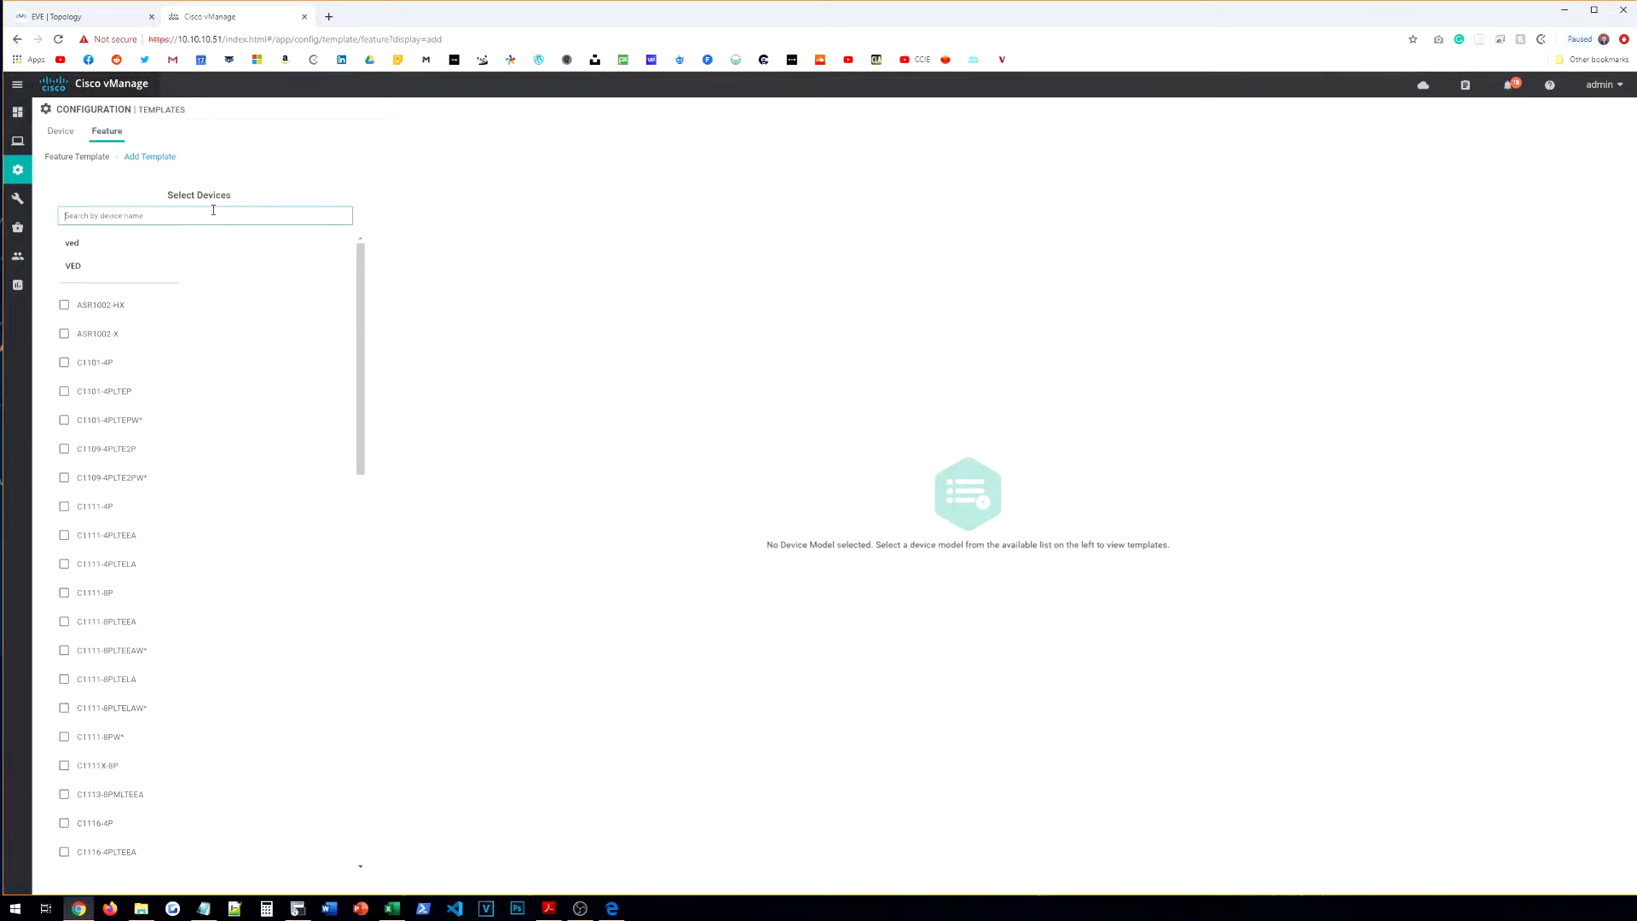
pyautogui.write('VED')
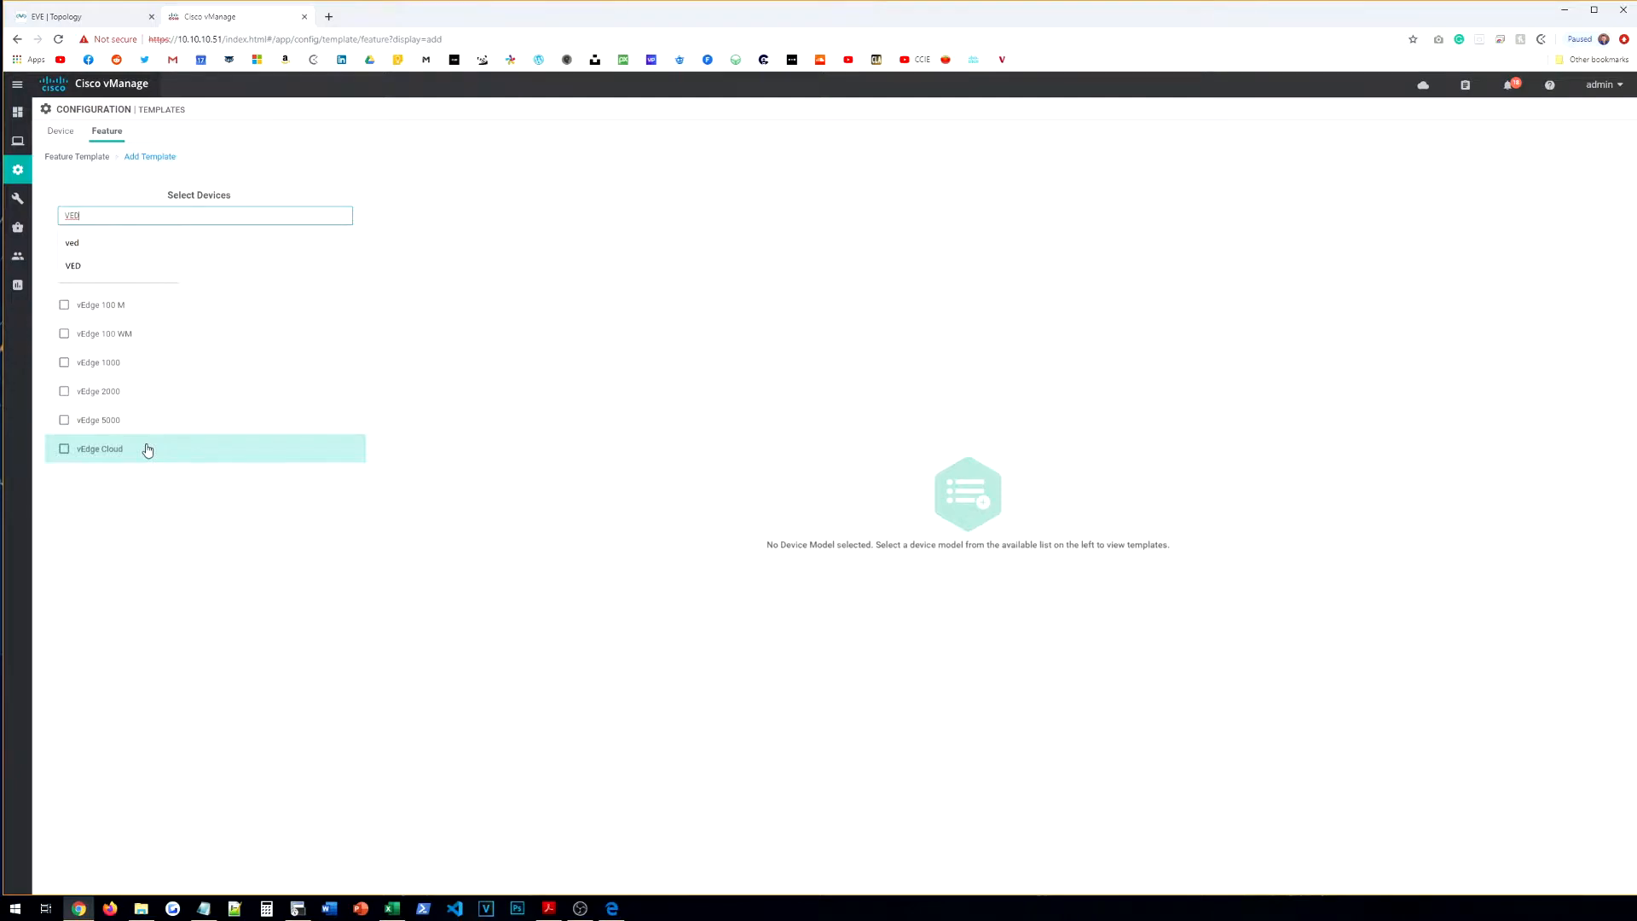
pyautogui.click(117, 450)
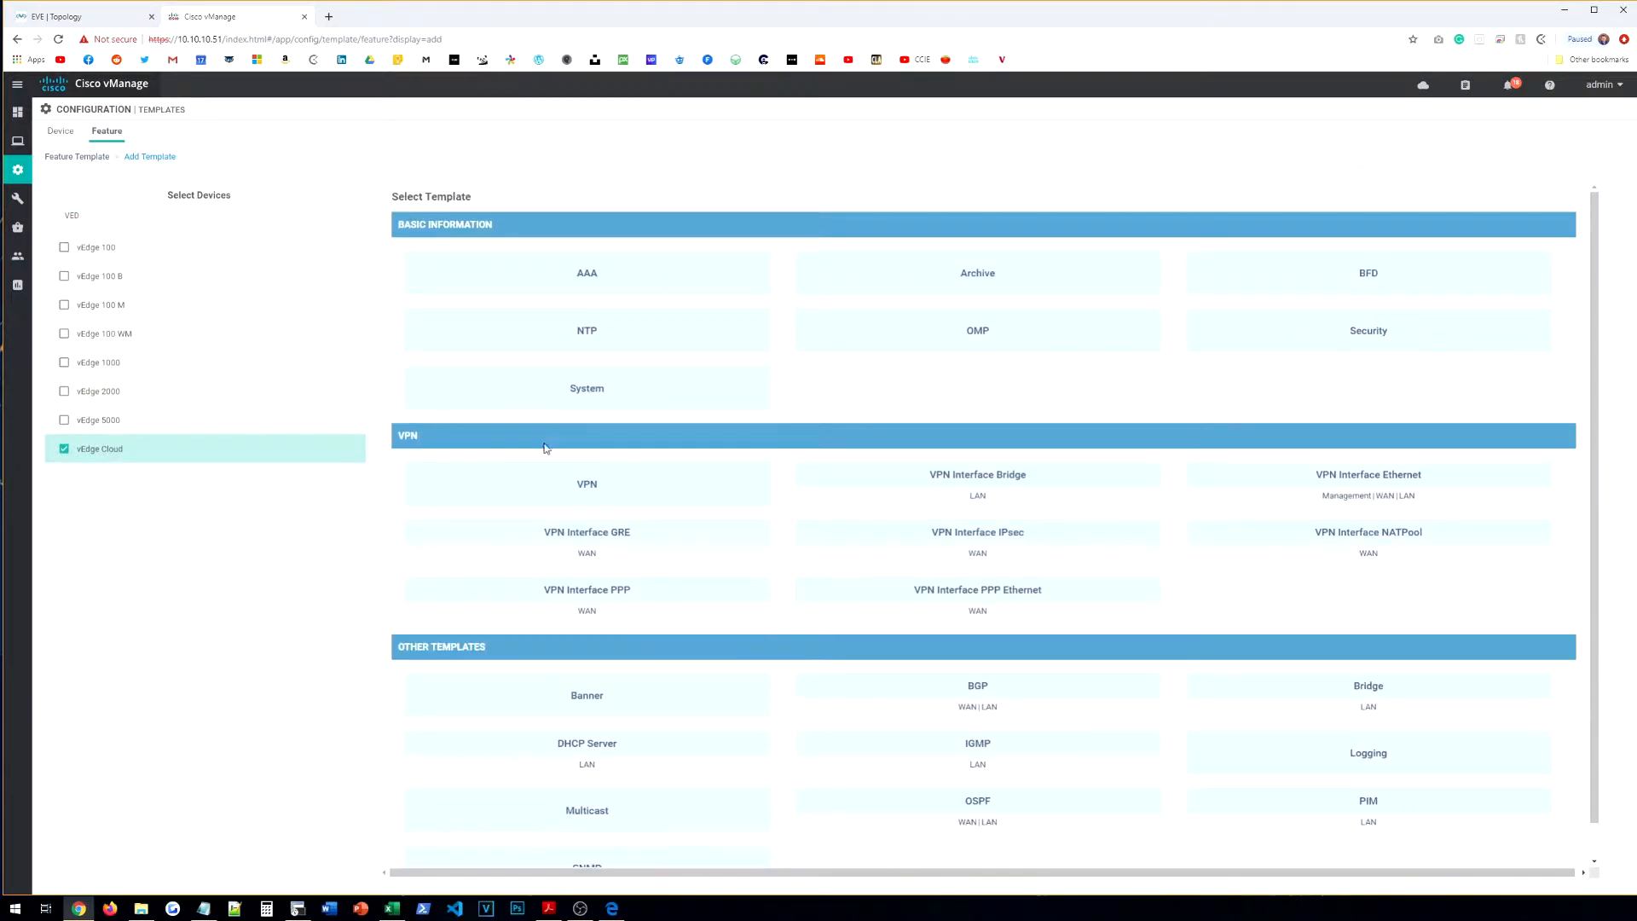
pyautogui.click(606, 492)
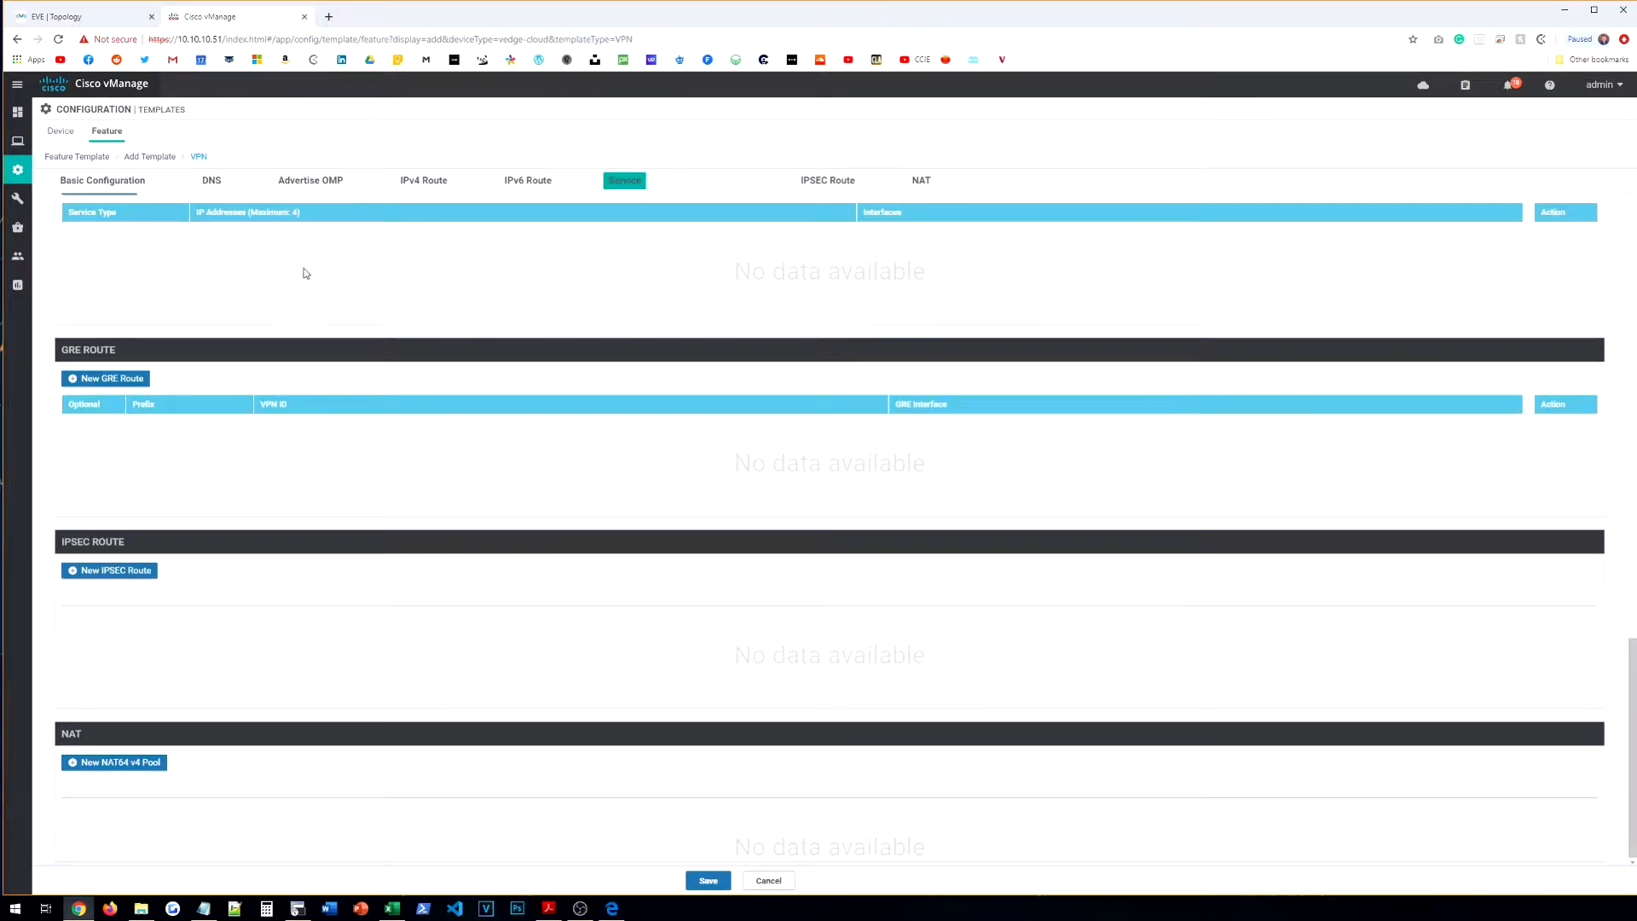
# Step: Name the template VE-BR-VPN-VPN0, checking the topology, and copy the name into the description
pyautogui.click(332, 213)
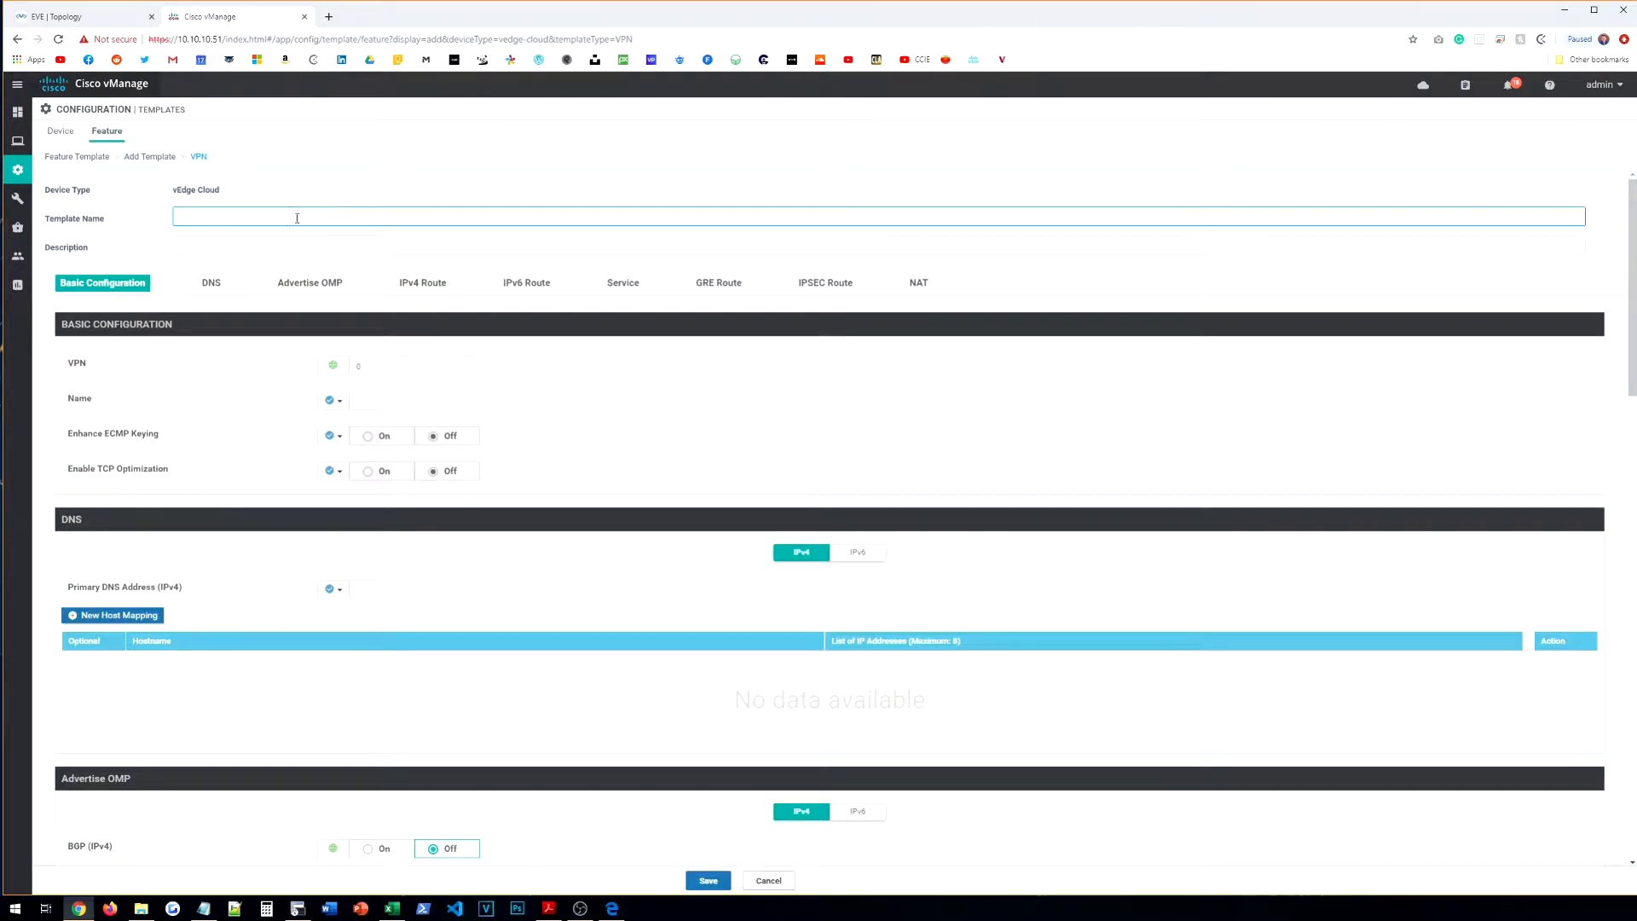
pyautogui.click(100, 16)
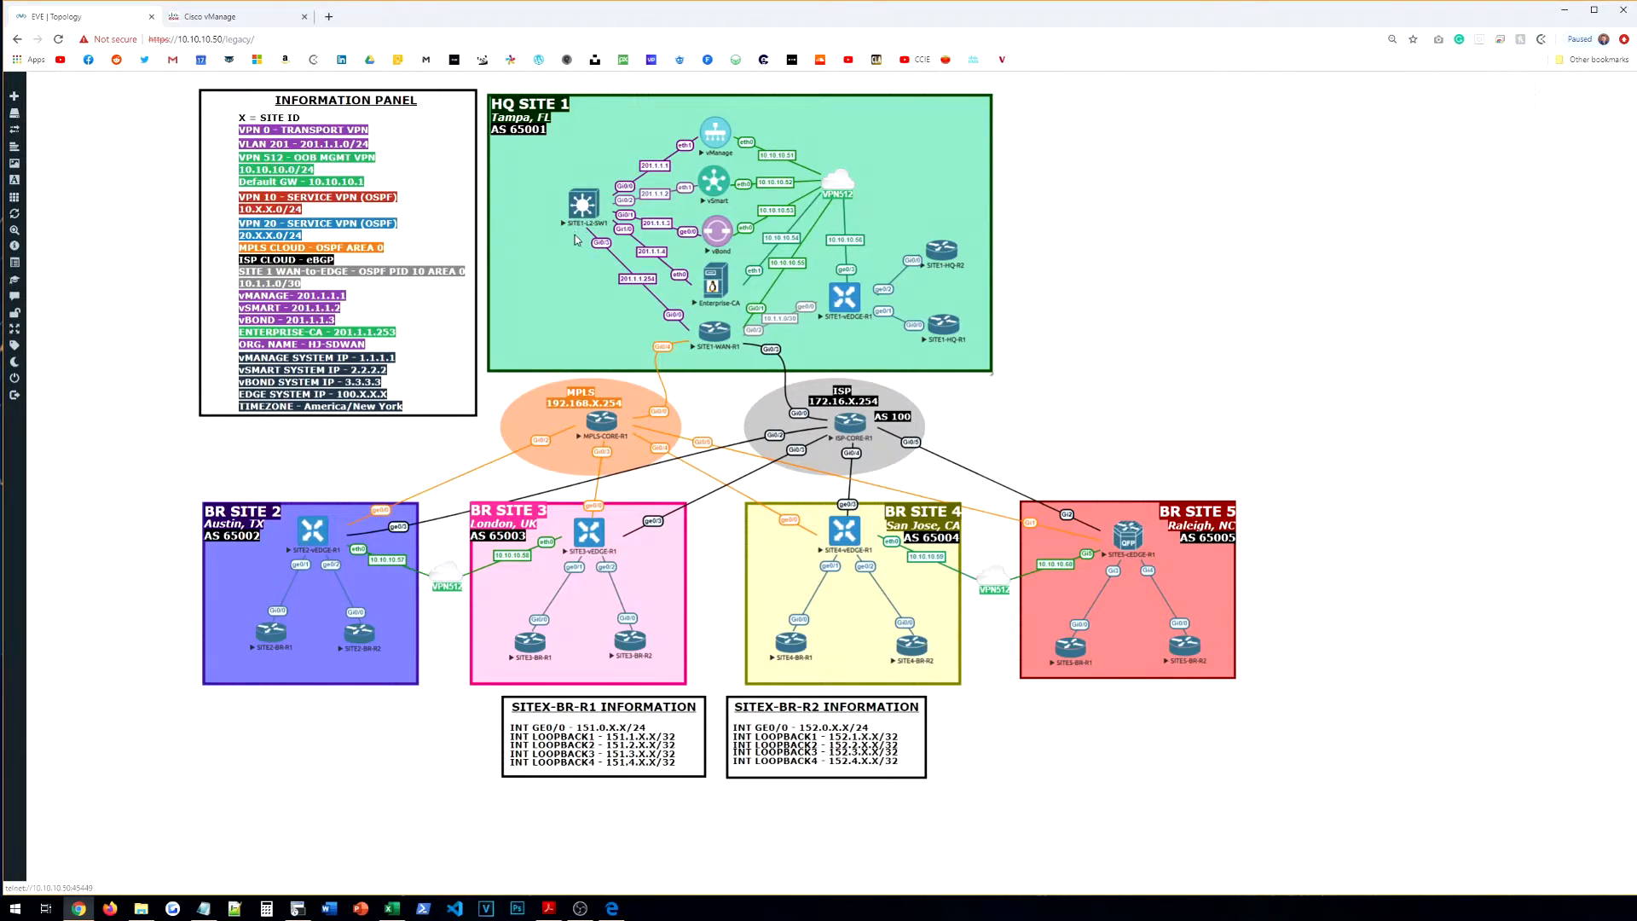
pyautogui.click(260, 24)
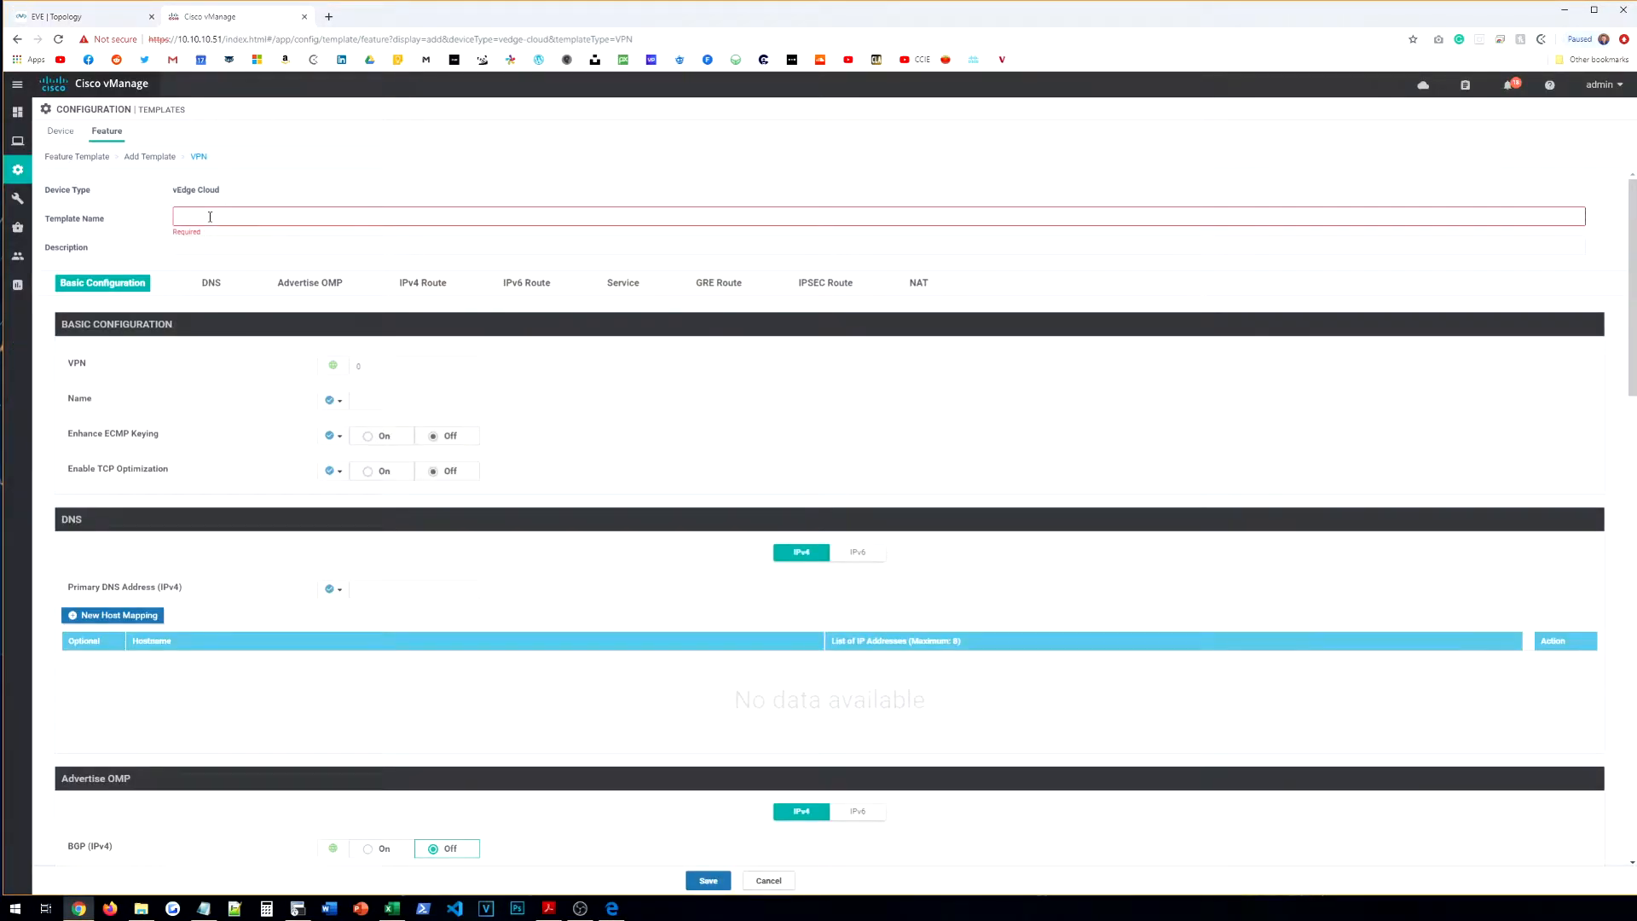
pyautogui.write('VE-BR-VPN-VPN0')
pyautogui.hotkey('ctrl', 'a')
pyautogui.hotkey('ctrl', 'c')
pyautogui.click(243, 242)
pyautogui.hotkey('ctrl', 'v')
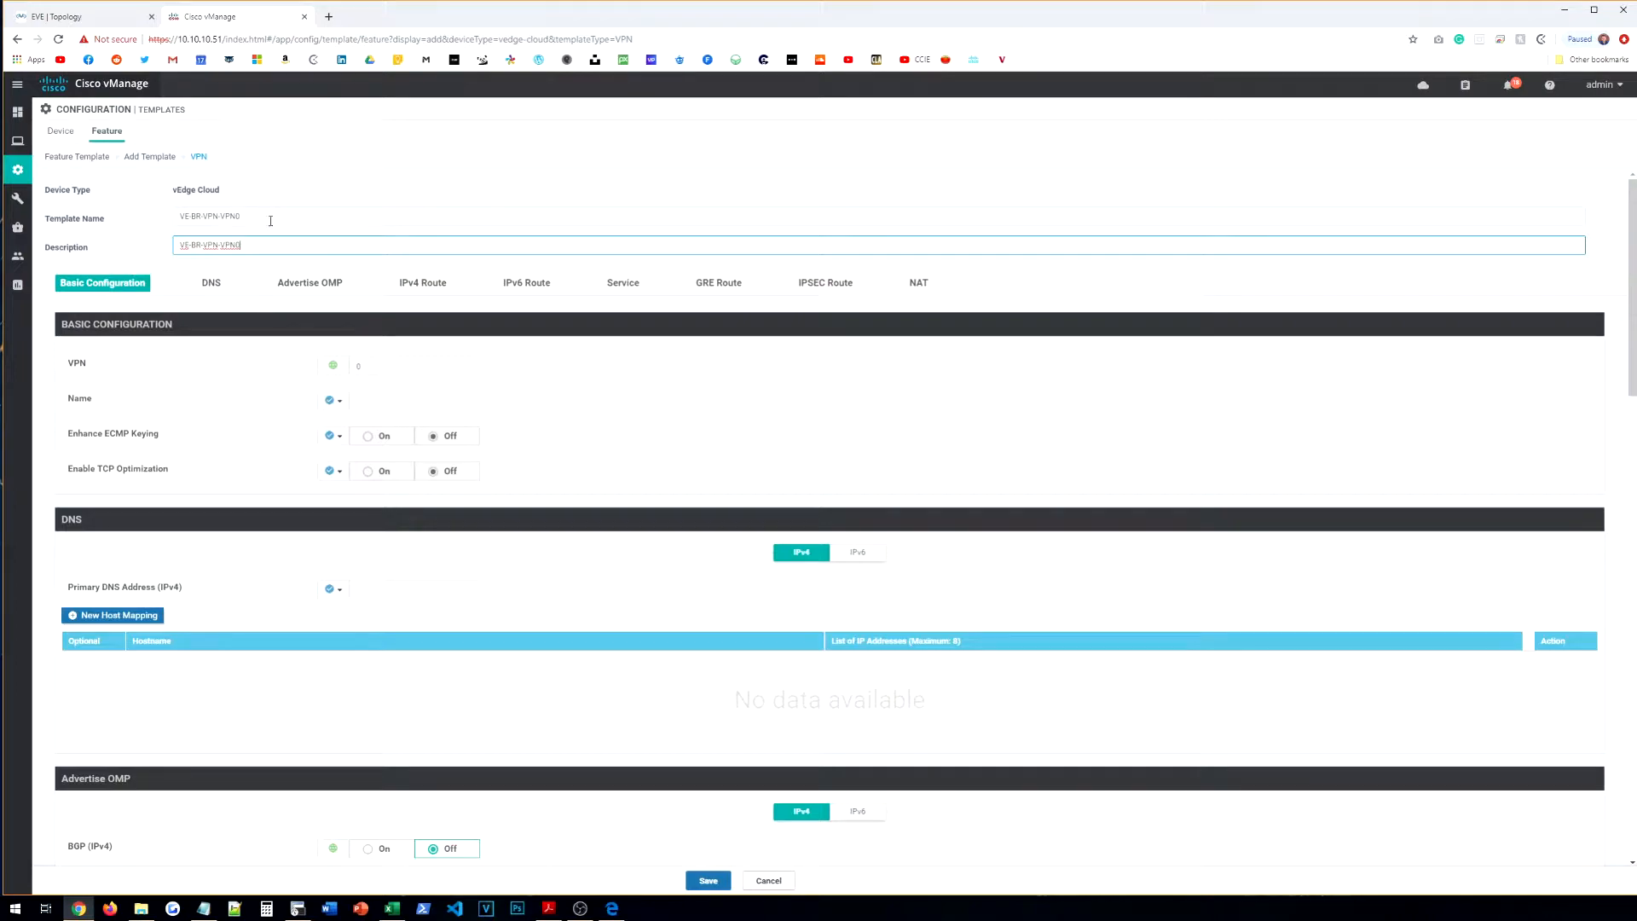
# Step: Set VPN 0 with a Global VPN name of TRANSPORT, then scroll to IPv4 Route
pyautogui.click(337, 368)
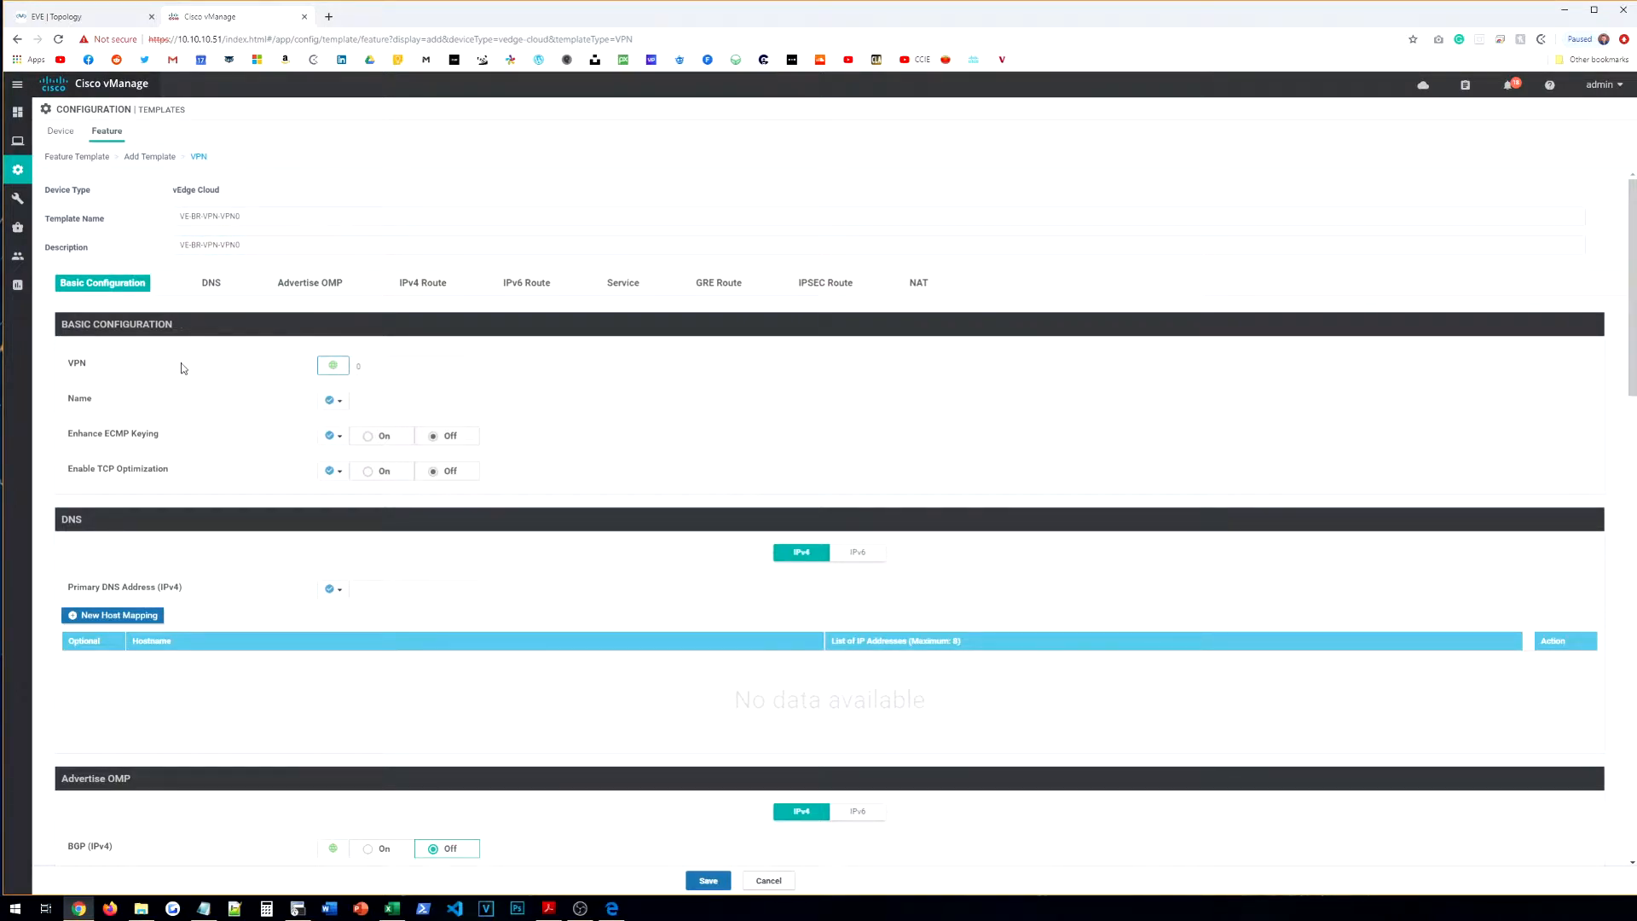
pyautogui.click(377, 366)
pyautogui.click(334, 400)
pyautogui.click(371, 428)
pyautogui.click(372, 400)
pyautogui.write('TRANSPORT')
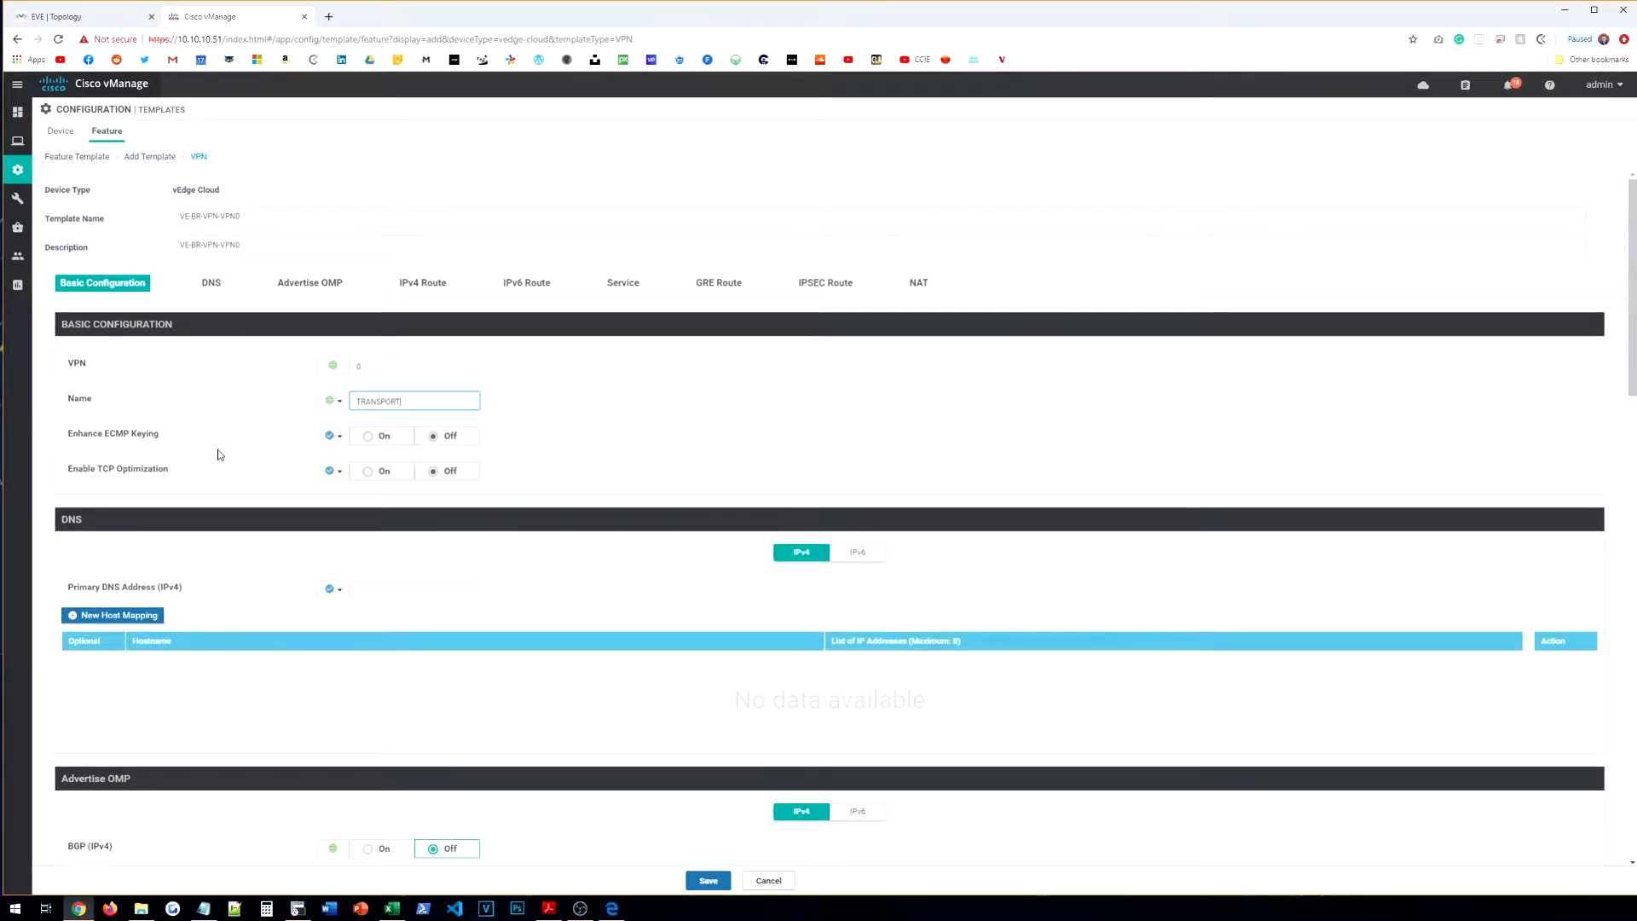
pyautogui.scroll(-3, 224, 452)
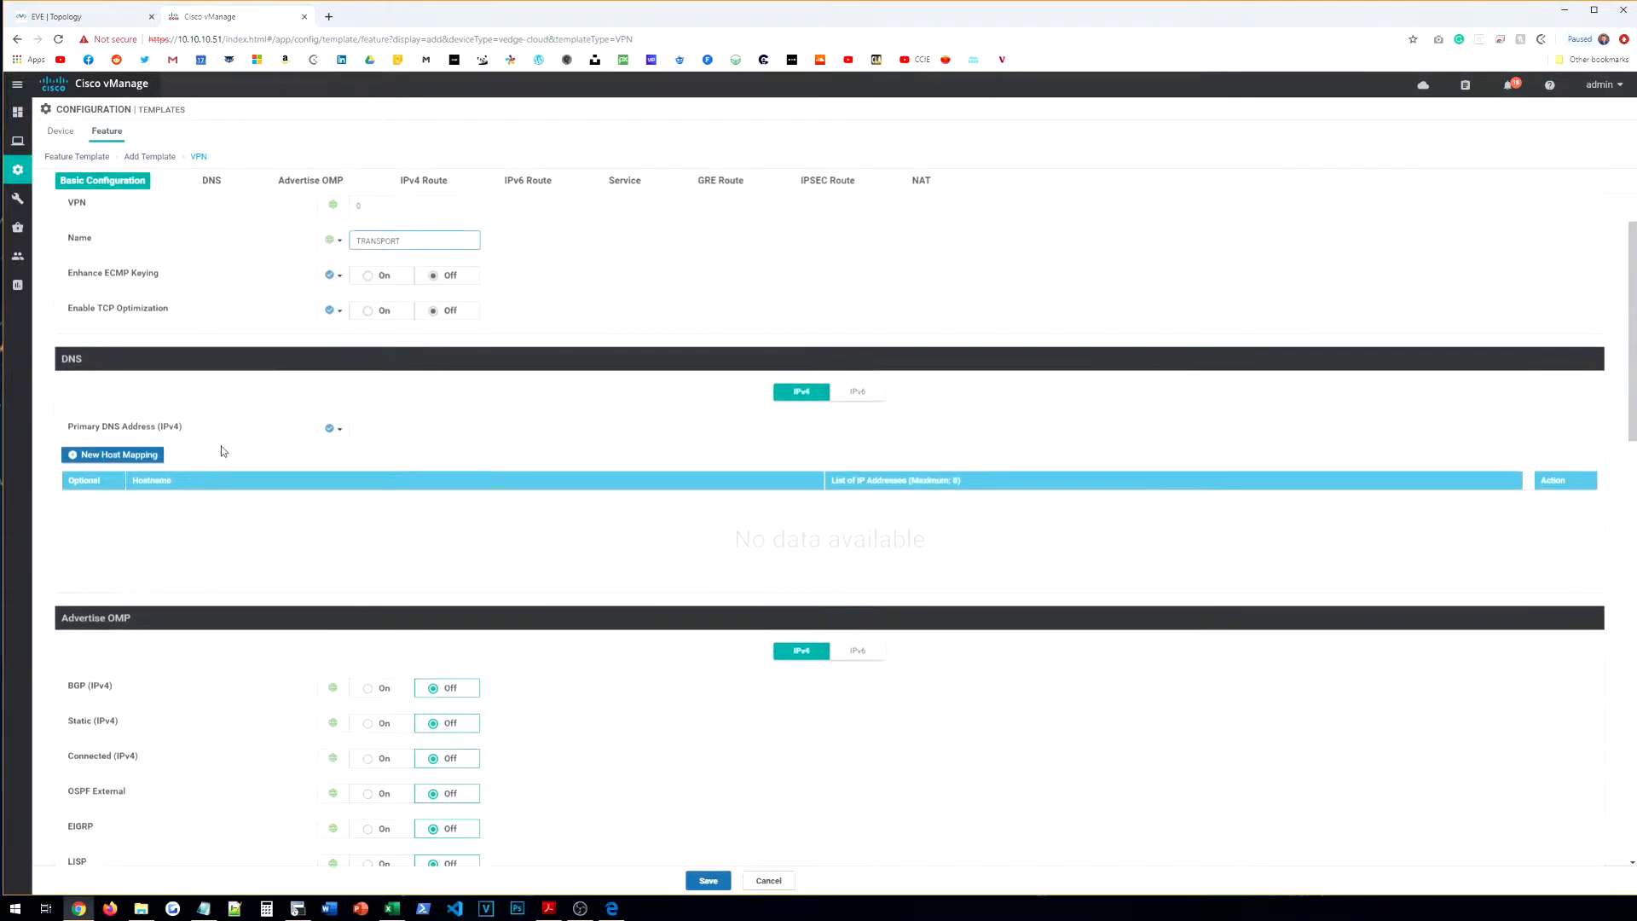
pyautogui.scroll(-1, 258, 465)
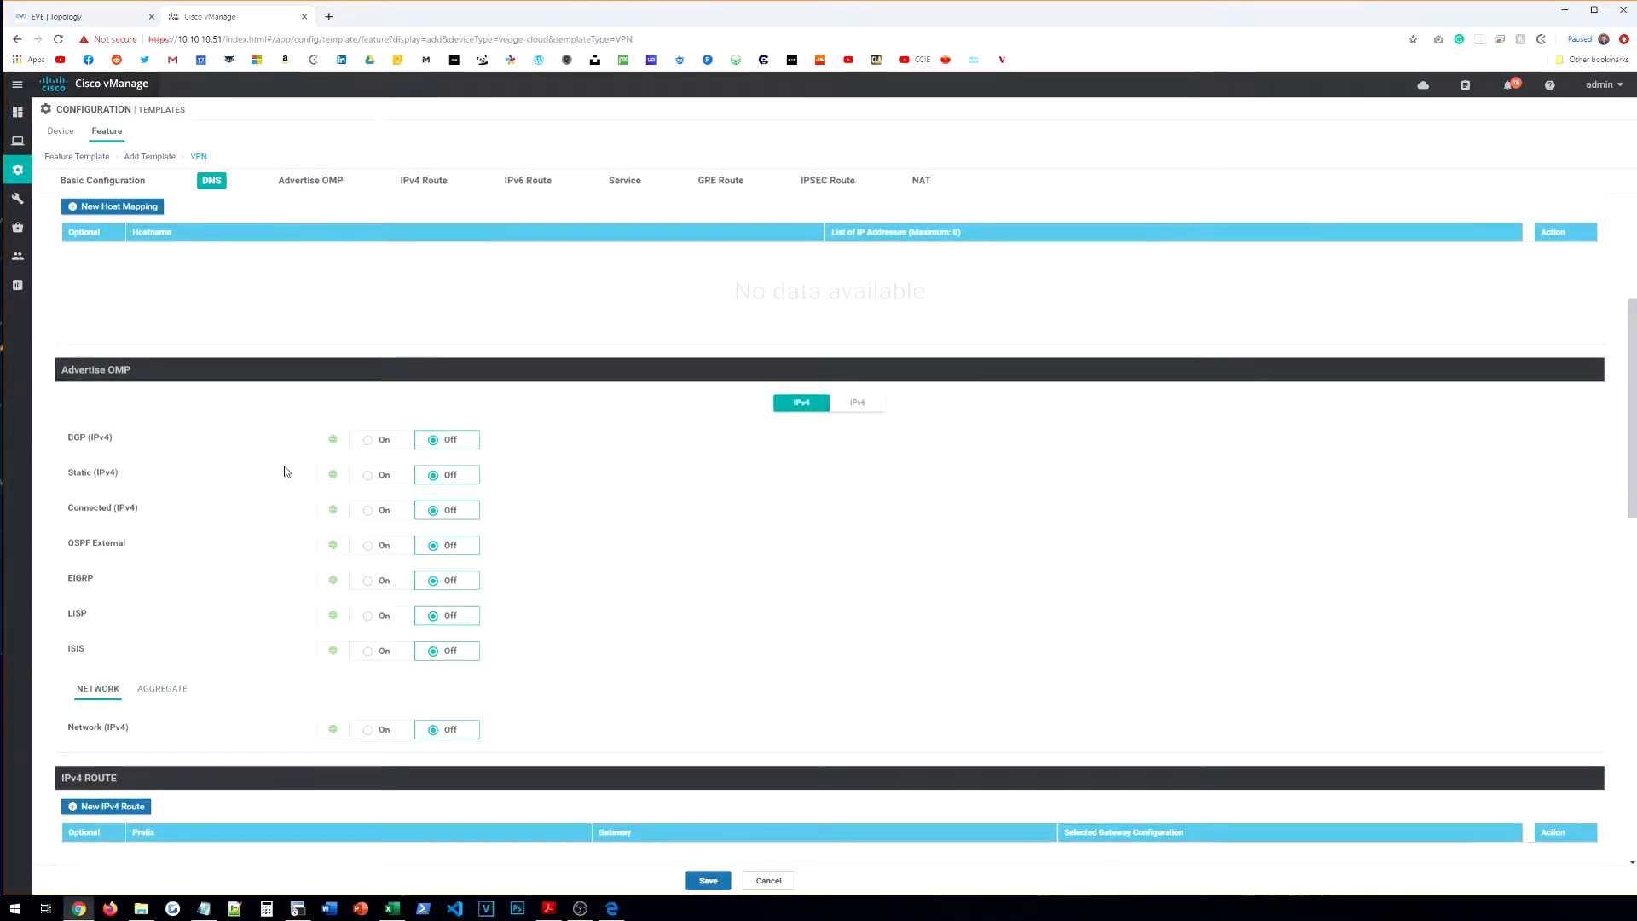
pyautogui.scroll(-1, 336, 482)
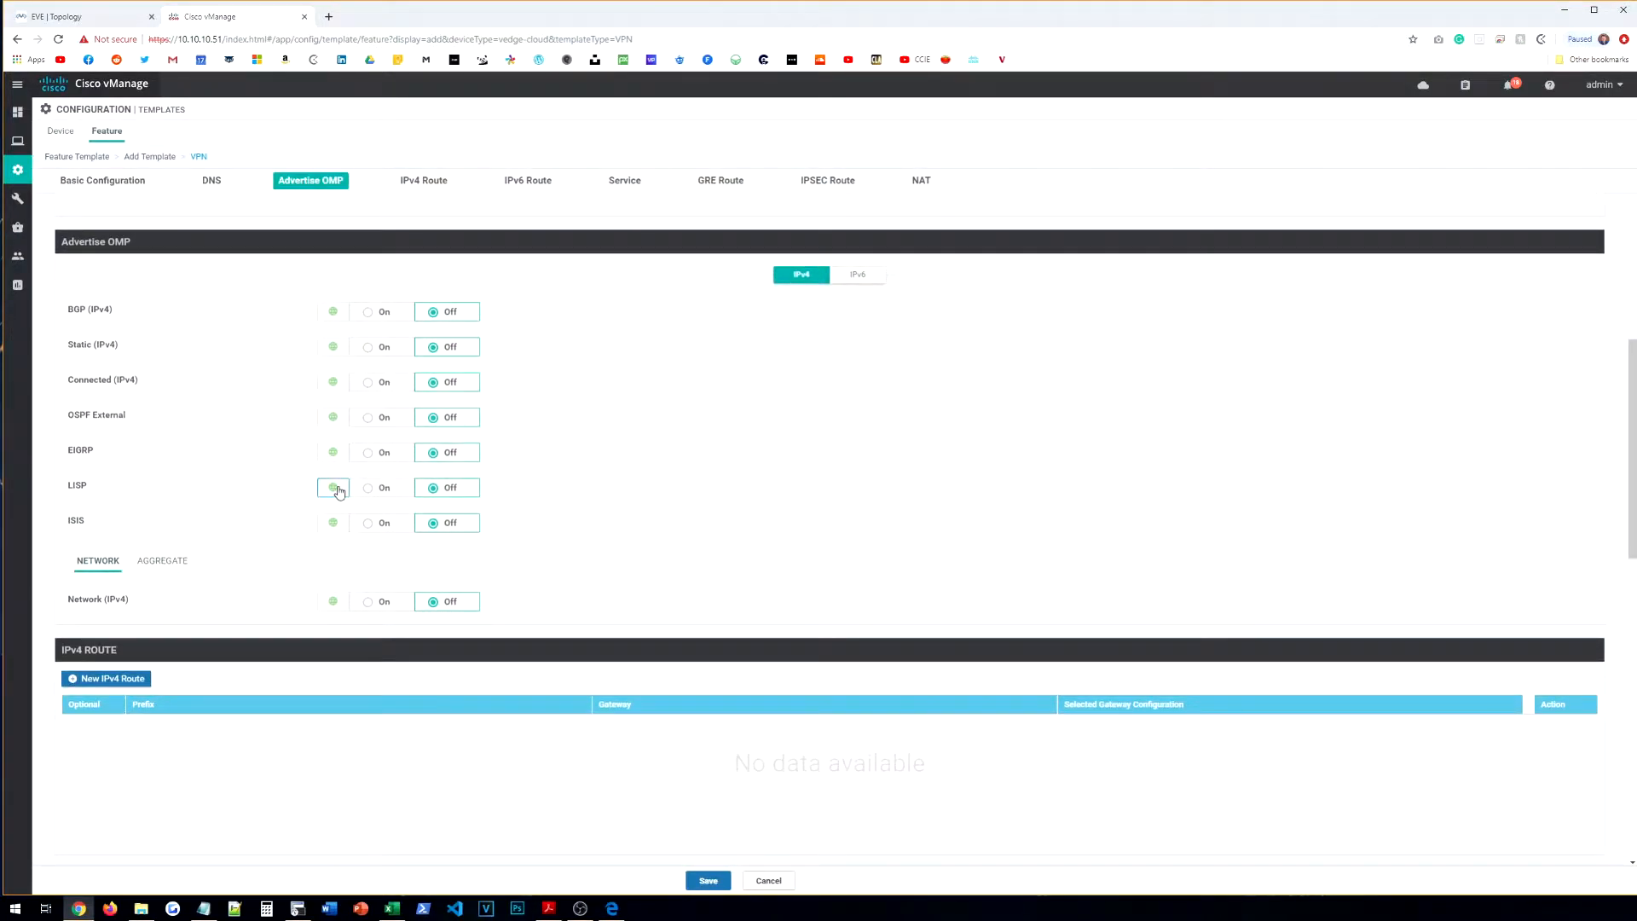
pyautogui.scroll(-3, 339, 491)
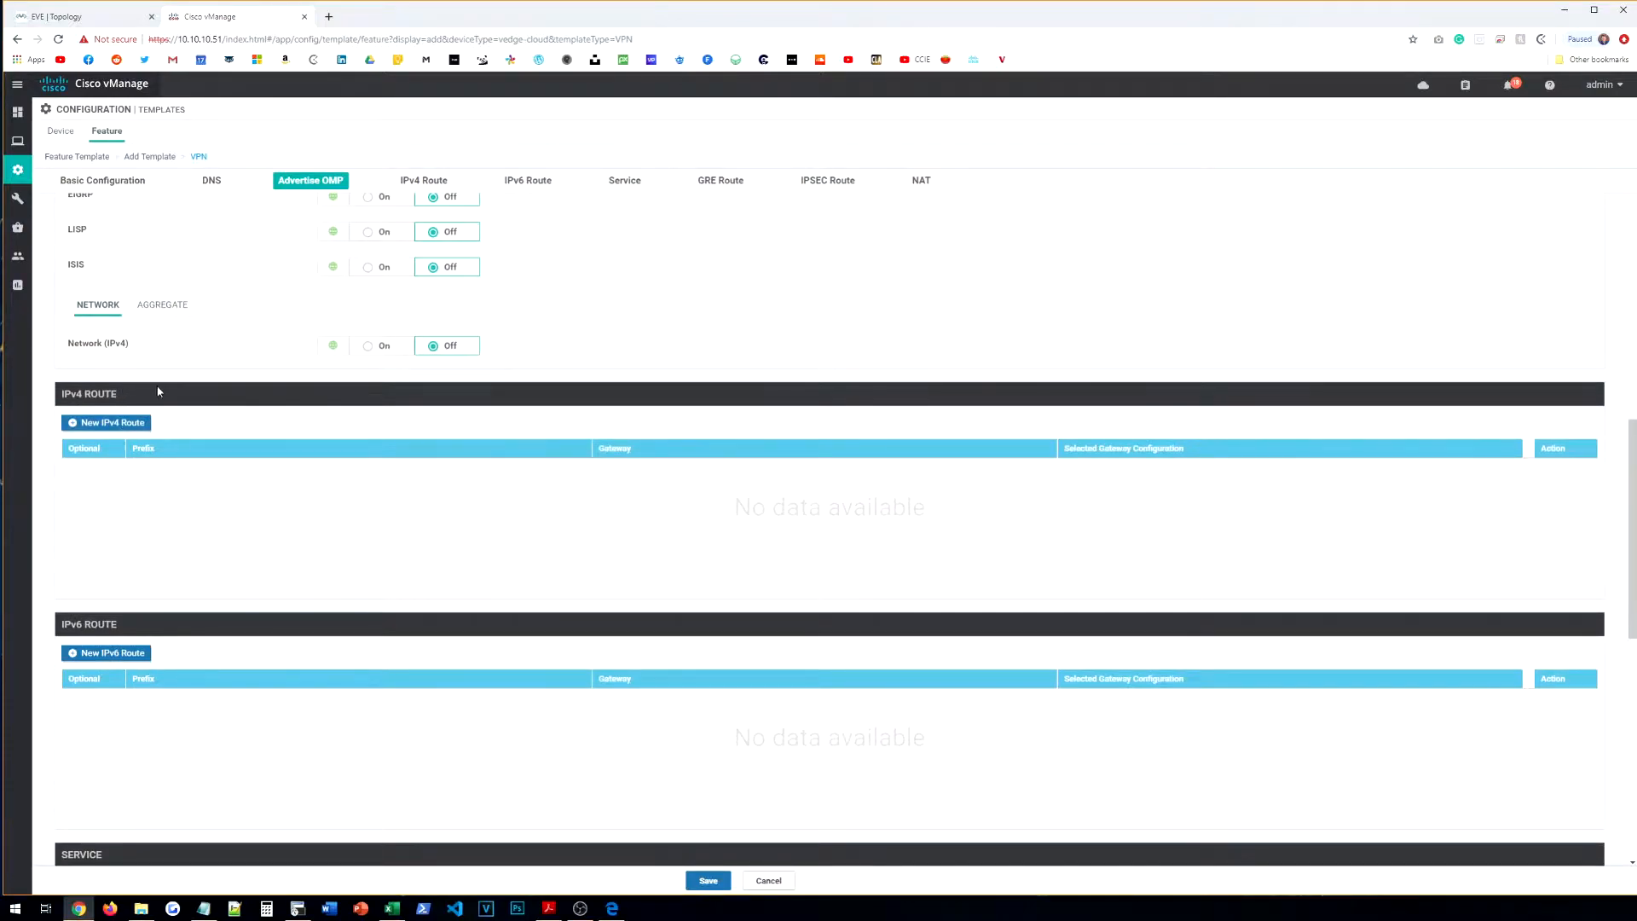
# Step: Create a new IPv4 route with global prefix 0.0.0.0/0 and add a next-hop entry
pyautogui.click(133, 426)
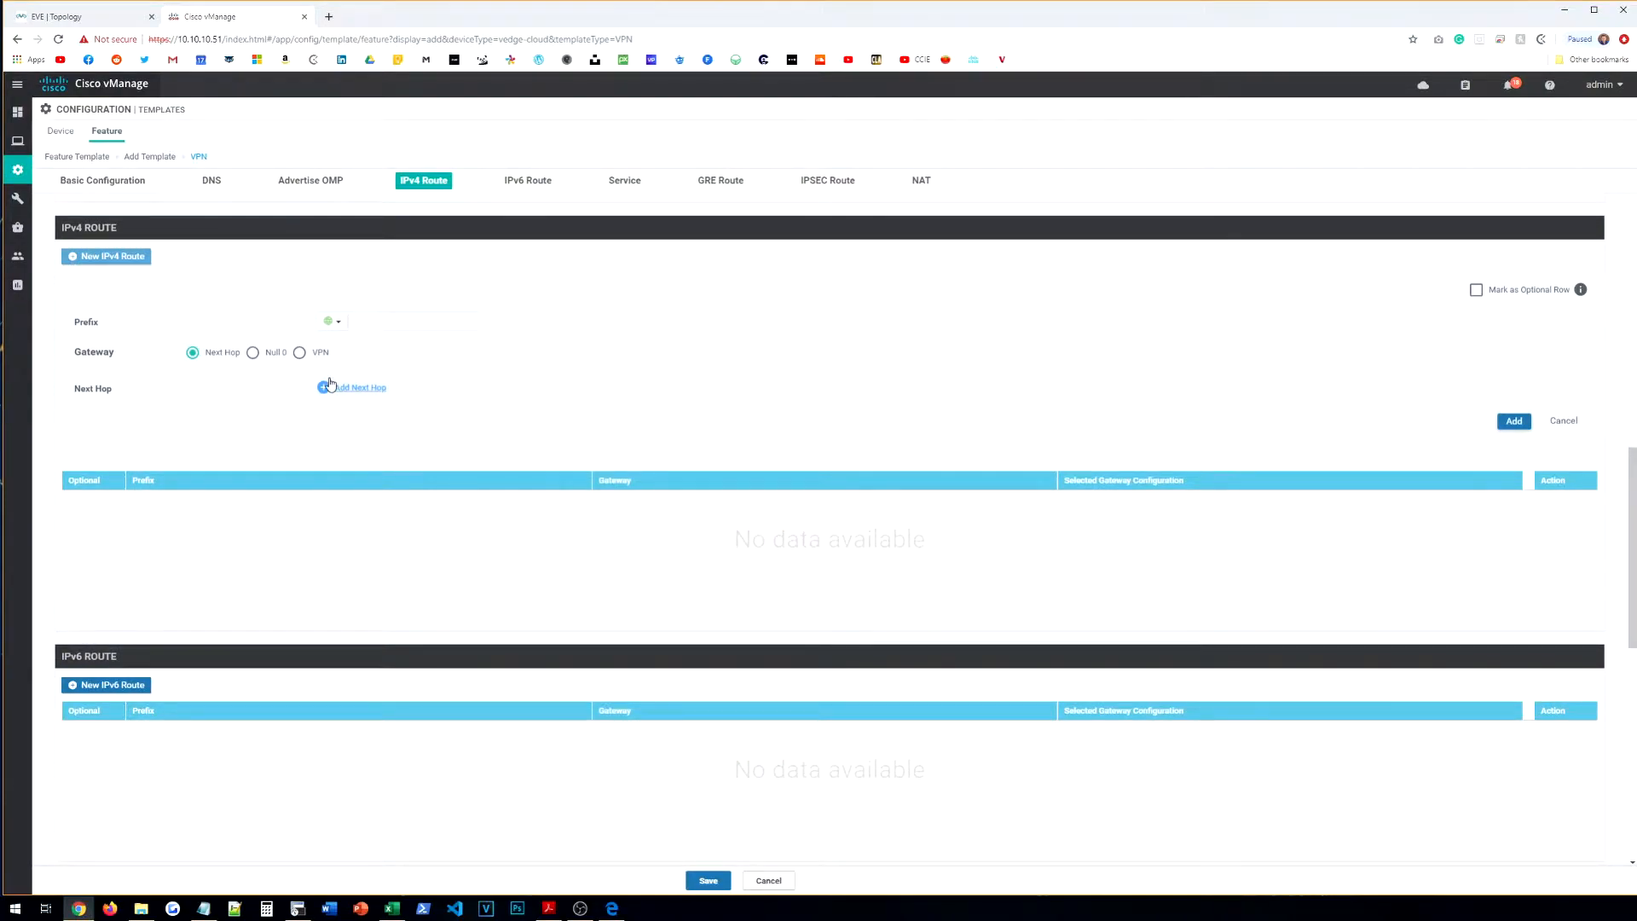
pyautogui.click(431, 321)
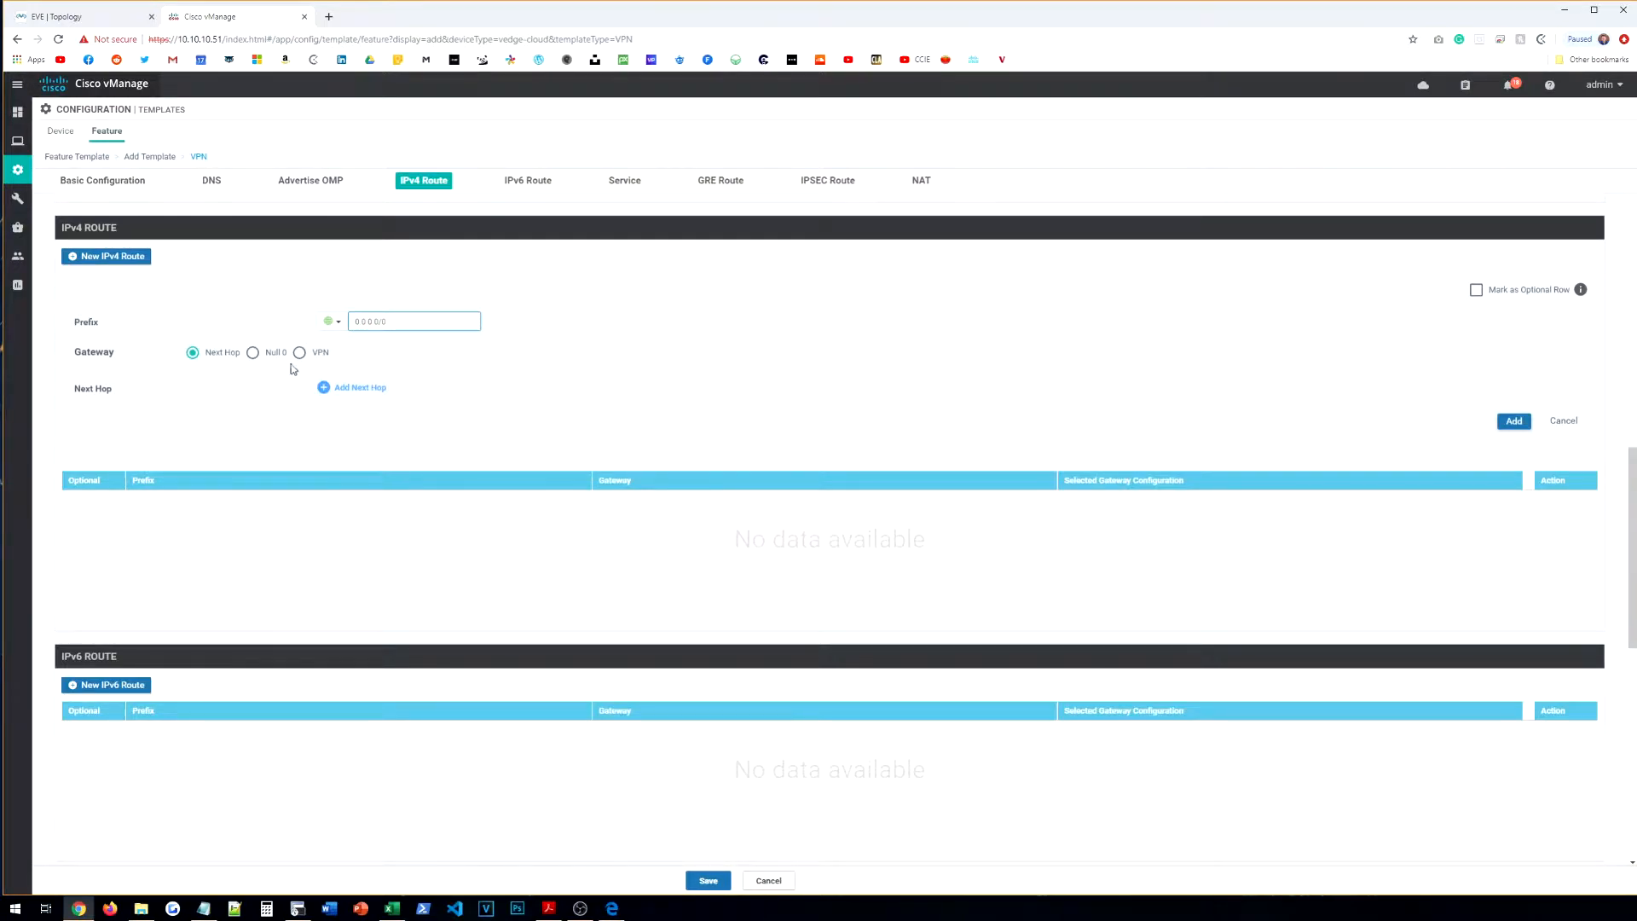
pyautogui.click(331, 333)
pyautogui.click(331, 334)
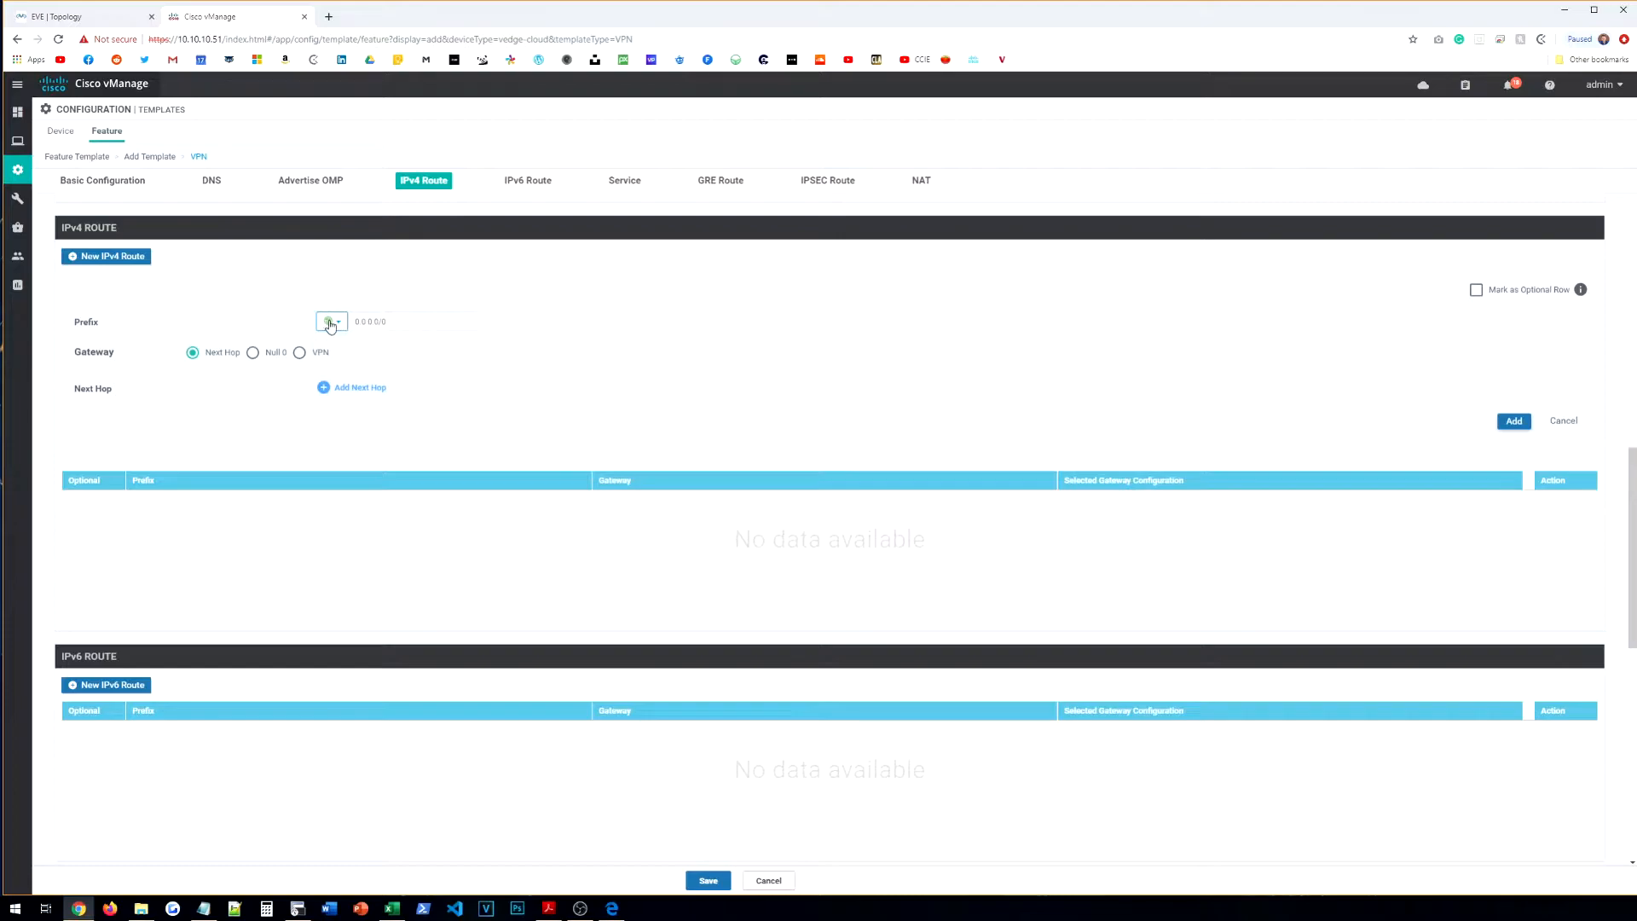
pyautogui.click(362, 387)
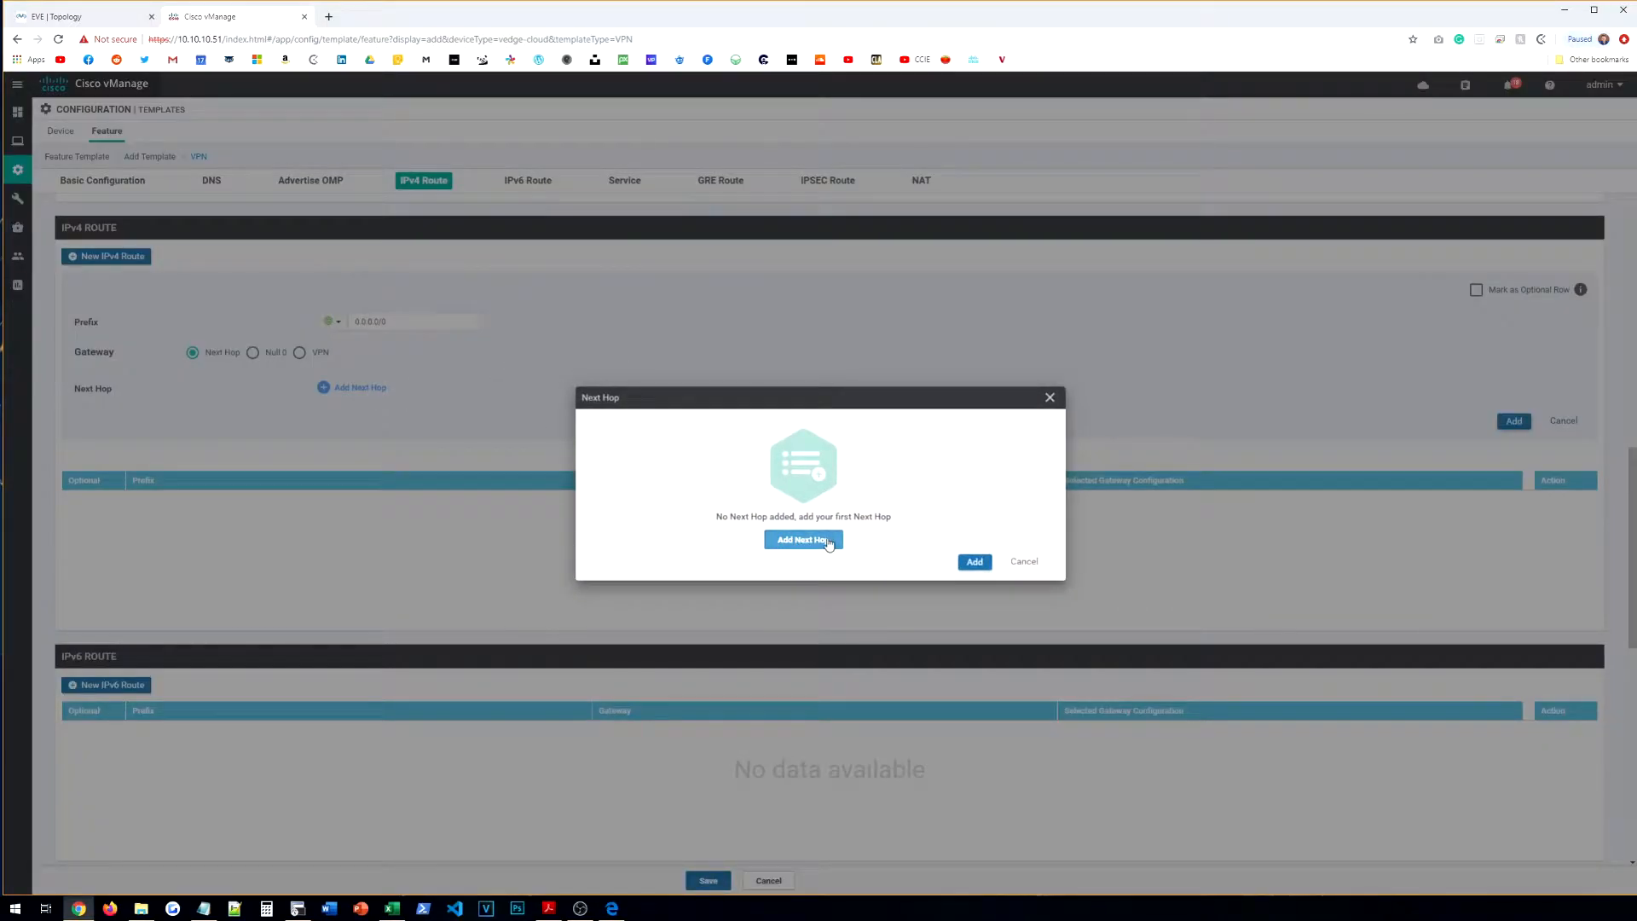
pyautogui.click(826, 538)
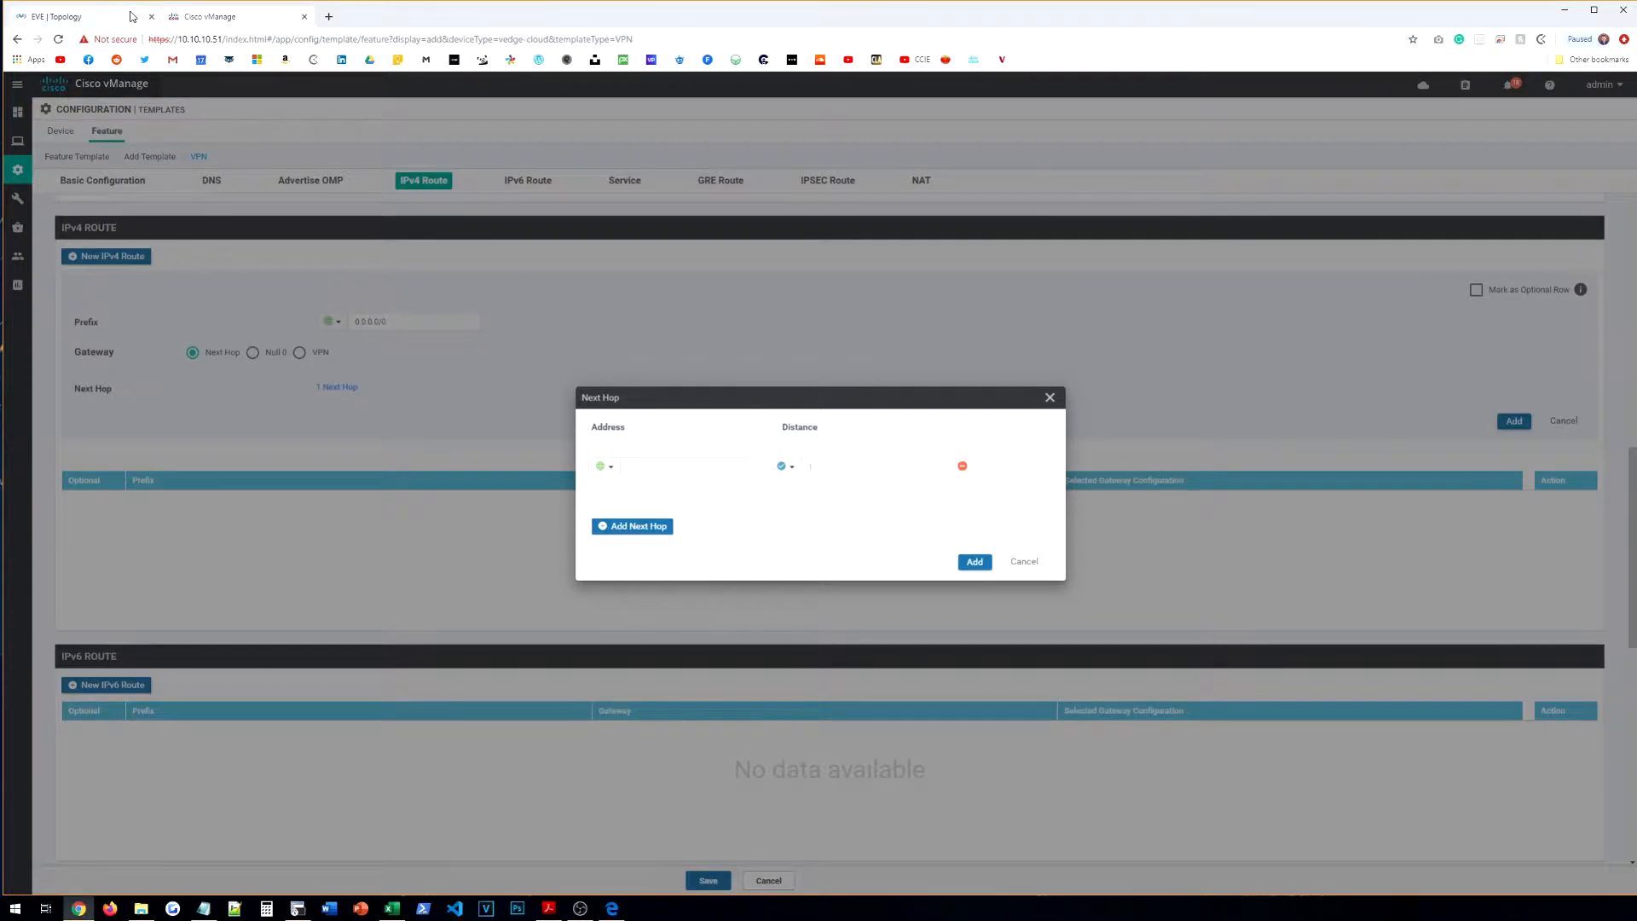
# Step: Make the next-hop address device specific with key VPN0-MPLS-NEXTHOP and confirm it
pyautogui.click(126, 16)
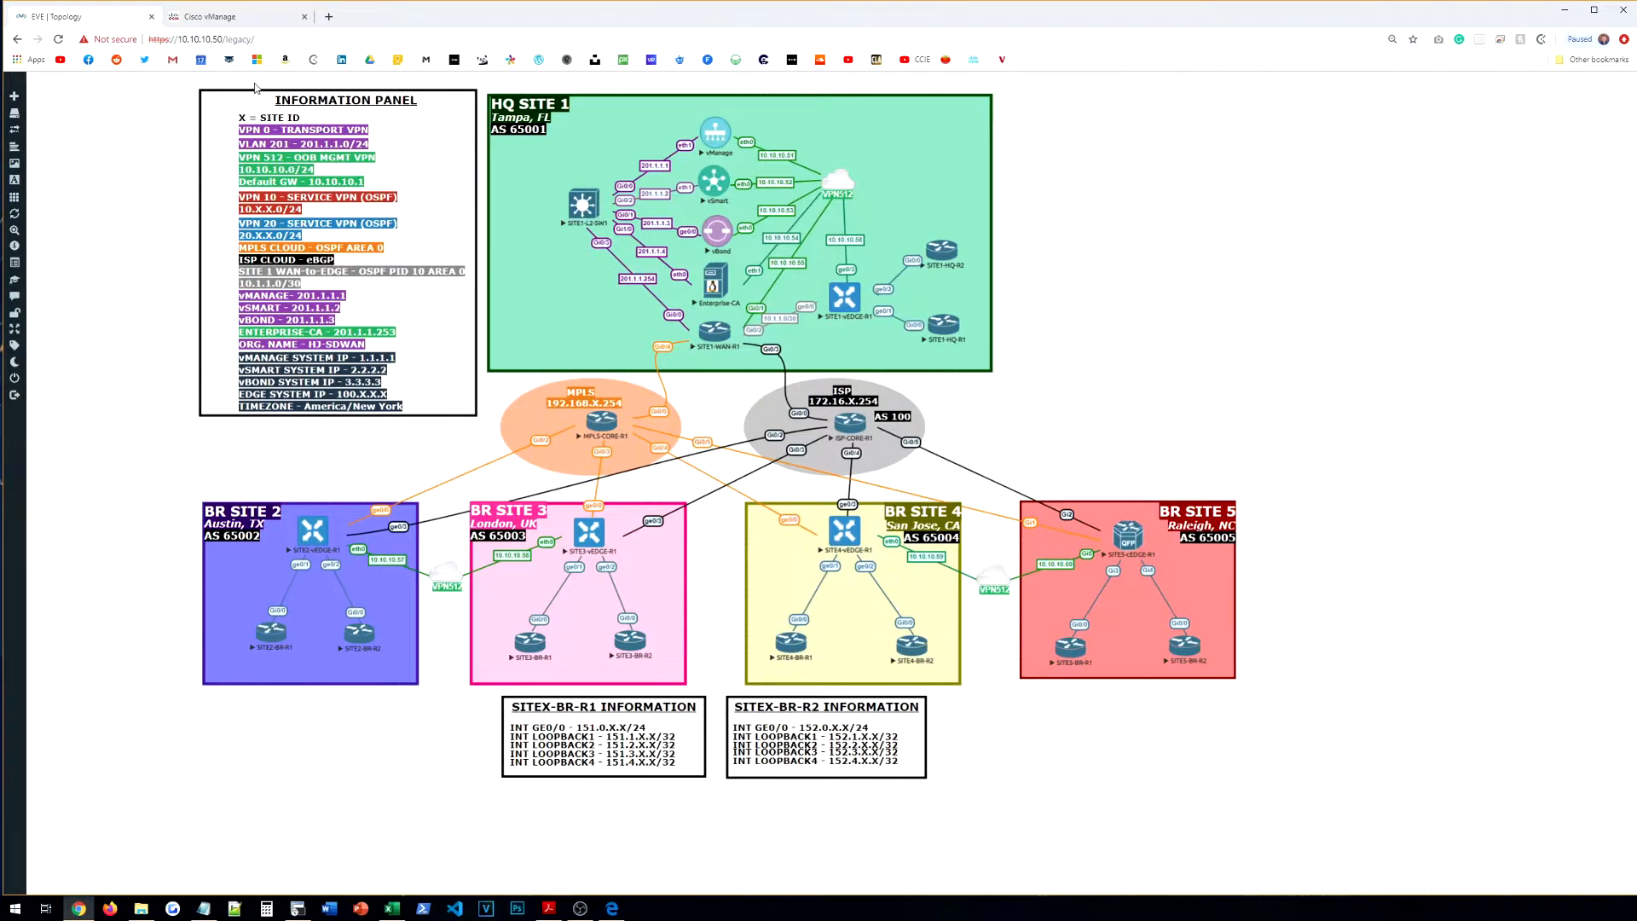
pyautogui.click(215, 26)
pyautogui.click(604, 466)
pyautogui.click(640, 500)
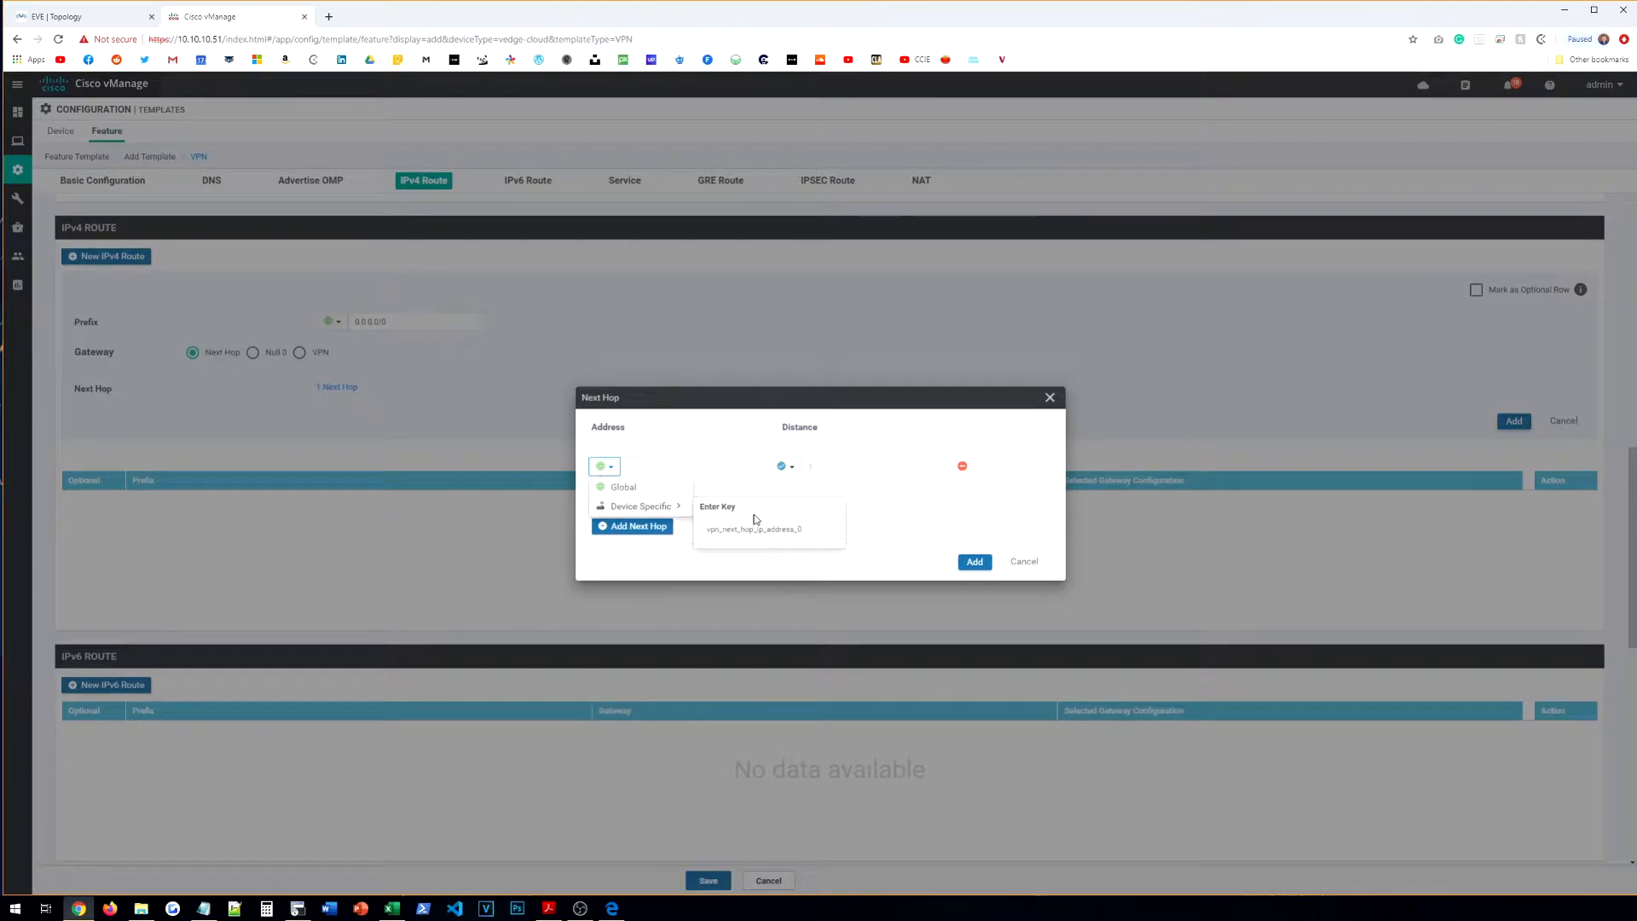
pyautogui.write('VPN0-NEXTHOP')
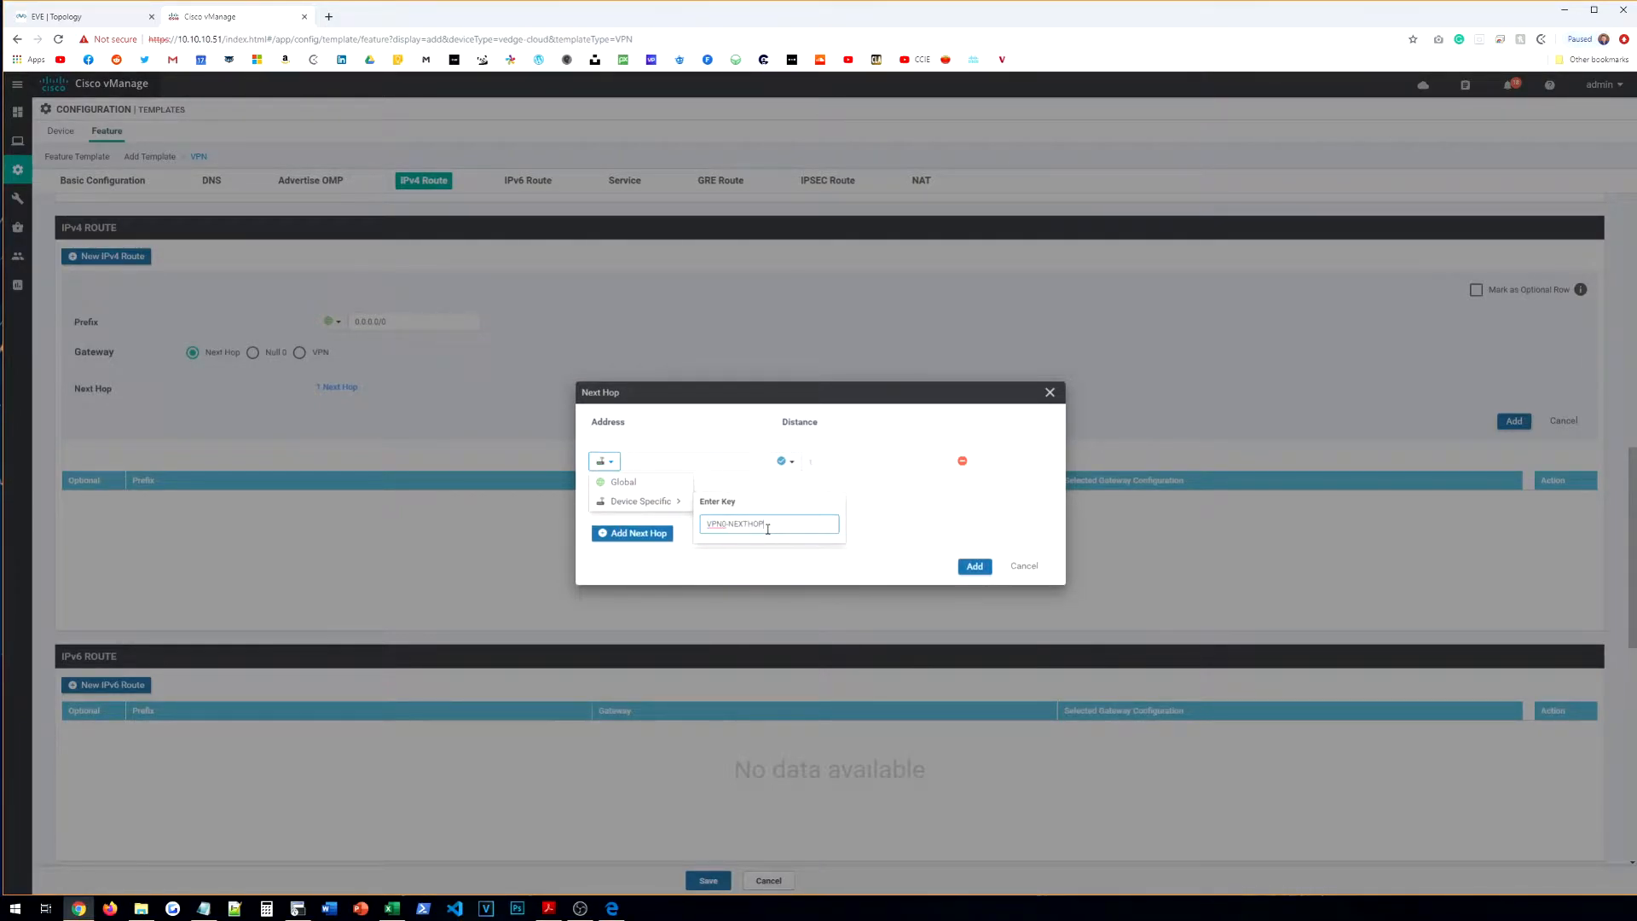
pyautogui.click(765, 536)
pyautogui.click(682, 510)
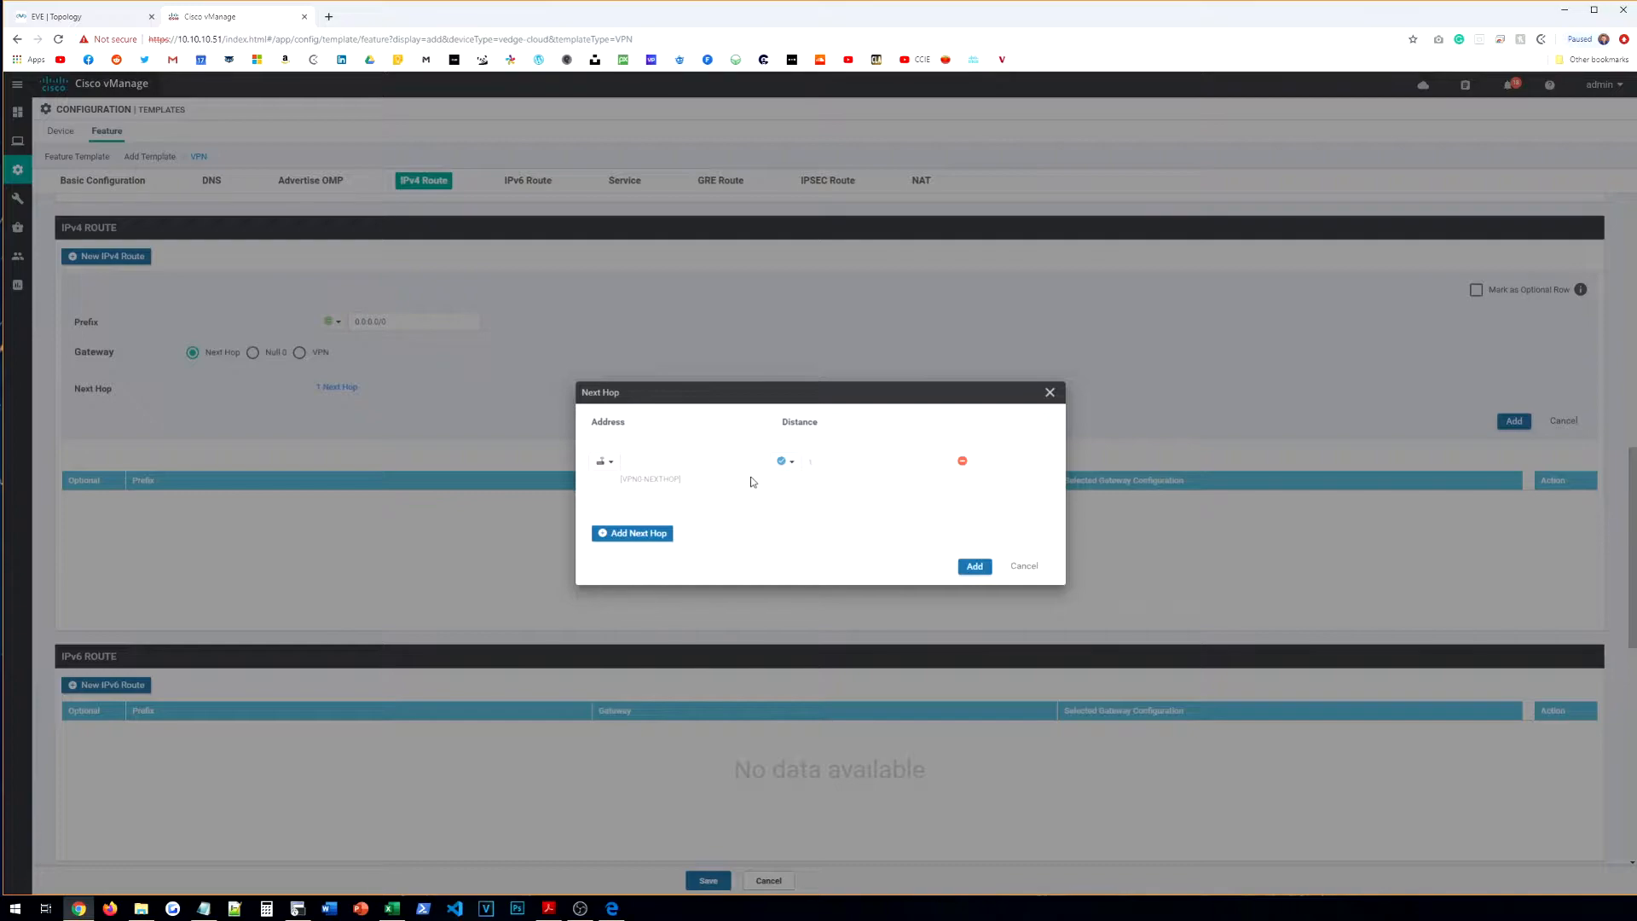
pyautogui.click(605, 462)
pyautogui.moveTo(674, 502)
pyautogui.click(764, 521)
pyautogui.click(729, 523)
pyautogui.write('MPLS-')
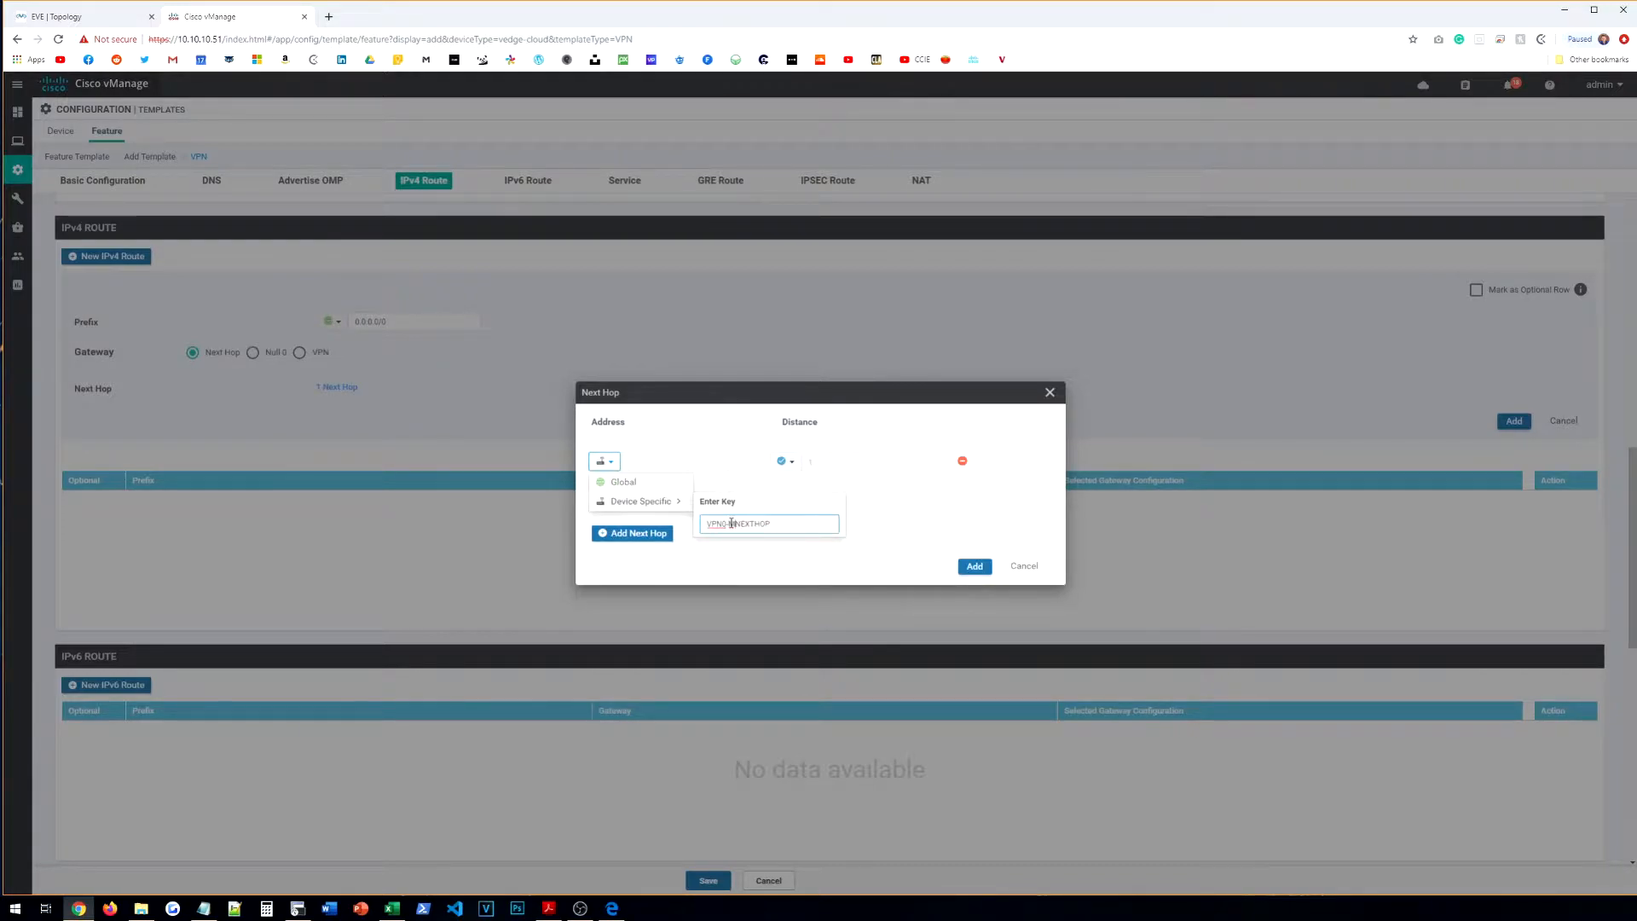
pyautogui.click(932, 519)
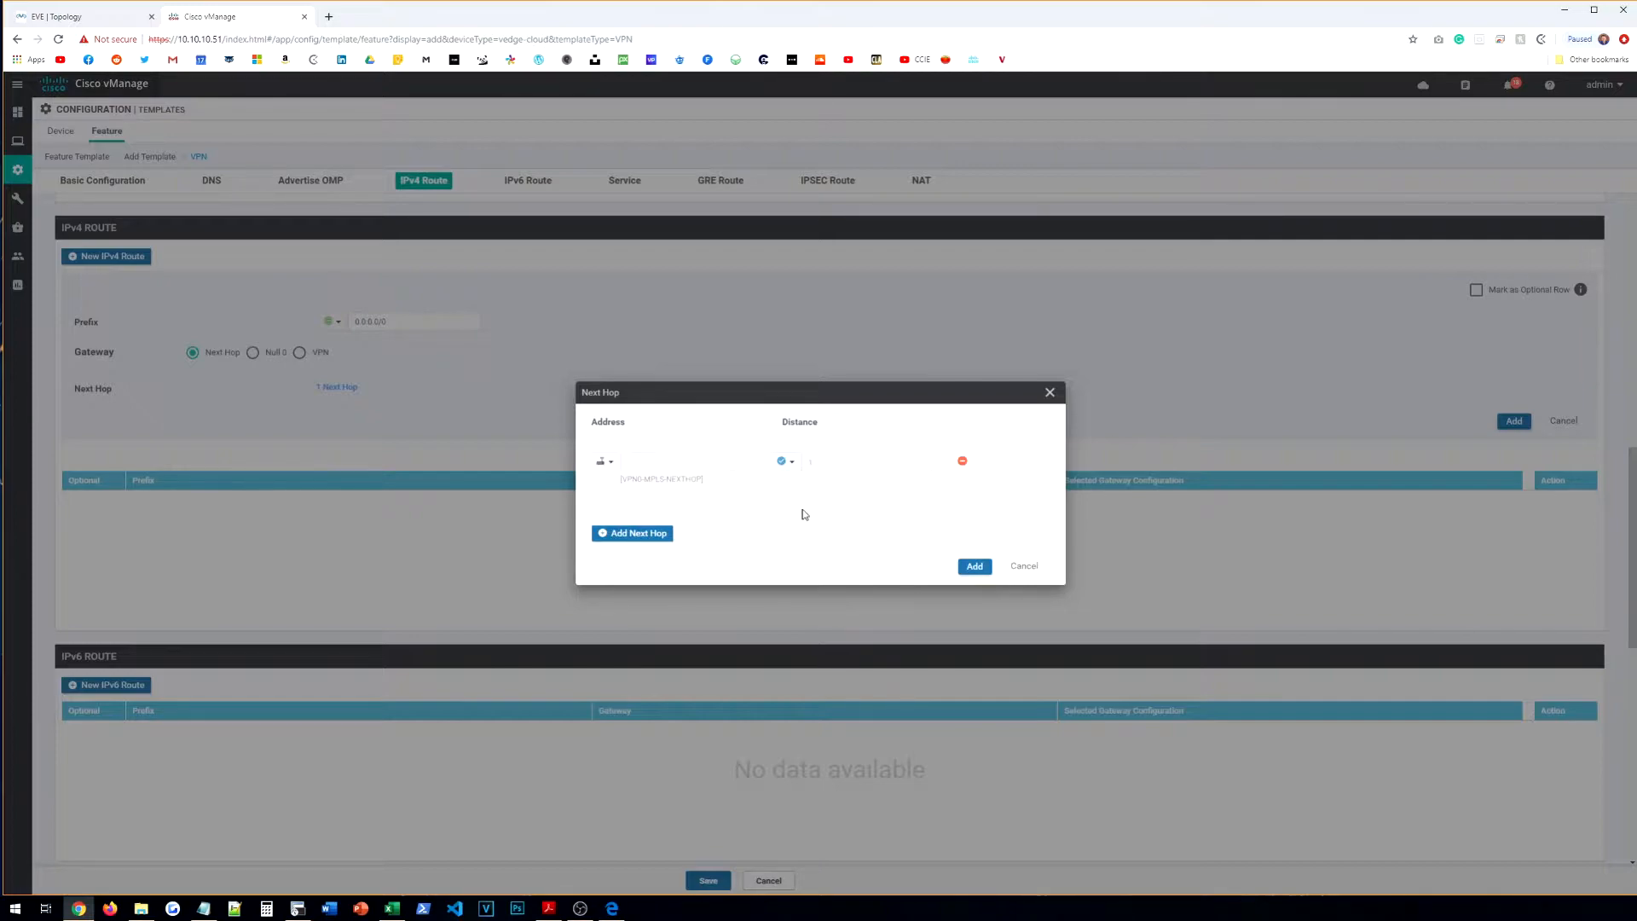
pyautogui.click(974, 568)
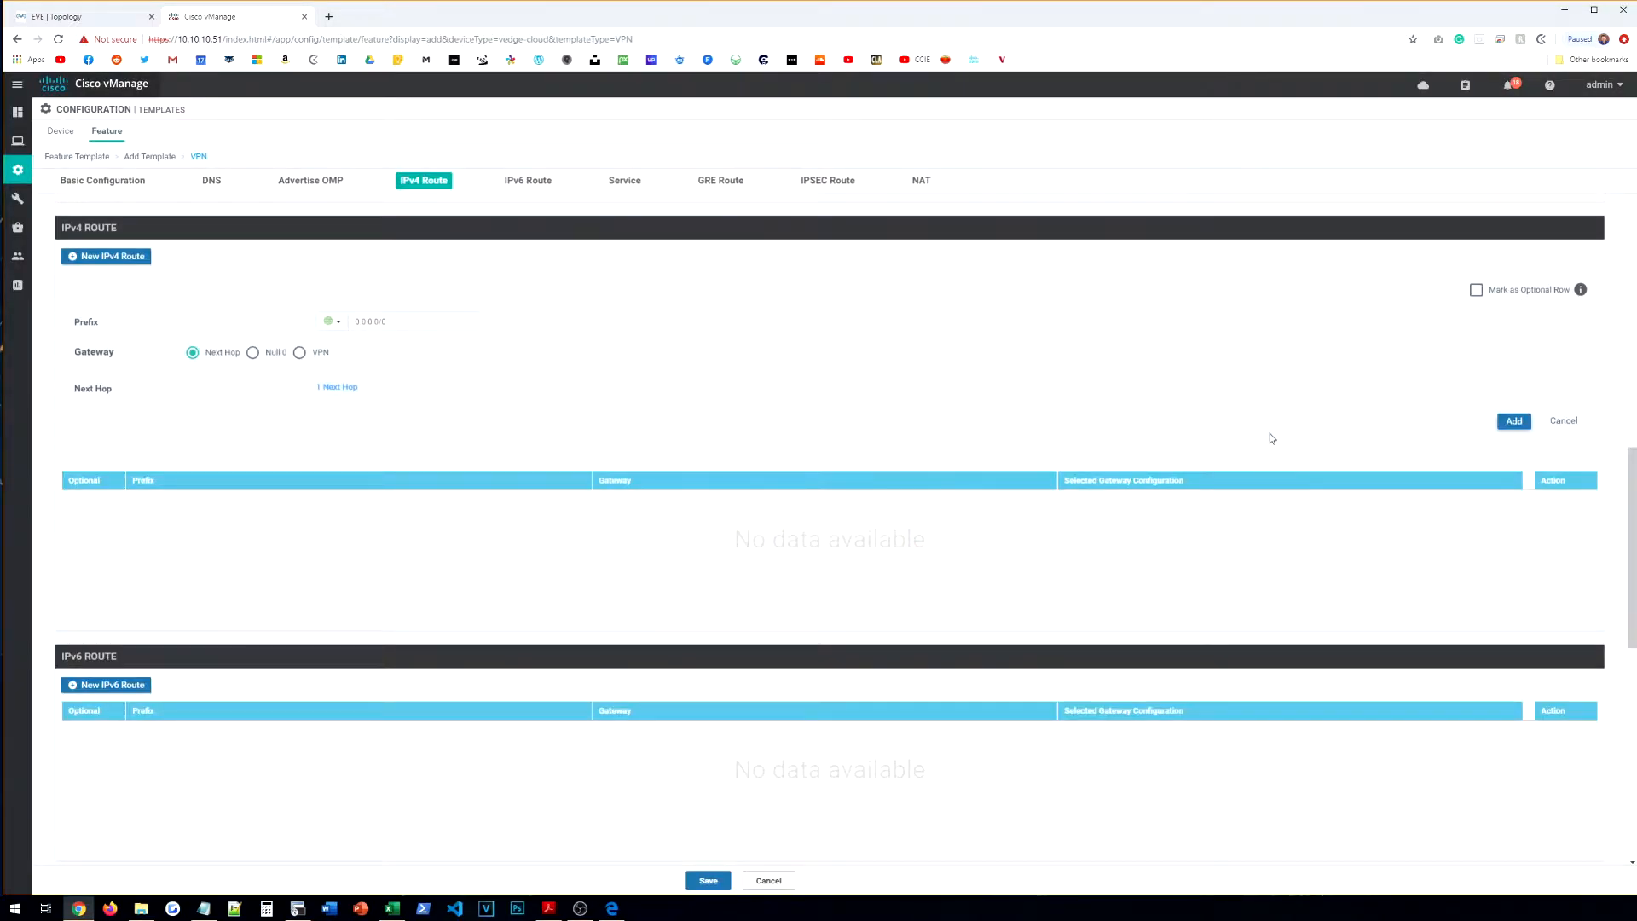
# Step: Add the 0.0.0.0/0 default route to the table and save the VPN template
pyautogui.click(1521, 423)
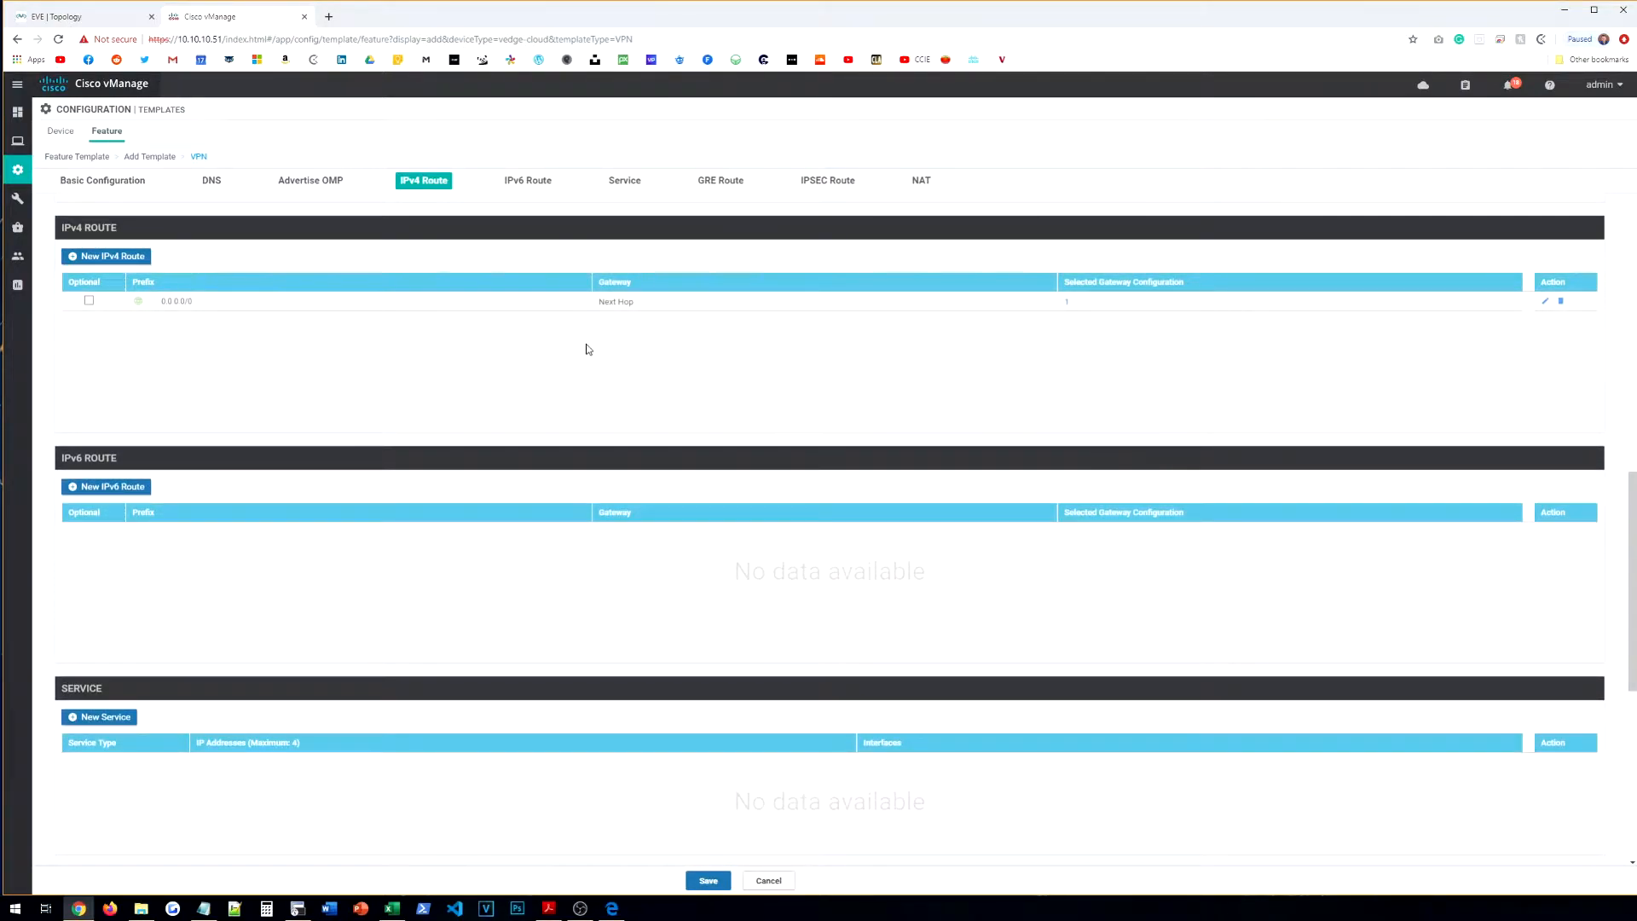
pyautogui.scroll(-6, 391, 384)
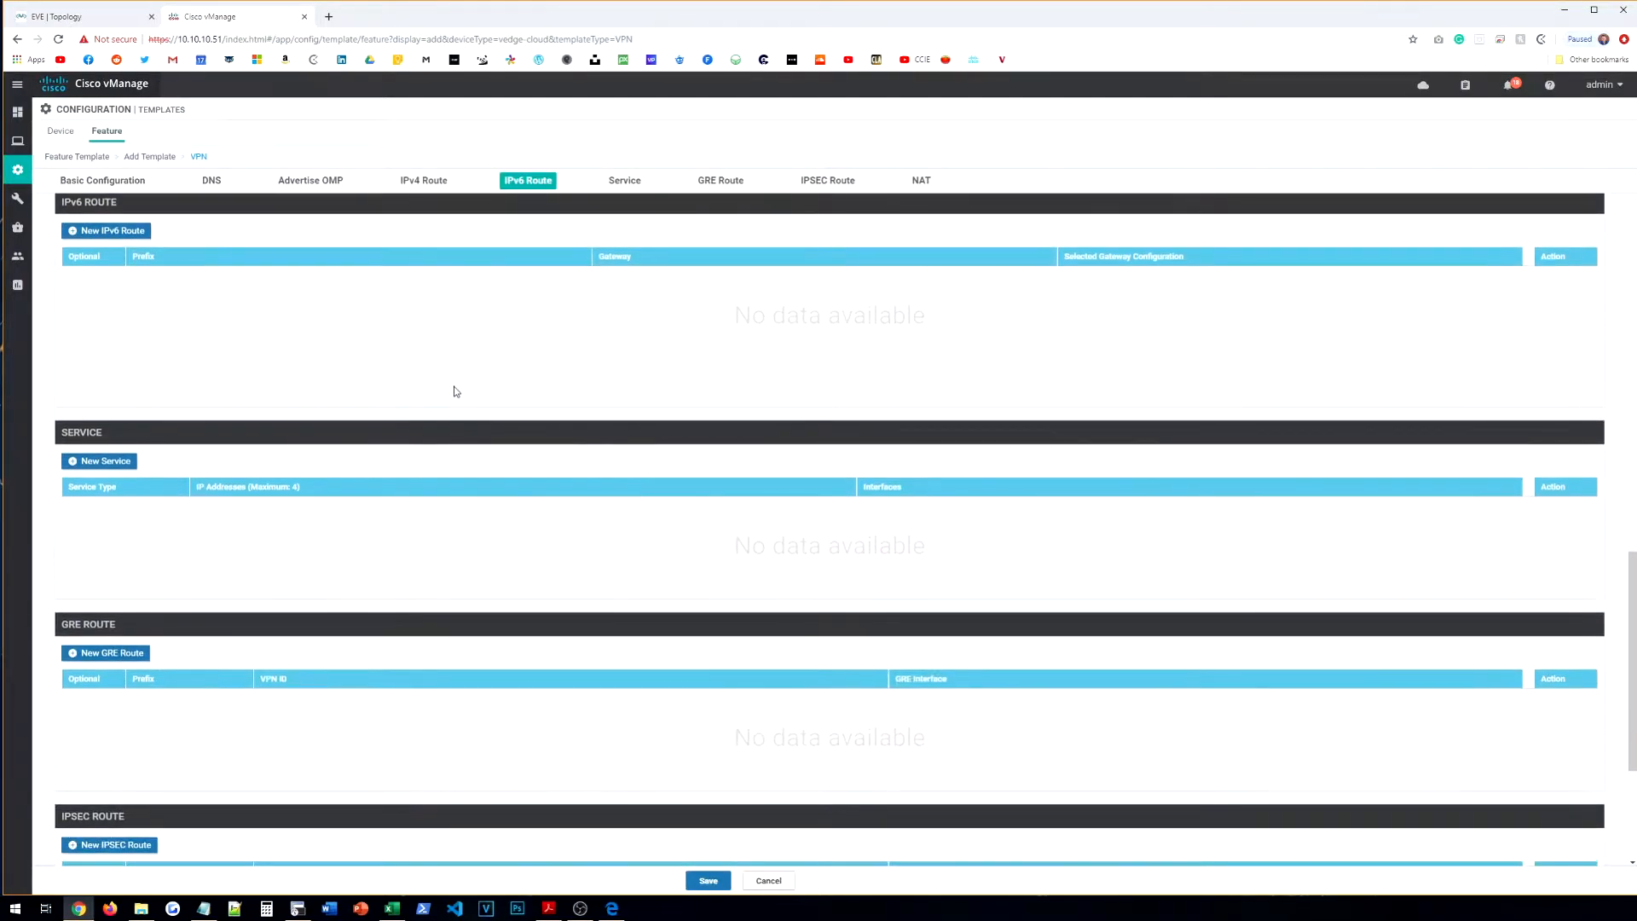
pyautogui.scroll(10, 461, 409)
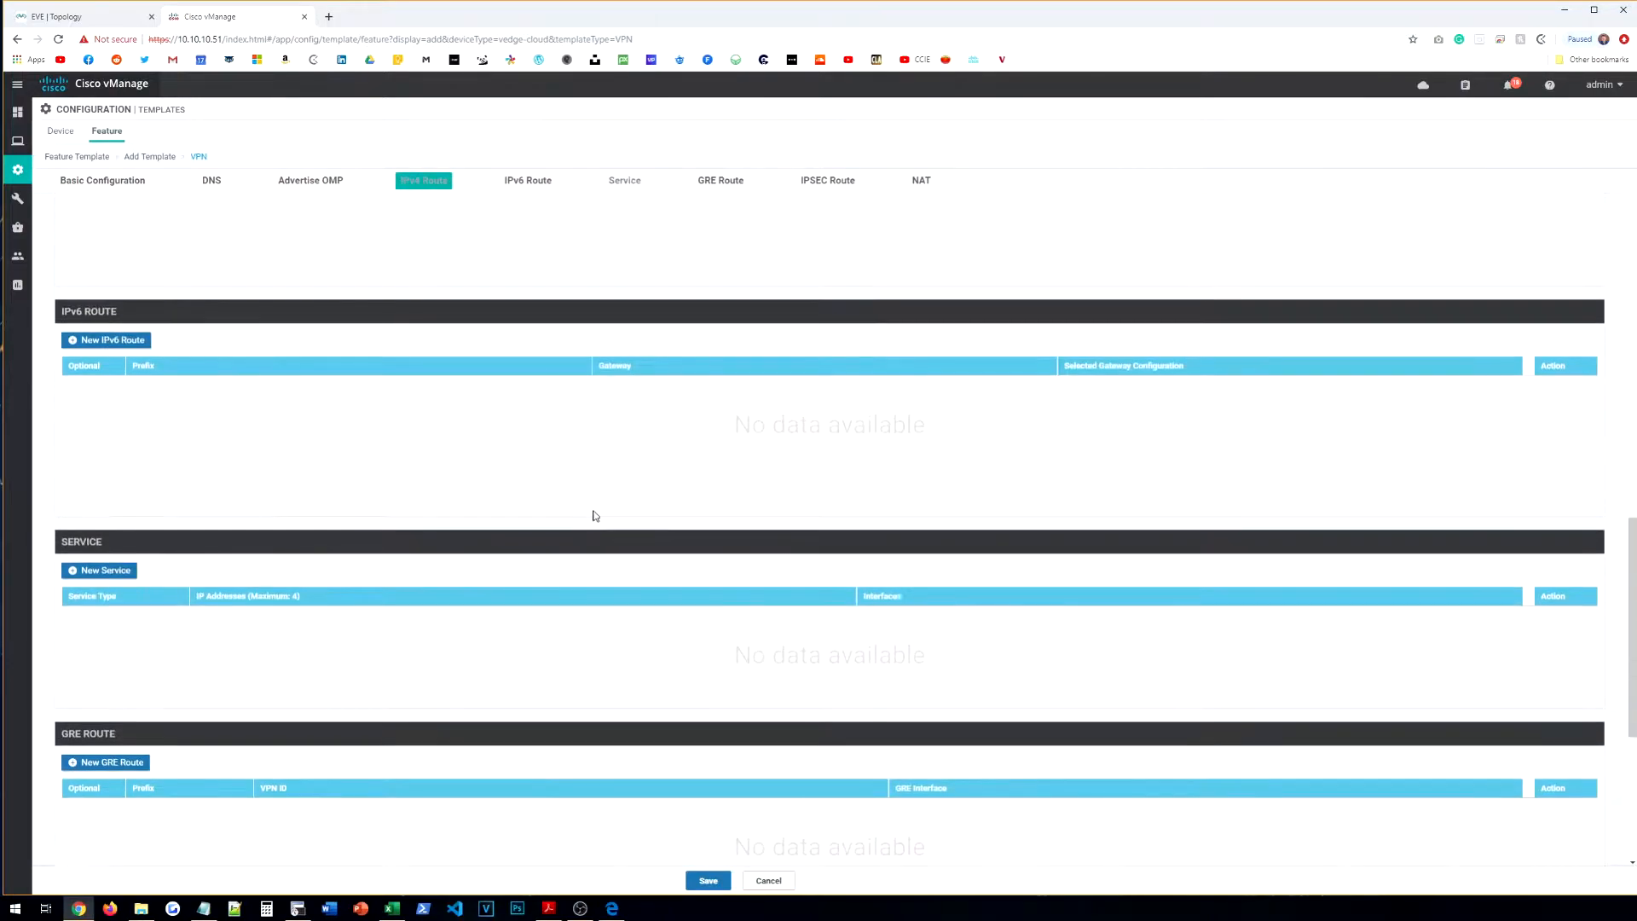
pyautogui.scroll(-2, 594, 519)
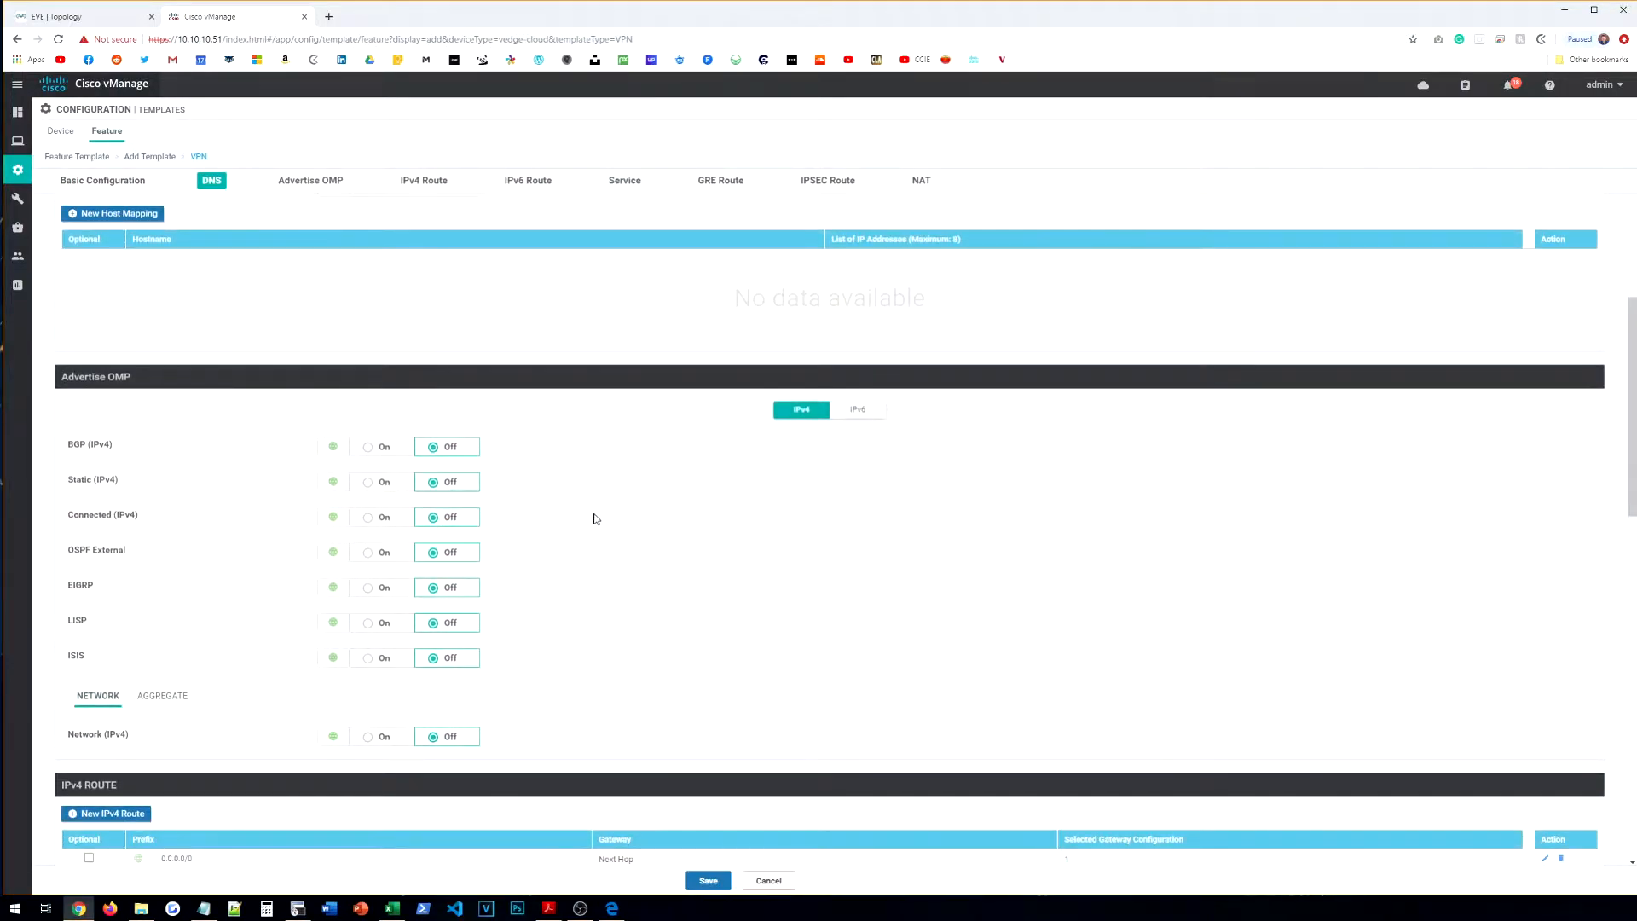
pyautogui.scroll(6, 595, 518)
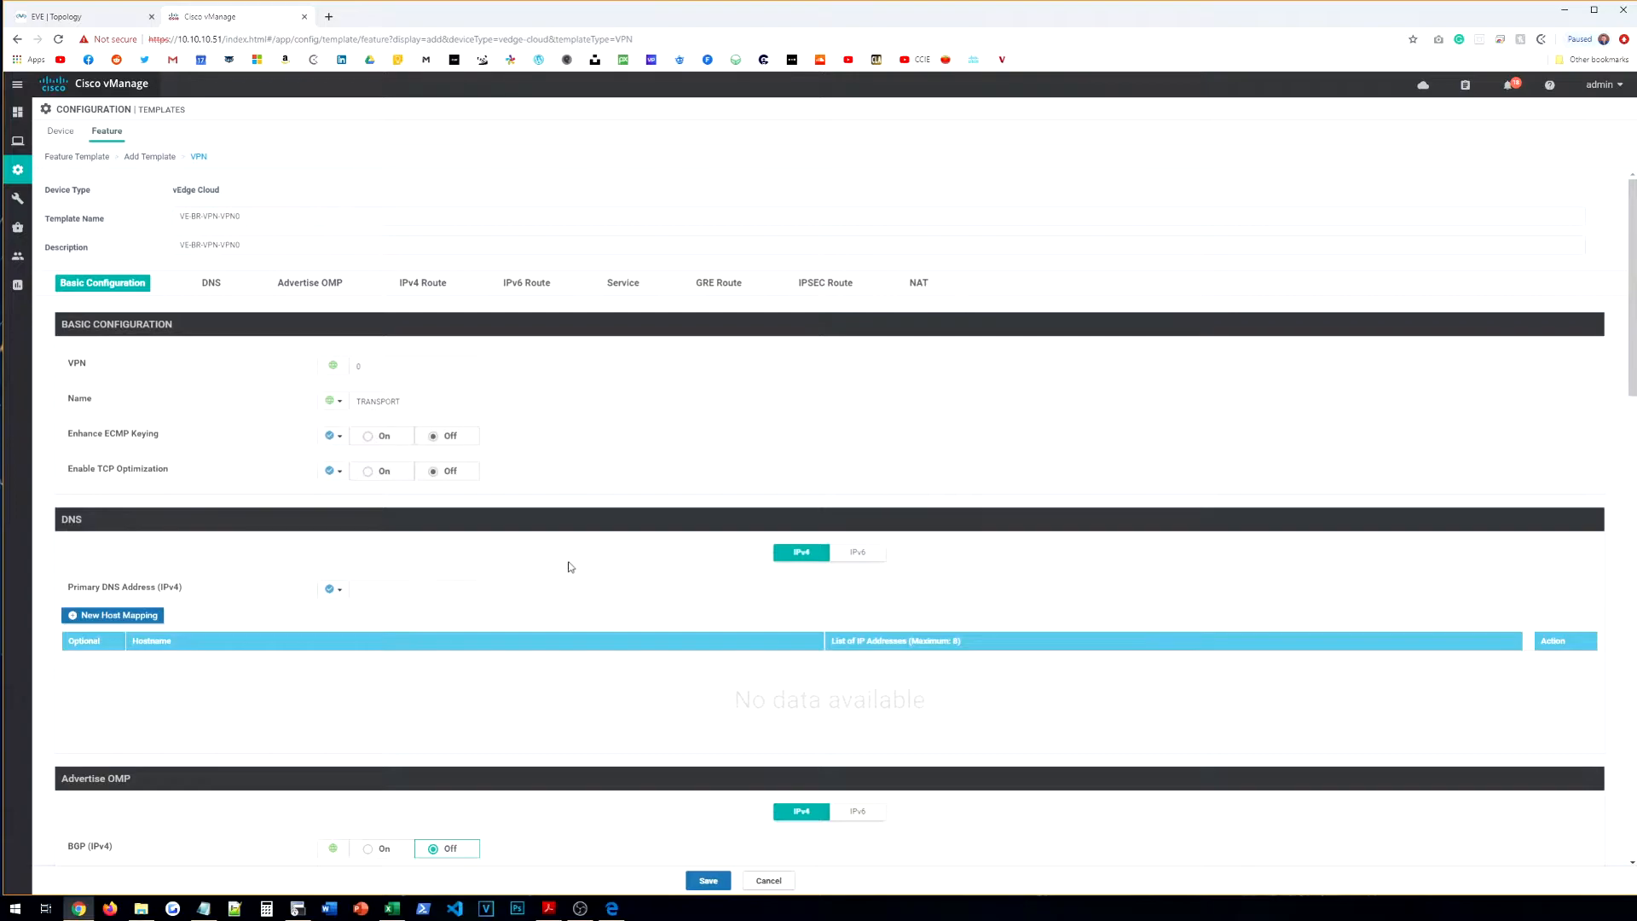
pyautogui.click(708, 881)
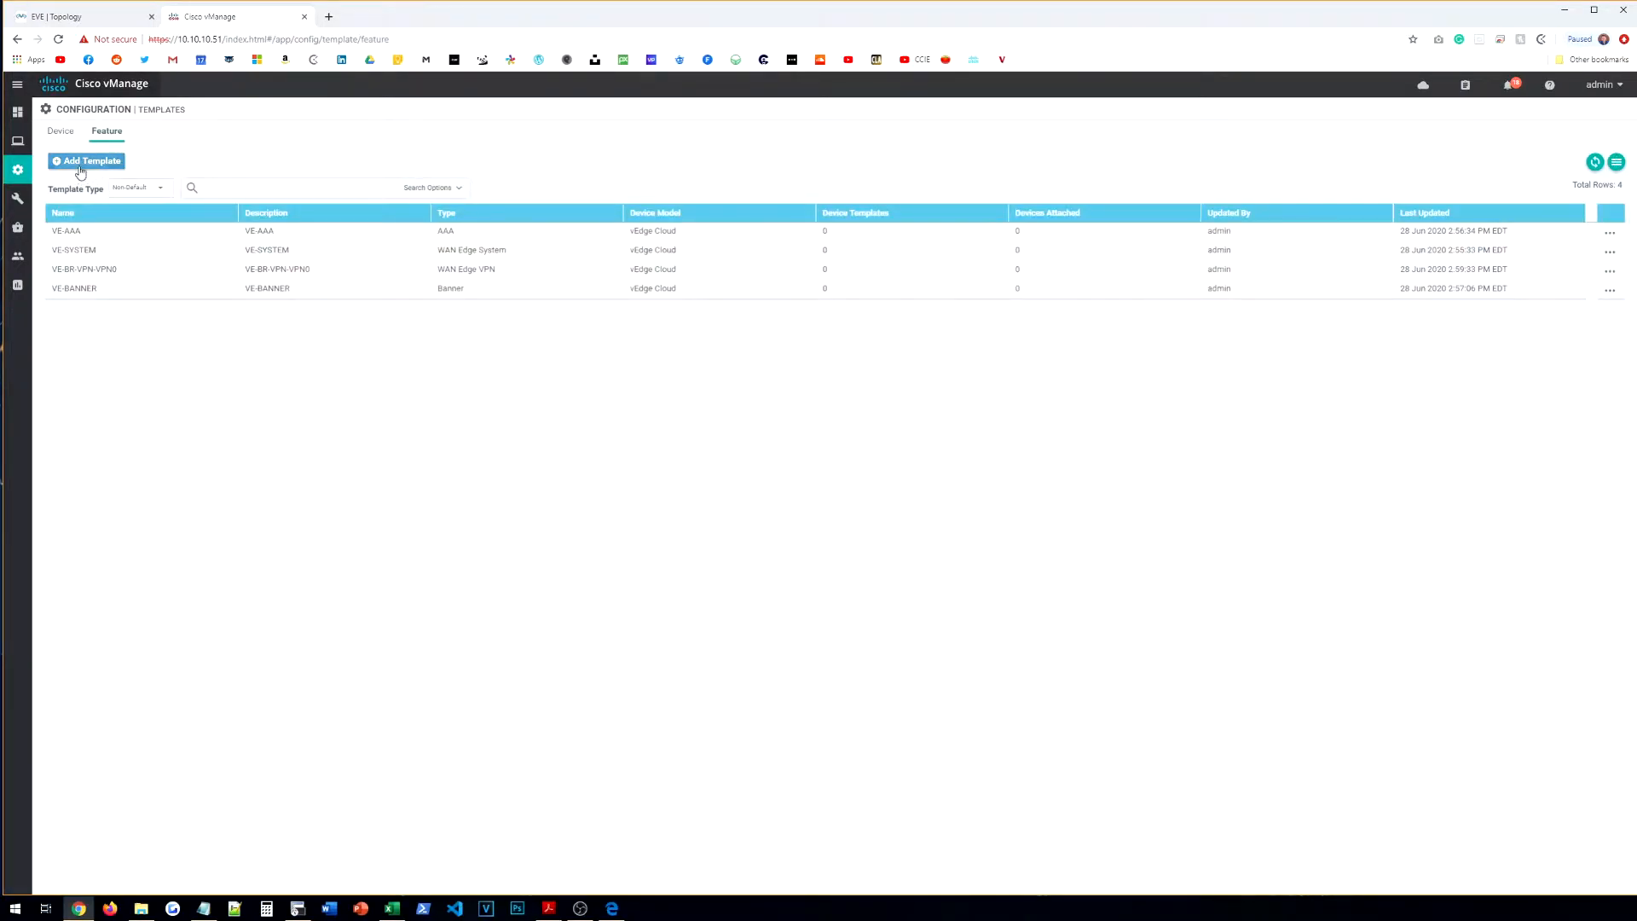
# Step: Start a vEdge Cloud VPN Interface Ethernet template and view the EVE topology
pyautogui.click(87, 163)
pyautogui.click(230, 216)
pyautogui.write('VED')
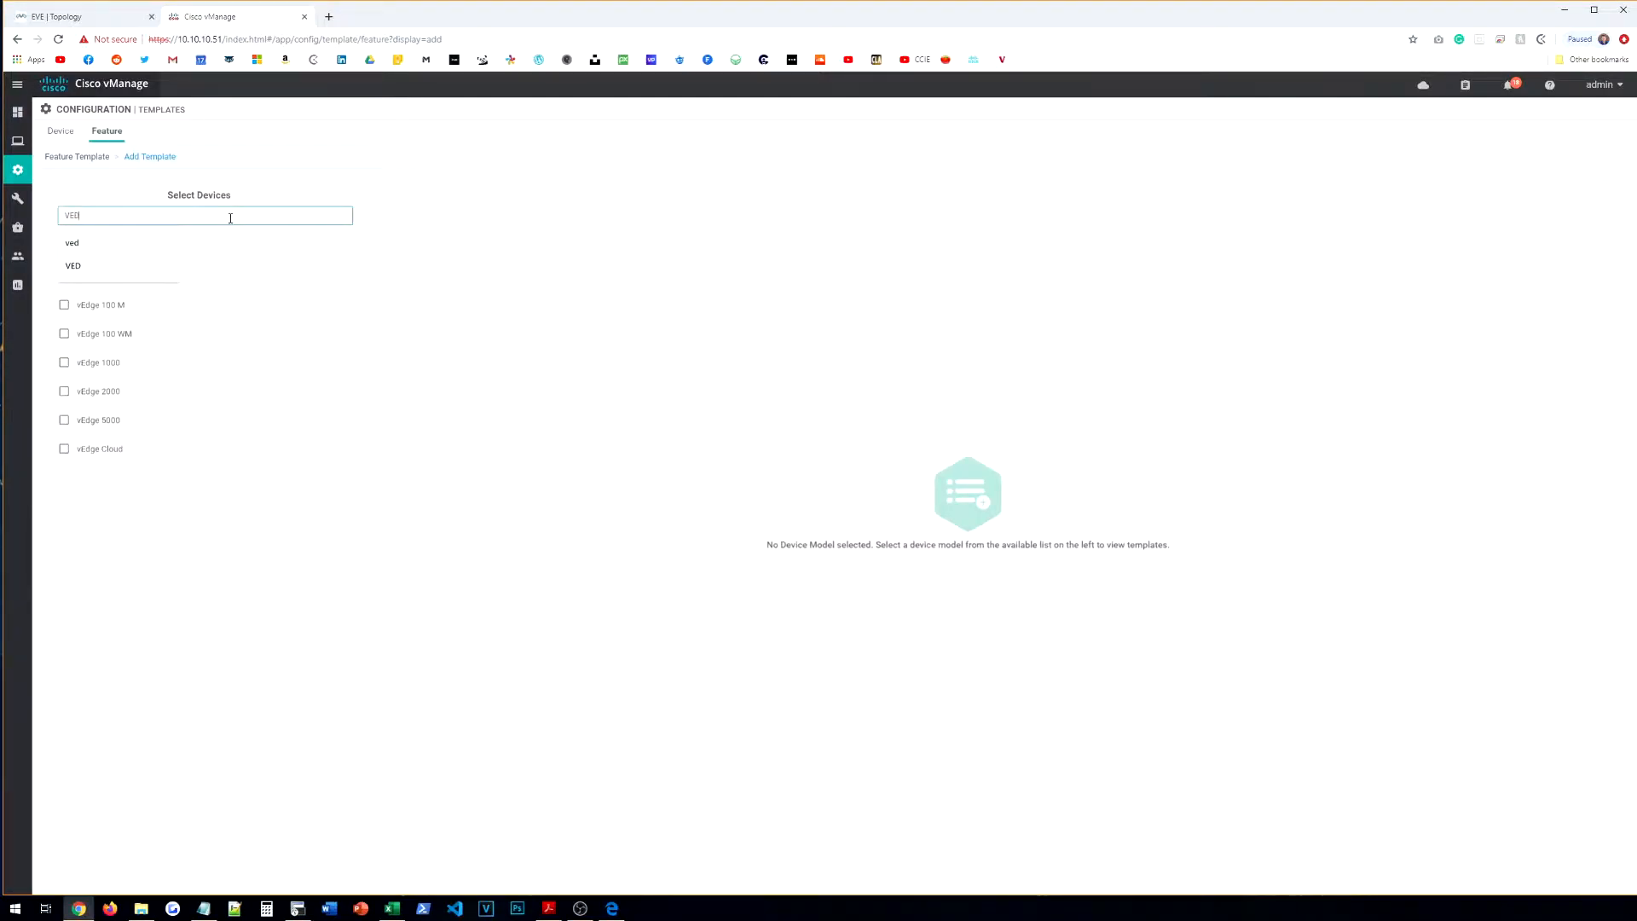
pyautogui.click(158, 450)
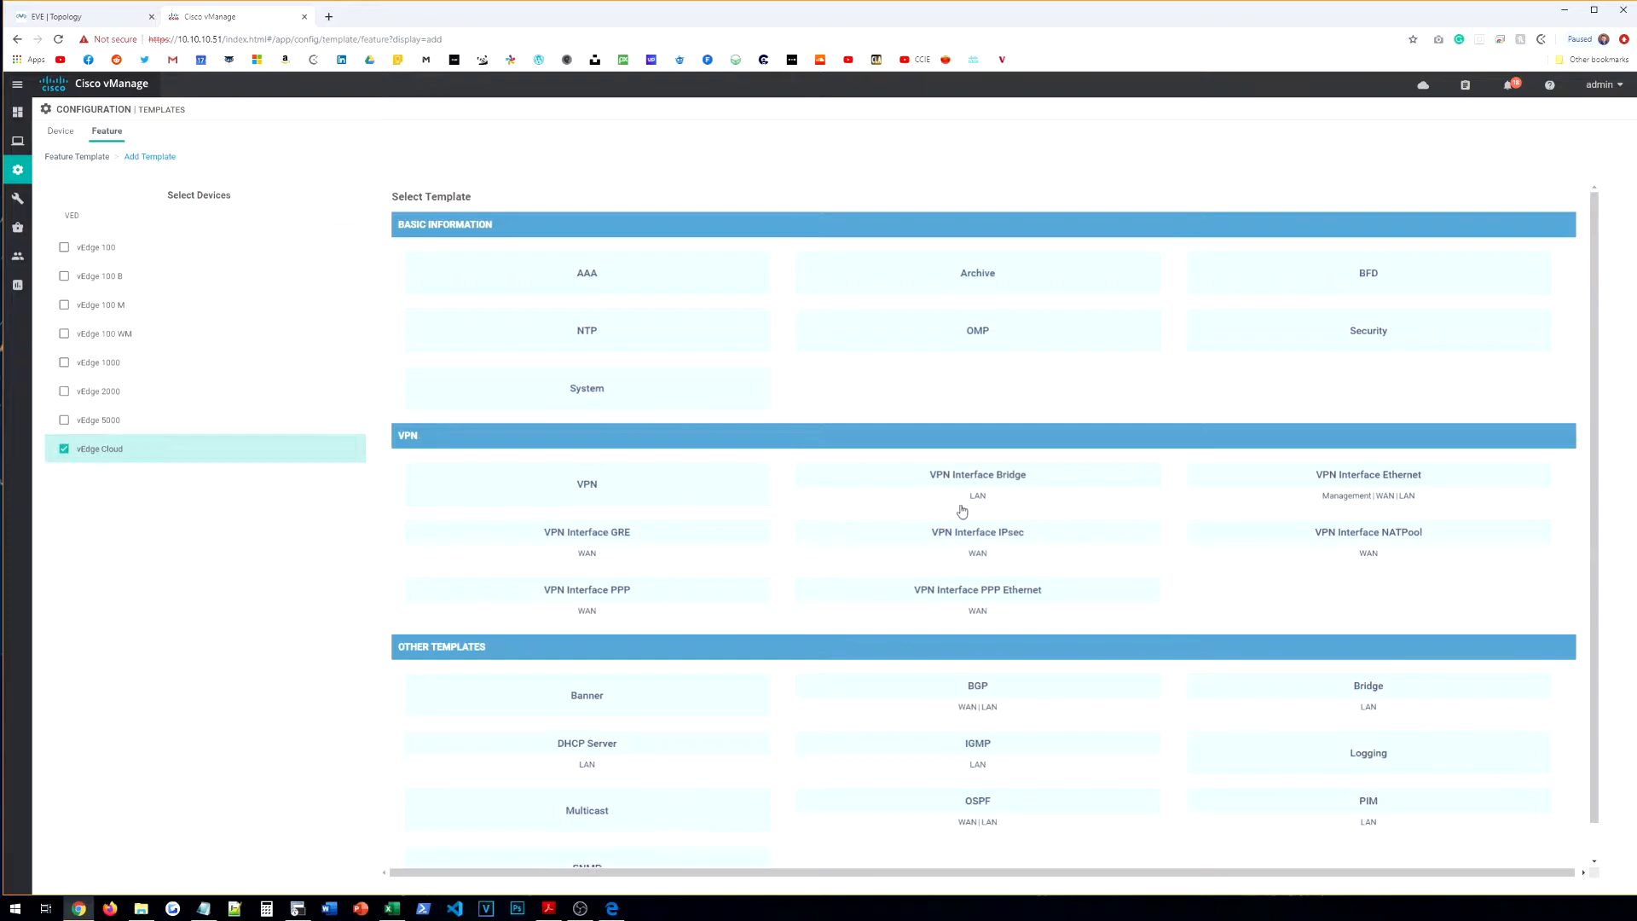
pyautogui.click(1351, 499)
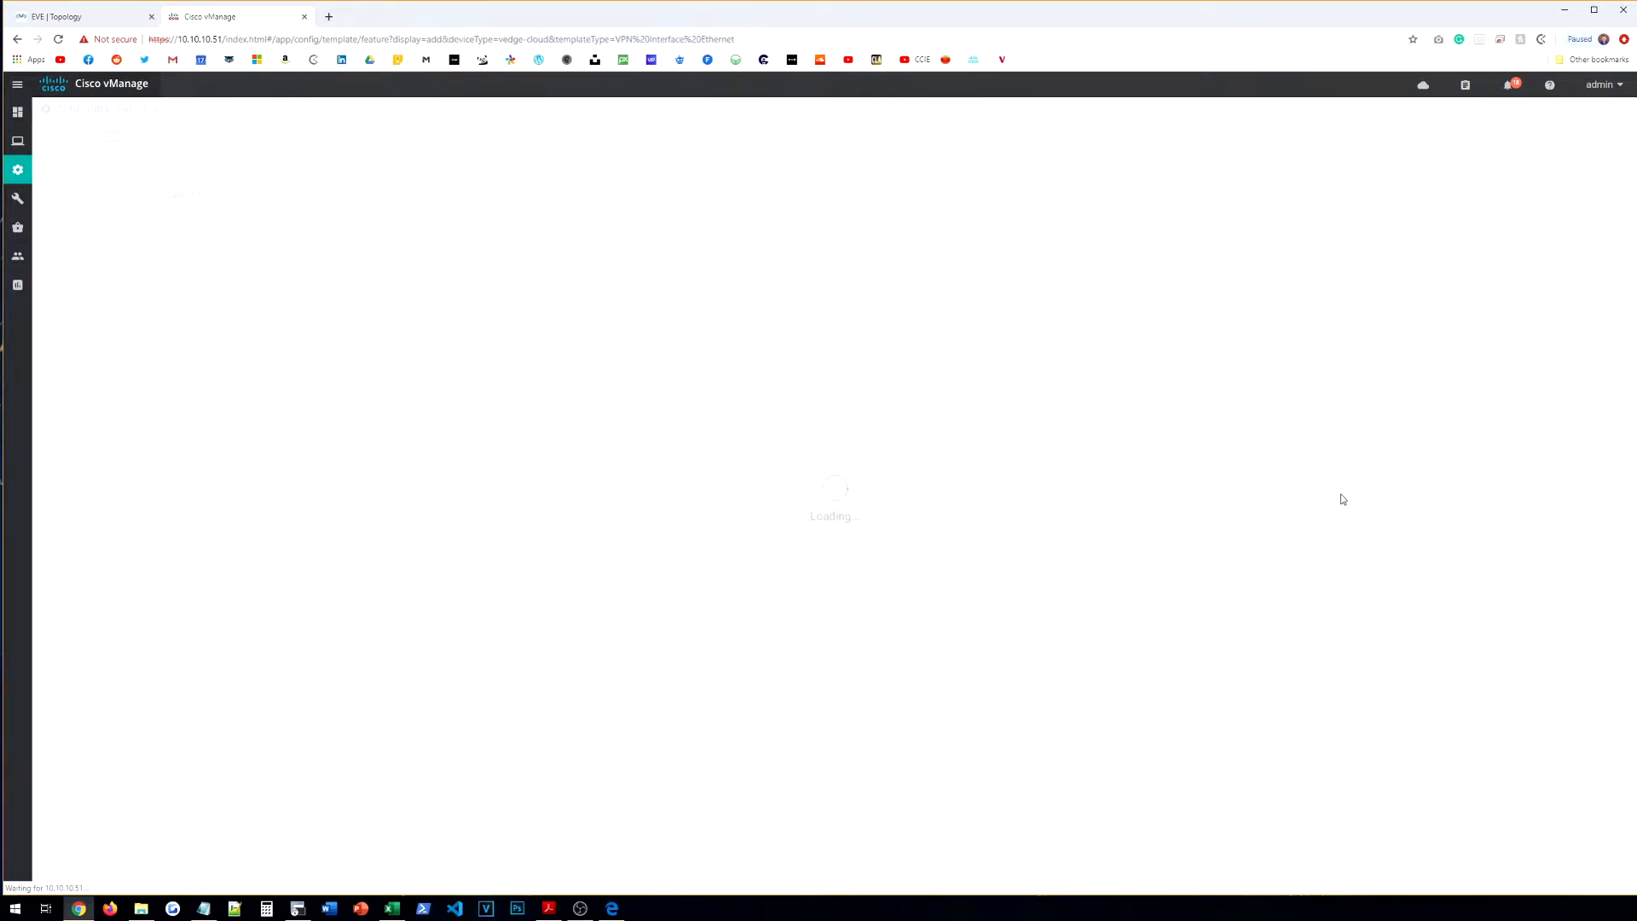
pyautogui.click(92, 17)
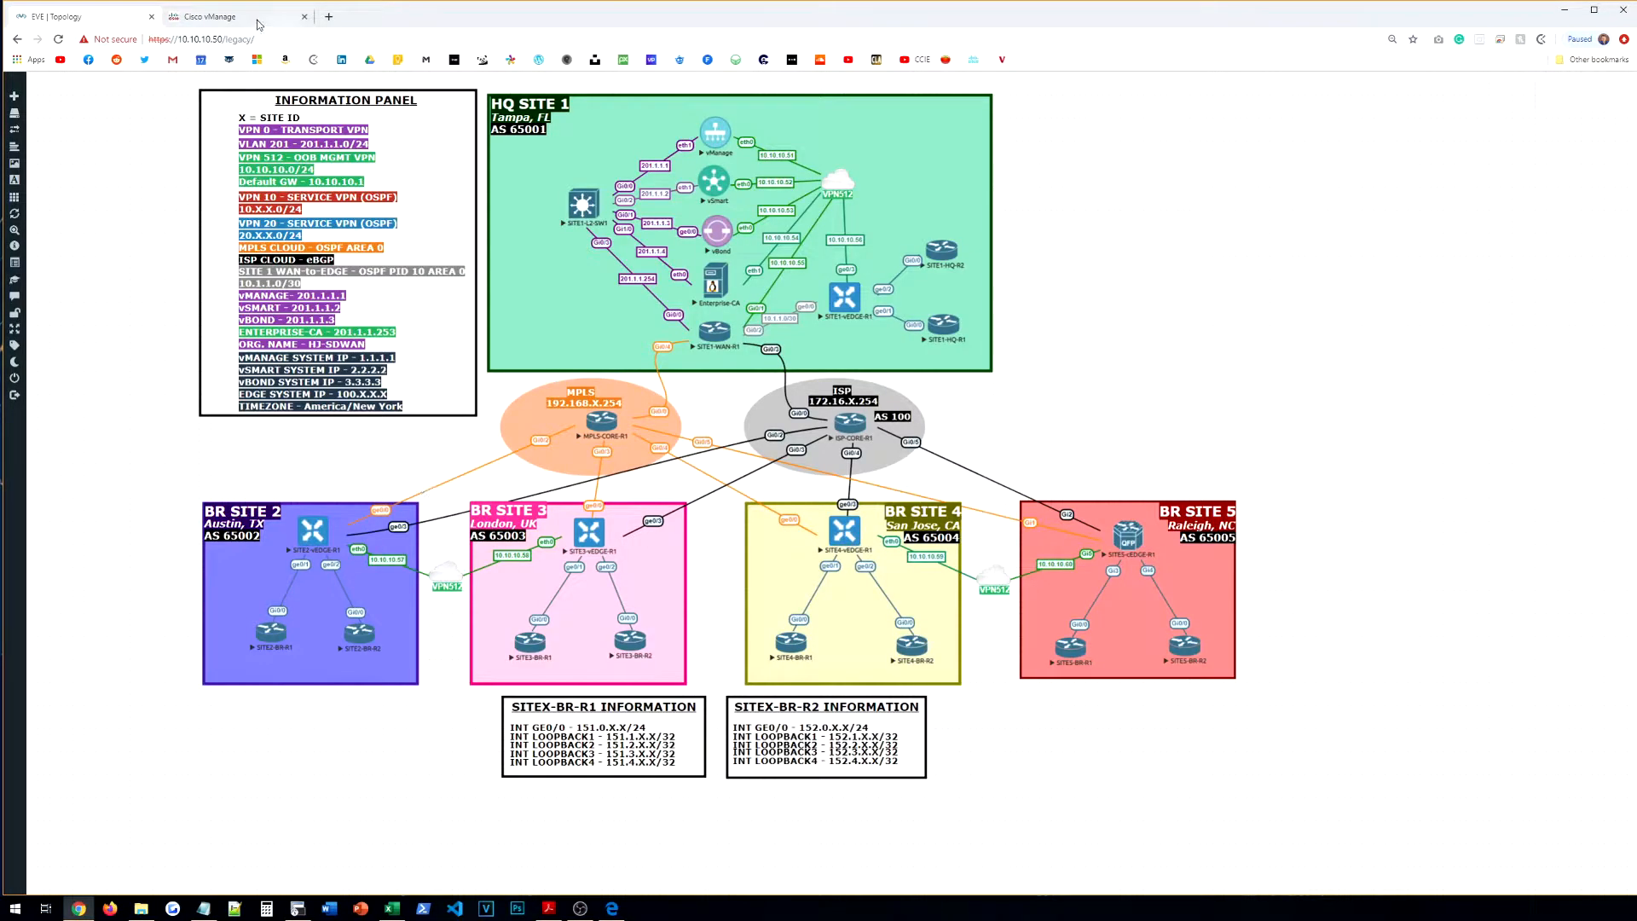
# Step: Name the template VE-BR-VPN-VPN0-INT-G0 and reuse the name as its description
pyautogui.click(258, 22)
pyautogui.click(279, 219)
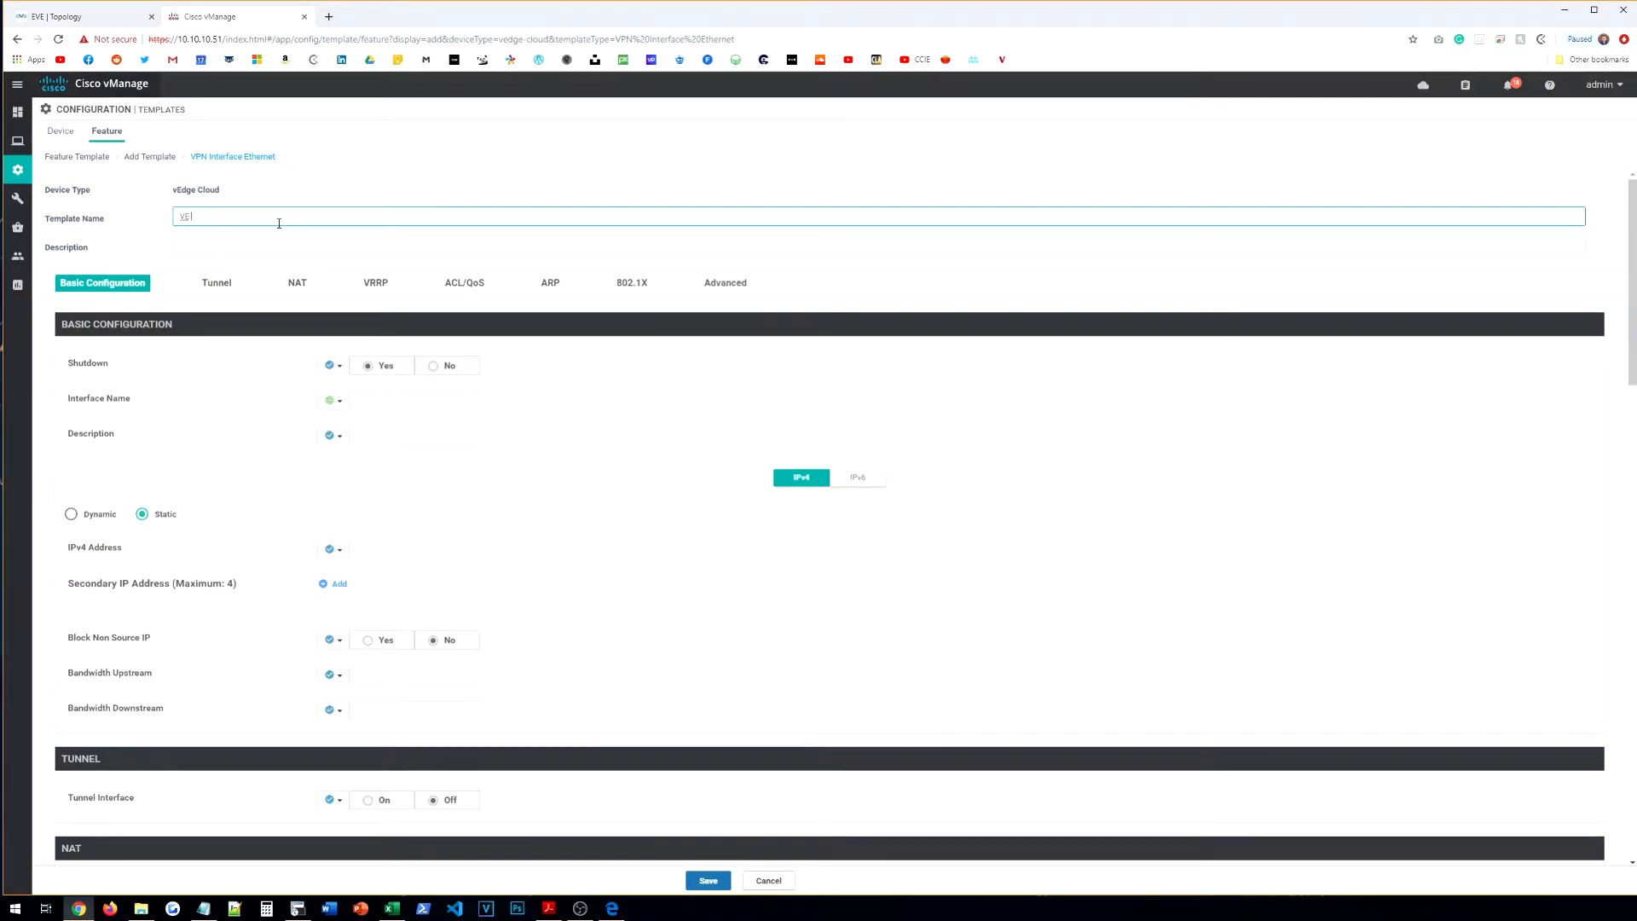
pyautogui.write('VE-BR-VPN-VPN0-INT-G0')
pyautogui.hotkey('ctrl', 'a')
pyautogui.hotkey('ctrl', 'c')
pyautogui.click(304, 240)
pyautogui.hotkey('ctrl', 'v')
pyautogui.click(273, 219)
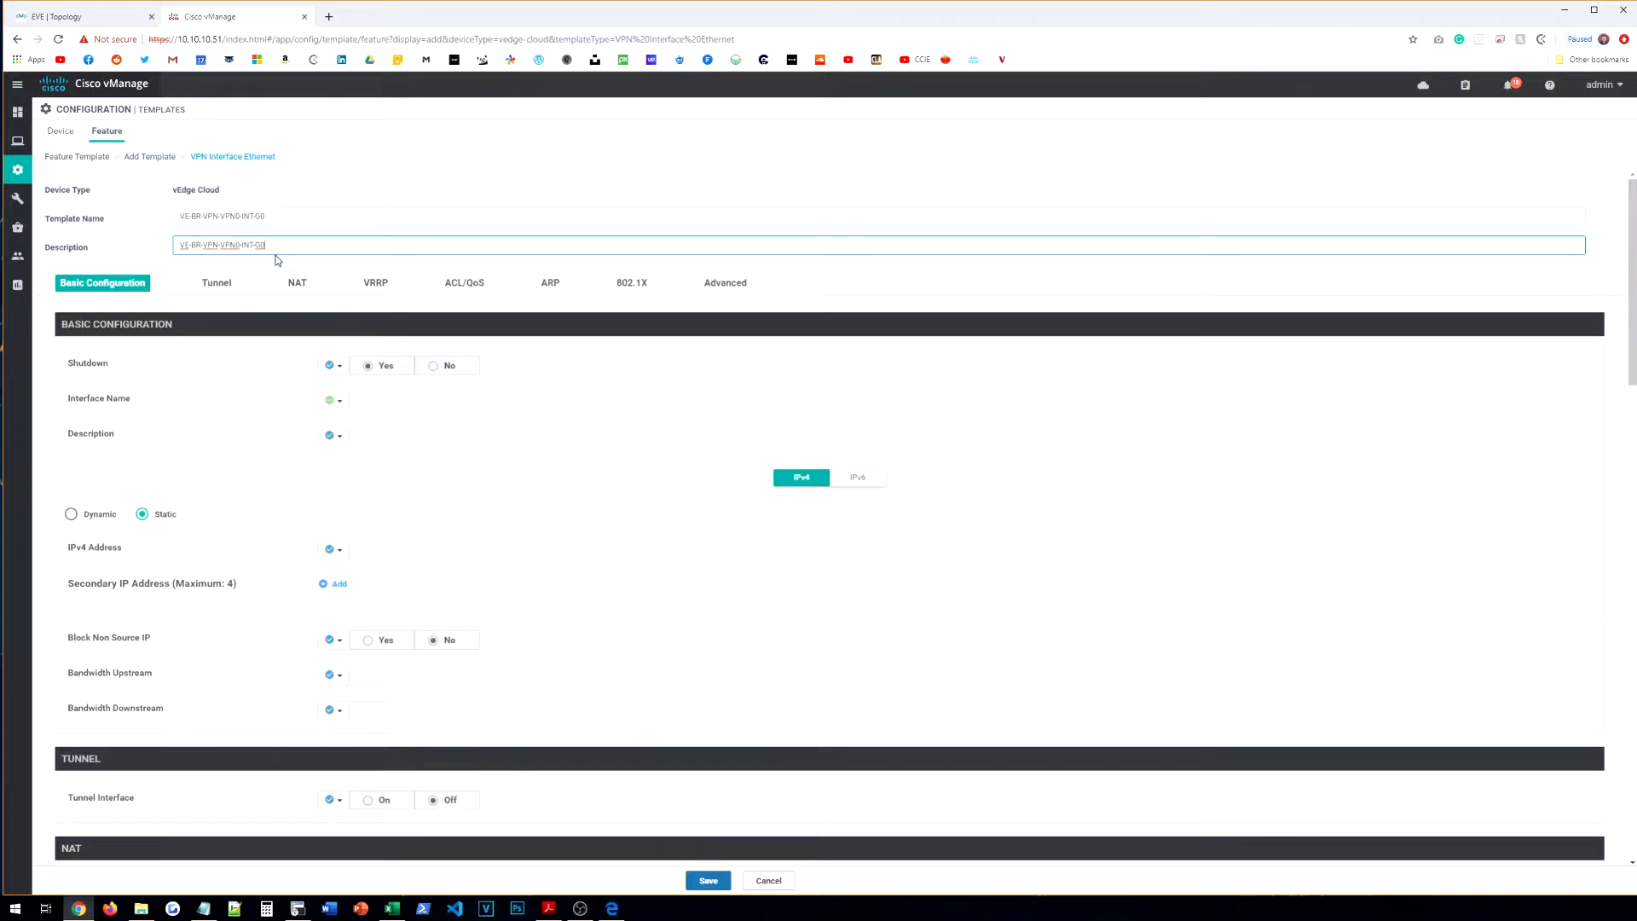
# Step: Set global Shutdown No, interface name ge0/0 and description TO_MPLS
pyautogui.click(345, 378)
pyautogui.click(364, 394)
pyautogui.click(442, 368)
pyautogui.click(334, 401)
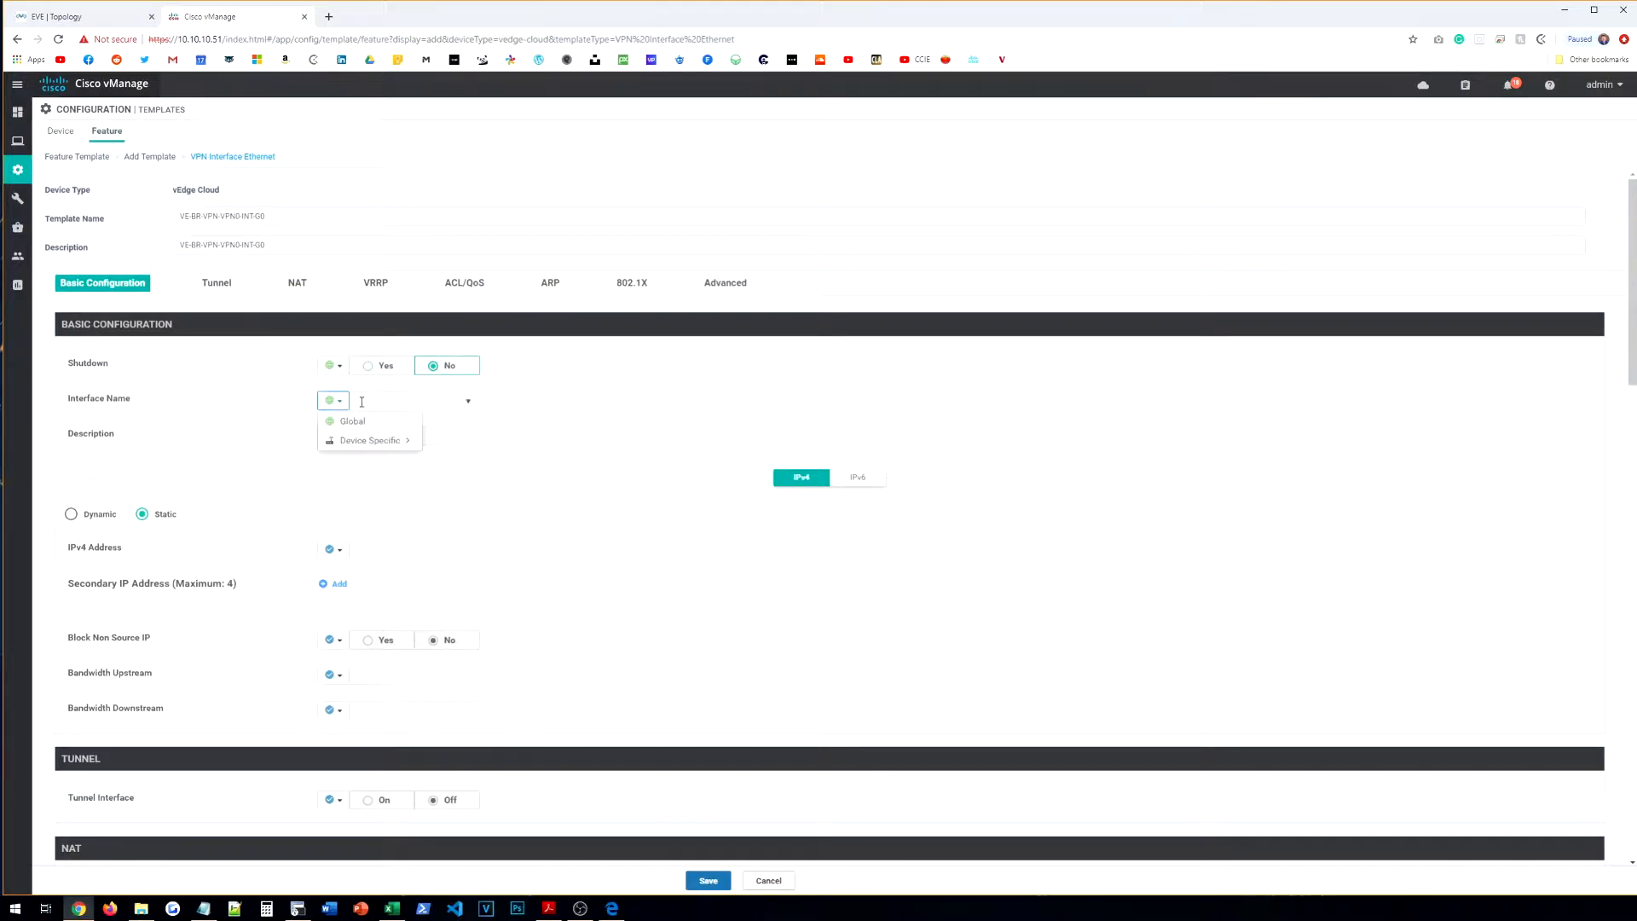
pyautogui.click(385, 403)
pyautogui.write('ge0/0')
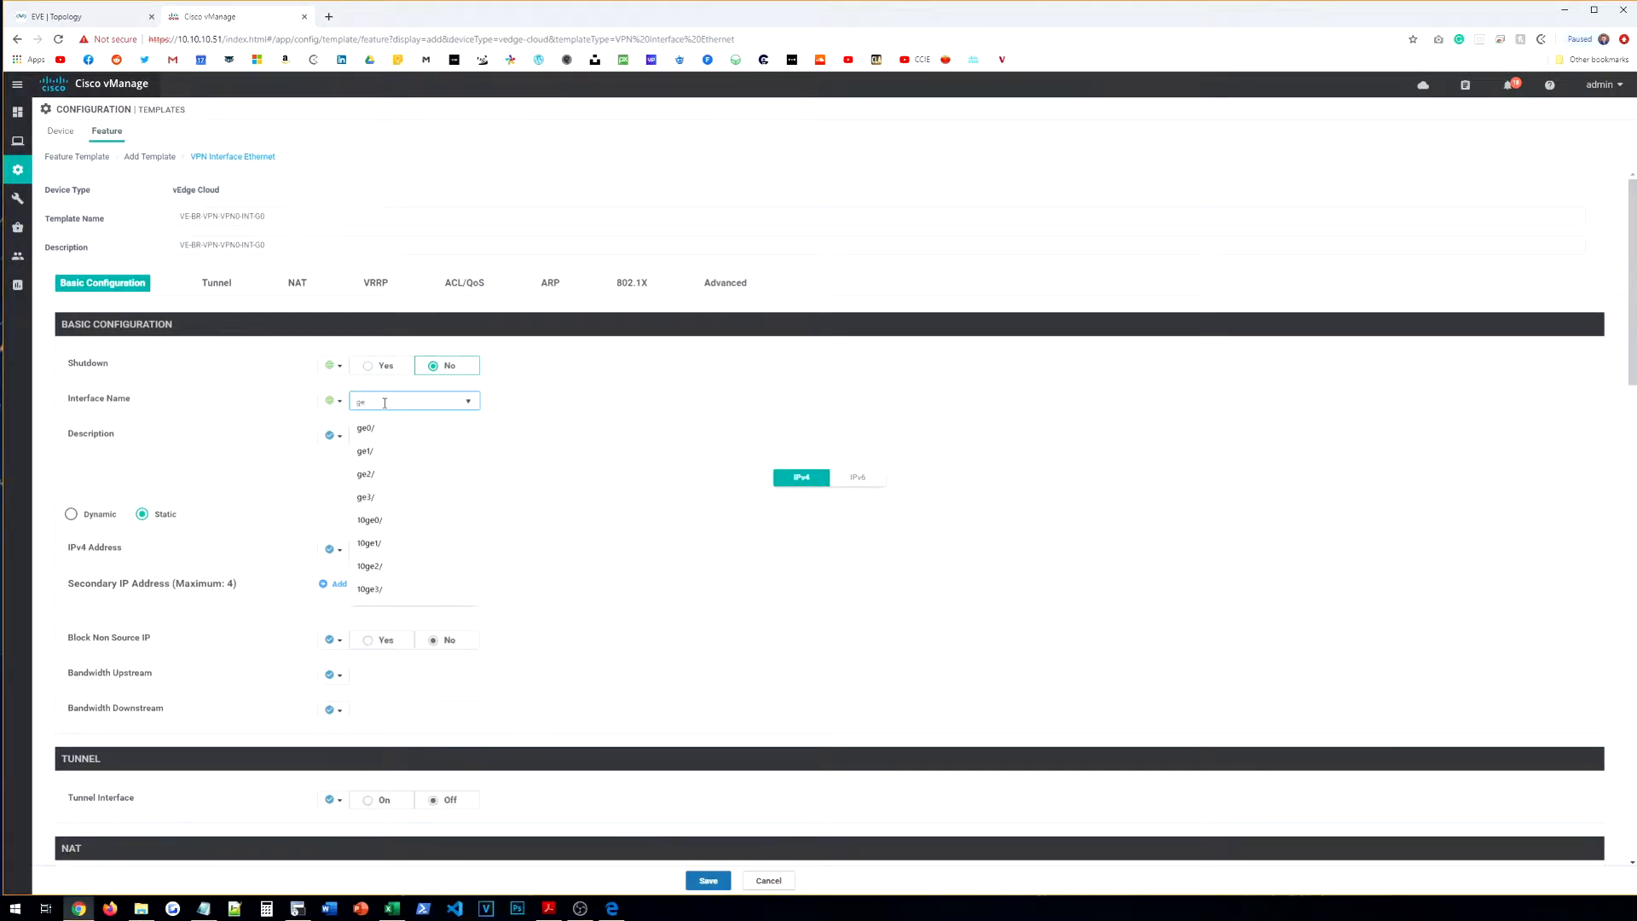
pyautogui.click(332, 435)
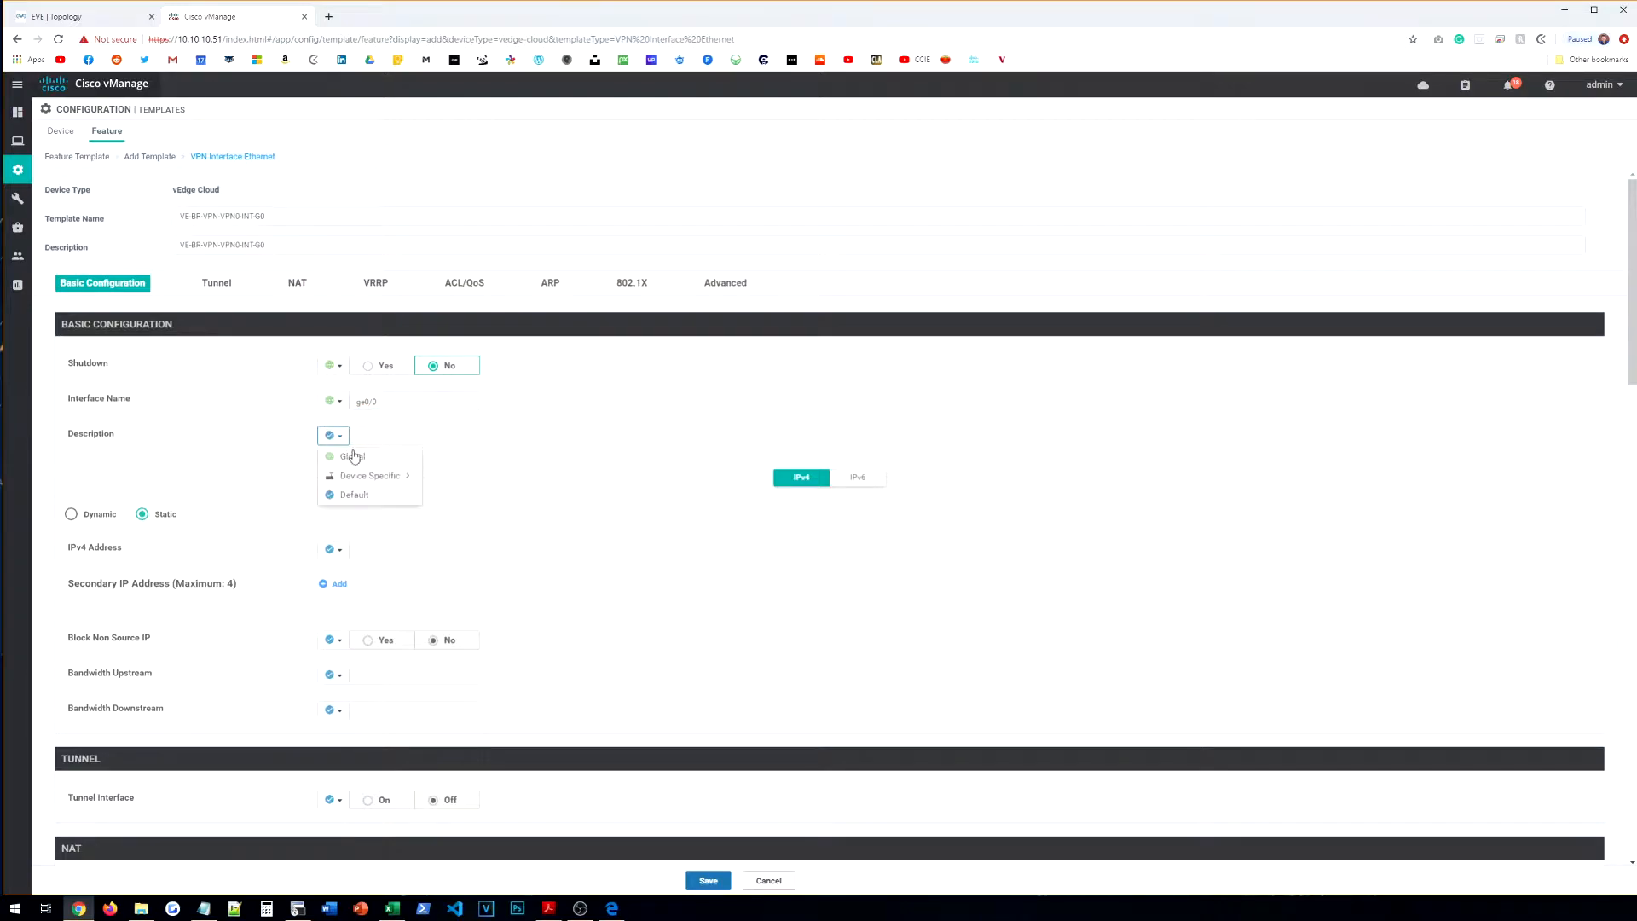
pyautogui.click(356, 459)
pyautogui.click(374, 433)
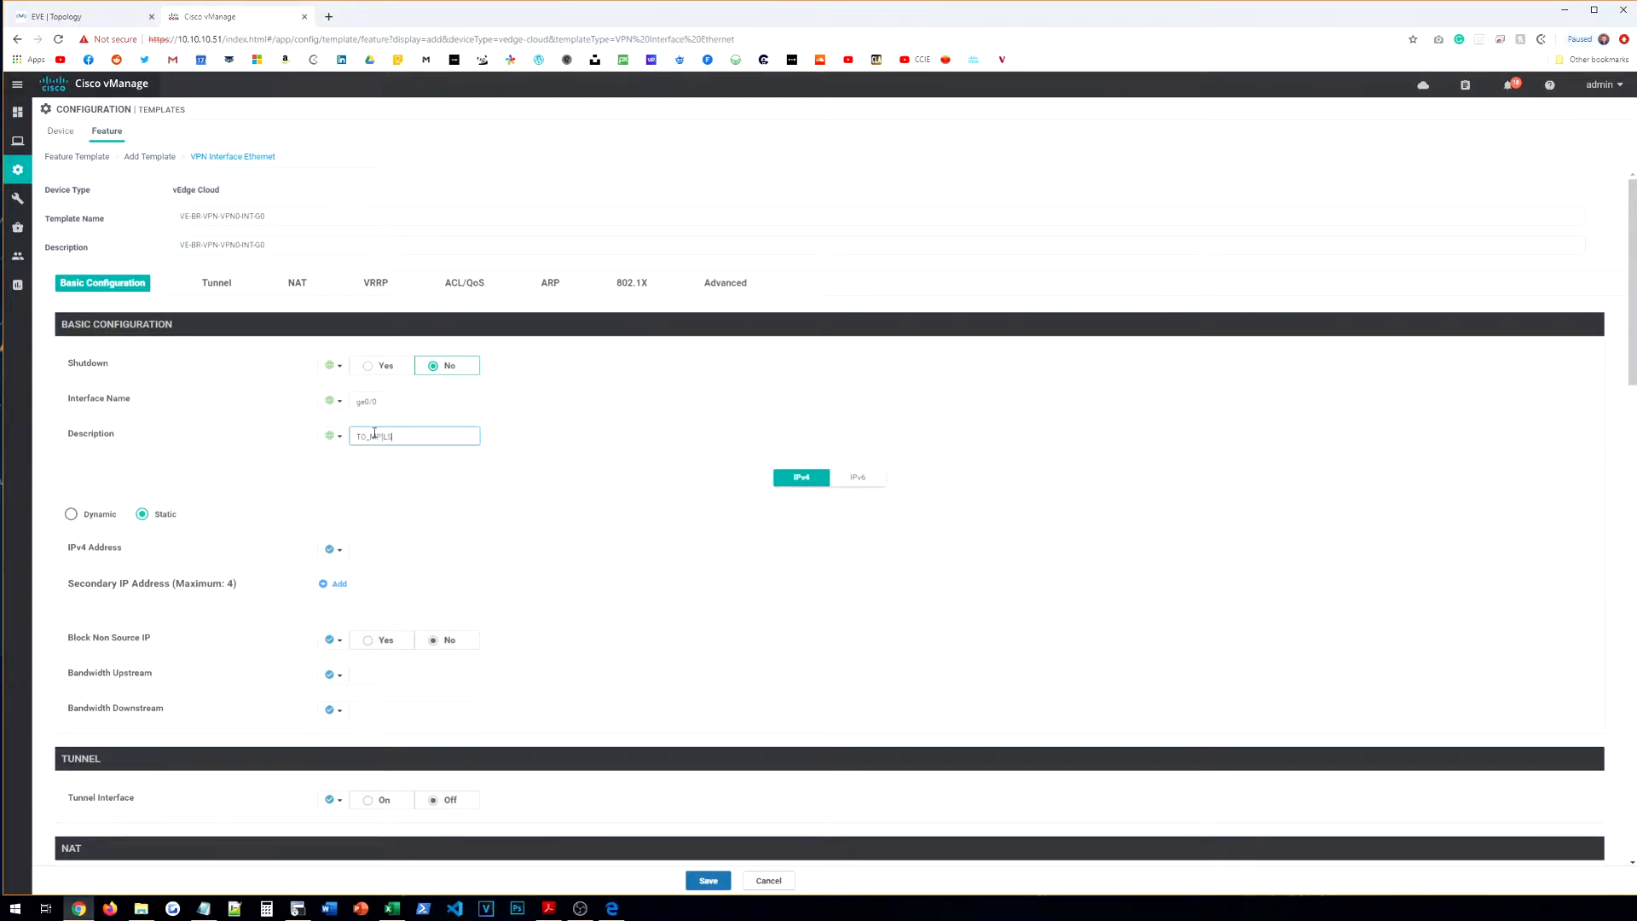
pyautogui.click(404, 489)
# Step: Make the IPv4 address device specific with key VPN0-G0-IPADDR
pyautogui.scroll(-1, 404, 488)
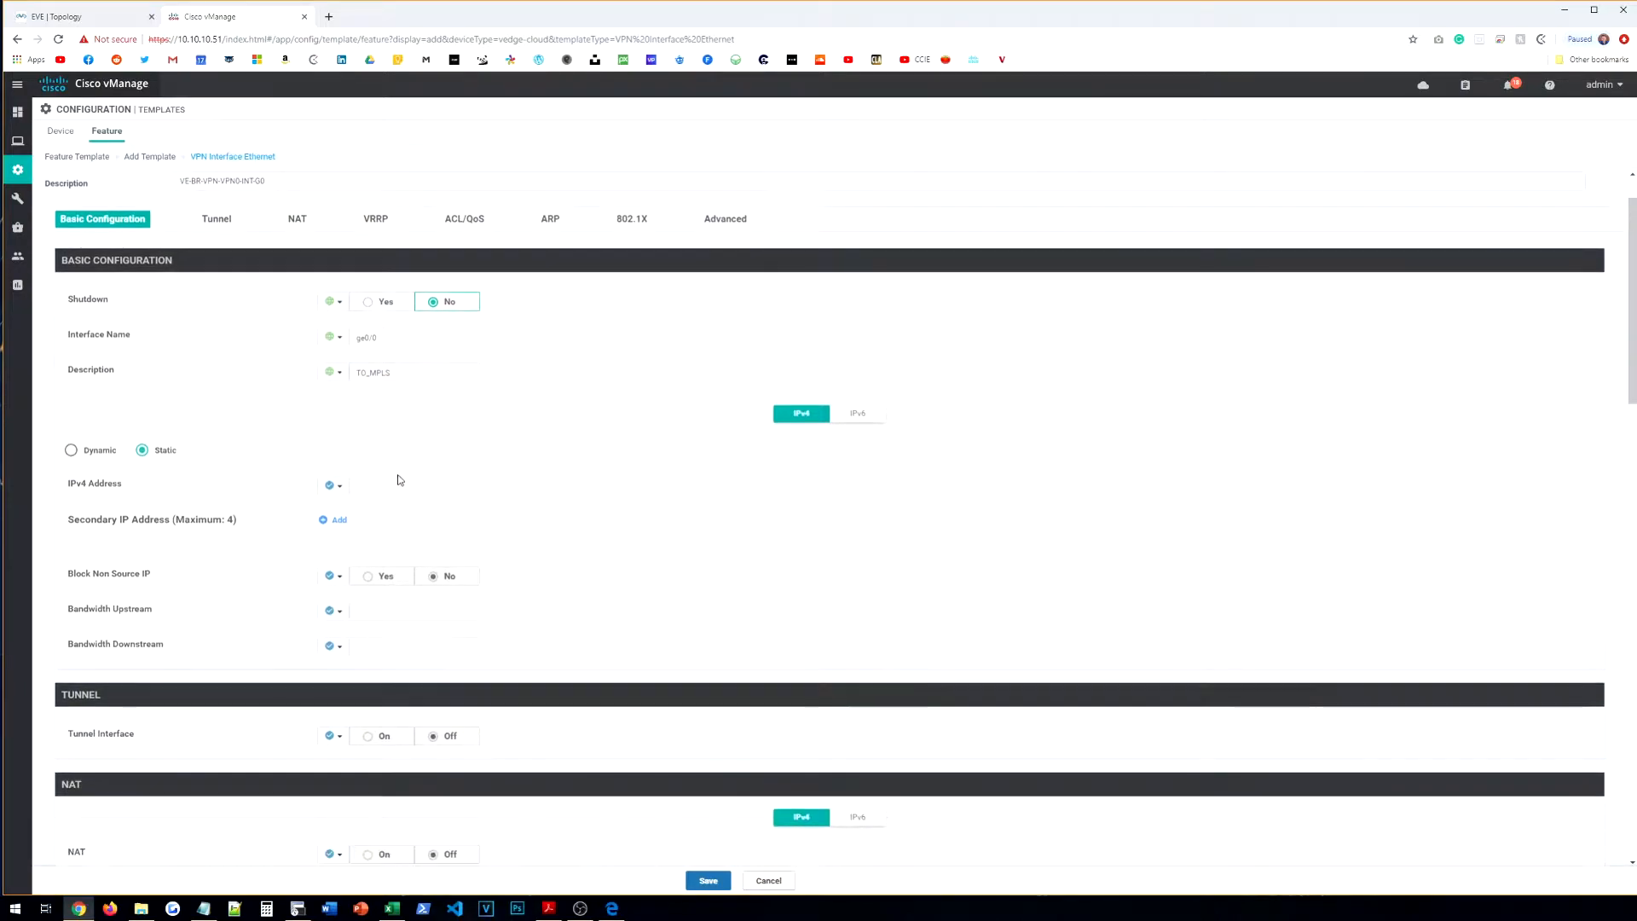
pyautogui.click(346, 494)
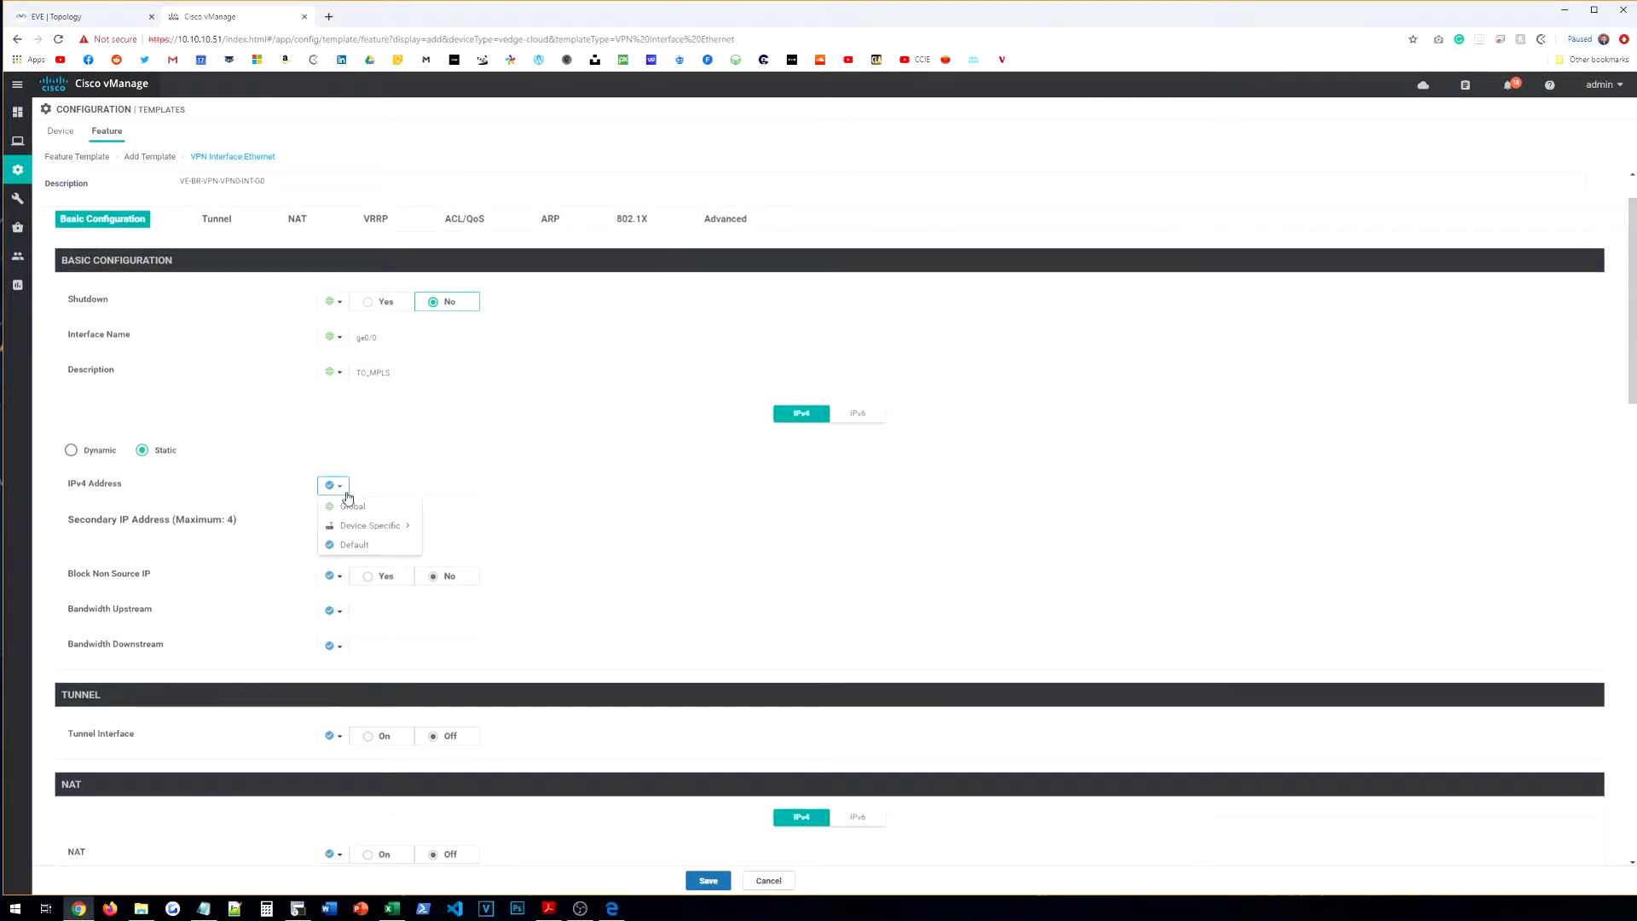
pyautogui.click(354, 522)
pyautogui.click(331, 486)
pyautogui.doubleClick(467, 546)
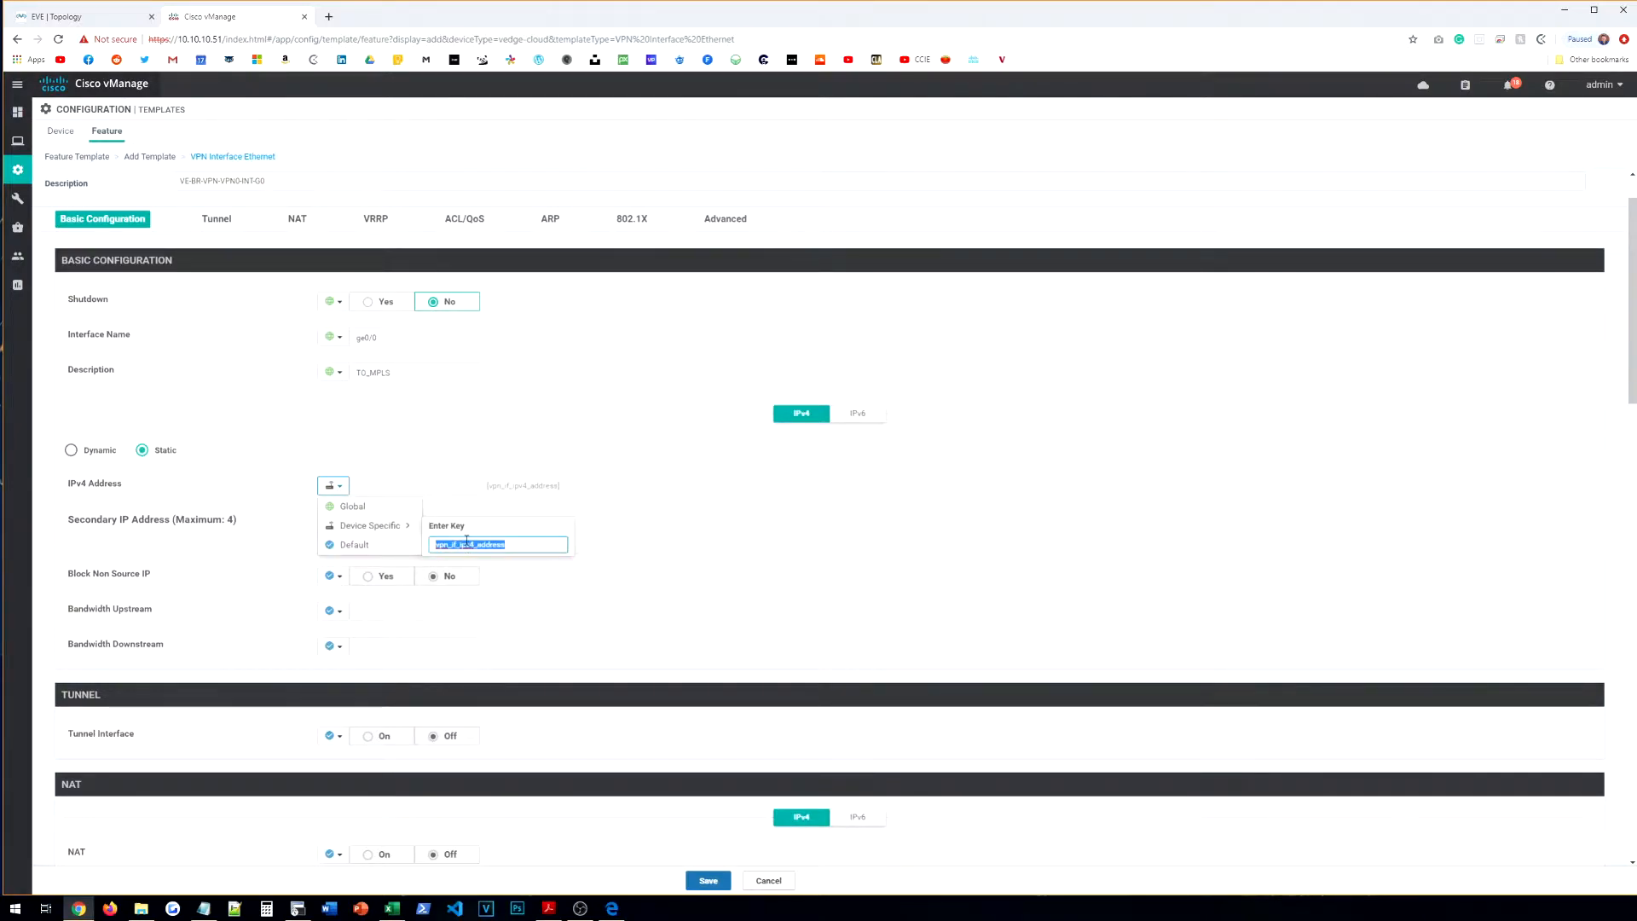
pyautogui.write('VPN0-G0-IPADDR')
pyautogui.click(665, 522)
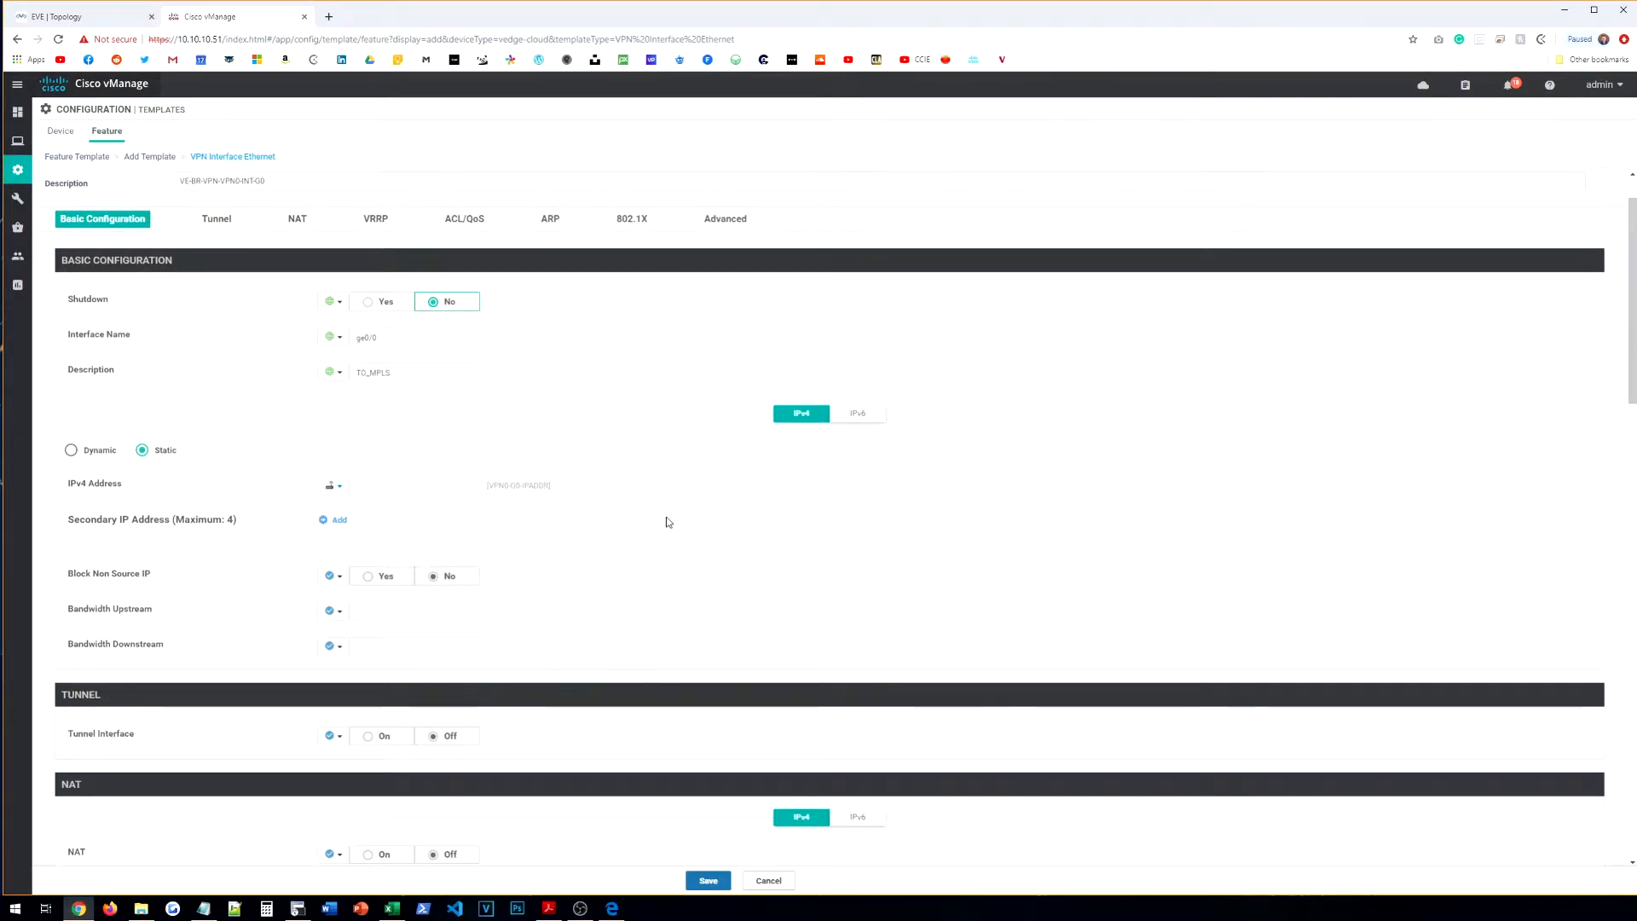
# Step: Turn the tunnel interface on as a global value
pyautogui.scroll(-3, 391, 427)
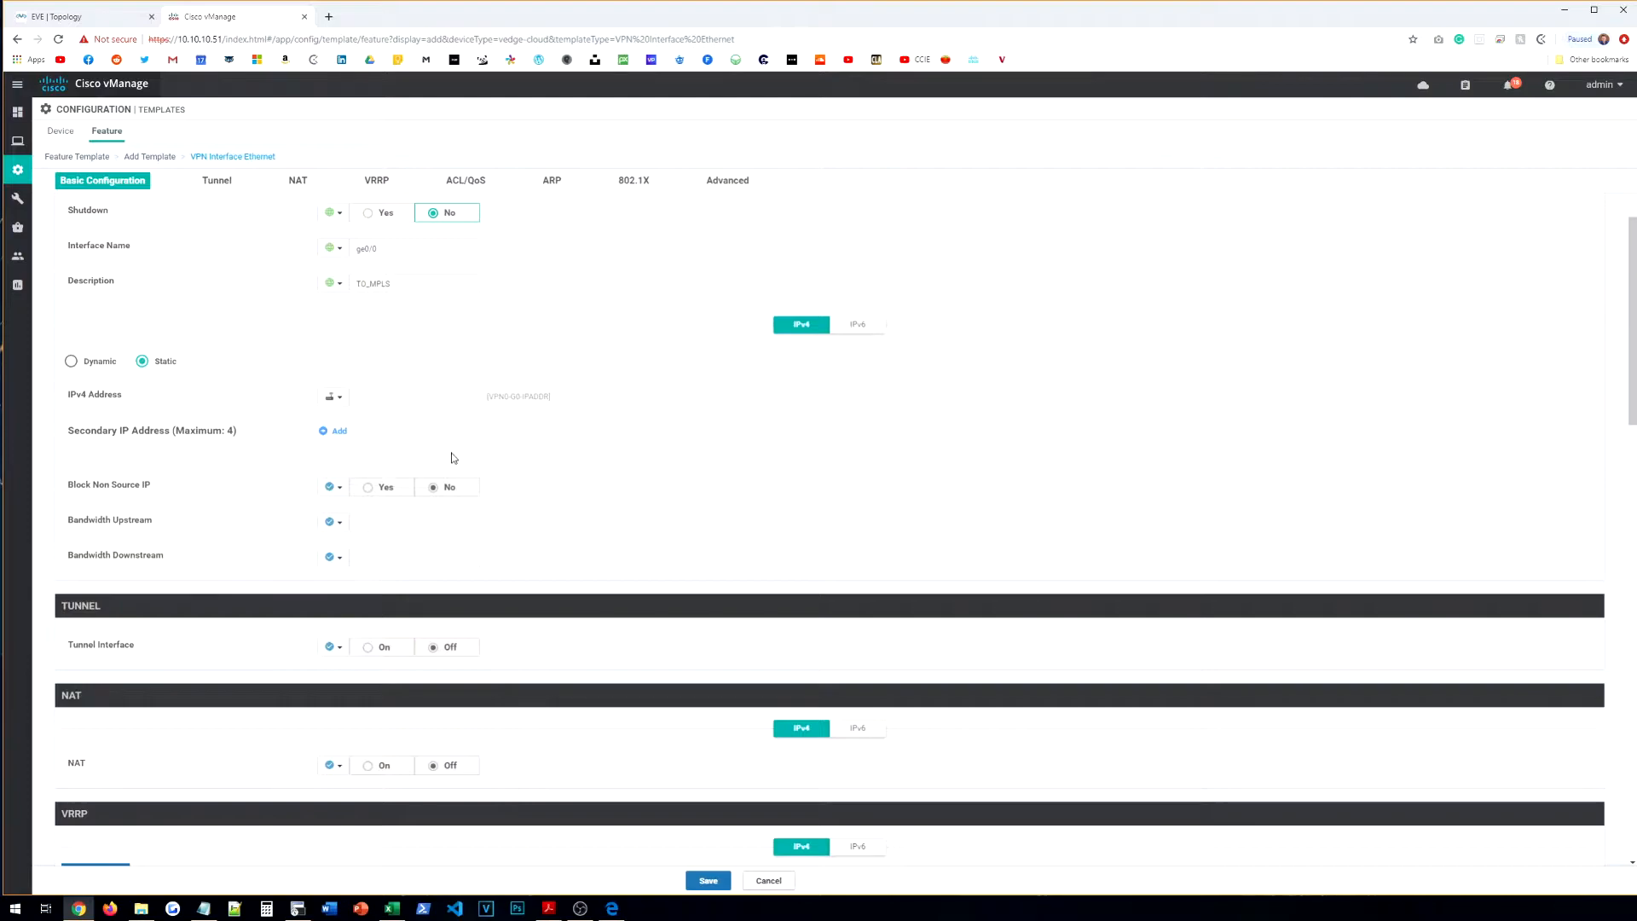
pyautogui.click(333, 454)
pyautogui.click(351, 481)
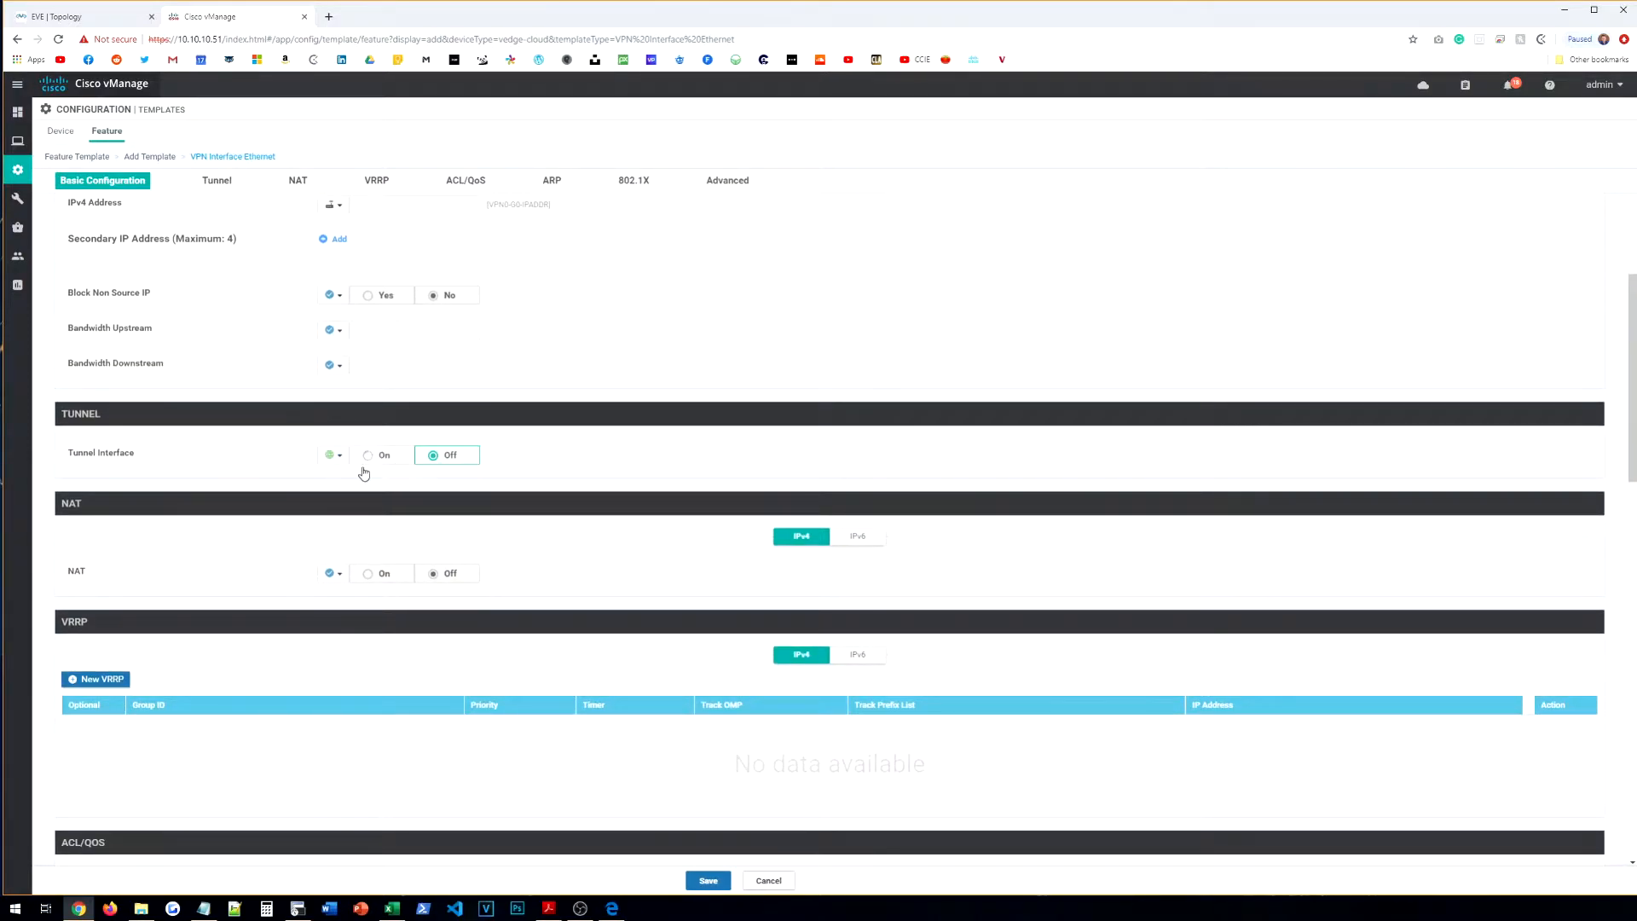
pyautogui.click(393, 462)
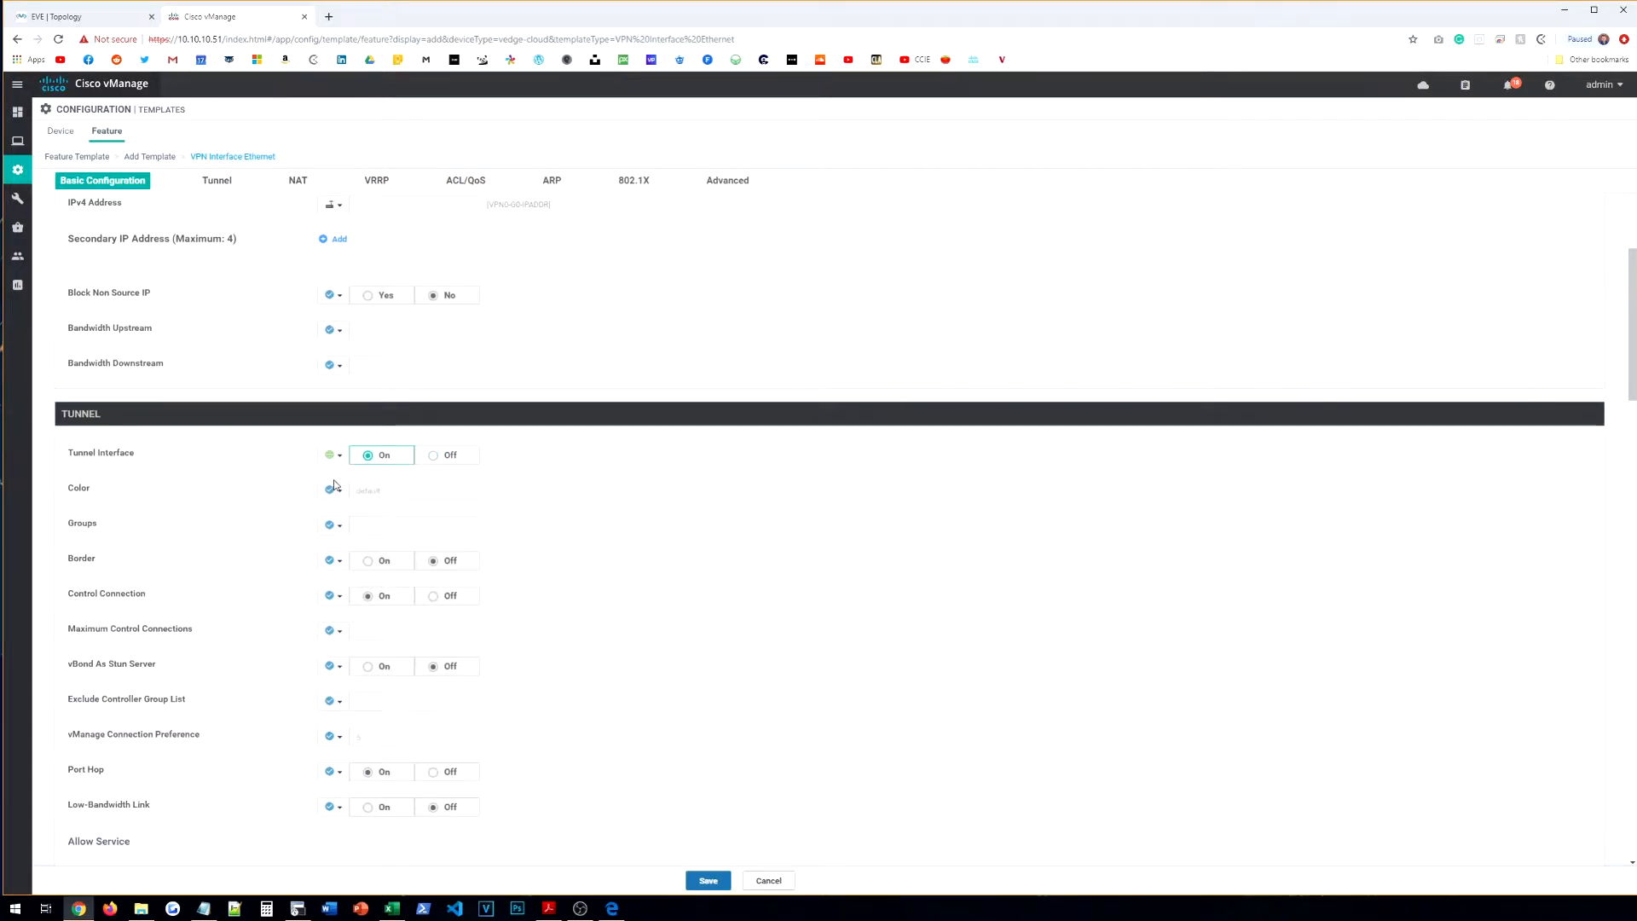
# Step: Set the tunnel colour to mpls as a global value
pyautogui.scroll(-1, 316, 490)
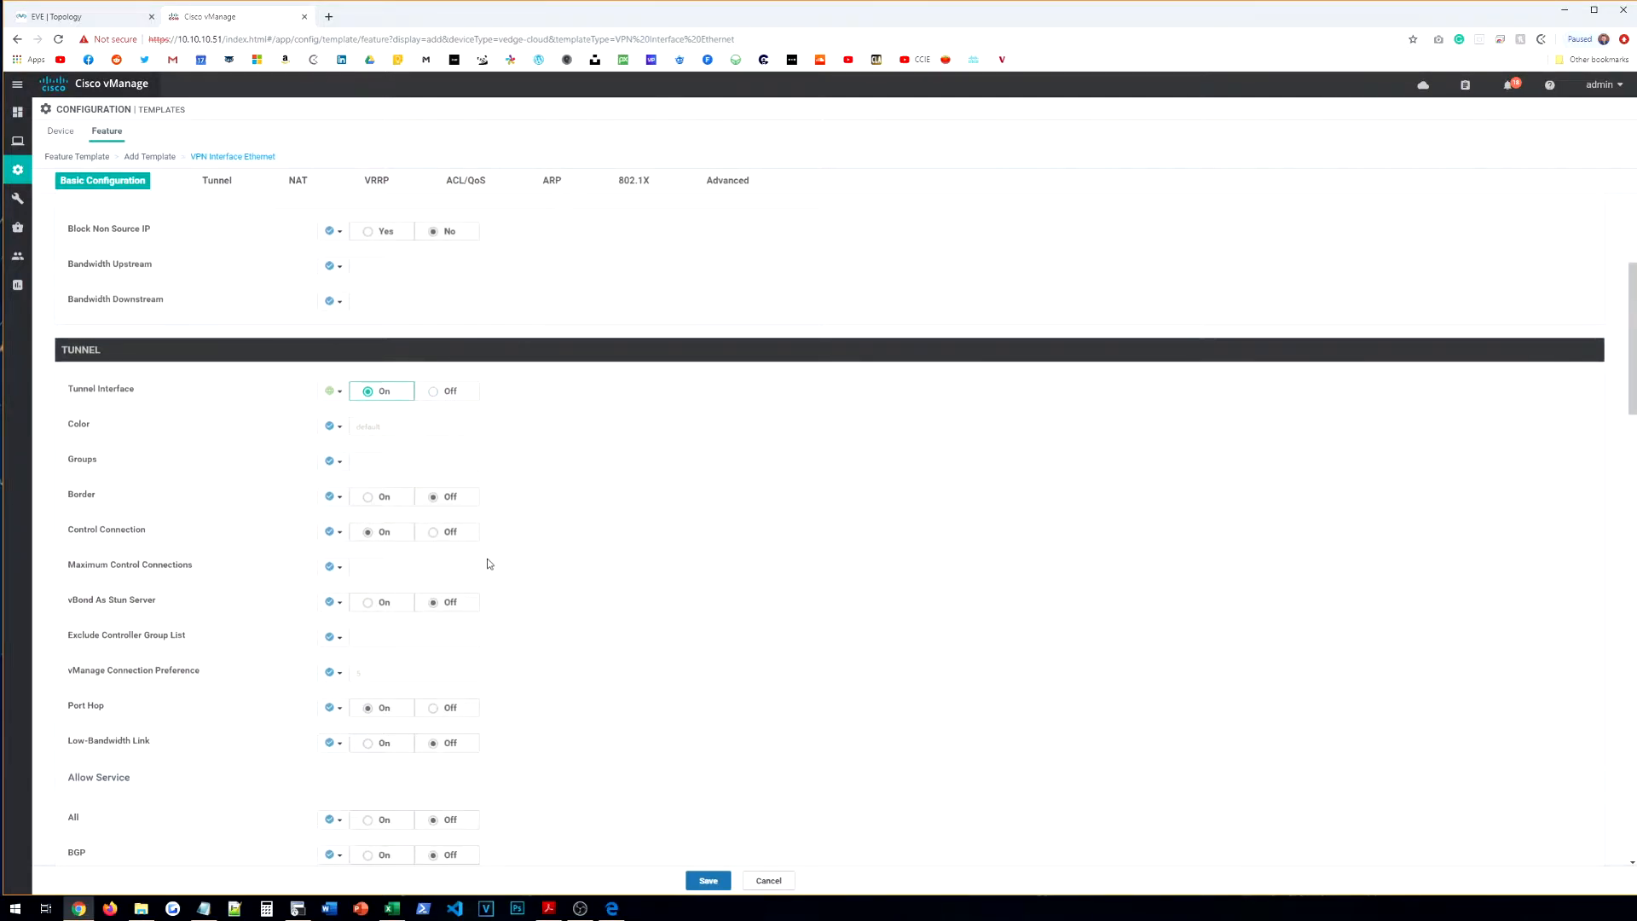
pyautogui.scroll(-1, 451, 537)
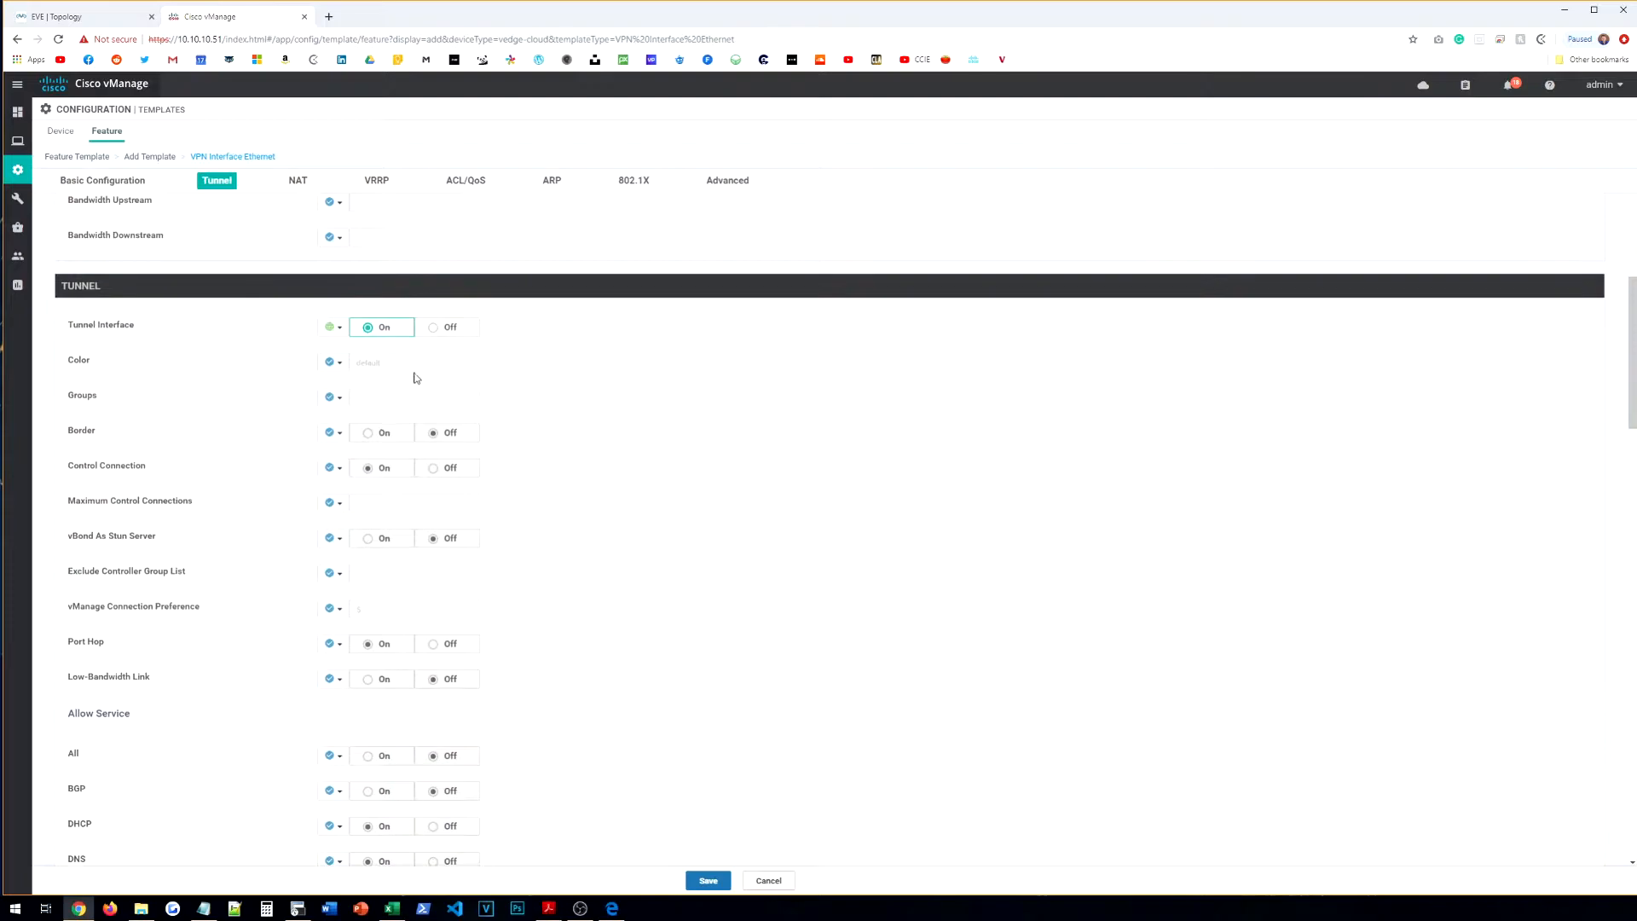
pyautogui.scroll(-2, 442, 487)
pyautogui.scroll(2, 297, 393)
pyautogui.click(331, 361)
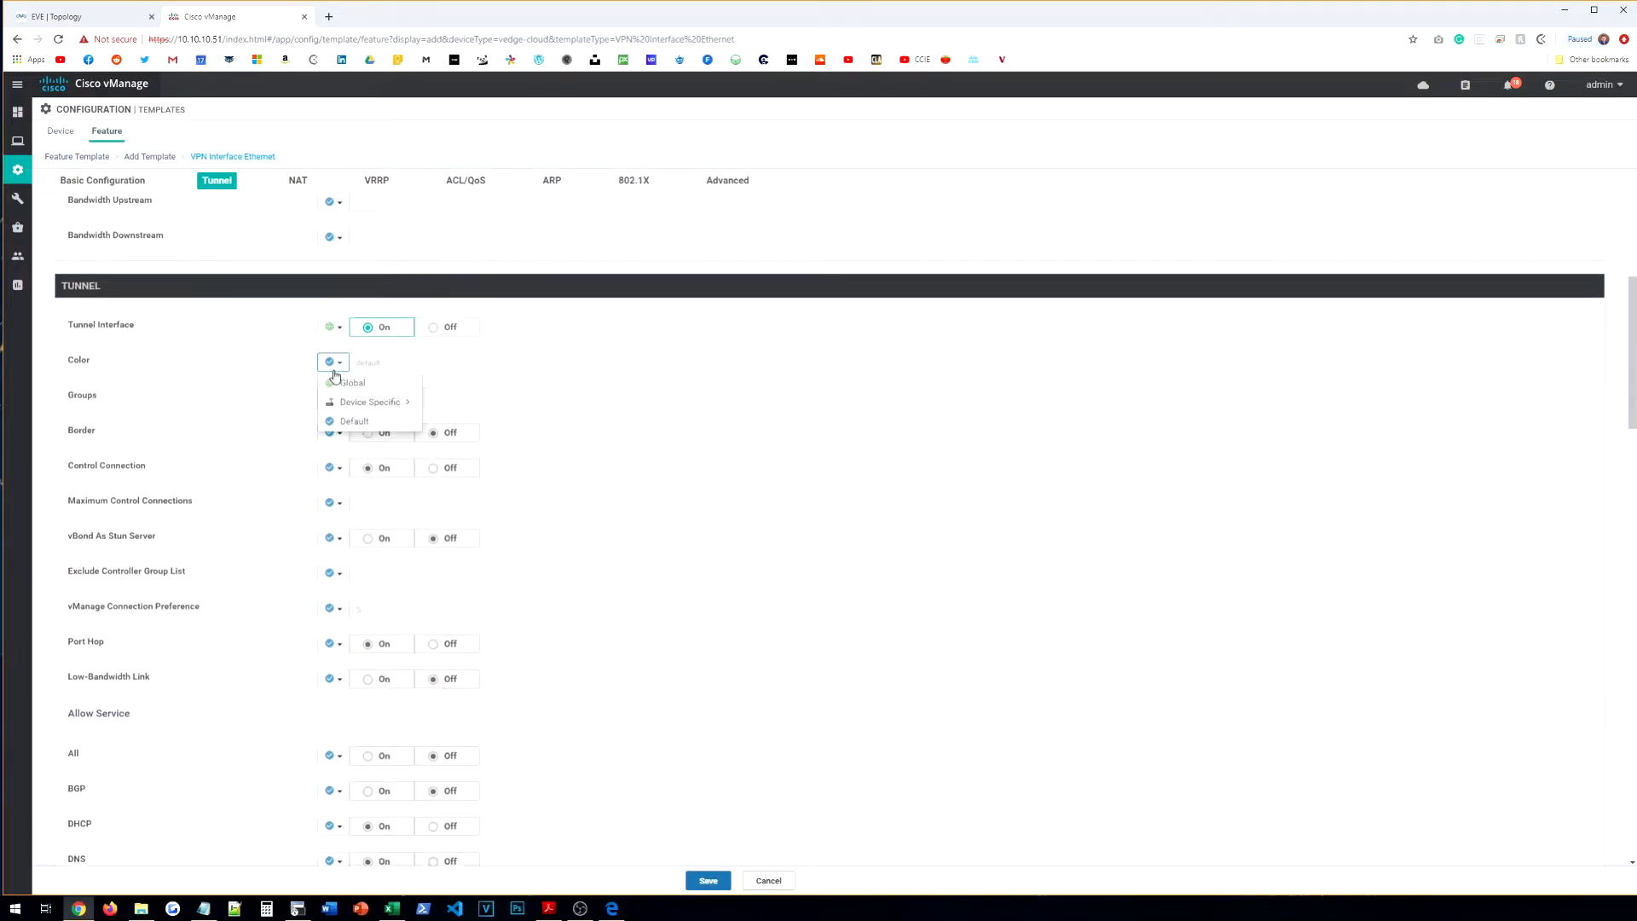
pyautogui.click(352, 382)
pyautogui.click(380, 363)
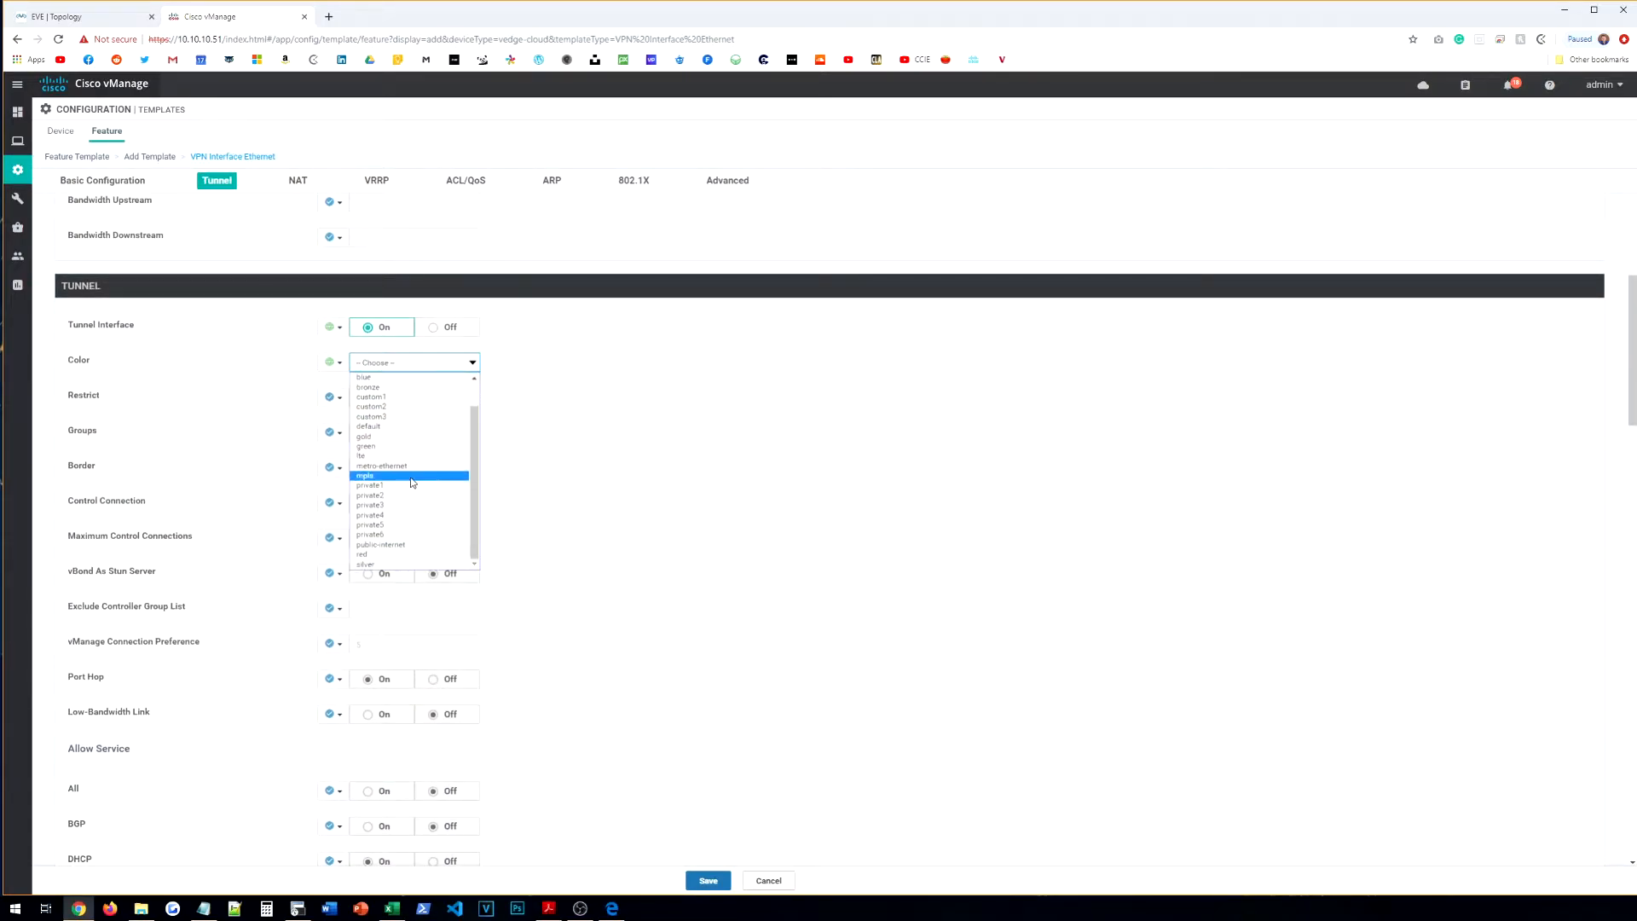
pyautogui.scroll(1, 399, 502)
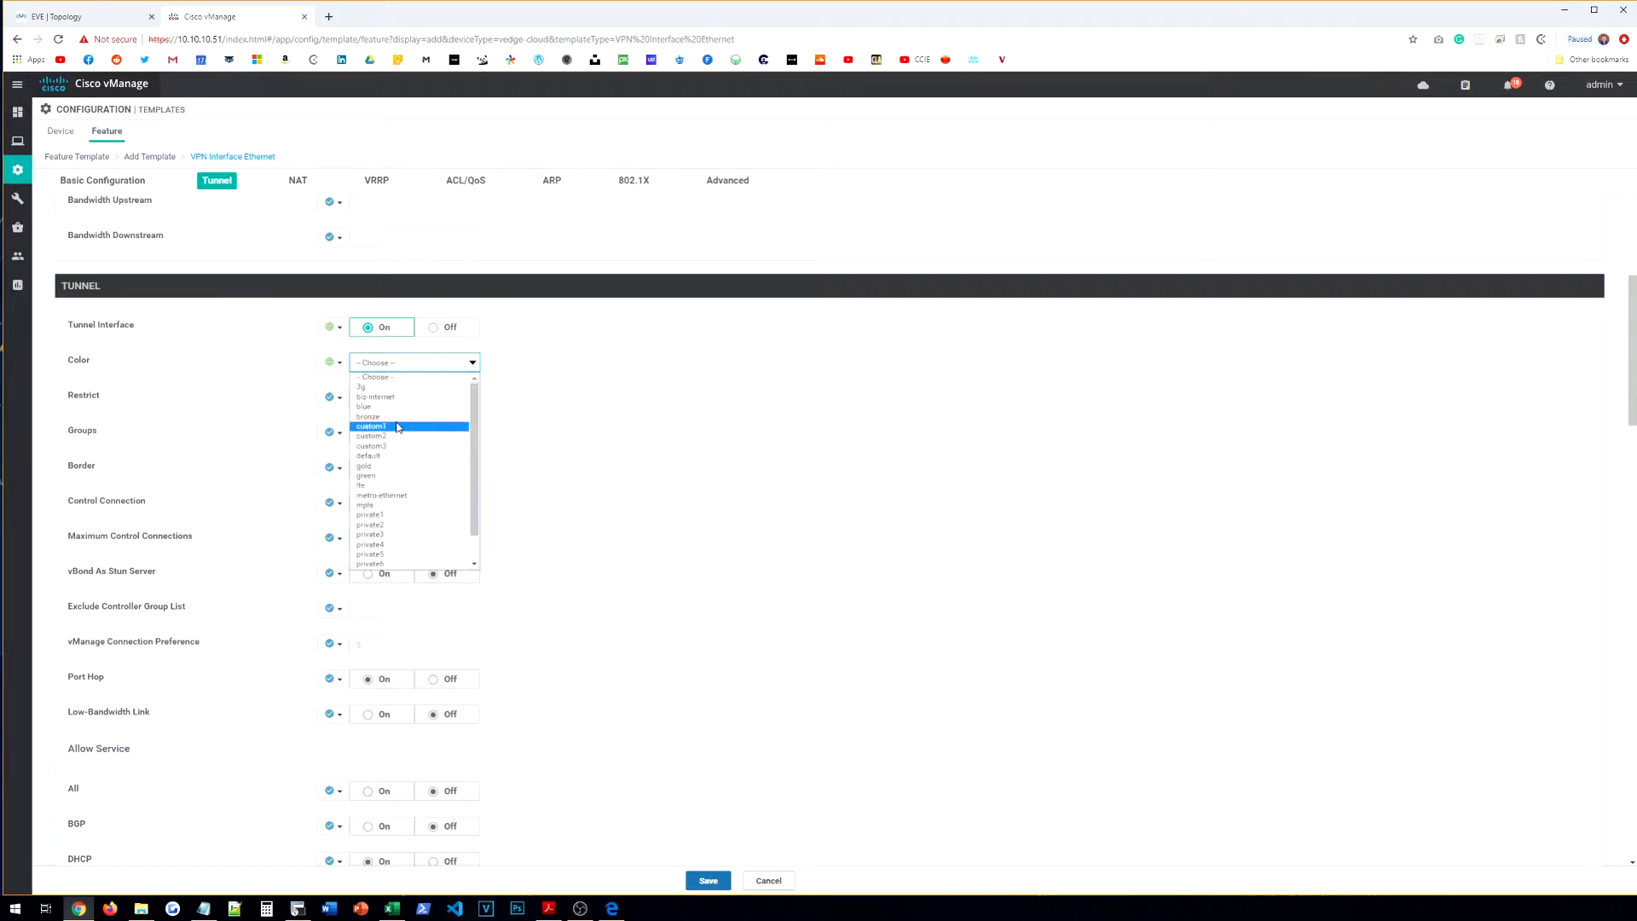
pyautogui.click(406, 504)
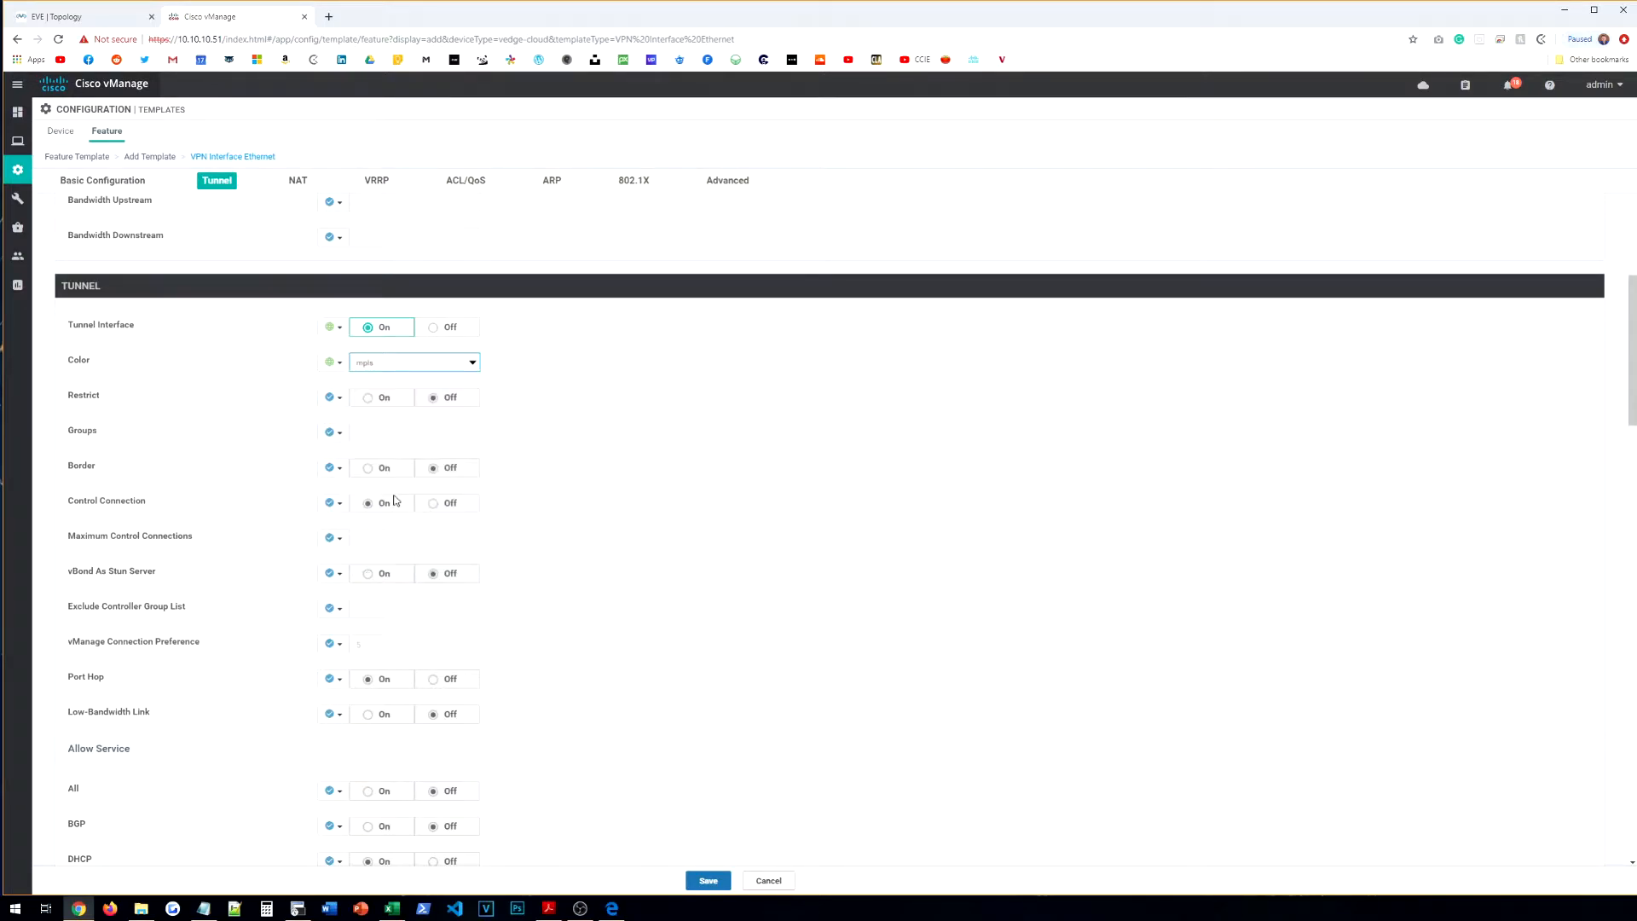
# Step: Allow All, NETCONF and SSH services through the tunnel globally
pyautogui.scroll(-4, 366, 465)
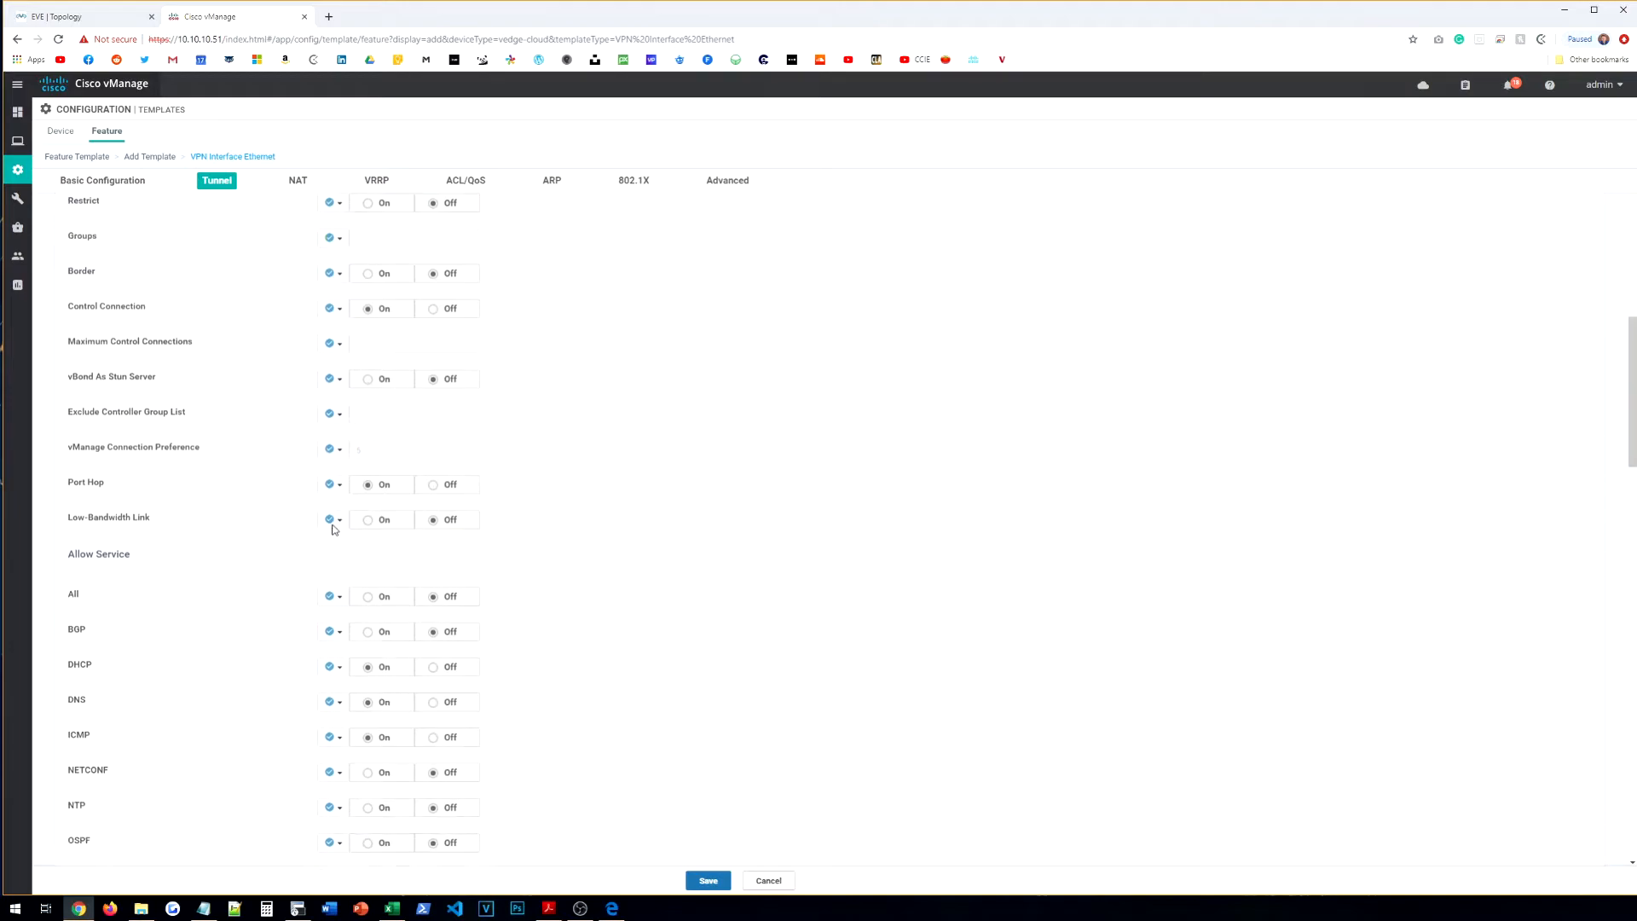
pyautogui.click(331, 470)
pyautogui.click(380, 493)
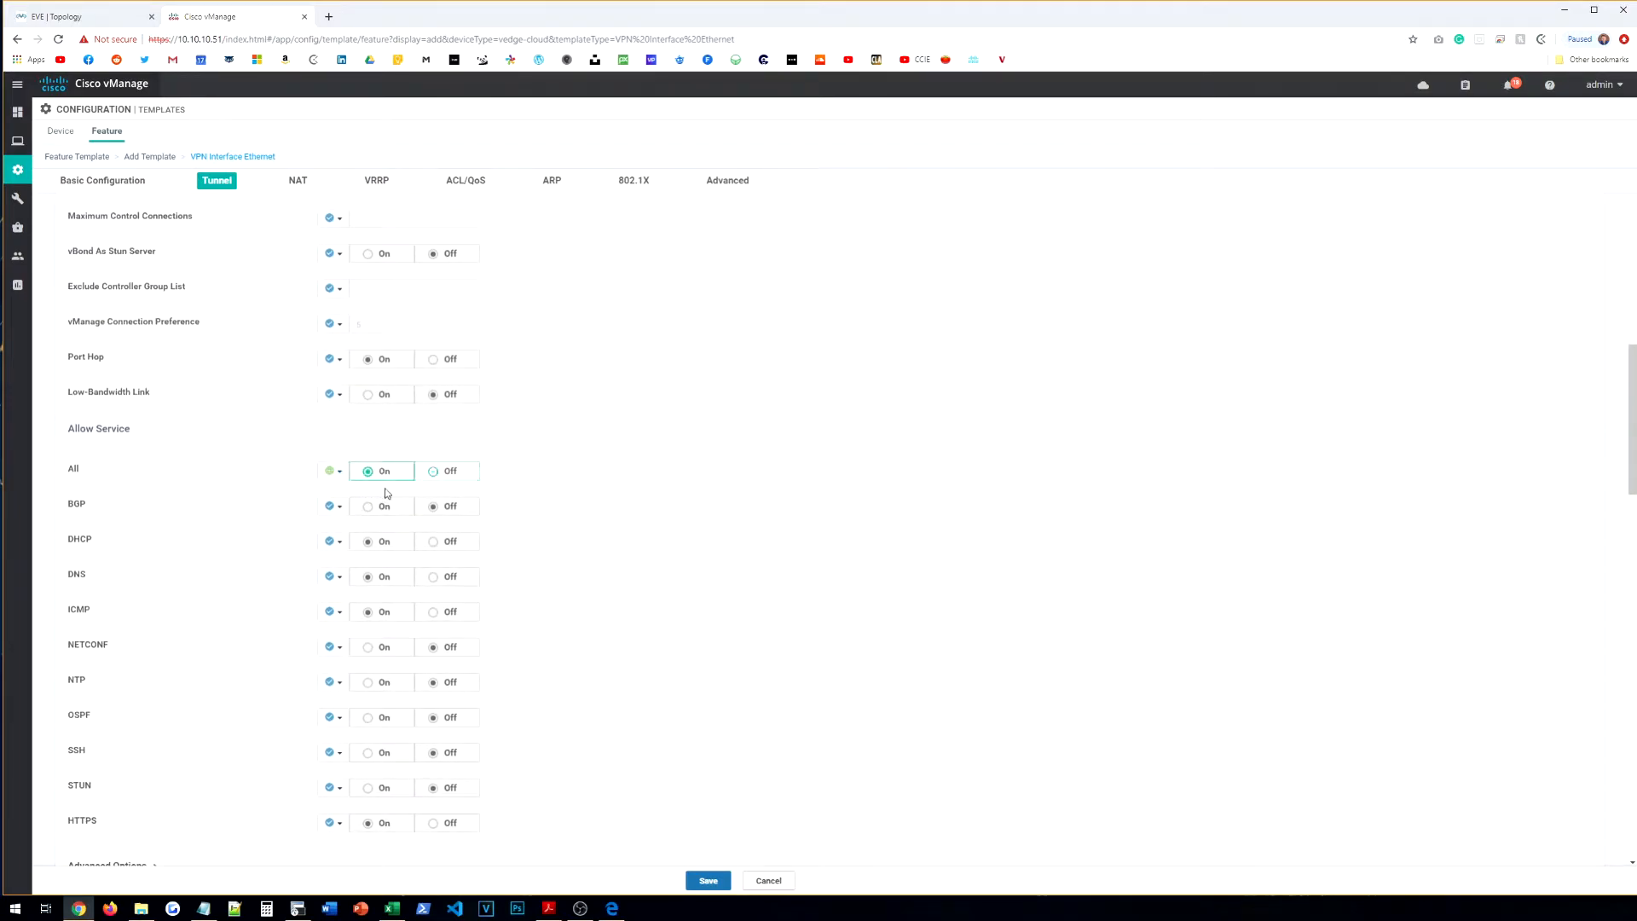
pyautogui.scroll(-1, 375, 495)
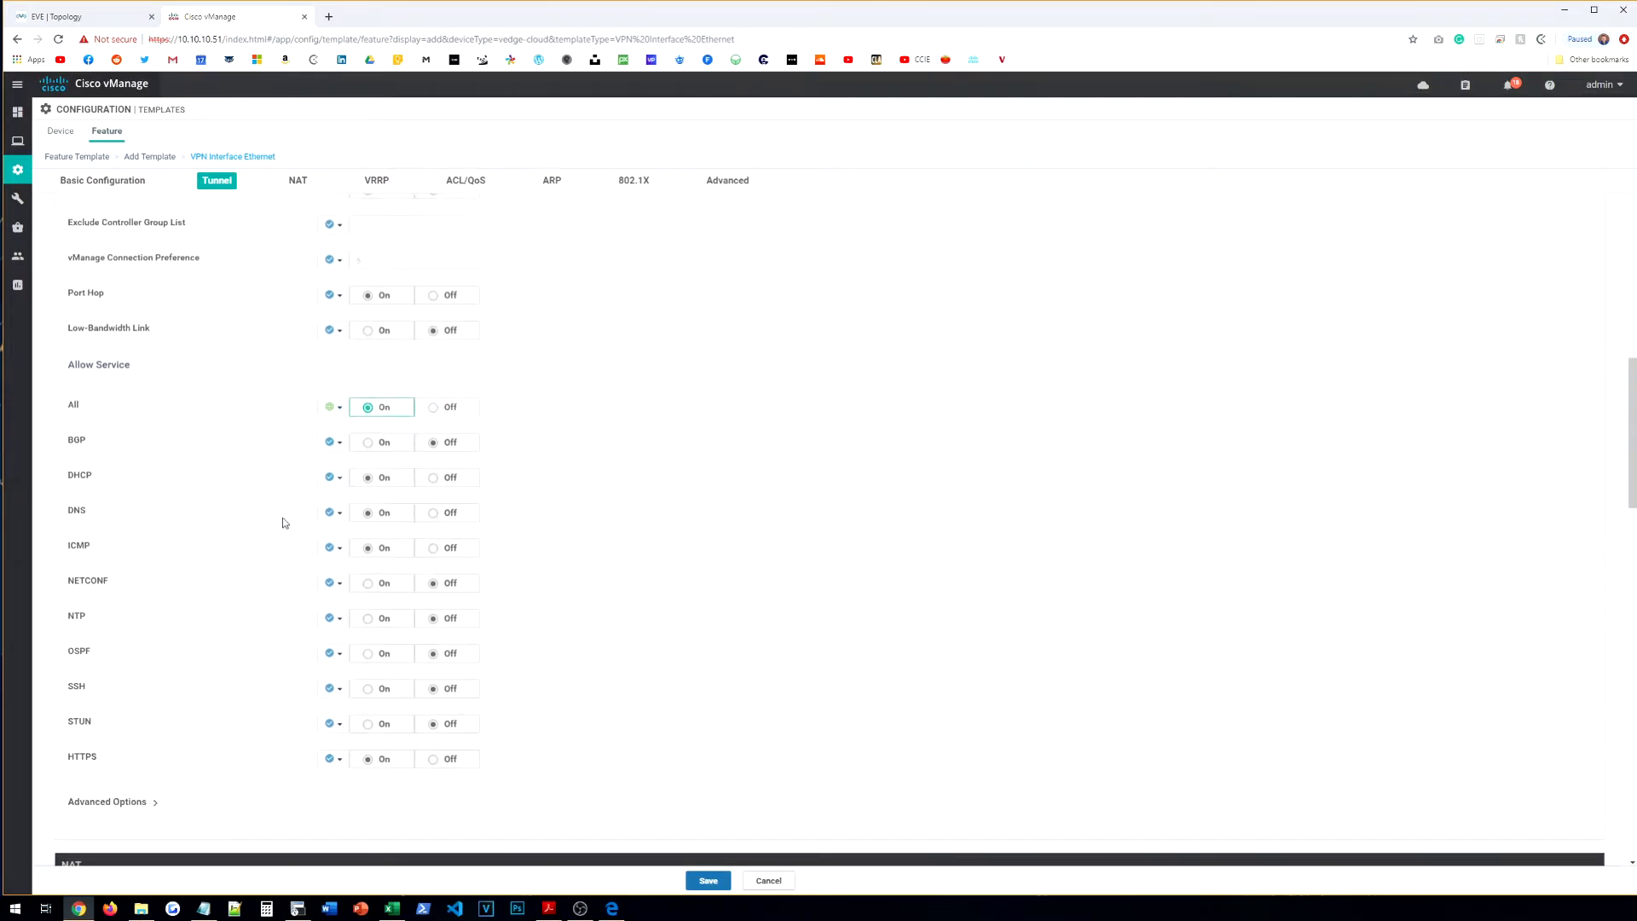
pyautogui.click(332, 586)
pyautogui.click(329, 607)
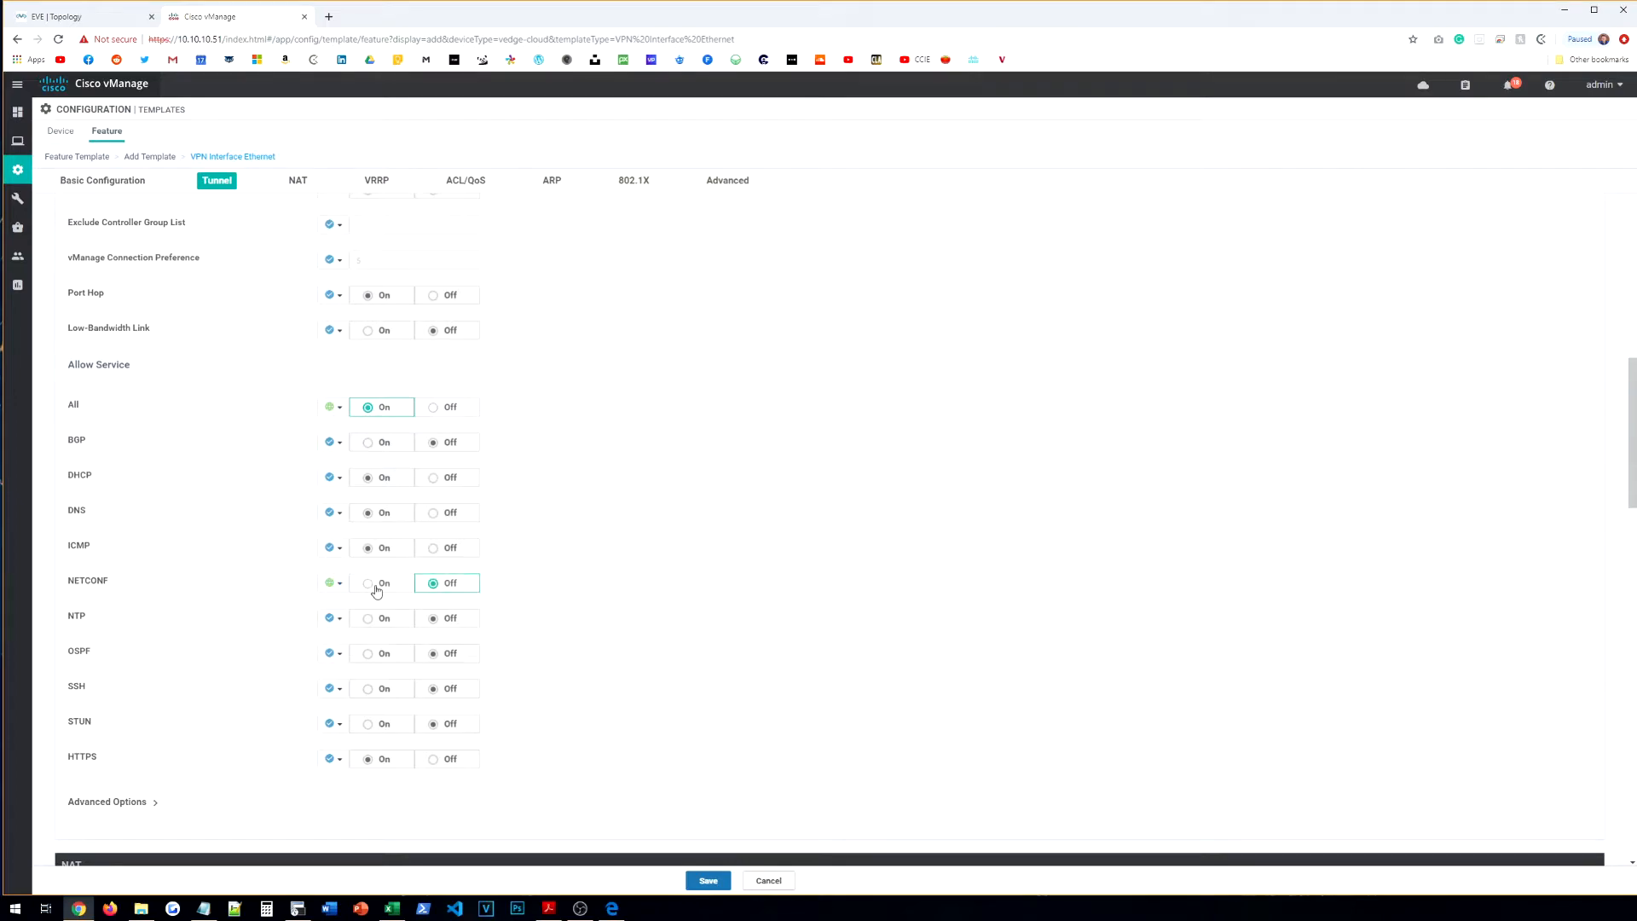
pyautogui.click(330, 689)
pyautogui.click(331, 709)
# Step: Review the advanced tunnel options and save the template
pyautogui.scroll(-3, 276, 673)
pyautogui.click(123, 614)
pyautogui.scroll(-6, 171, 614)
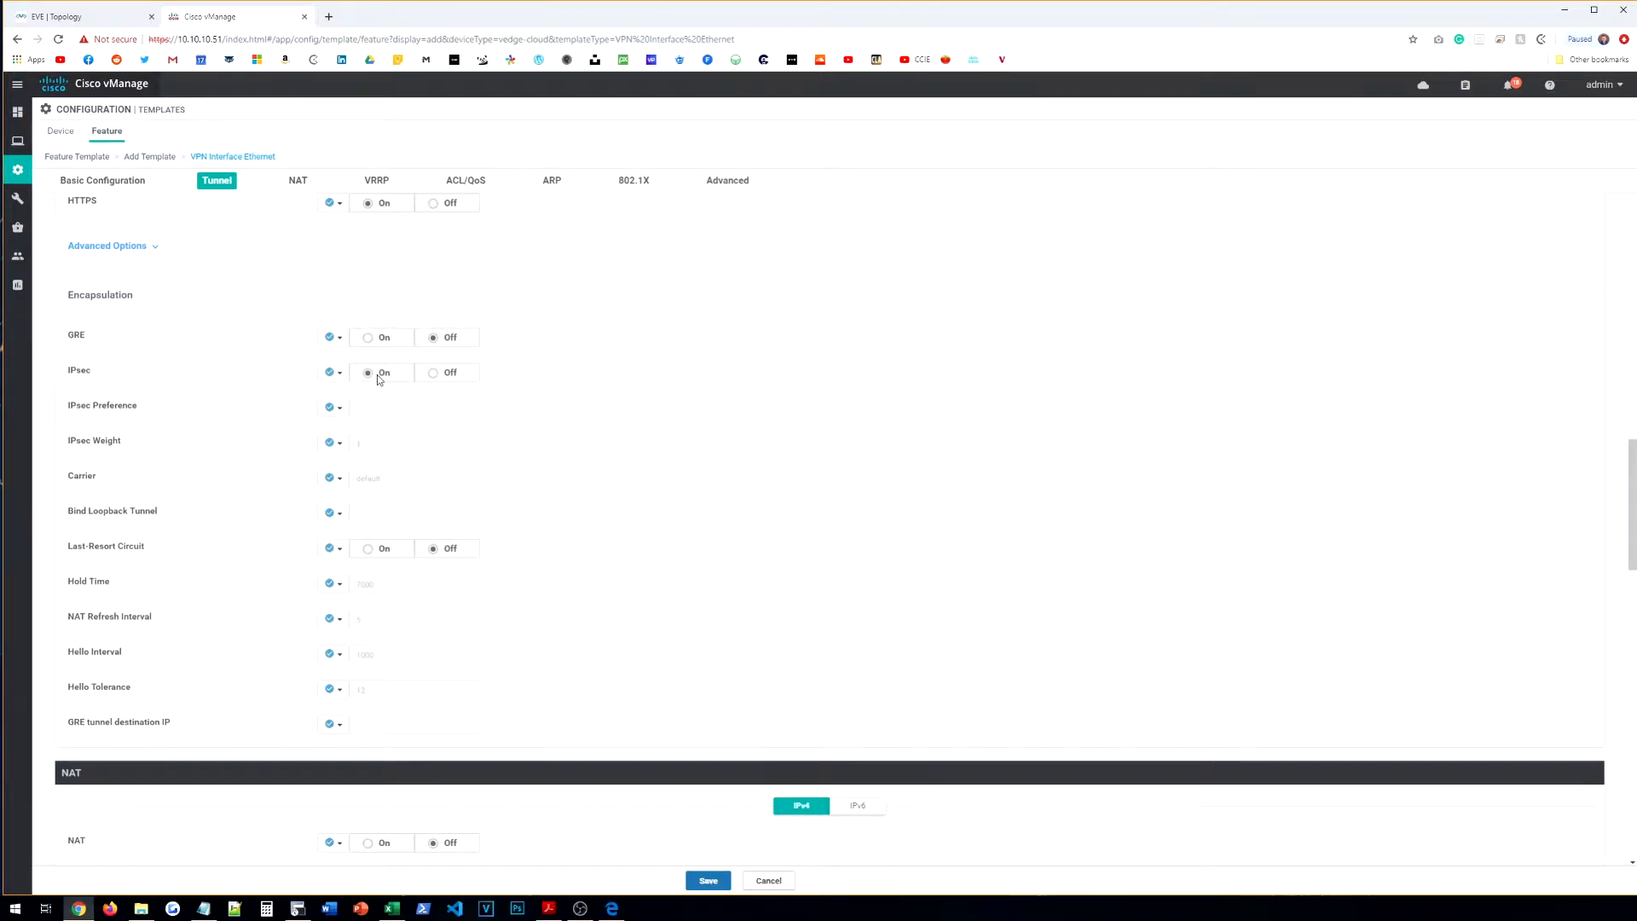
pyautogui.moveTo(68, 245); pyautogui.dragTo(124, 253)
pyautogui.scroll(-15, 401, 418)
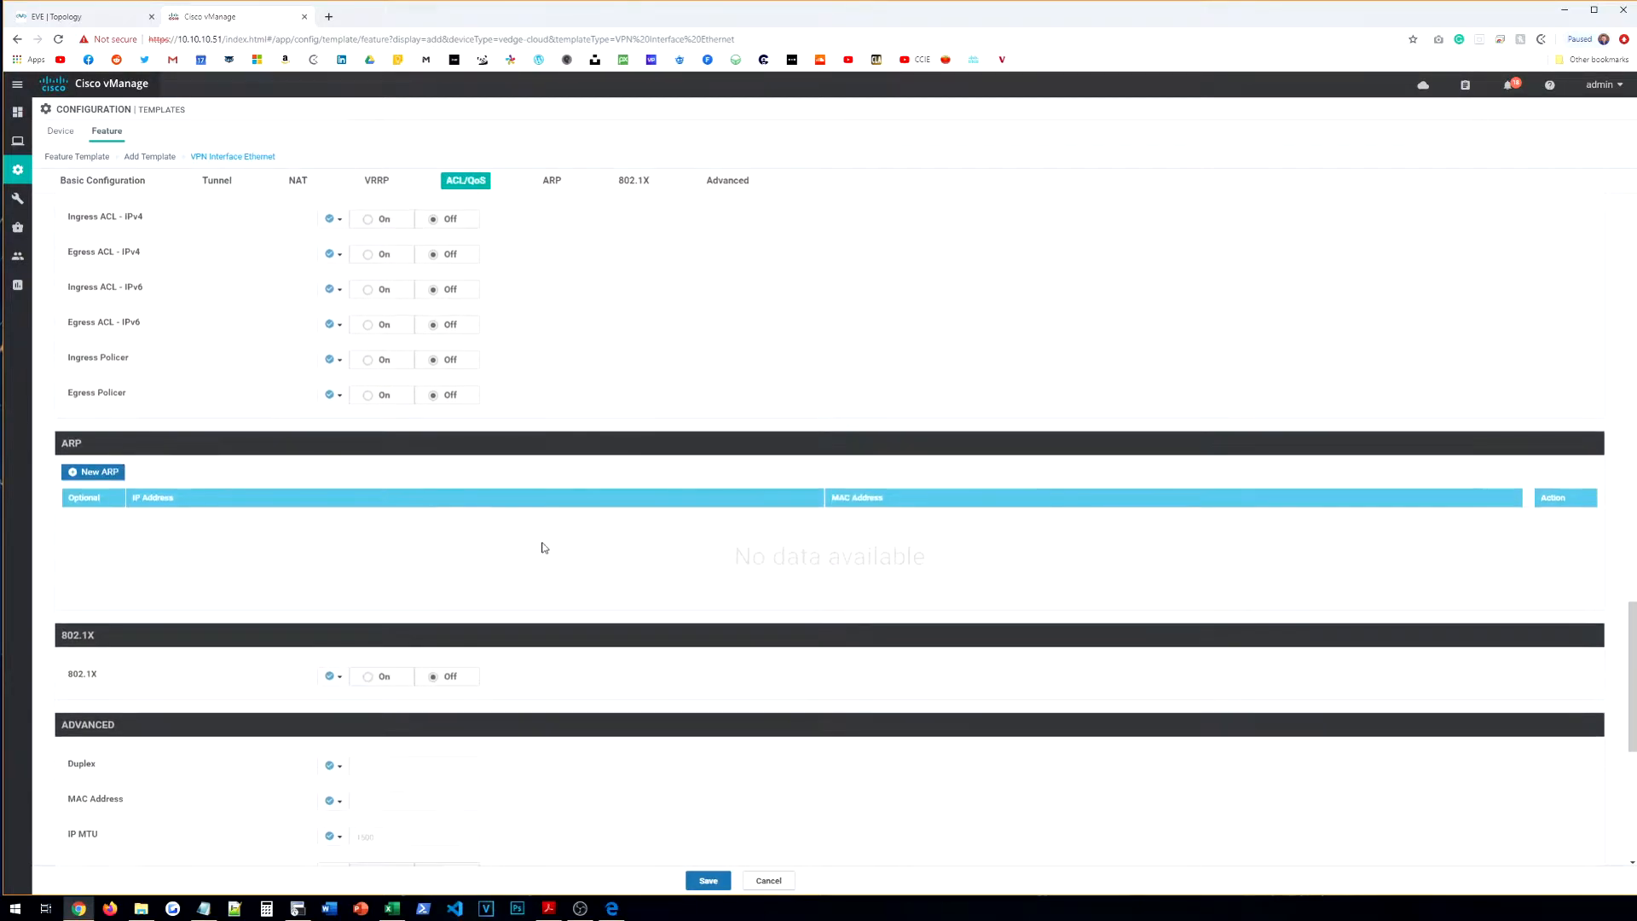
pyautogui.scroll(-6, 542, 550)
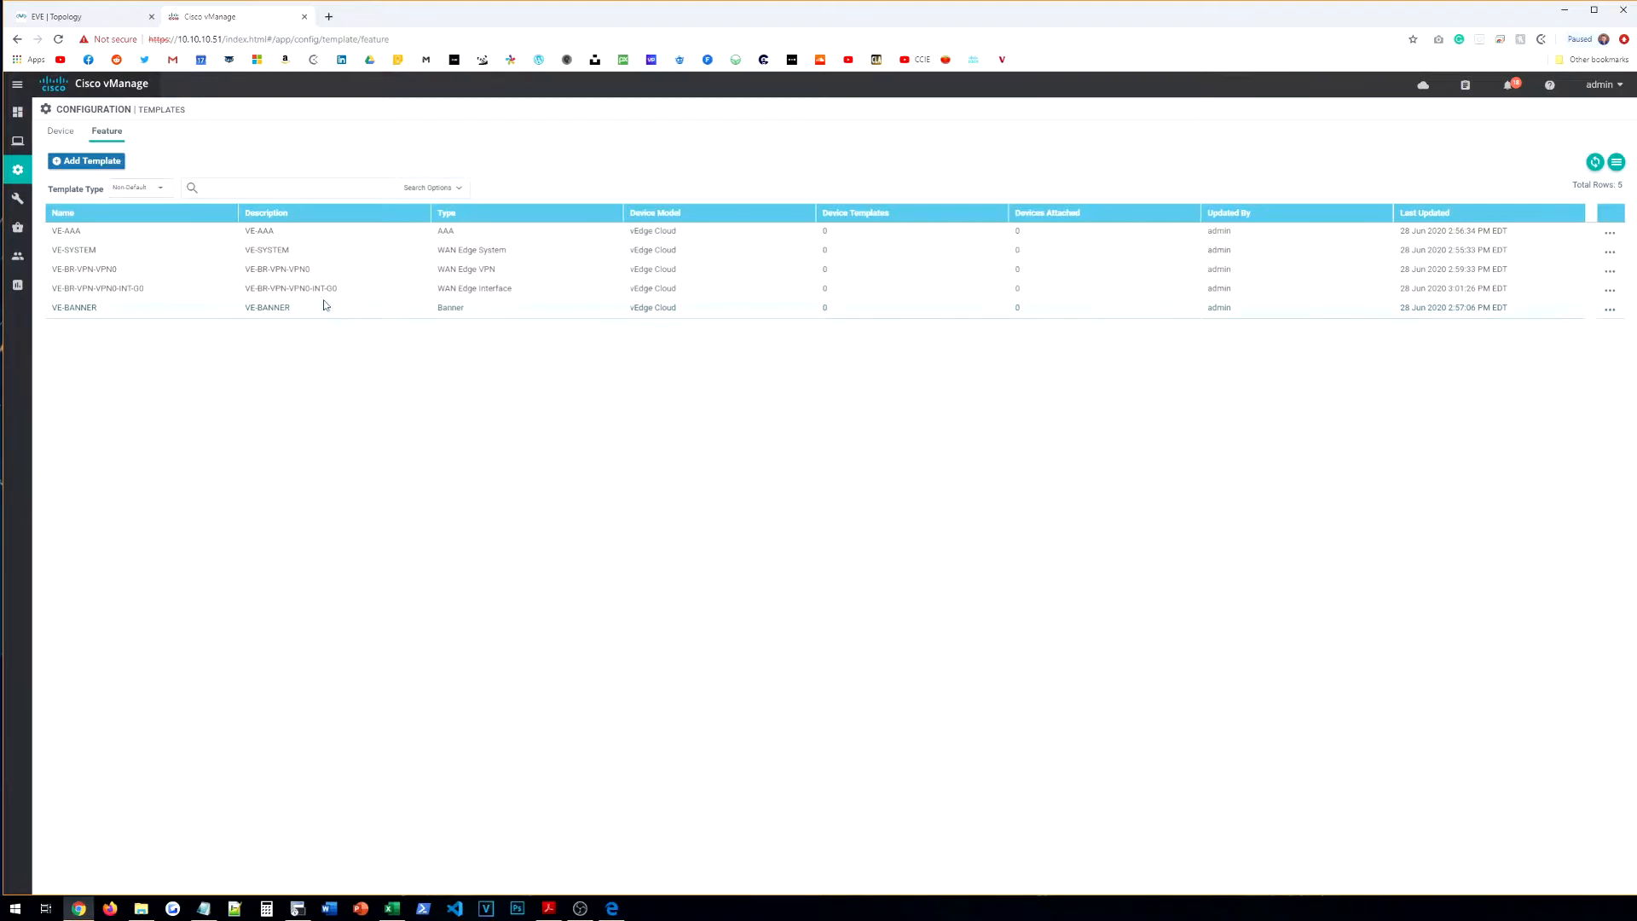
# Step: Start a new VPN feature template for the vEdge Cloud device model
pyautogui.click(101, 167)
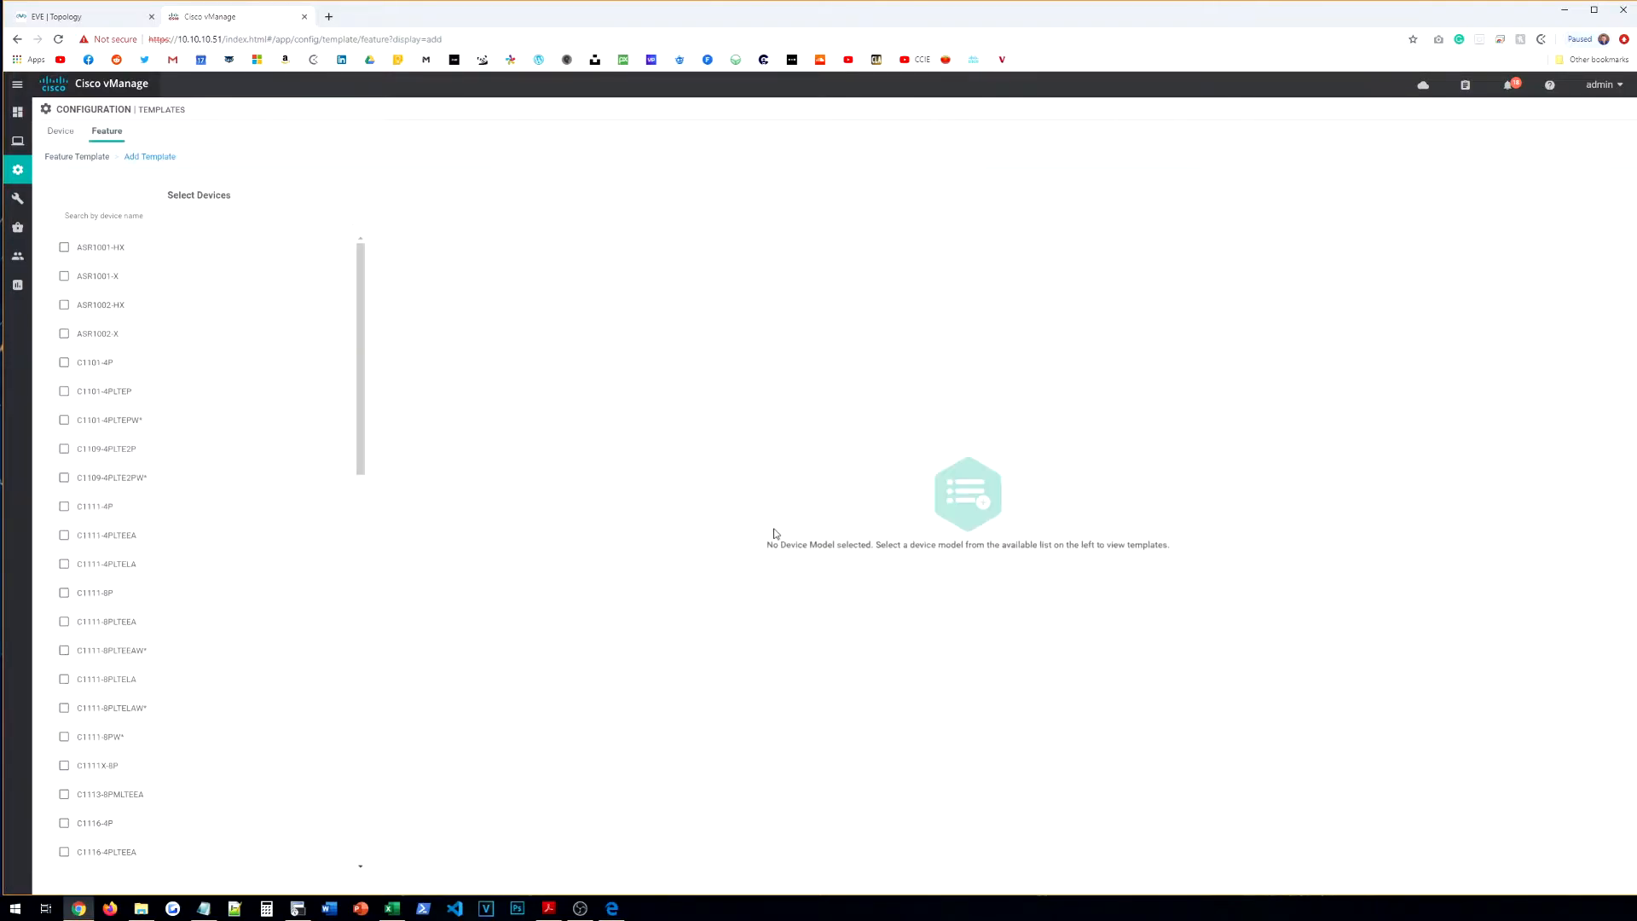
pyautogui.click(240, 216)
pyautogui.write('VED')
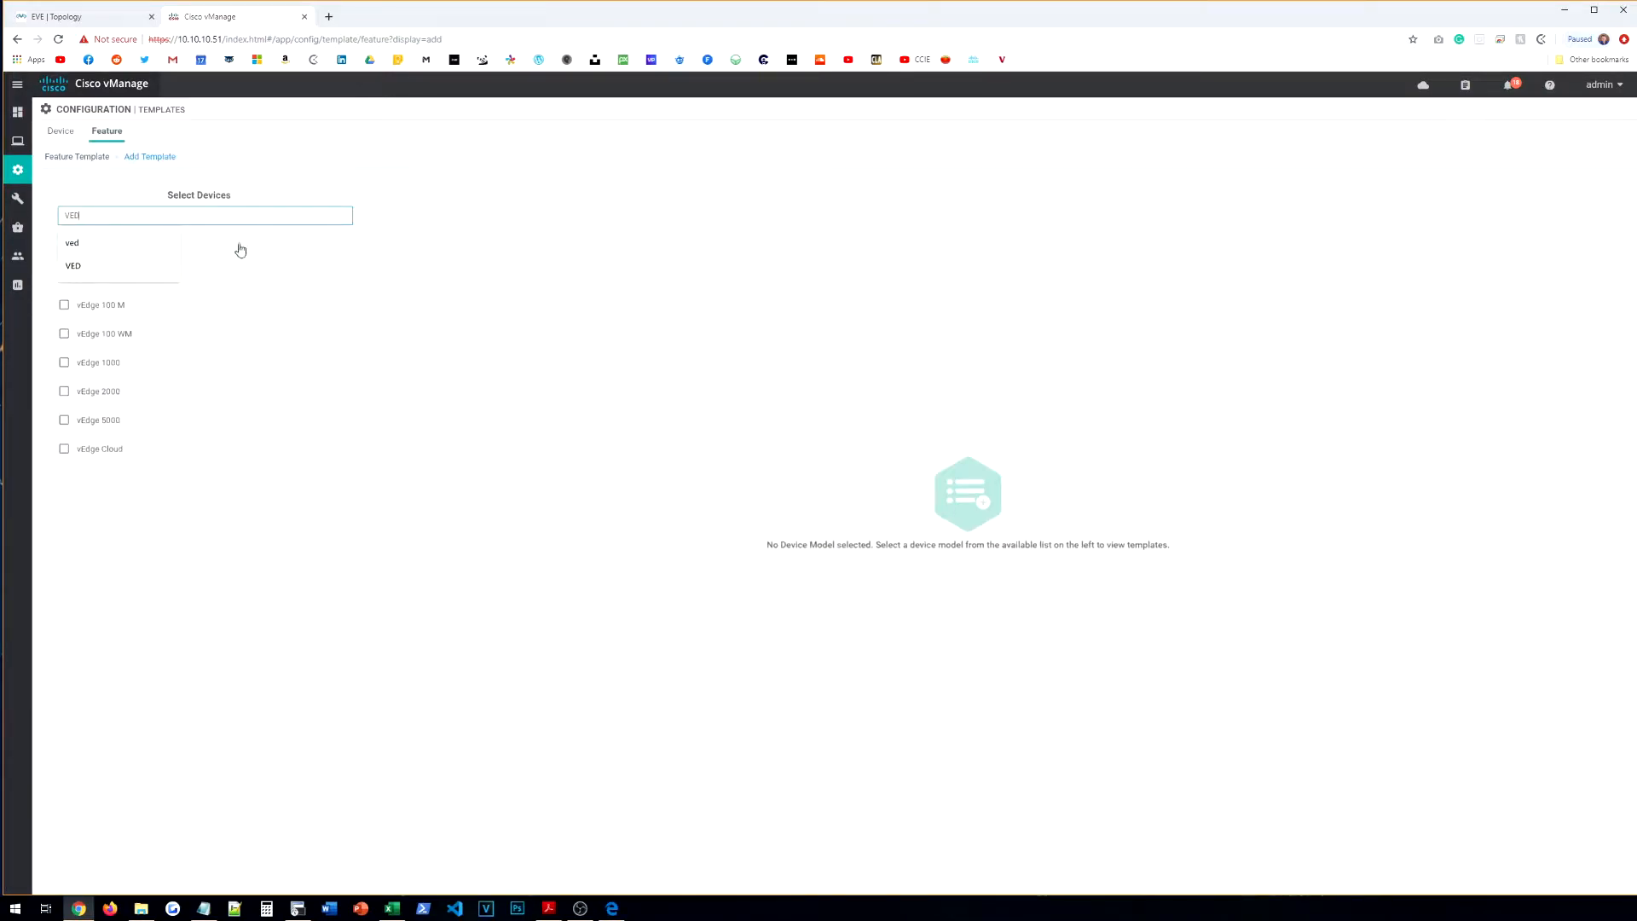
pyautogui.click(143, 448)
pyautogui.click(655, 490)
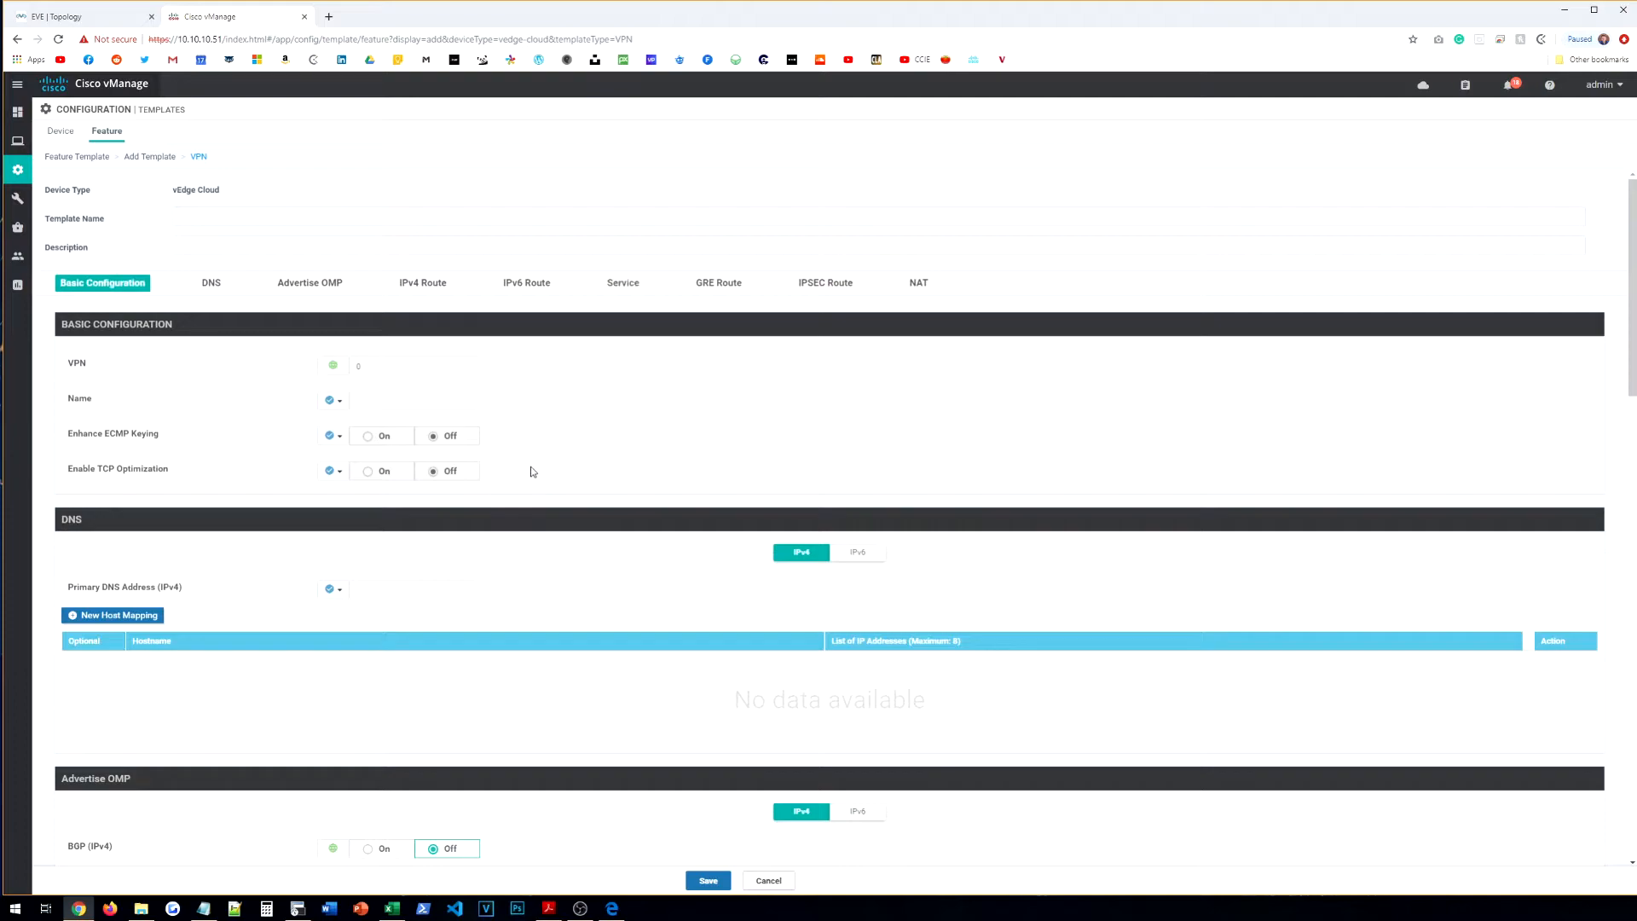
# Step: Name the template VE-BR-VPN-VPN512 and reuse the name as its description
pyautogui.click(250, 214)
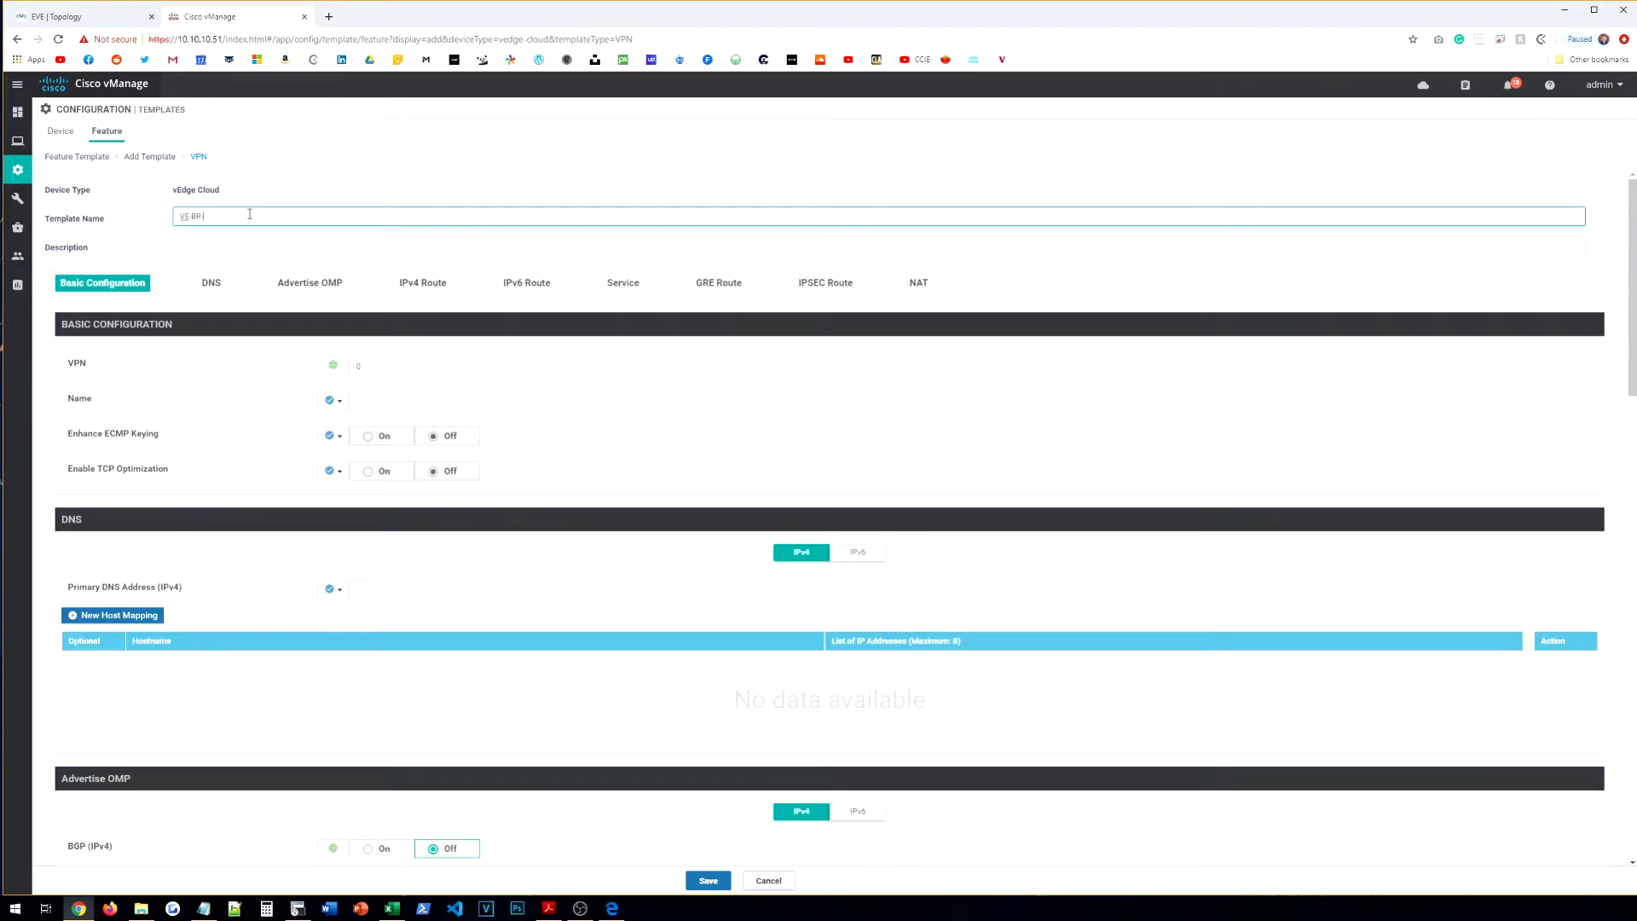
pyautogui.press('Tab')
pyautogui.hotkey('shift', 'Tab')
pyautogui.hotkey('ctrl', 'a')
pyautogui.hotkey('ctrl', 'c')
pyautogui.press('Tab')
pyautogui.hotkey('ctrl', 'v')
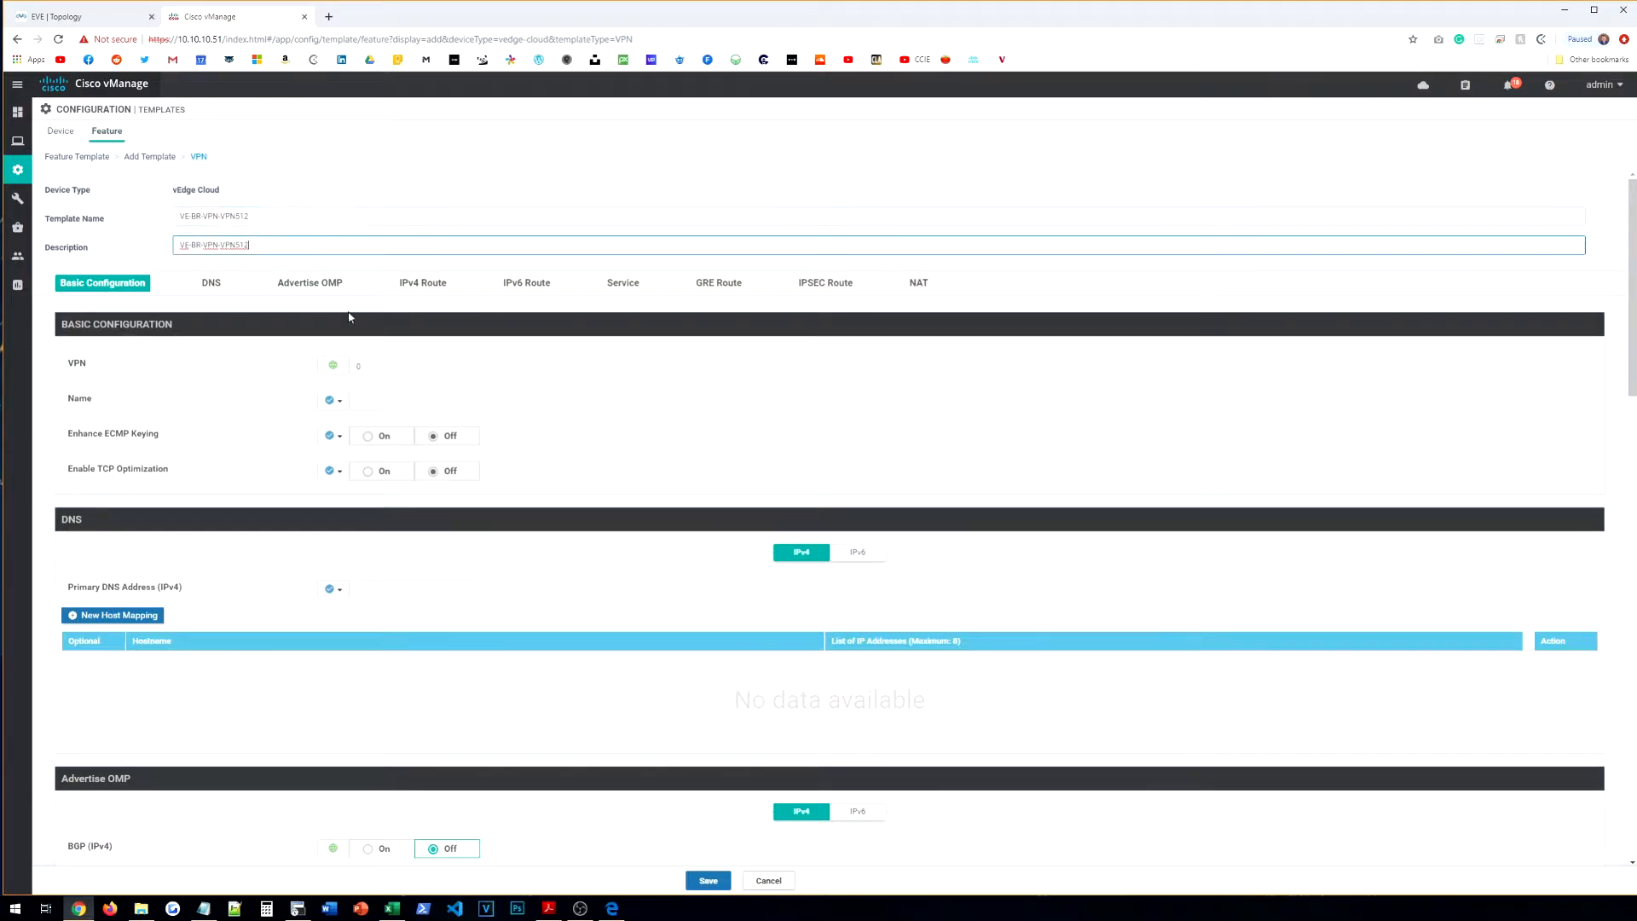
# Step: Set VPN 512 and the global VPN name OOB_MGMT
pyautogui.click(347, 368)
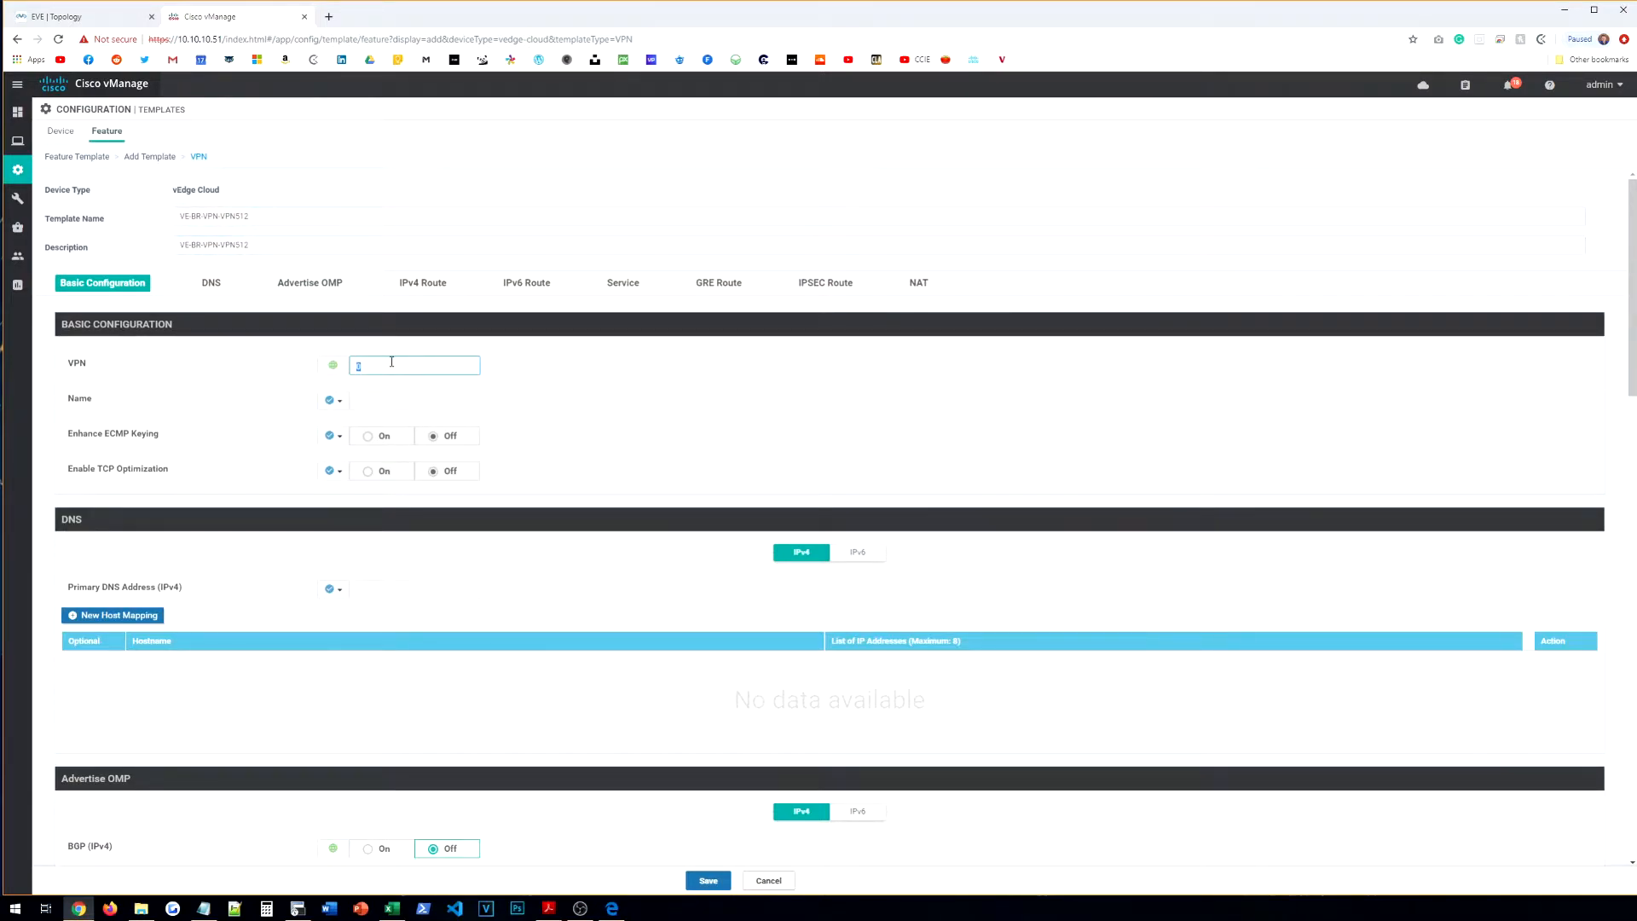
pyautogui.click(332, 400)
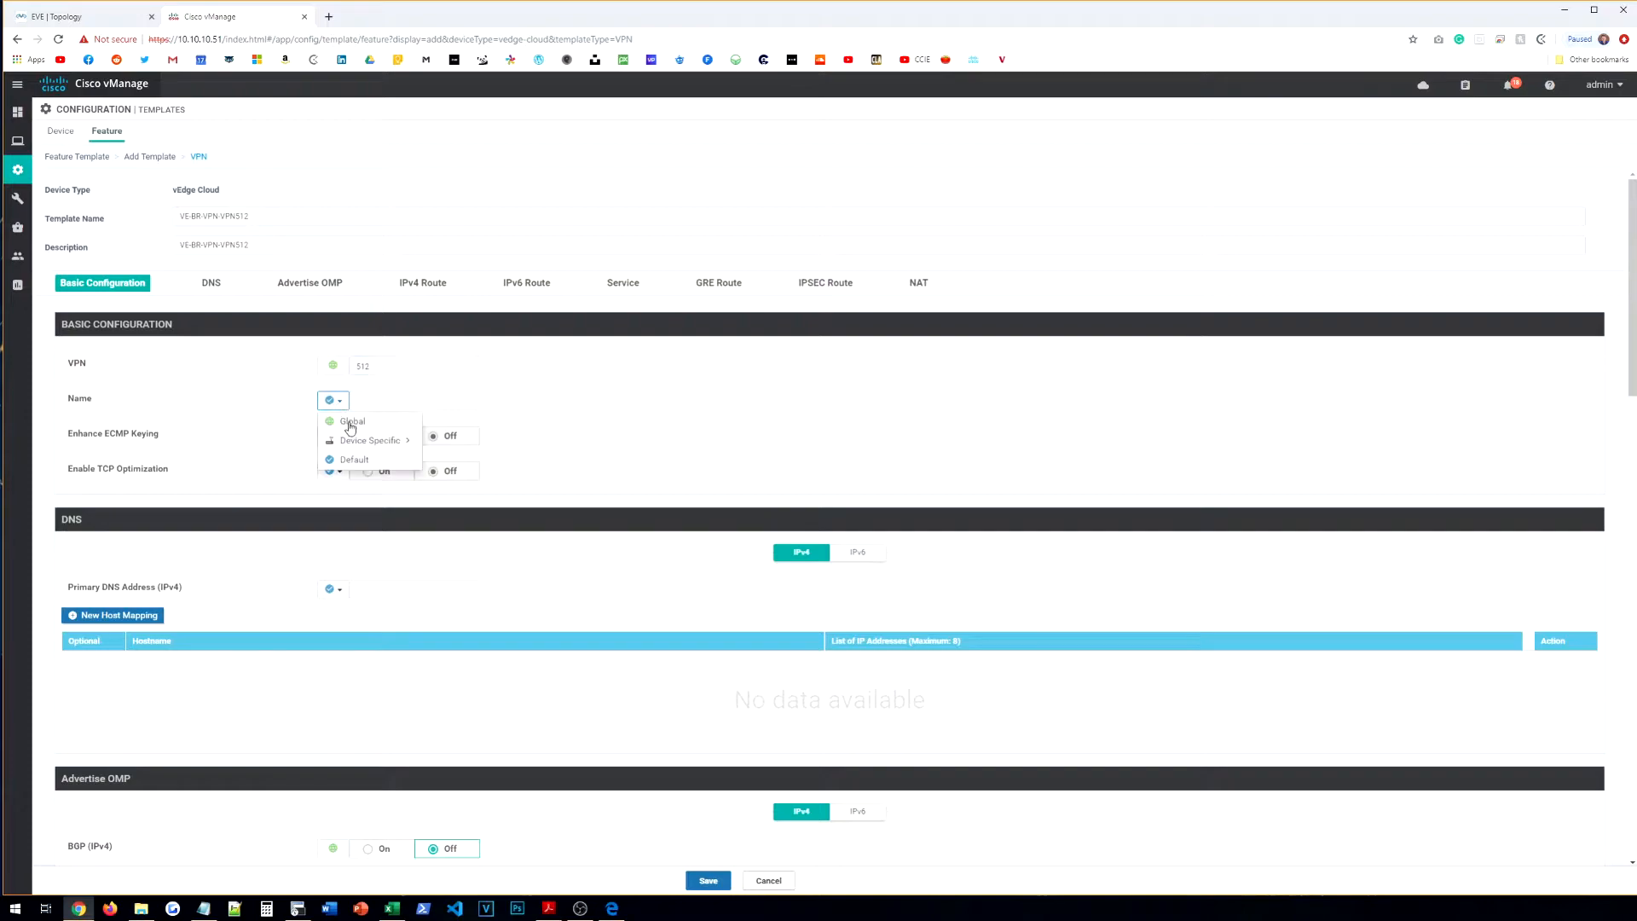
pyautogui.click(350, 423)
pyautogui.click(380, 405)
pyautogui.write('OOB')
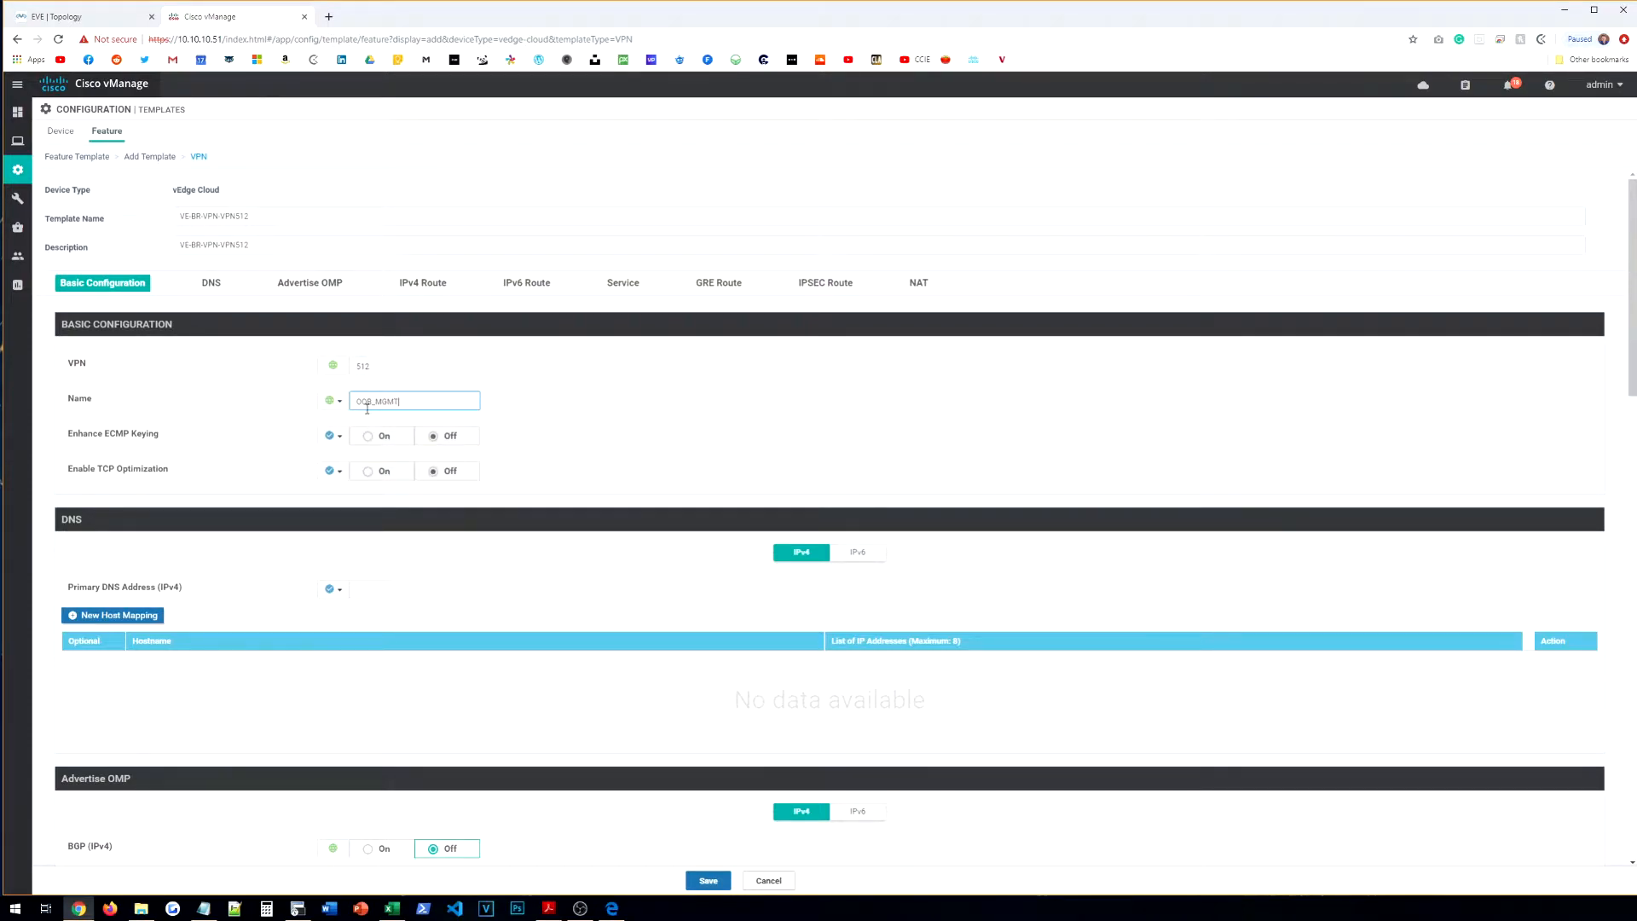
pyautogui.write('_MGMT')
pyautogui.scroll(-6, 307, 428)
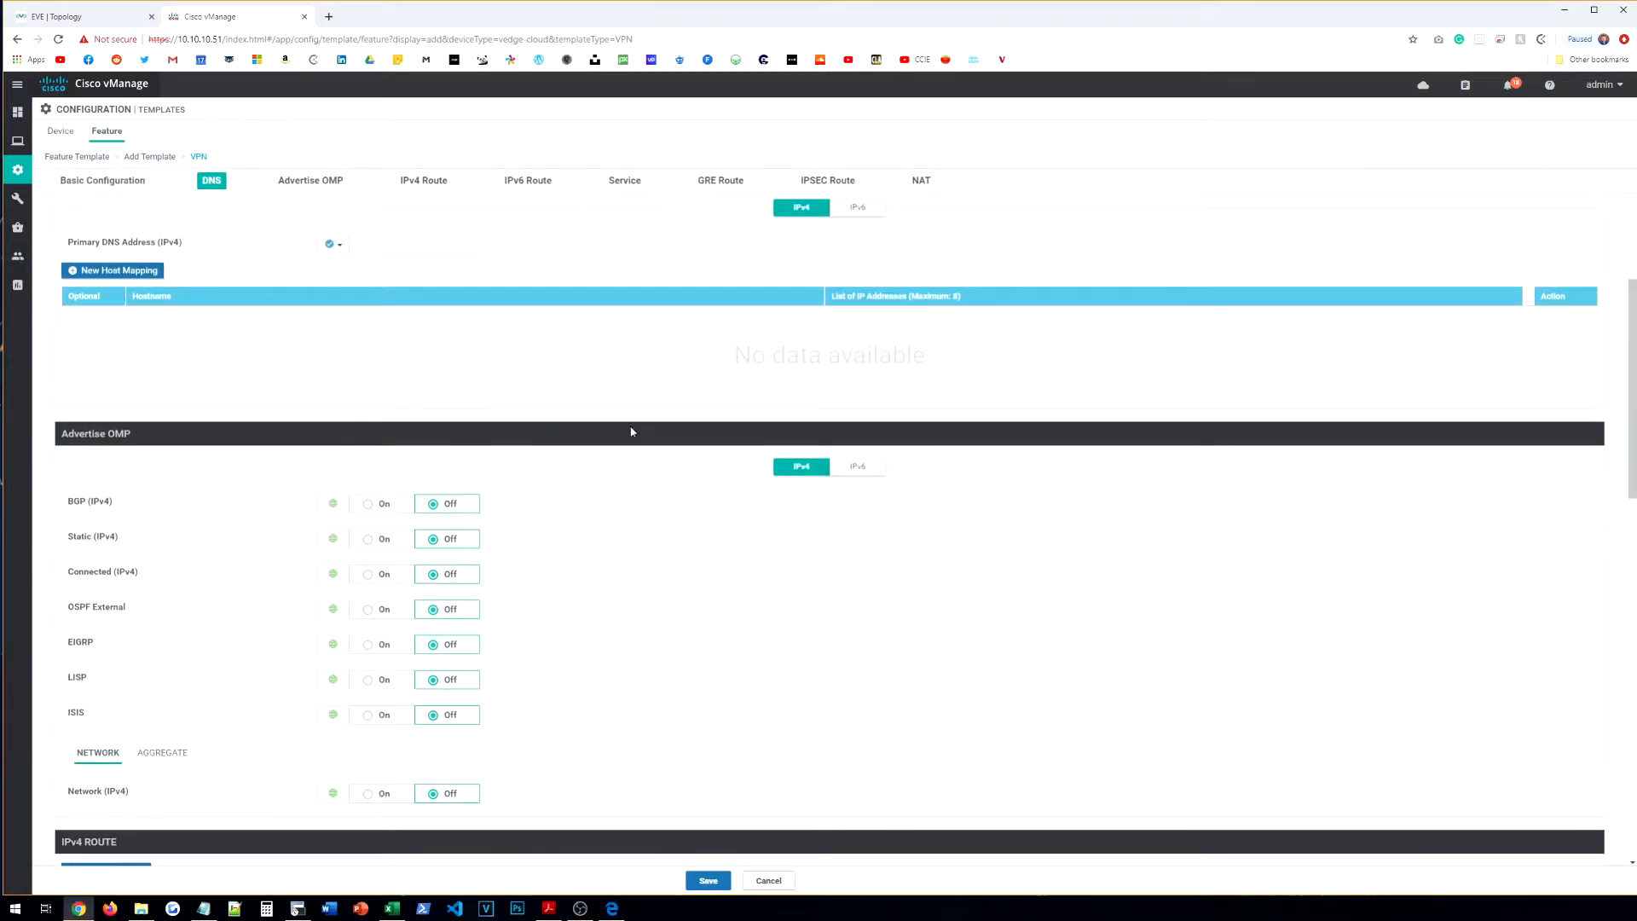
# Step: Add a 0.0.0.0/0 IPv4 static route and start a next-hop entry
pyautogui.scroll(-2, 222, 580)
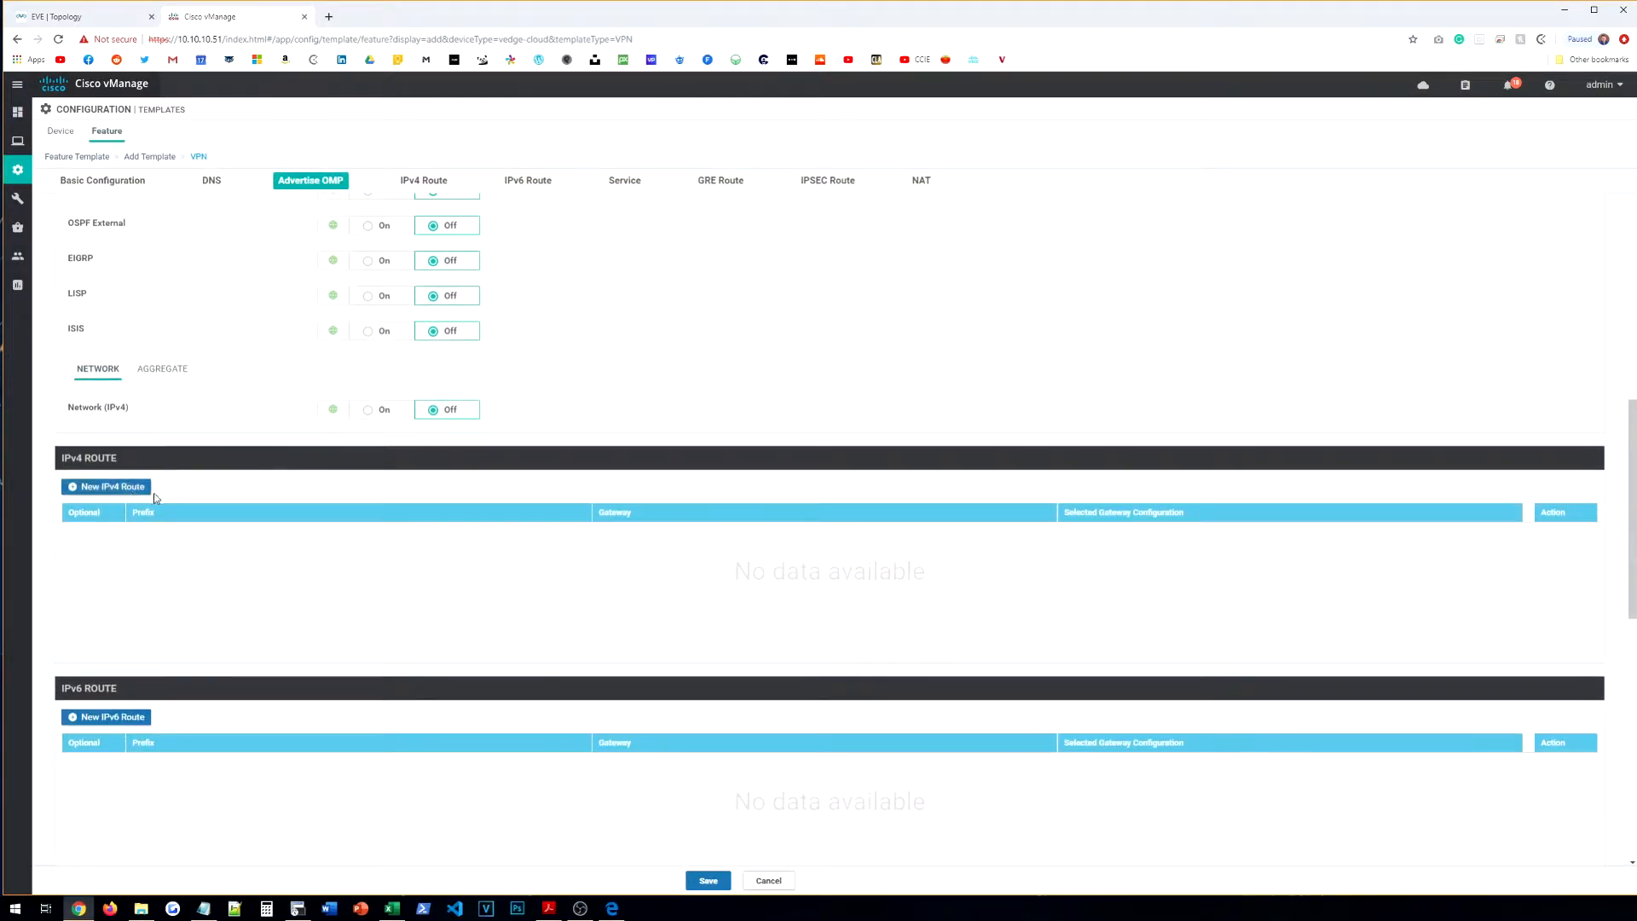
pyautogui.click(141, 679)
pyautogui.click(397, 319)
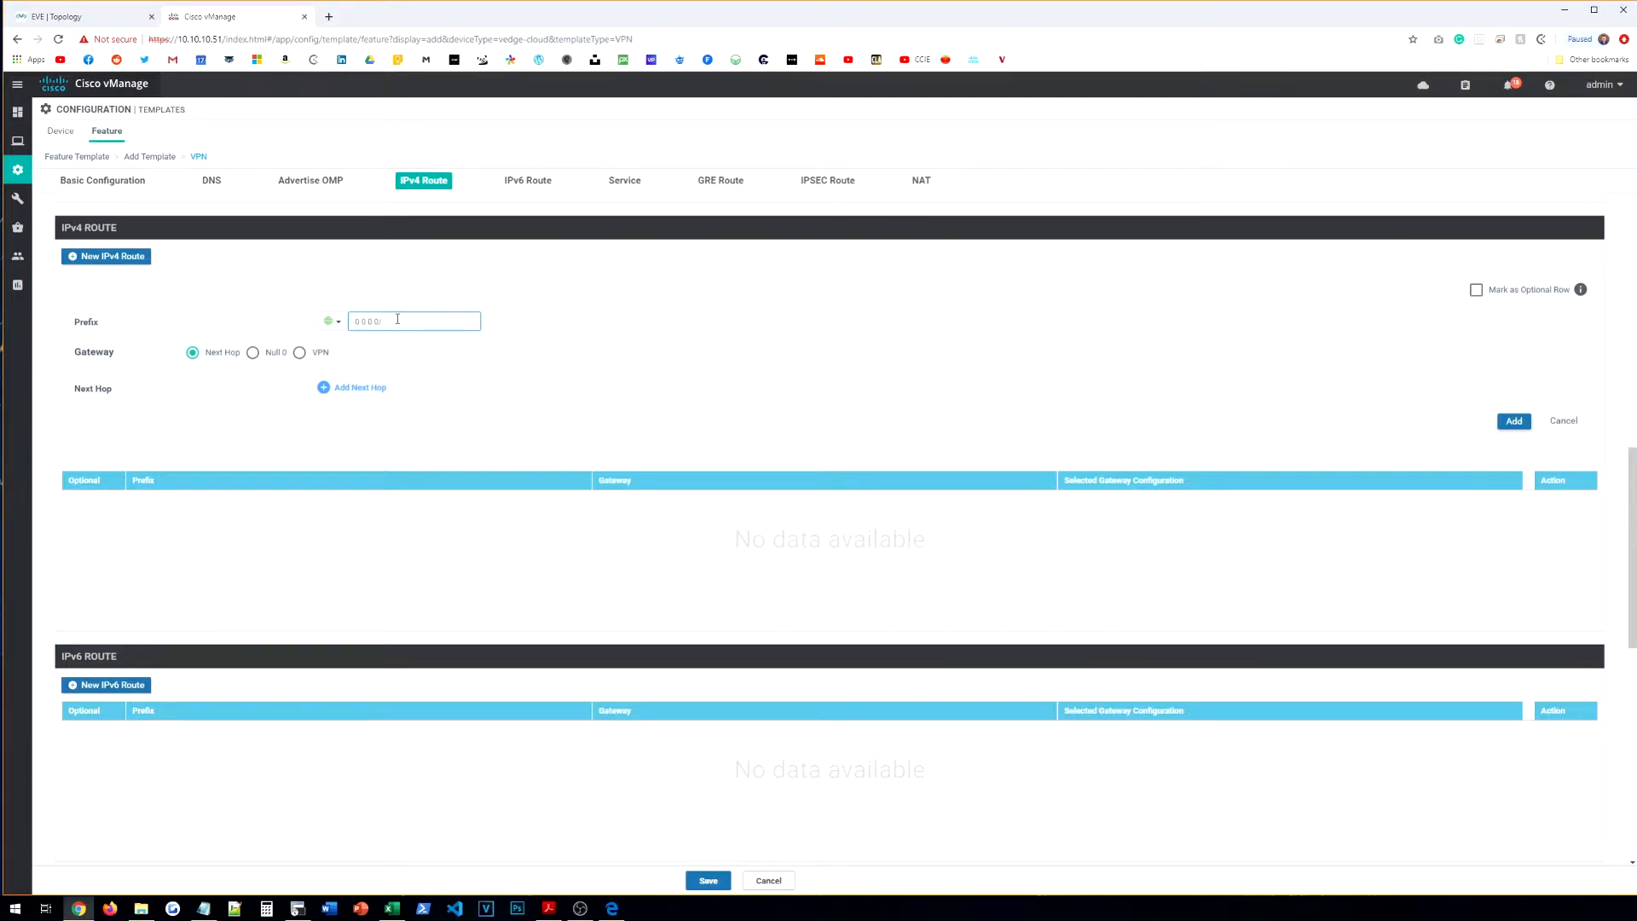
pyautogui.write('0.0.0.0/0')
pyautogui.click(349, 388)
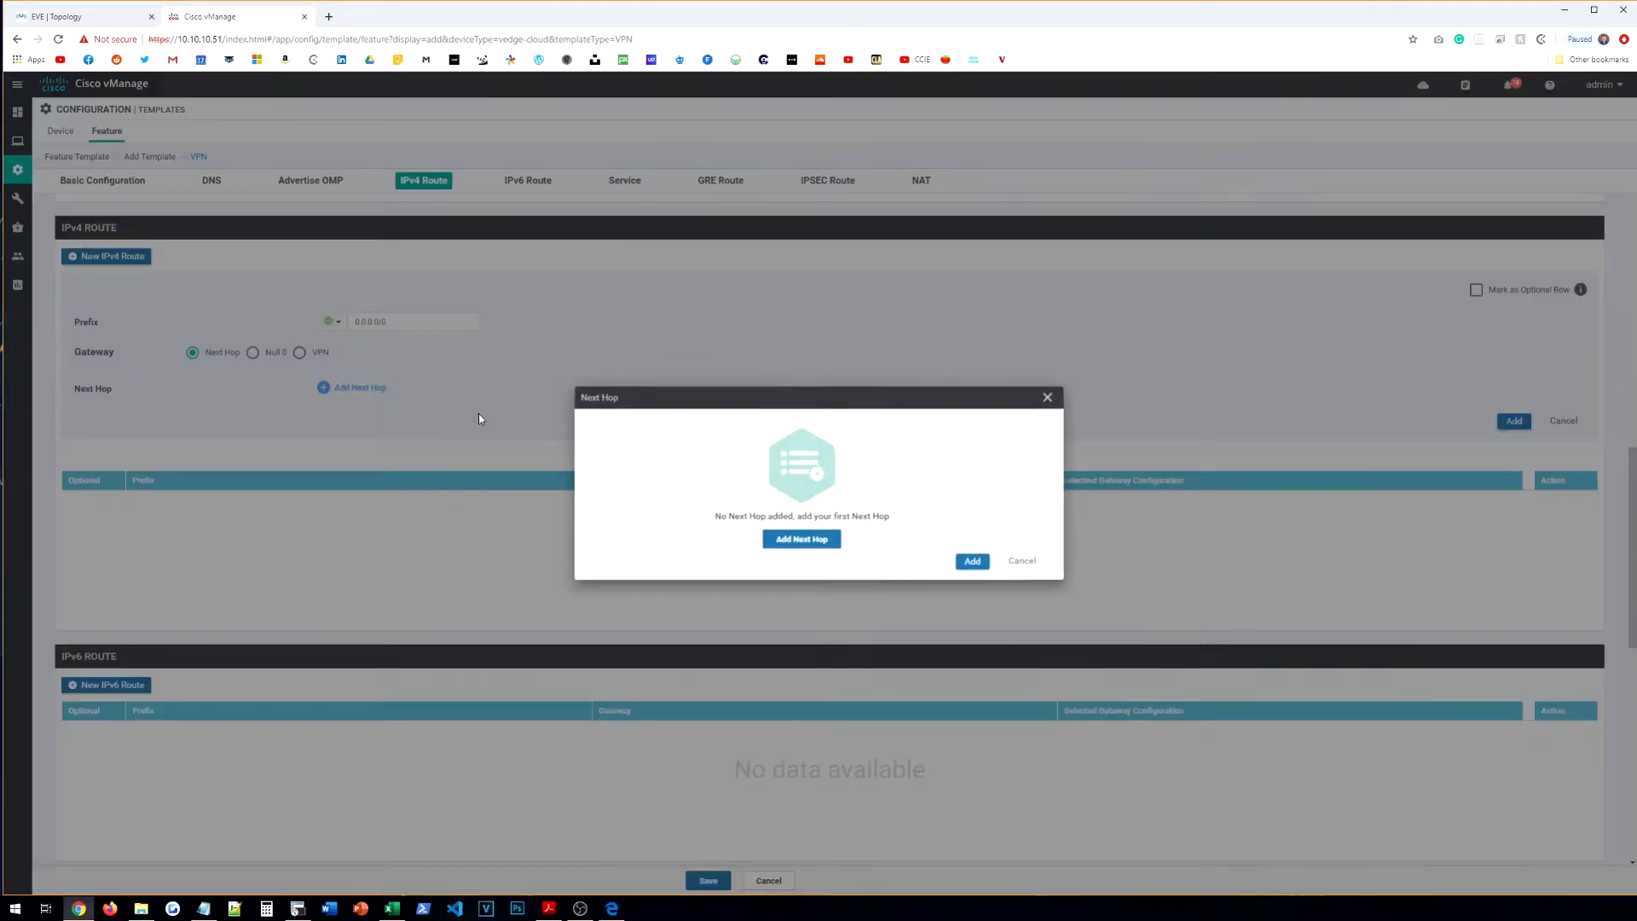
pyautogui.click(802, 539)
# Step: Set a global next-hop address of 10.10.10.1 after checking the topology
pyautogui.click(604, 466)
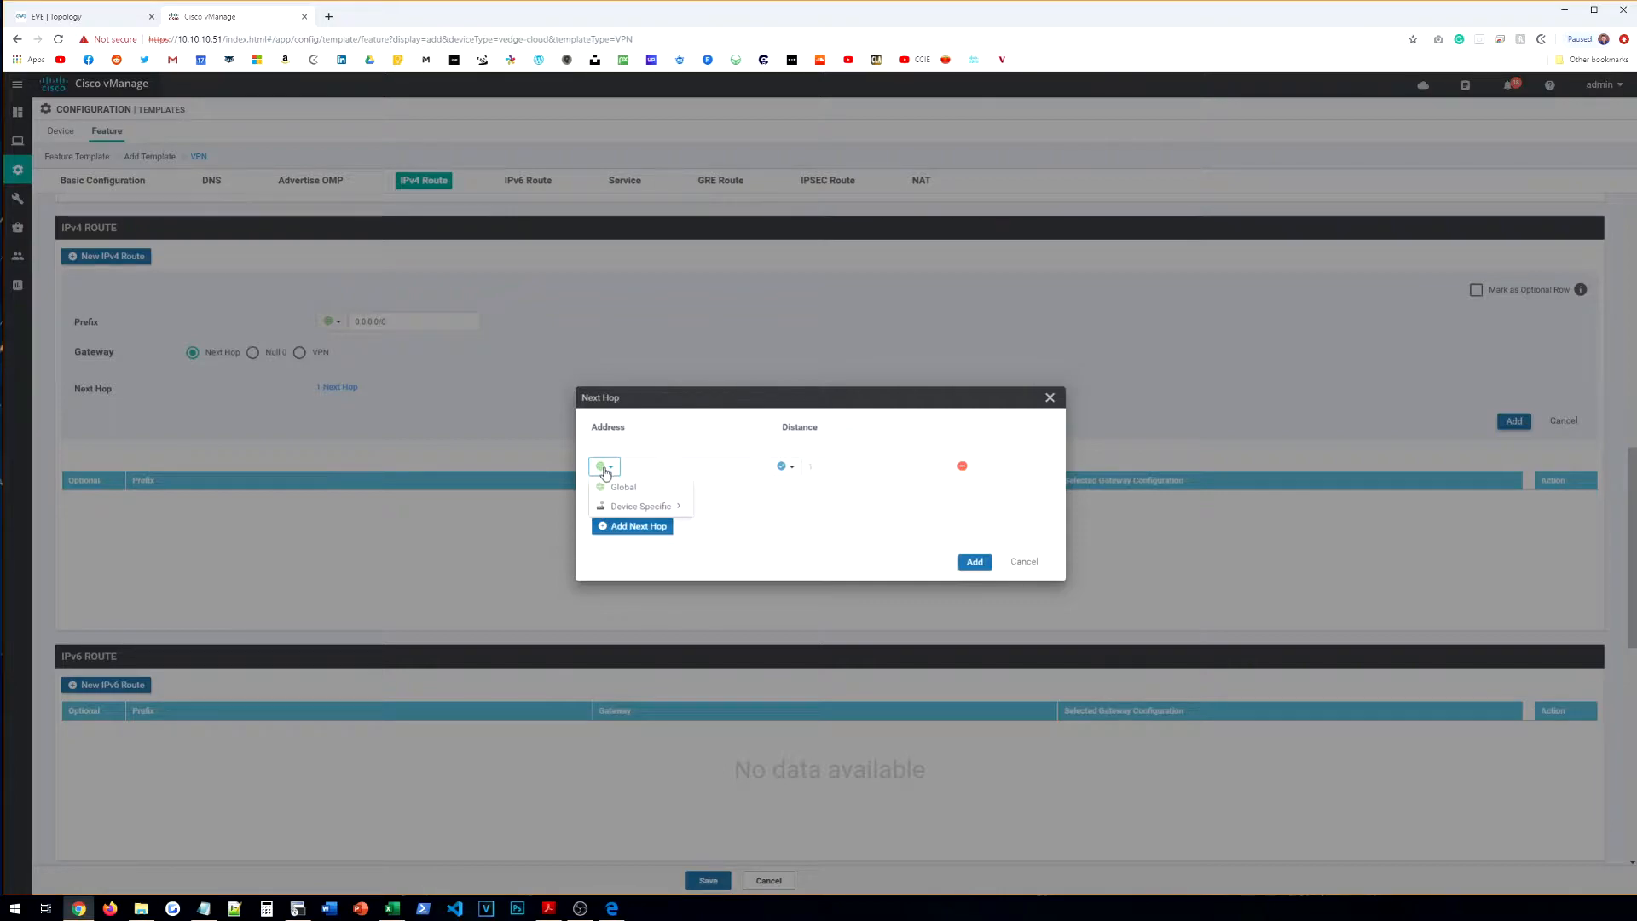
pyautogui.click(113, 21)
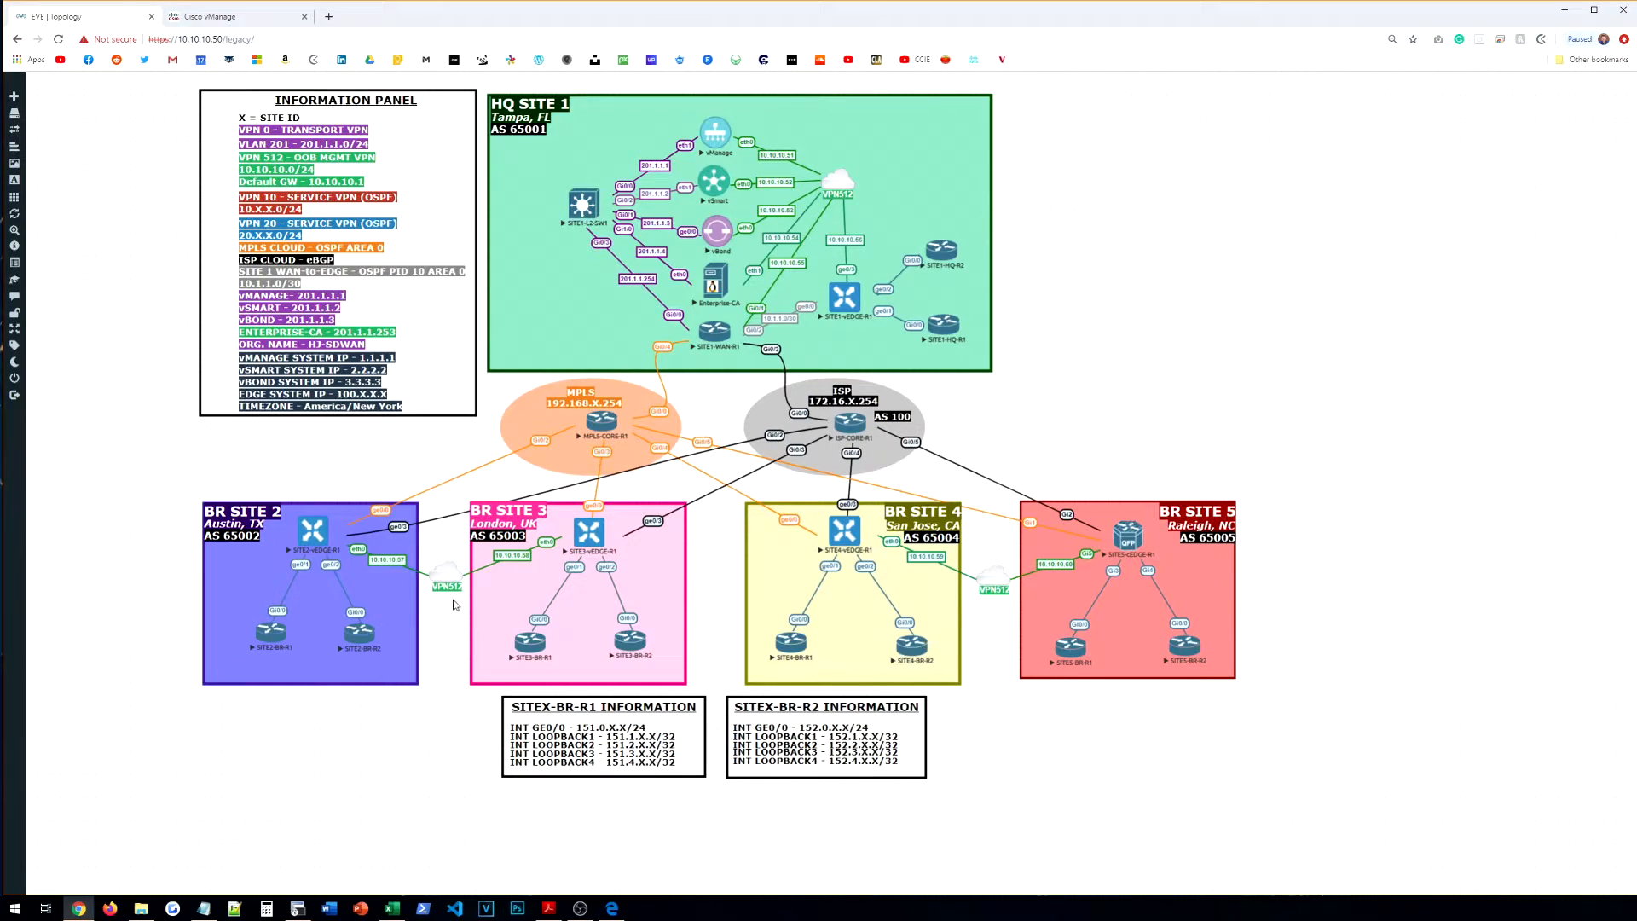
pyautogui.click(265, 19)
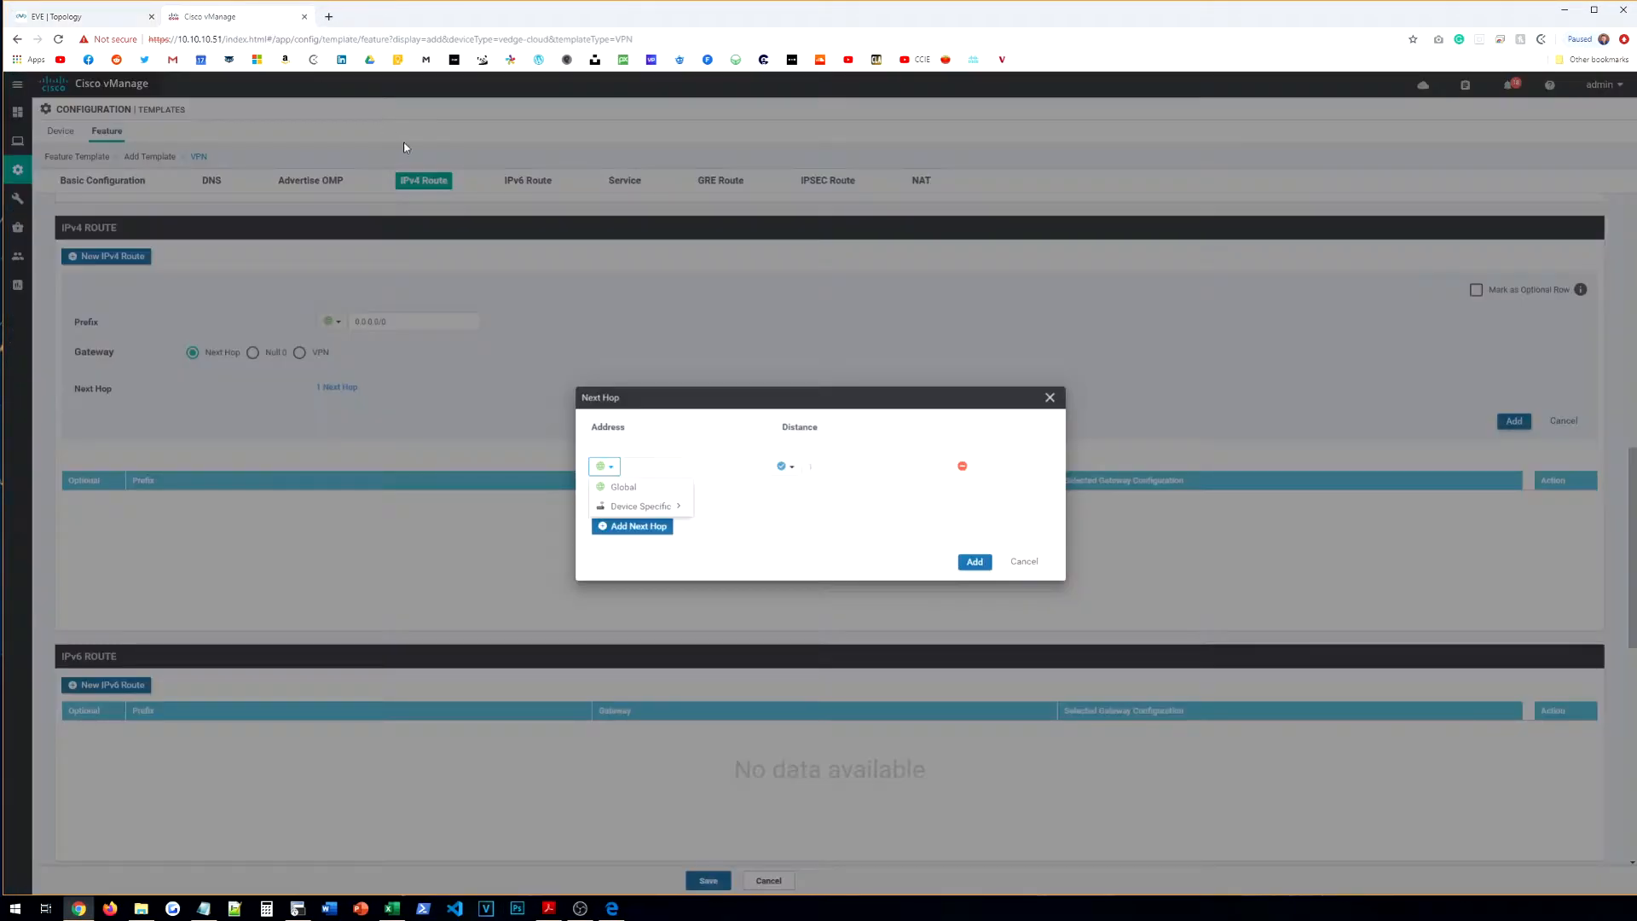
pyautogui.click(624, 487)
pyautogui.click(663, 467)
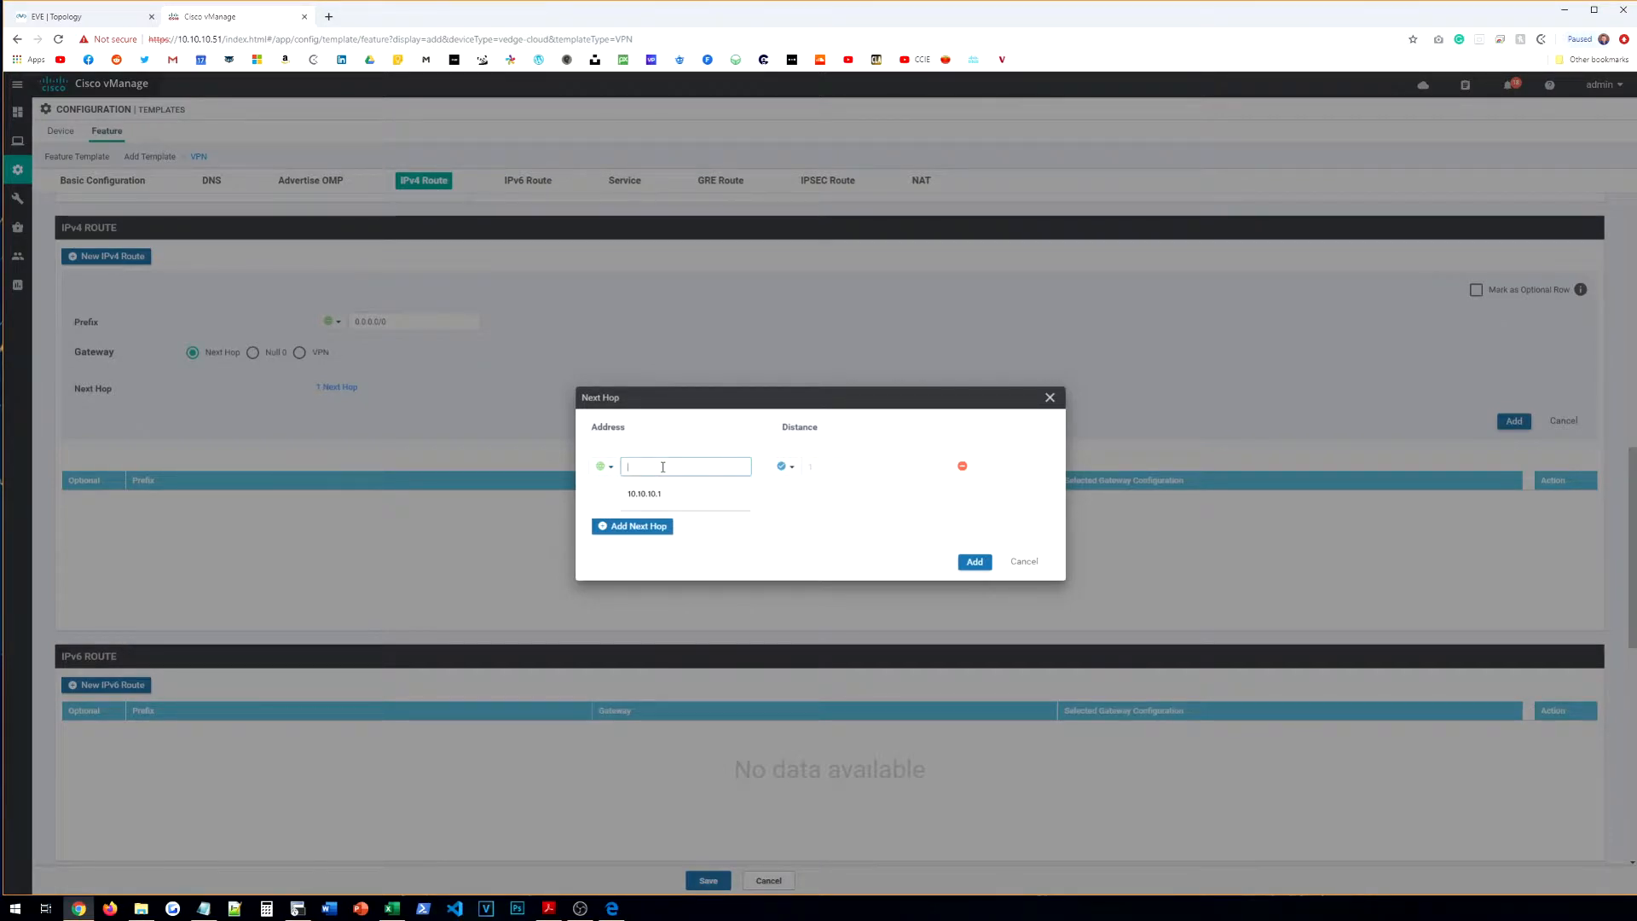
pyautogui.write('10.10.10.1')
pyautogui.click(974, 562)
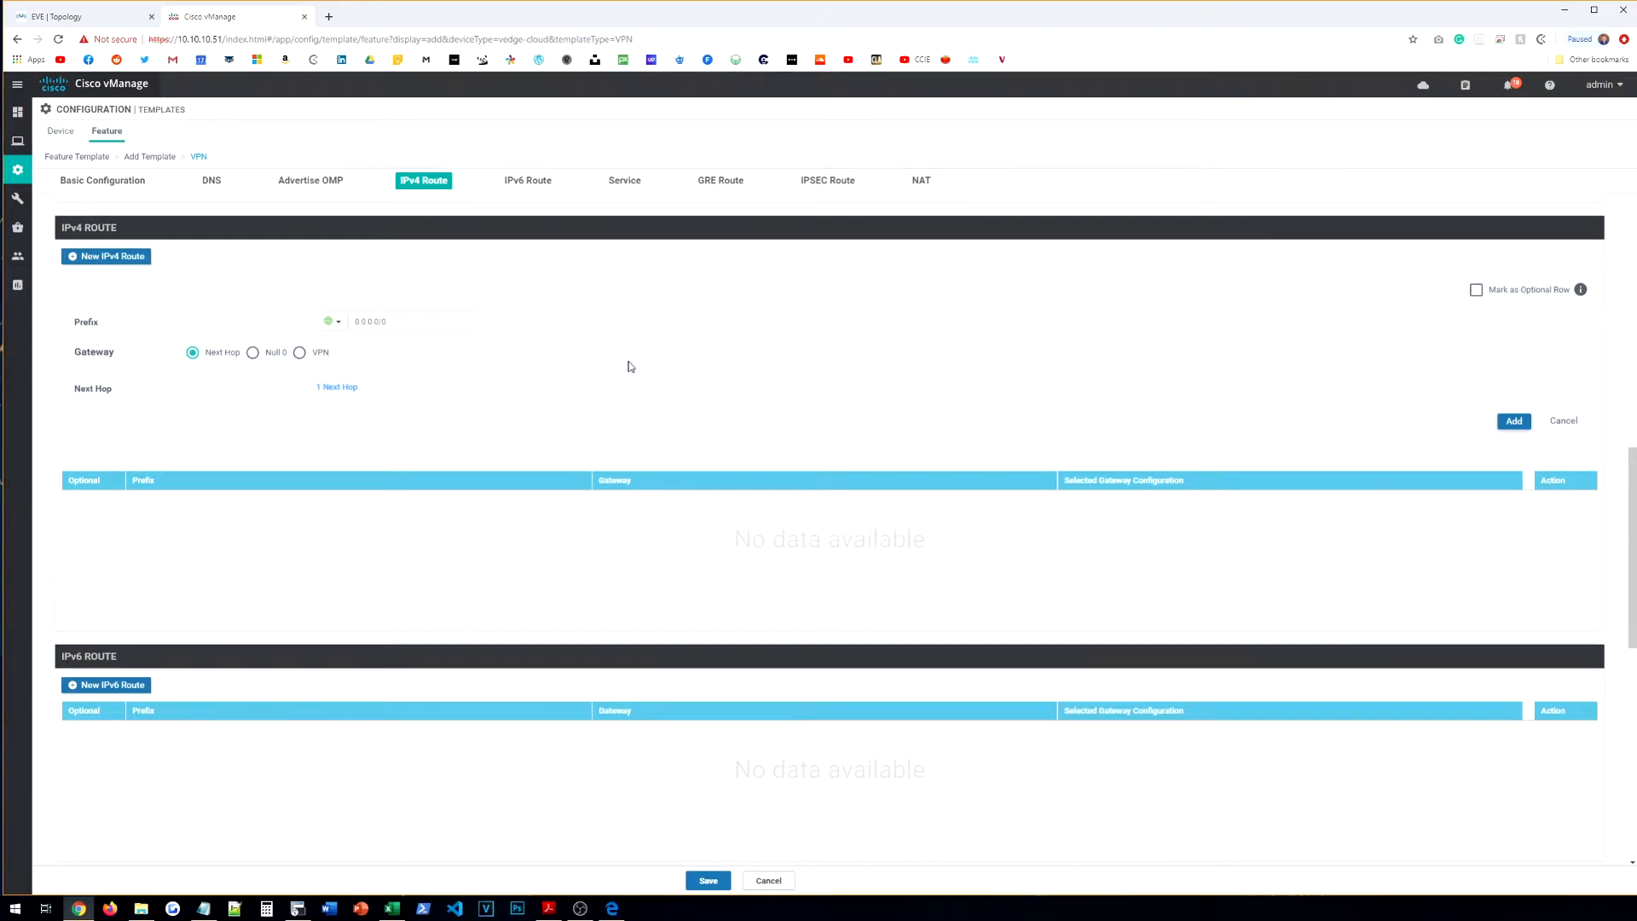
# Step: Confirm the next hop, add the route and save the VPN 512 template
pyautogui.click(338, 388)
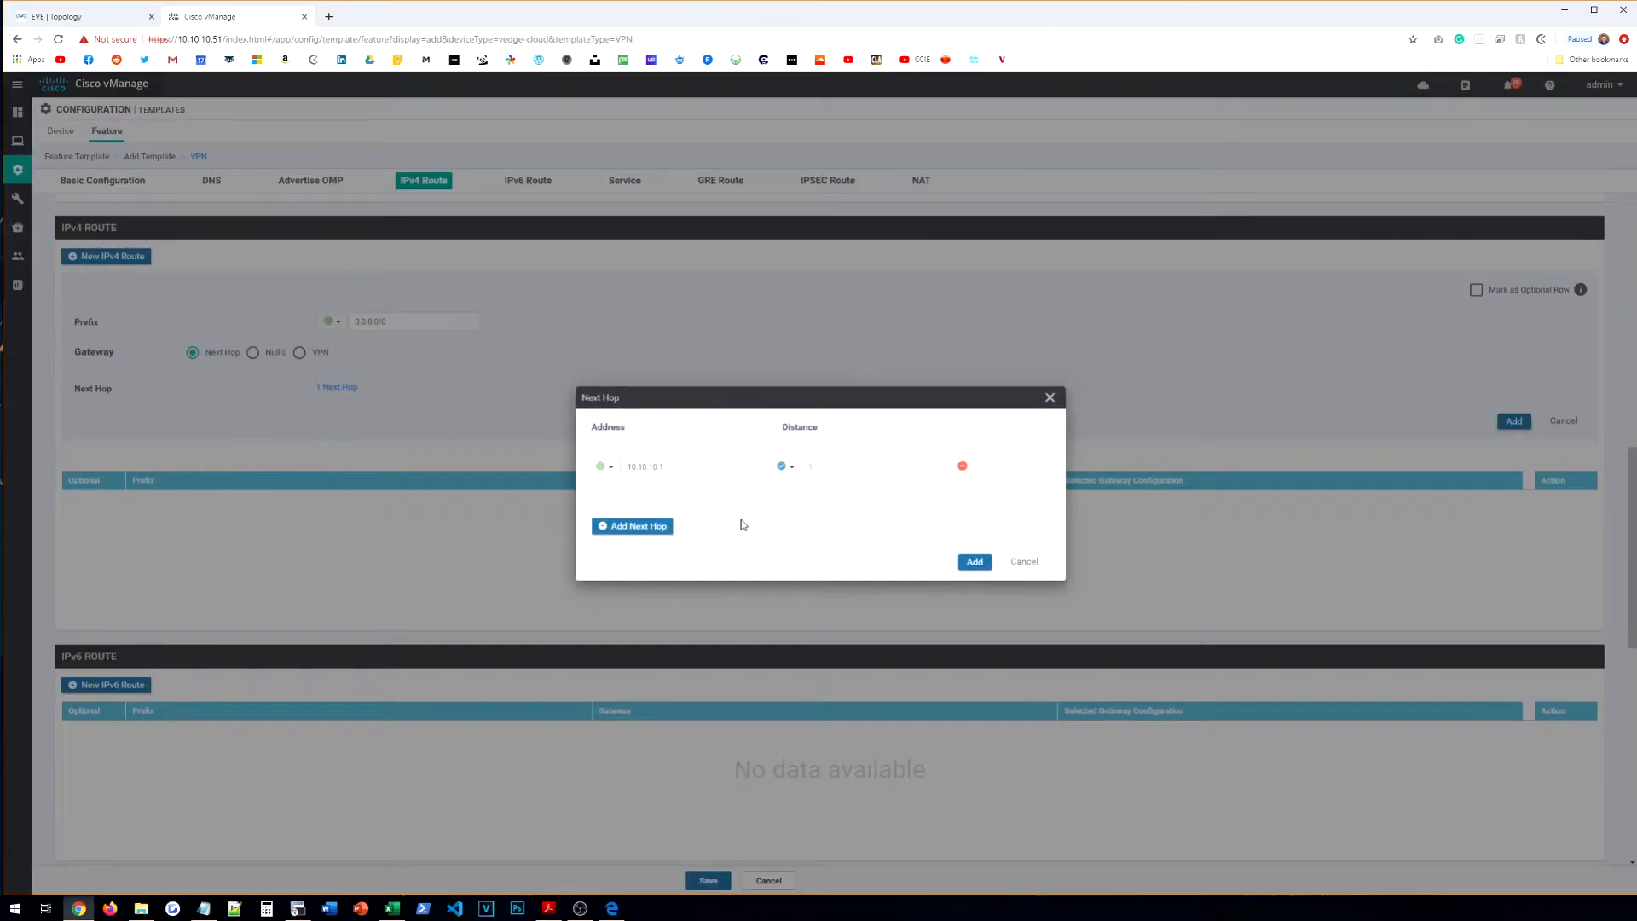
pyautogui.click(974, 562)
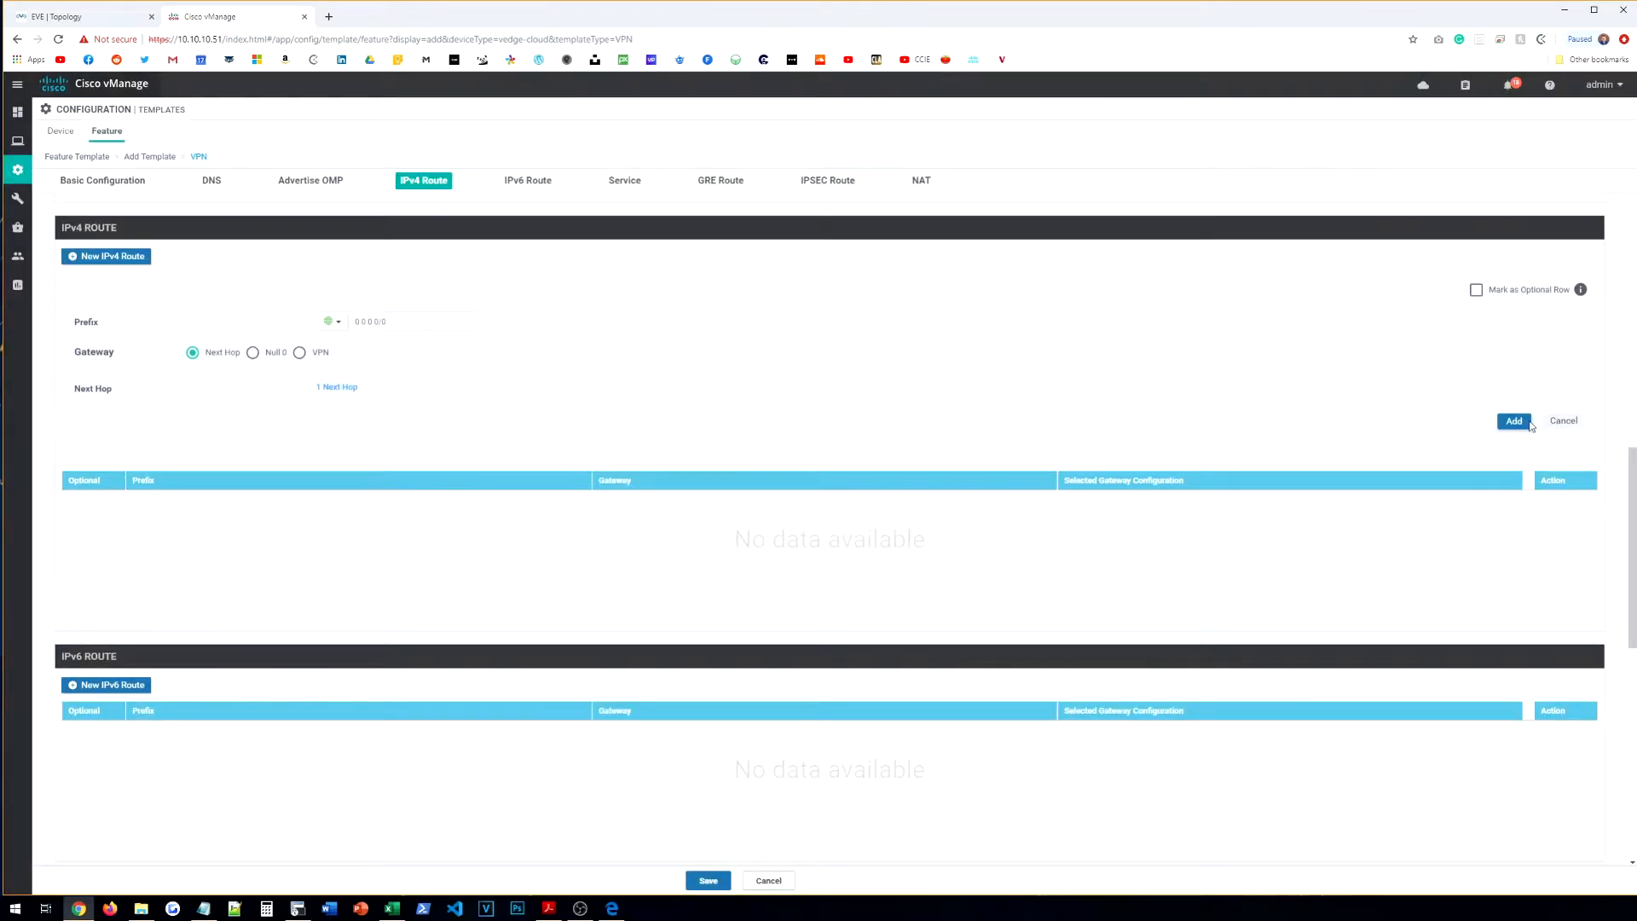
pyautogui.click(1514, 421)
pyautogui.scroll(-5, 803, 460)
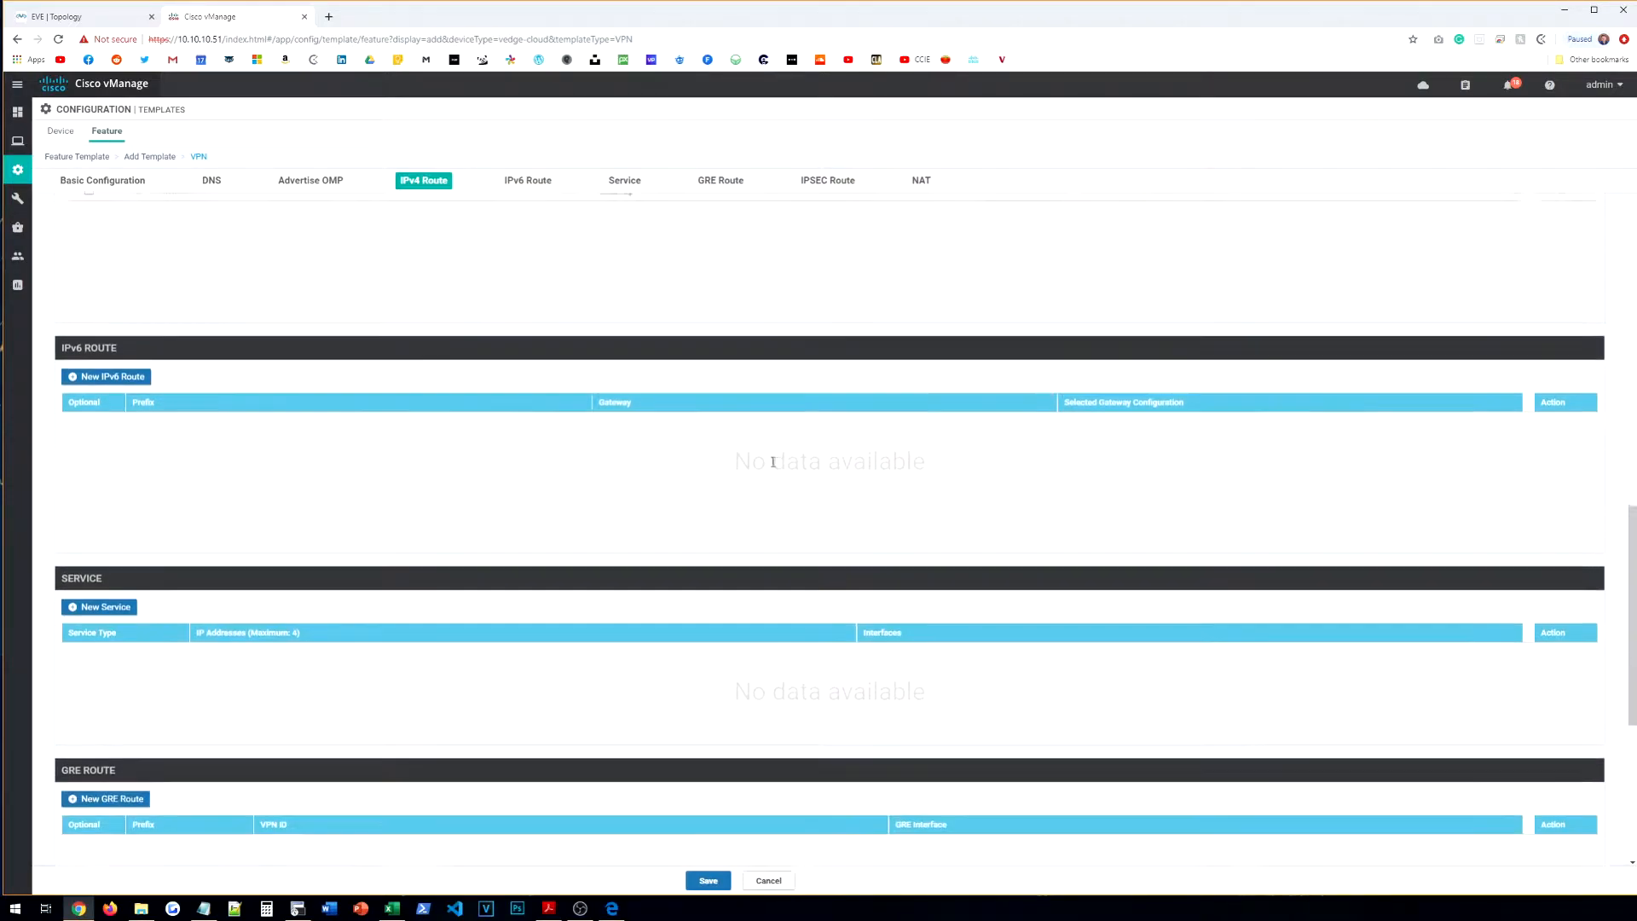
pyautogui.scroll(-3, 804, 467)
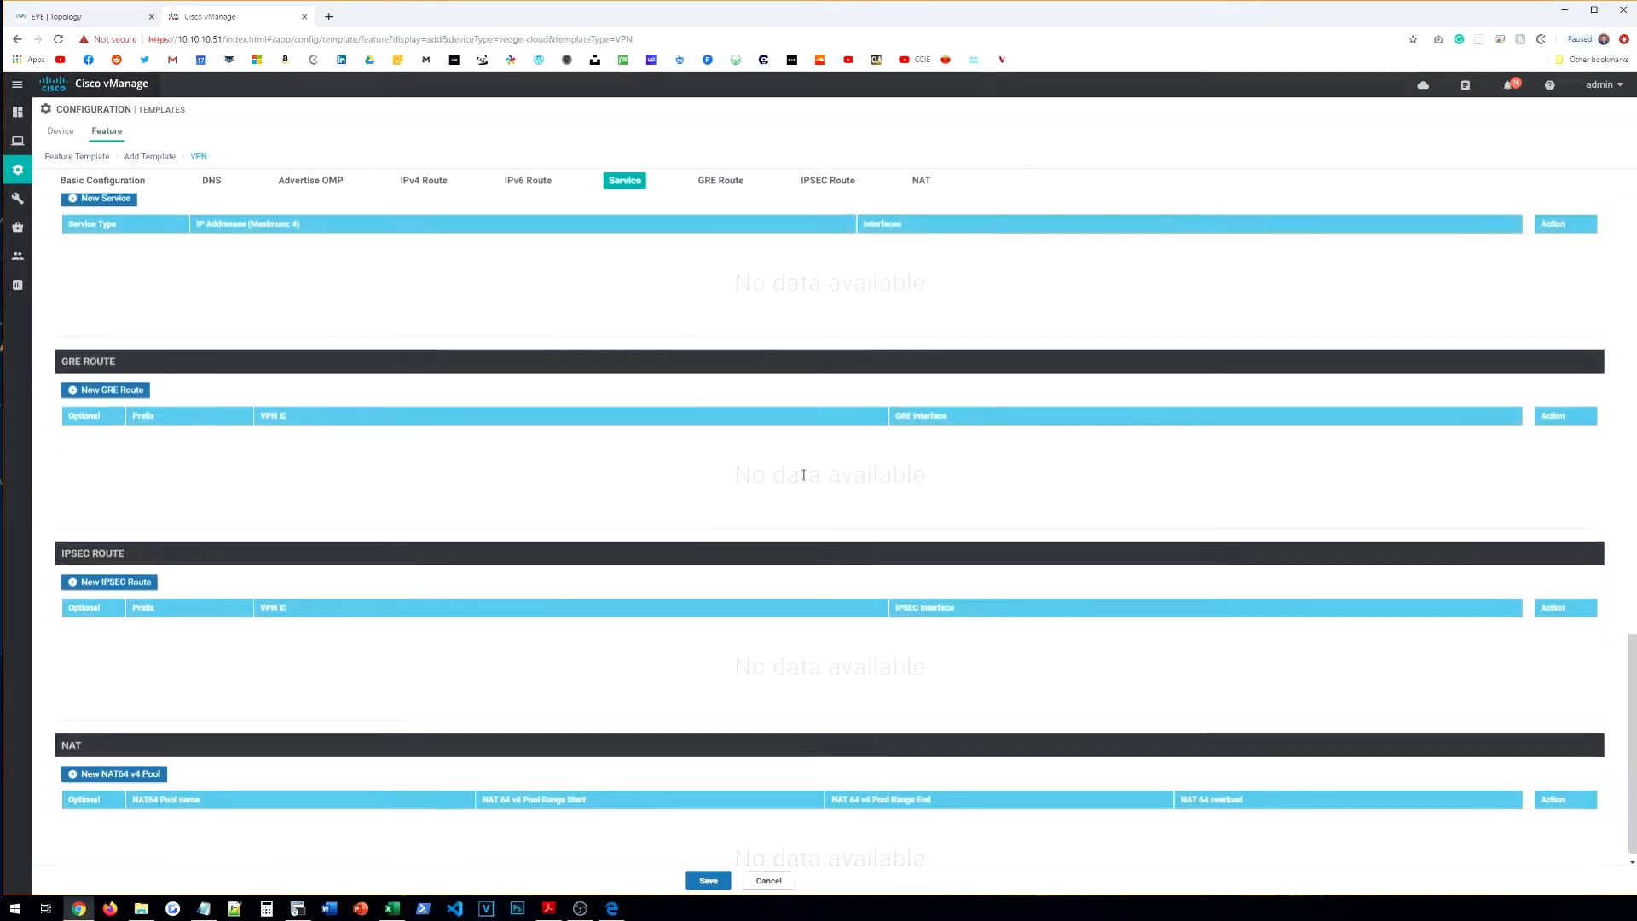
pyautogui.click(713, 884)
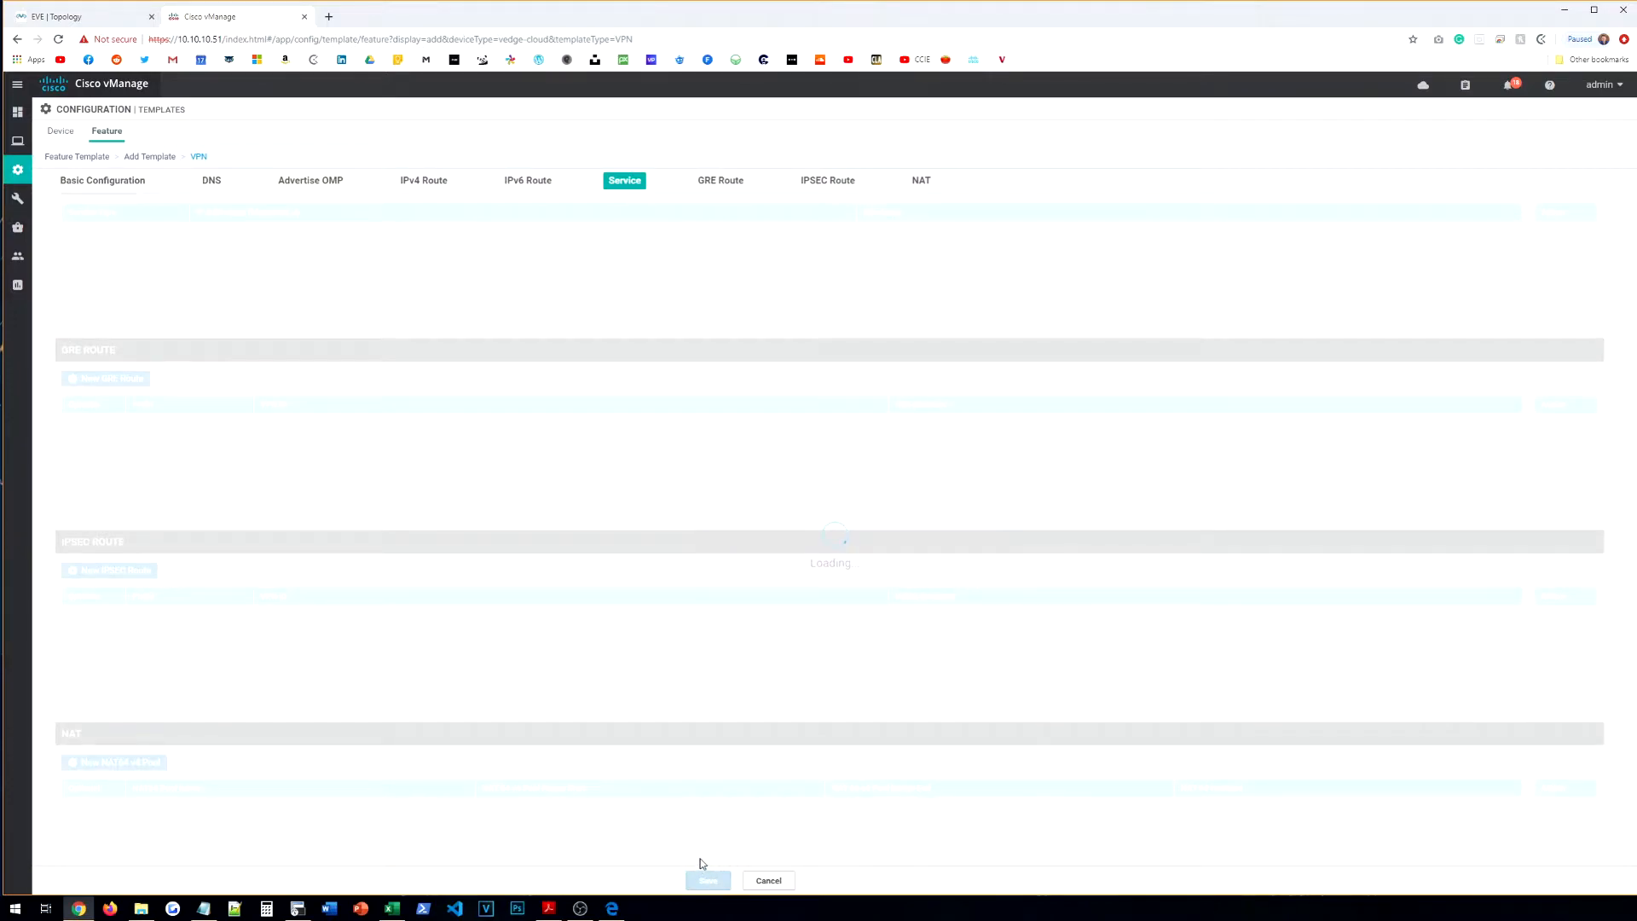
# Step: Start a VPN Interface Ethernet template for vEdge Cloud
pyautogui.click(77, 165)
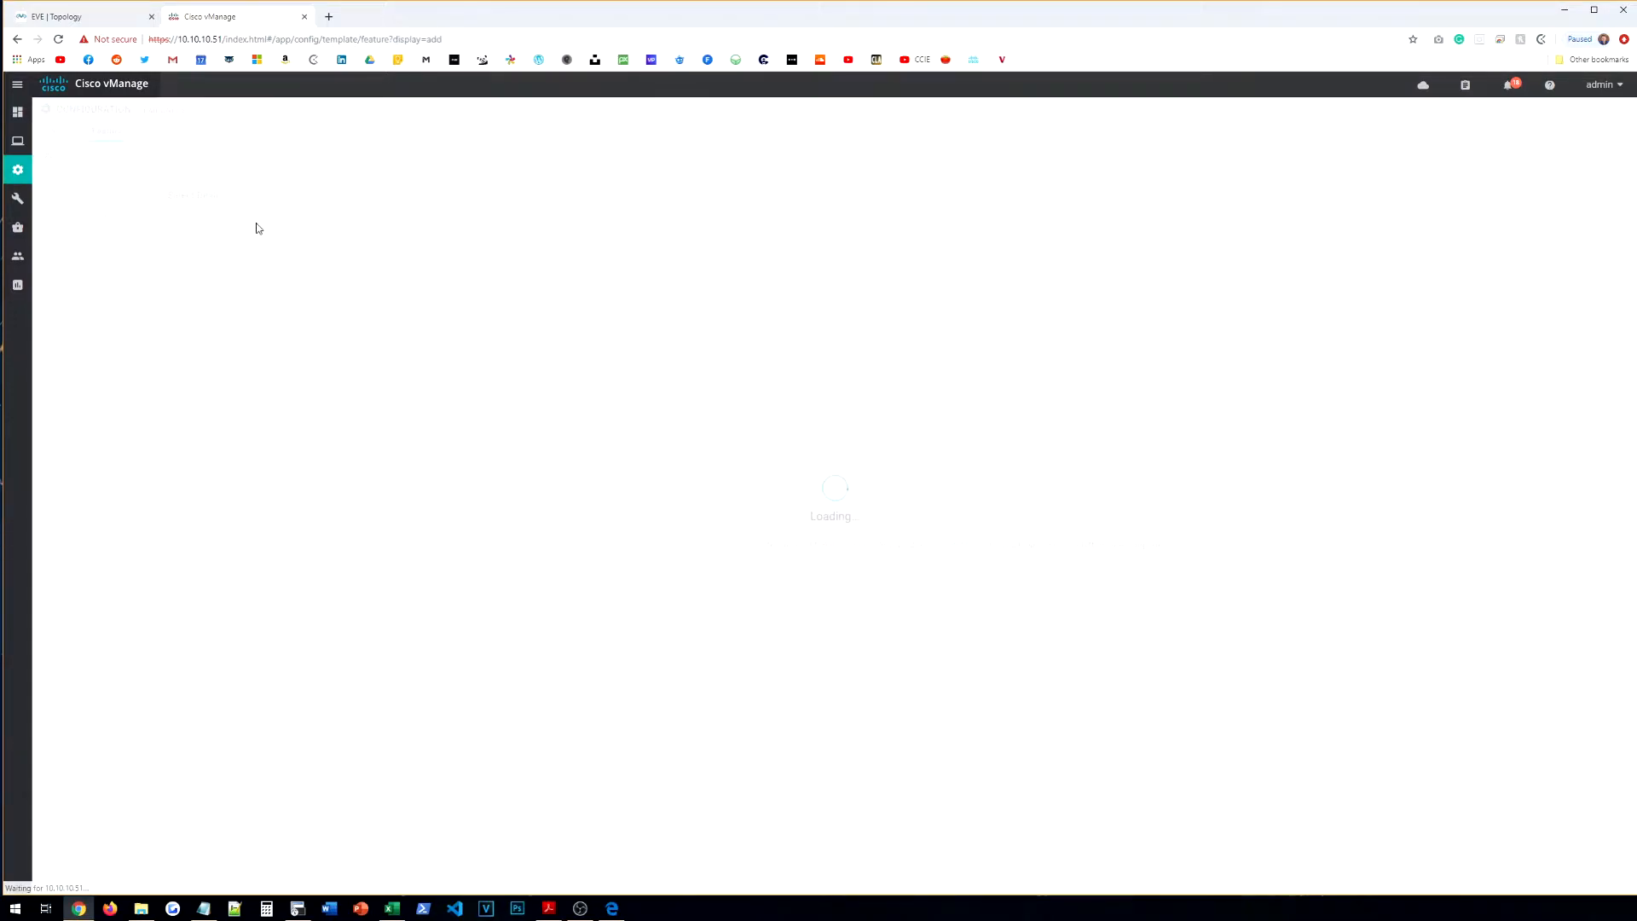
pyautogui.click(188, 217)
pyautogui.write('VED')
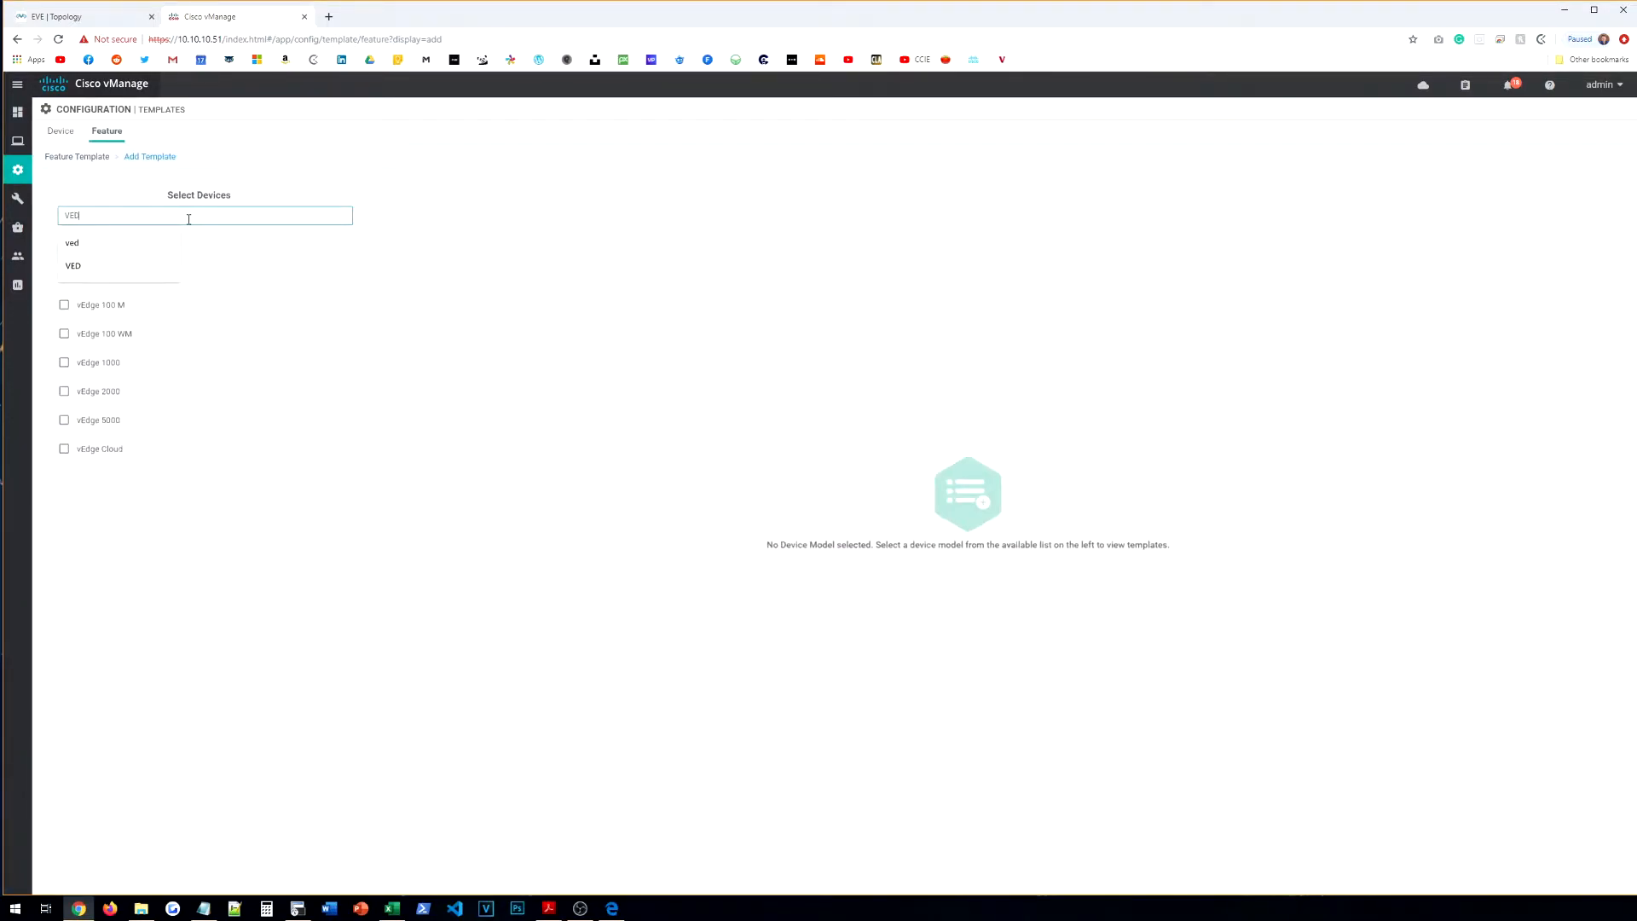
pyautogui.click(106, 449)
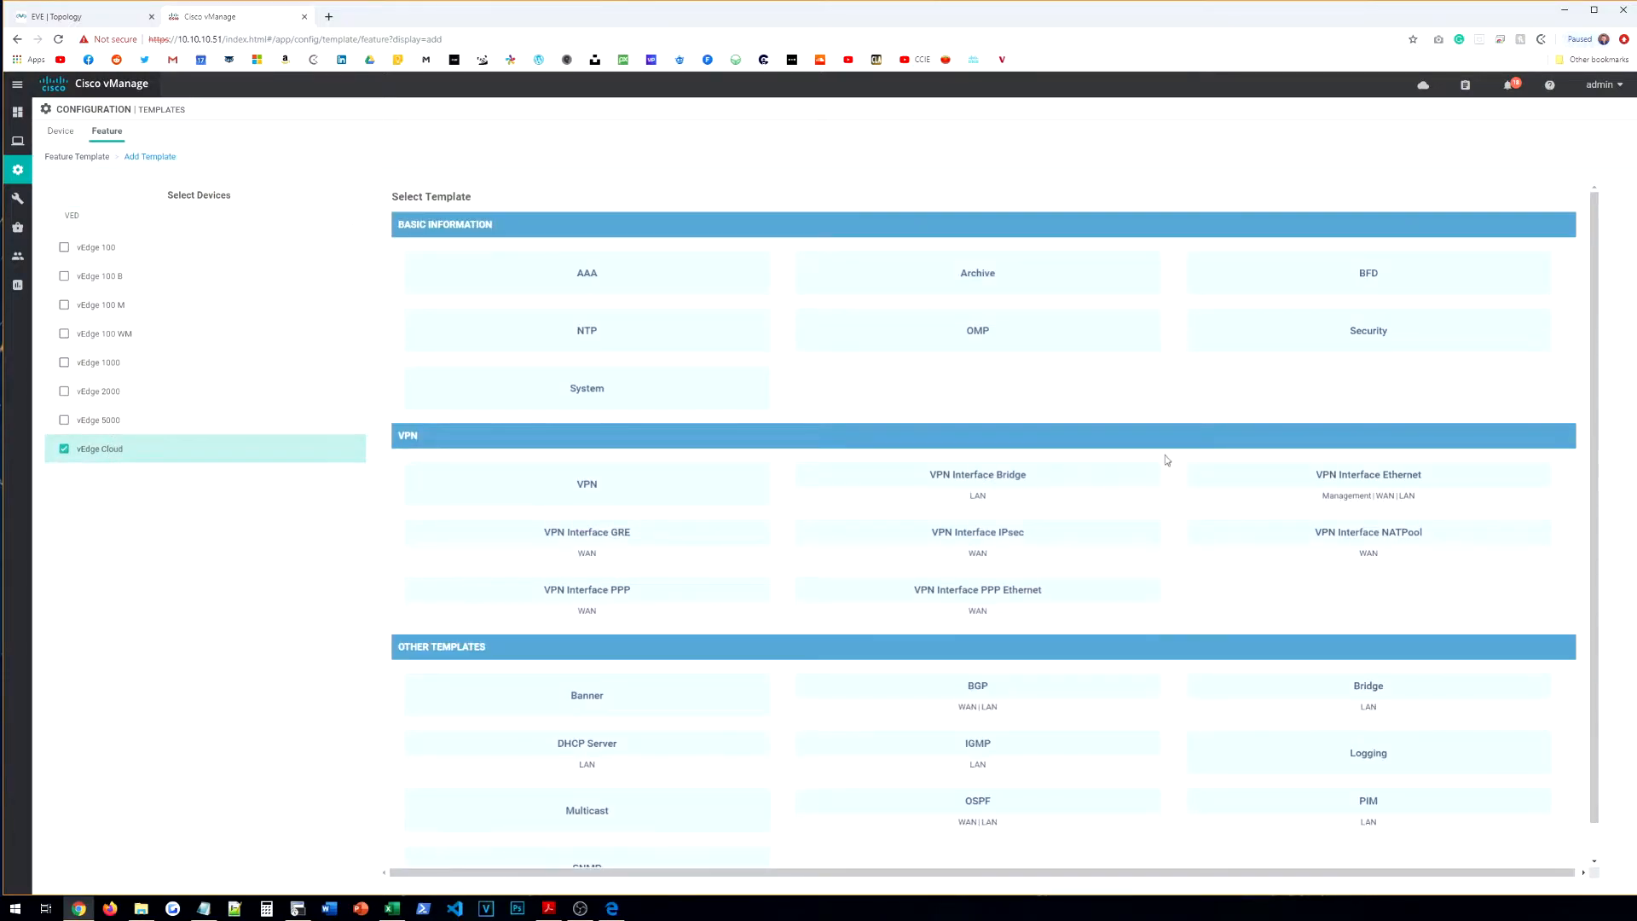
pyautogui.moveTo(1353, 501); pyautogui.dragTo(1347, 474)
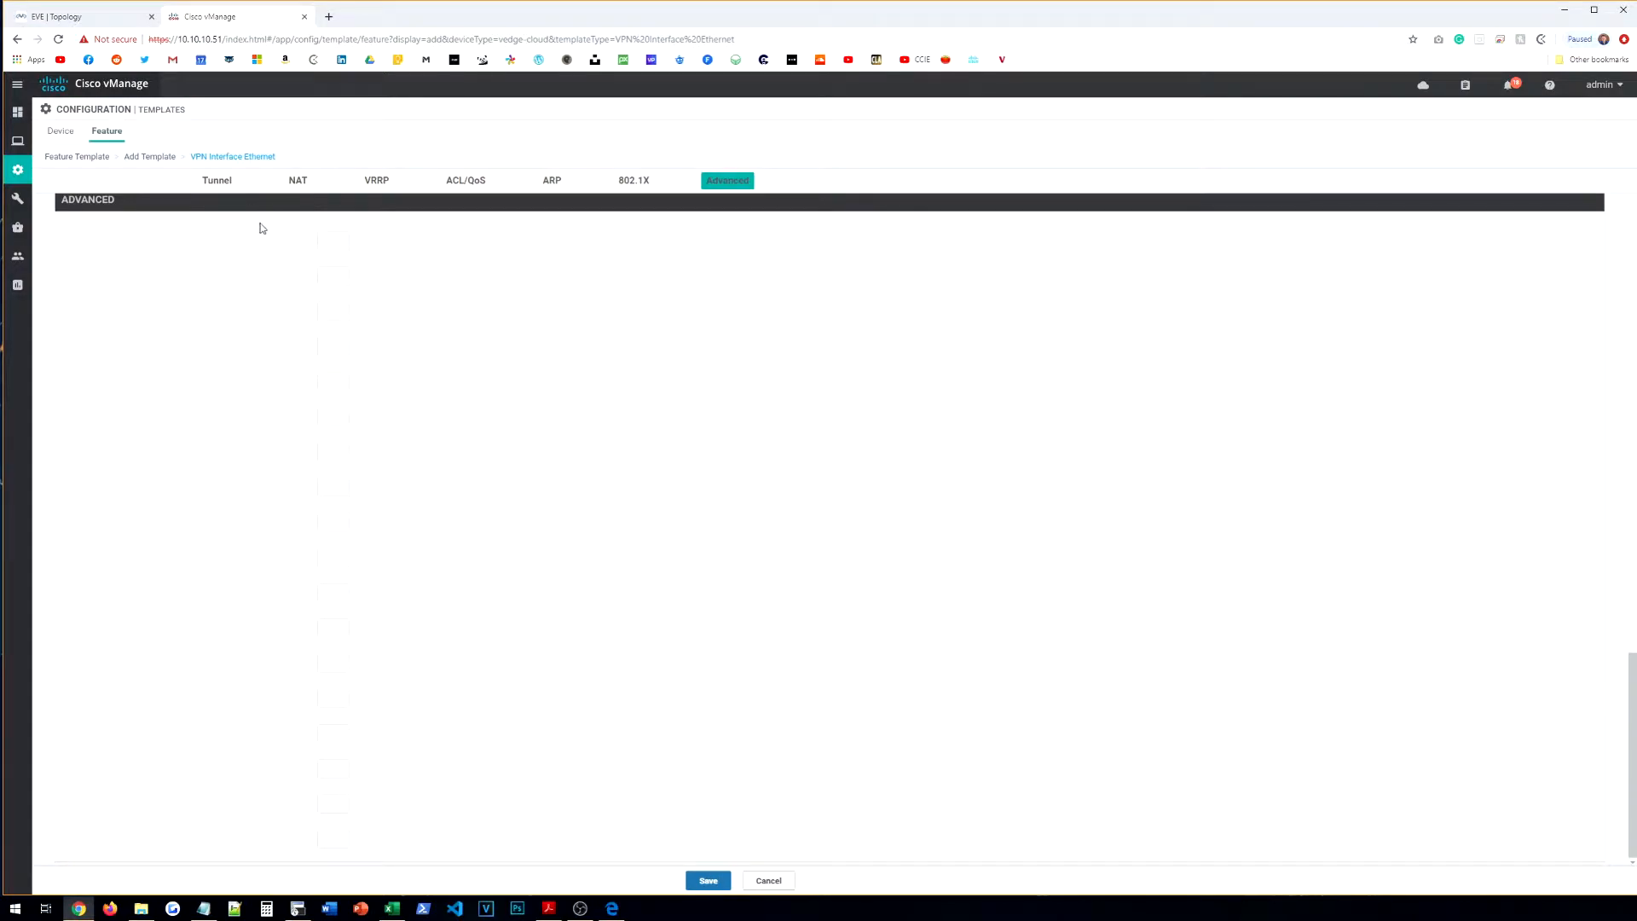
# Step: Name the template VE-BR-VPN-VPN512-INT-ETH0 and reuse the name as its description
pyautogui.click(291, 214)
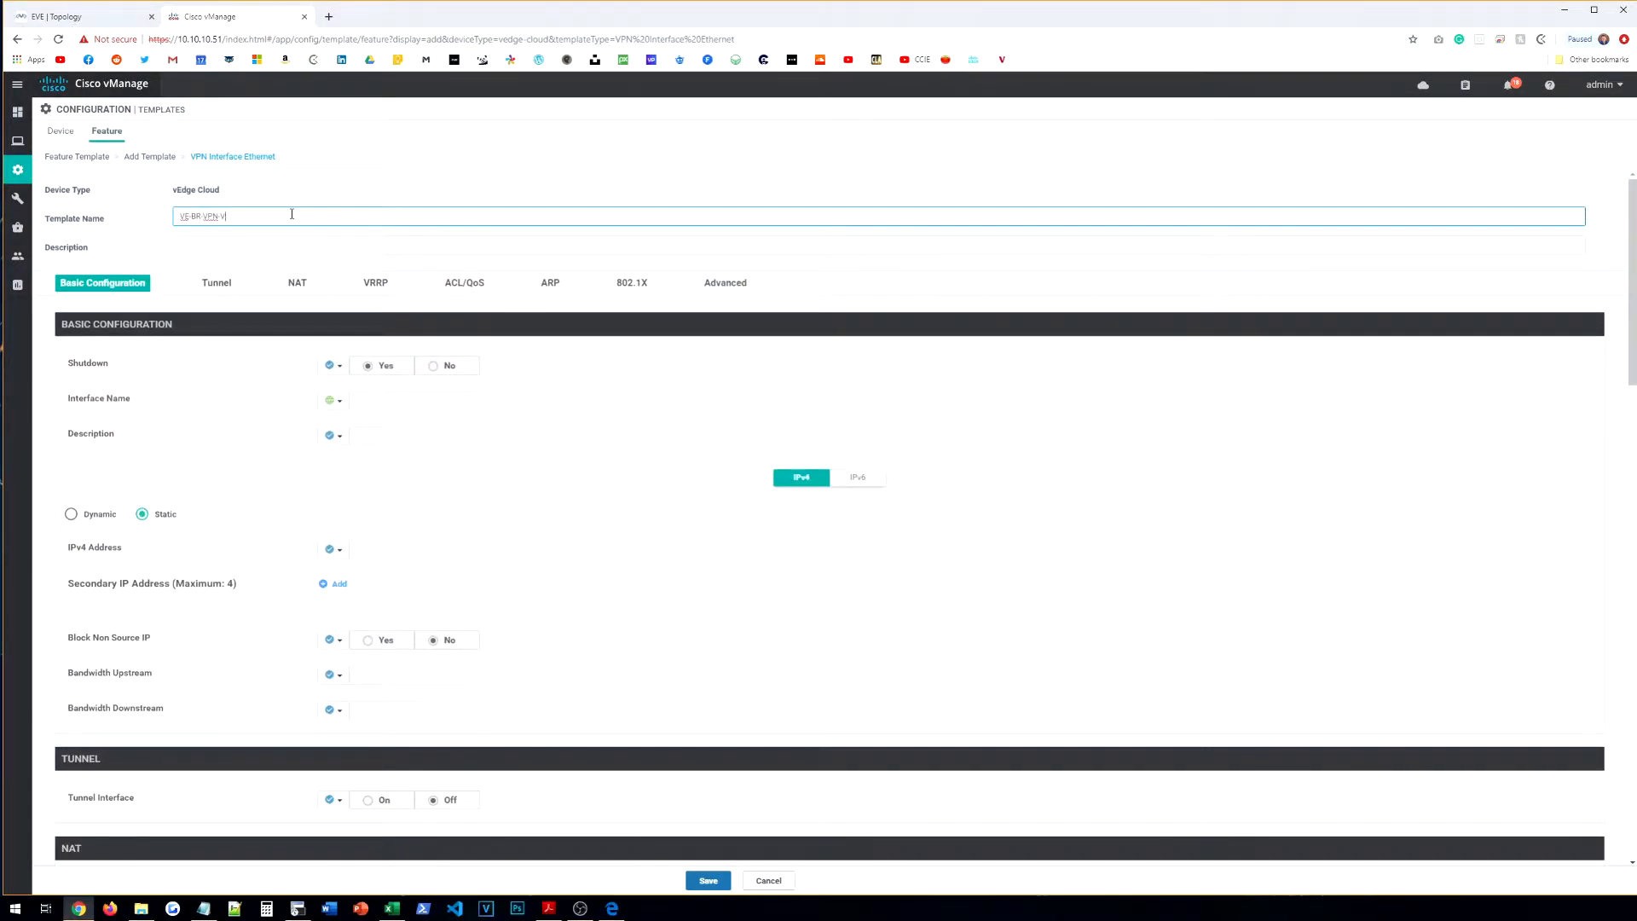
pyautogui.write('VE-BR-VPN-VPN512 IN')
pyautogui.hotkey('ctrl', 'a')
pyautogui.hotkey('ctrl', 'c')
pyautogui.press('Tab')
pyautogui.hotkey('ctrl', 'v')
# Step: Set global Shutdown No, interface eth0 and description OOB_MGMT
pyautogui.scroll(-2, 355, 272)
pyautogui.click(338, 217)
pyautogui.click(348, 234)
pyautogui.click(433, 213)
pyautogui.click(383, 250)
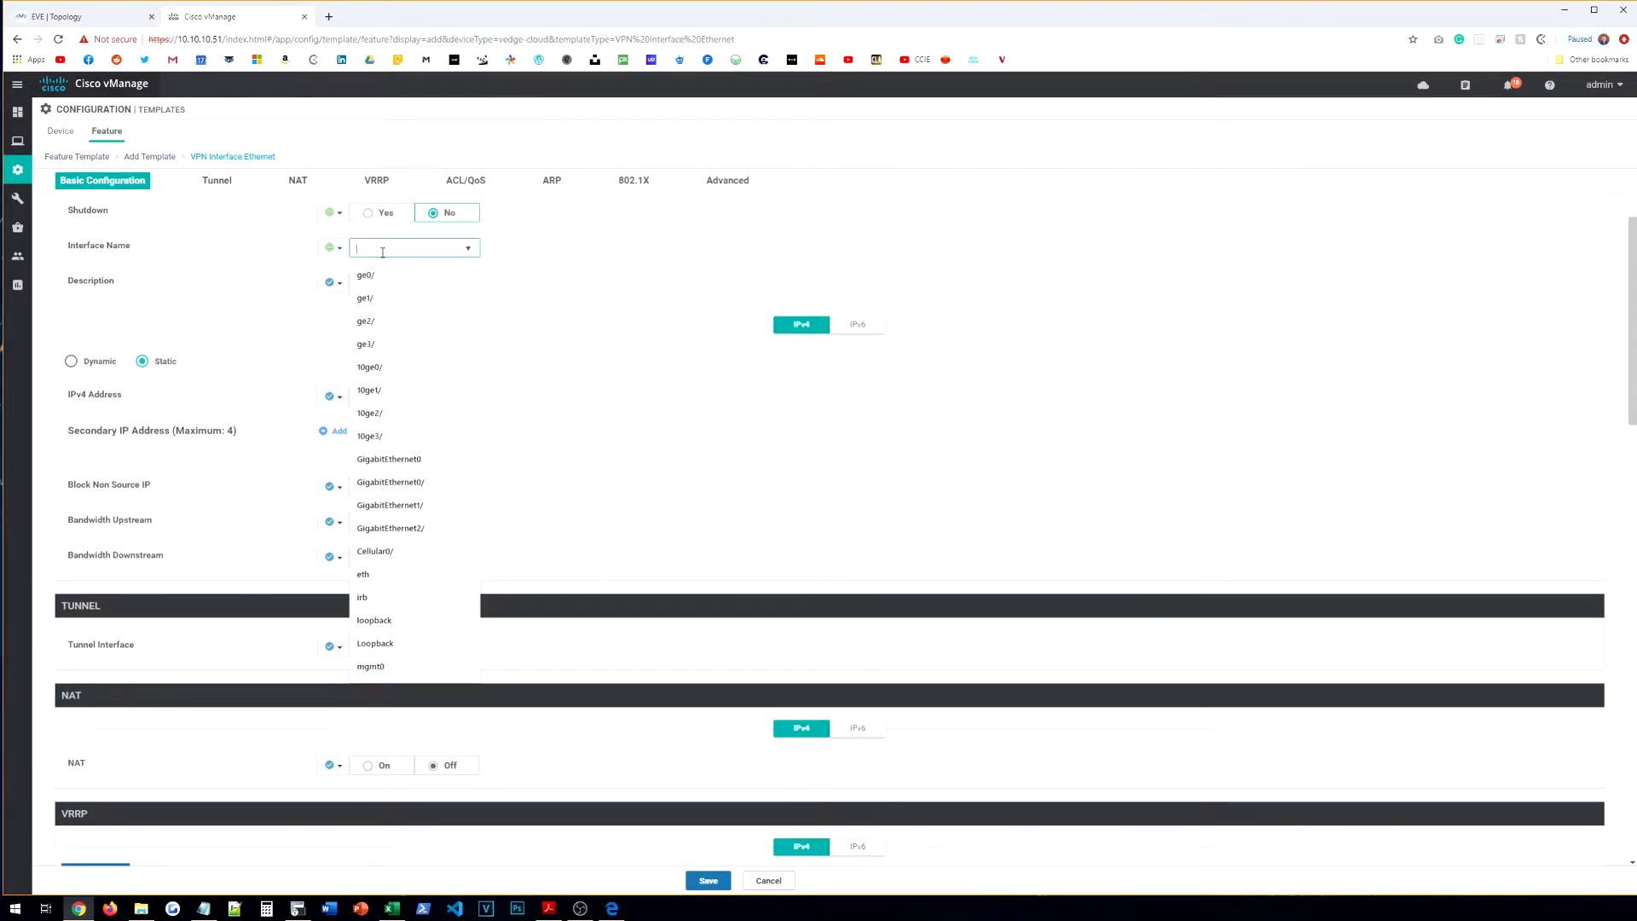
pyautogui.write('eth0')
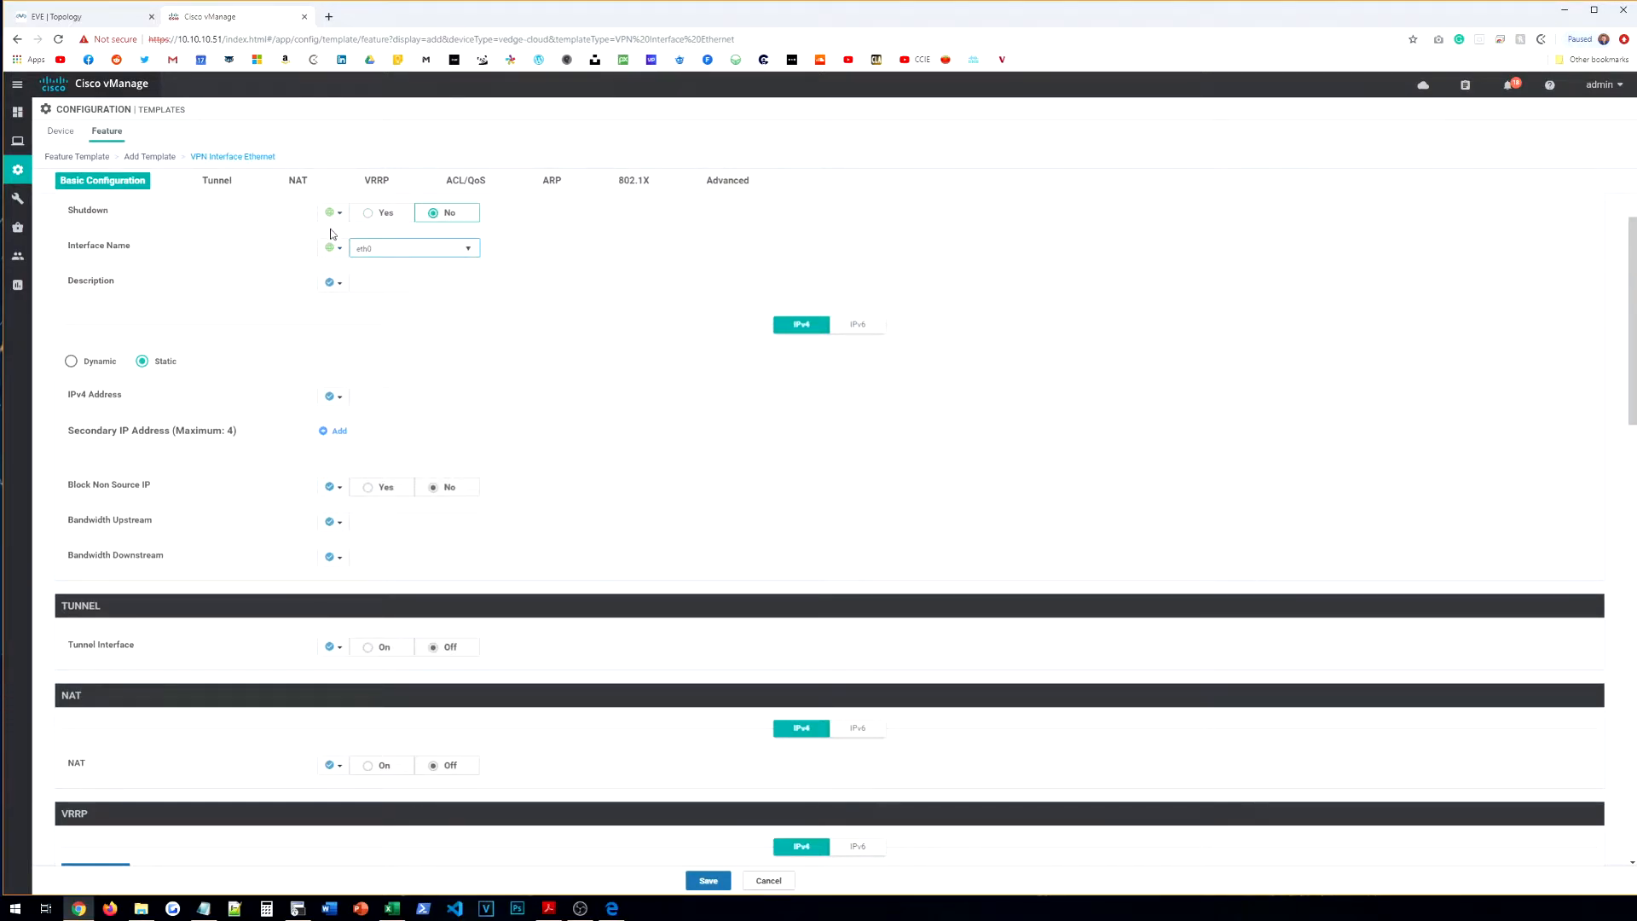
pyautogui.click(89, 19)
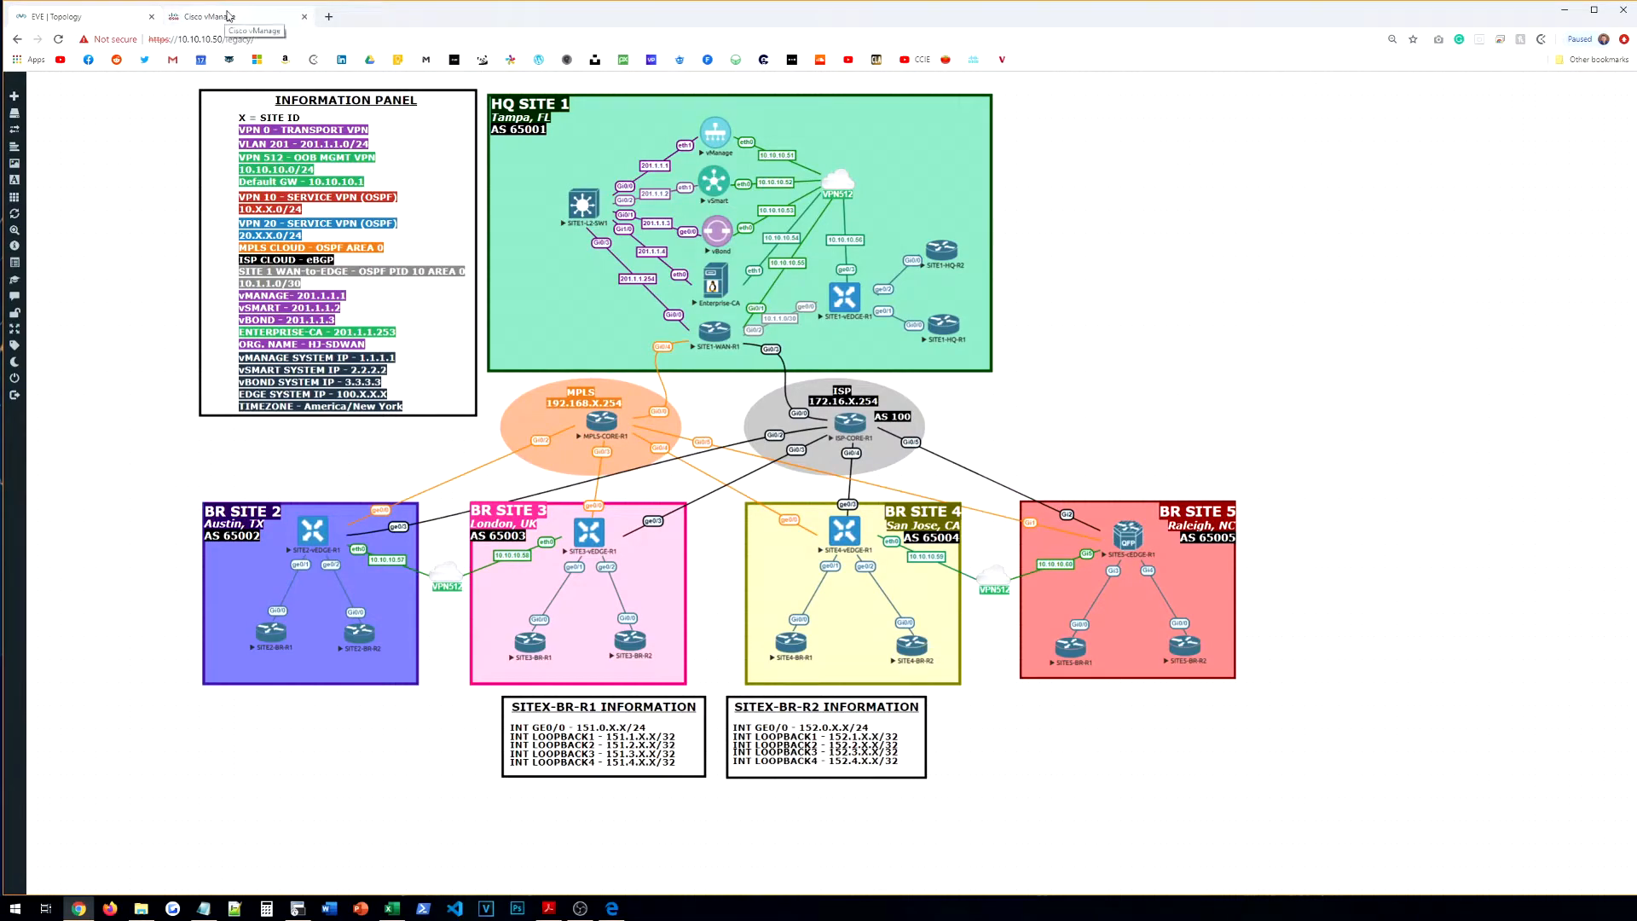
pyautogui.click(228, 16)
pyautogui.click(332, 283)
pyautogui.click(351, 304)
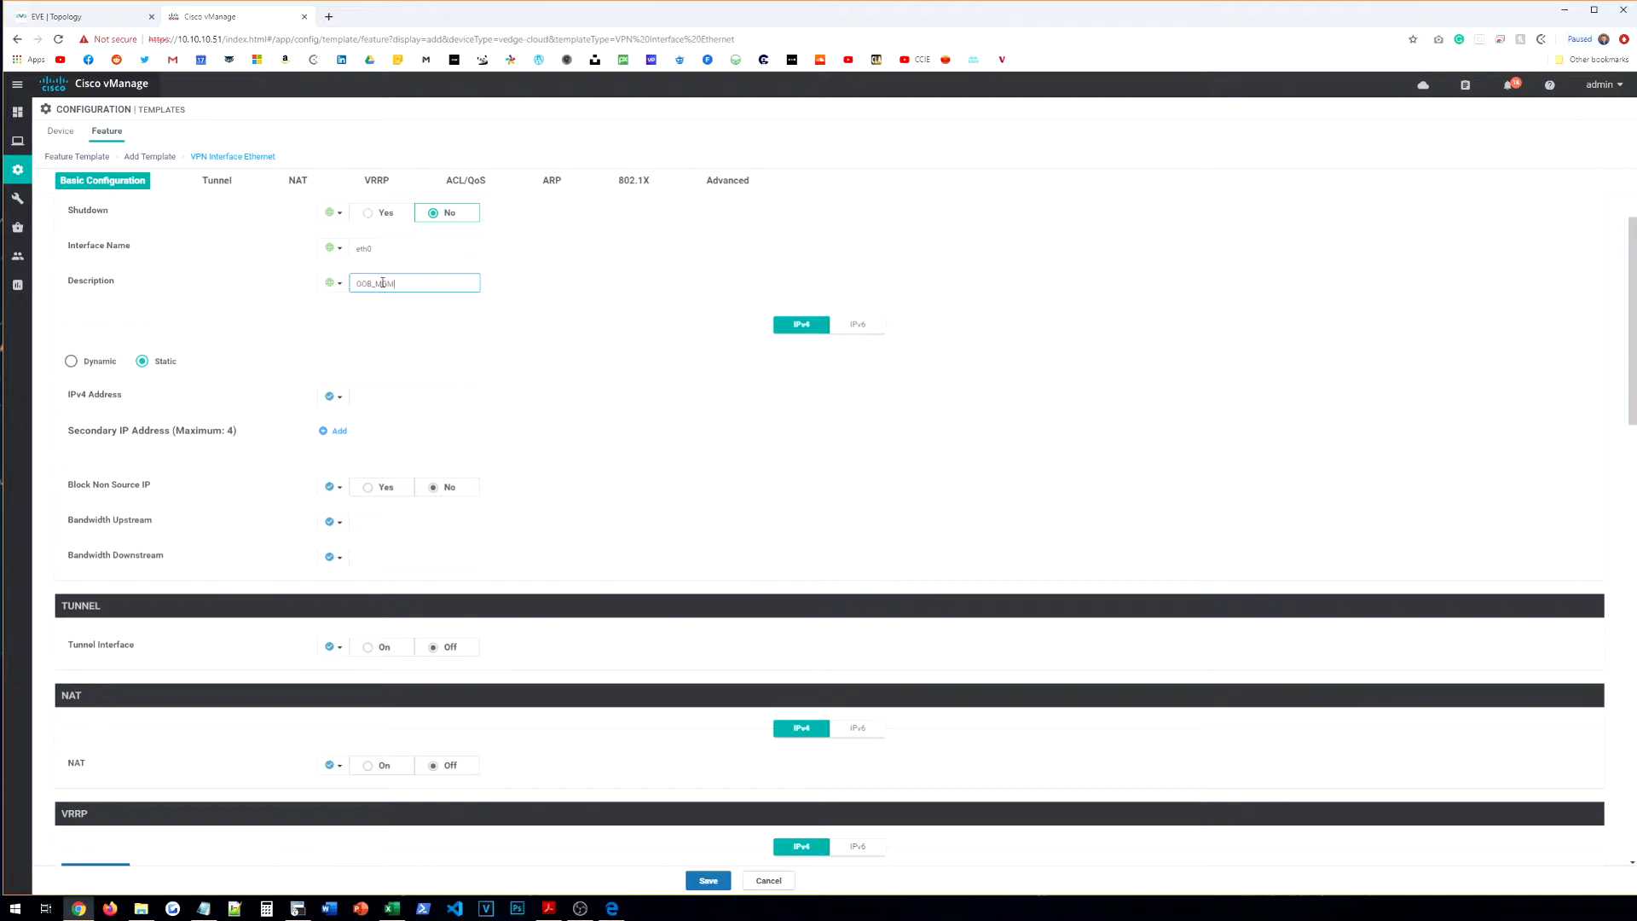
pyautogui.click(410, 323)
# Step: Make the IPv4 address device specific with a VPN512 key and save
pyautogui.click(333, 397)
pyautogui.moveTo(367, 437)
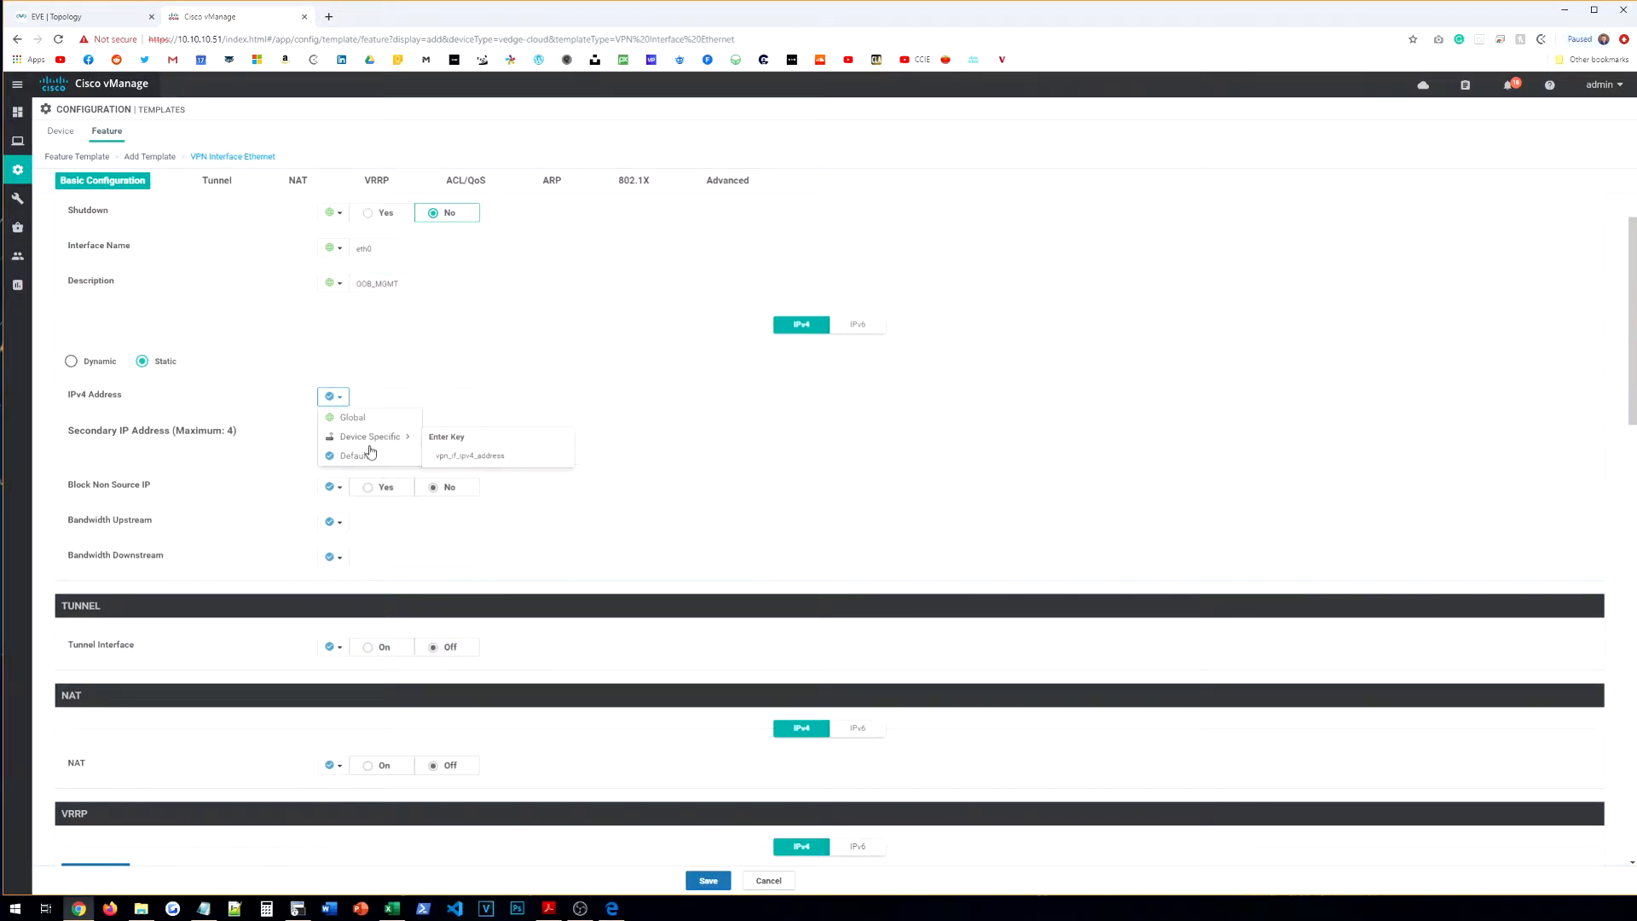
pyautogui.click(498, 458)
pyautogui.write('VPN512-ETH0-IPADDR]')
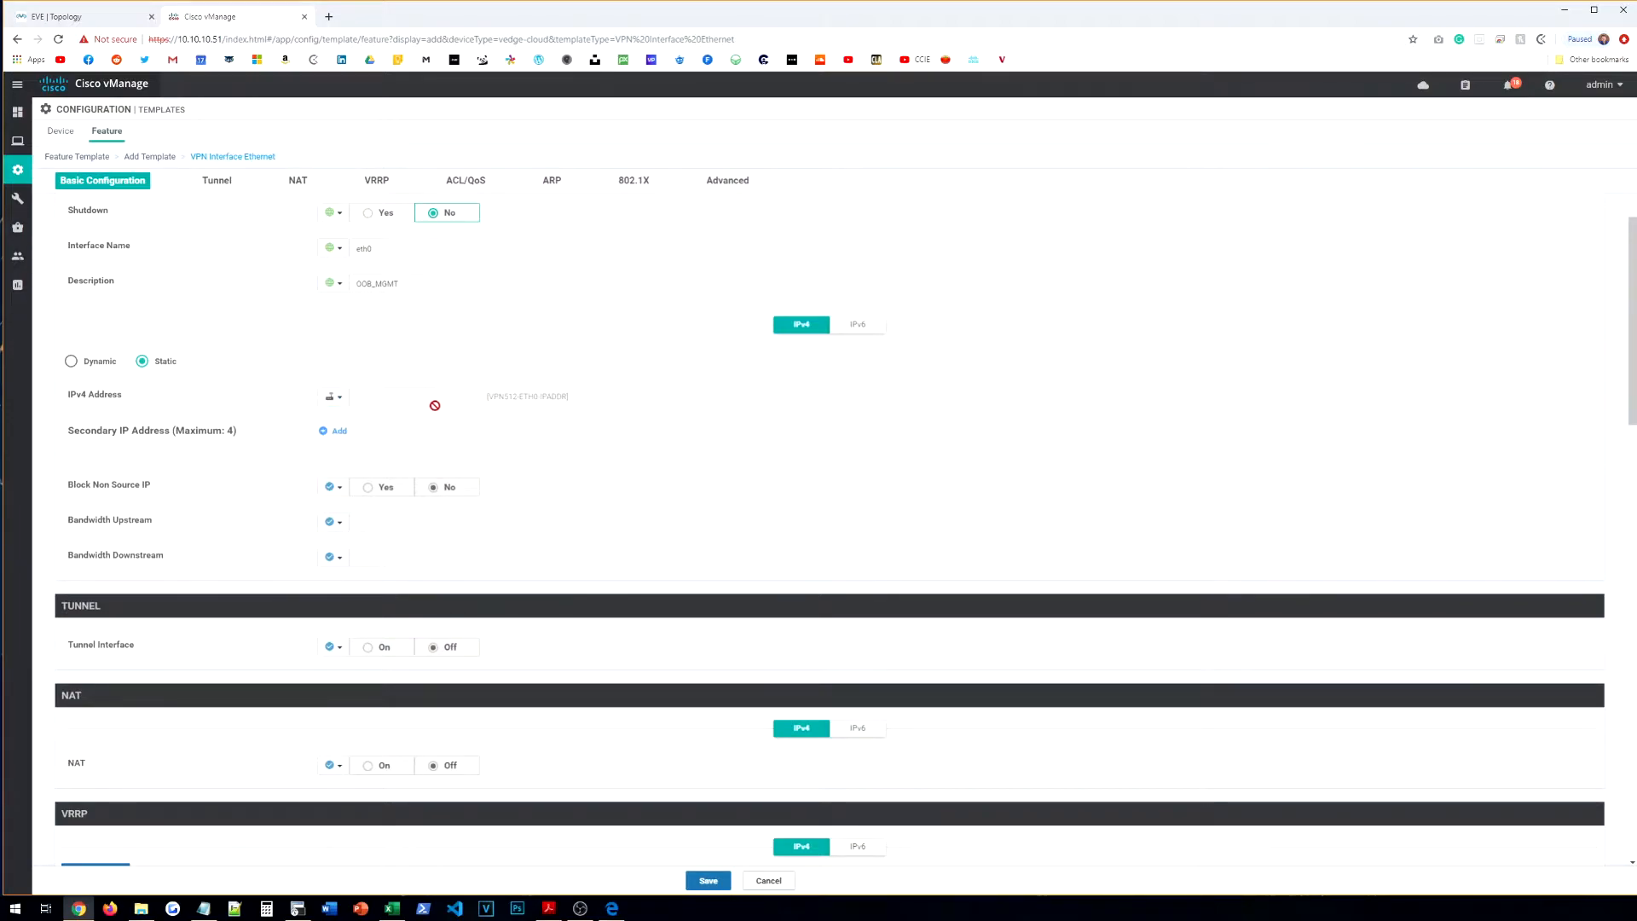
pyautogui.scroll(-1, 438, 462)
pyautogui.scroll(-3, 438, 462)
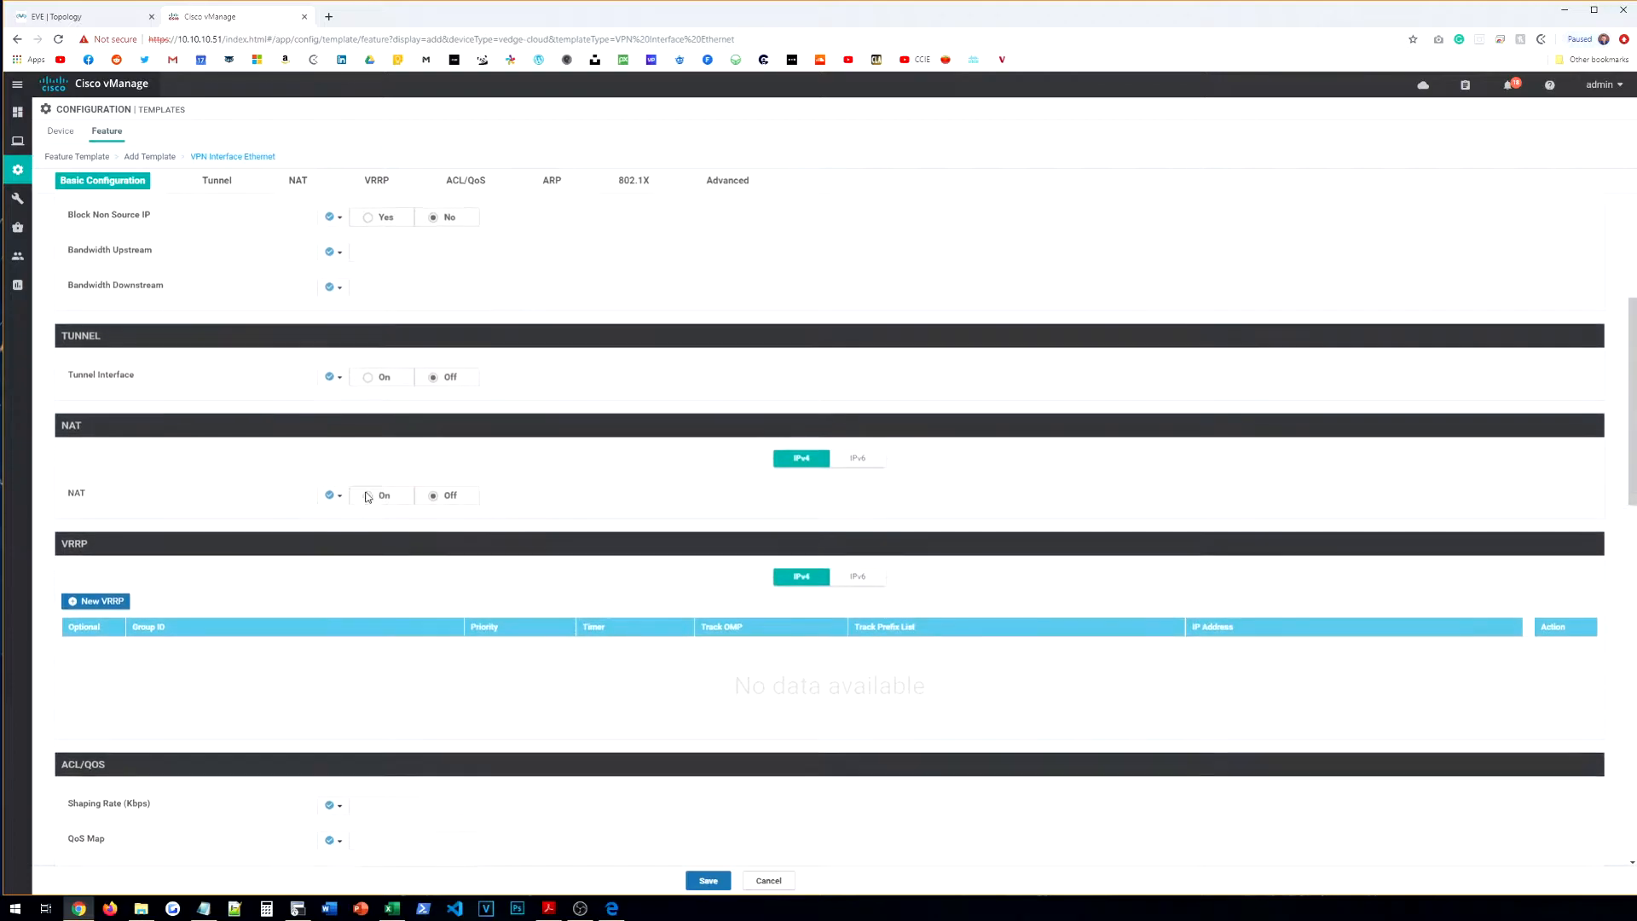
pyautogui.scroll(-3, 597, 554)
pyautogui.click(708, 880)
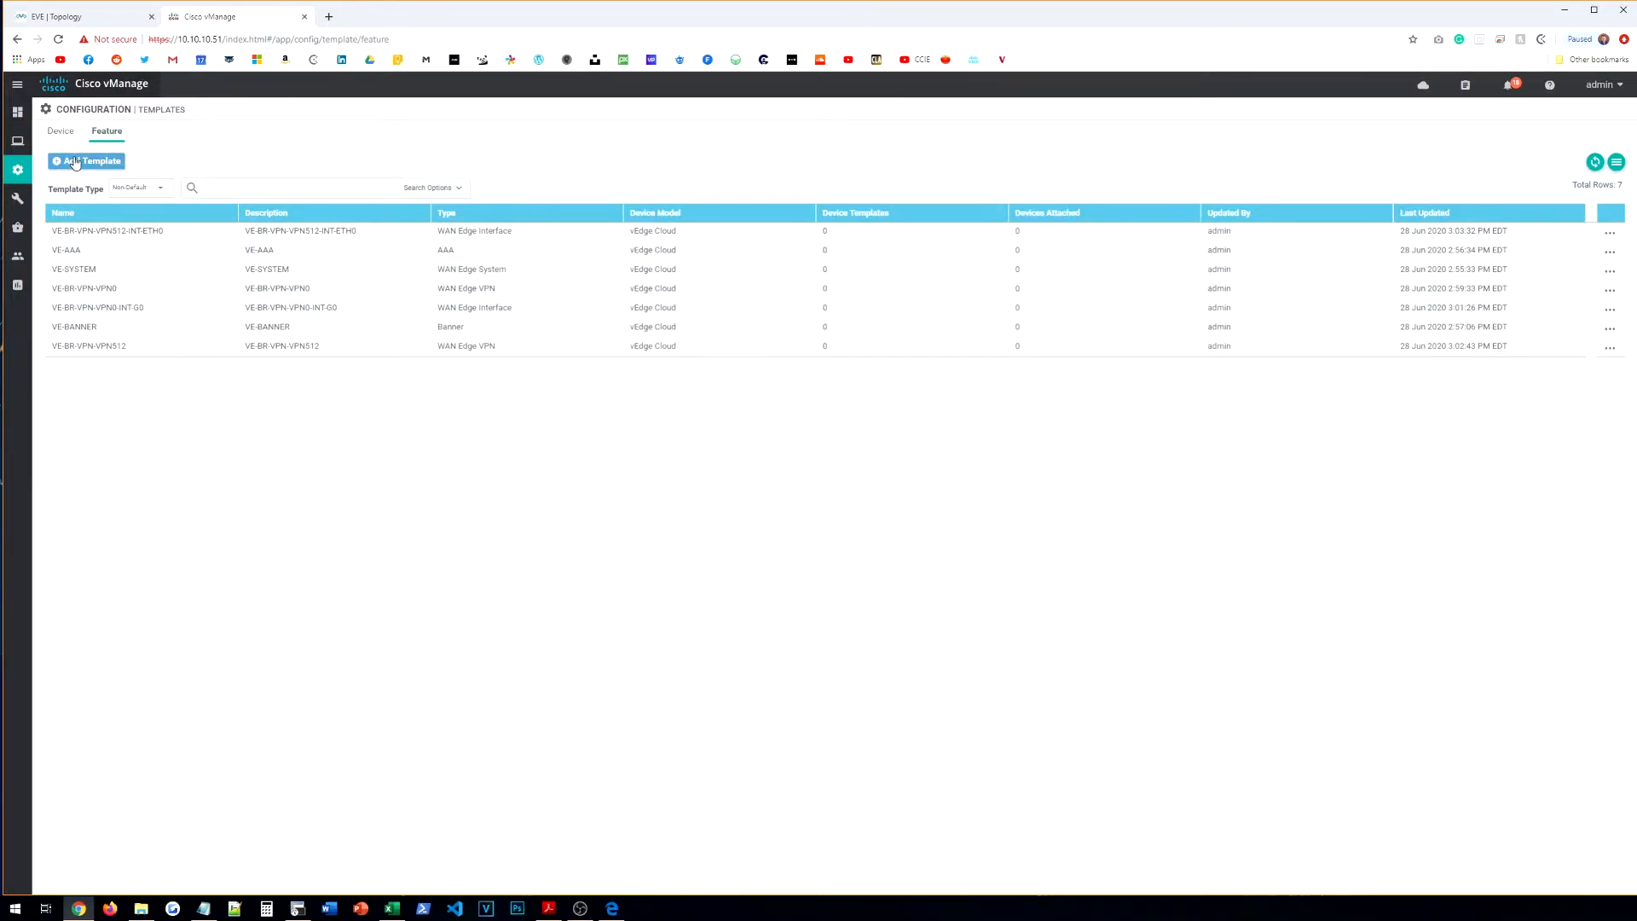
# Step: Sort templates by name, review the EVE topology, then begin another feature template
pyautogui.click(93, 216)
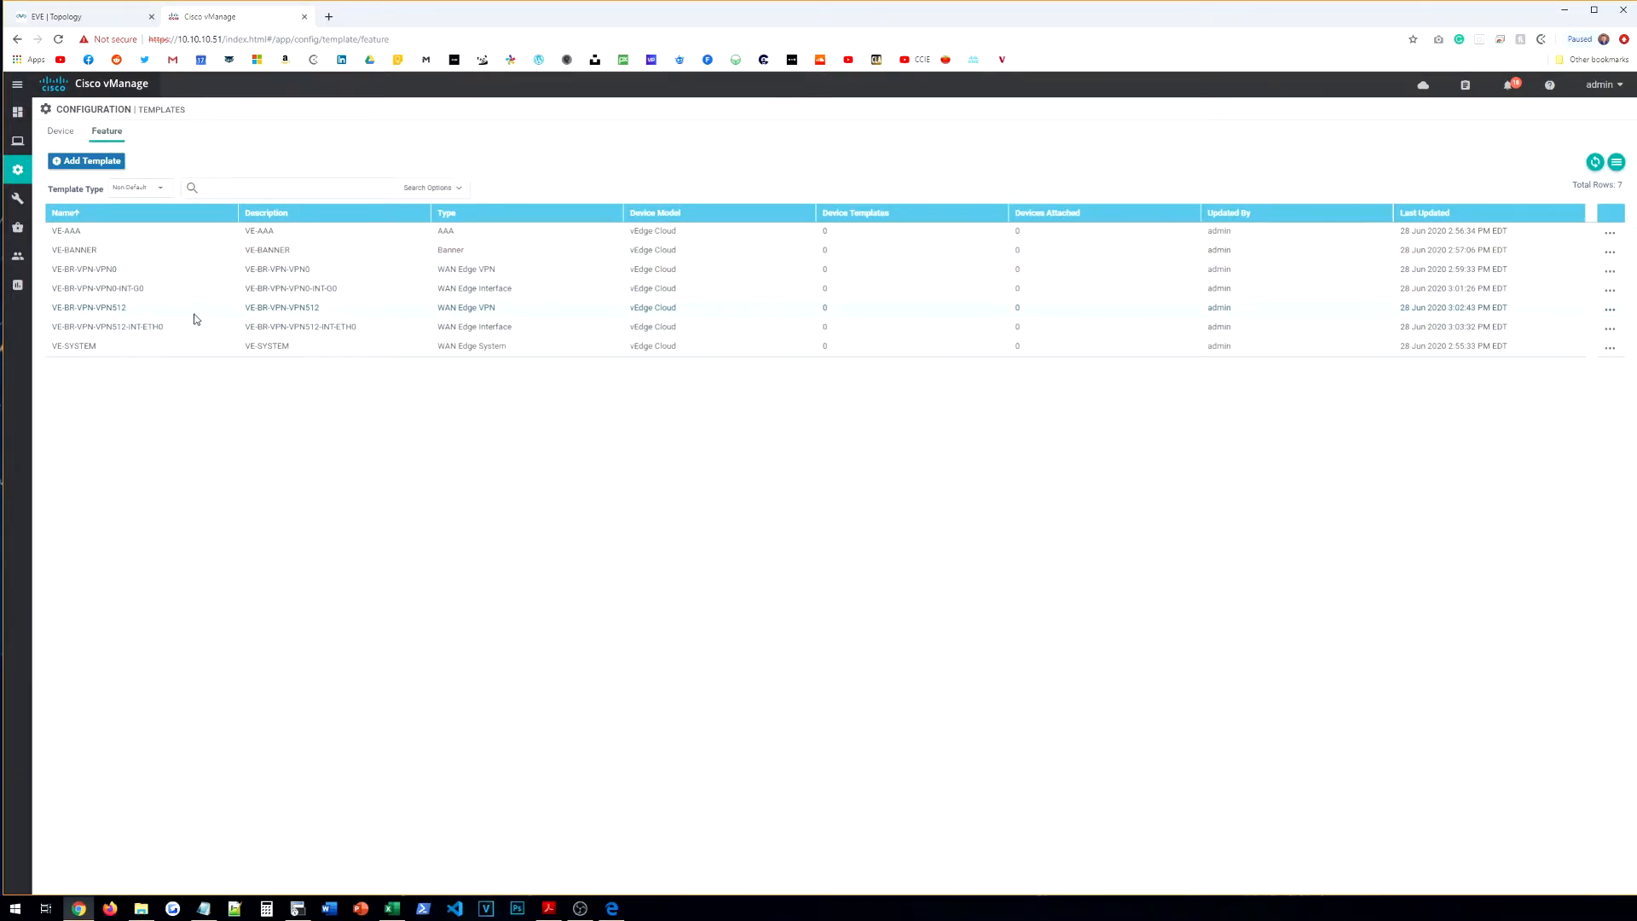
pyautogui.click(81, 19)
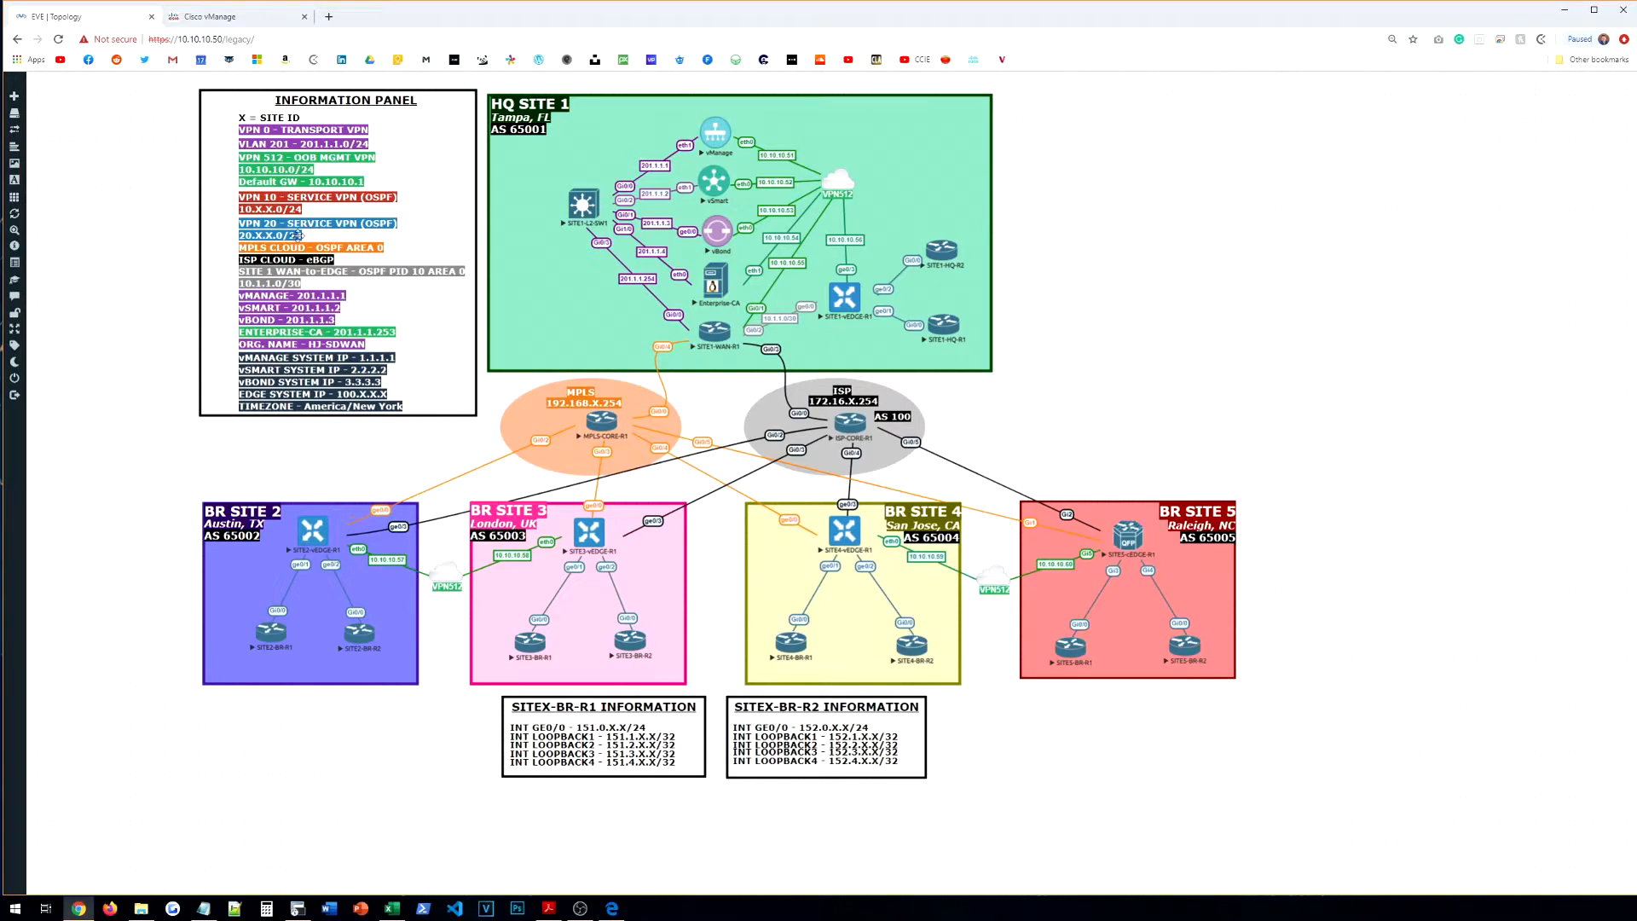
pyautogui.click(256, 17)
pyautogui.click(111, 162)
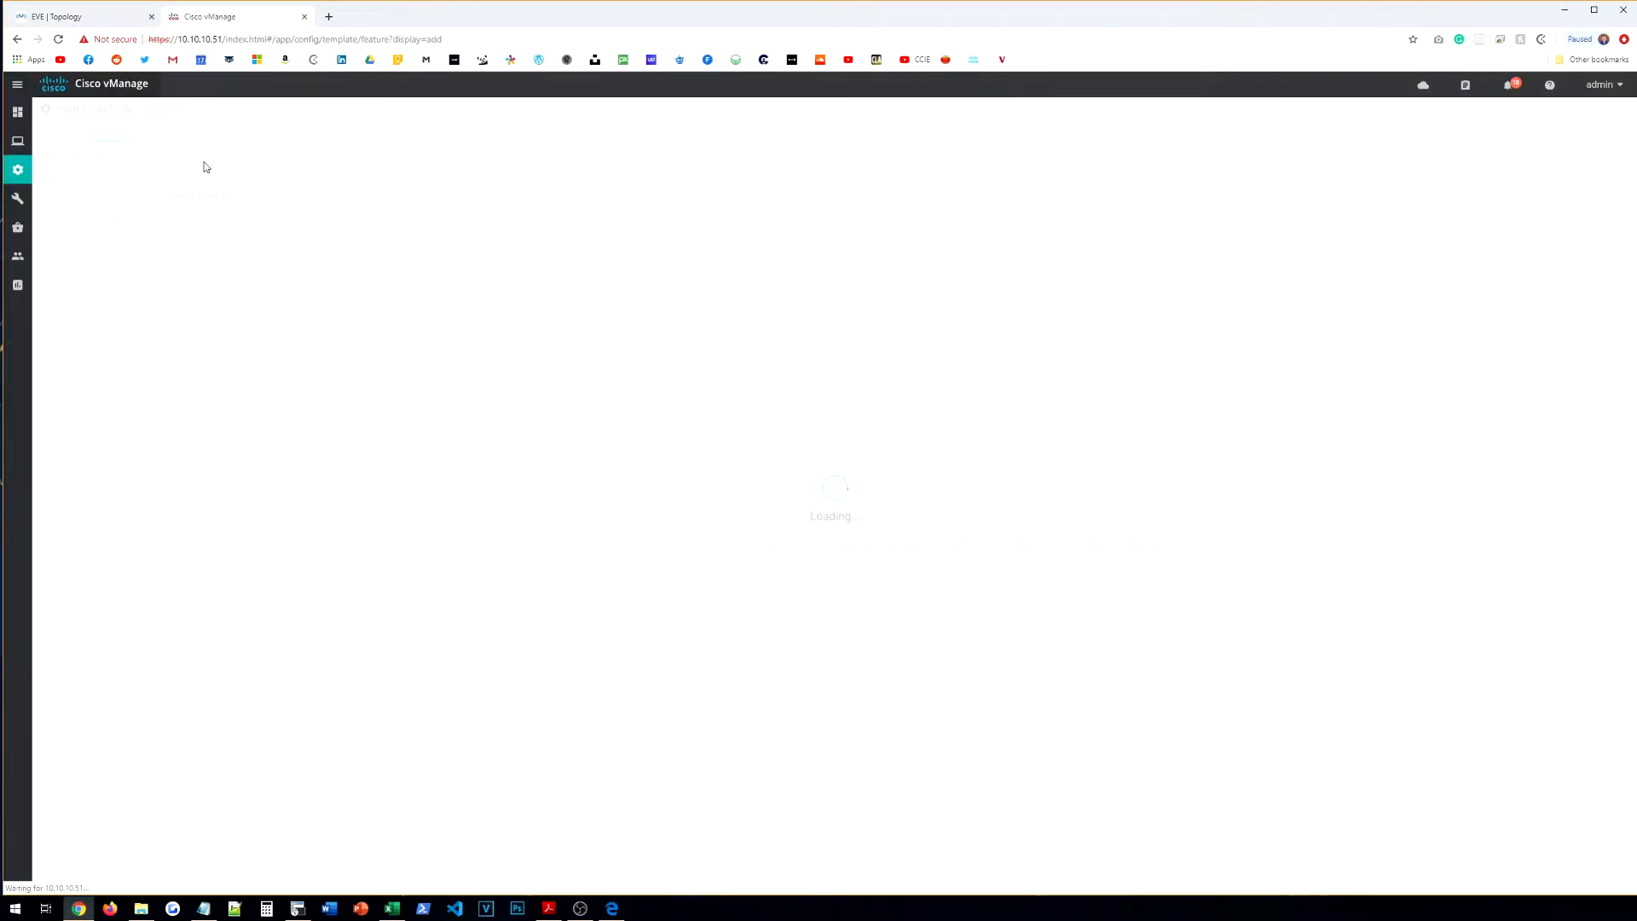
# Step: Filter to vEdge models, pick vEdge Cloud and open a blank VPN template form
pyautogui.click(229, 217)
pyautogui.click(72, 265)
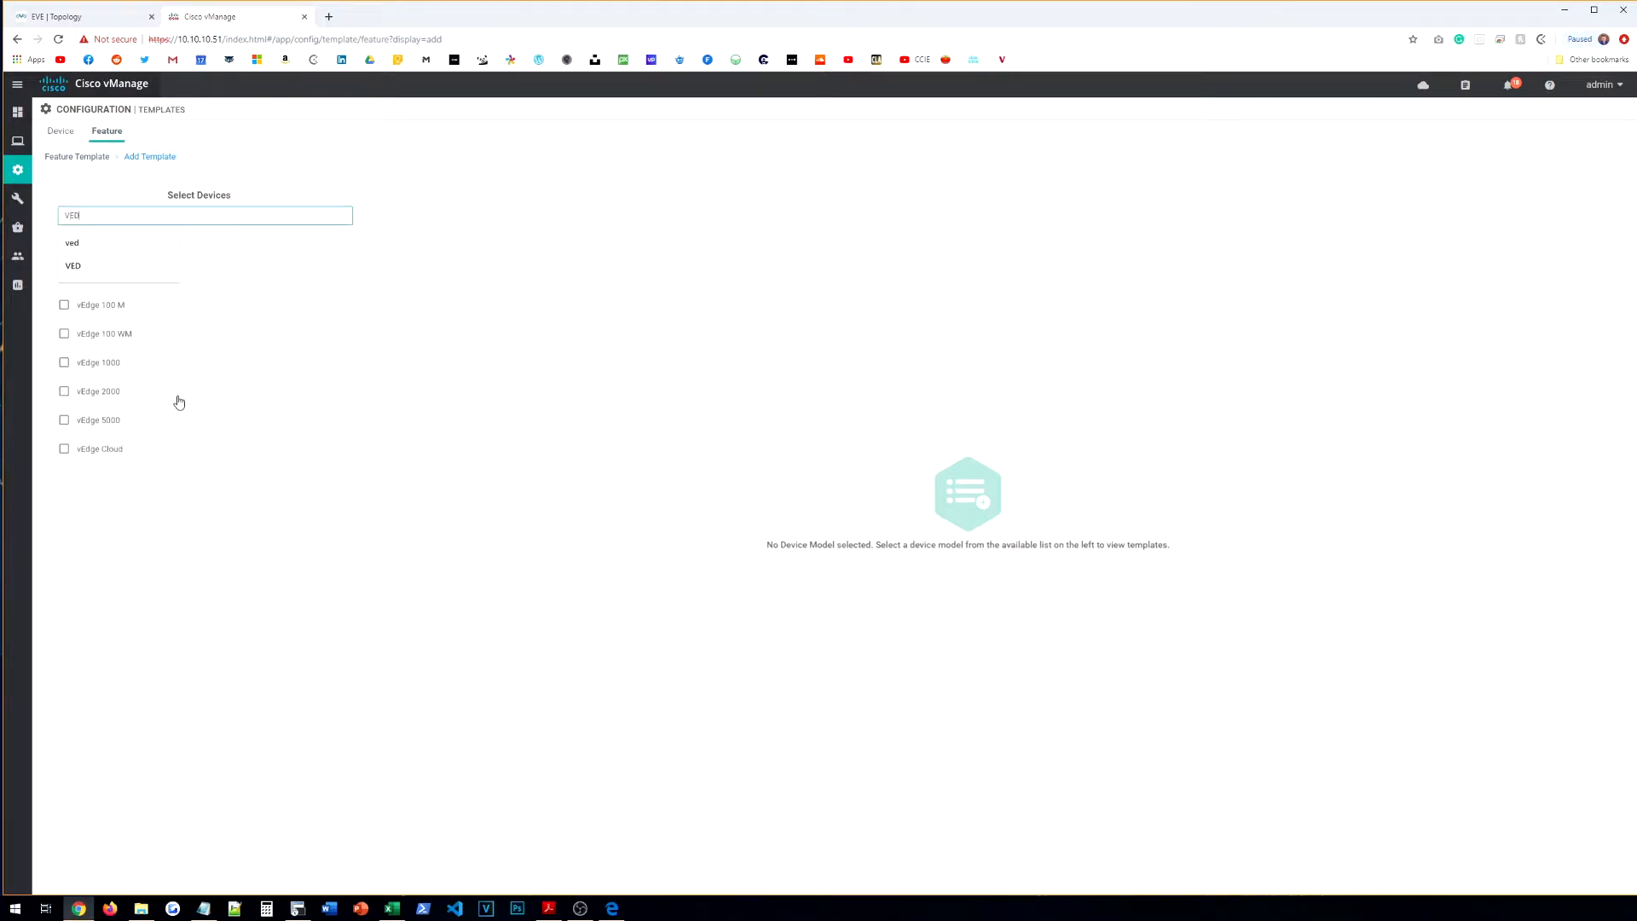
pyautogui.click(141, 450)
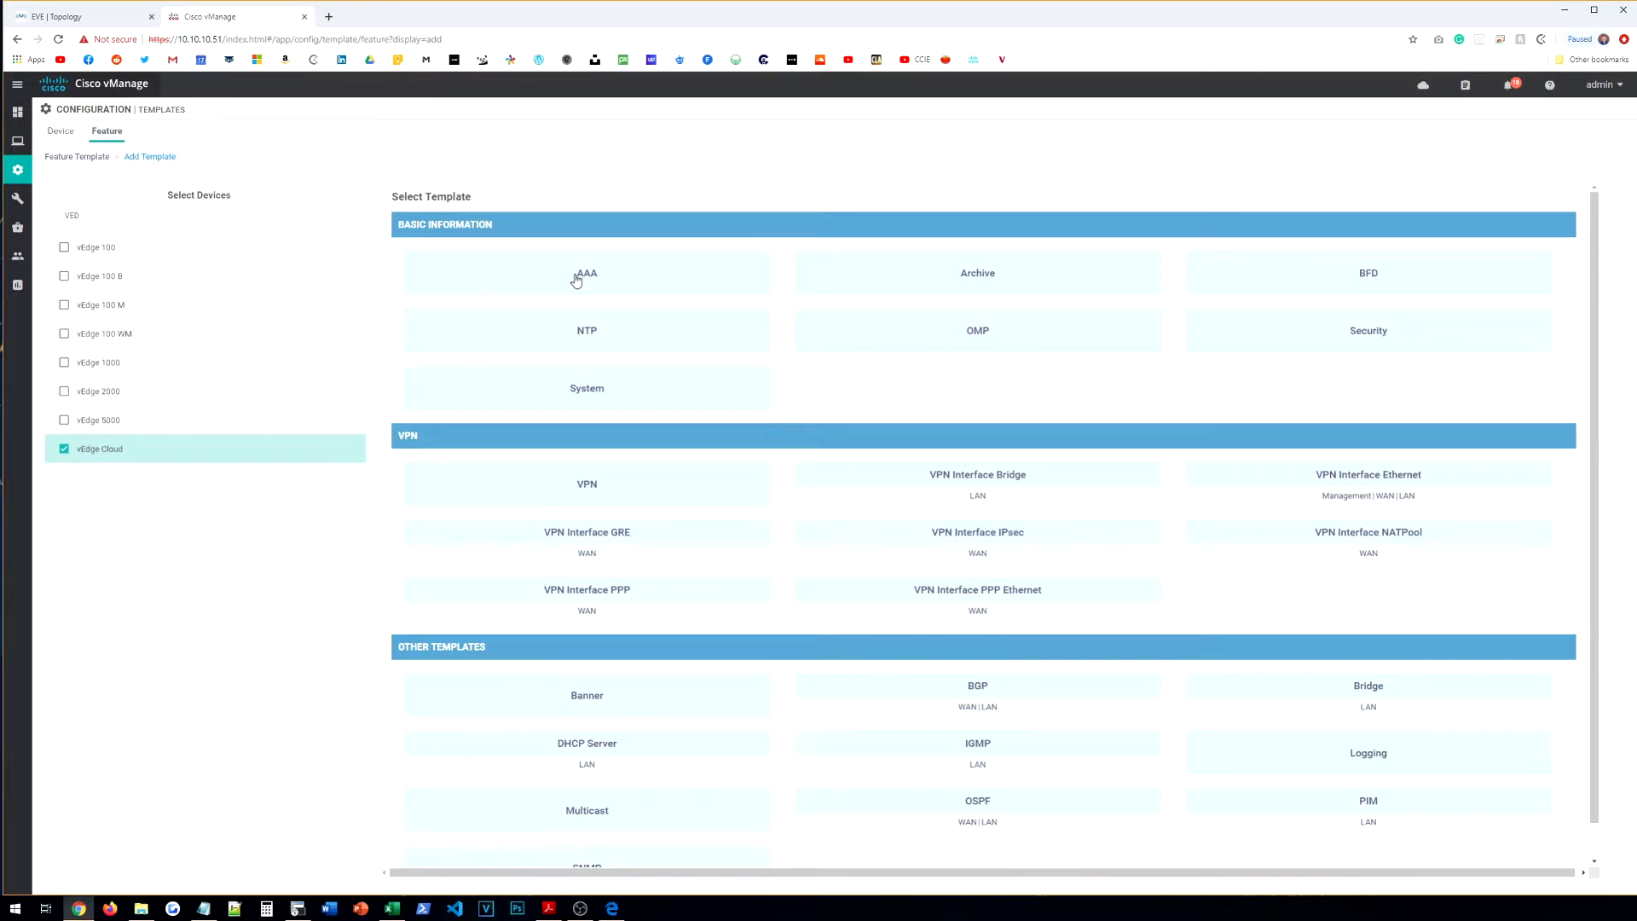
pyautogui.click(611, 498)
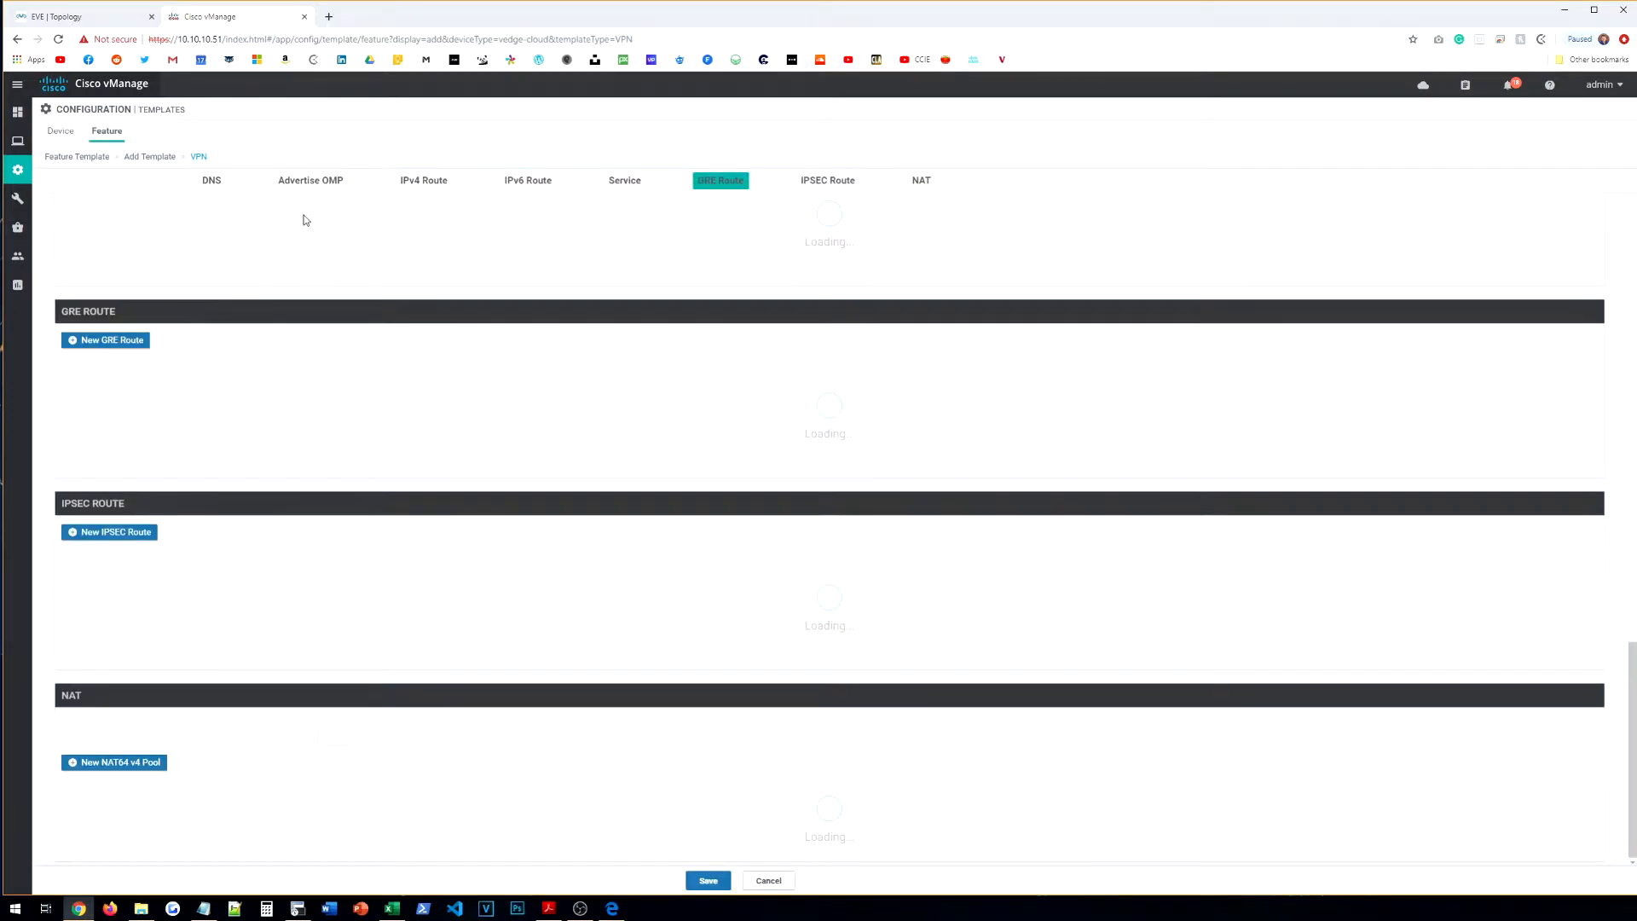
pyautogui.click(256, 217)
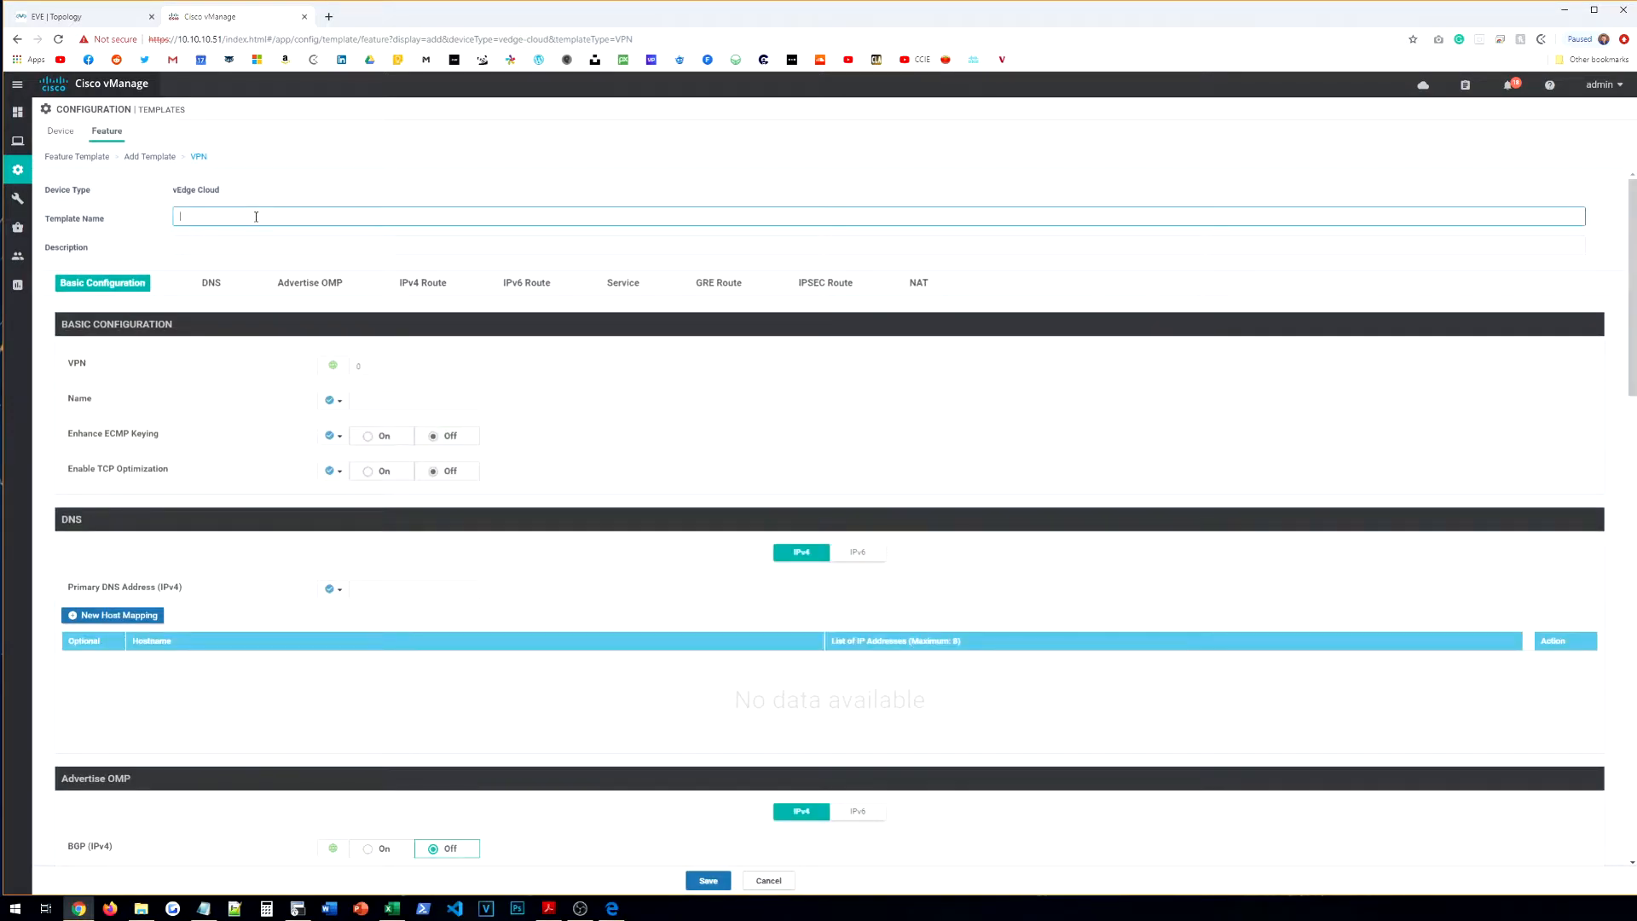
# Step: Name the template VE-HQ-VPN-VPN0, reuse the name as its description, and make the VPN name global
pyautogui.write('VE-HO-VPN-VPN0')
pyautogui.press('Tab')
pyautogui.tripleClick(255, 217)
pyautogui.hotkey('ctrl', 'c')
pyautogui.click(242, 243)
pyautogui.hotkey('ctrl', 'v')
pyautogui.click(228, 355)
pyautogui.click(333, 400)
pyautogui.click(358, 415)
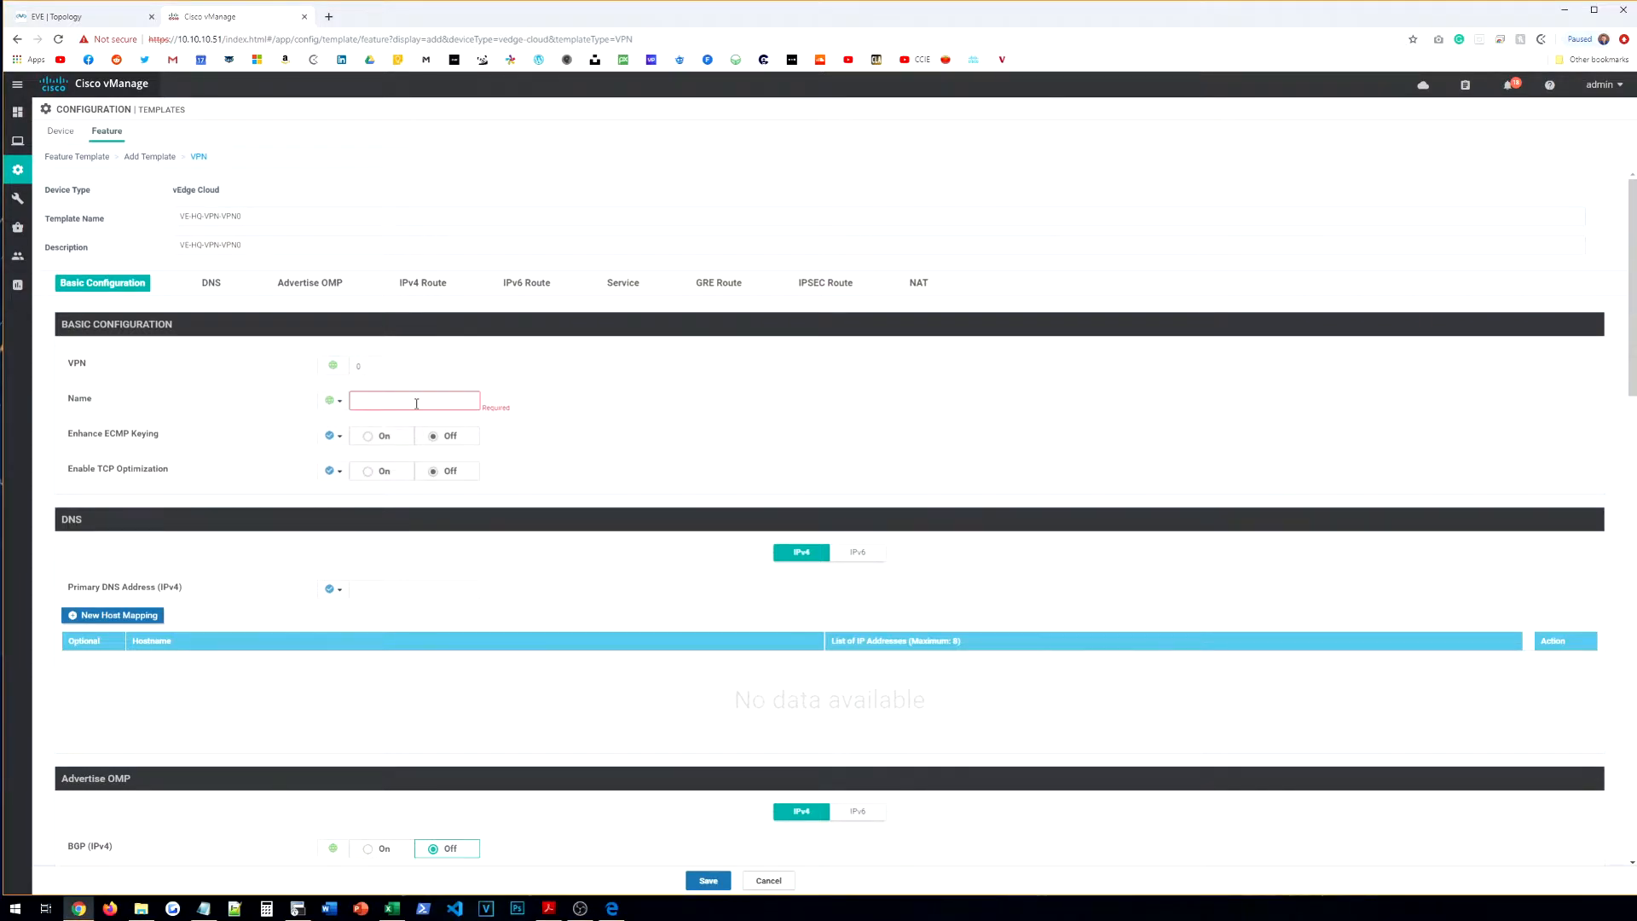
pyautogui.write('RTT')
# Step: Add a 0.0.0.0/0 IPv4 static route with a next hop on the 10.1.1 network
pyautogui.scroll(-3, 512, 424)
pyautogui.scroll(1, 333, 427)
pyautogui.scroll(-4, 386, 482)
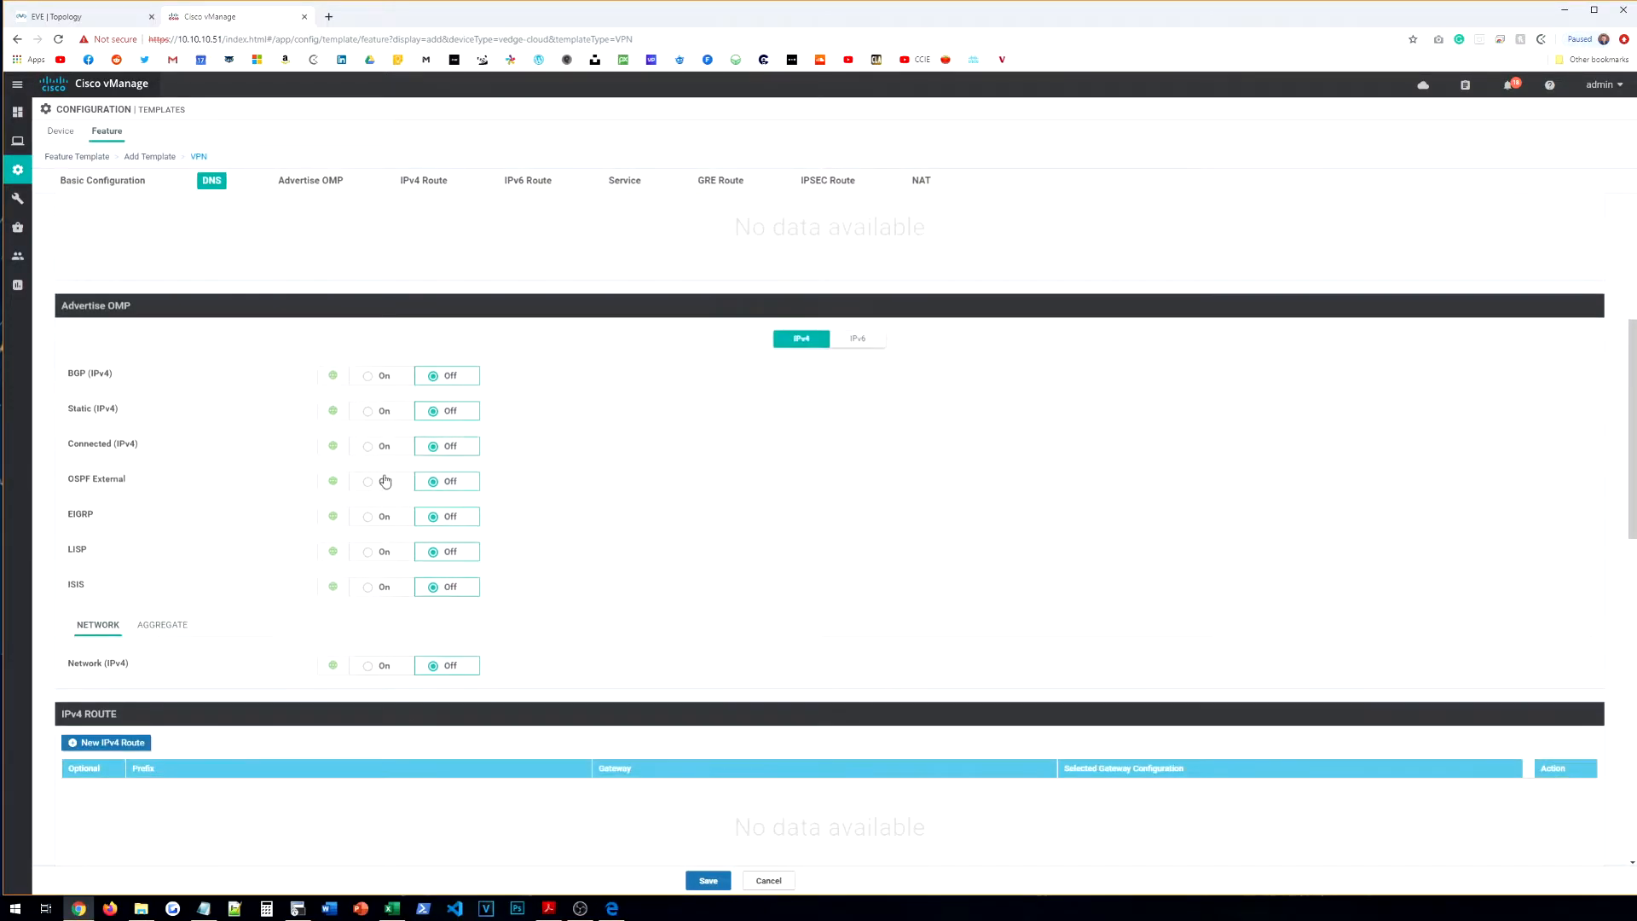
pyautogui.scroll(-2, 386, 481)
pyautogui.click(132, 609)
pyautogui.scroll(-4, 299, 511)
pyautogui.click(387, 321)
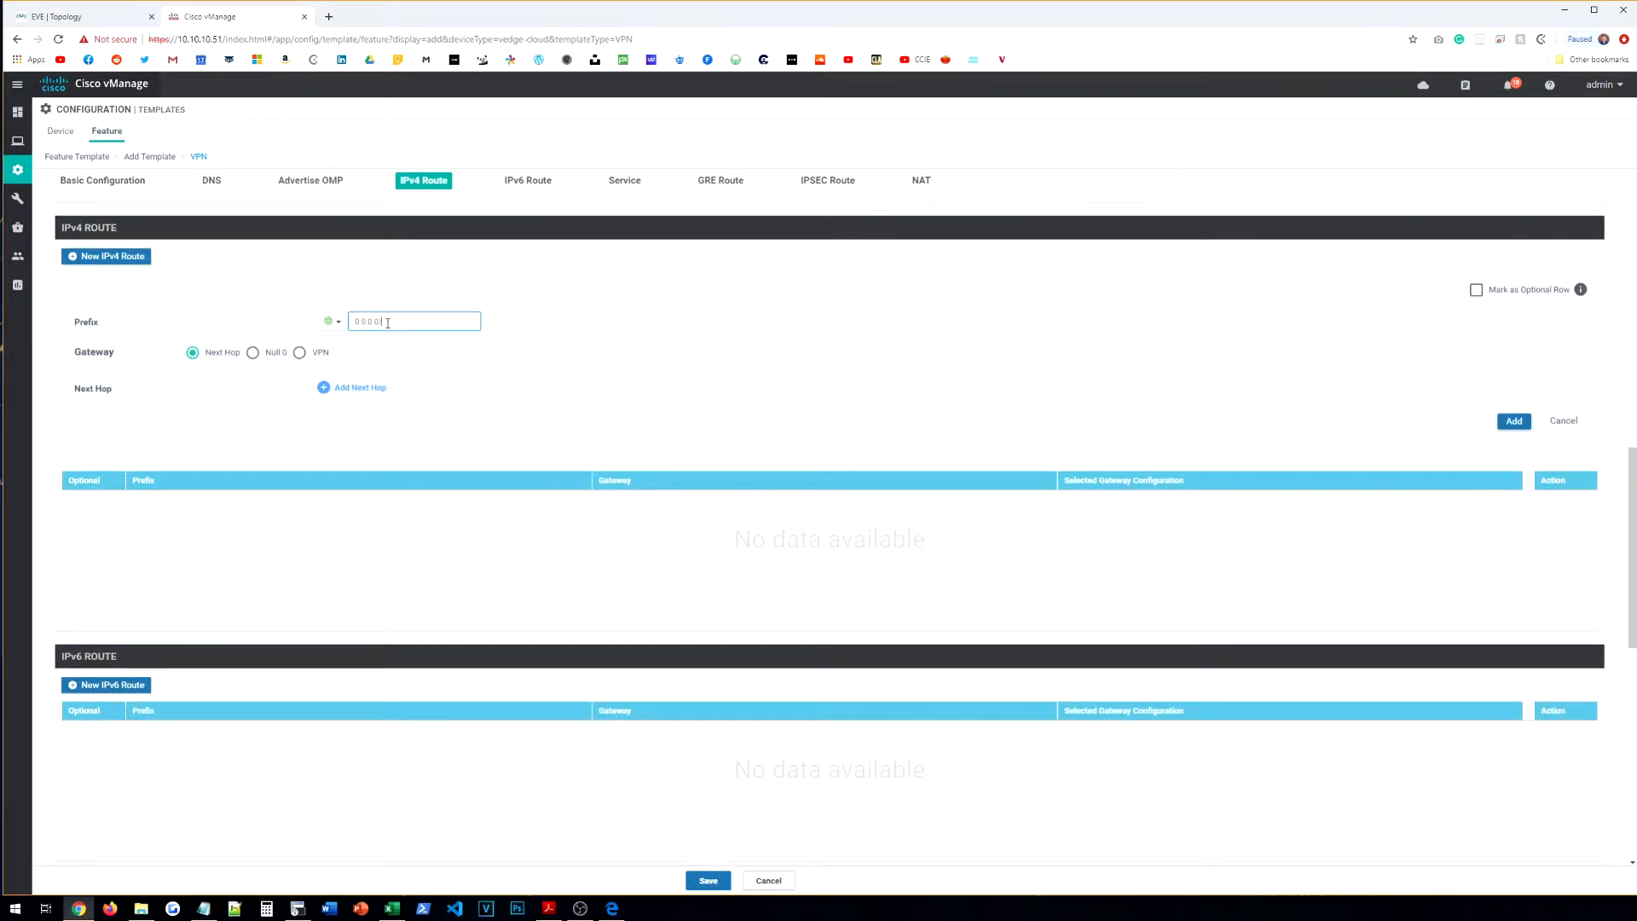
pyautogui.click(341, 388)
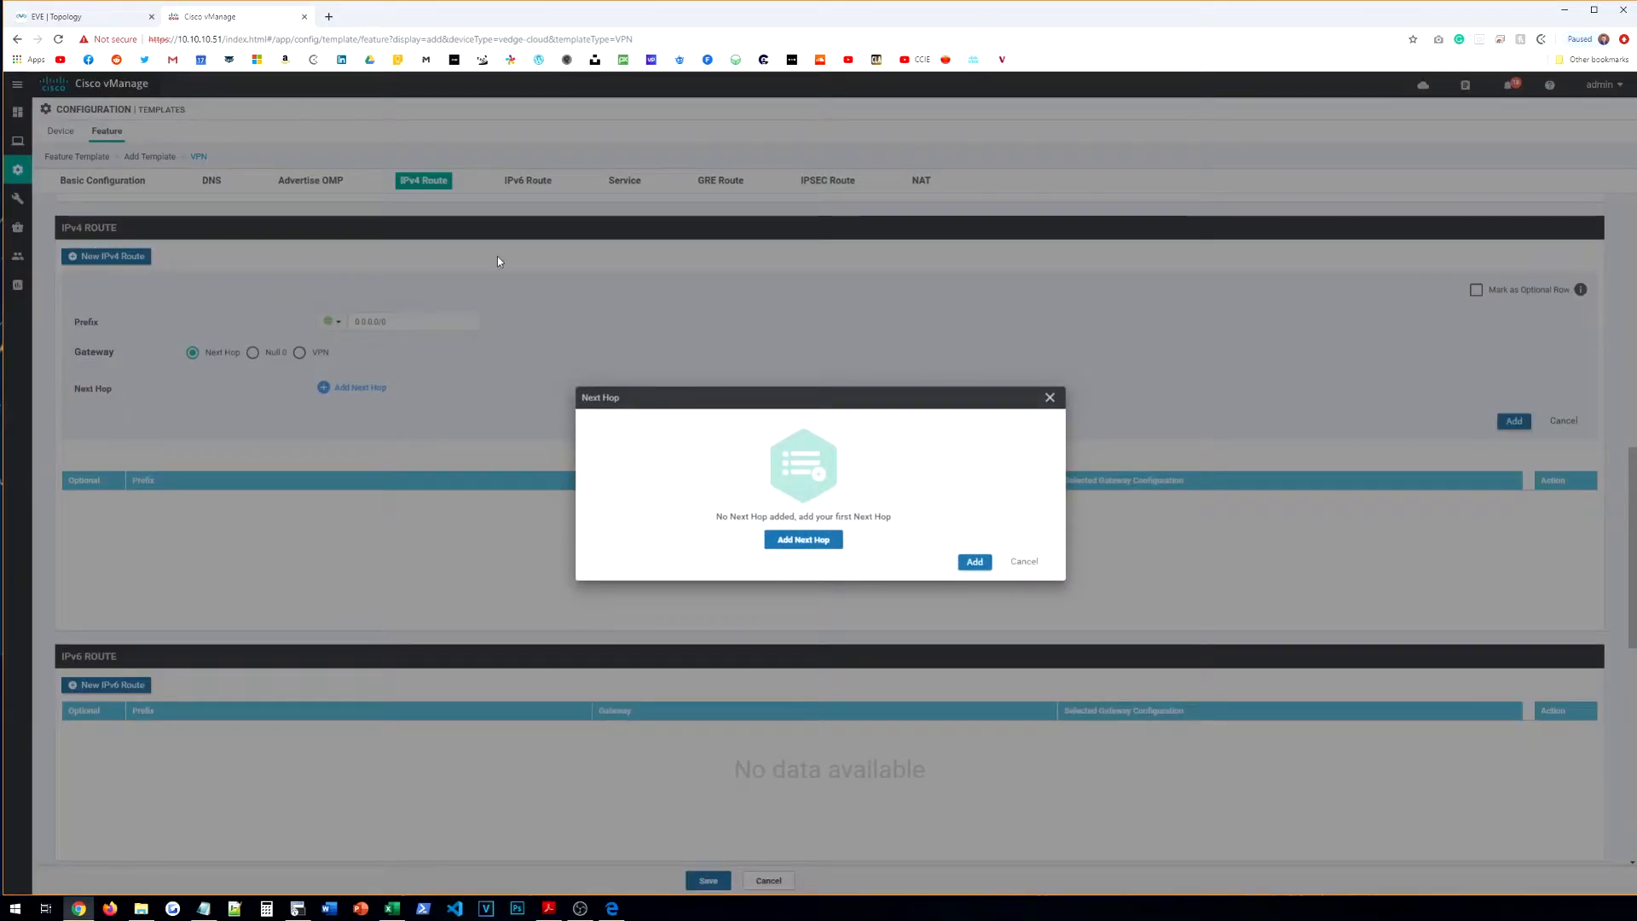
pyautogui.click(110, 19)
pyautogui.click(214, 17)
pyautogui.click(806, 540)
pyautogui.click(681, 467)
pyautogui.write('10.1.1.1')
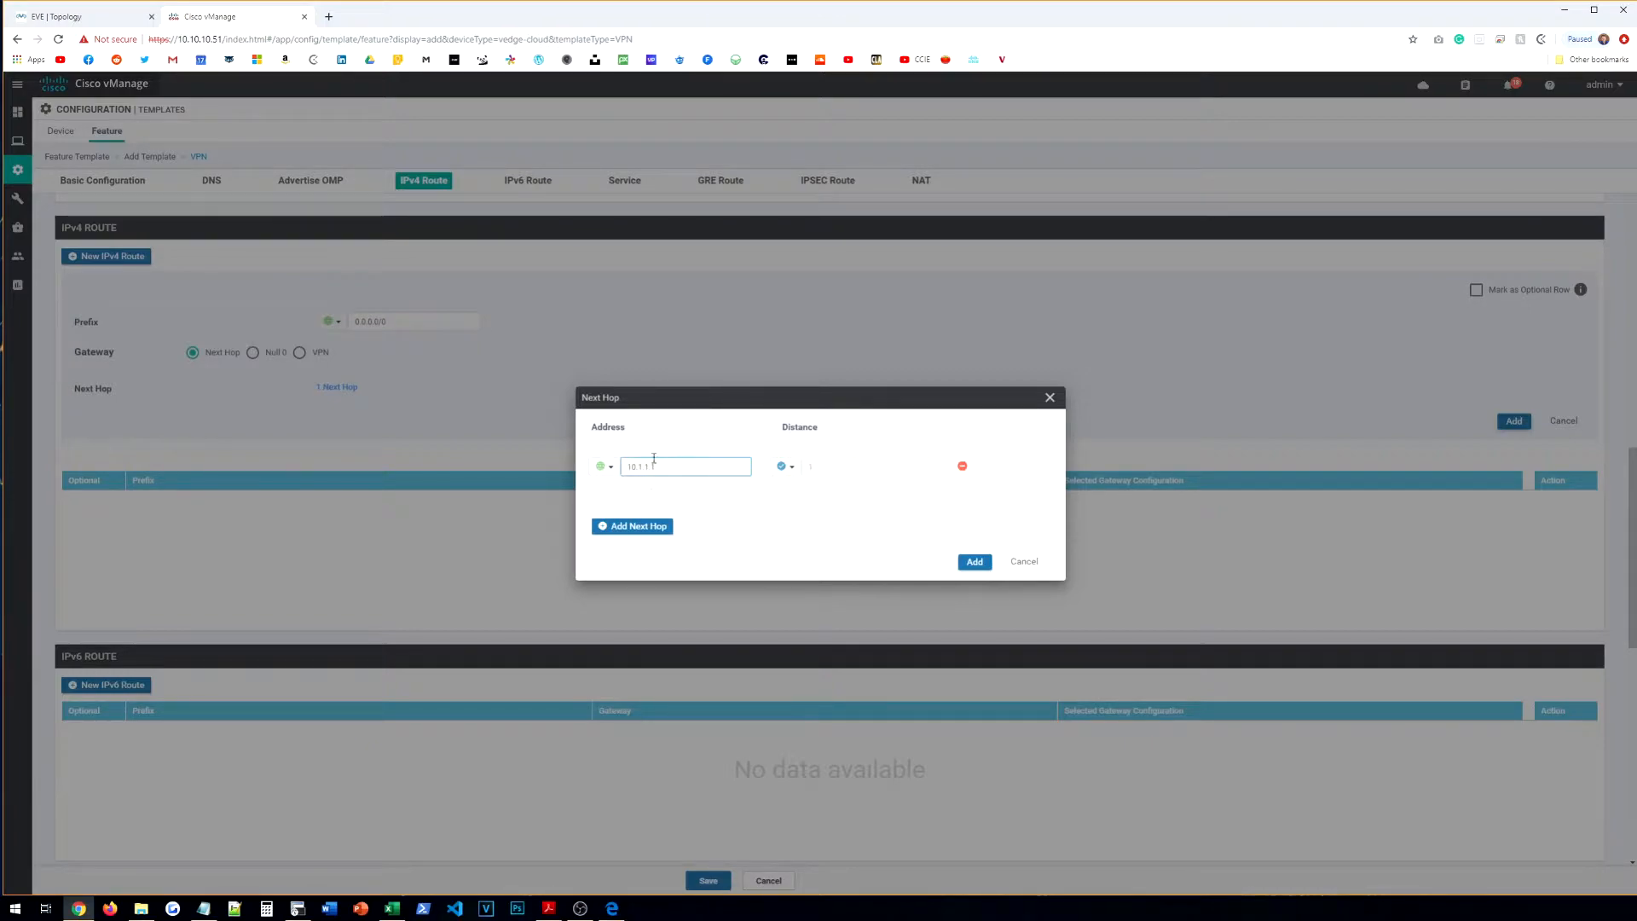
pyautogui.click(975, 561)
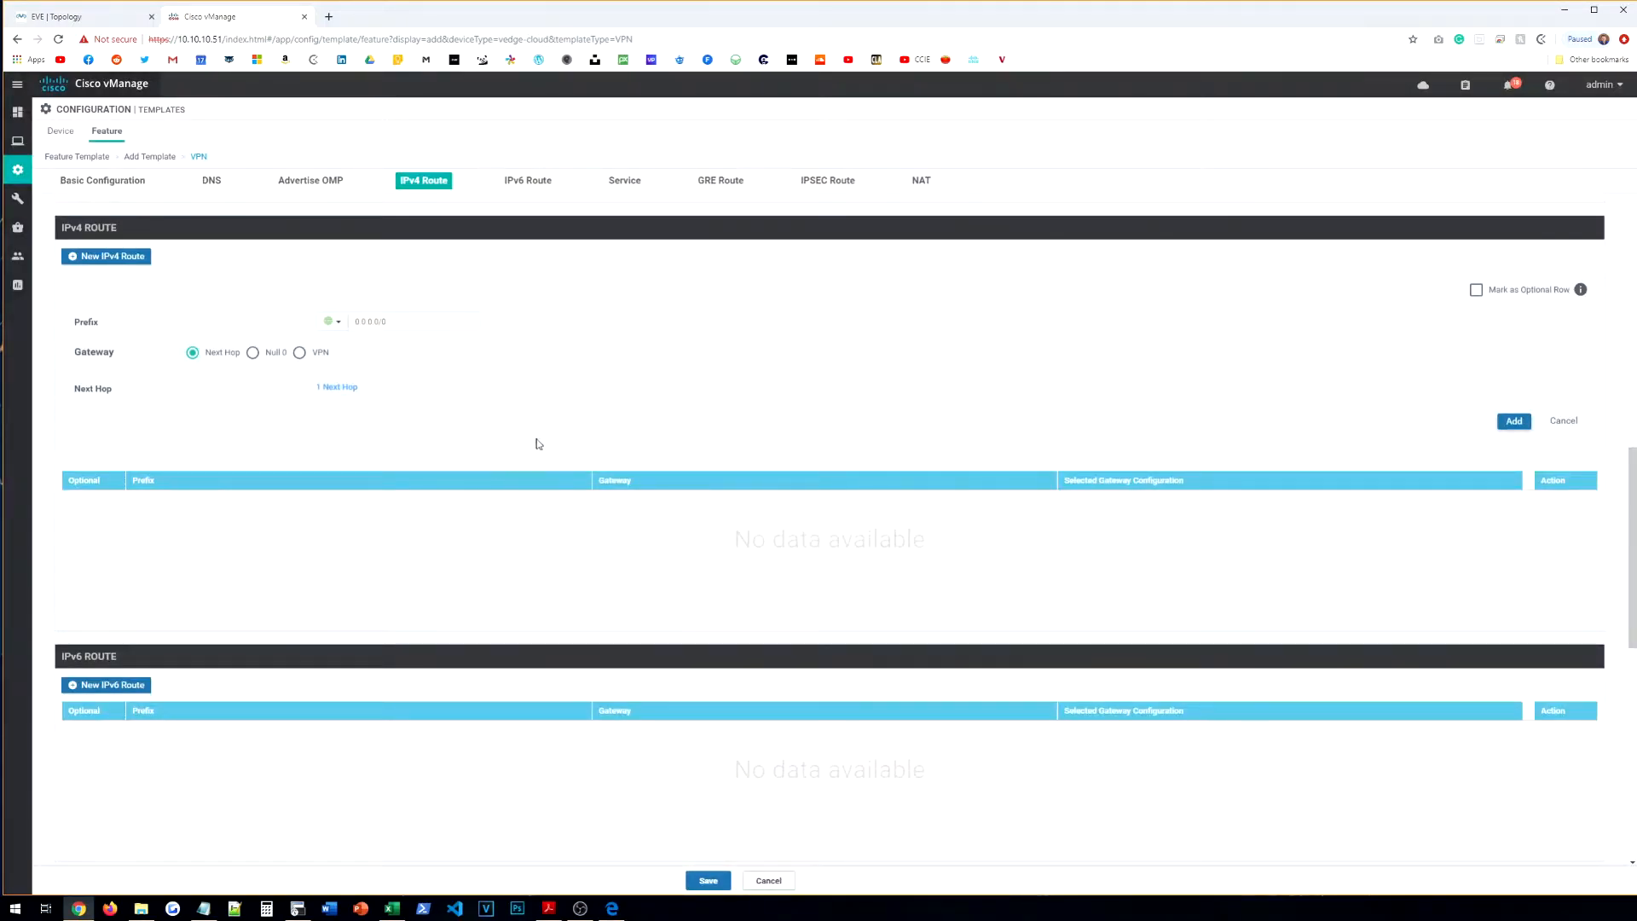
pyautogui.click(1513, 422)
# Step: Review the form and save the VE-HQ-VPN-VPN0 template
pyautogui.scroll(-6, 383, 523)
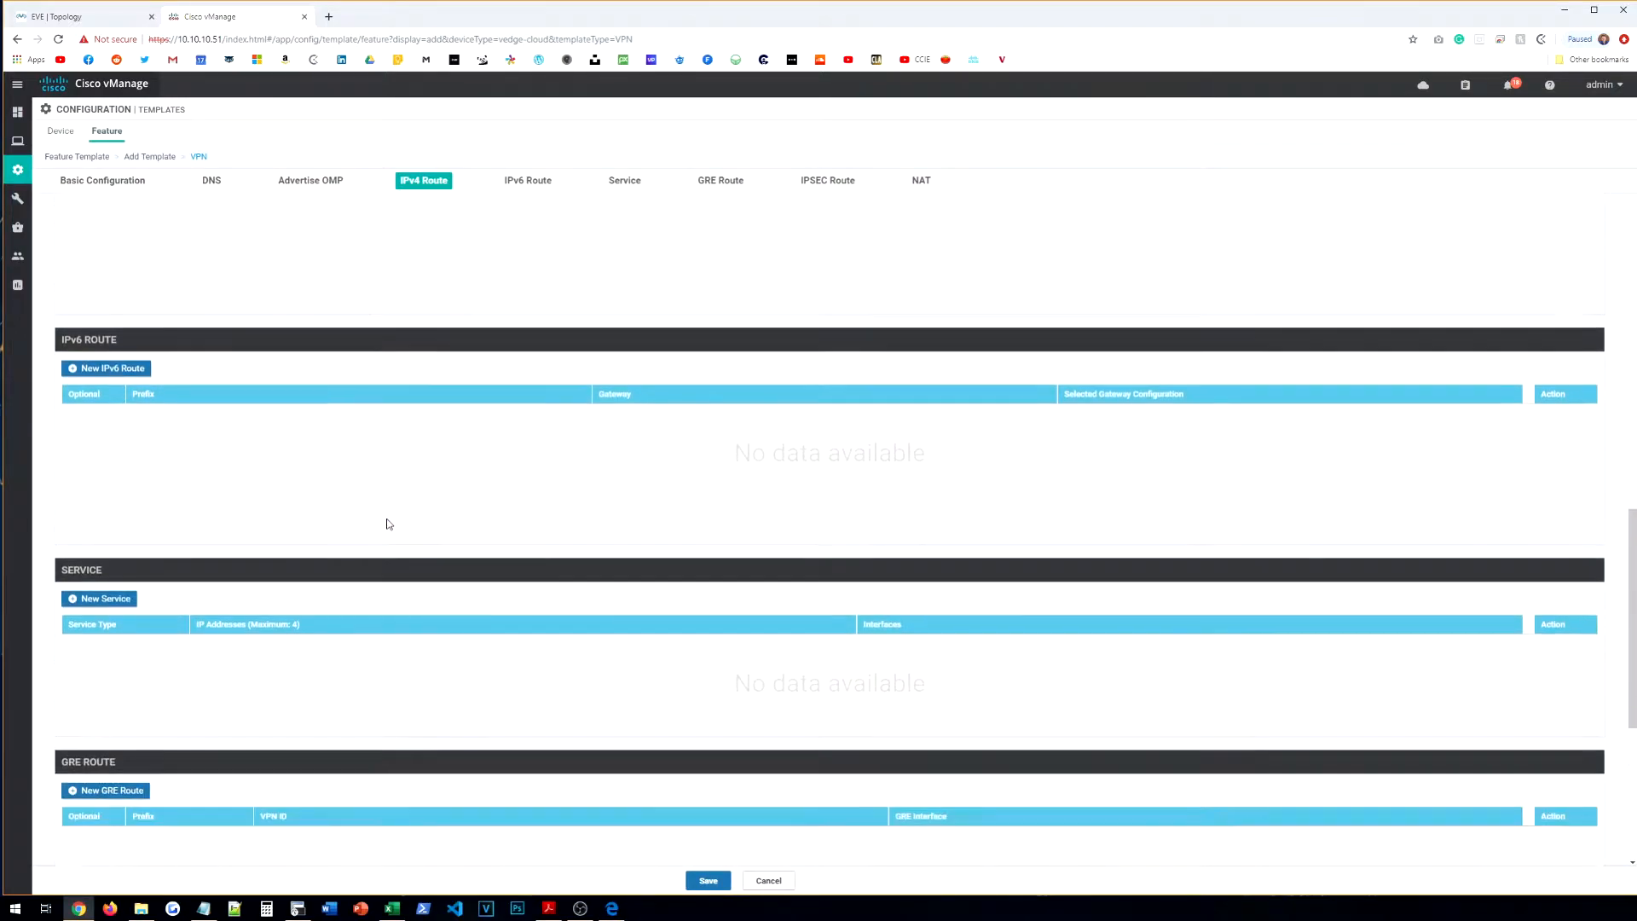
pyautogui.scroll(15, 703, 715)
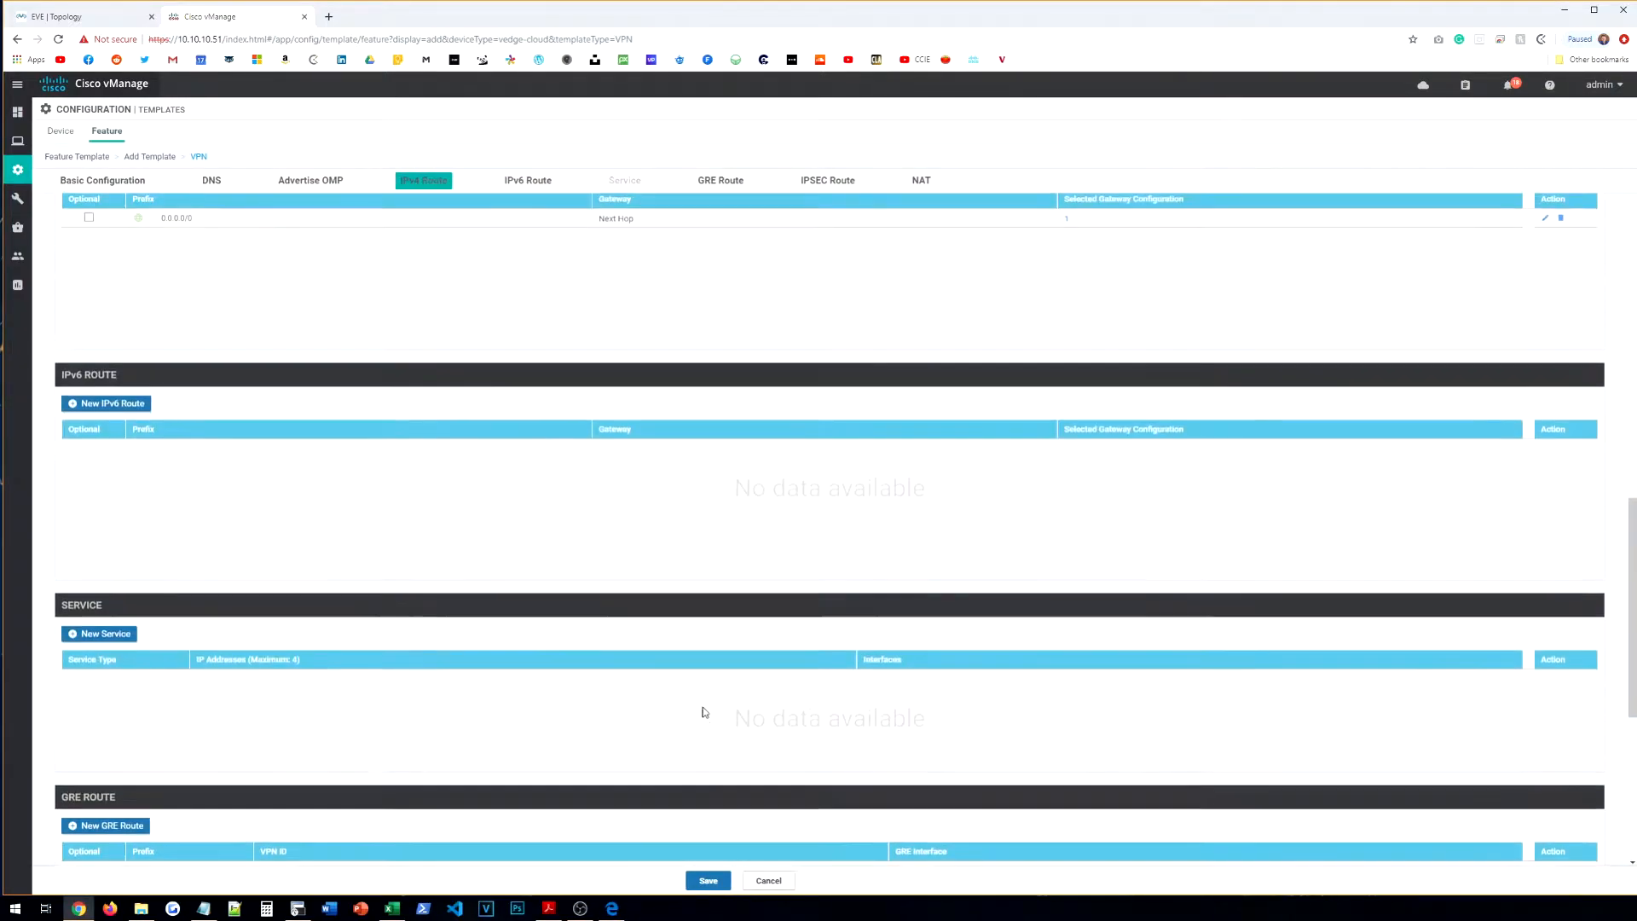
pyautogui.scroll(-3, 703, 715)
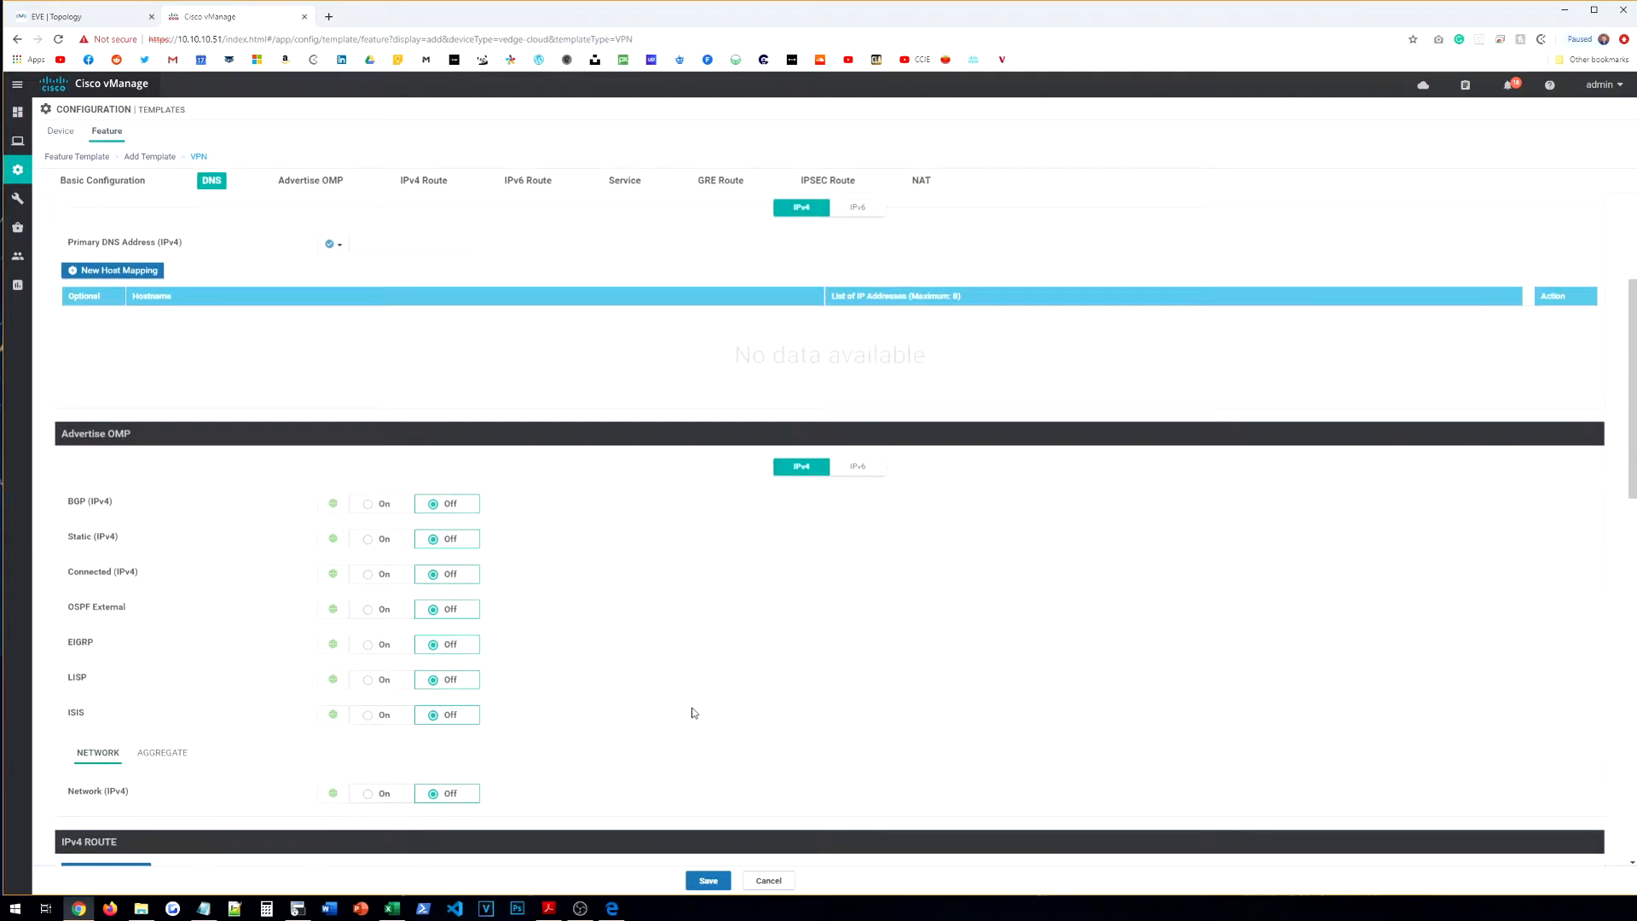
pyautogui.scroll(4, 702, 716)
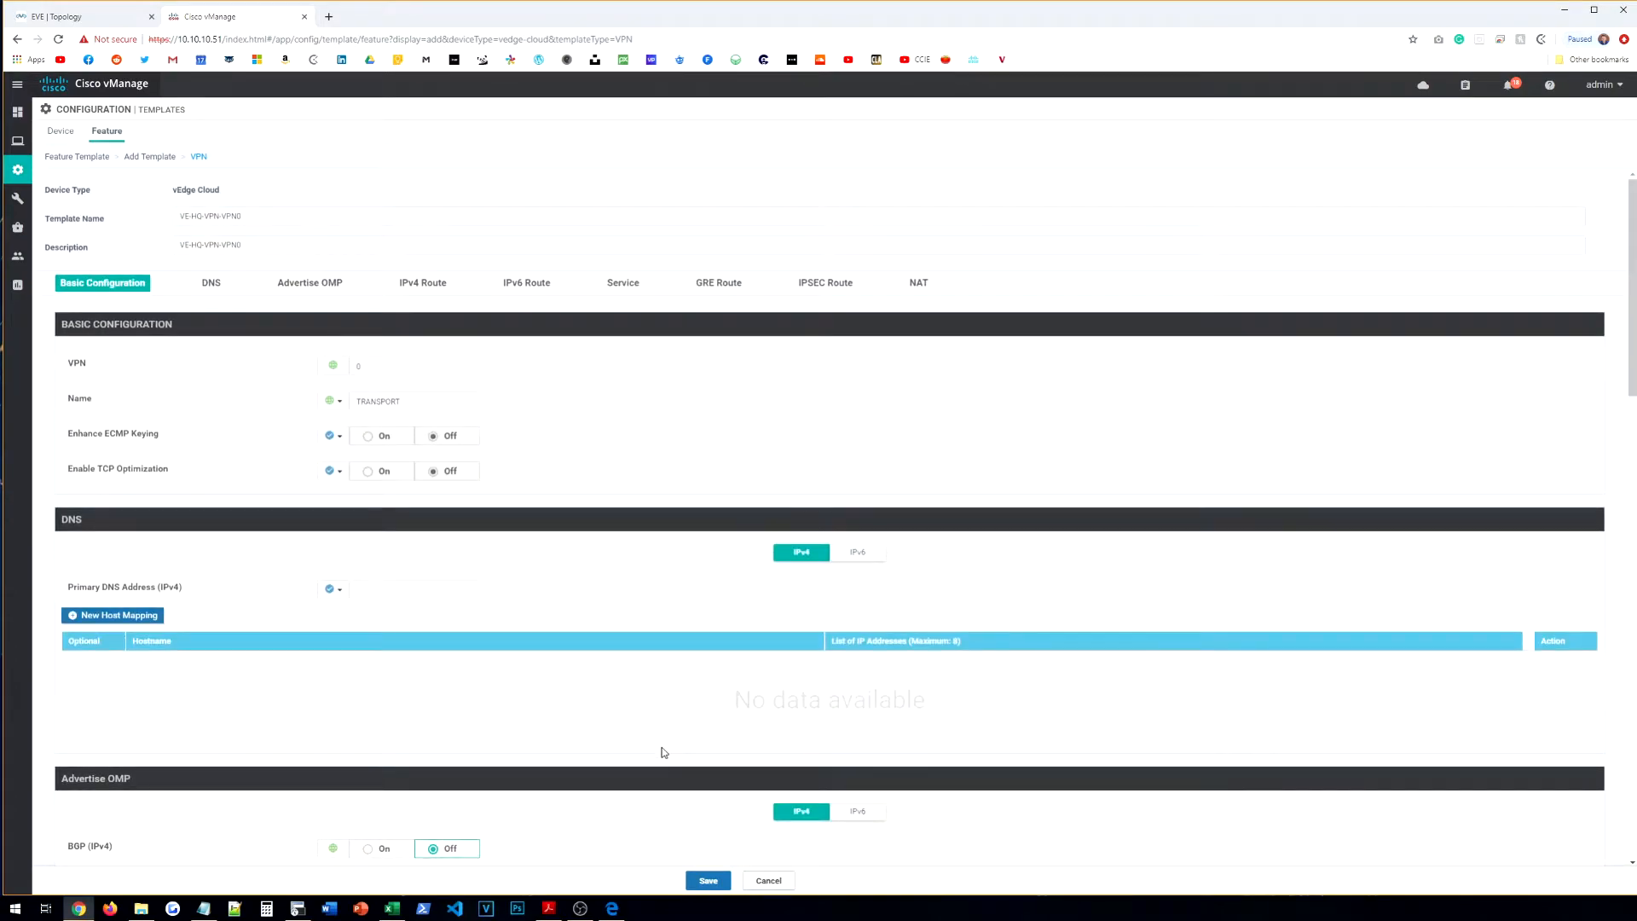
pyautogui.click(712, 882)
# Step: Start a new VPN Interface Ethernet template for the vEdge Cloud device model
pyautogui.click(111, 163)
pyautogui.click(189, 215)
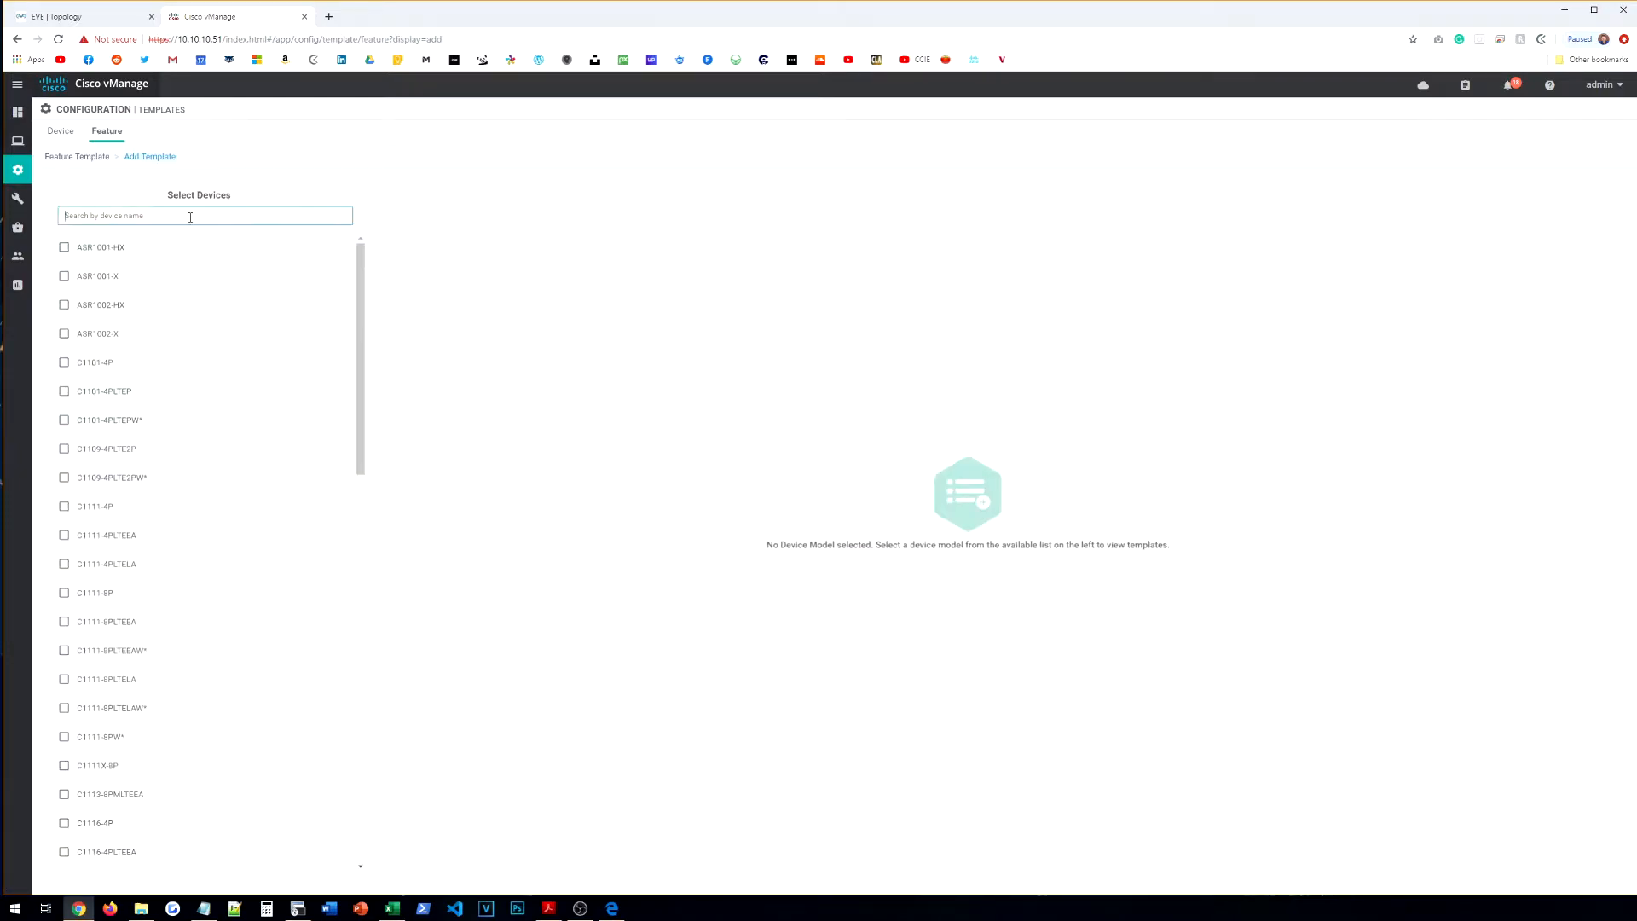
pyautogui.write('vc')
pyautogui.press('BackSpace')
pyautogui.write('ed')
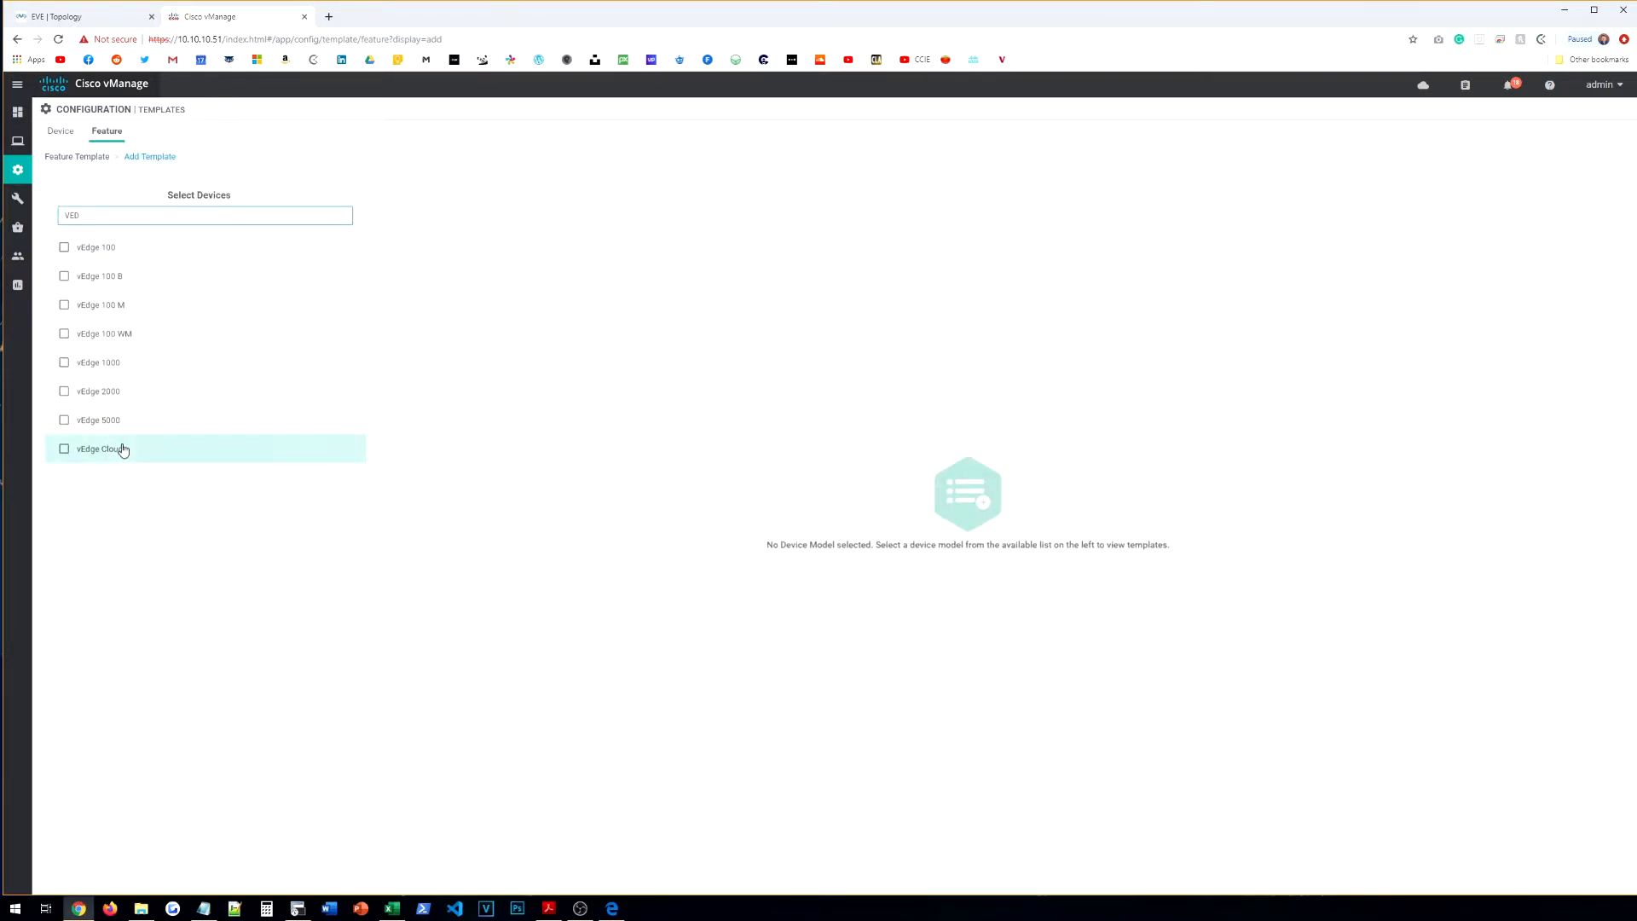
pyautogui.click(120, 447)
pyautogui.click(1240, 509)
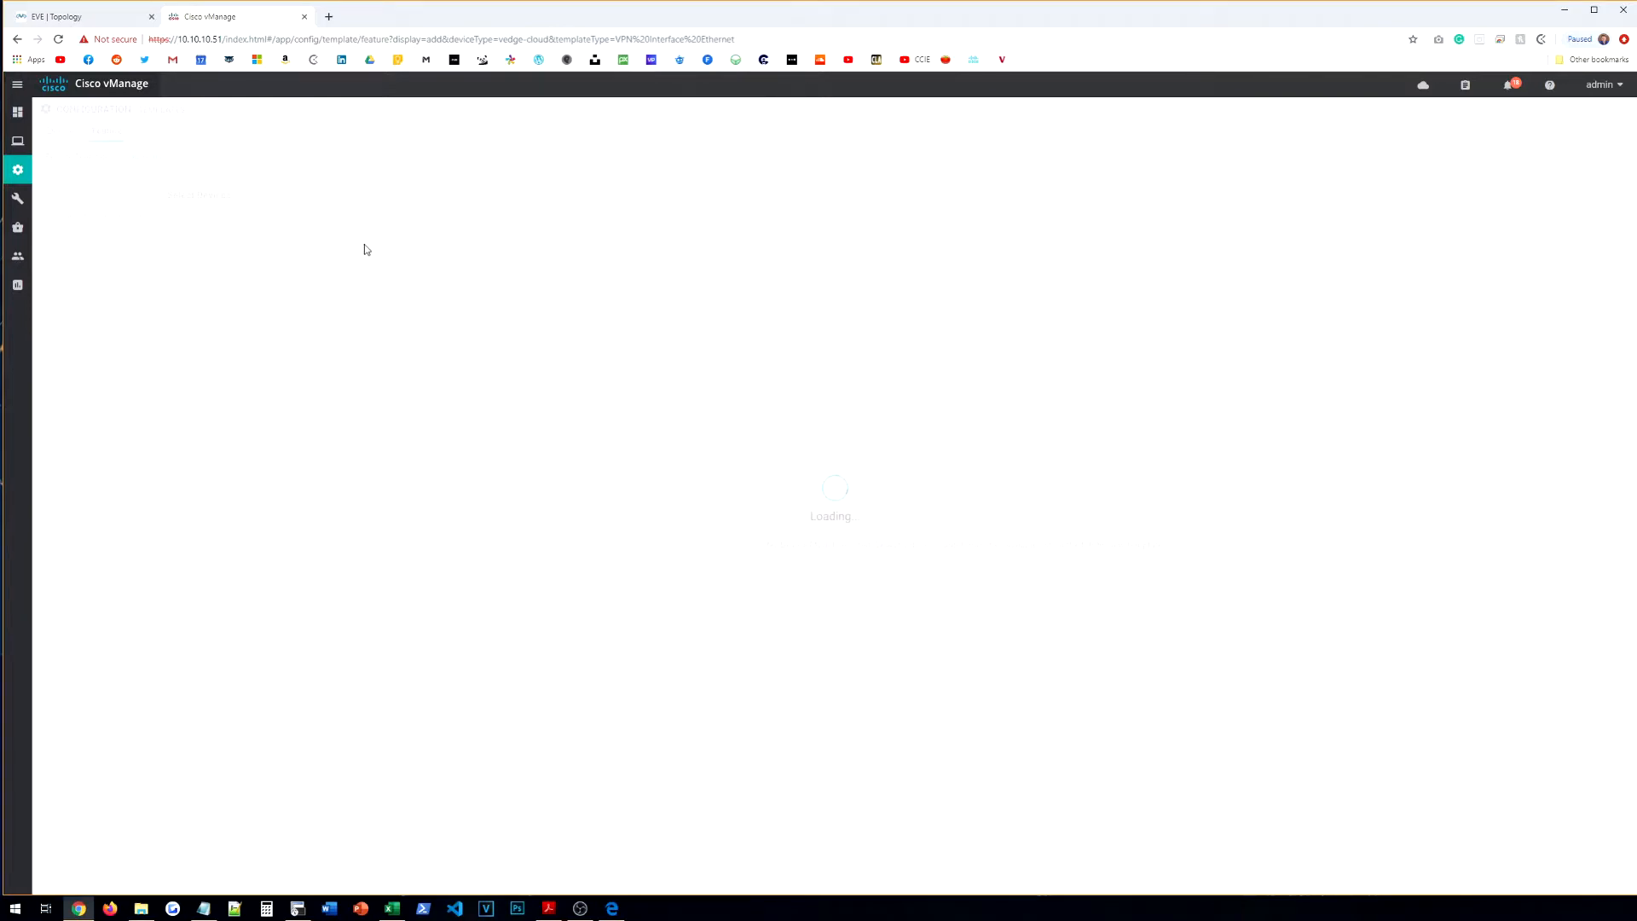
# Step: Name the template VE-HQ-VPN-VPN0-INT-G0 and copy the name into the description
pyautogui.click(277, 214)
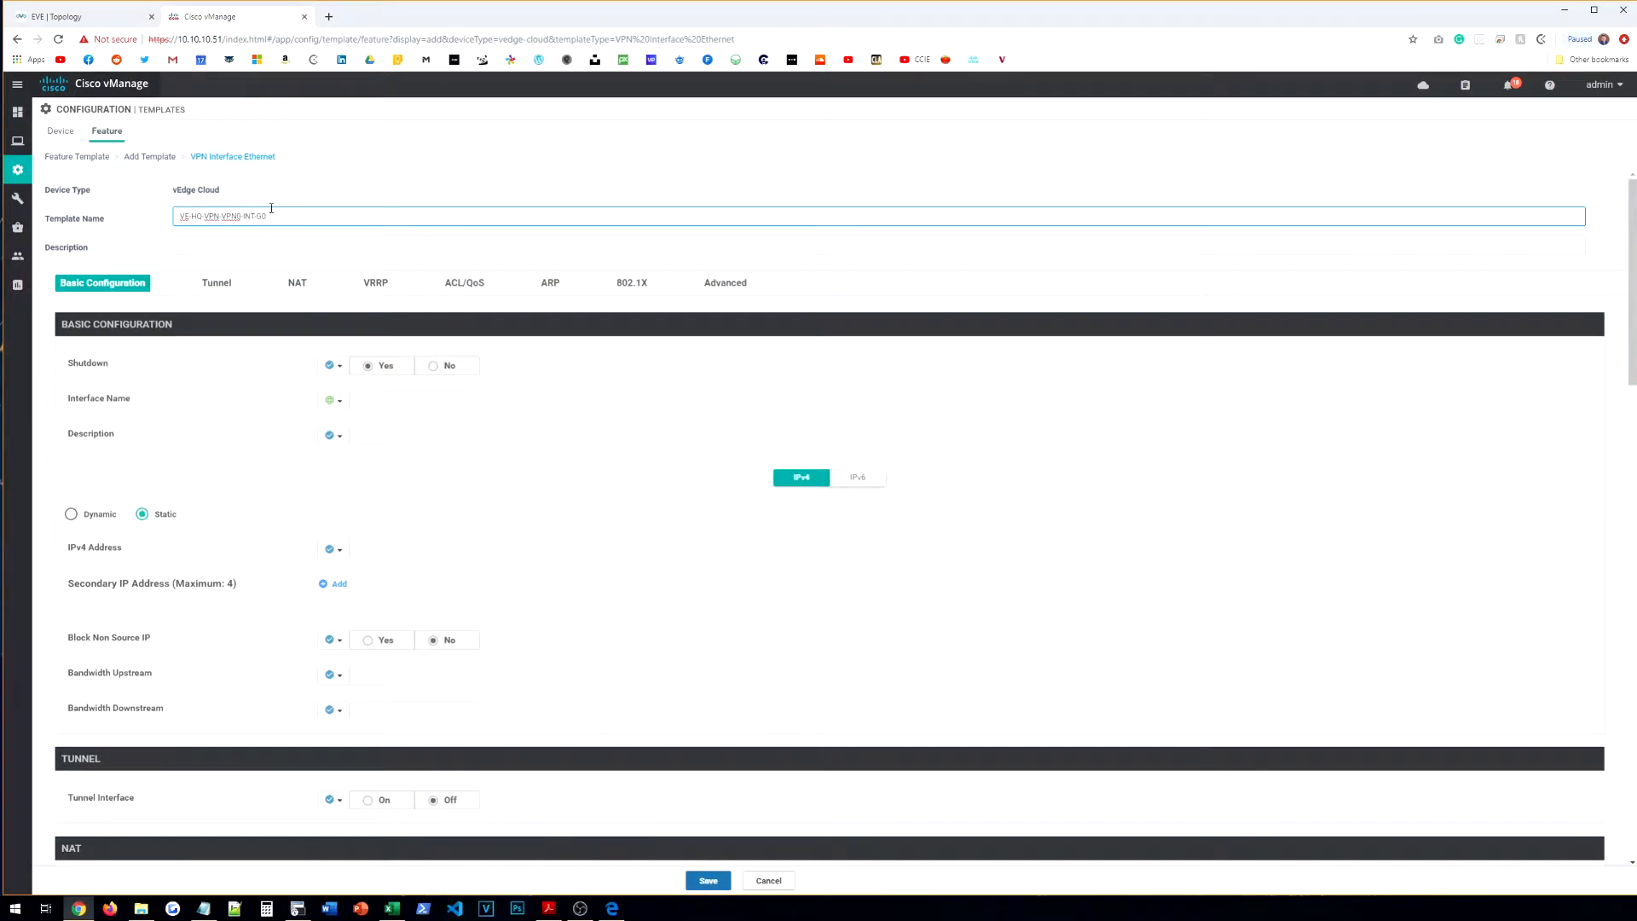
pyautogui.click(85, 16)
pyautogui.click(275, 15)
pyautogui.click(297, 246)
pyautogui.click(300, 216)
pyautogui.hotkey('ctrl', 'a')
pyautogui.hotkey('ctrl', 'c')
pyautogui.click(299, 245)
pyautogui.hotkey('ctrl', 'v')
# Step: Set Shutdown to global No, interface ge0/0, and a global description TRANSPORT
pyautogui.click(333, 365)
pyautogui.click(354, 394)
pyautogui.click(444, 367)
pyautogui.click(436, 402)
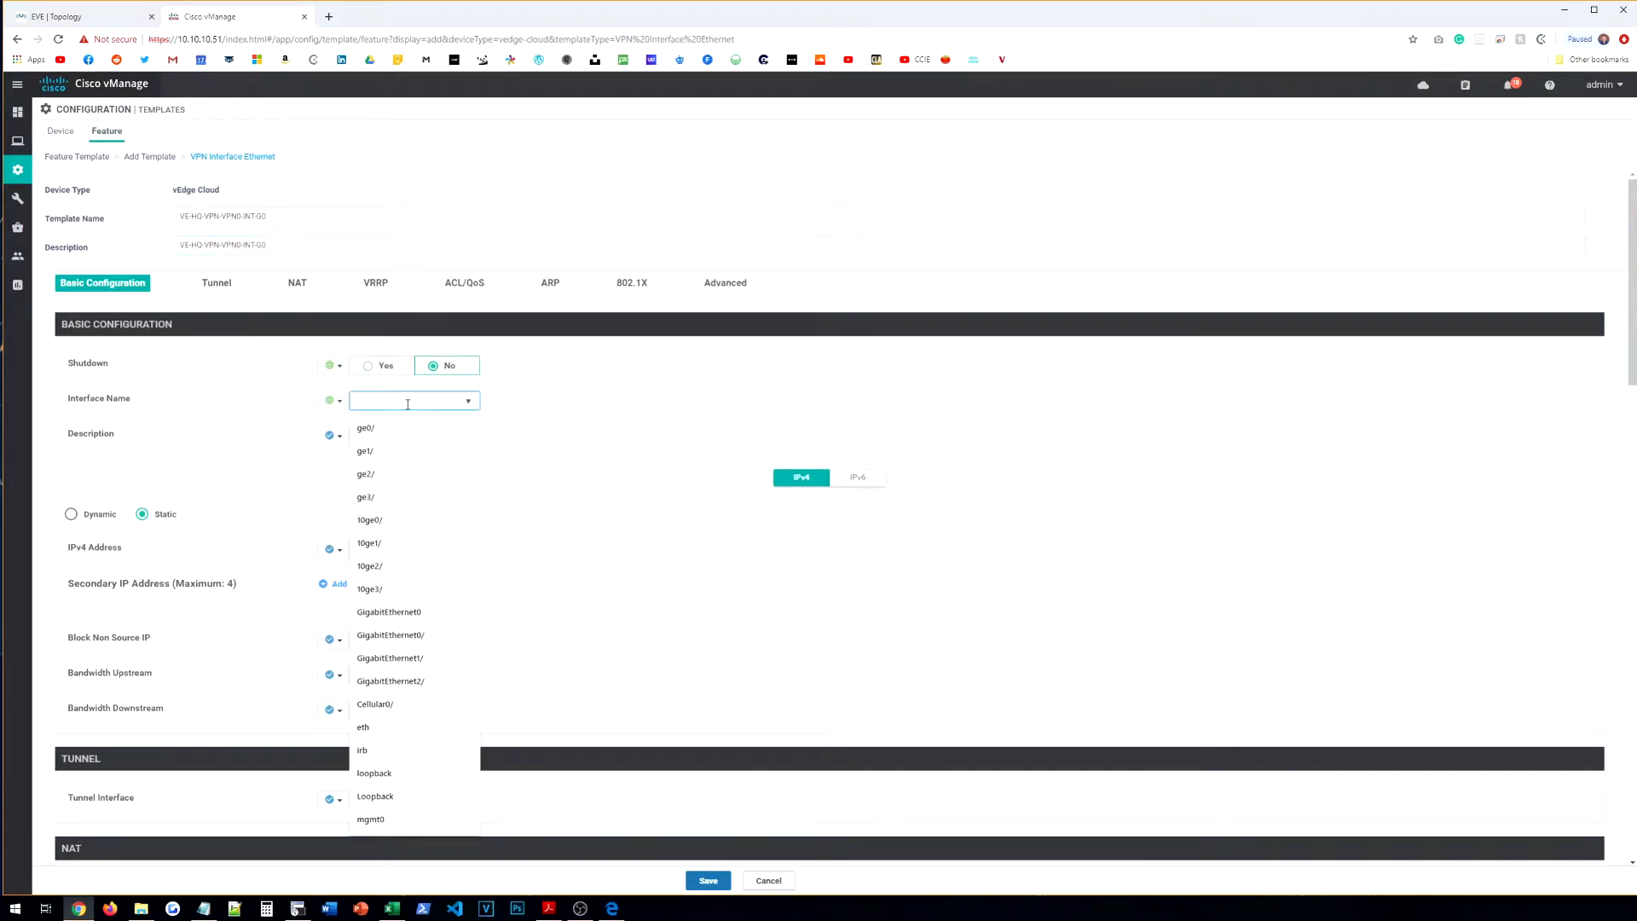
pyautogui.write('ge0/0')
pyautogui.click(333, 435)
pyautogui.click(354, 463)
pyautogui.click(397, 438)
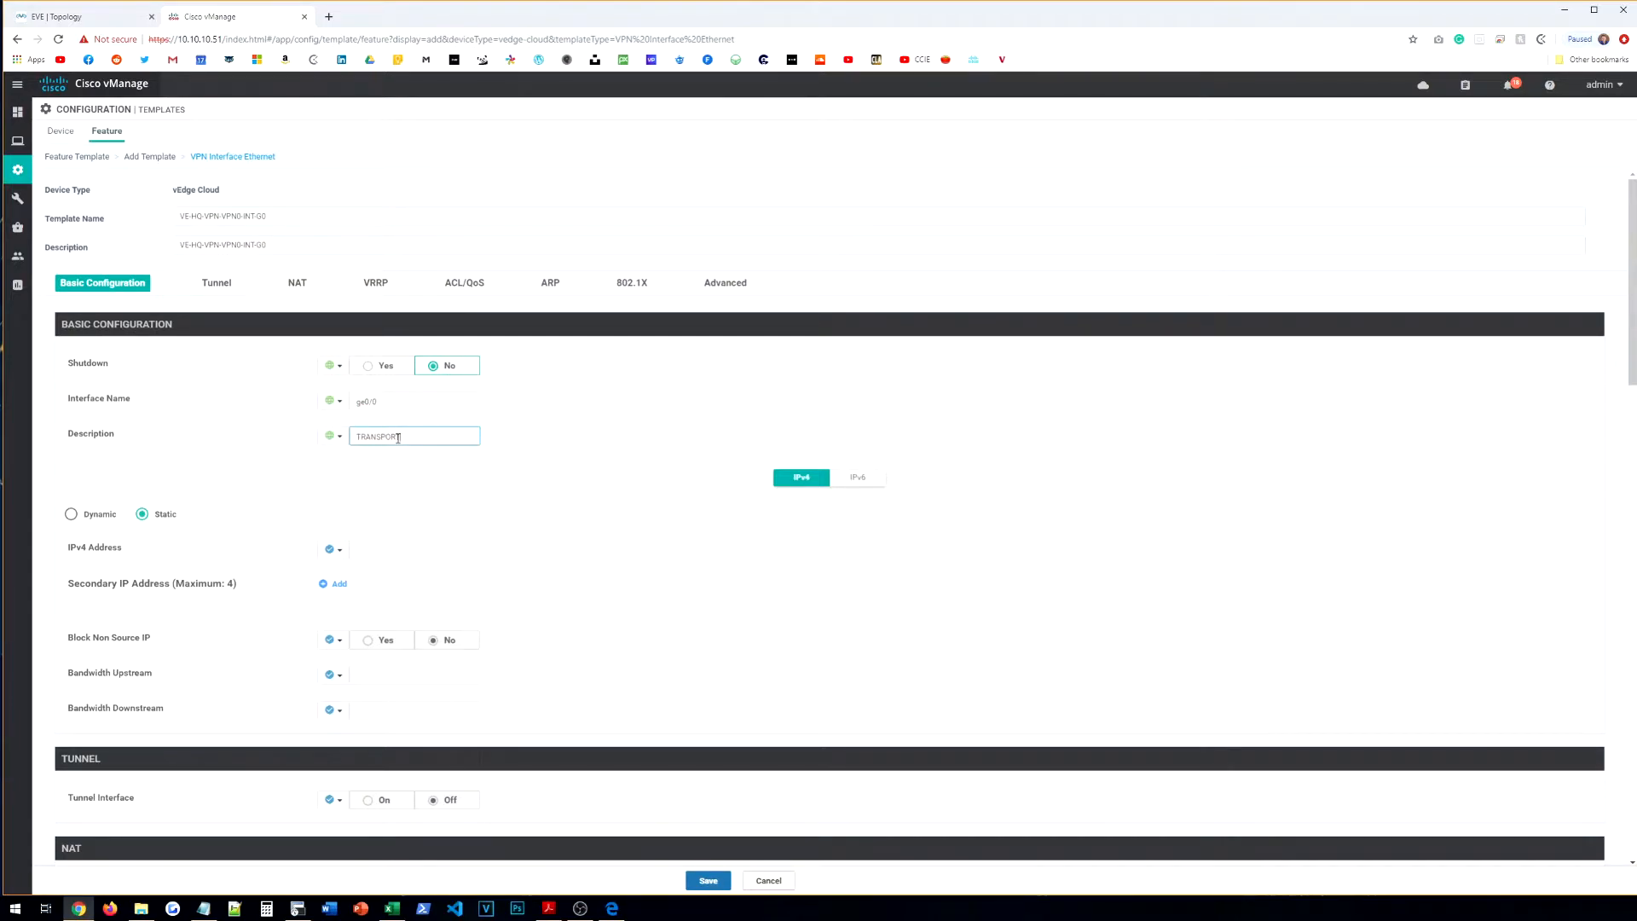
pyautogui.click(457, 452)
# Step: Set the IPv4 address to a global 10.1.1.2/30
pyautogui.scroll(-3, 426, 400)
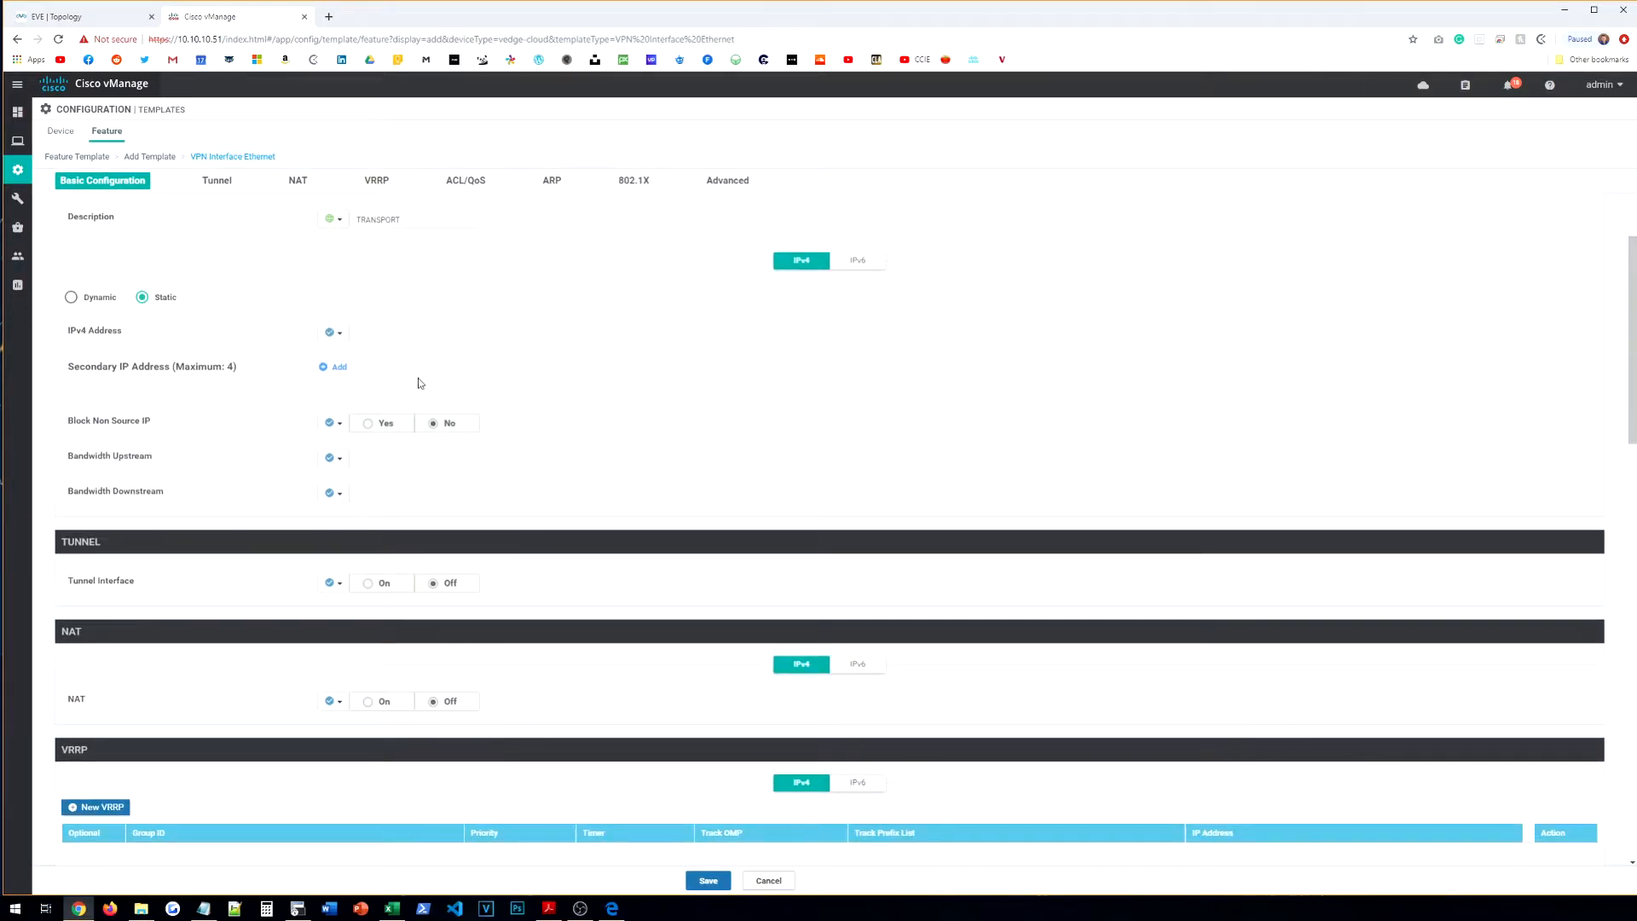
pyautogui.scroll(-1, 307, 361)
pyautogui.scroll(1, 307, 362)
pyautogui.click(332, 332)
pyautogui.click(350, 358)
pyautogui.click(396, 336)
pyautogui.press('BackSpace')
pyautogui.press('BackSpace')
pyautogui.write('30')
pyautogui.moveTo(515, 344); pyautogui.dragTo(540, 352)
pyautogui.click(531, 344)
# Step: Turn the tunnel interface on as a global value and inspect the tunnel color options
pyautogui.click(334, 583)
pyautogui.click(343, 609)
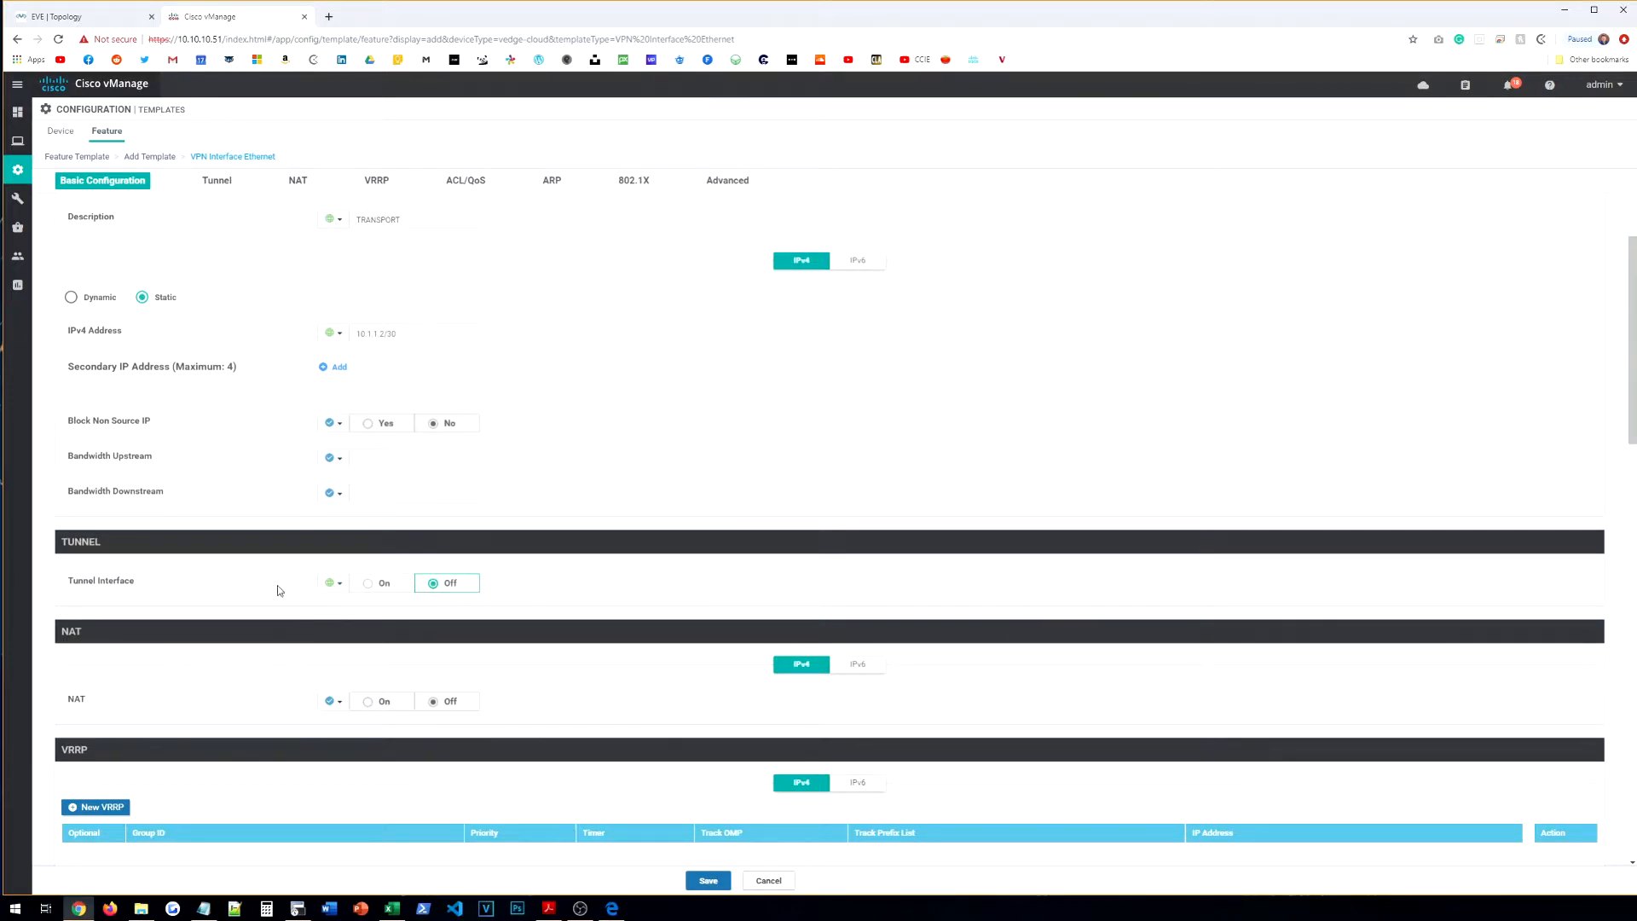
pyautogui.click(370, 585)
pyautogui.scroll(-2, 255, 556)
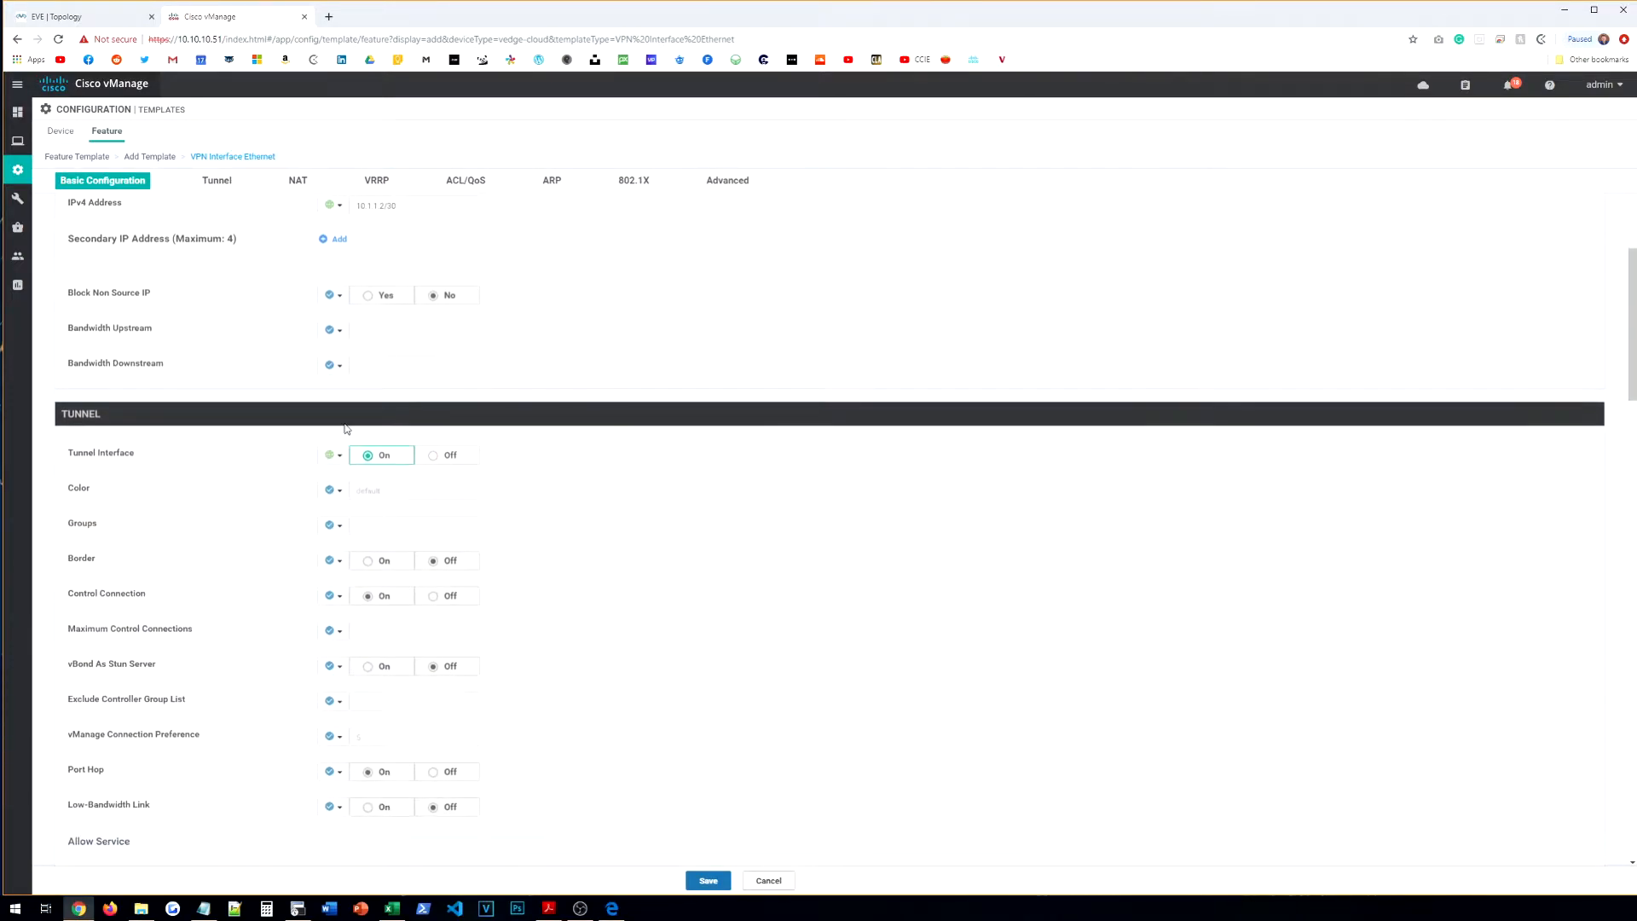
pyautogui.click(333, 490)
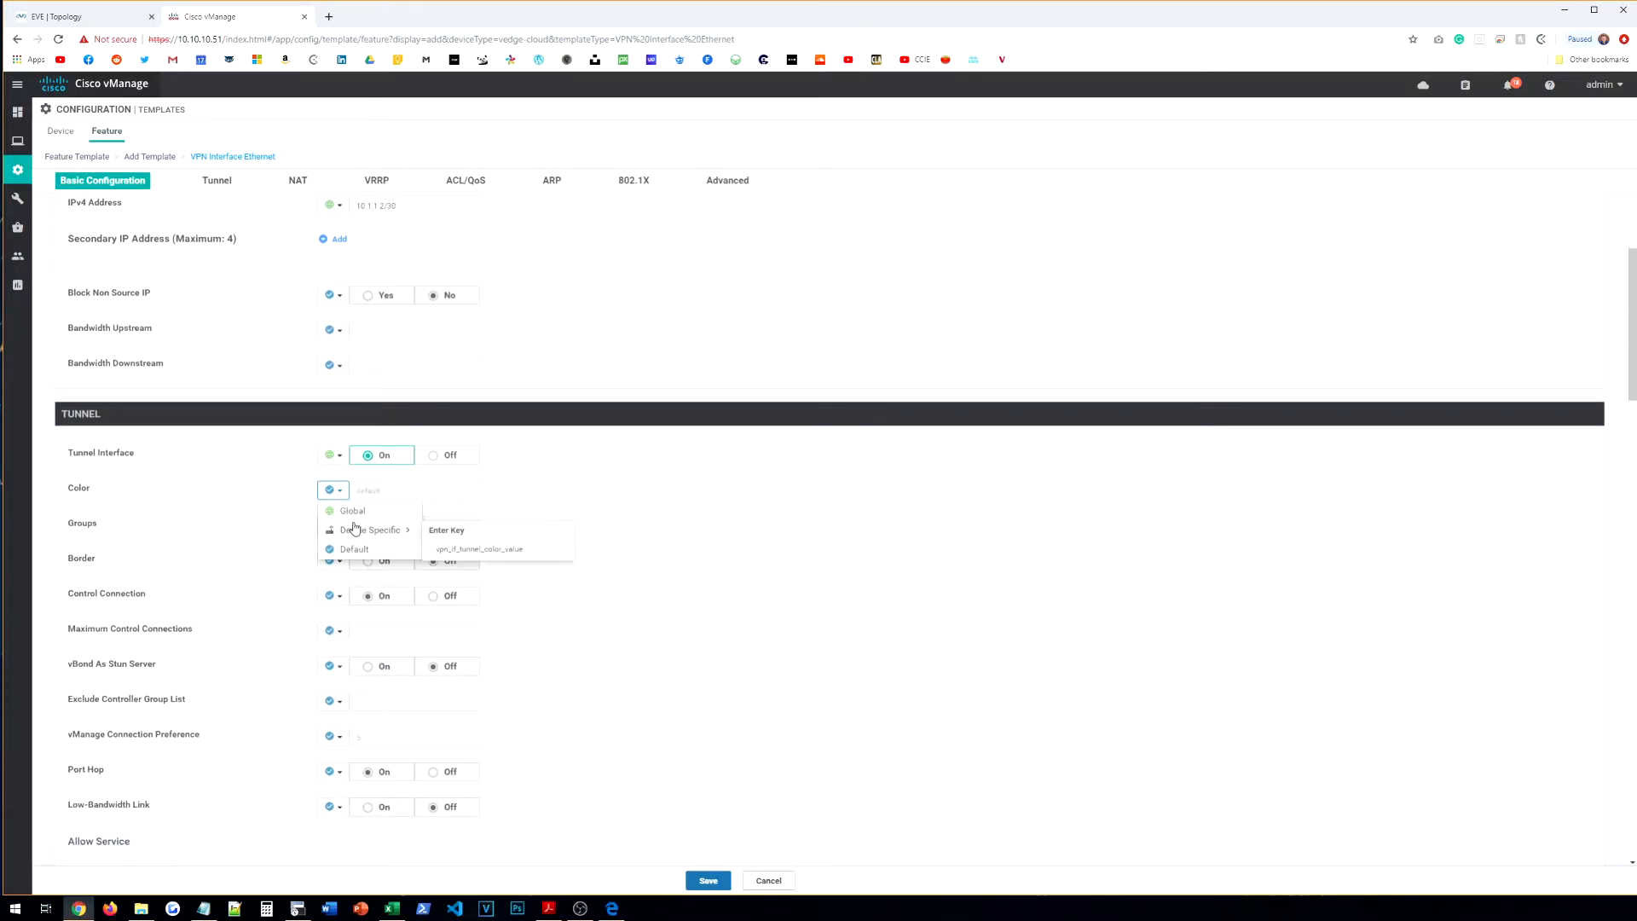
pyautogui.click(334, 492)
pyautogui.click(331, 491)
pyautogui.moveTo(380, 536)
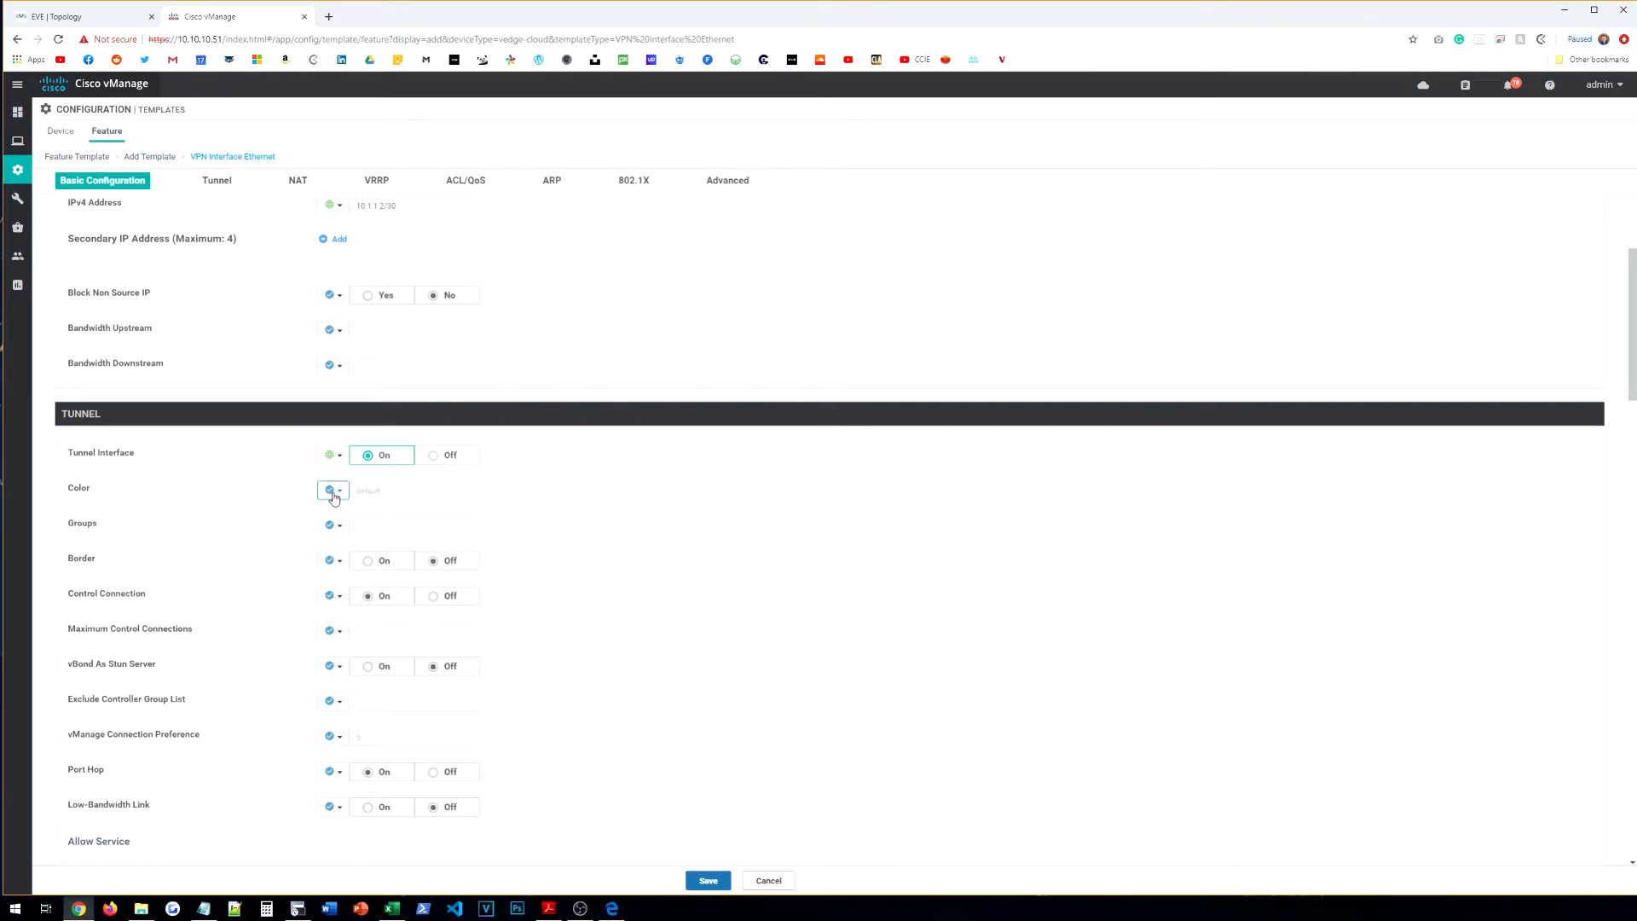
pyautogui.scroll(-3, 316, 493)
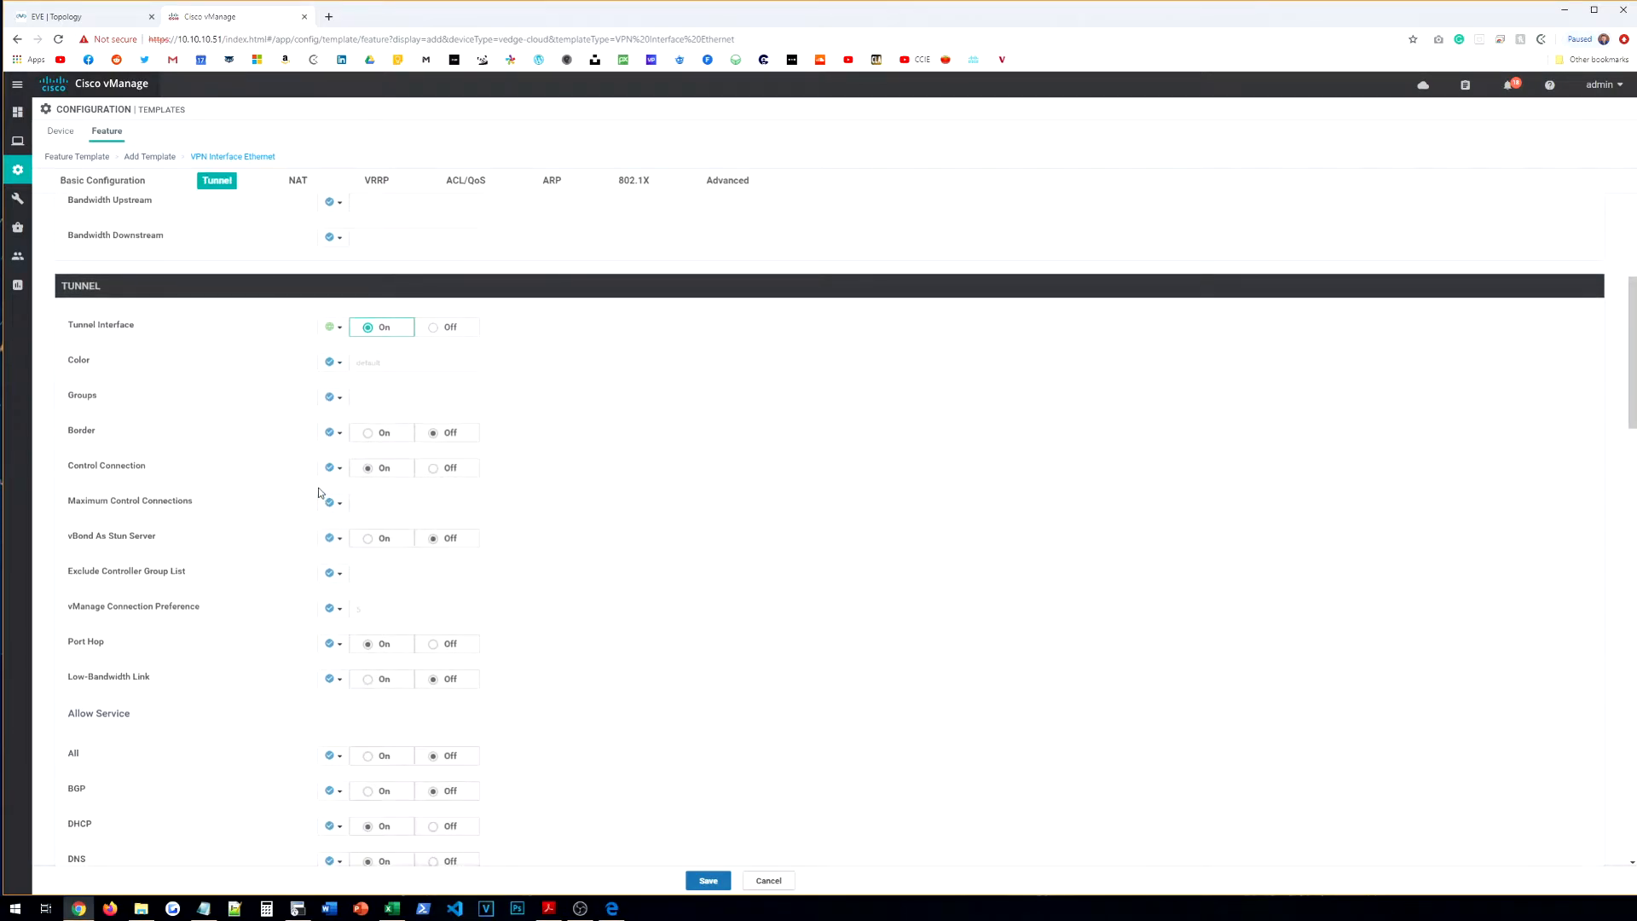
pyautogui.scroll(-3, 278, 398)
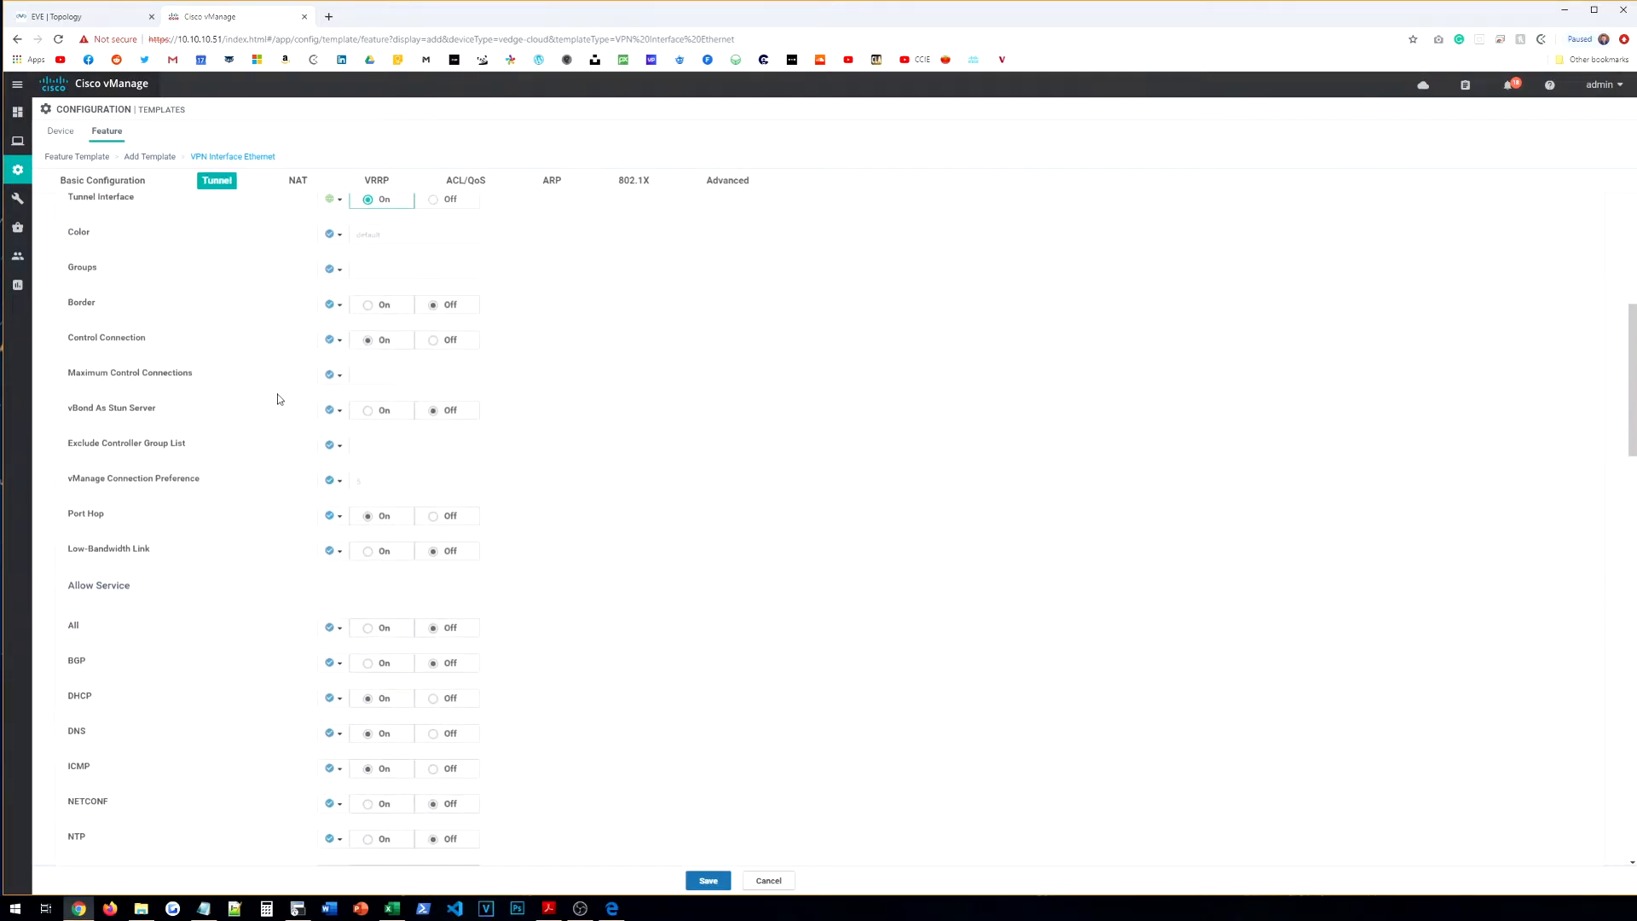
# Step: Allow All, NETCONF and SSH services through the tunnel, each as global On
pyautogui.click(333, 436)
pyautogui.click(354, 467)
pyautogui.click(380, 438)
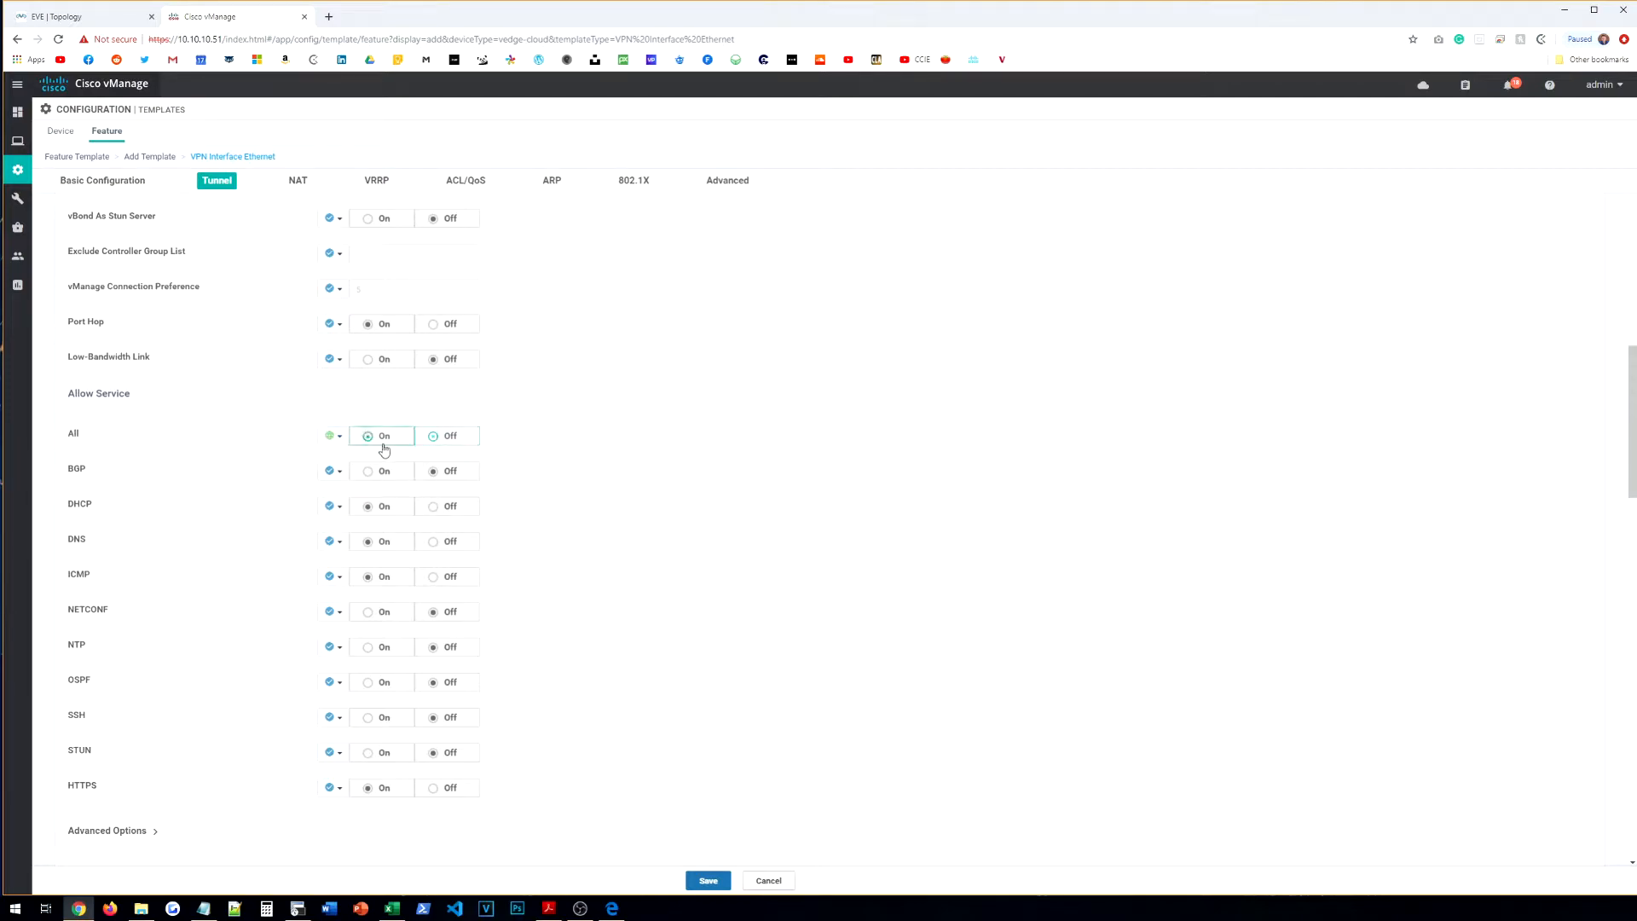
pyautogui.scroll(-1, 327, 518)
pyautogui.click(333, 548)
pyautogui.click(354, 578)
pyautogui.click(379, 547)
pyautogui.click(331, 654)
pyautogui.click(350, 675)
pyautogui.click(375, 654)
# Step: Leave the tunnel color at Default and save the interface template
pyautogui.scroll(9, 281, 667)
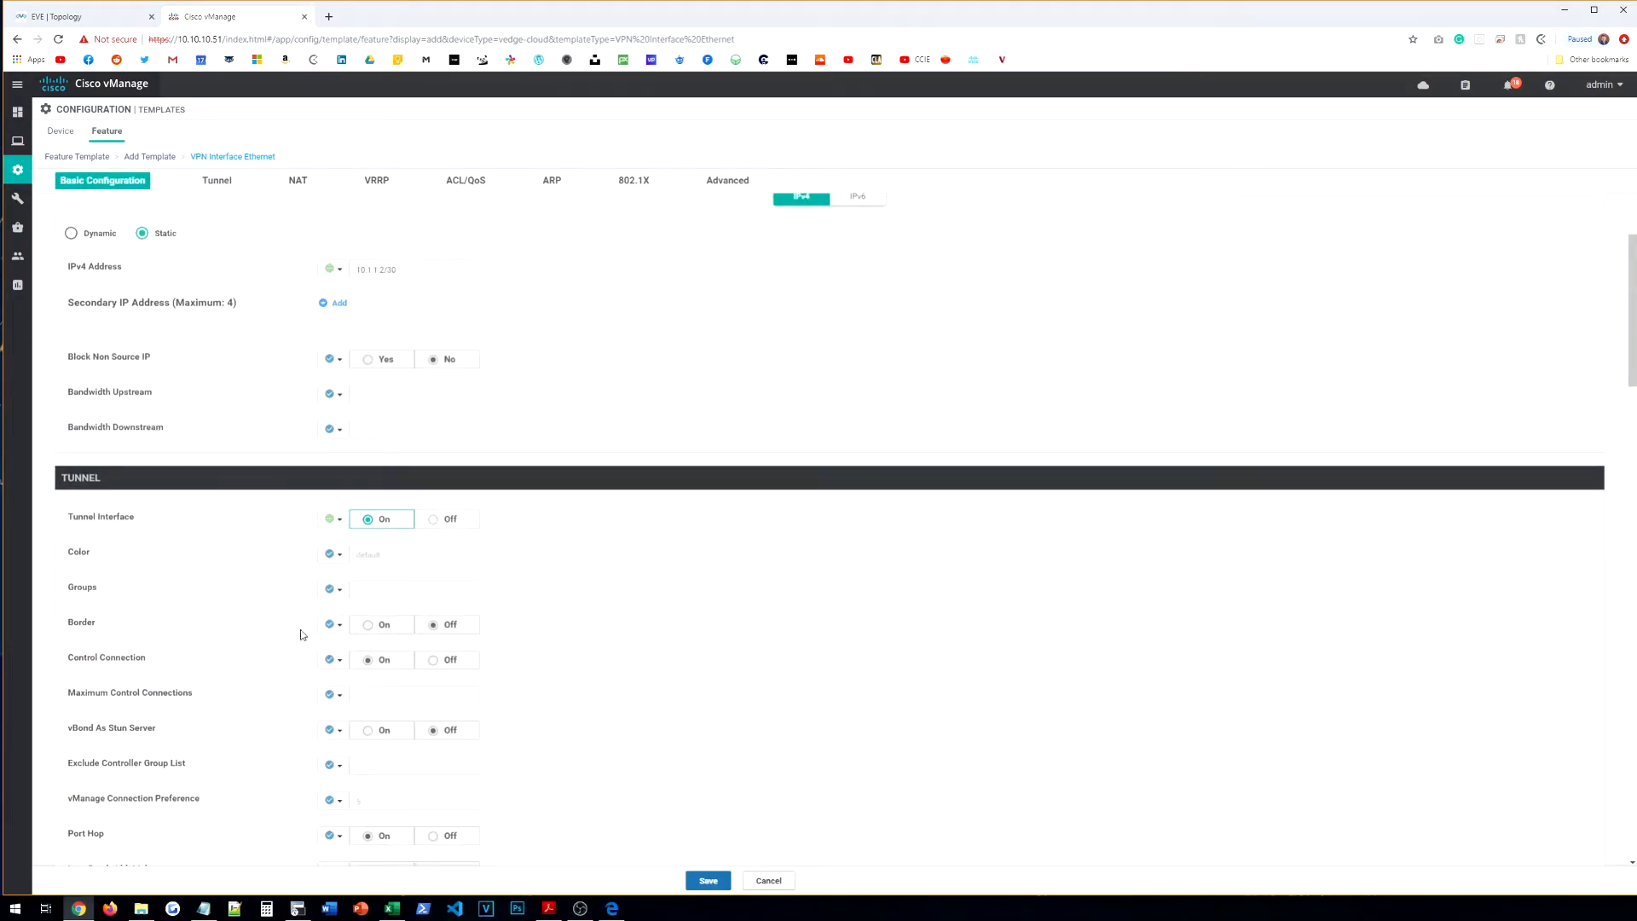
pyautogui.scroll(-1, 342, 602)
pyautogui.click(332, 490)
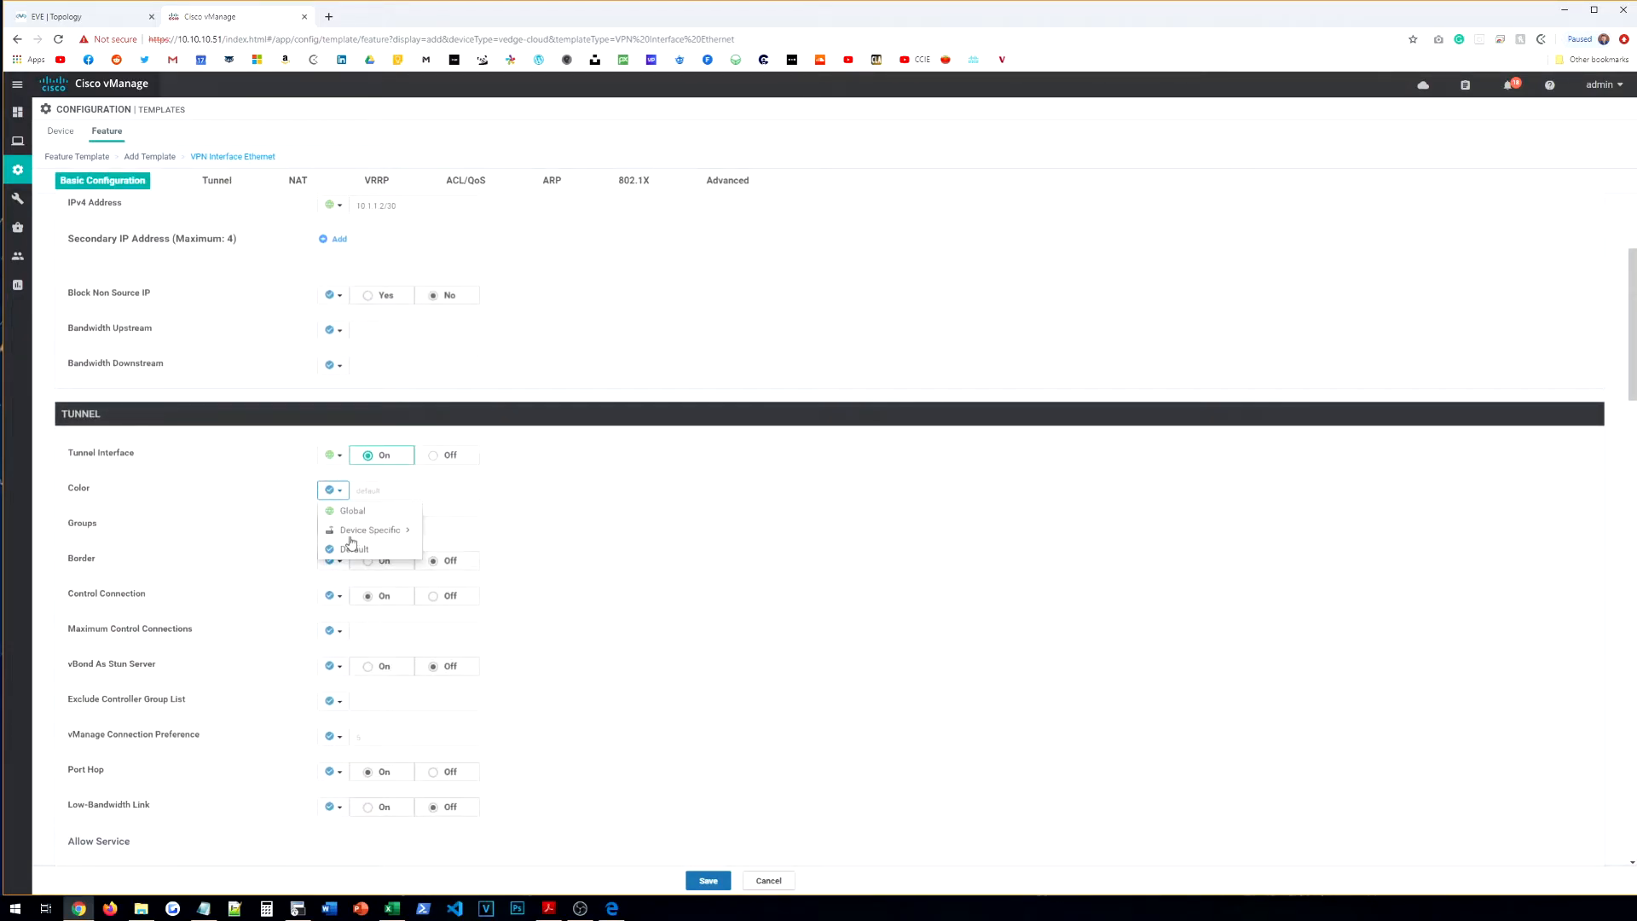
pyautogui.moveTo(380, 530)
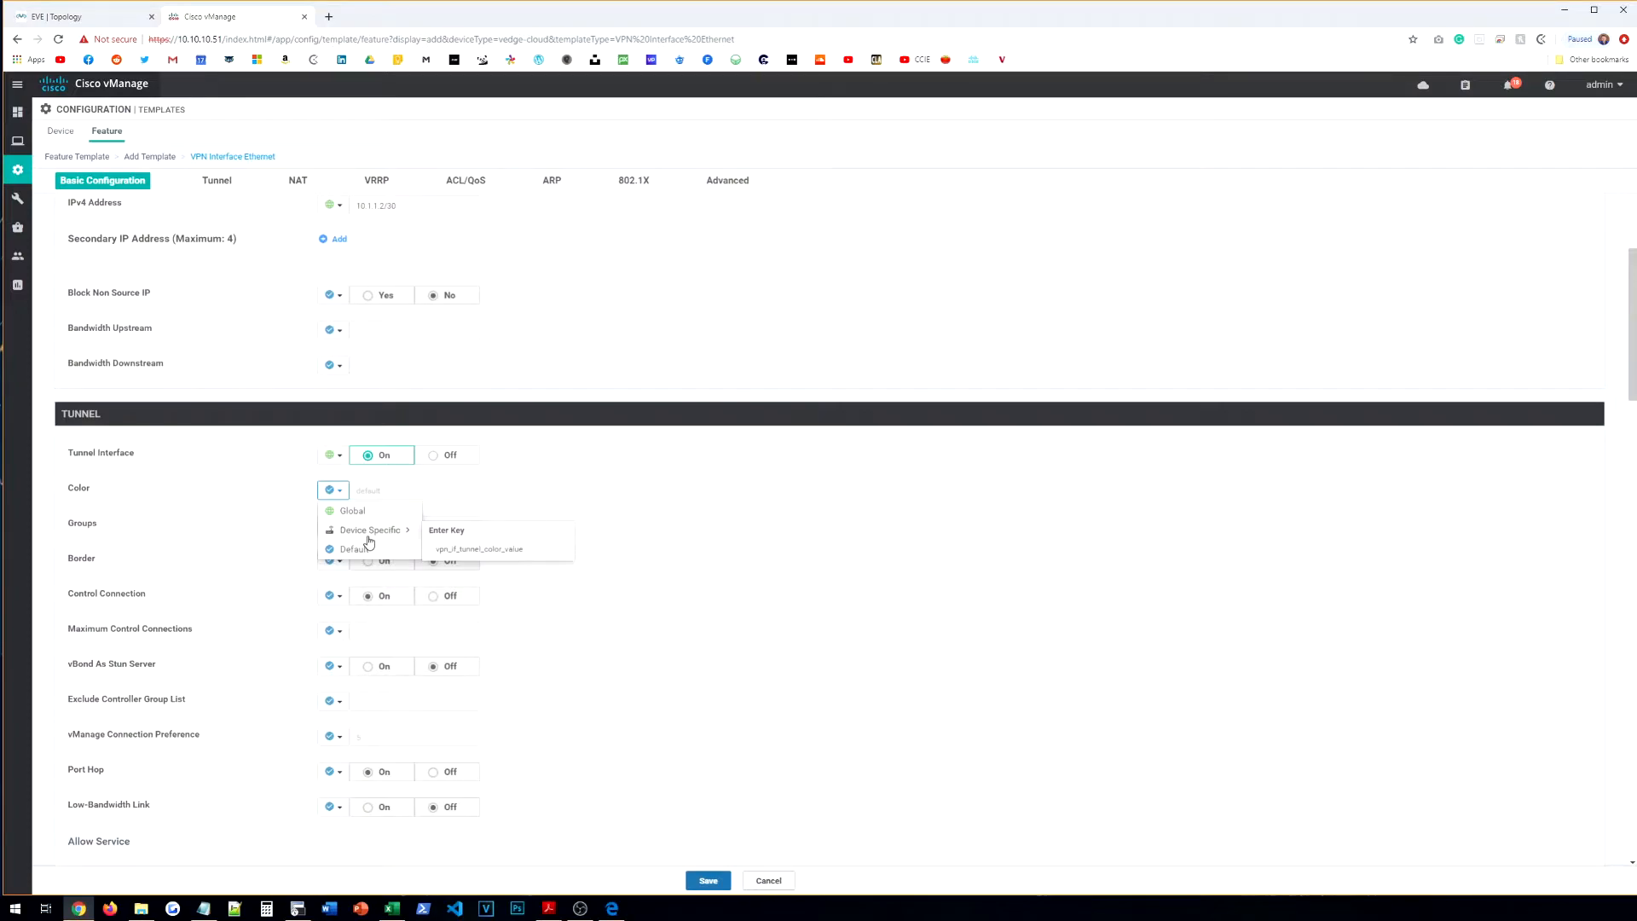
pyautogui.click(263, 486)
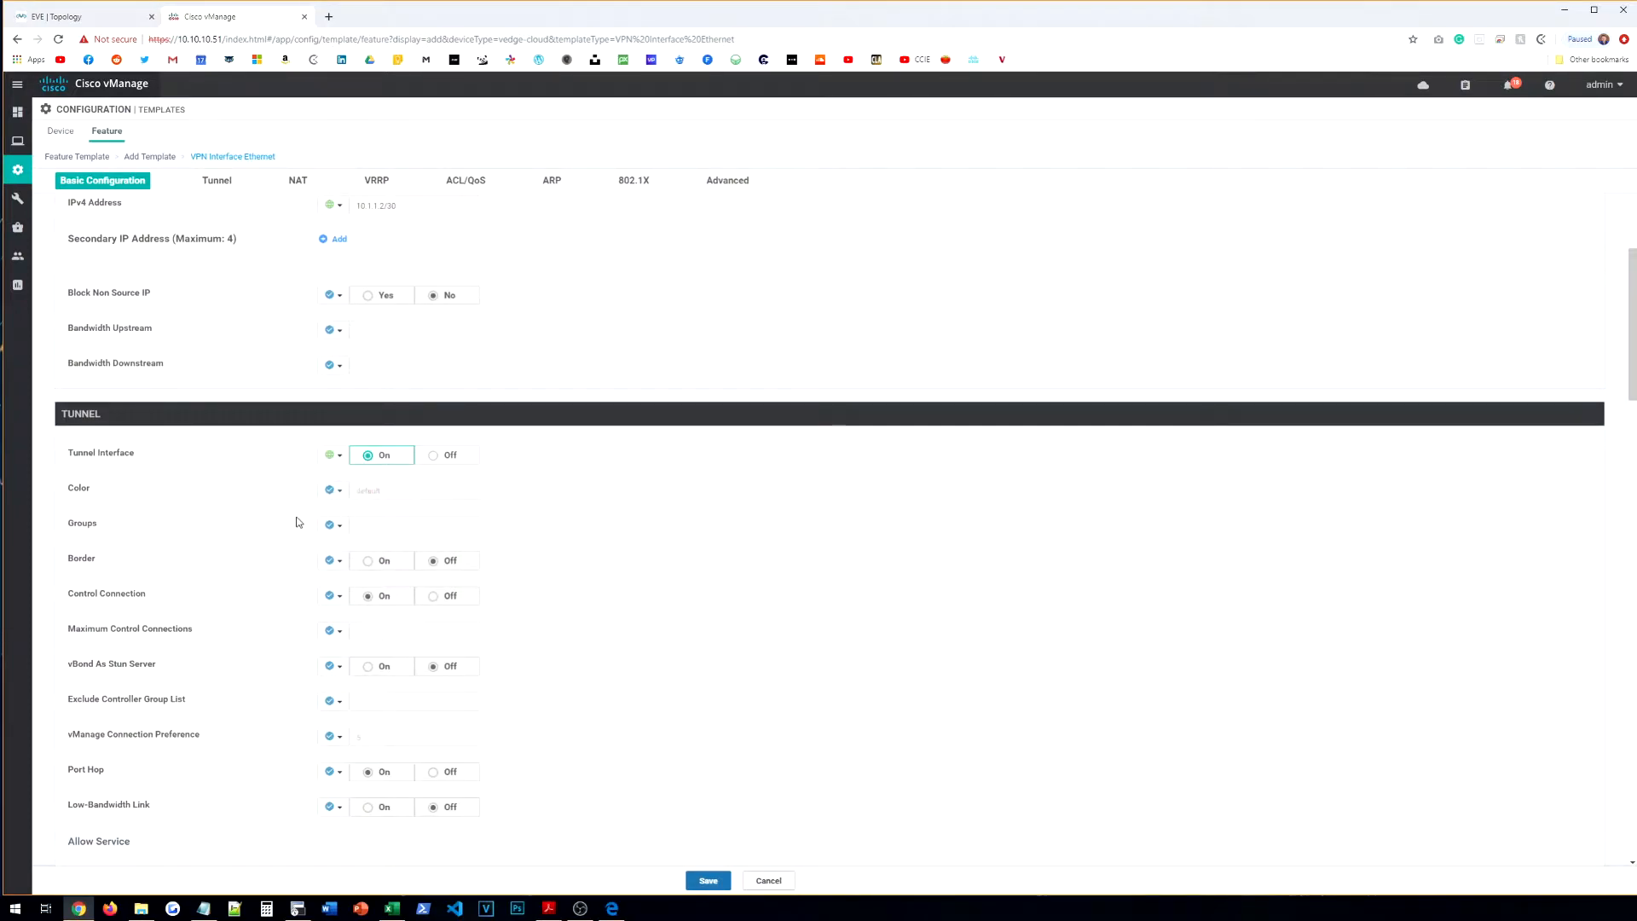
pyautogui.scroll(-3, 298, 516)
pyautogui.scroll(-2, 337, 638)
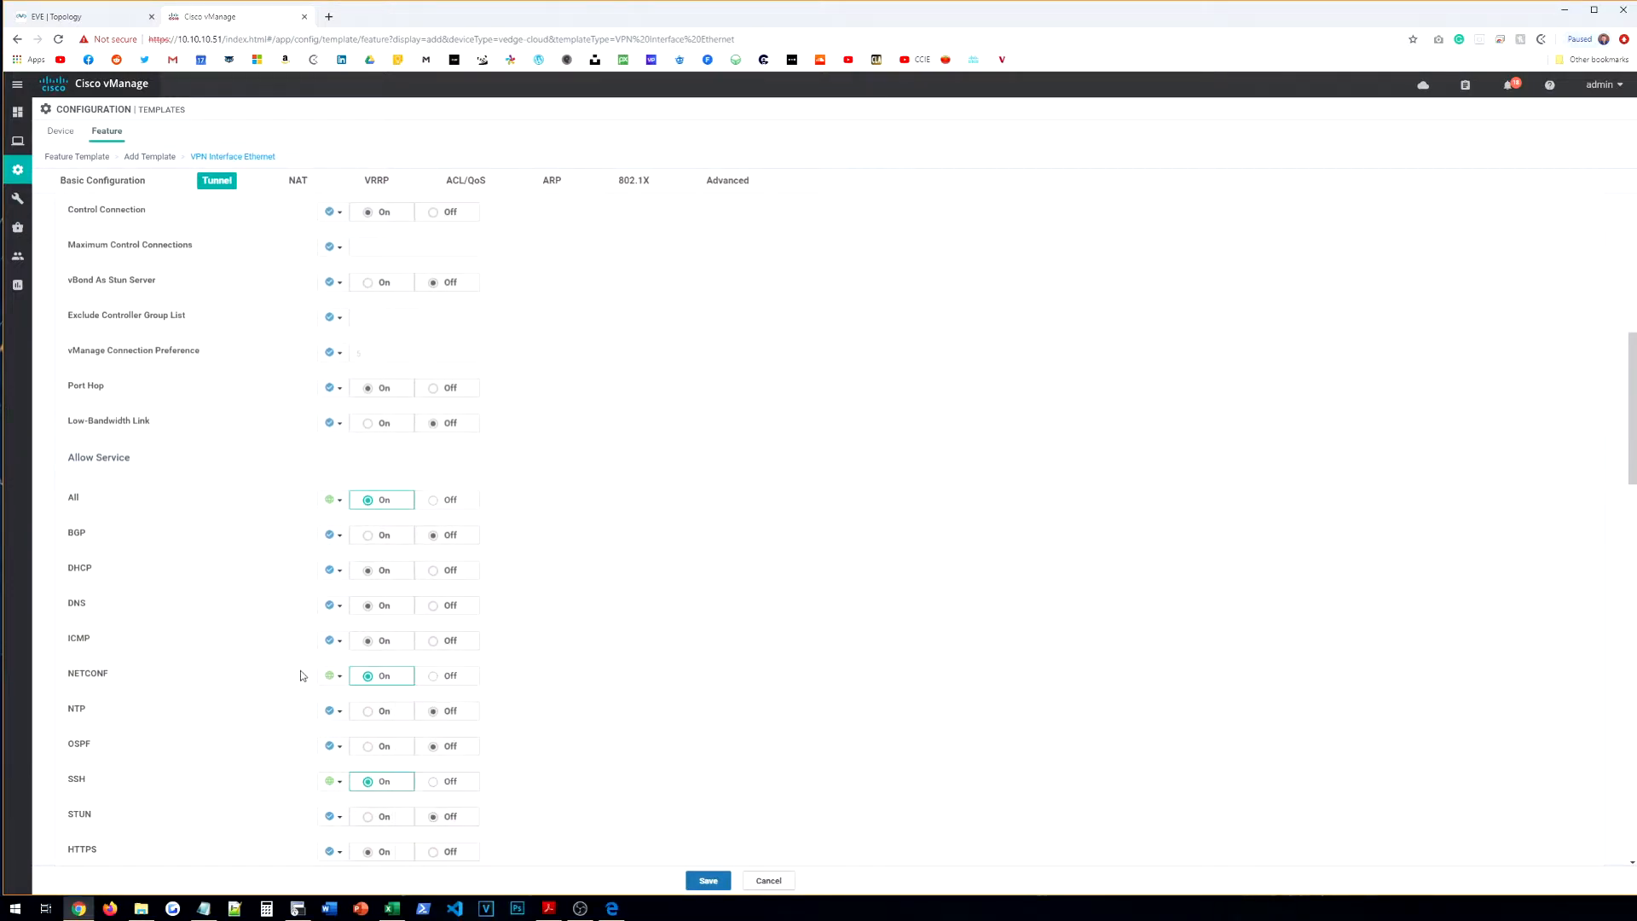
pyautogui.scroll(-3, 300, 670)
pyautogui.scroll(-2, 275, 574)
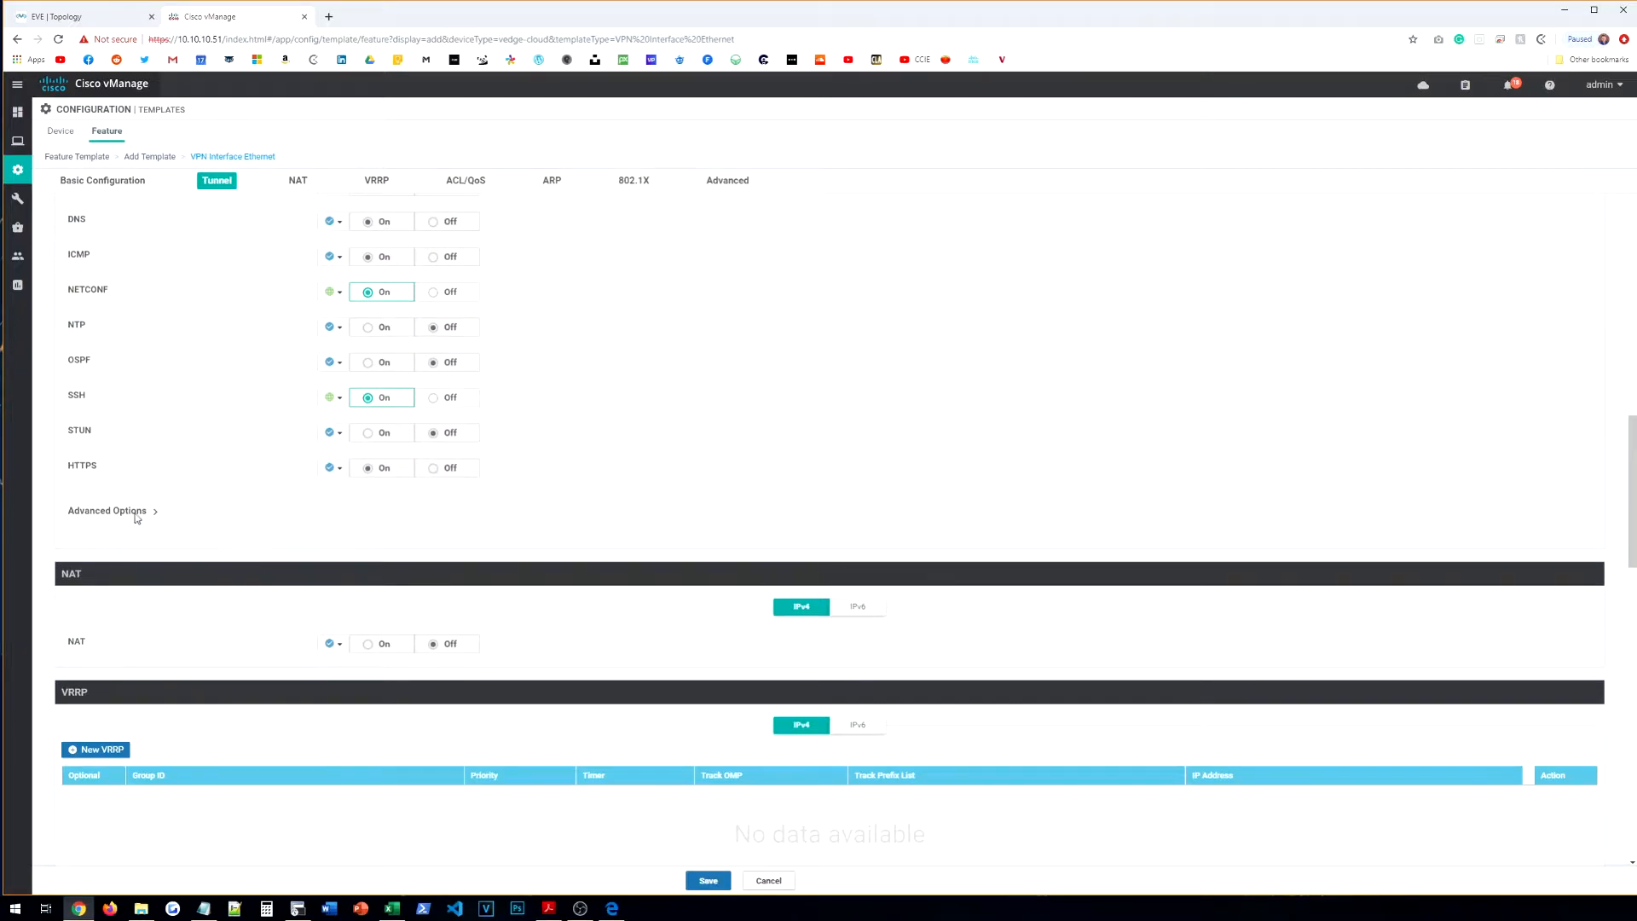
pyautogui.scroll(-6, 567, 632)
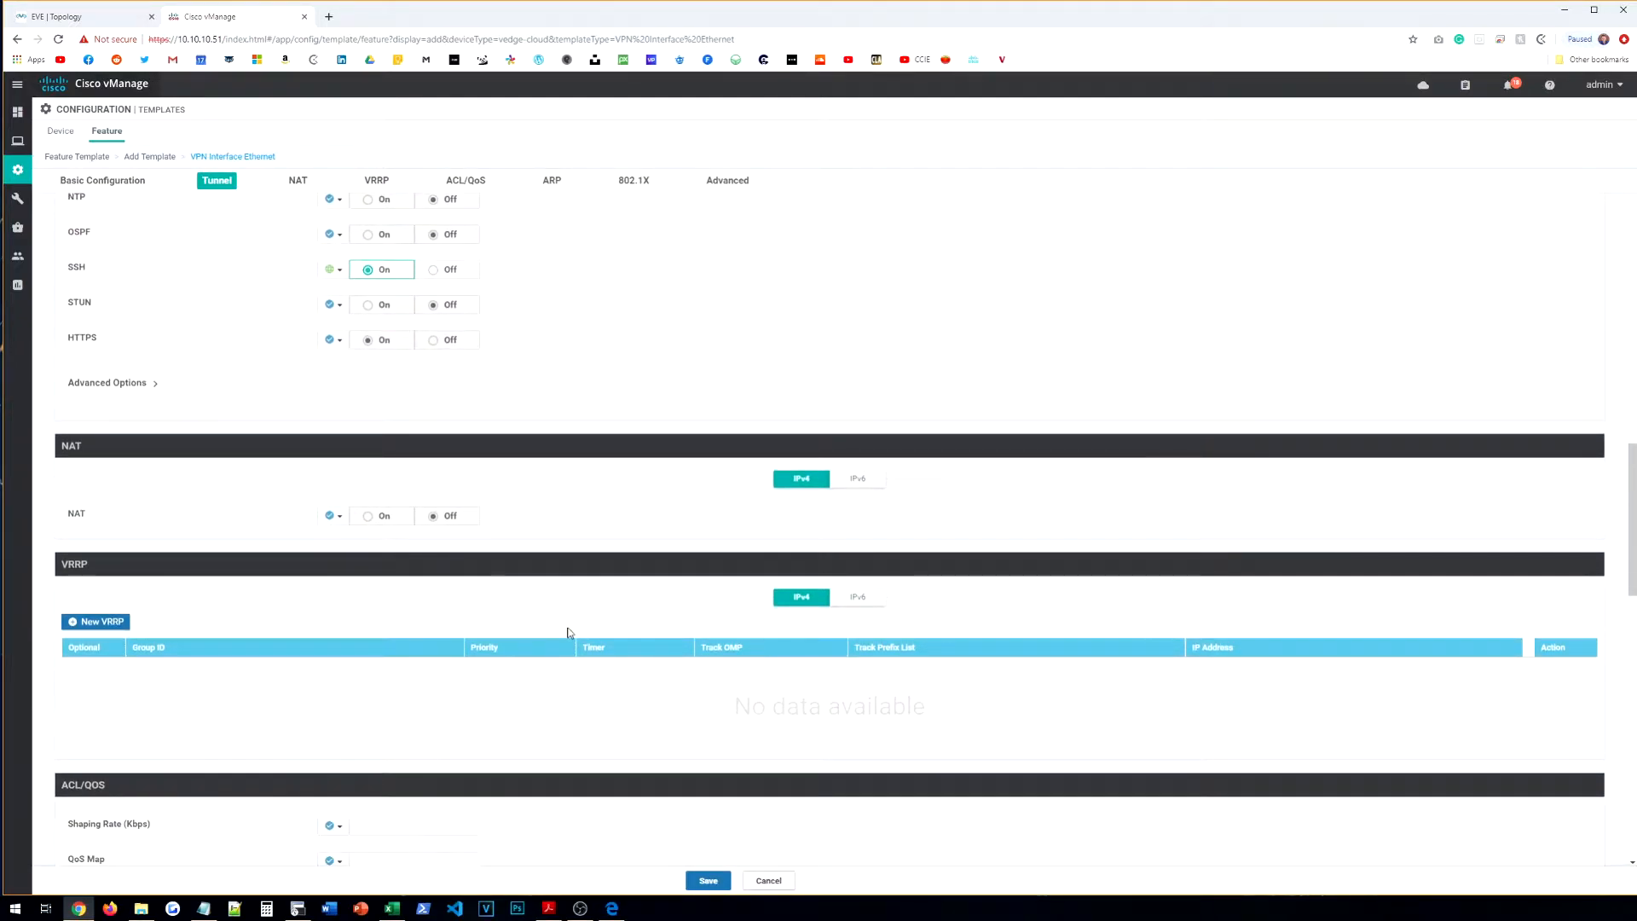
pyautogui.scroll(-2, 572, 636)
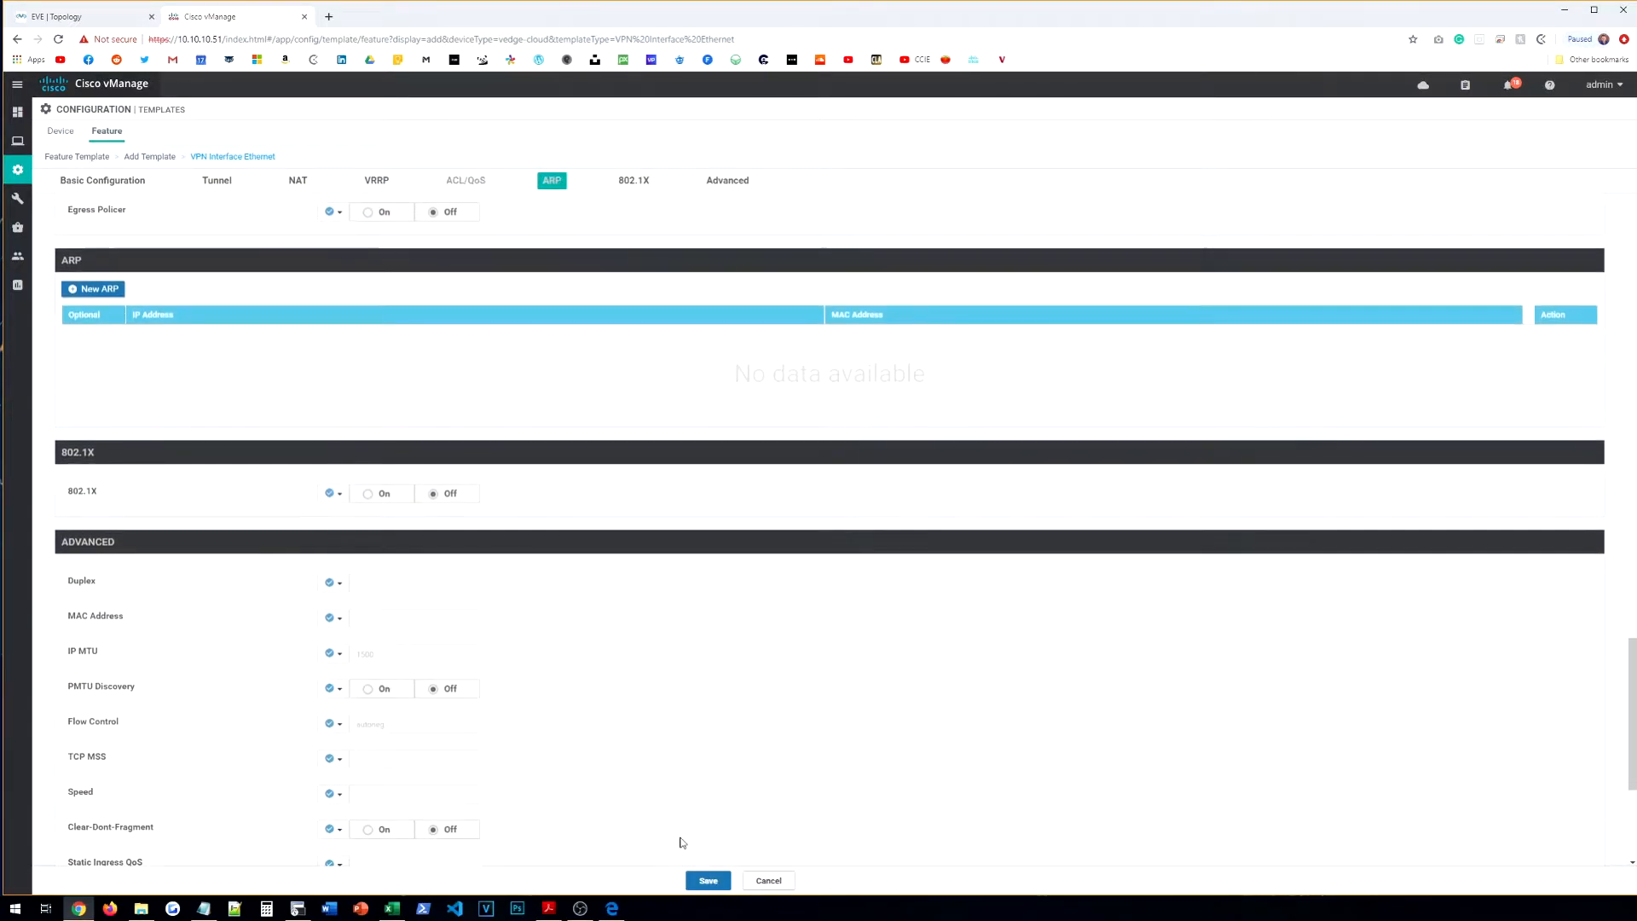
pyautogui.click(720, 884)
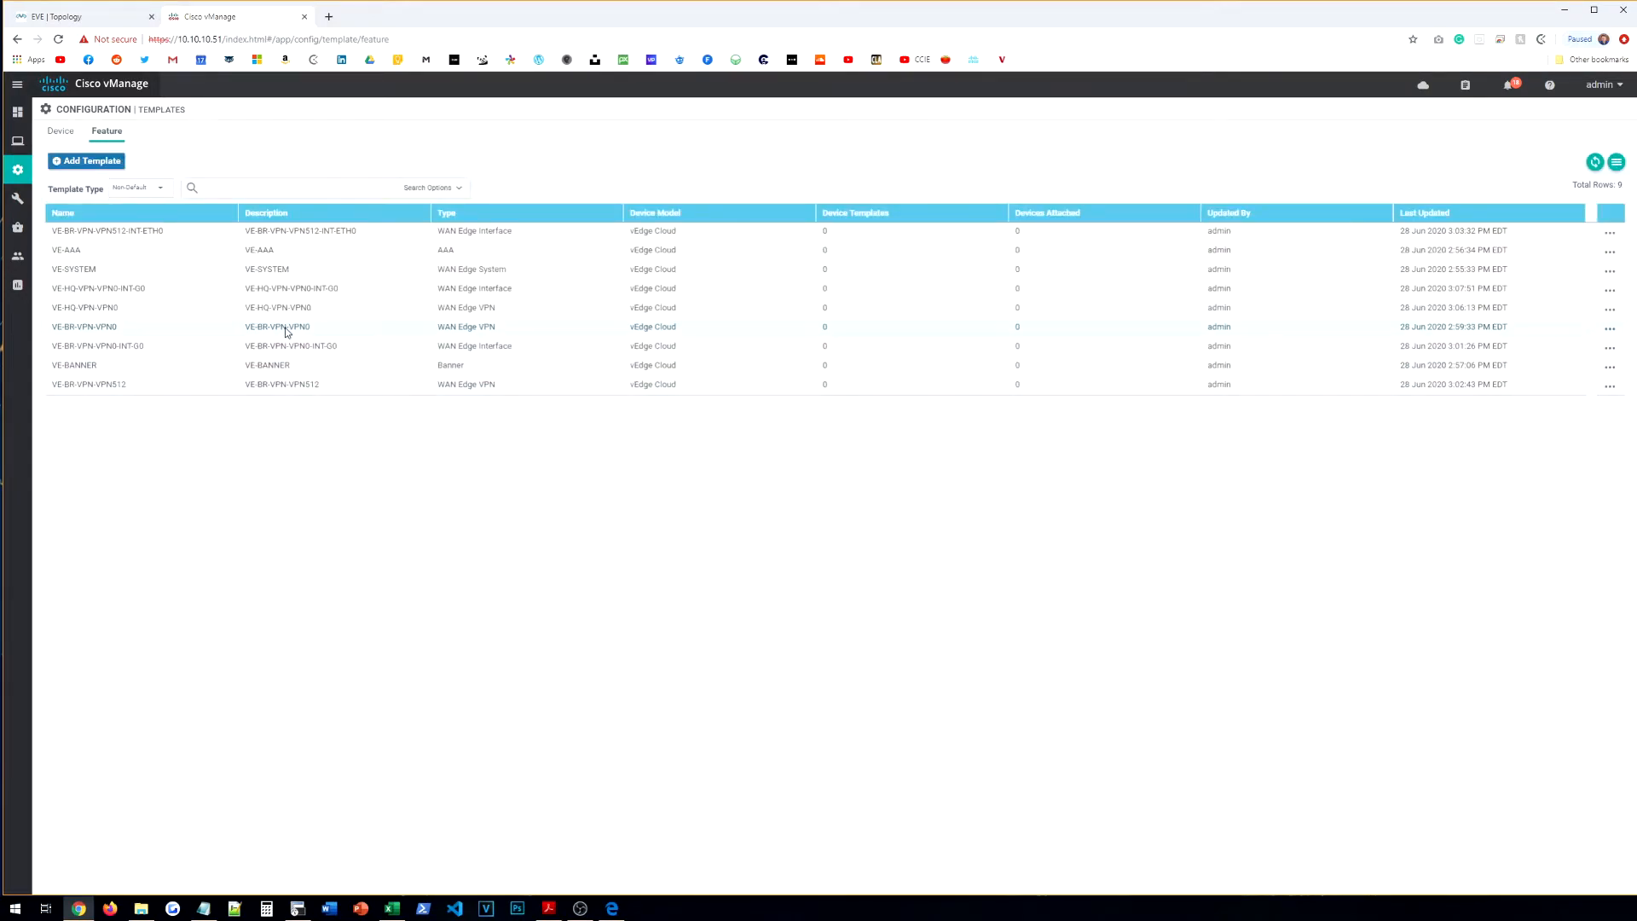
# Step: Start a new VPN feature template for the vEdge Cloud device model
pyautogui.click(86, 160)
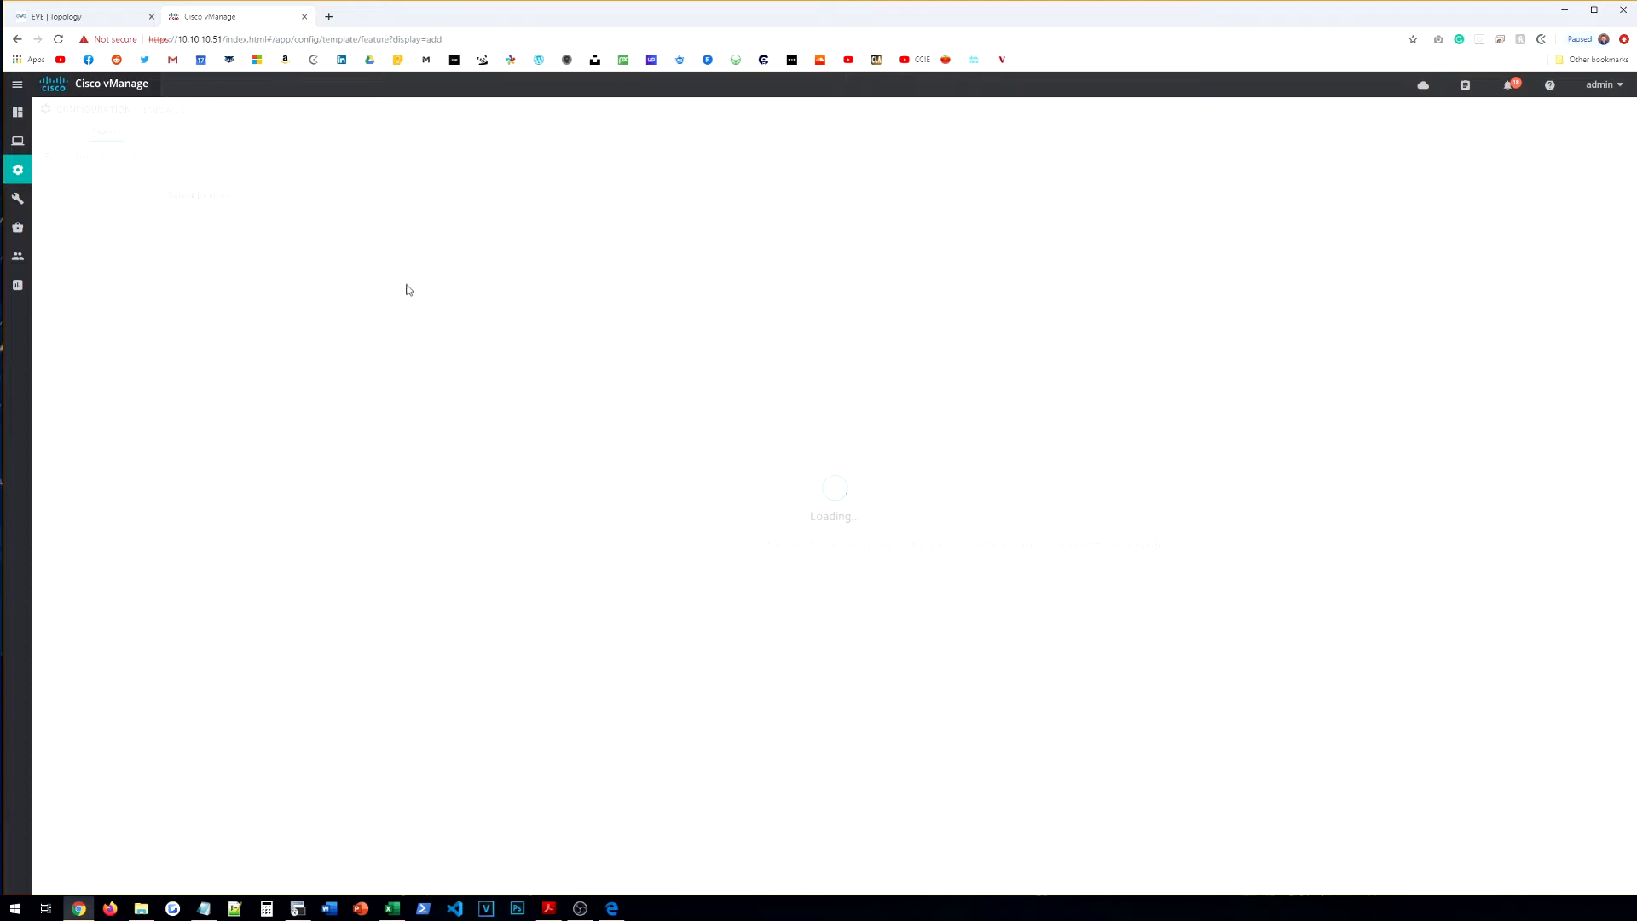
pyautogui.scroll(-10, 222, 438)
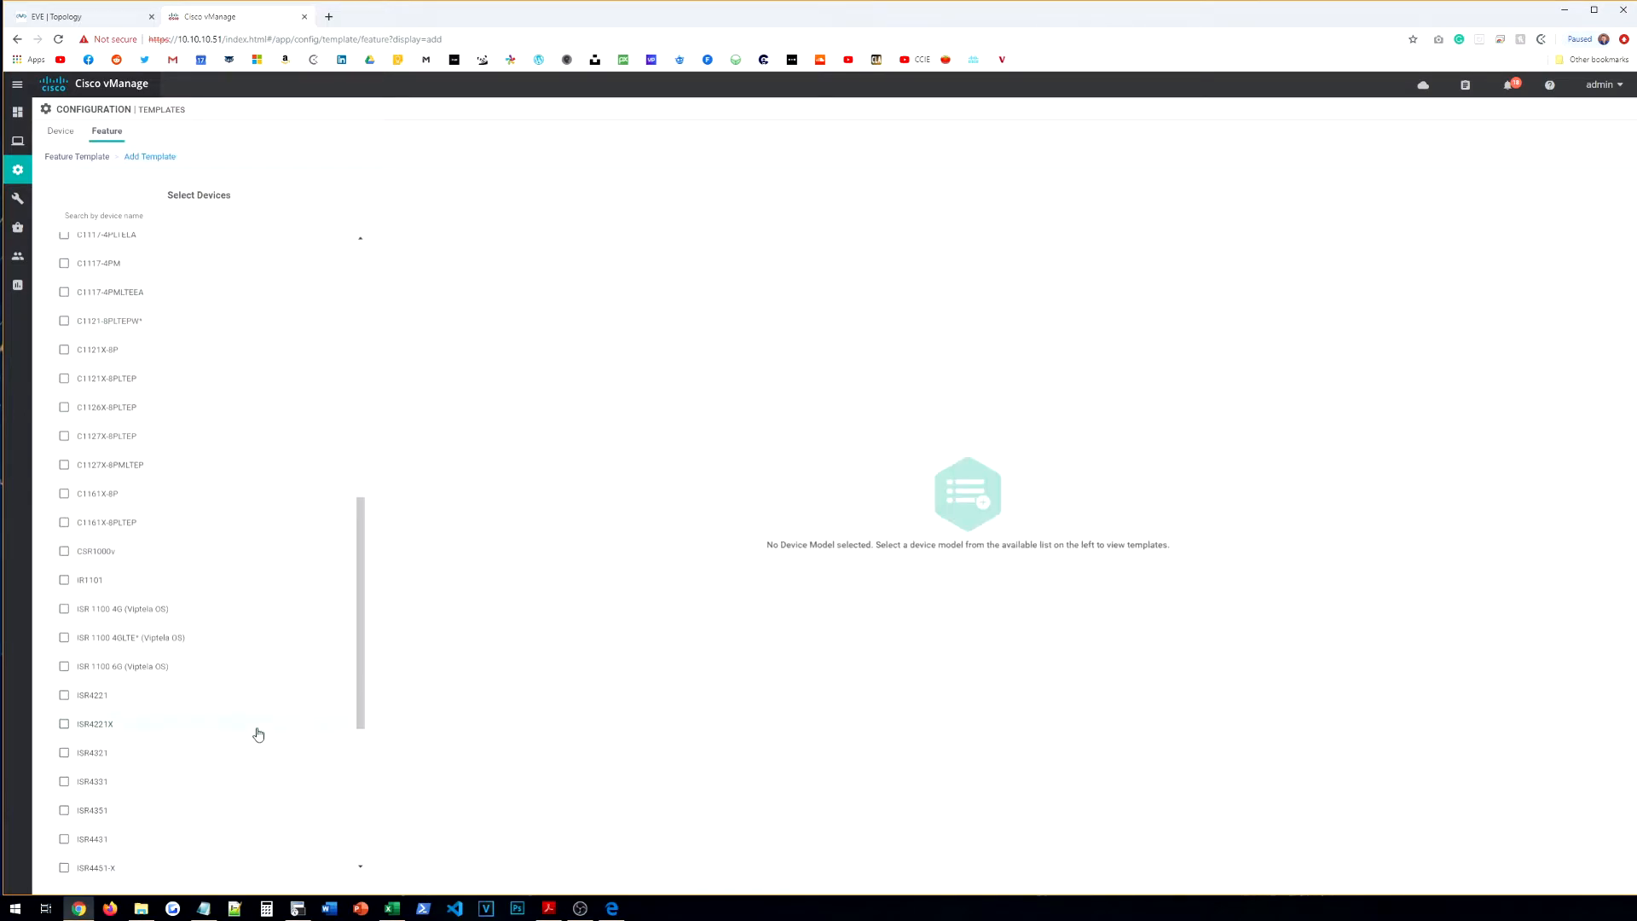
pyautogui.click(103, 214)
pyautogui.write('ved')
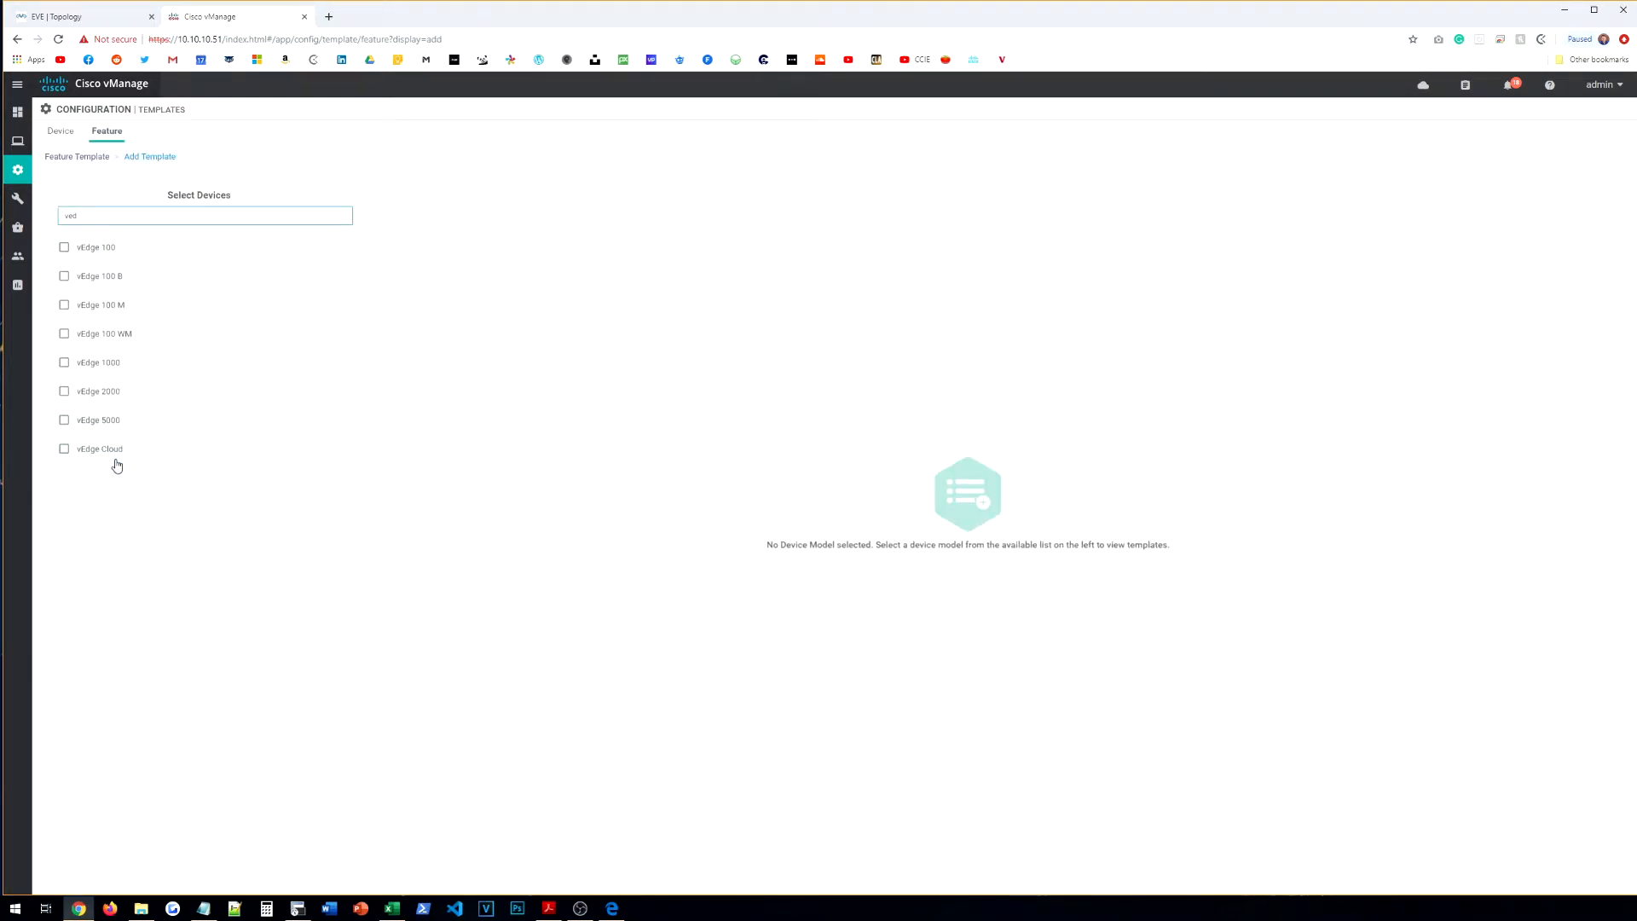
pyautogui.click(121, 454)
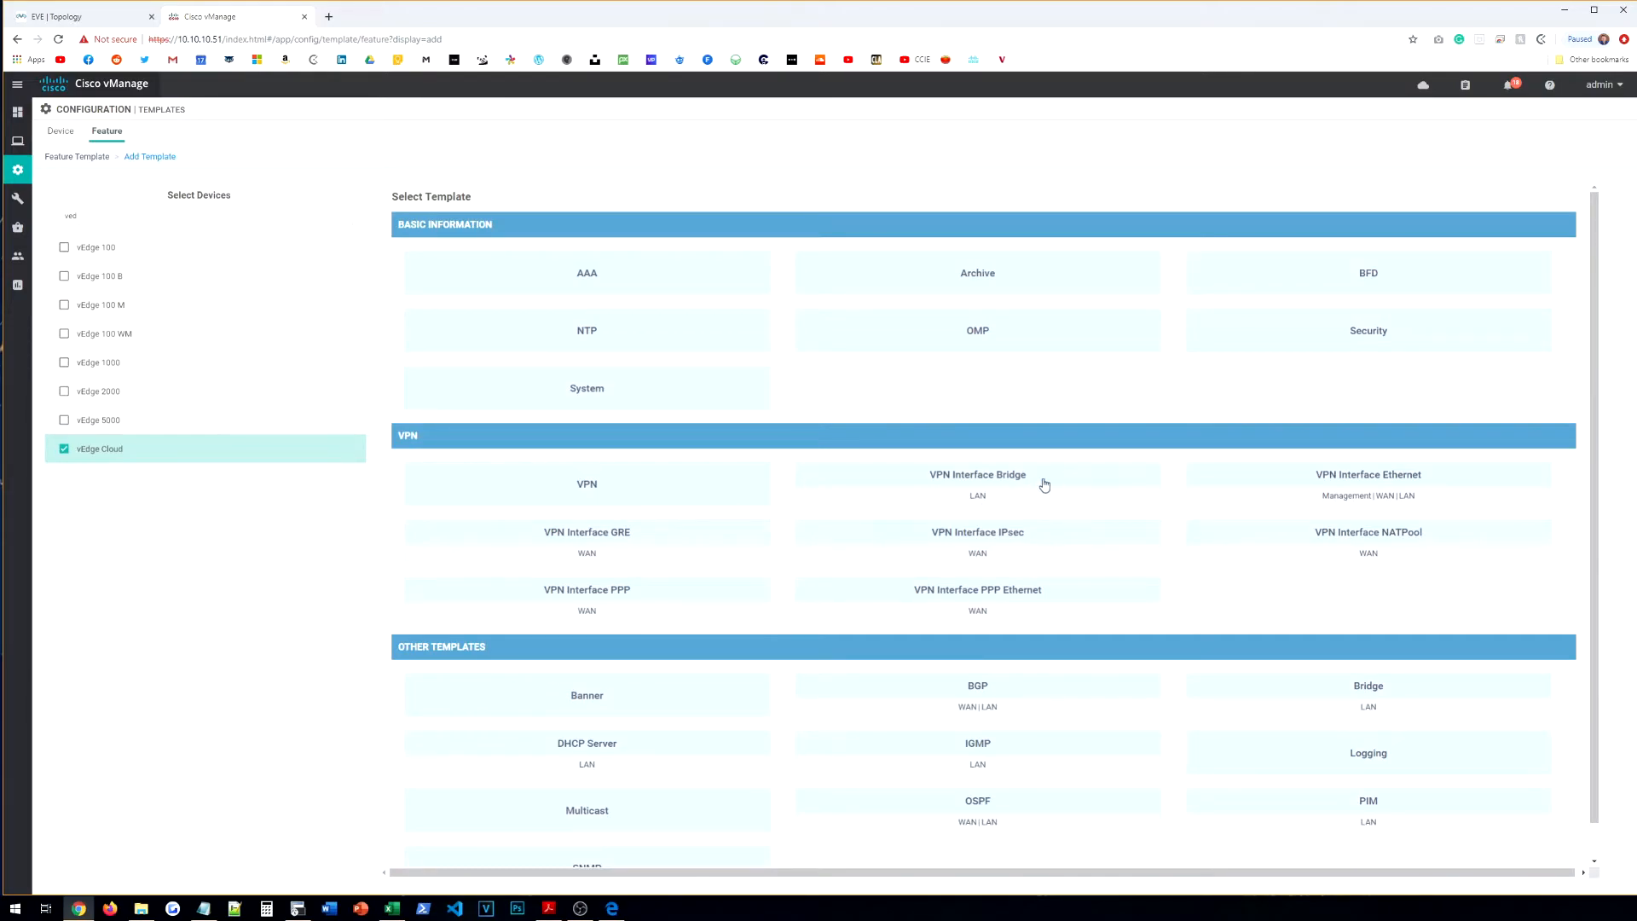
pyautogui.click(733, 494)
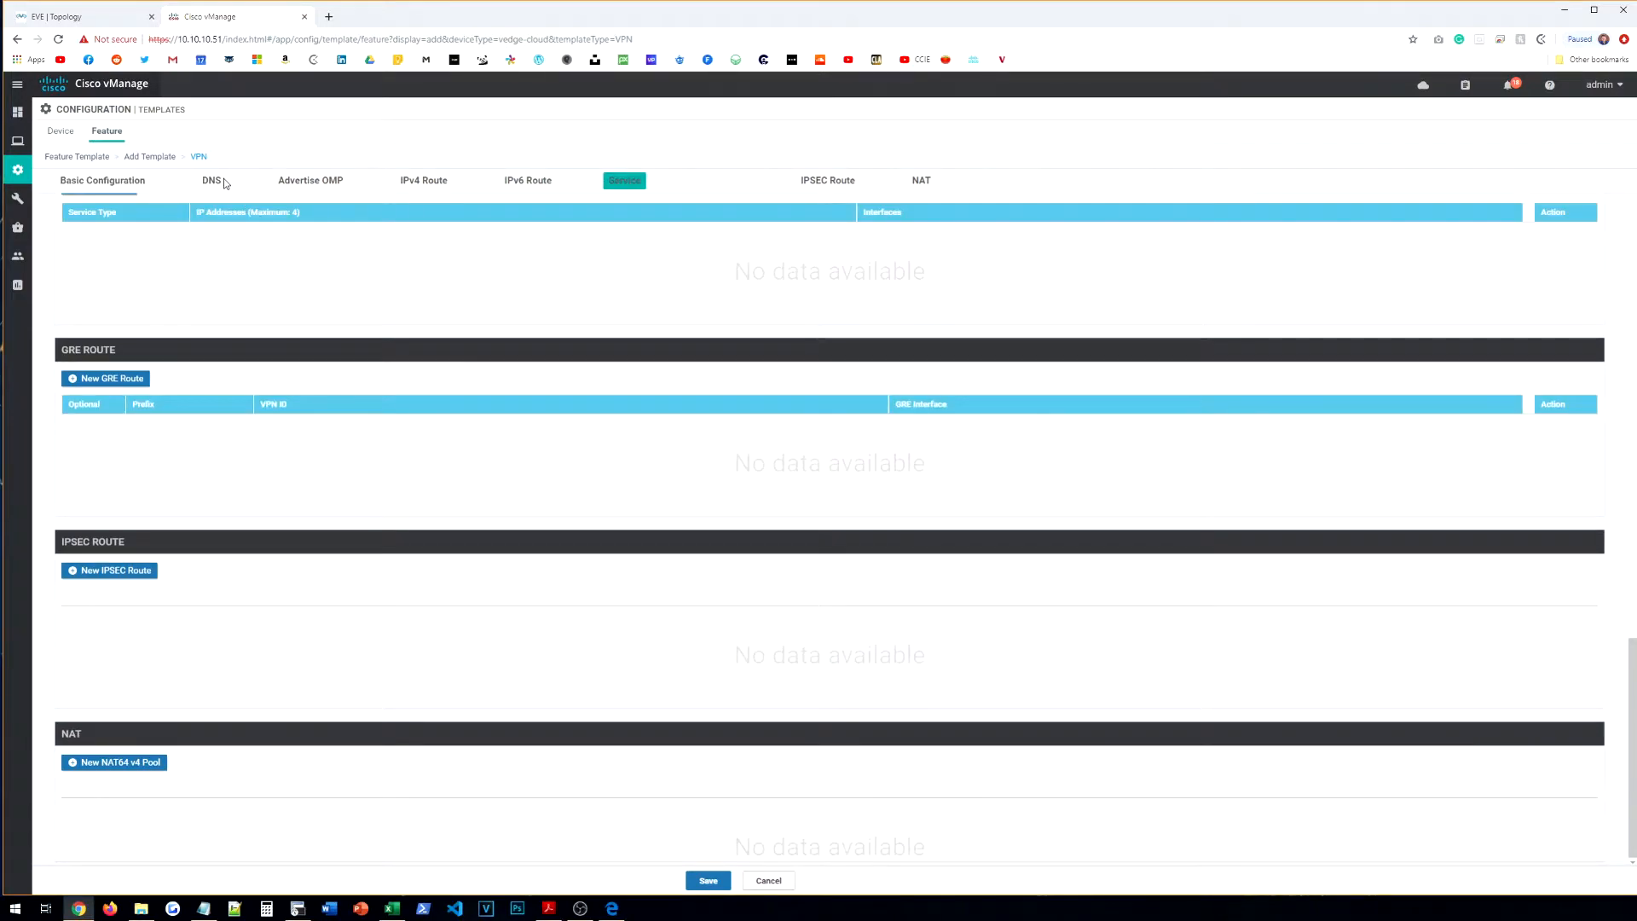
# Step: Name it VE-HQ-VPN-VPN512 with matching description, enter VPN 512, and make the VPN name global
pyautogui.click(211, 215)
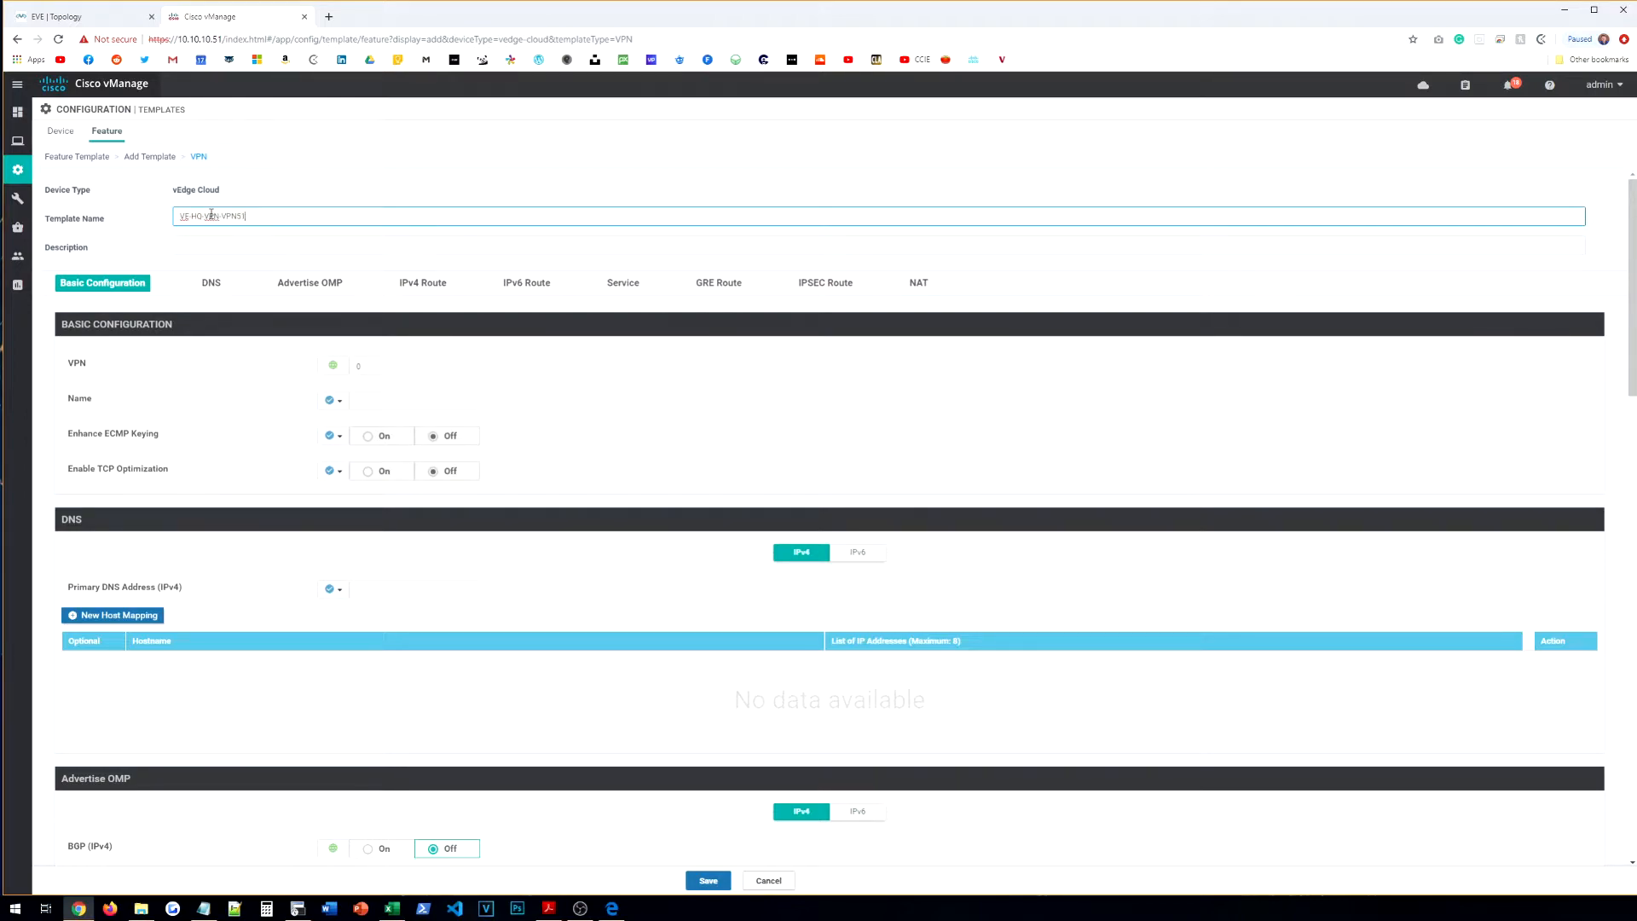
pyautogui.tripleClick(212, 215)
pyautogui.hotkey('ctrl', 'c')
pyautogui.click(236, 252)
pyautogui.hotkey('ctrl', 'v')
pyautogui.click(397, 370)
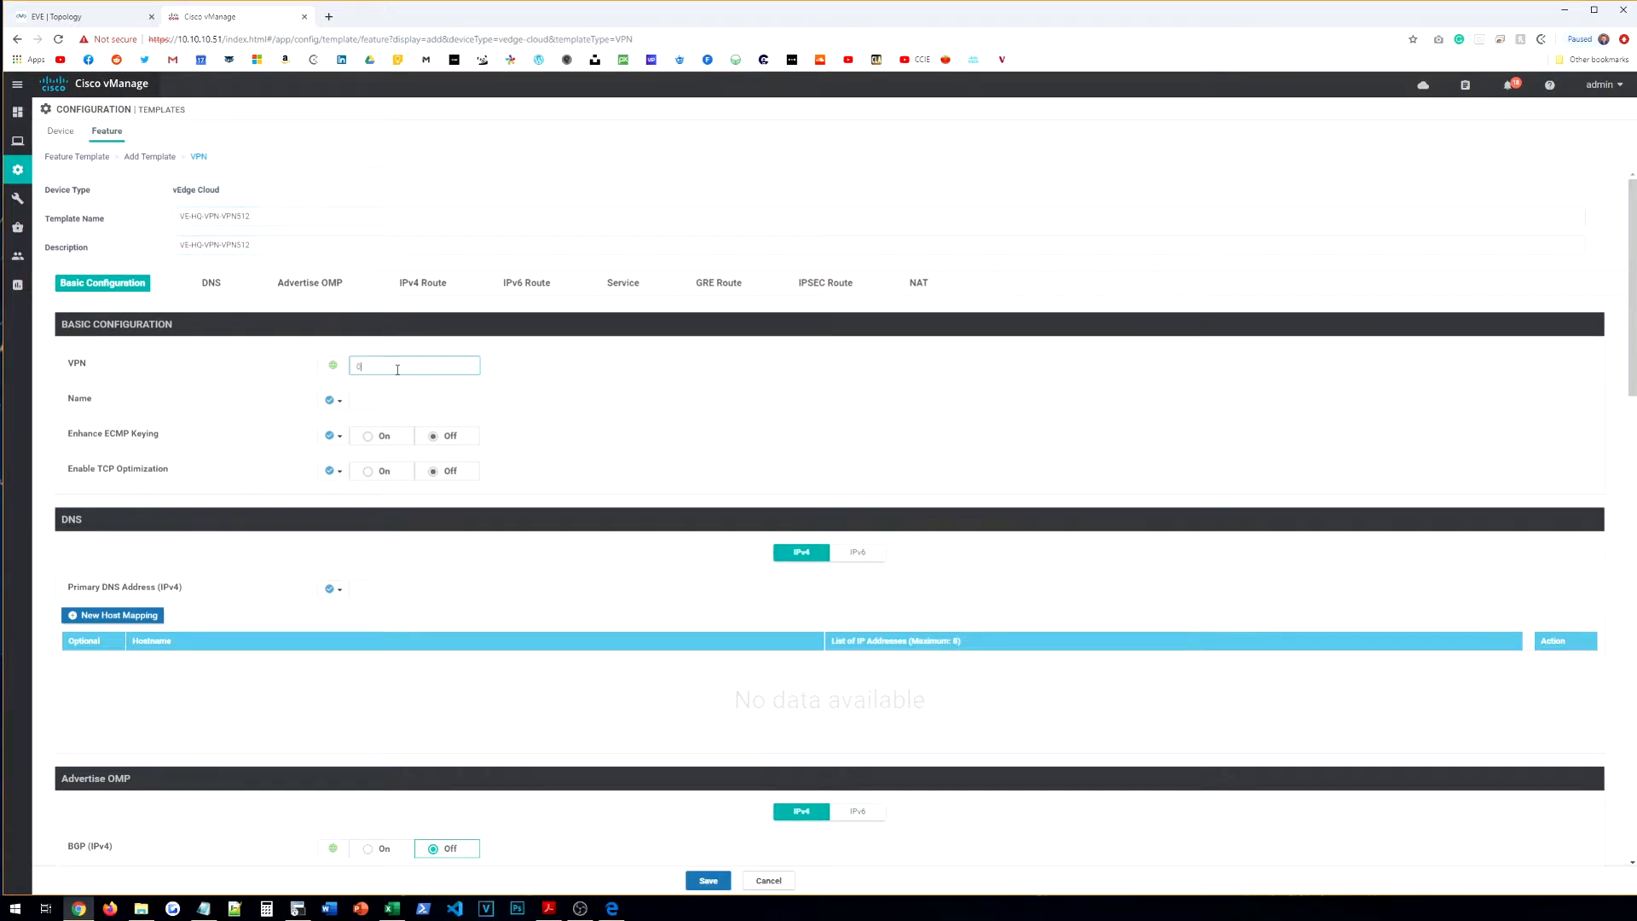
pyautogui.click(332, 400)
pyautogui.click(344, 434)
pyautogui.click(379, 406)
pyautogui.scroll(-10, 379, 405)
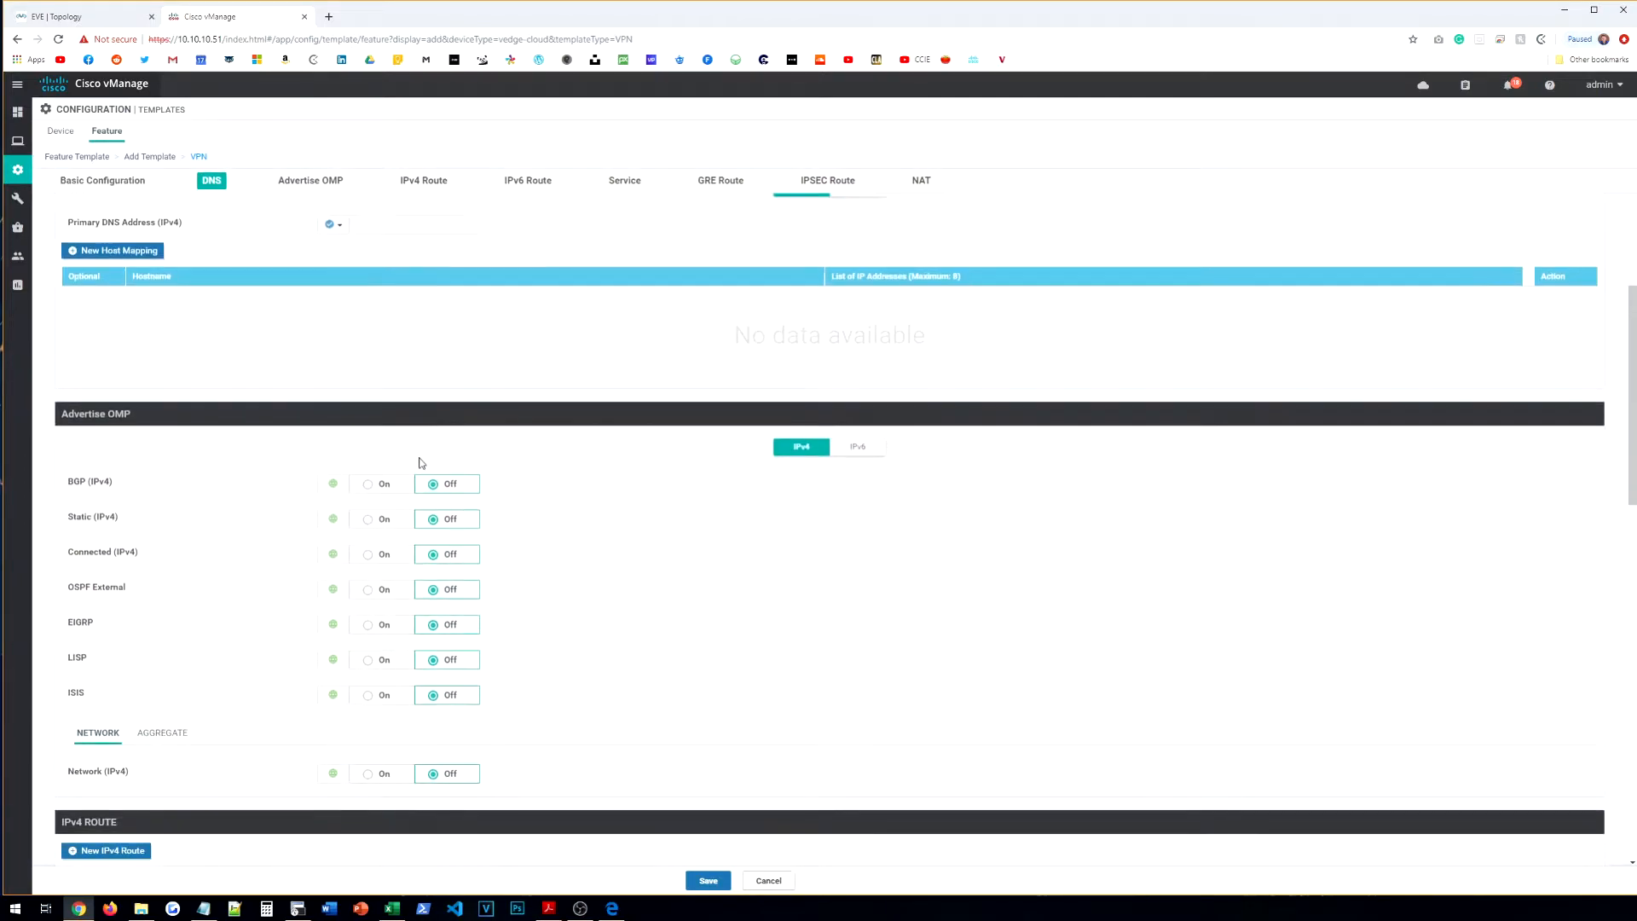
# Step: Add a global 0.0.0.0/0 route with a next hop address, then save VE-HQ-VPN-VPN512
pyautogui.click(120, 354)
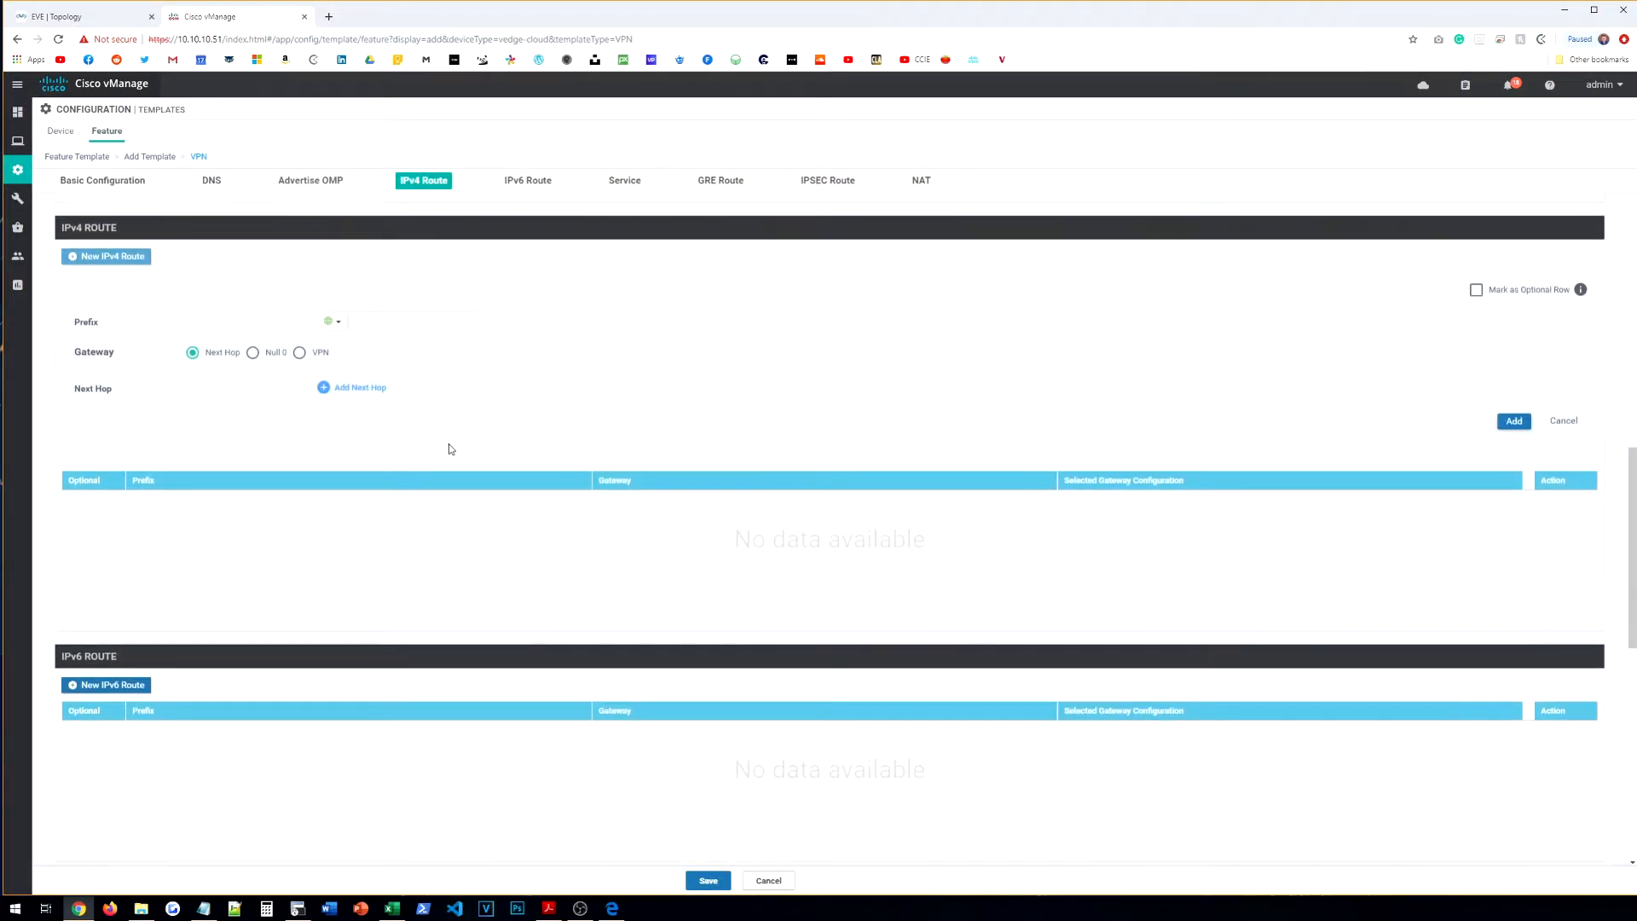
pyautogui.click(332, 321)
pyautogui.click(401, 321)
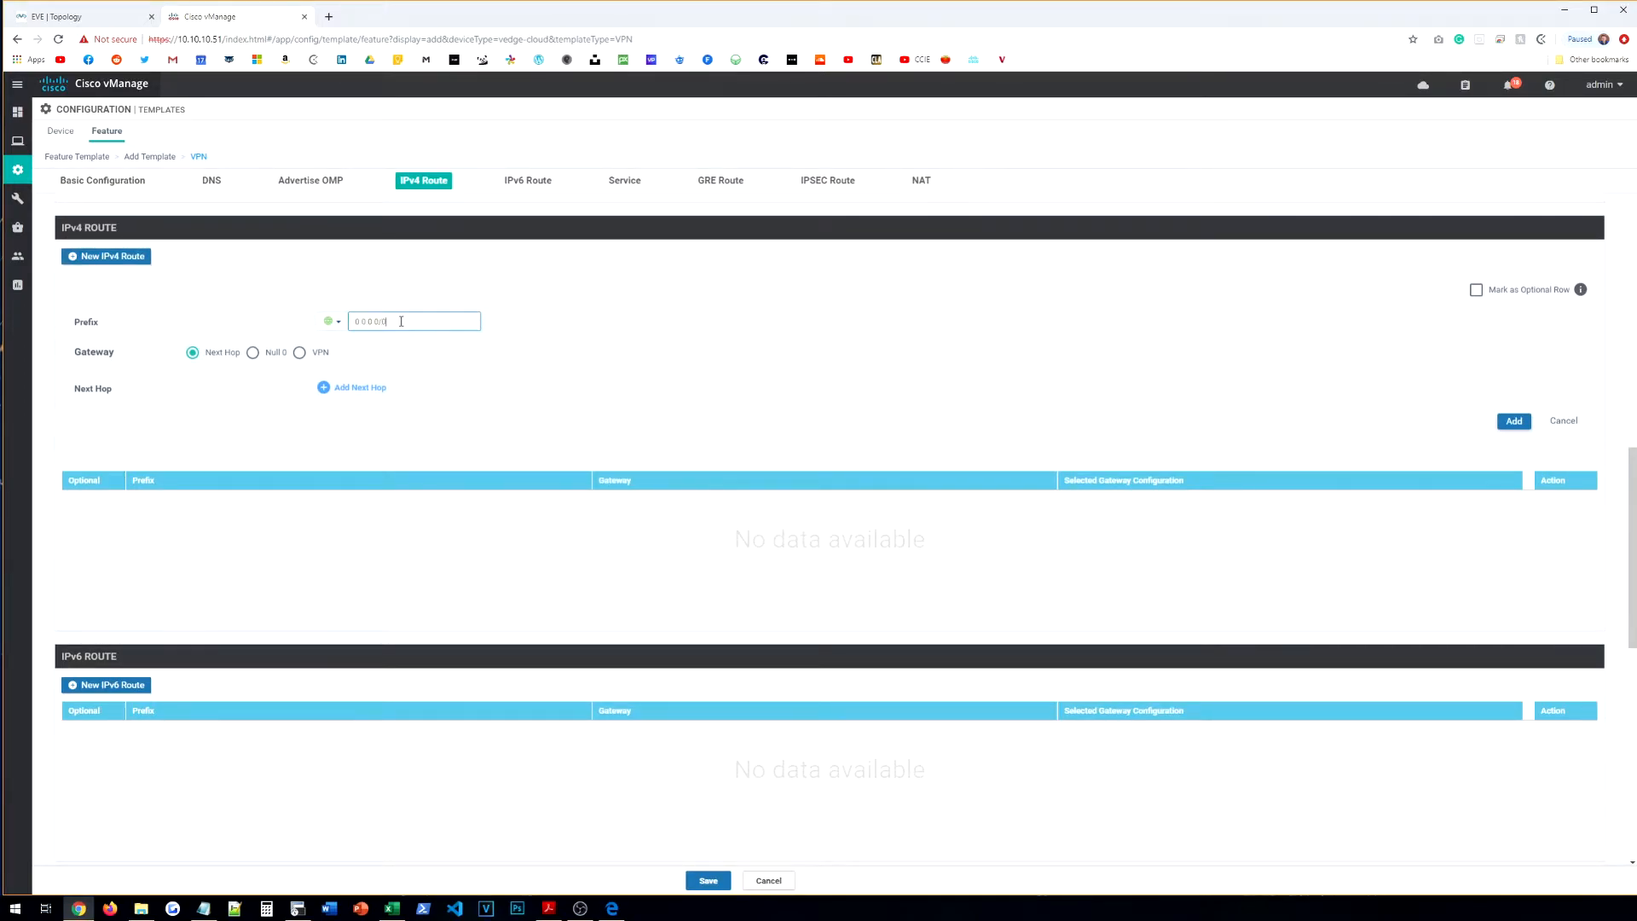
pyautogui.click(353, 388)
pyautogui.click(801, 548)
pyautogui.click(660, 465)
pyautogui.write('10.10.10.1')
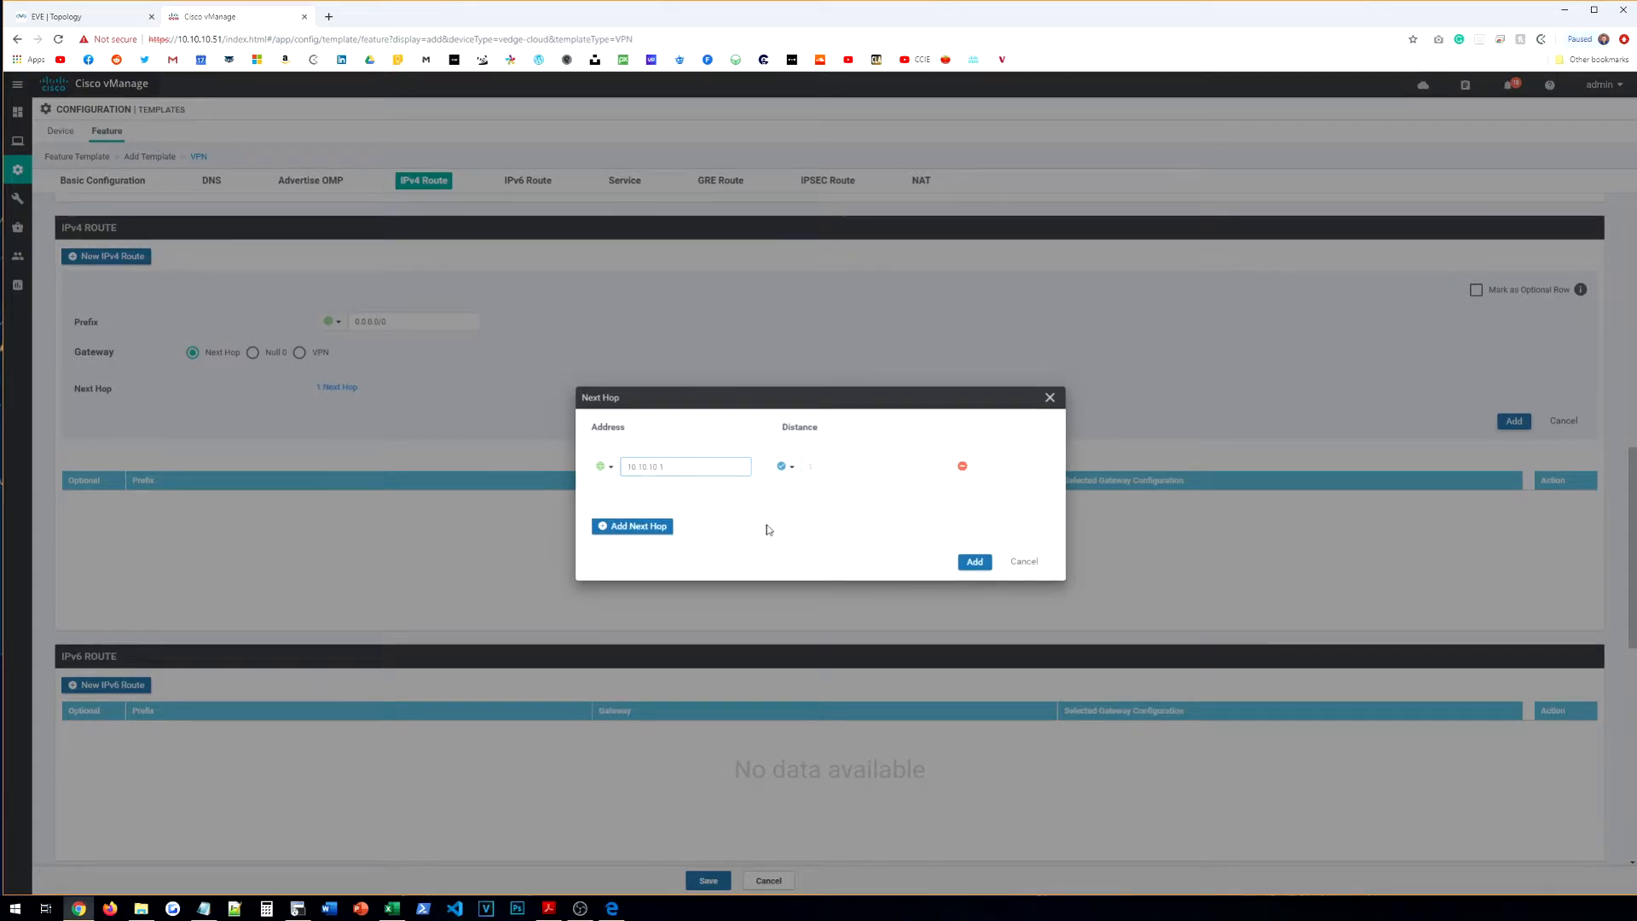
pyautogui.click(975, 562)
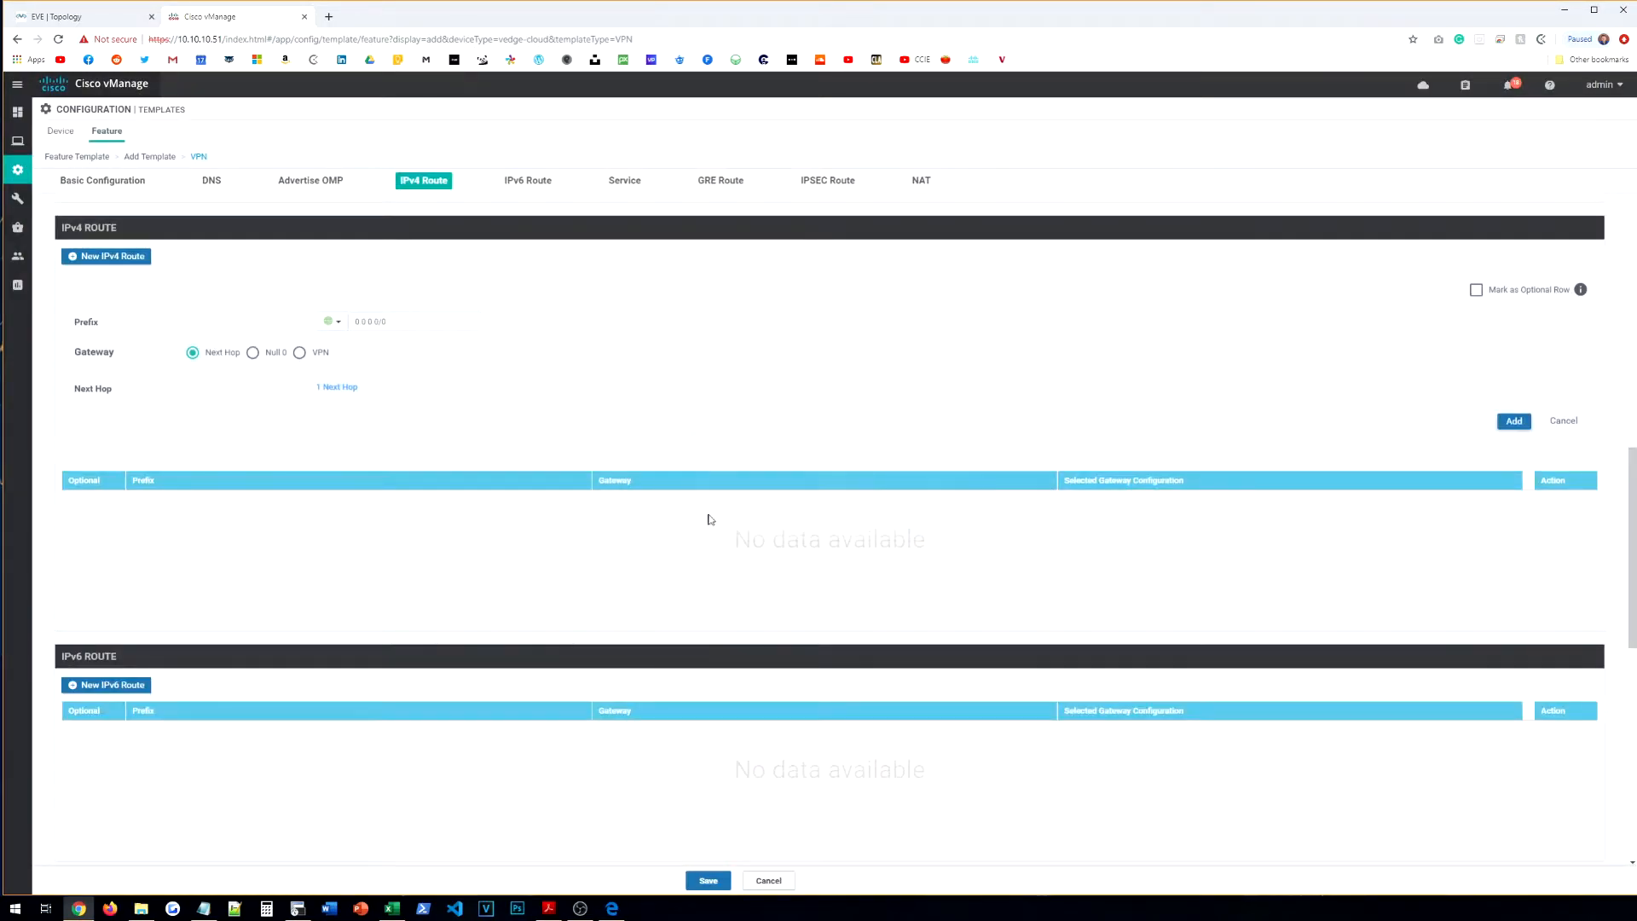
pyautogui.click(1515, 420)
pyautogui.scroll(-8, 534, 446)
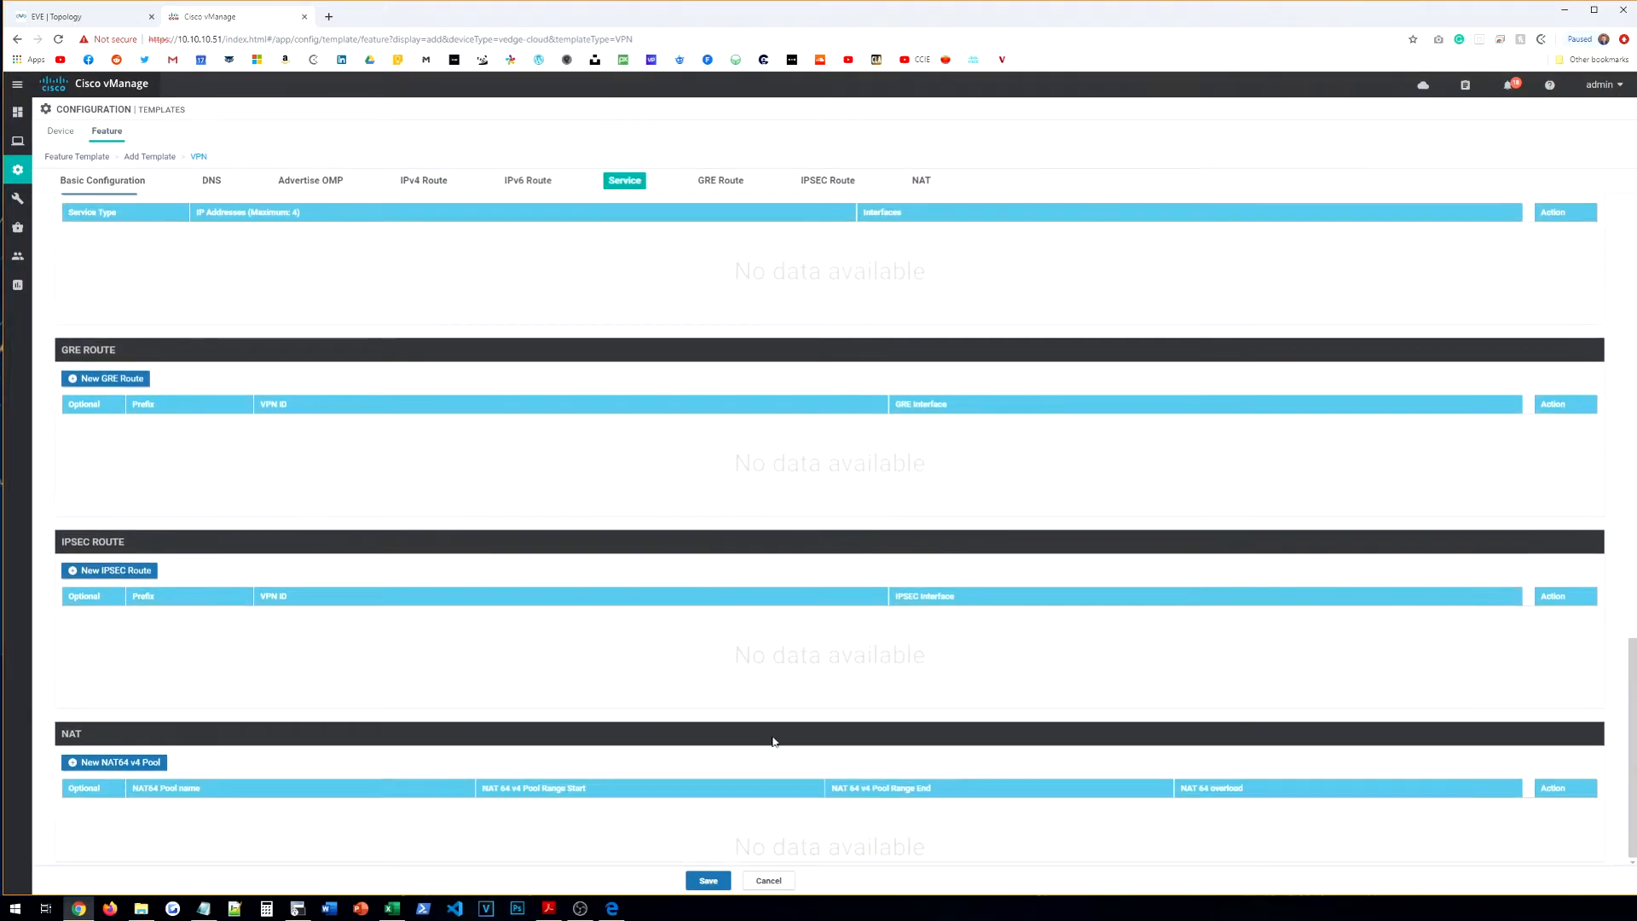
pyautogui.click(708, 881)
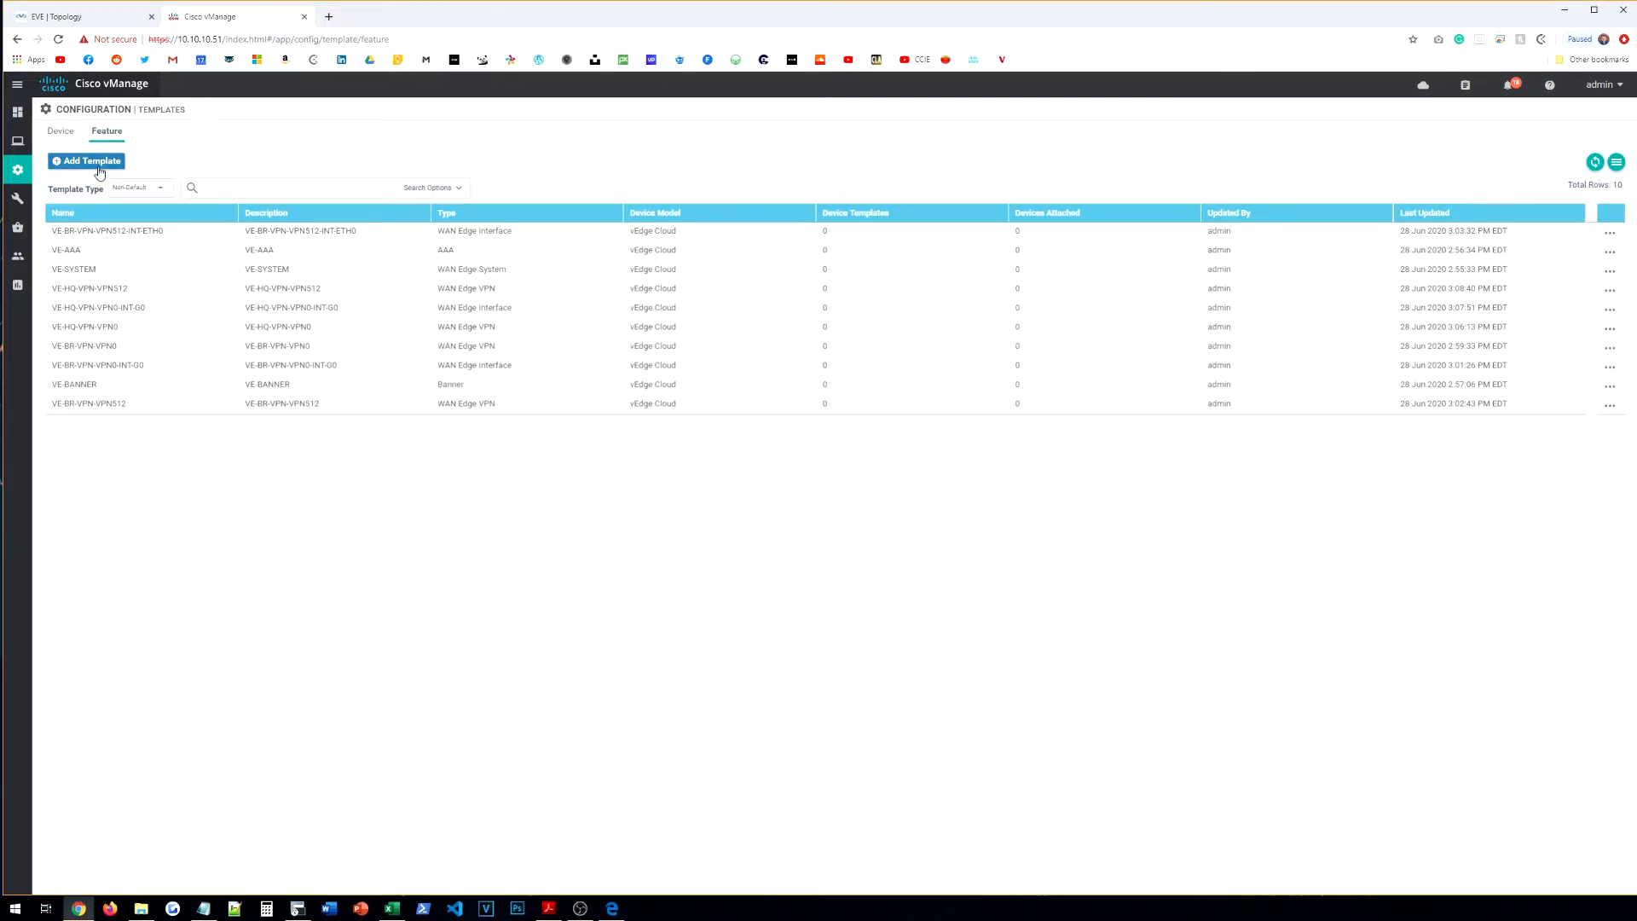
# Step: Start a new VPN Interface Ethernet feature template for the vEdge Cloud device model
pyautogui.click(98, 162)
pyautogui.scroll(-15, 216, 400)
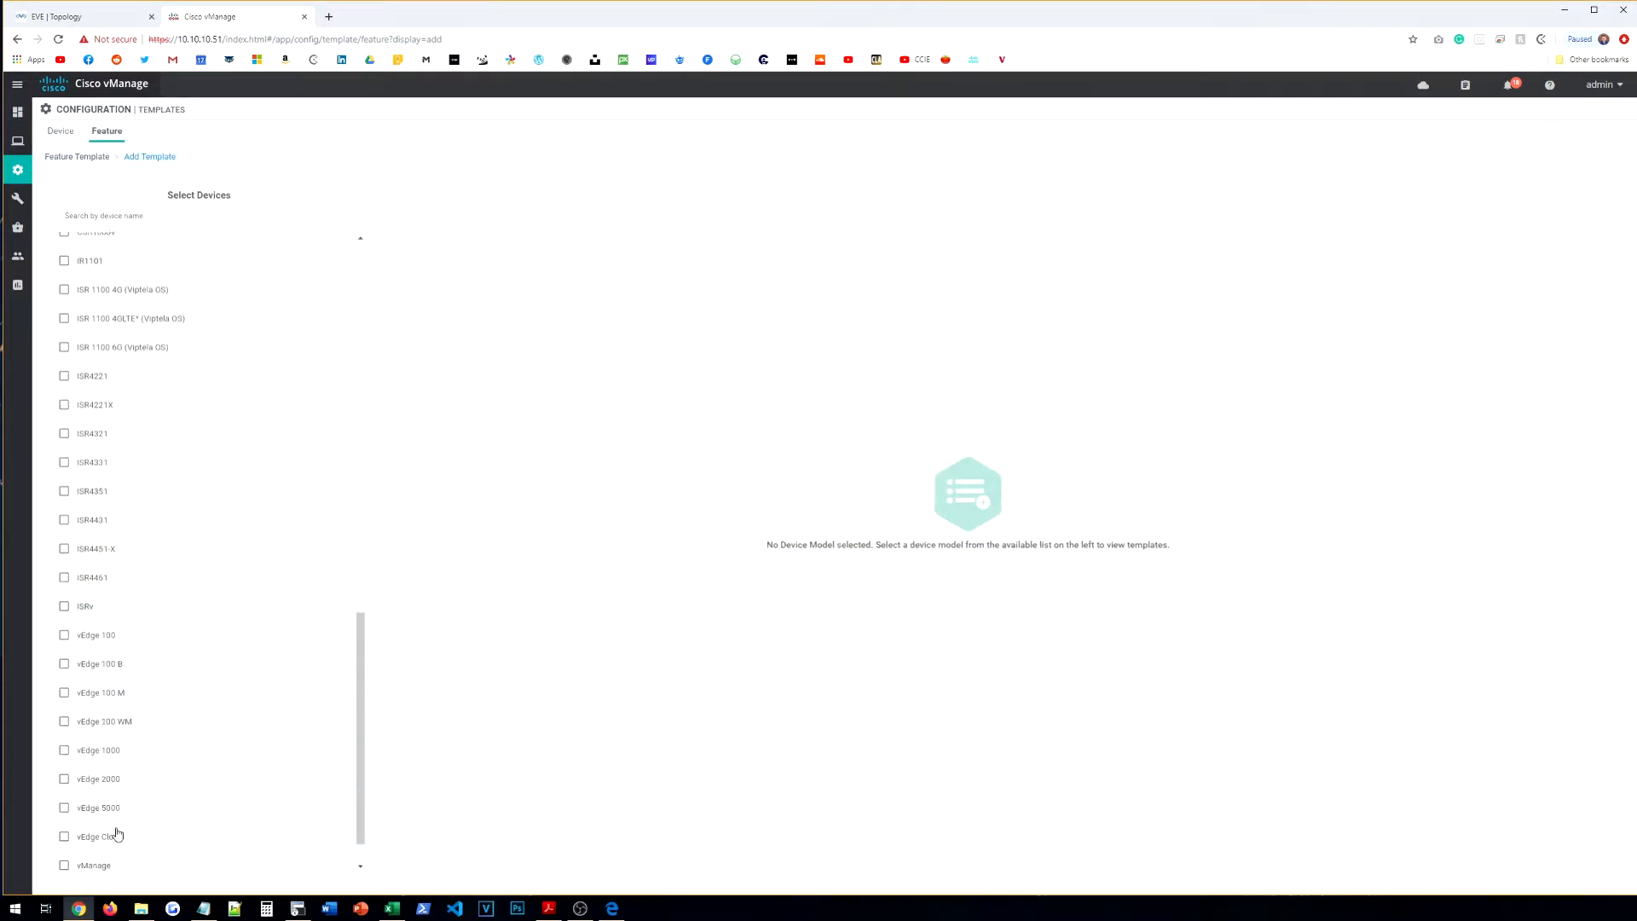
pyautogui.click(128, 791)
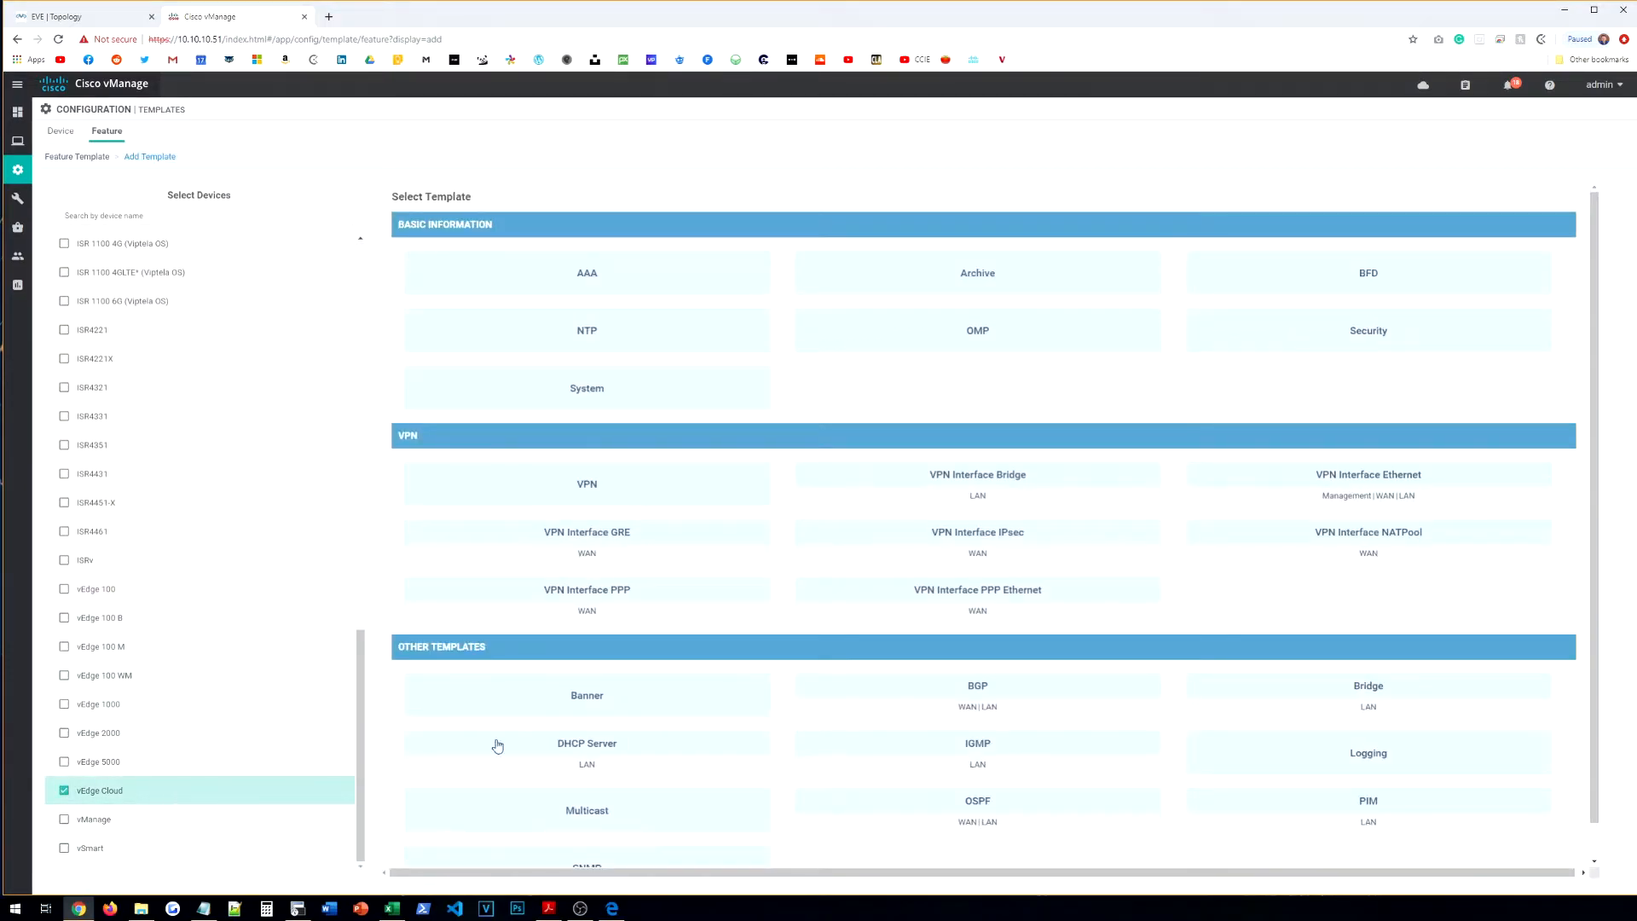
pyautogui.click(1390, 494)
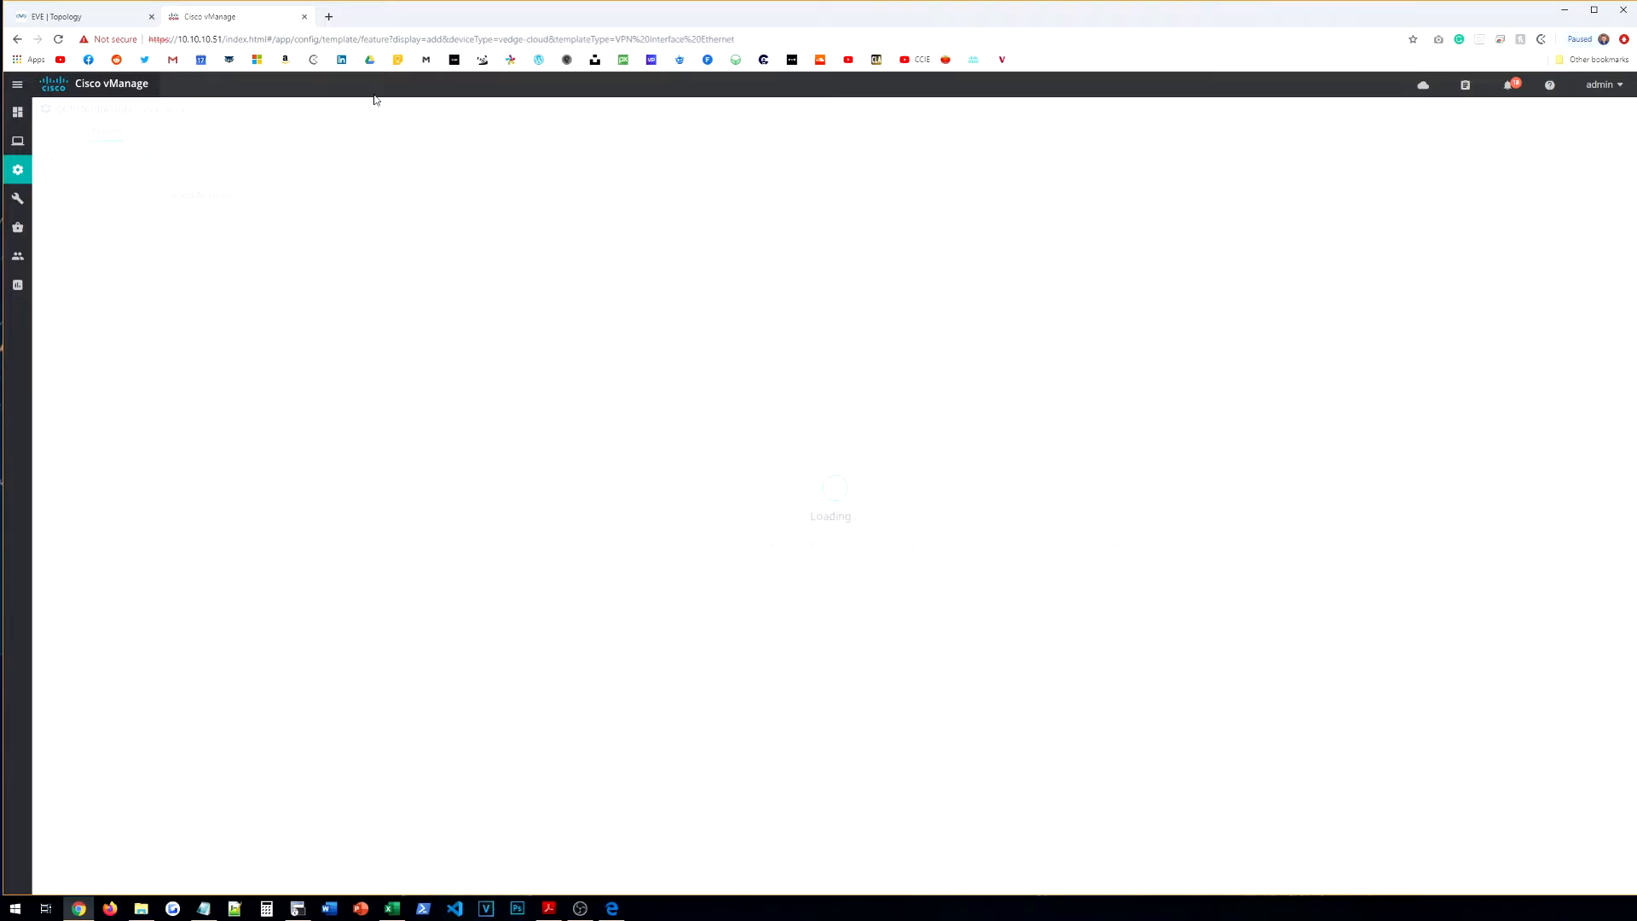
pyautogui.click(59, 17)
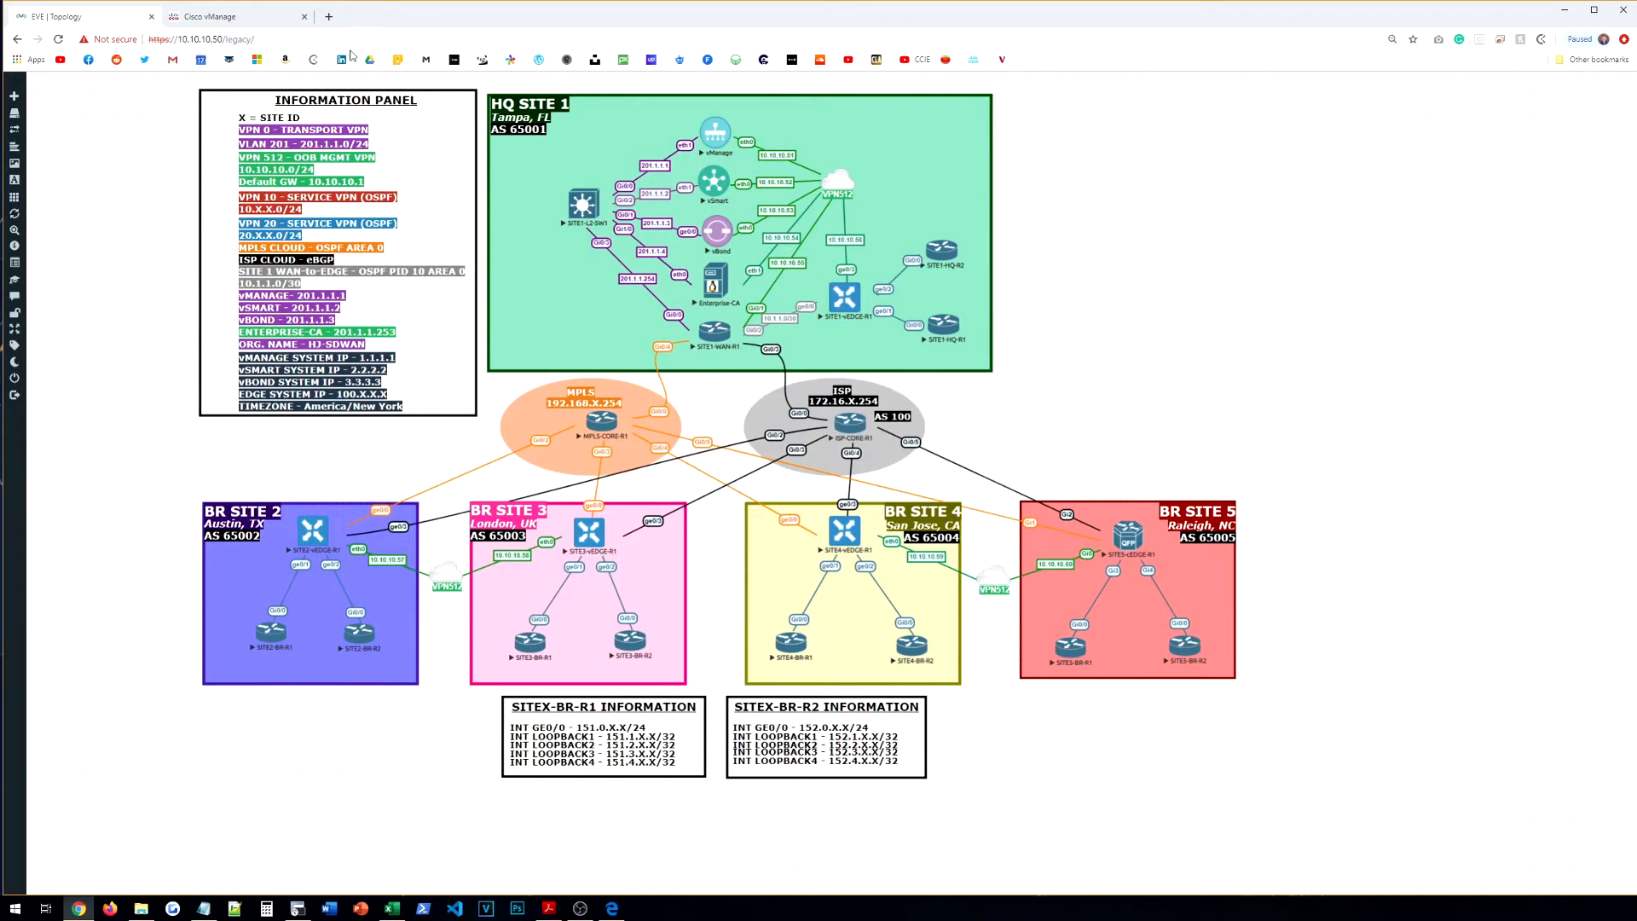
pyautogui.click(242, 22)
# Step: Name the template VE-HQ-VPN-VPN512-INT-G3 and reuse that name as its description
pyautogui.click(280, 219)
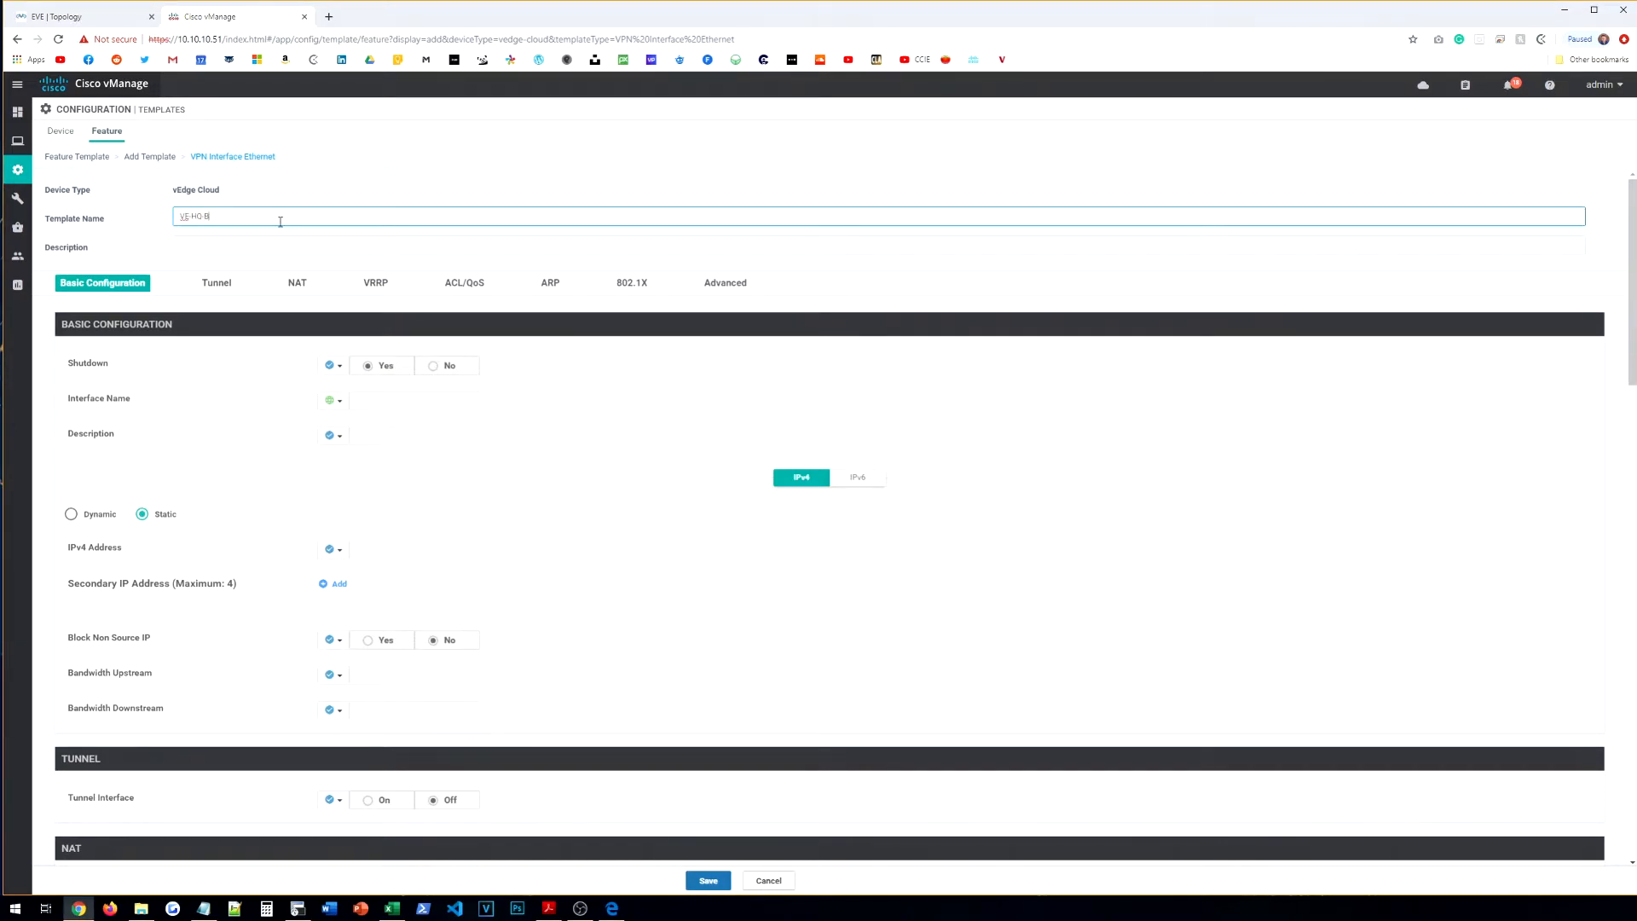
pyautogui.write('VE-HO-VPN-VPN512-INT-G3')
pyautogui.press('Tab')
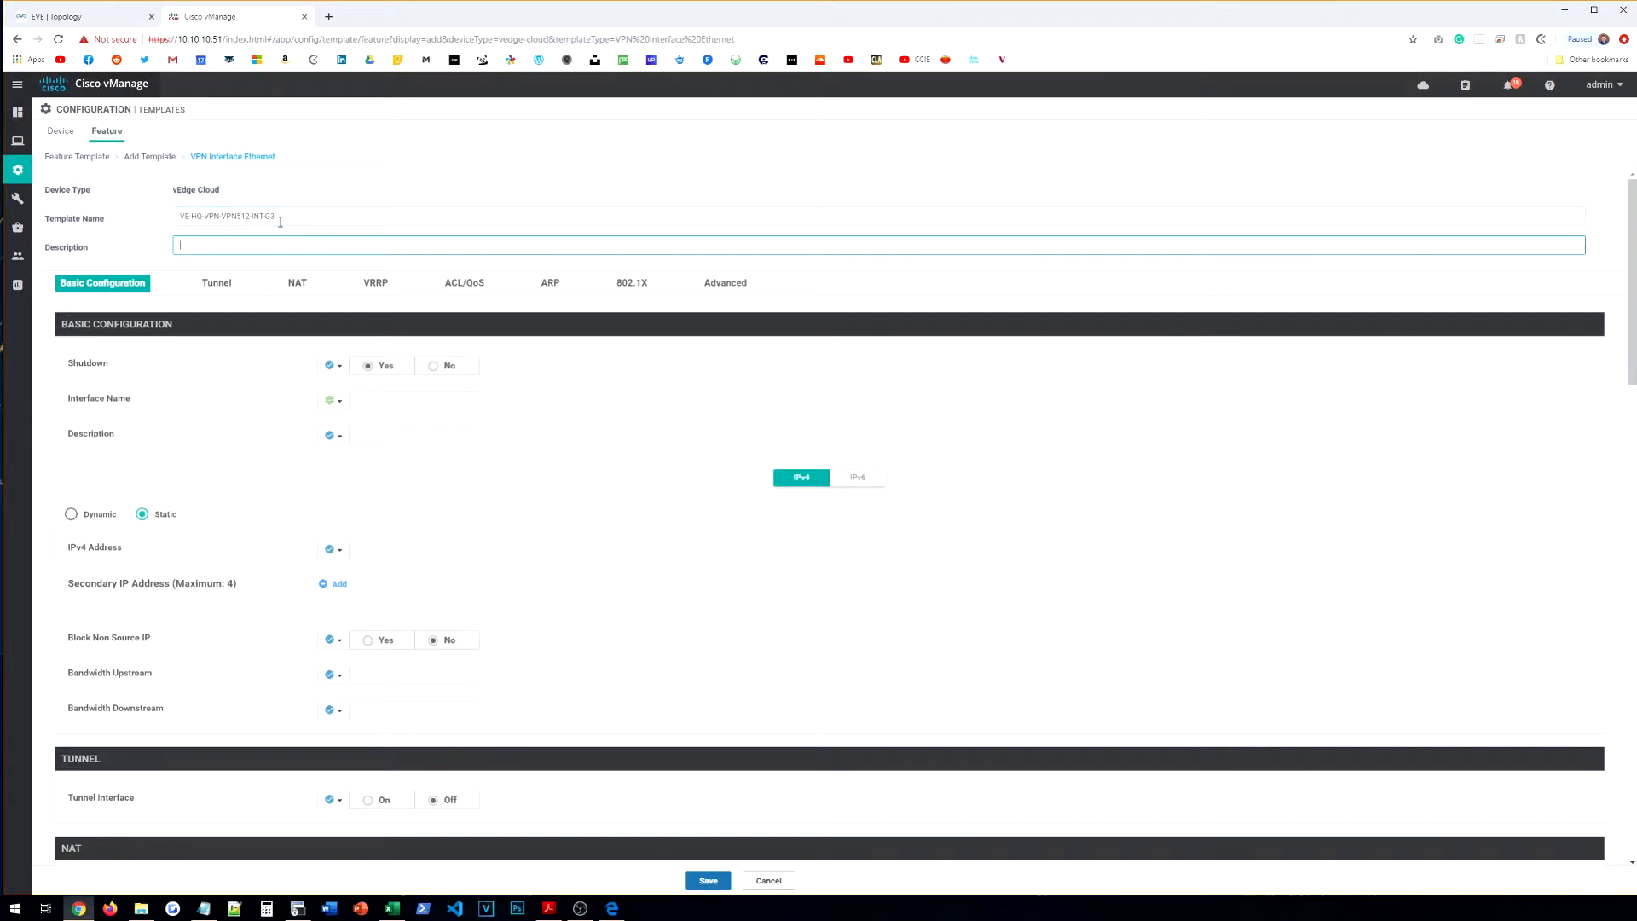
pyautogui.tripleClick(302, 218)
pyautogui.hotkey('ctrl', 'c')
pyautogui.click(295, 247)
pyautogui.hotkey('ctrl', 'v')
# Step: Set Shutdown to No globally, interface name ge0/3, and global description OOB_MGMT
pyautogui.click(332, 365)
pyautogui.click(382, 391)
pyautogui.click(443, 375)
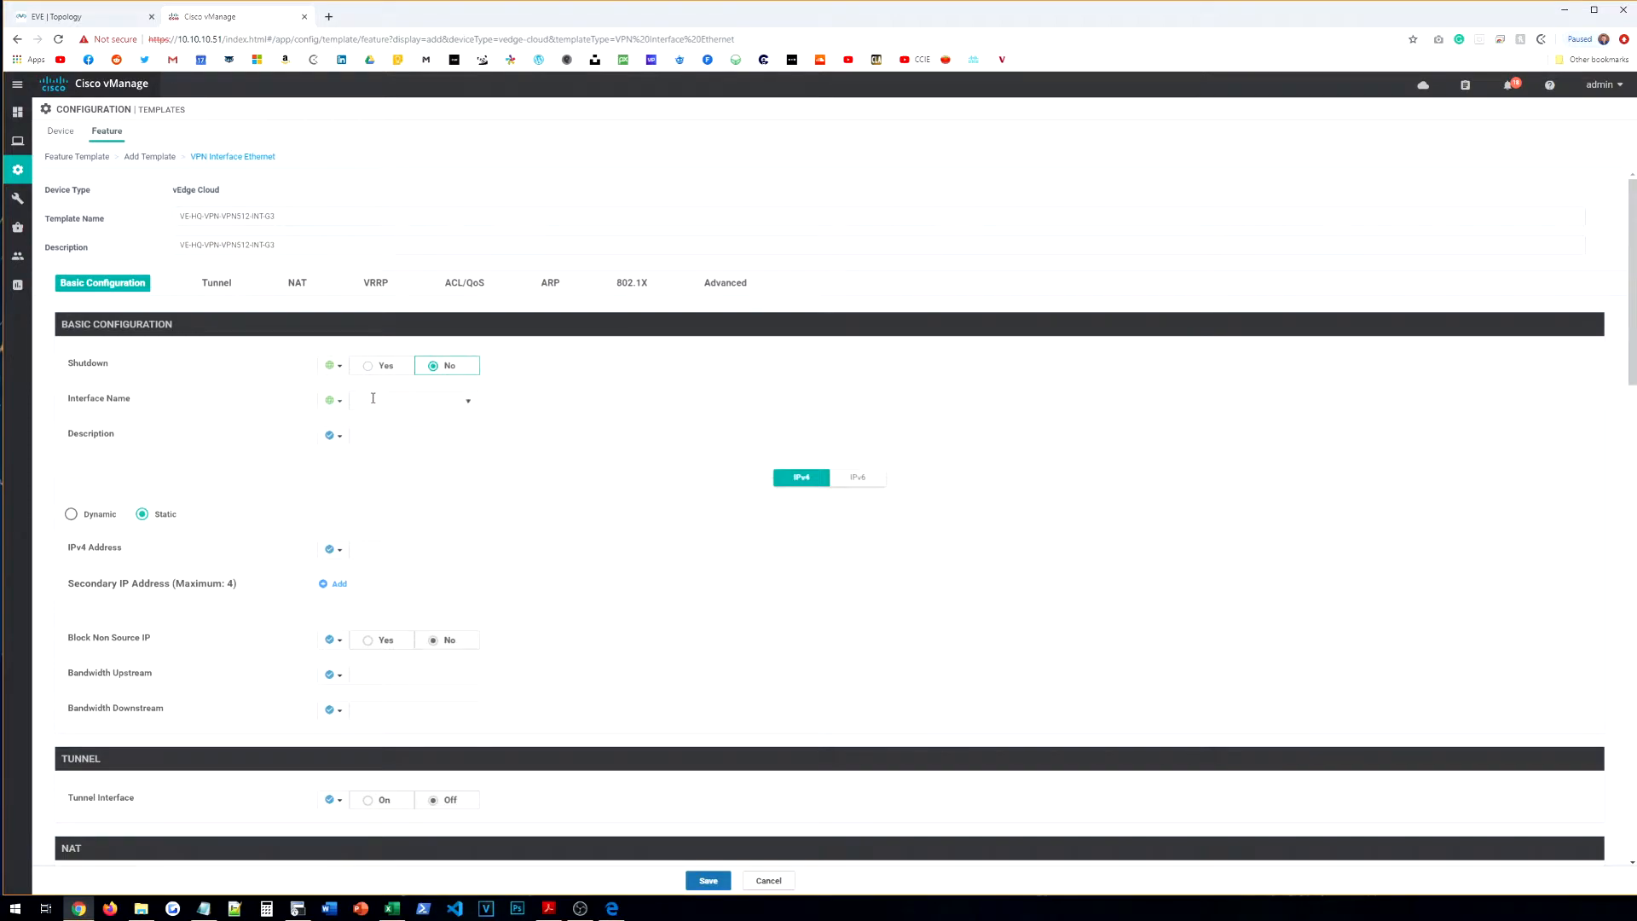
pyautogui.click(388, 398)
pyautogui.write('ge0/3')
pyautogui.click(333, 434)
pyautogui.click(353, 458)
pyautogui.write('OOB_MGMT')
# Step: Give the interface global IPv4 address 10.10.10.56/24 and save the template
pyautogui.click(332, 549)
pyautogui.click(353, 572)
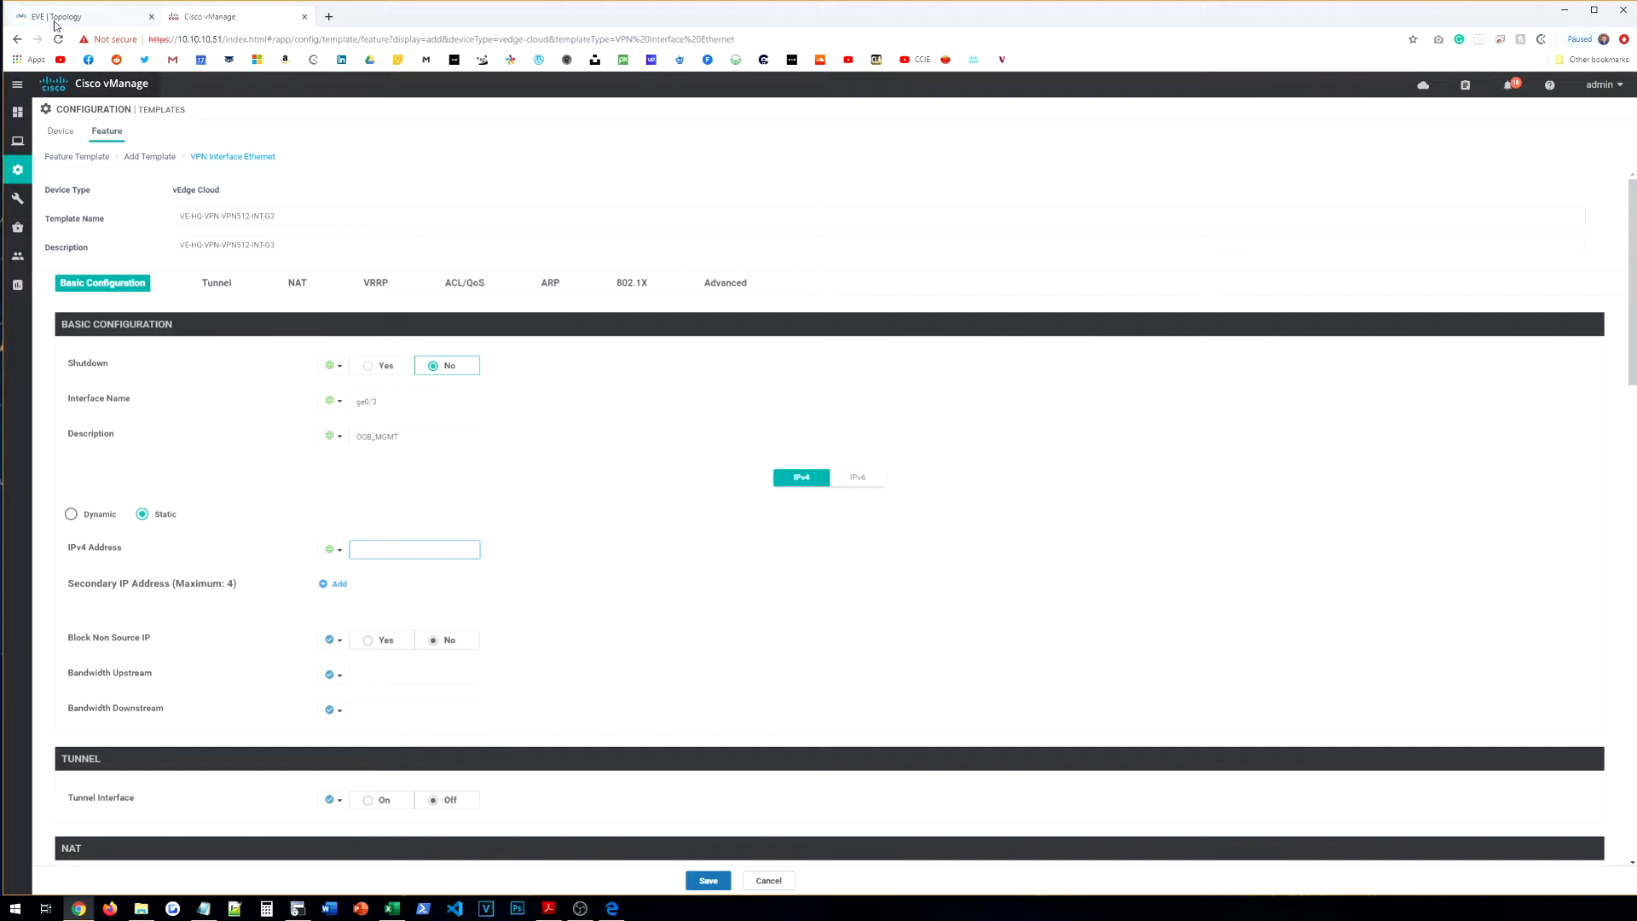
pyautogui.click(54, 20)
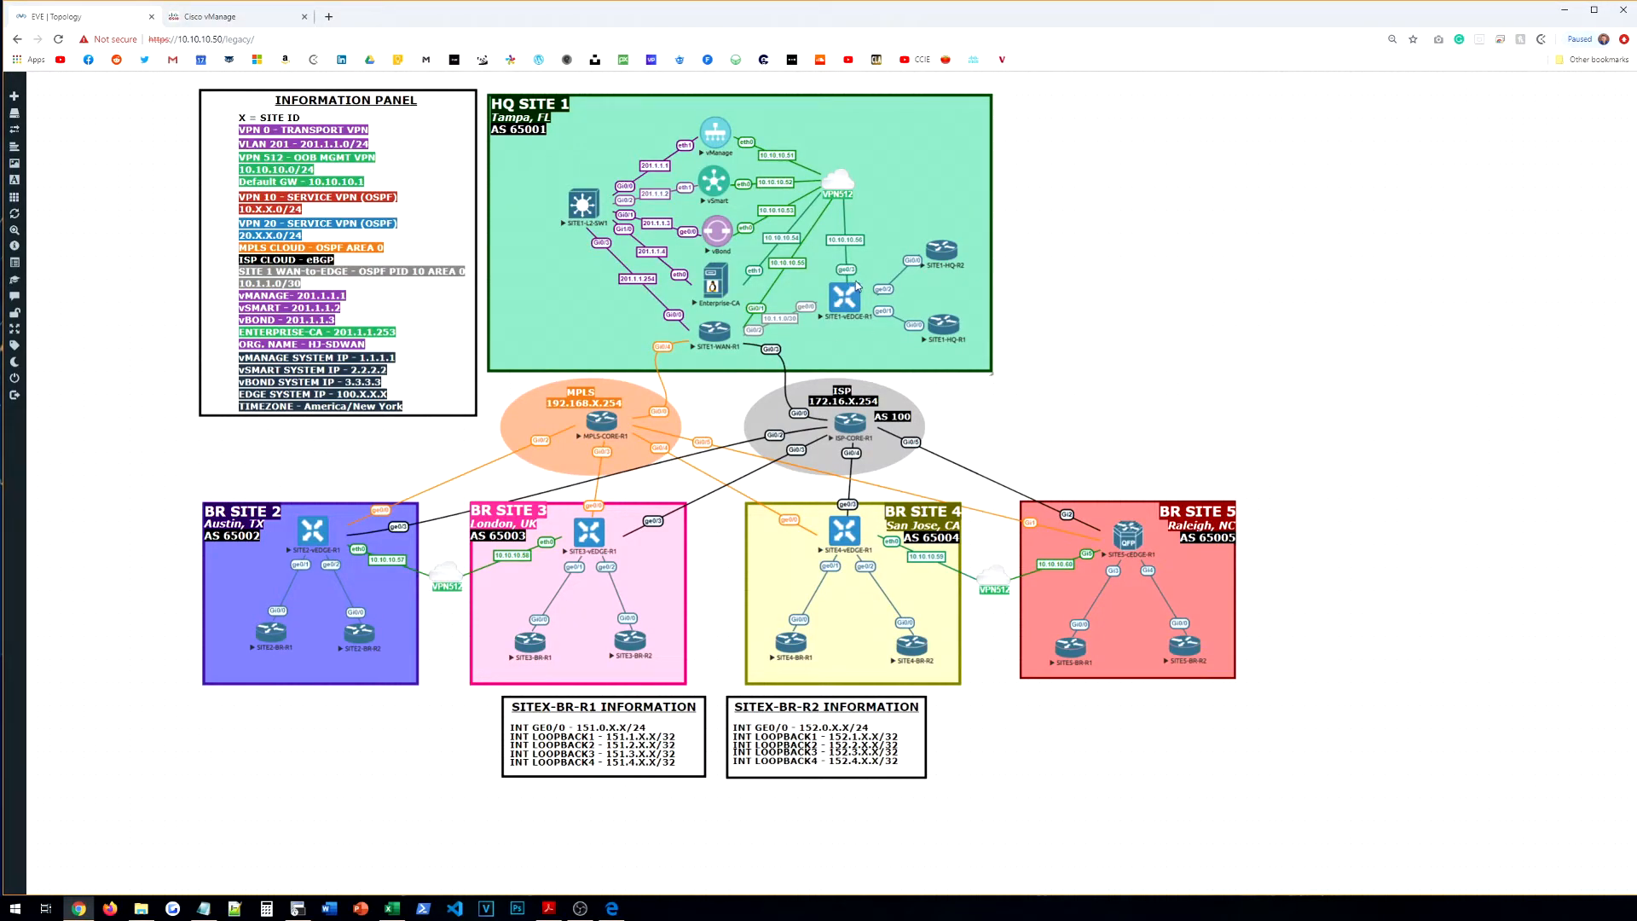
pyautogui.click(232, 19)
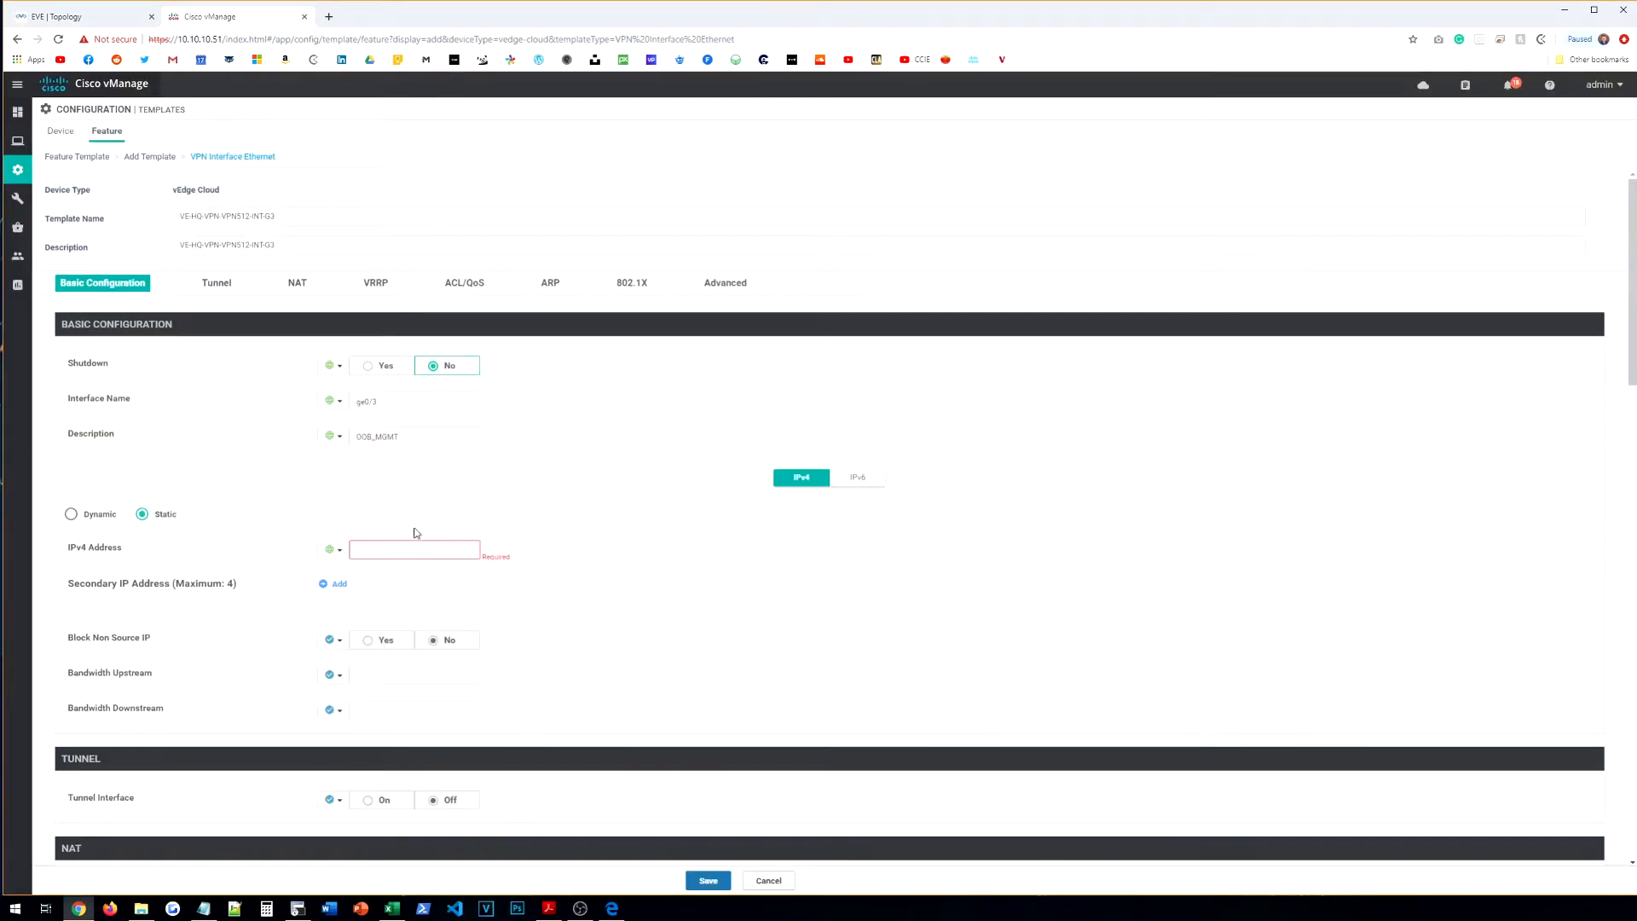
pyautogui.write('10.10.10.56/24')
pyautogui.scroll(-4, 602, 559)
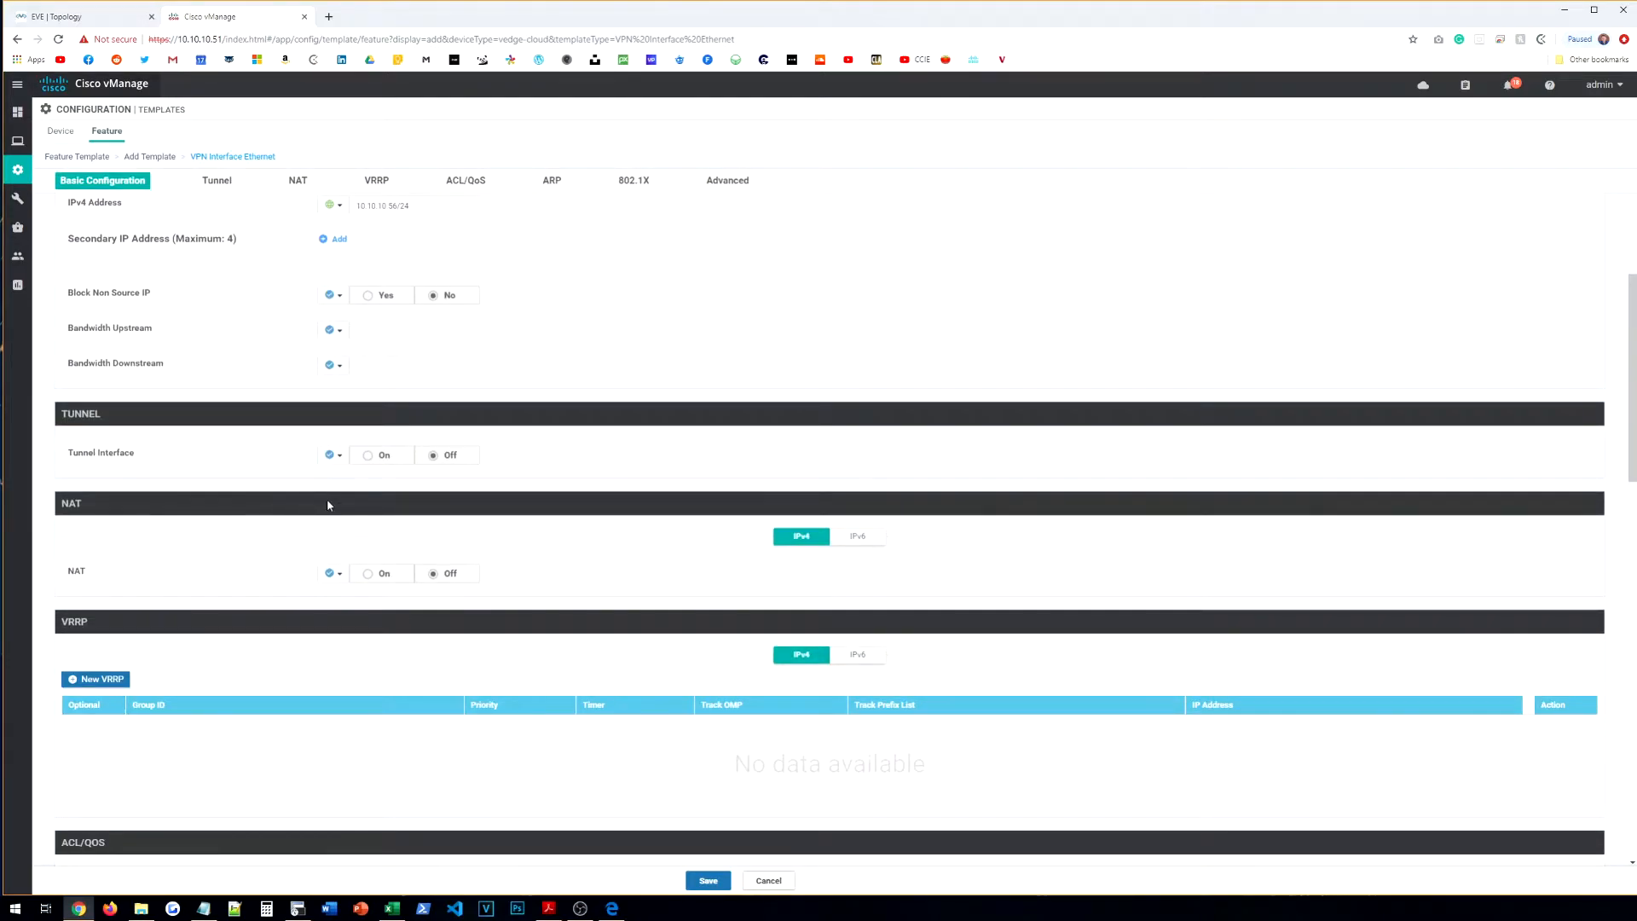
pyautogui.scroll(-5, 361, 493)
pyautogui.scroll(4, 318, 566)
pyautogui.scroll(-10, 650, 817)
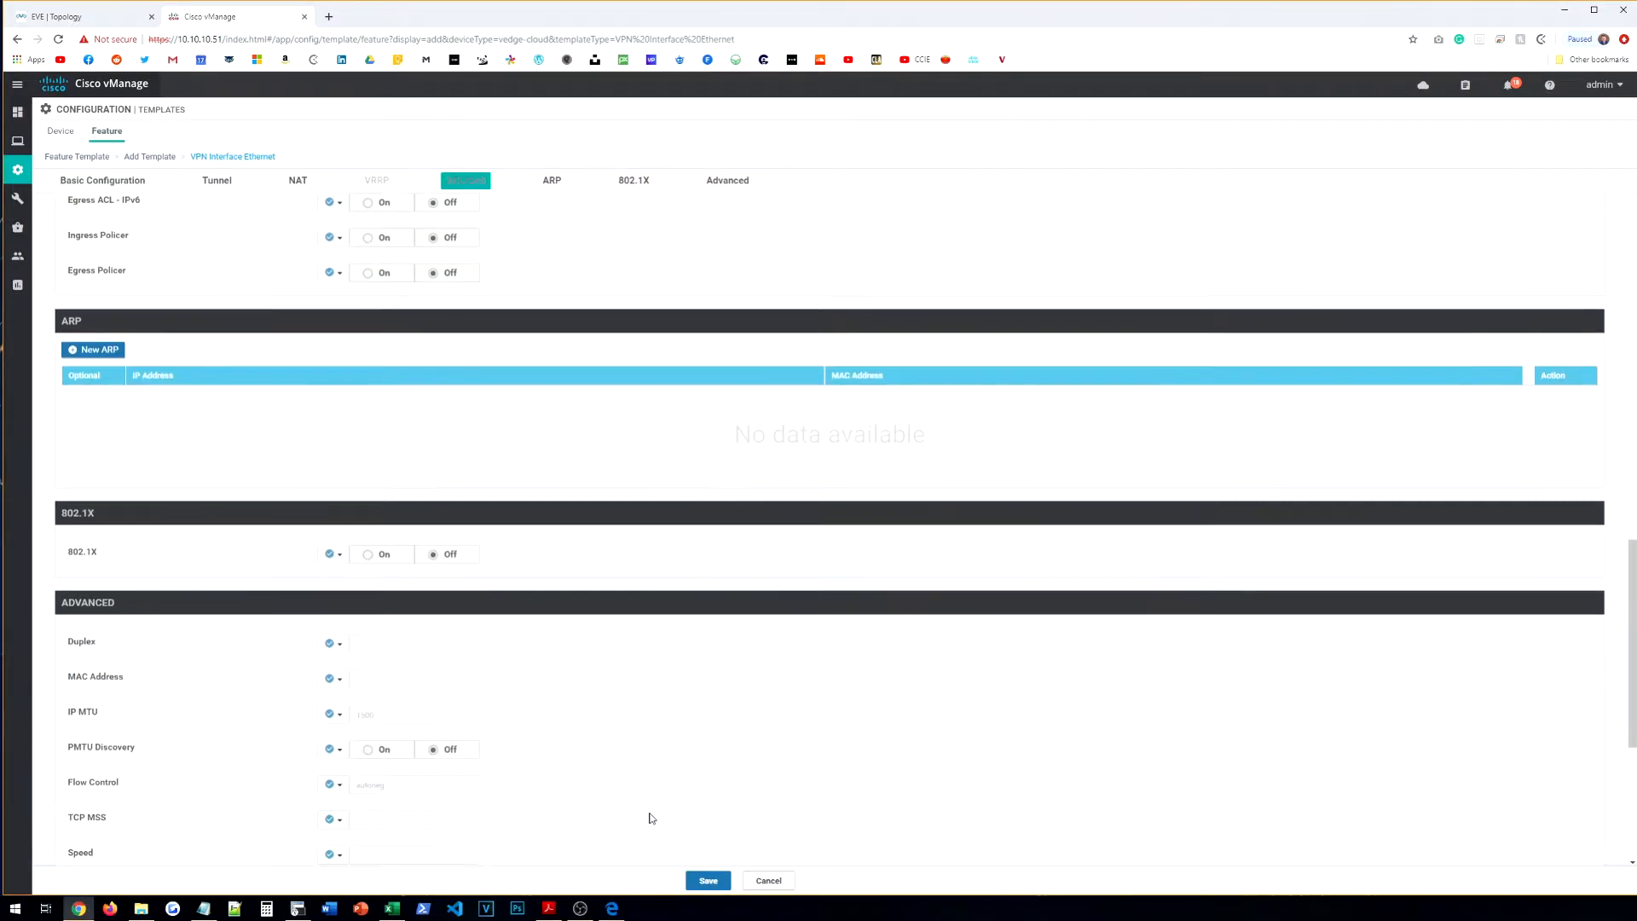
pyautogui.click(708, 880)
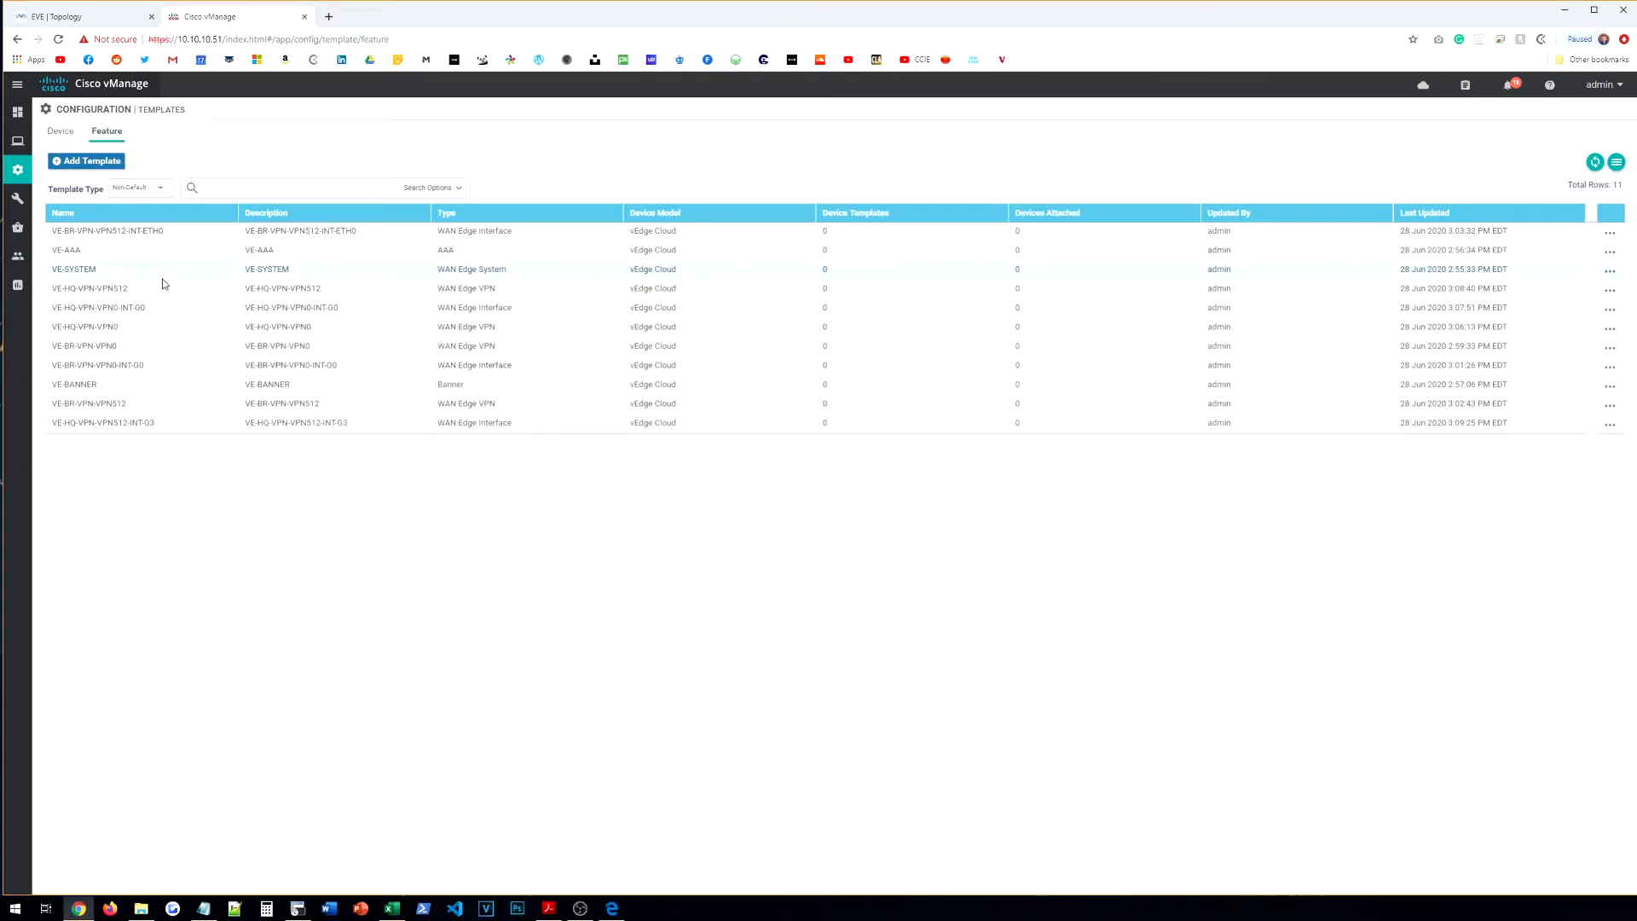
# Step: Sort the feature templates by Name, then begin adding another template
pyautogui.click(111, 213)
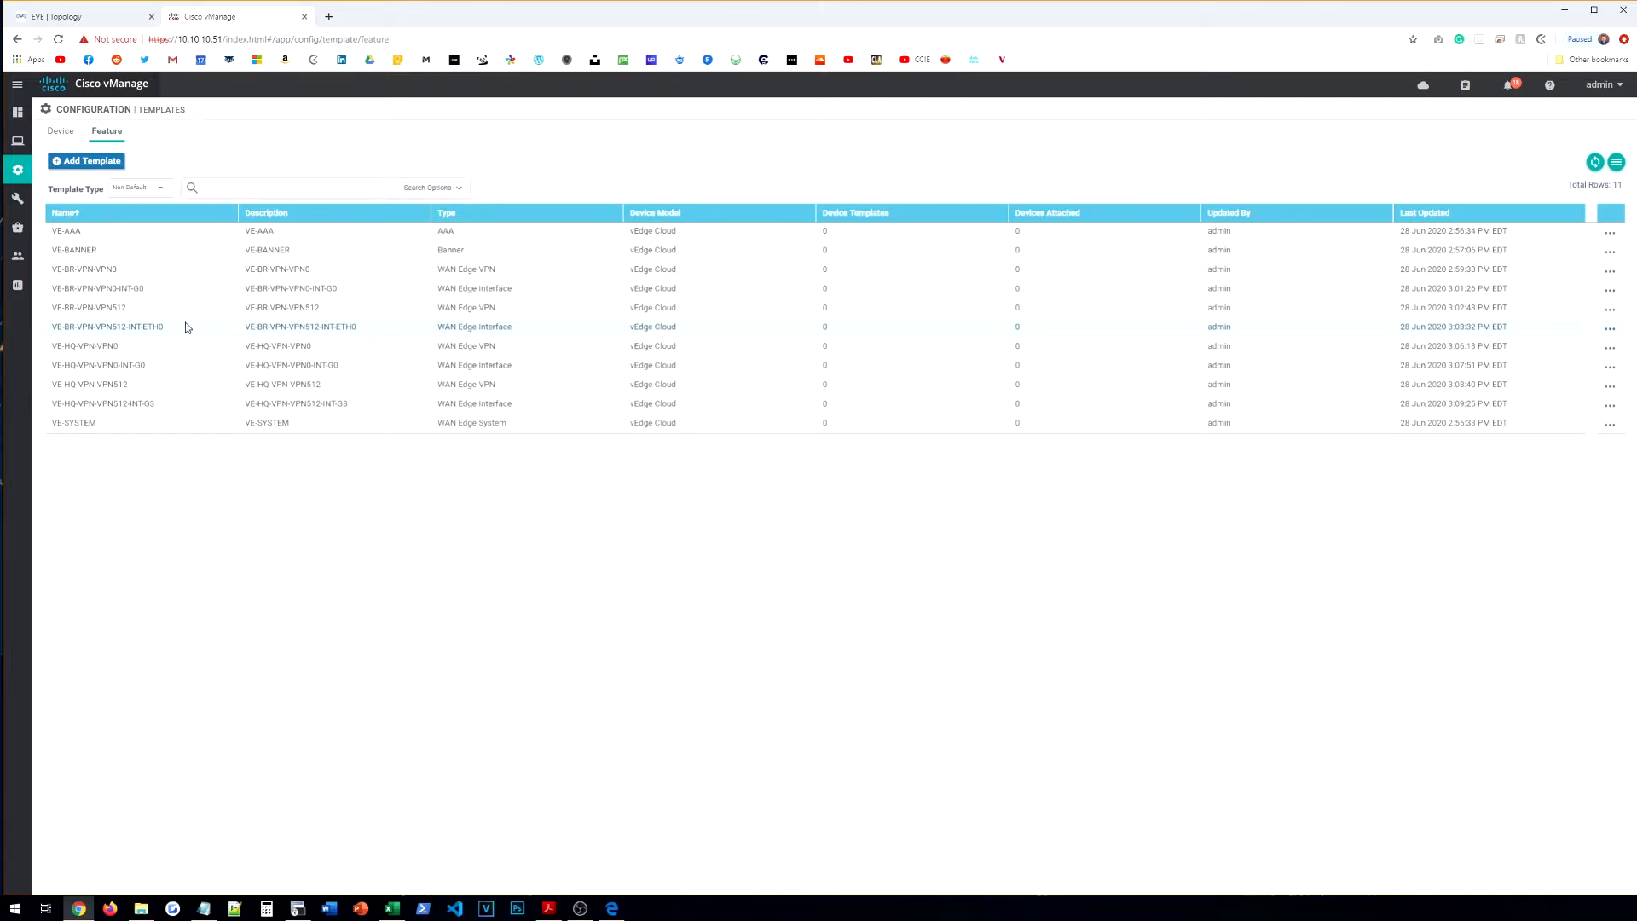
pyautogui.click(95, 163)
# Step: Search for and select CSR1000v, then open an AAA-CISCO template named CE-AAA
pyautogui.click(207, 218)
pyautogui.write('ced')
pyautogui.press('BackSpace')
pyautogui.write('s')
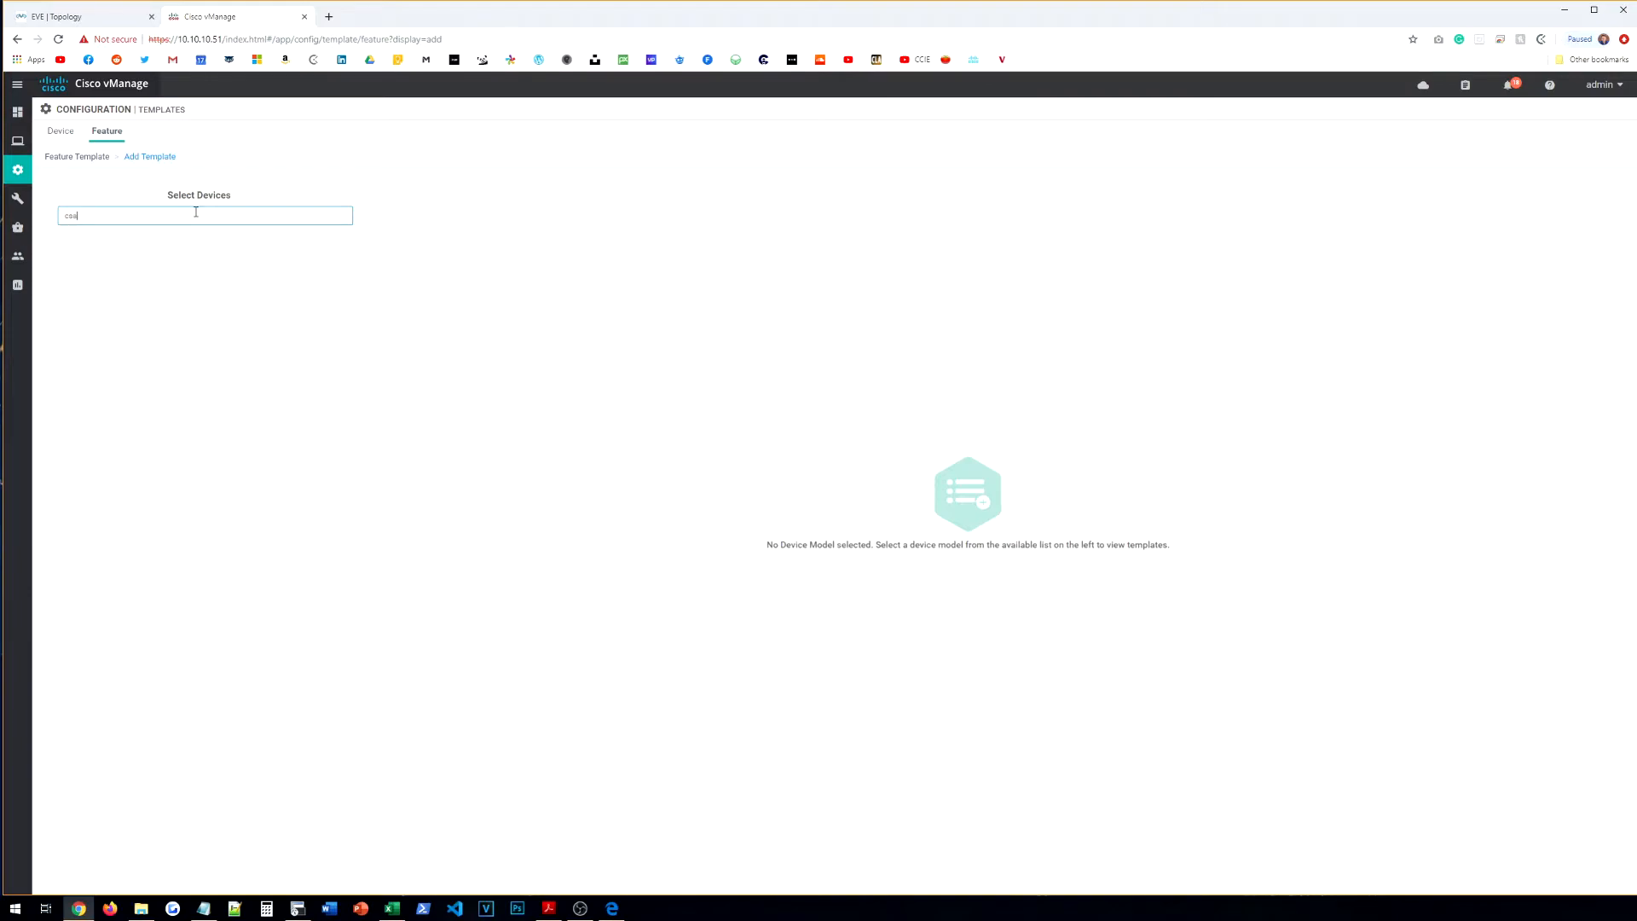
pyautogui.click(114, 250)
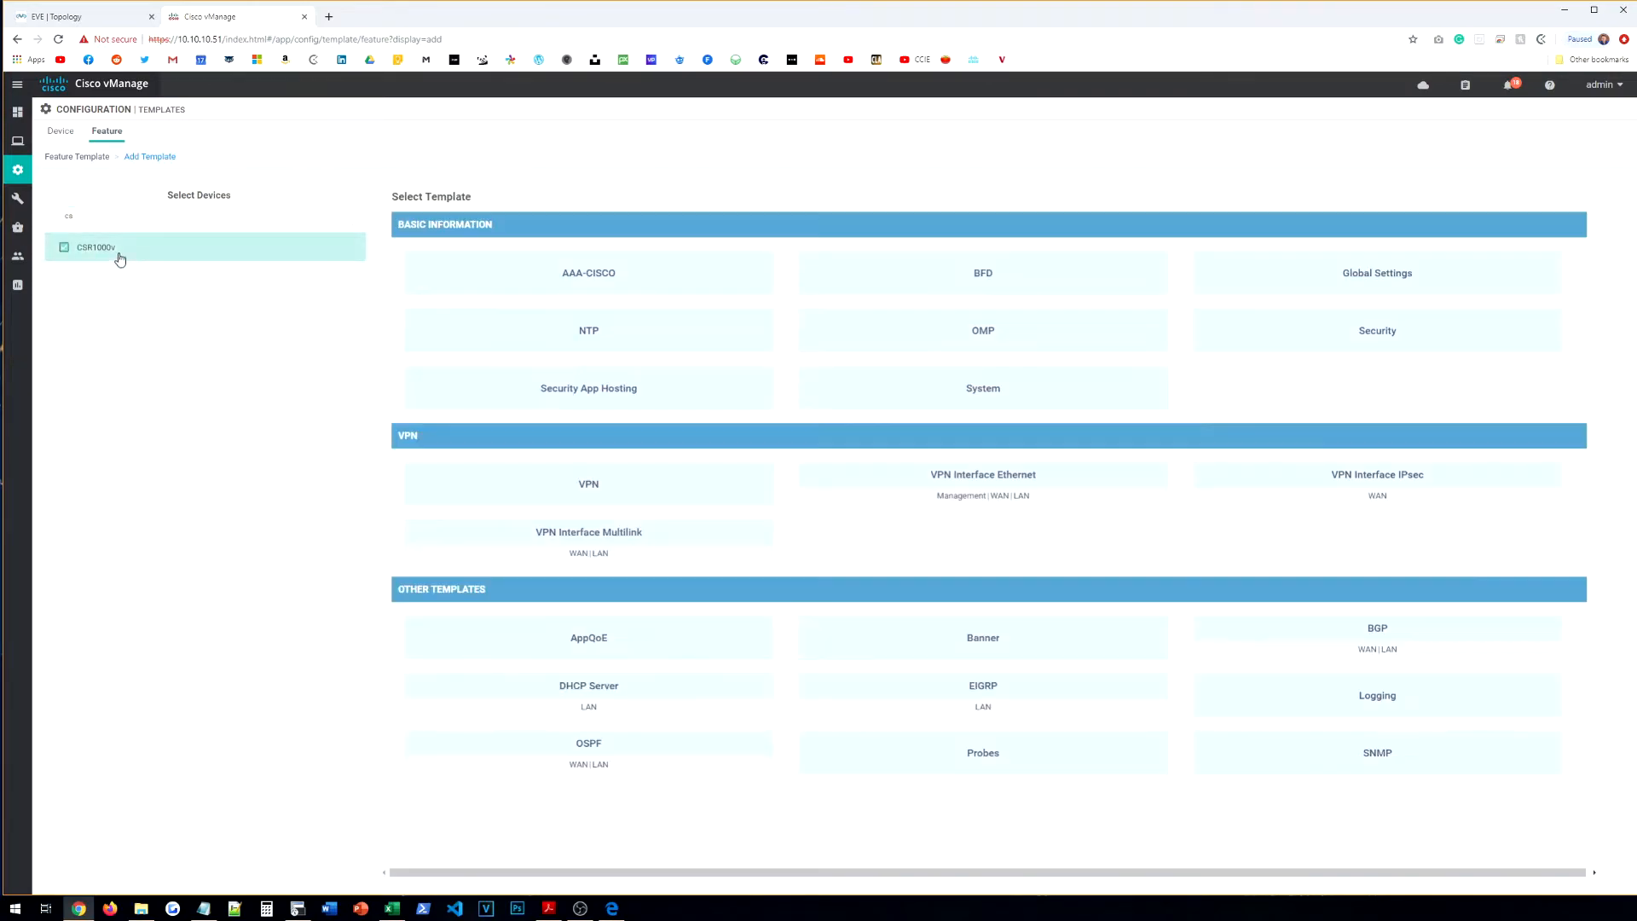
pyautogui.click(612, 290)
pyautogui.click(362, 219)
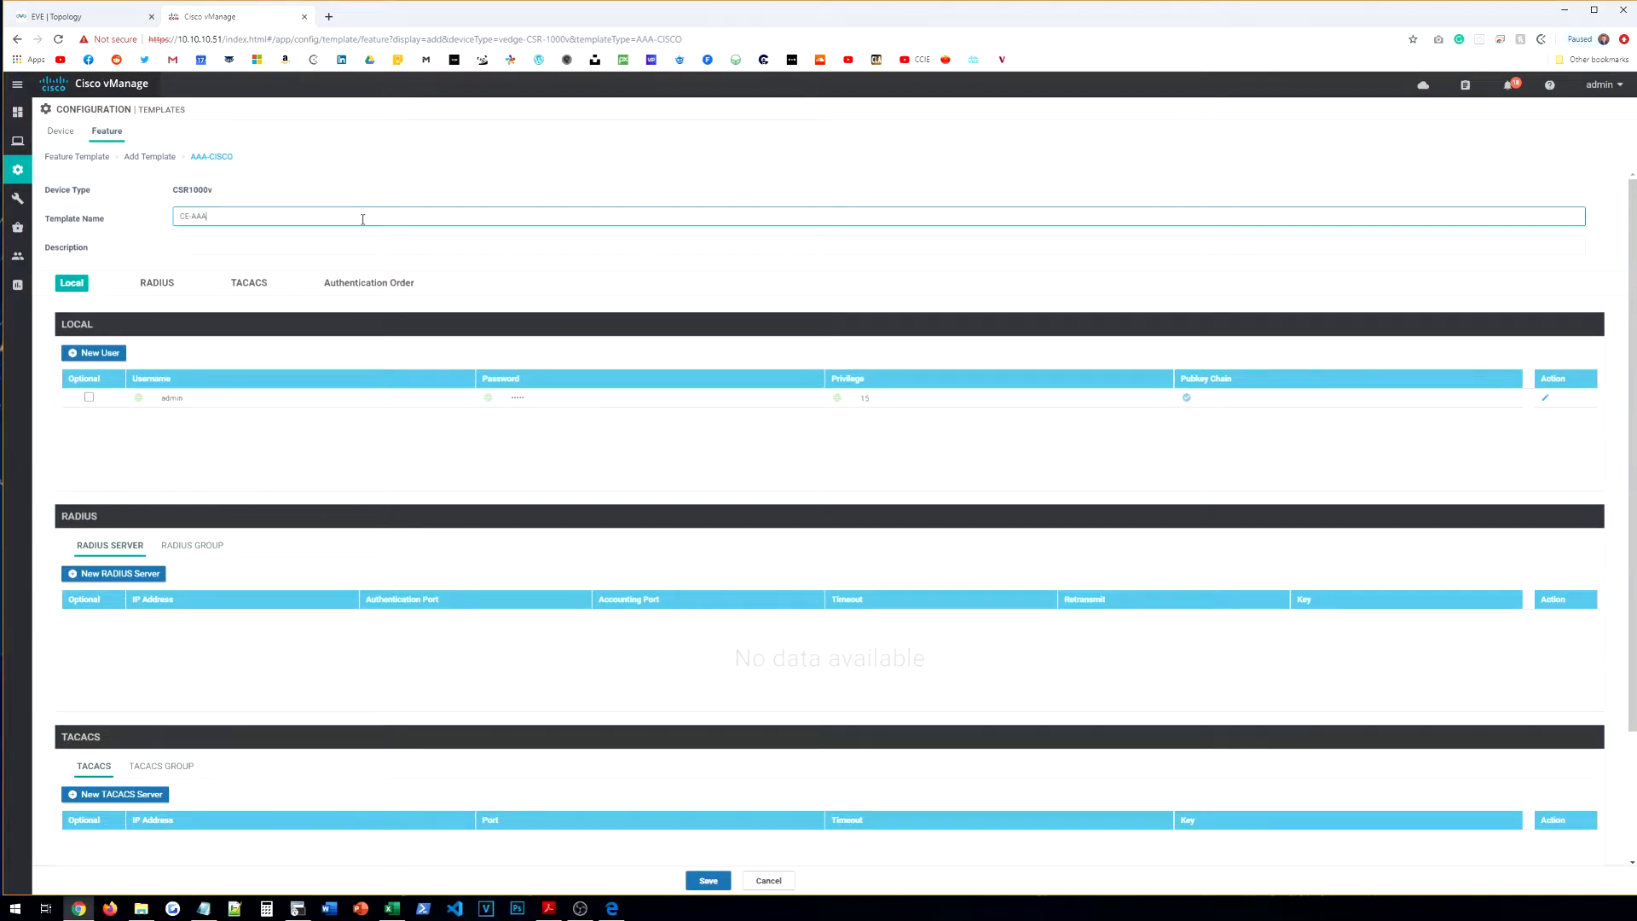
# Step: Describe the CE-AAA template and keep the admin user at privilege level 15
pyautogui.click(295, 246)
pyautogui.write('CE-AAA')
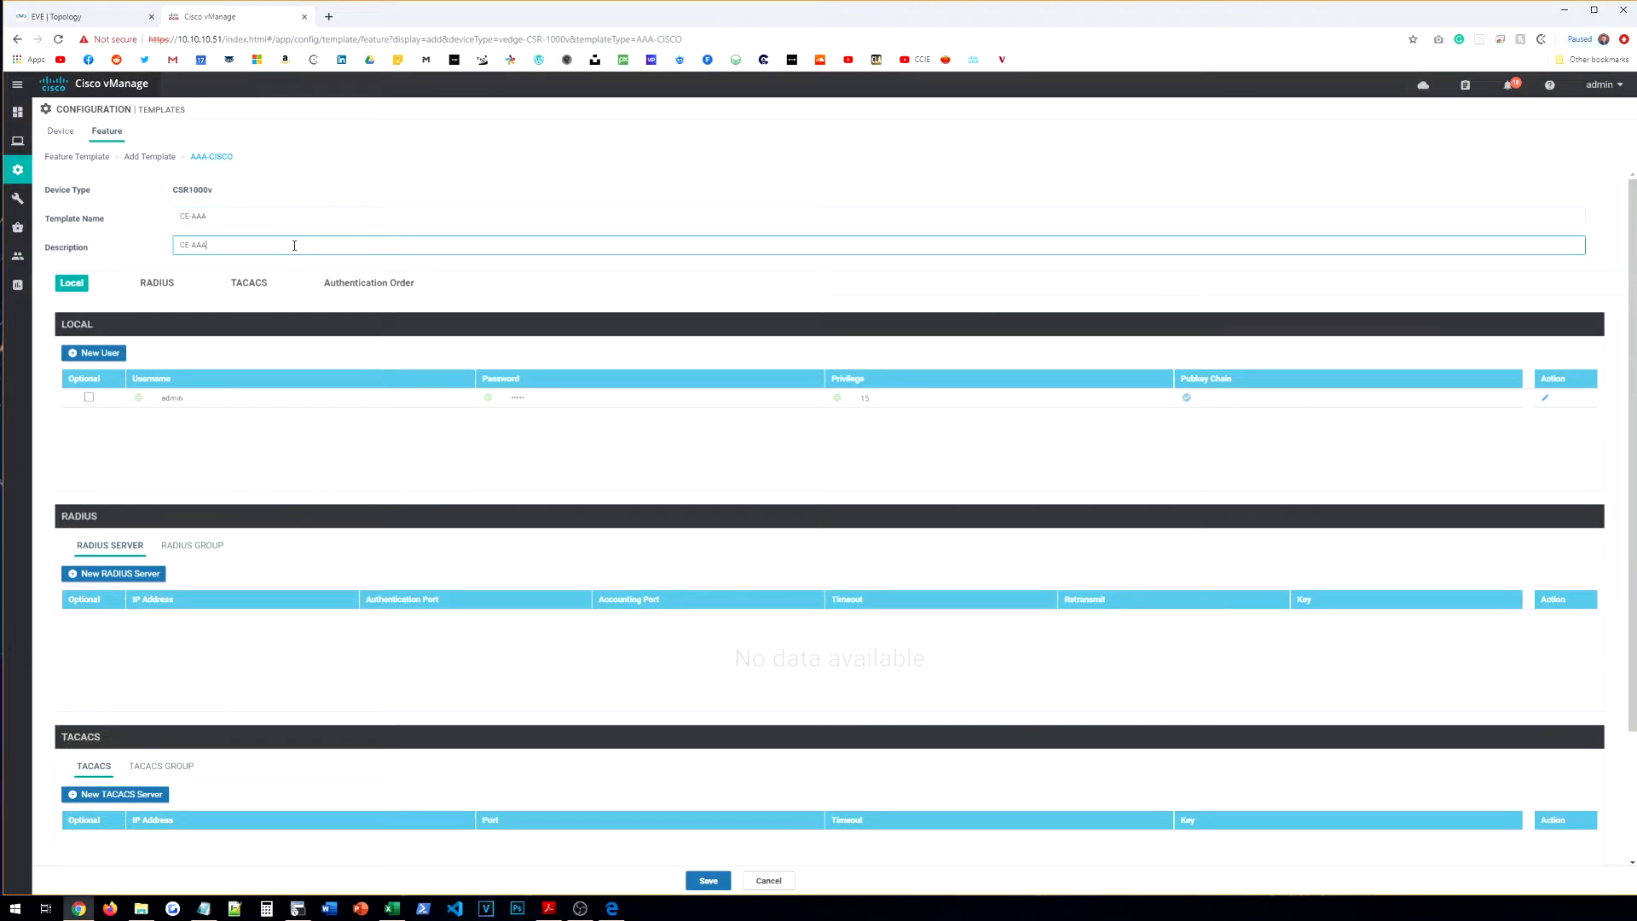
pyautogui.click(329, 480)
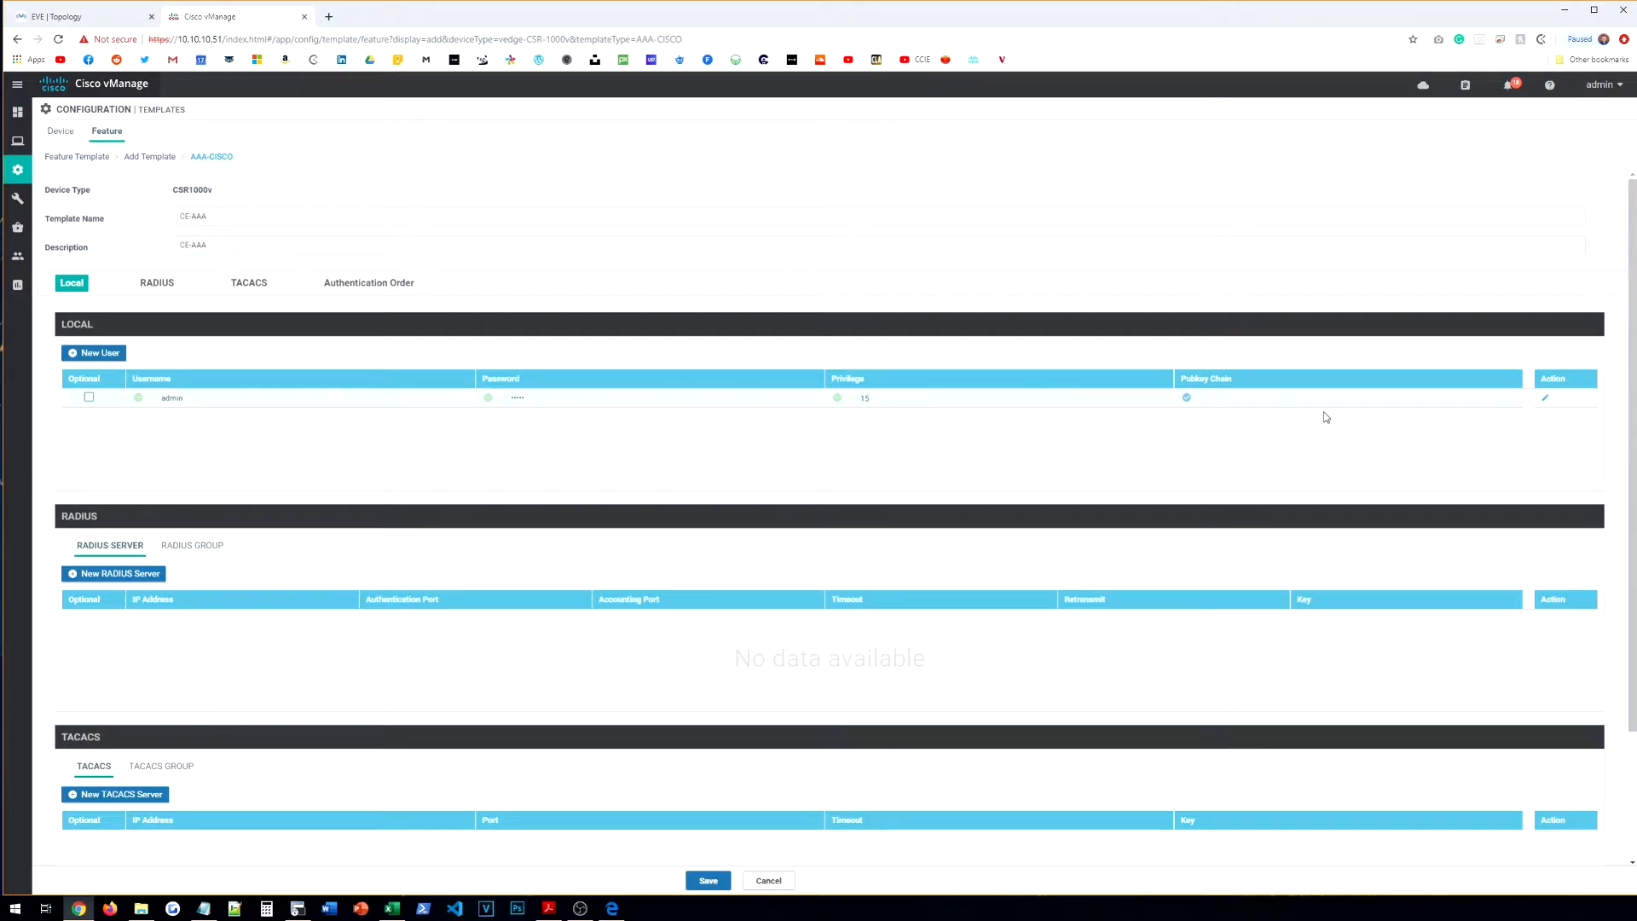
pyautogui.click(1542, 401)
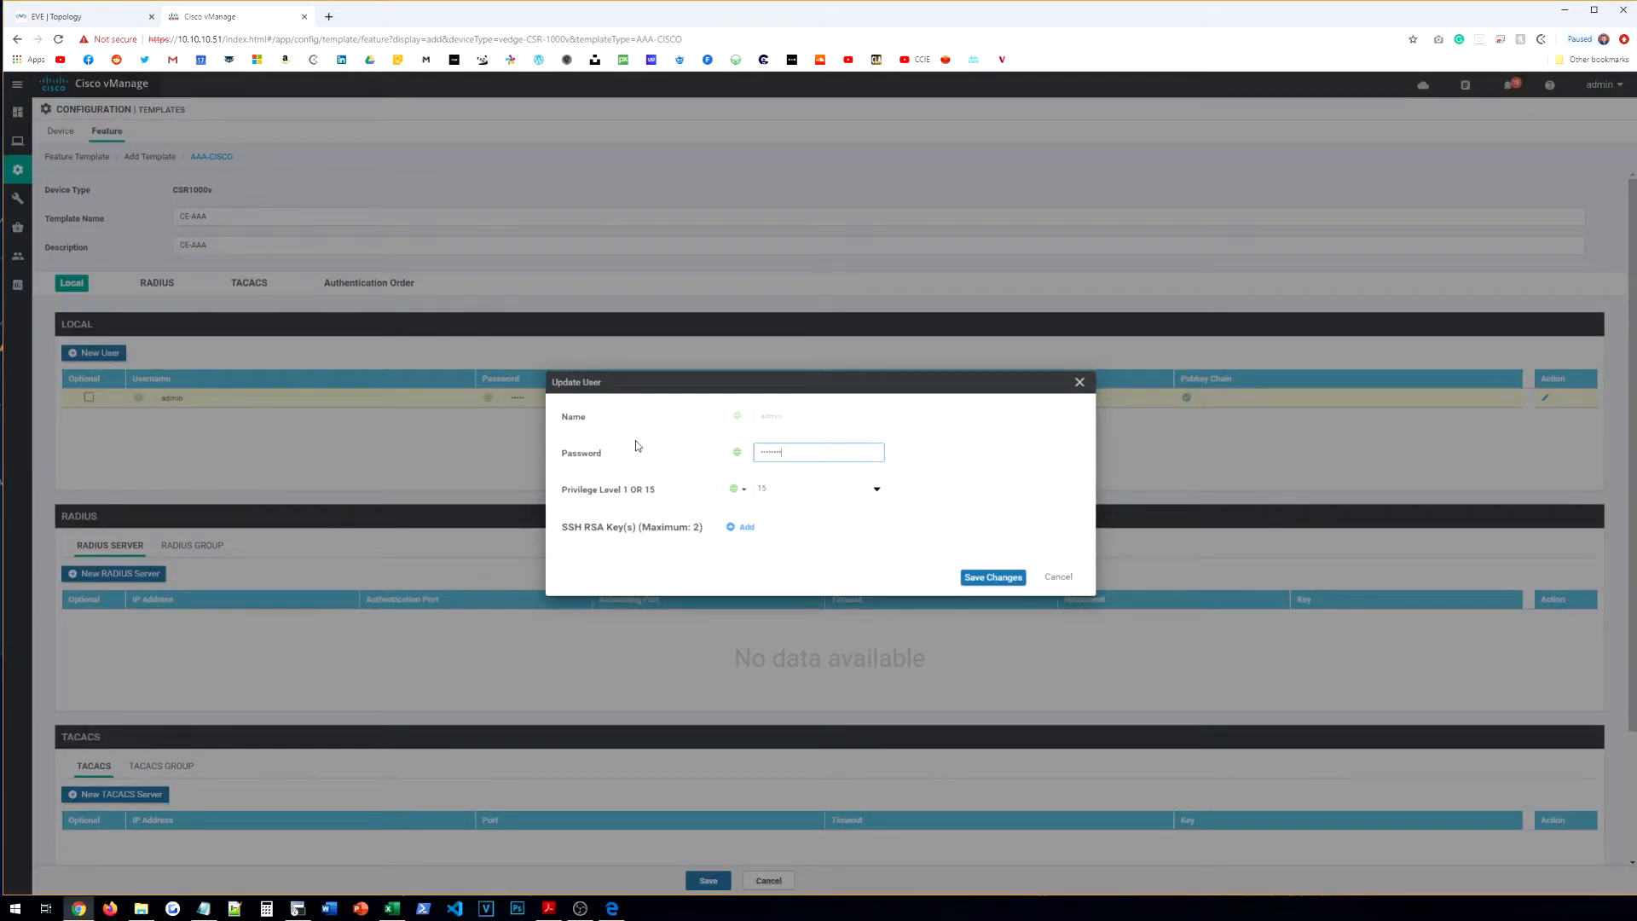
pyautogui.click(788, 493)
pyautogui.click(799, 524)
pyautogui.click(993, 577)
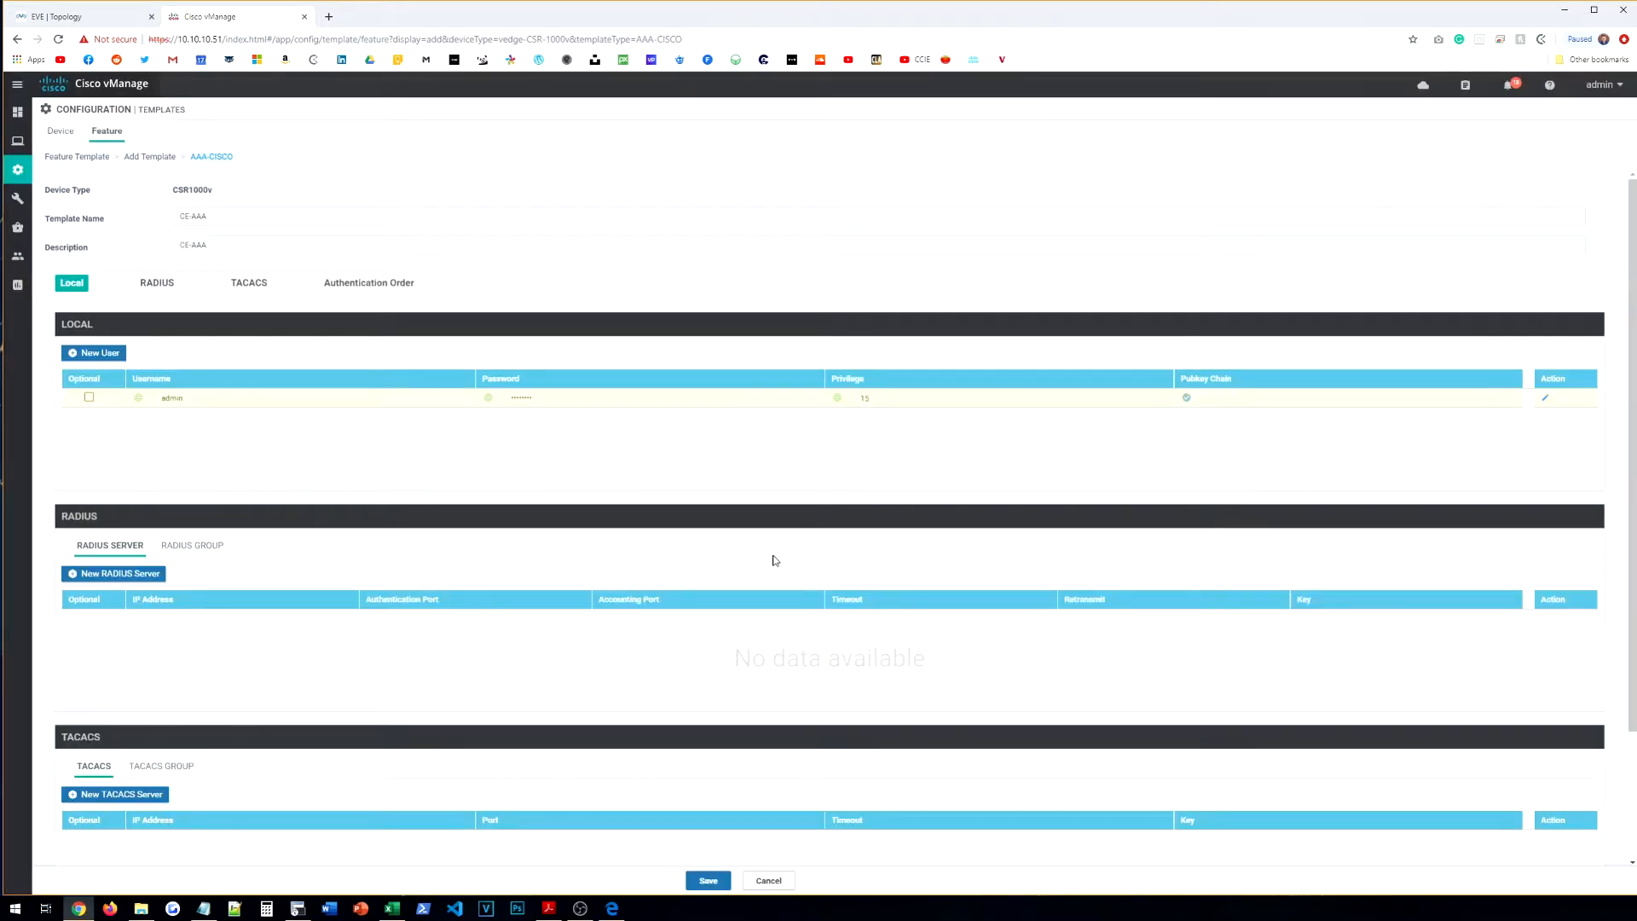
# Step: Set the server-group authentication order to local and save the CE-AAA template
pyautogui.scroll(-2, 401, 480)
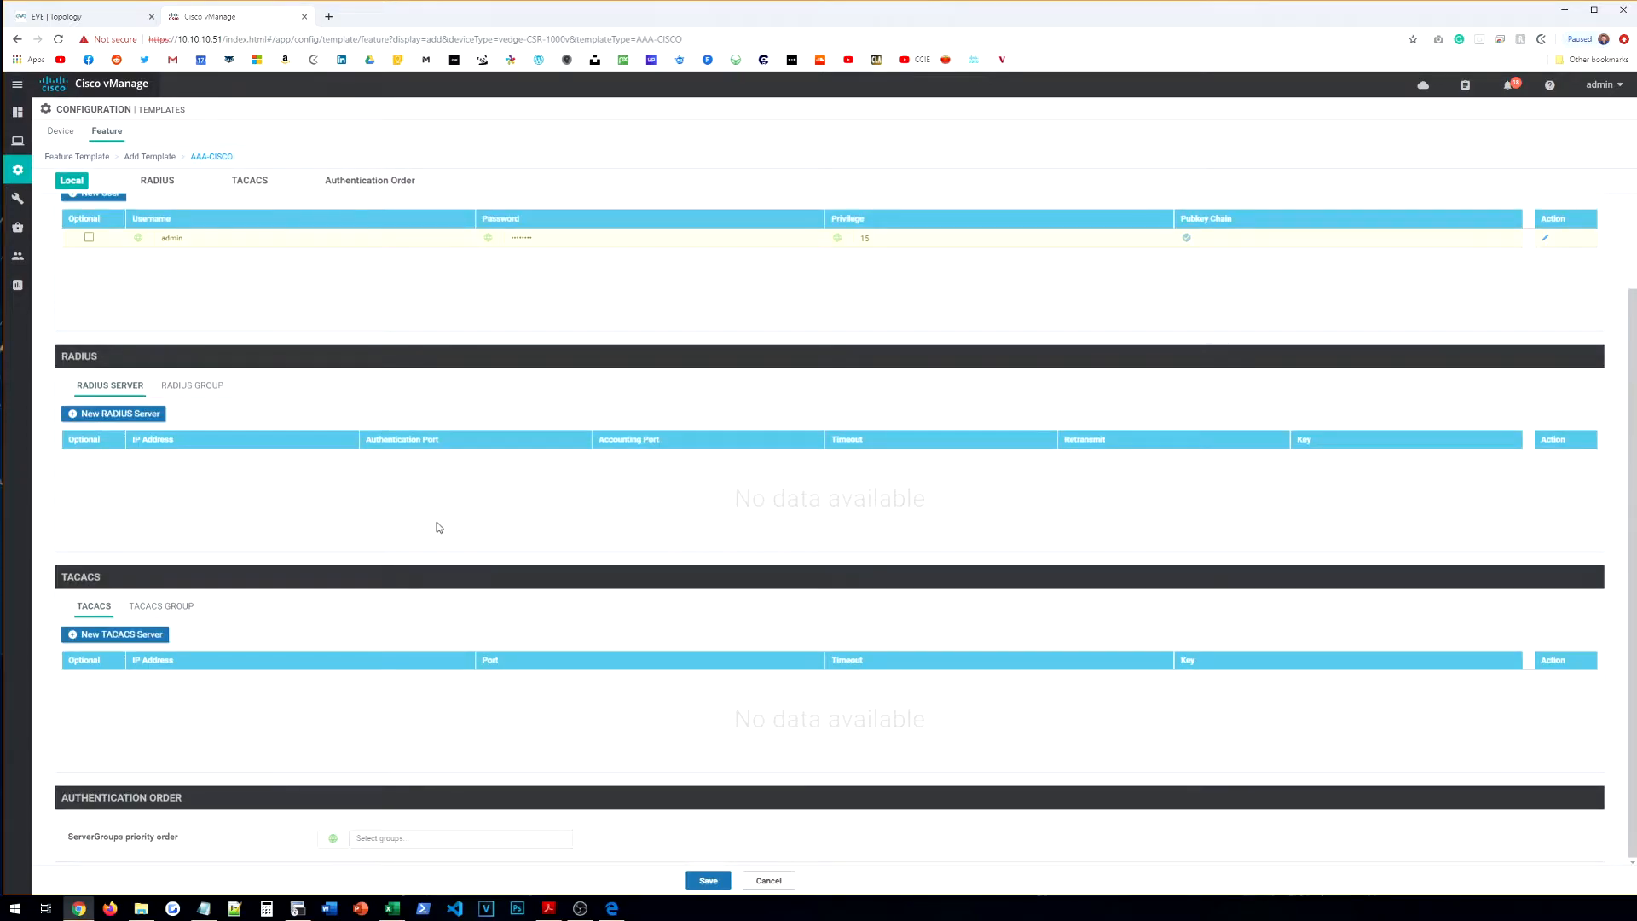
pyautogui.scroll(2, 559, 680)
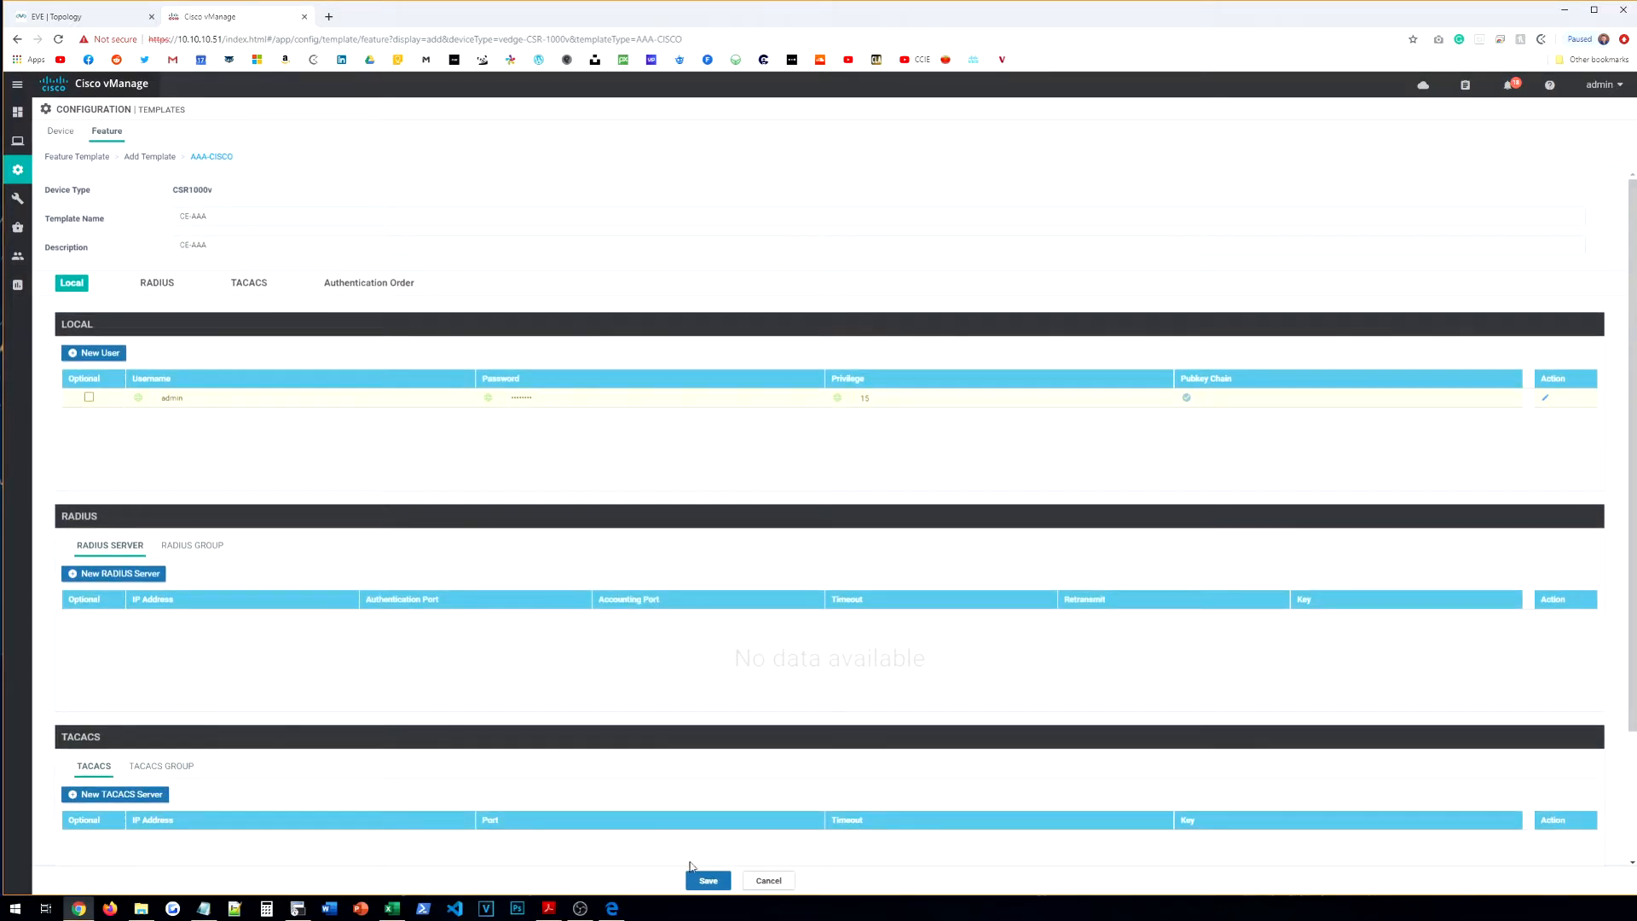
pyautogui.click(696, 878)
pyautogui.scroll(-1, 394, 344)
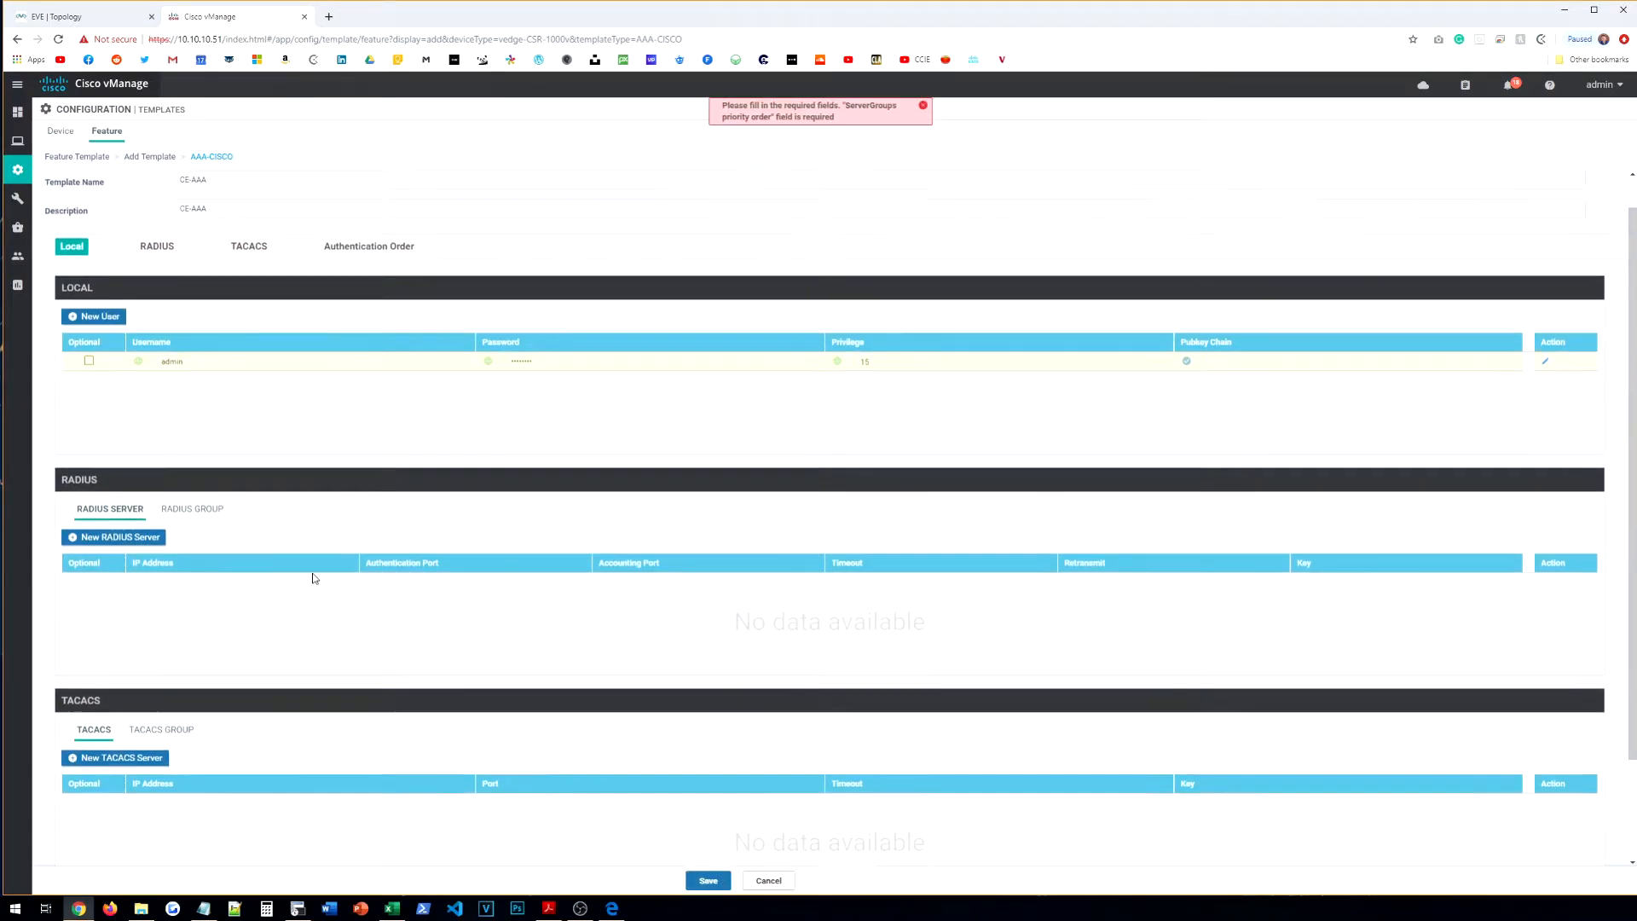
pyautogui.scroll(1, 316, 579)
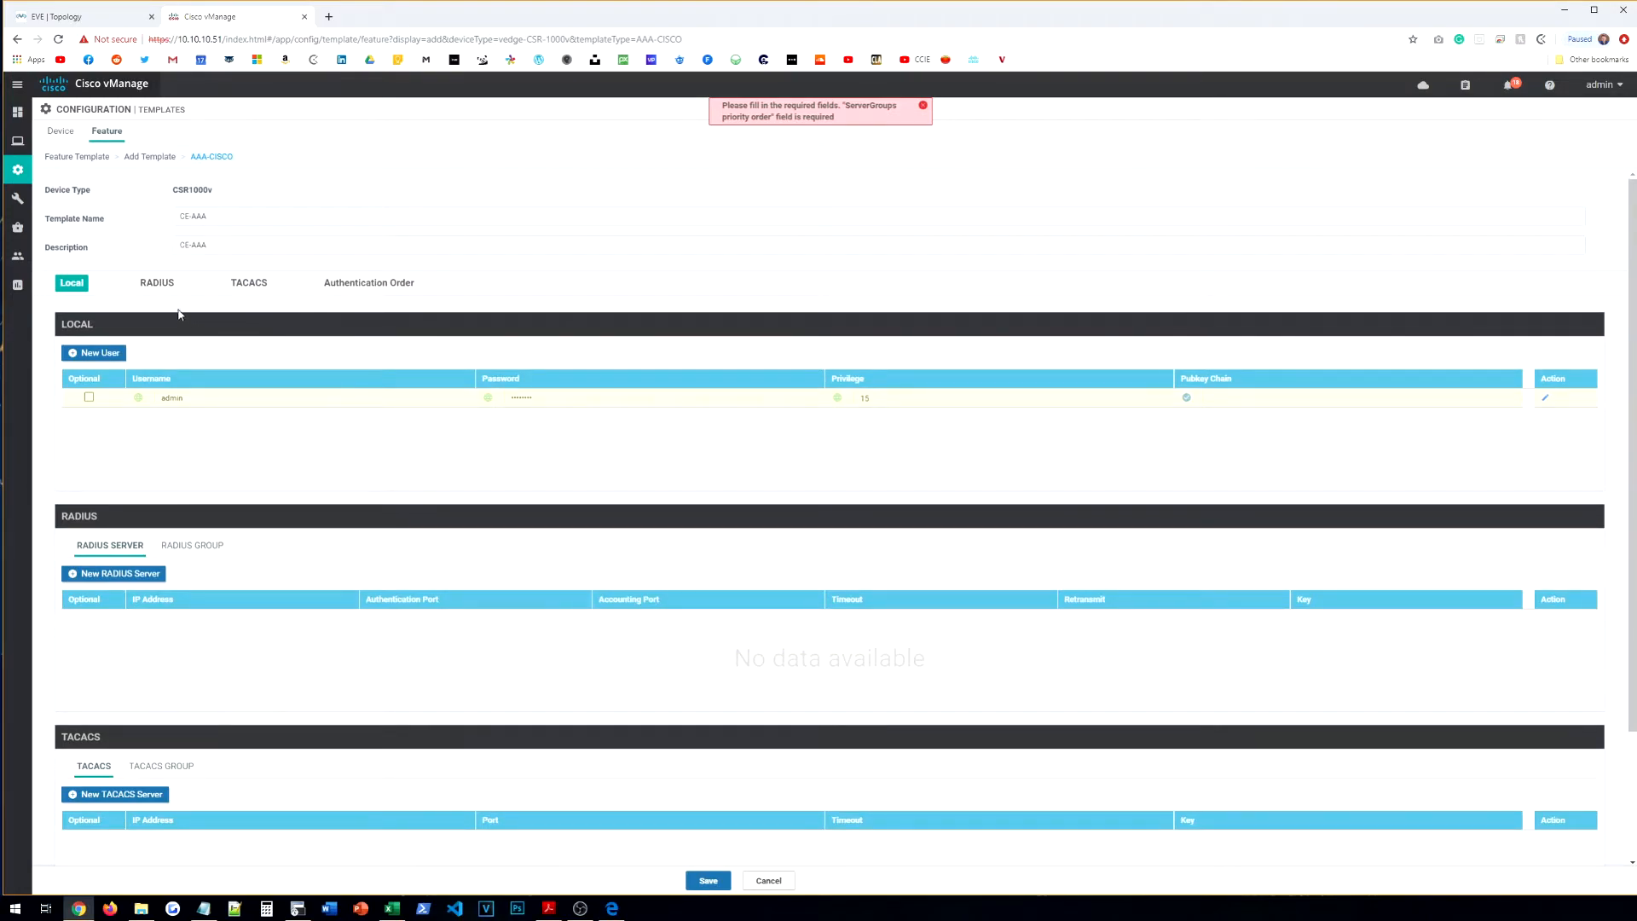
pyautogui.scroll(-4, 239, 571)
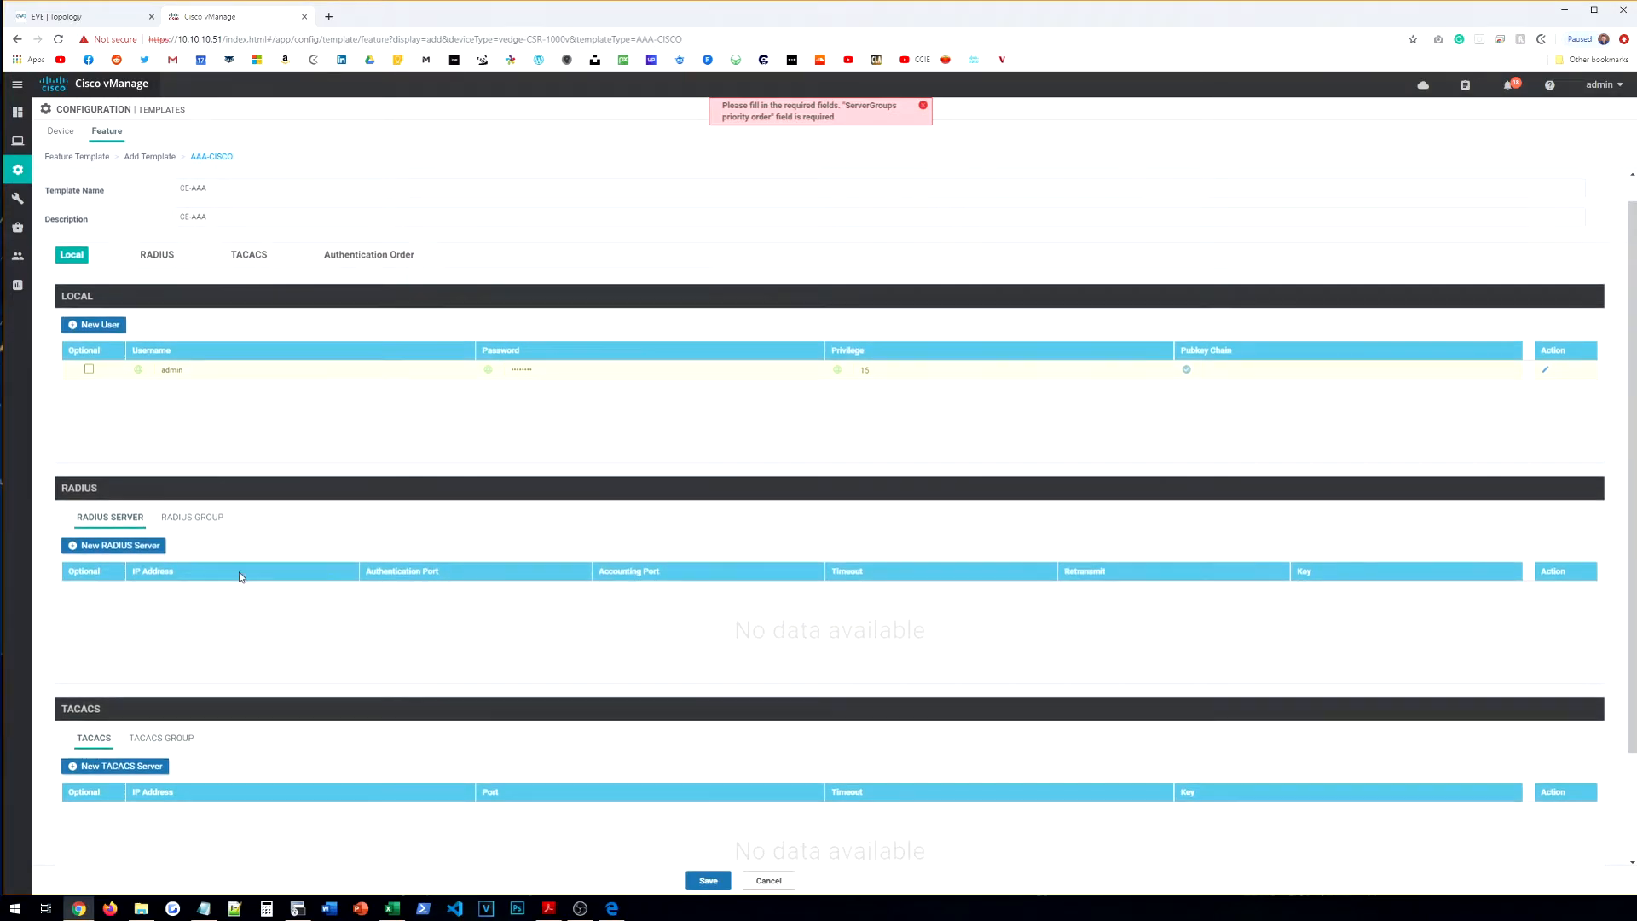
pyautogui.click(371, 840)
pyautogui.click(335, 842)
pyautogui.click(384, 839)
pyautogui.click(390, 862)
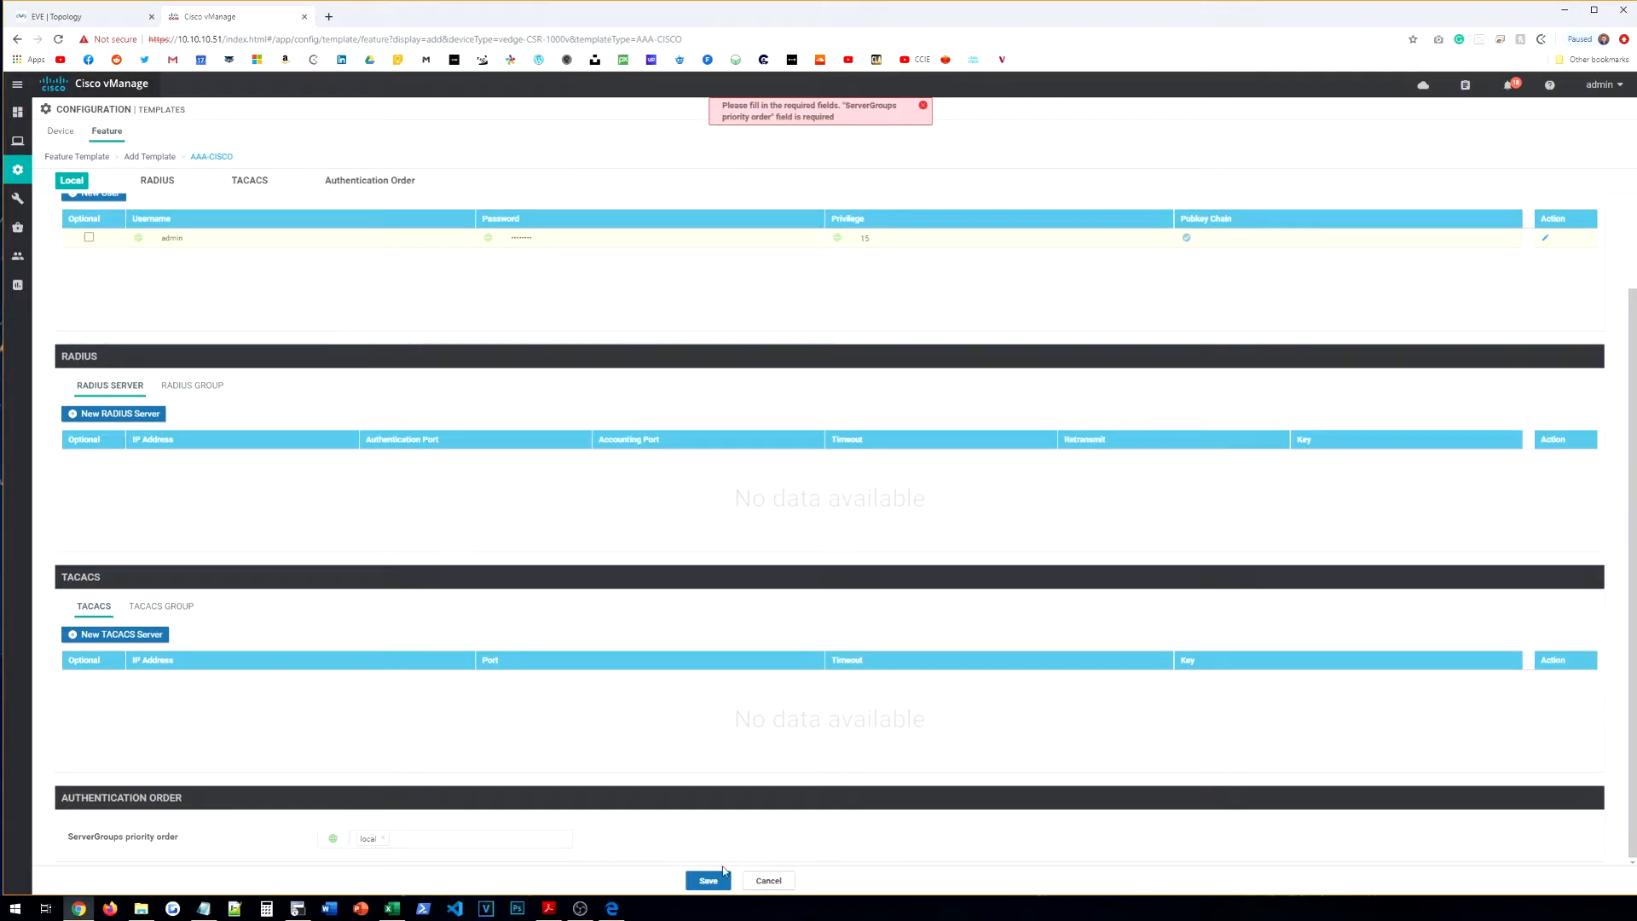
pyautogui.click(709, 881)
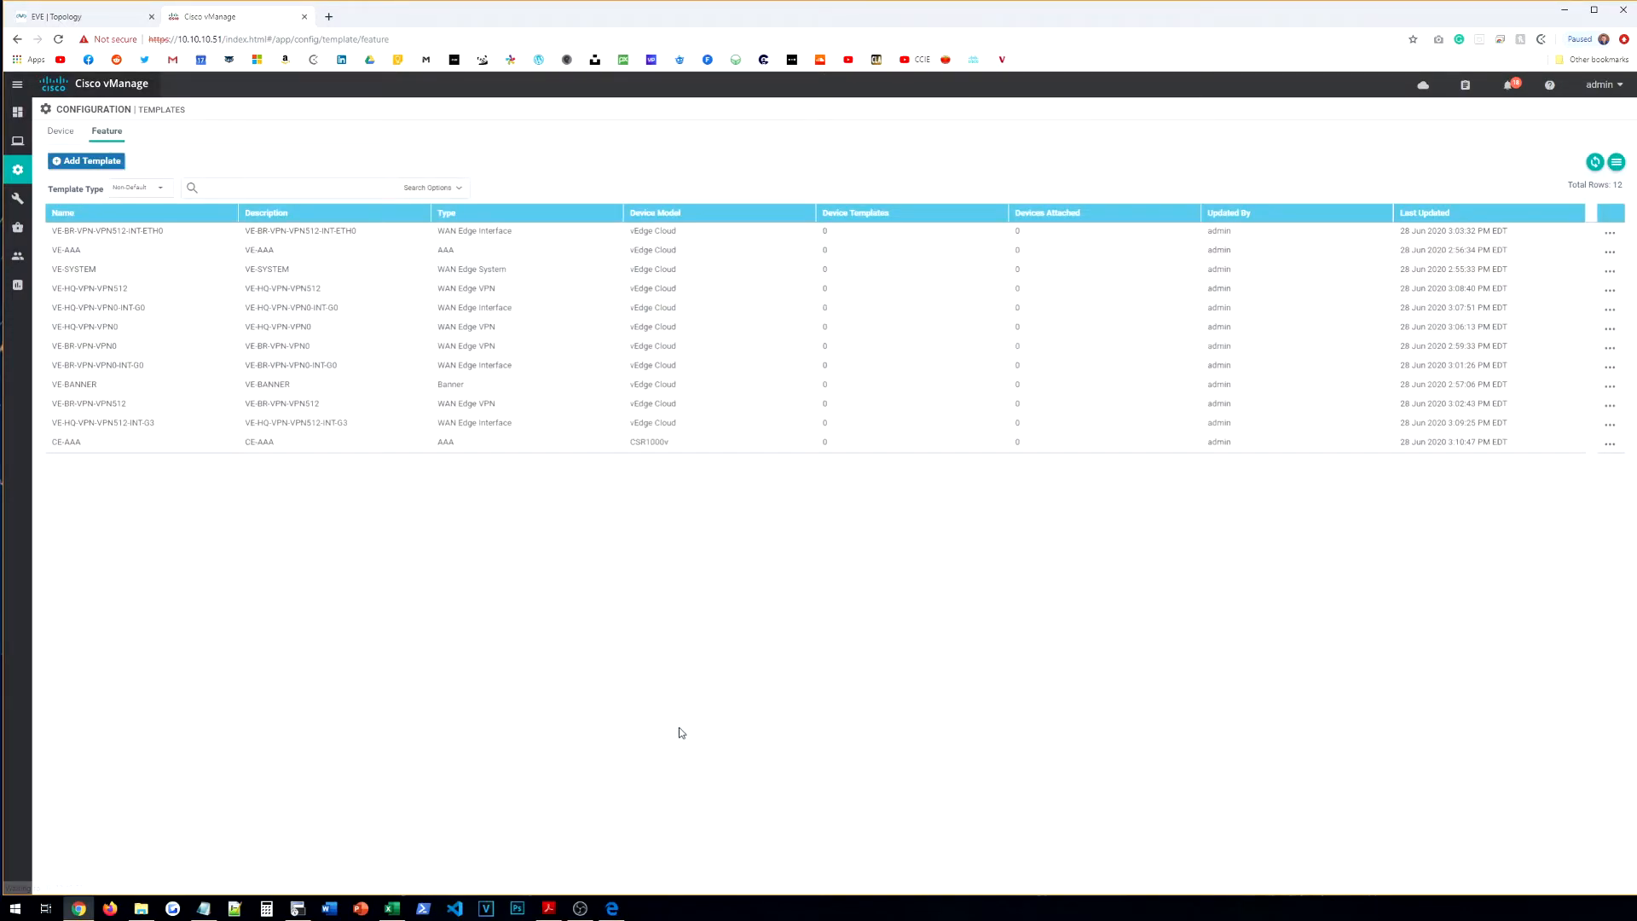
# Step: Start a CSR1000v System template named CE-SYSTEM and give it a description
pyautogui.click(91, 162)
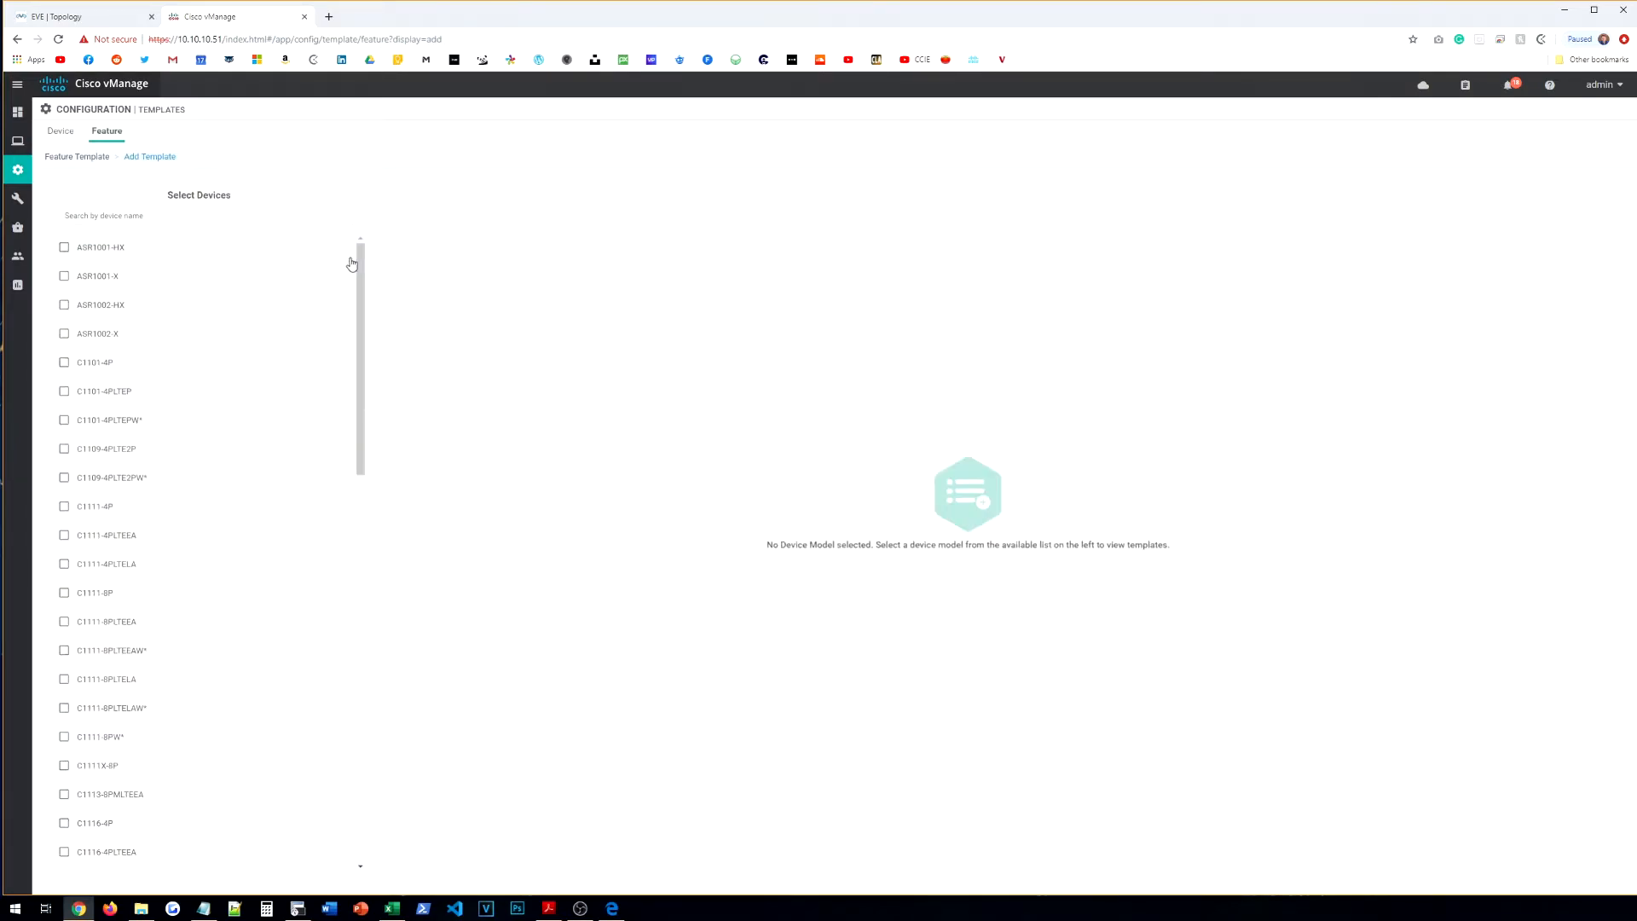
pyautogui.click(175, 215)
pyautogui.write('csr')
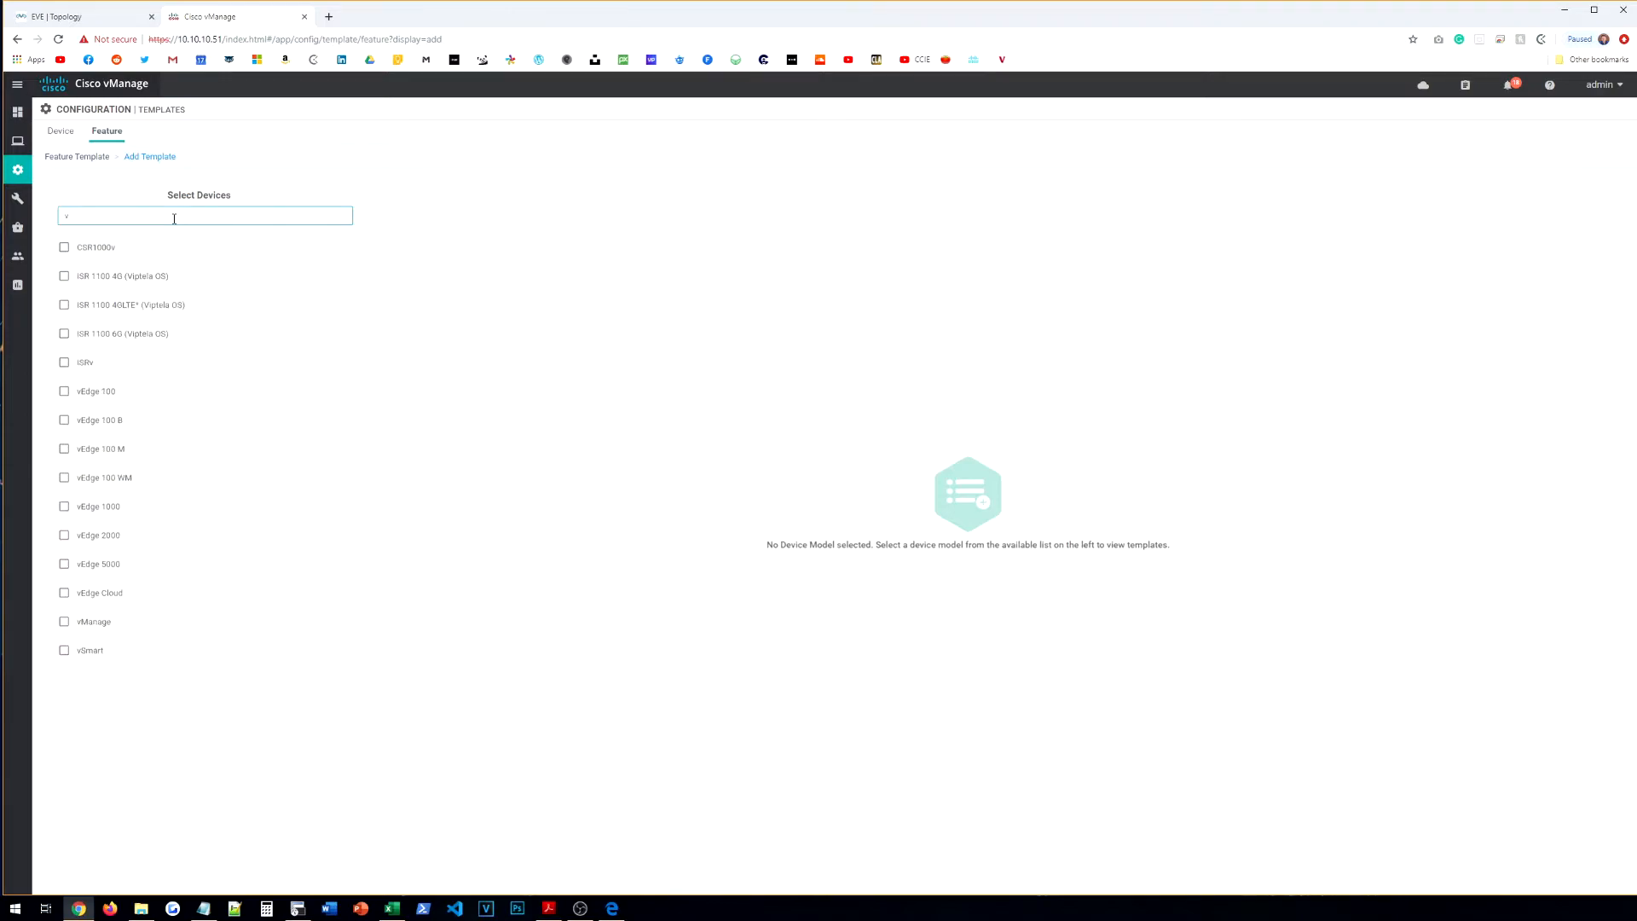
pyautogui.click(161, 248)
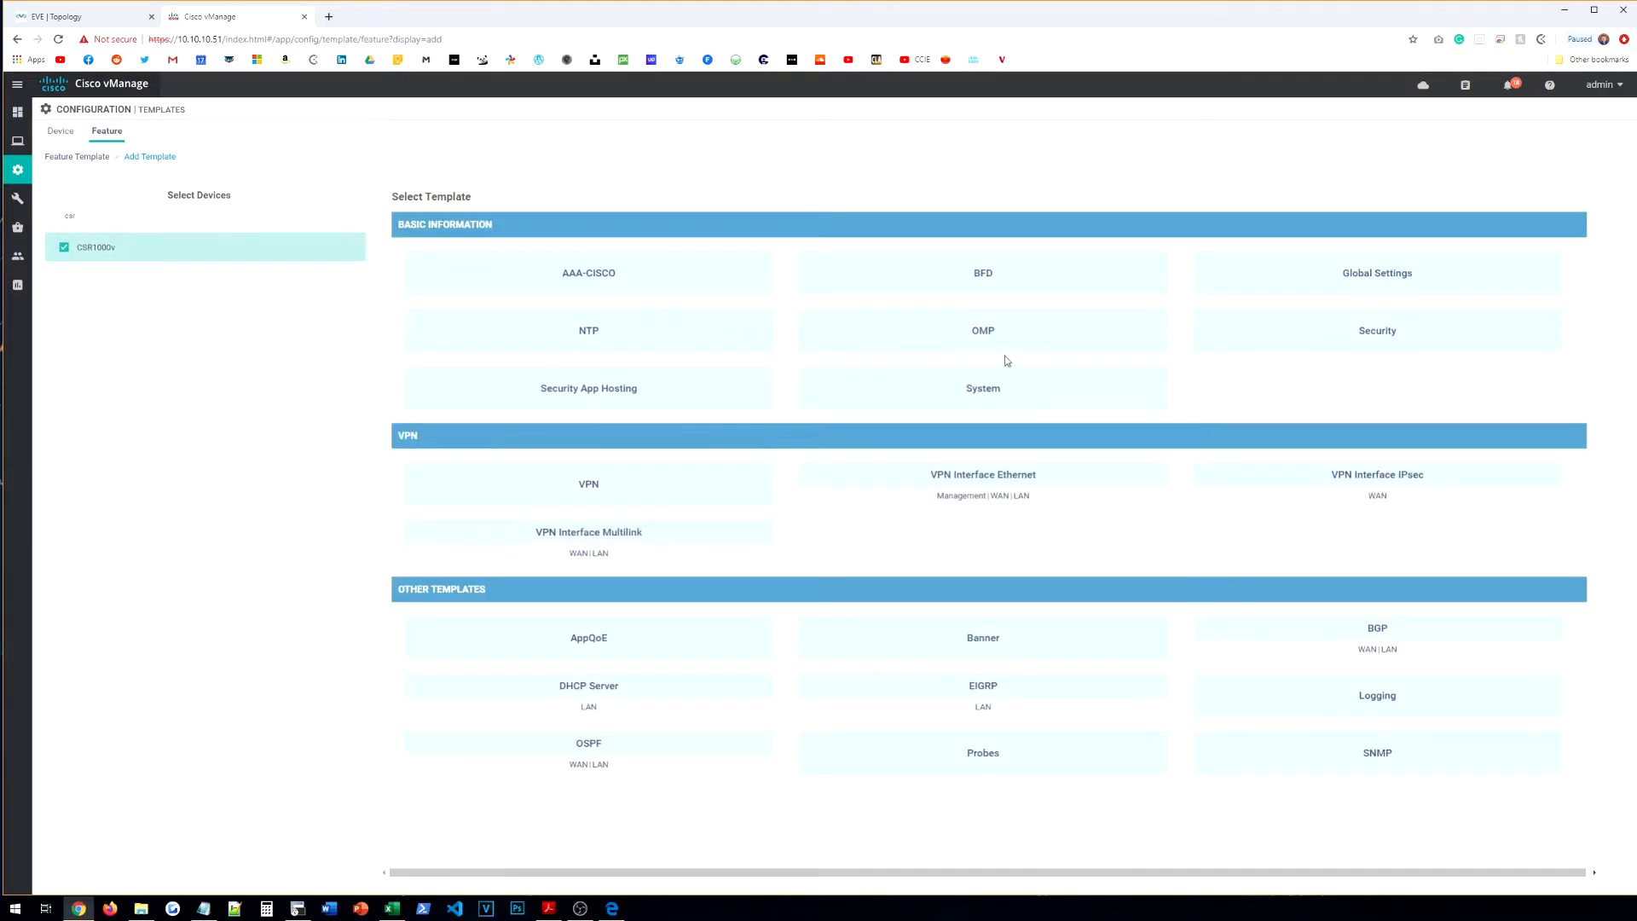
pyautogui.click(996, 385)
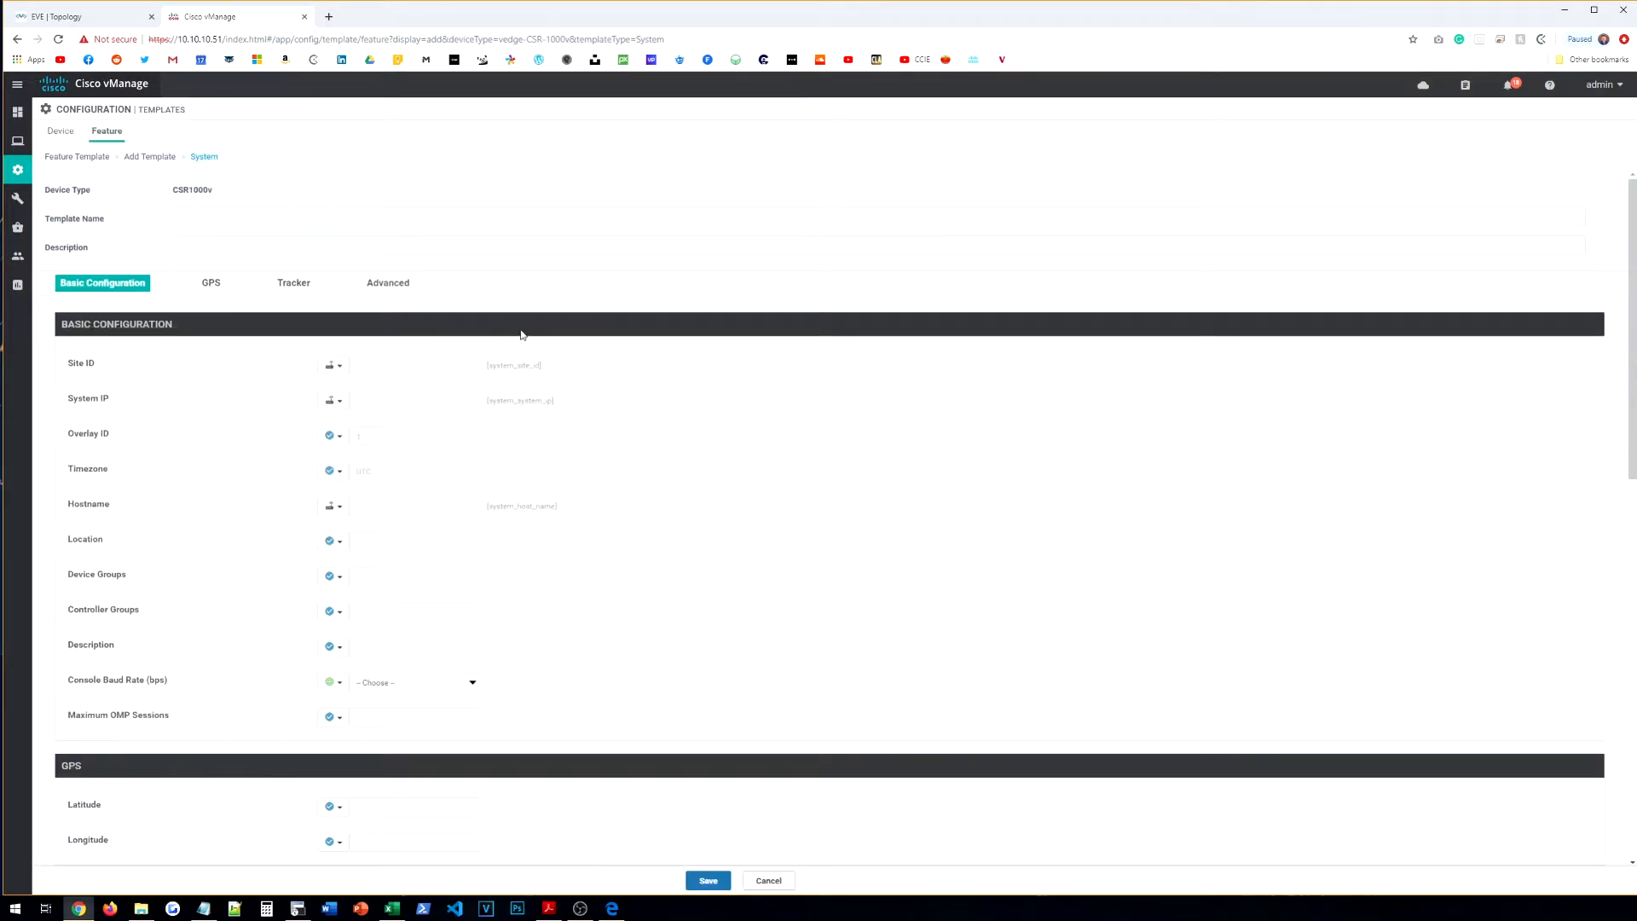
pyautogui.click(286, 216)
pyautogui.write('CE-SYSTEM')
pyautogui.press('Tab')
pyautogui.write('C')
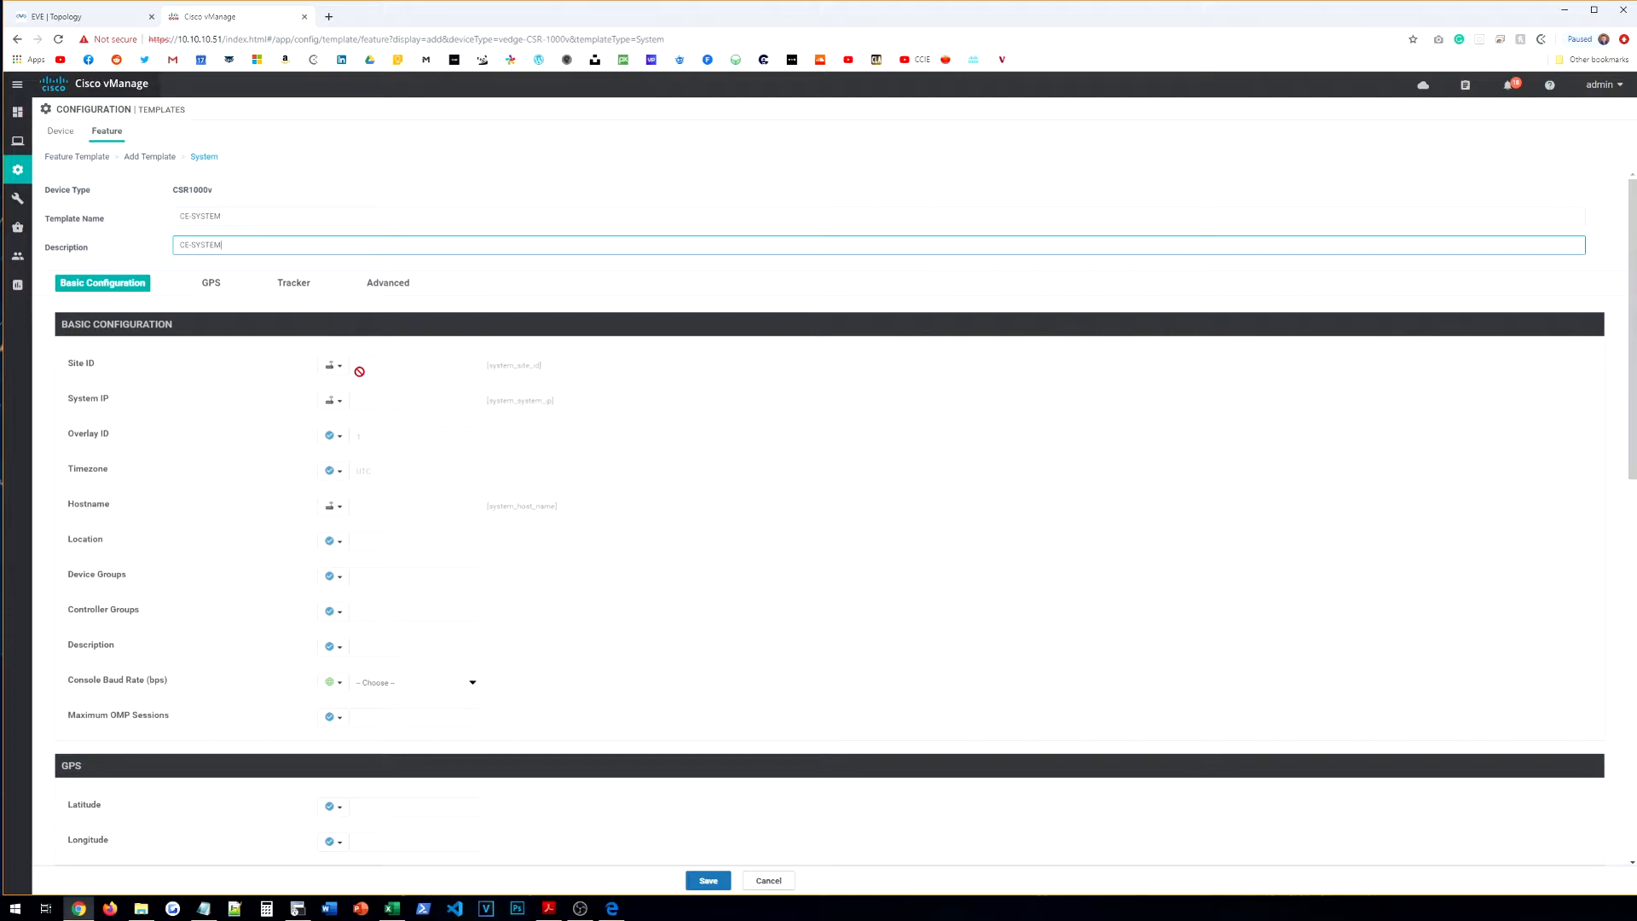
# Step: Set the timezone as a global value of America/New_York
pyautogui.click(333, 471)
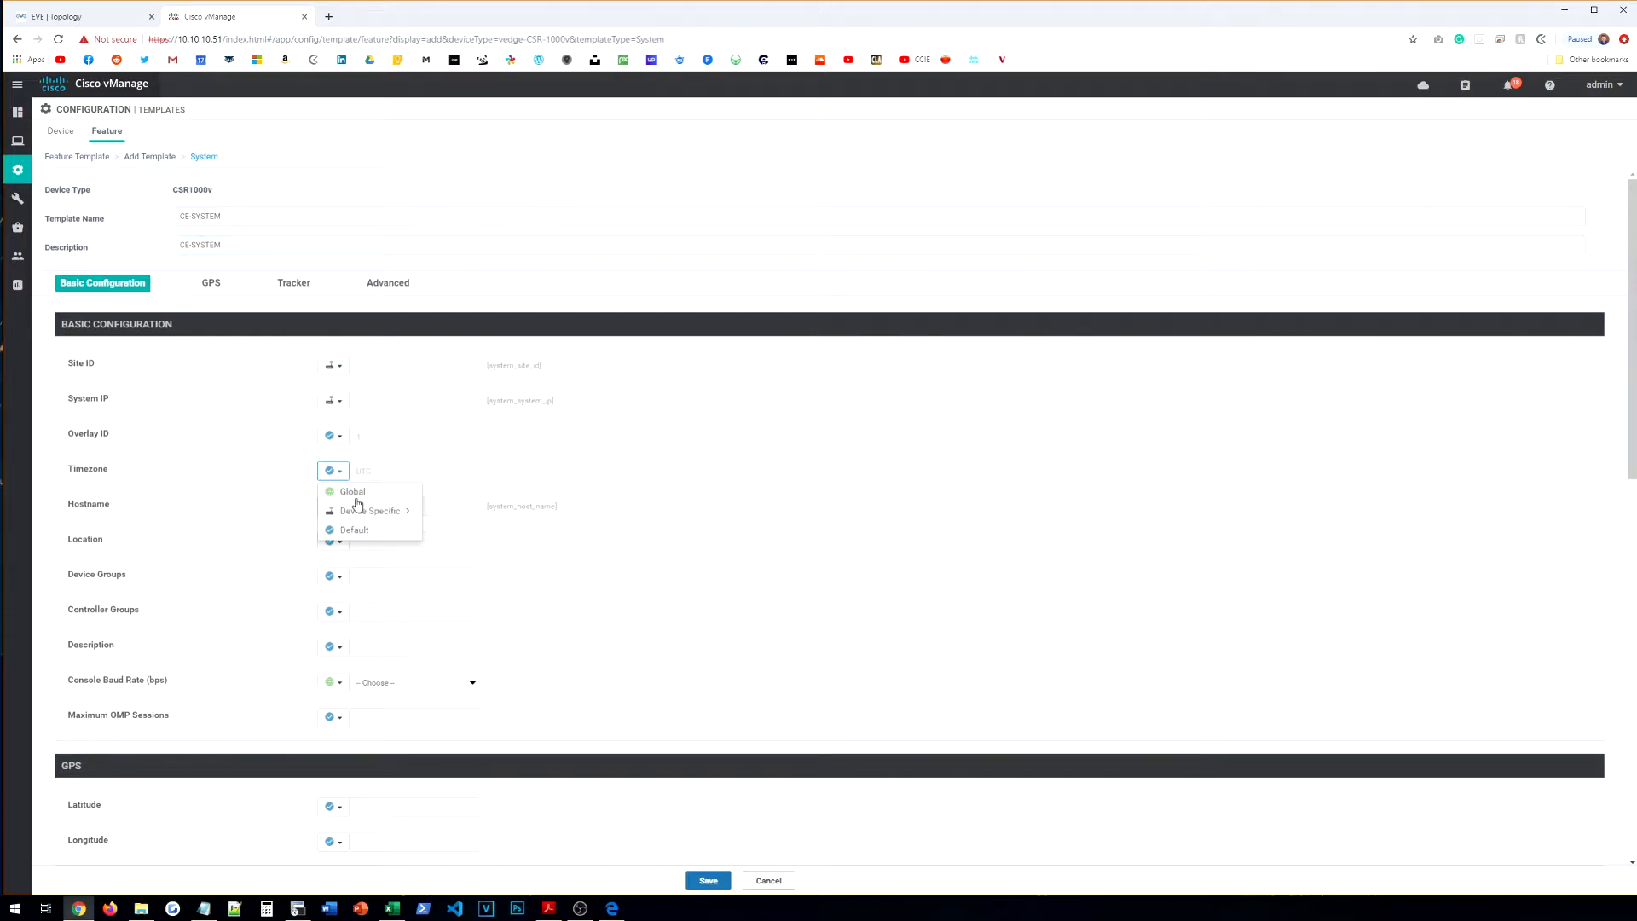
pyautogui.click(366, 495)
pyautogui.click(426, 474)
pyautogui.scroll(-12, 425, 586)
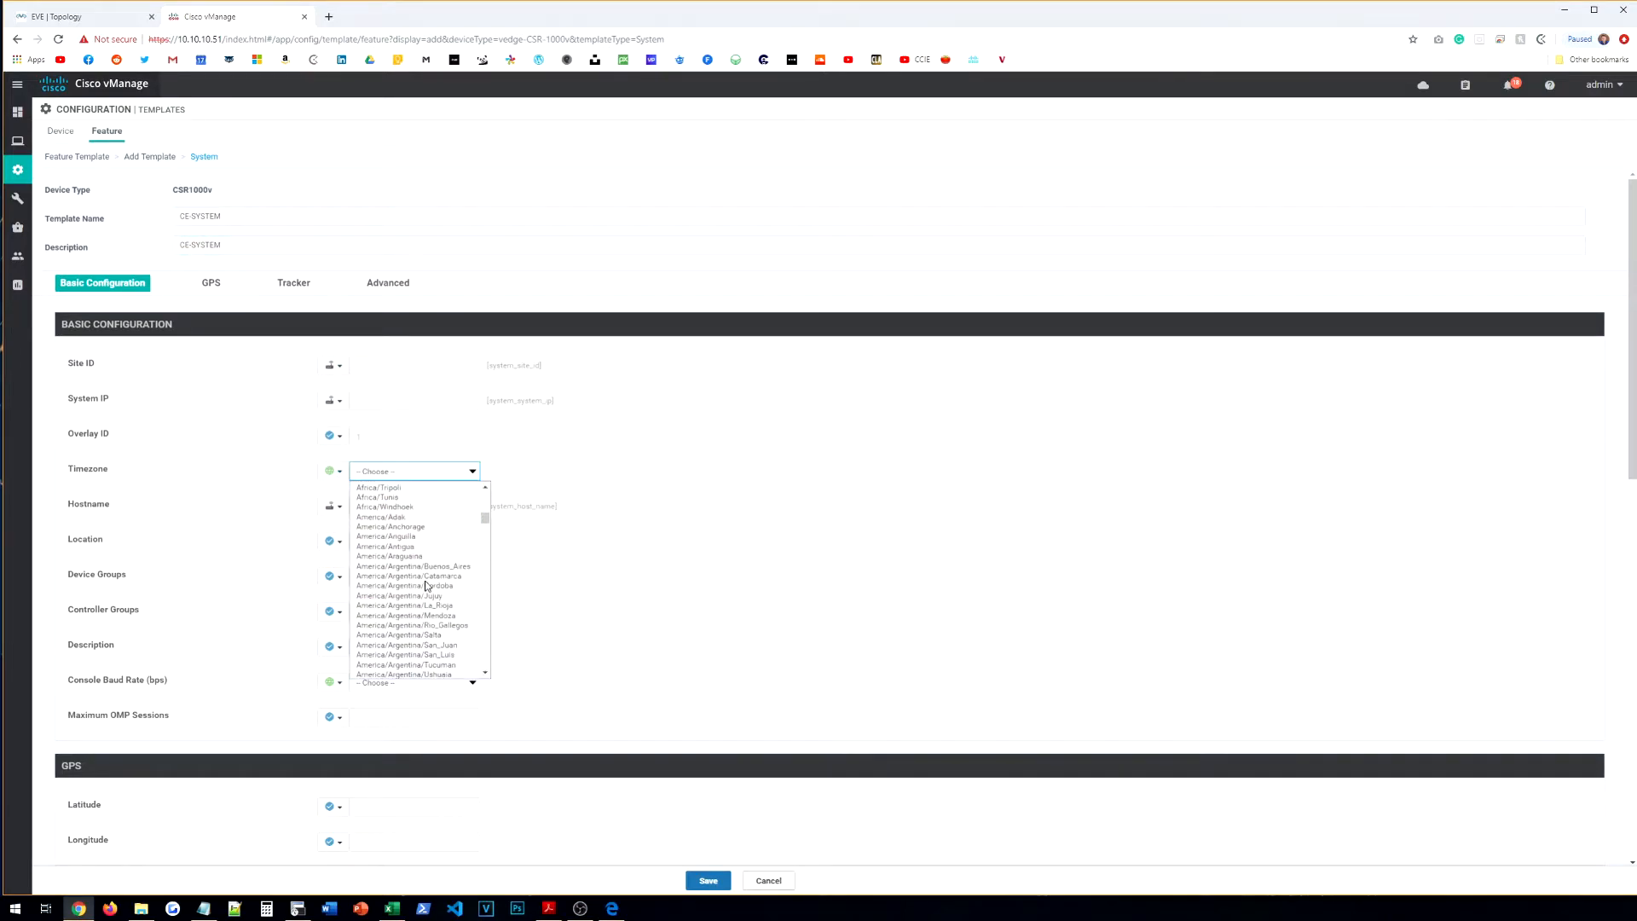
pyautogui.scroll(-6, 429, 597)
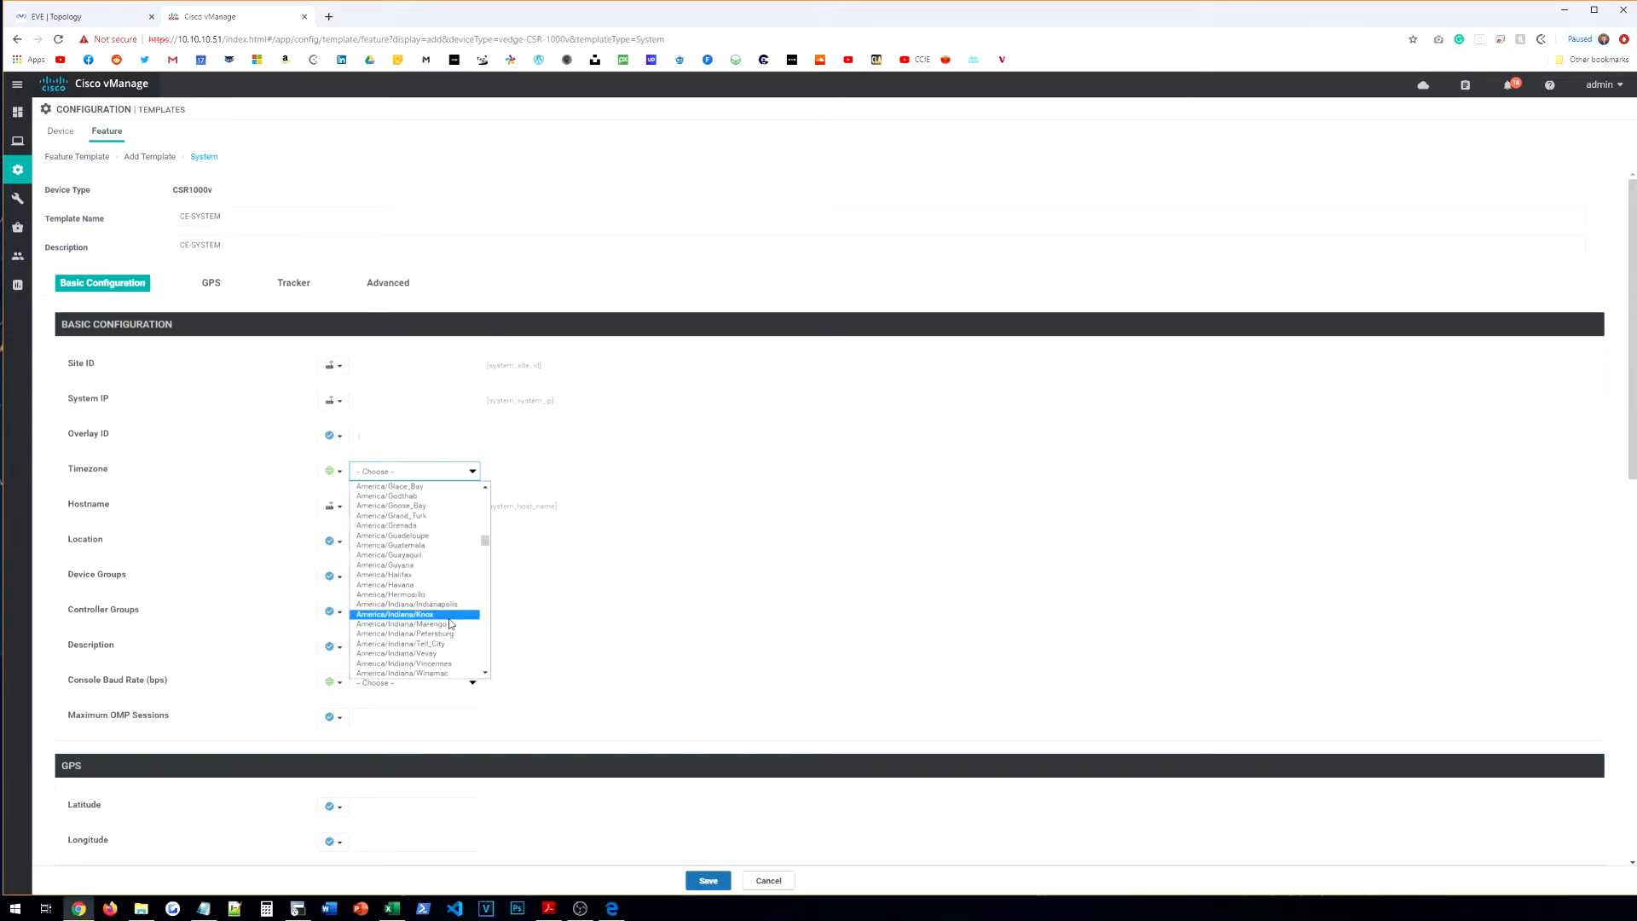
pyautogui.scroll(1, 433, 609)
pyautogui.scroll(-10, 432, 610)
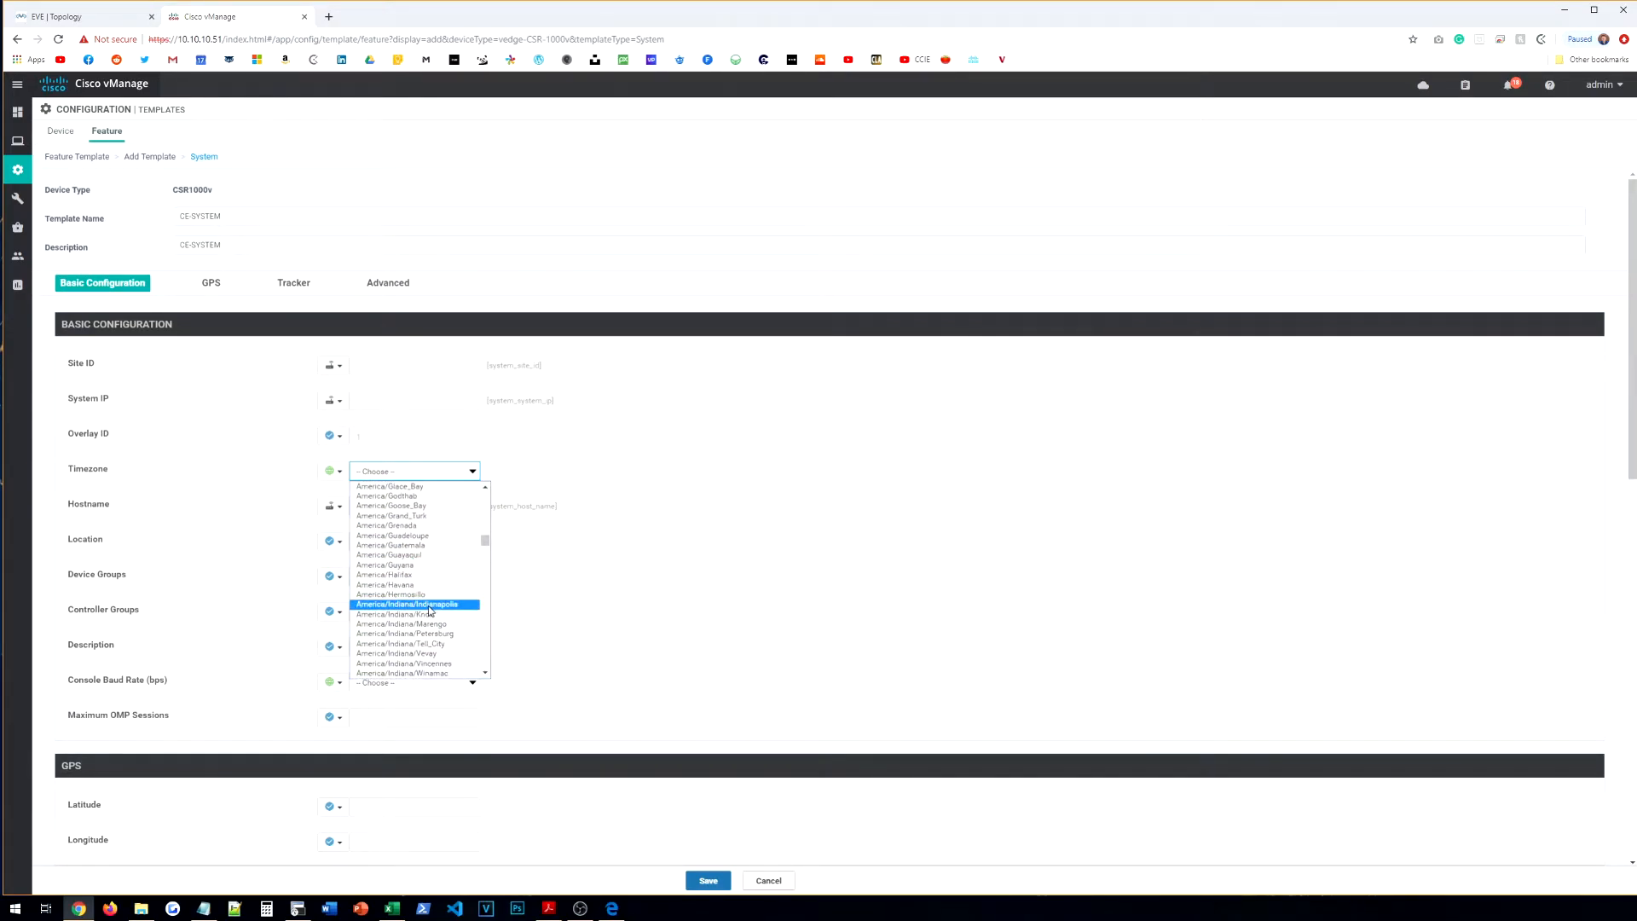
pyautogui.scroll(-7, 430, 610)
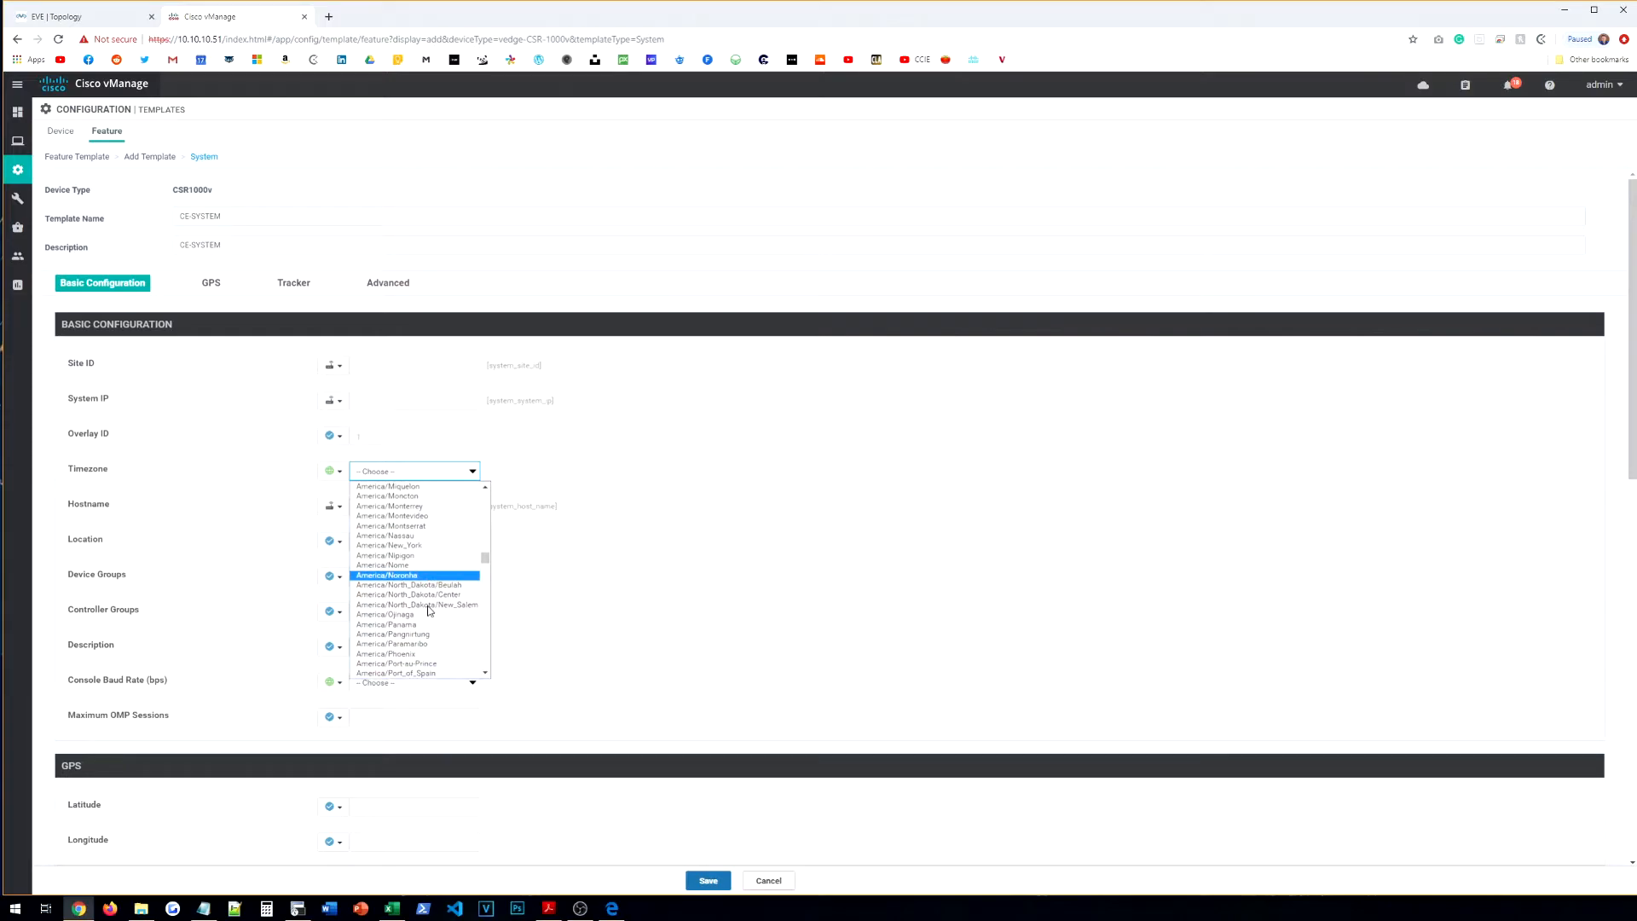
pyautogui.scroll(3, 430, 611)
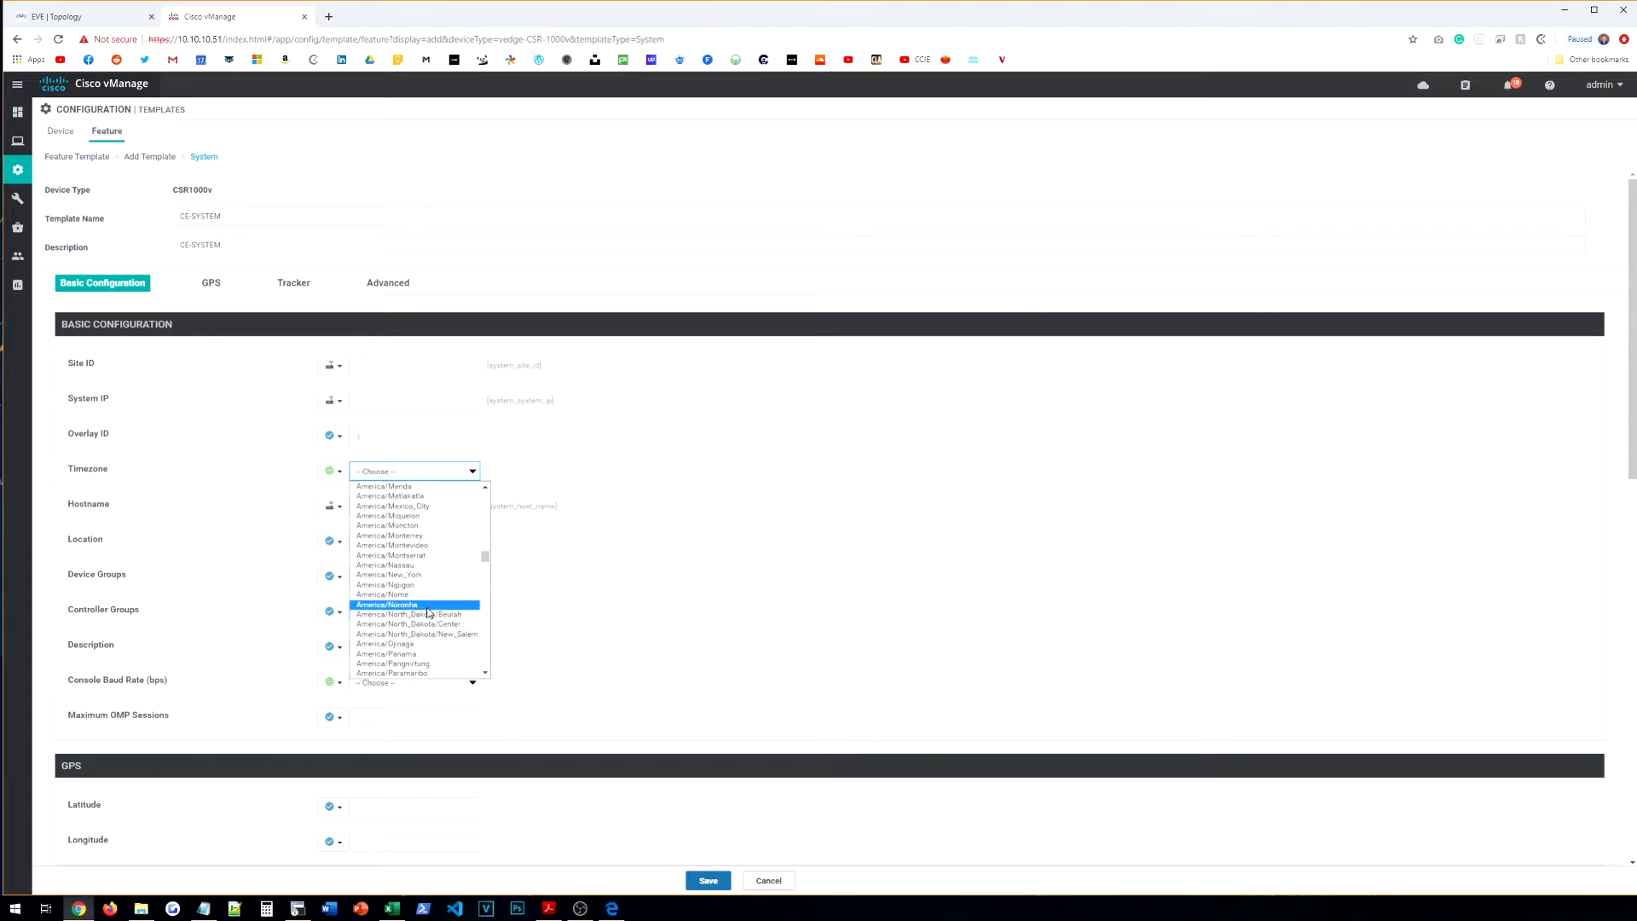
pyautogui.click(427, 575)
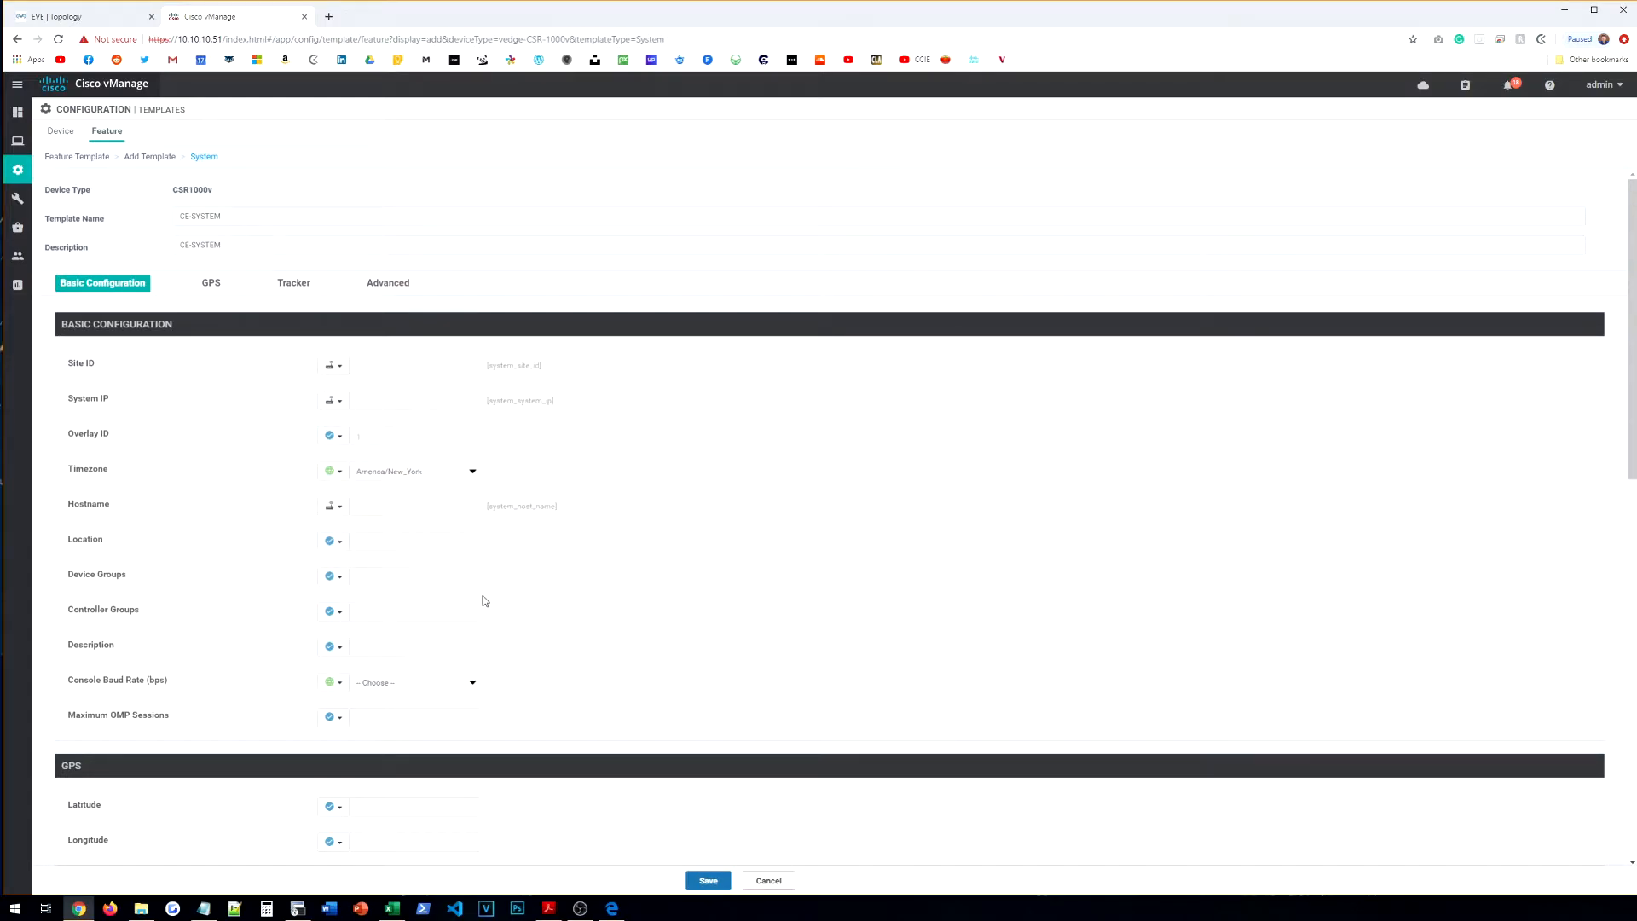
# Step: Leave the console baud rate at its default and save CE-SYSTEM
pyautogui.click(333, 682)
pyautogui.click(350, 739)
pyautogui.scroll(-4, 315, 592)
pyautogui.scroll(-6, 316, 592)
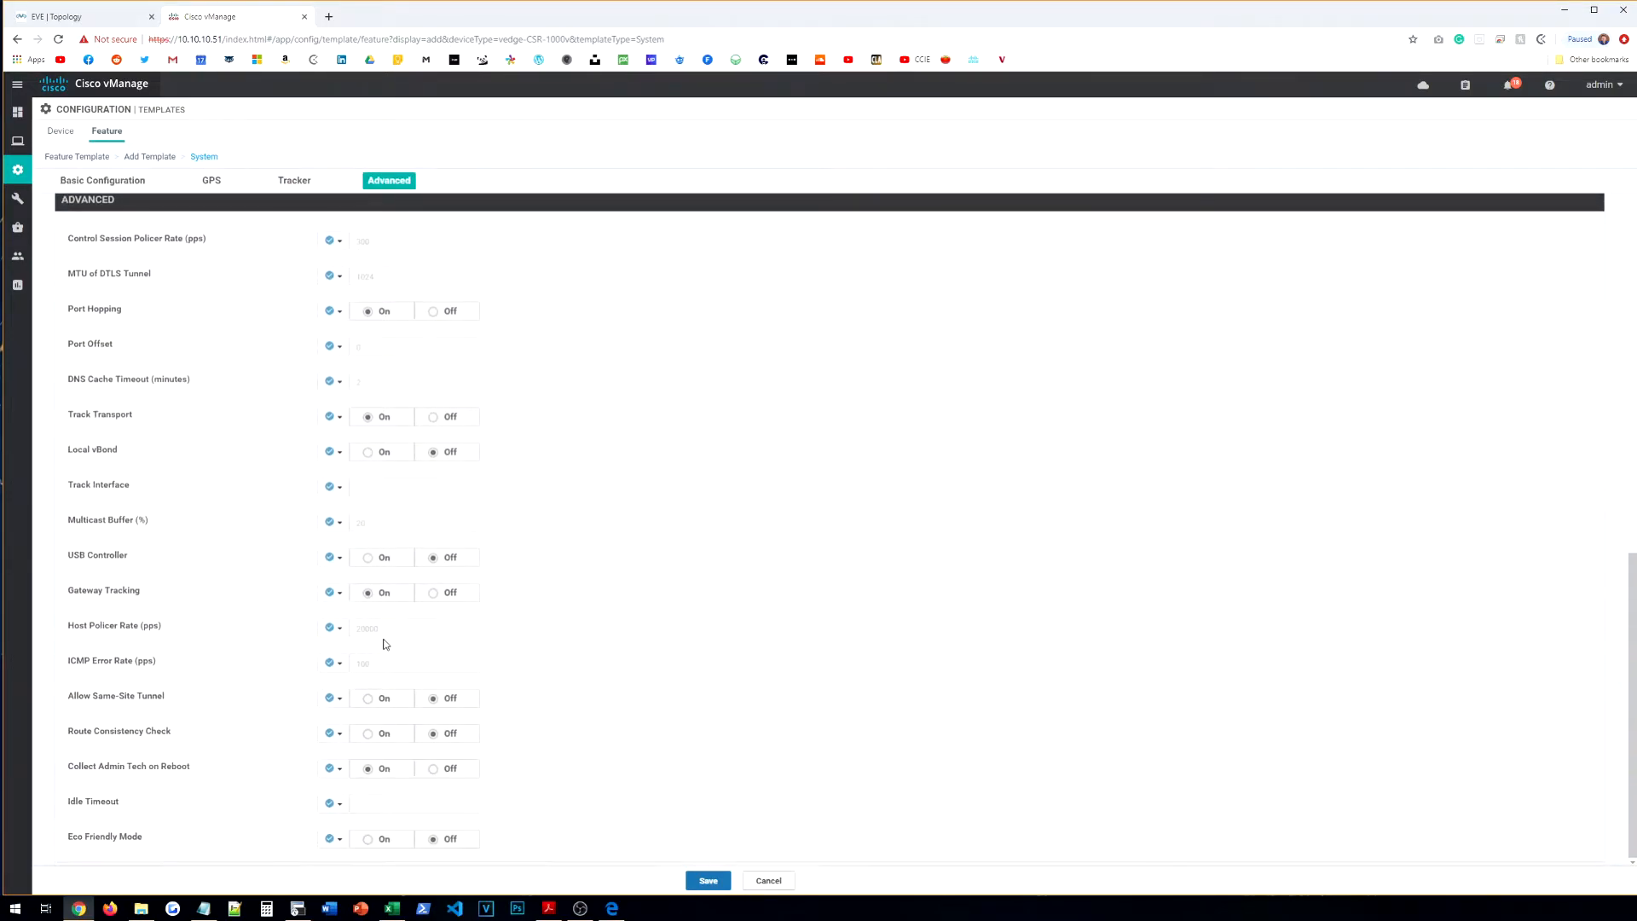
pyautogui.click(696, 878)
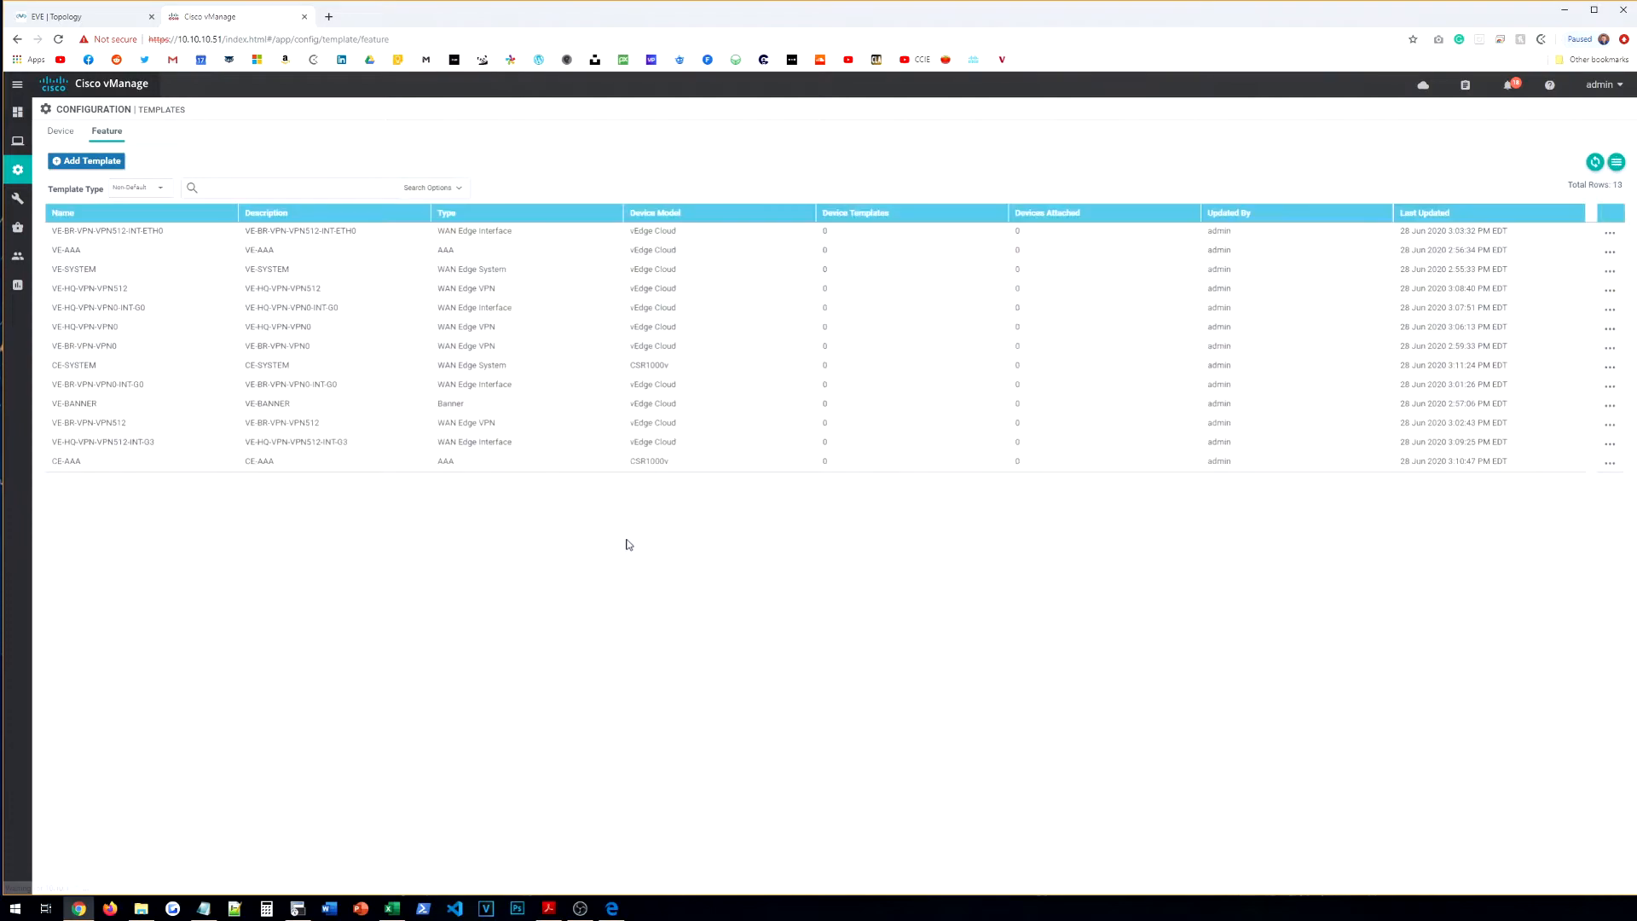
# Step: Create a CSR1000v VPN template named CE-BR-VPN-VPN0 with a description
pyautogui.click(121, 162)
pyautogui.click(179, 215)
pyautogui.write('csr')
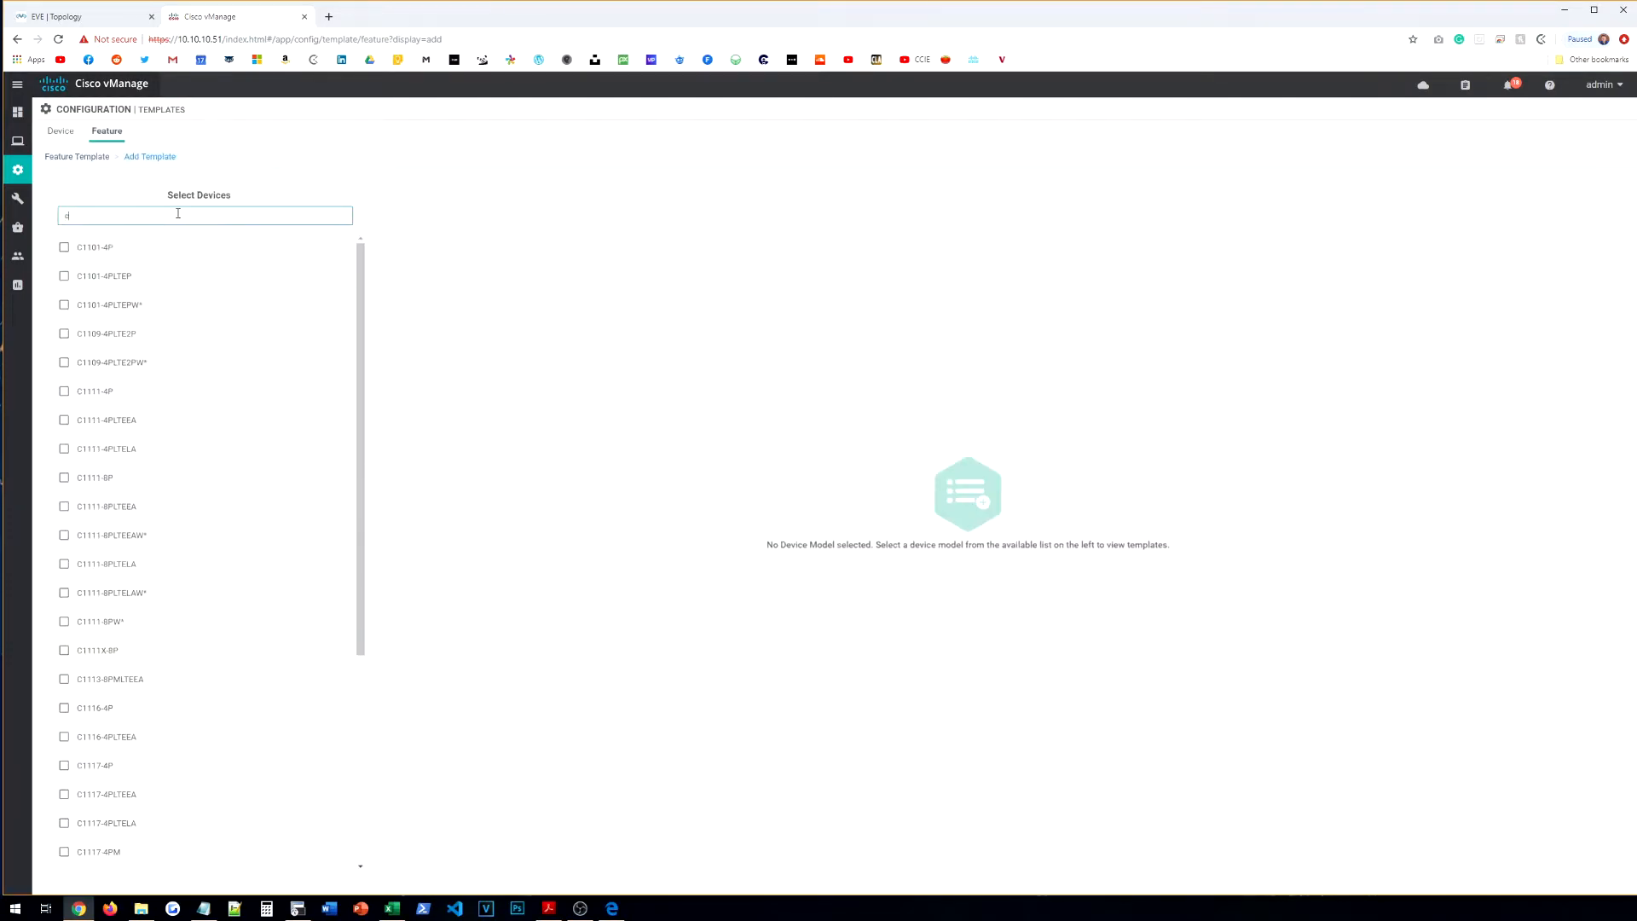
pyautogui.click(135, 254)
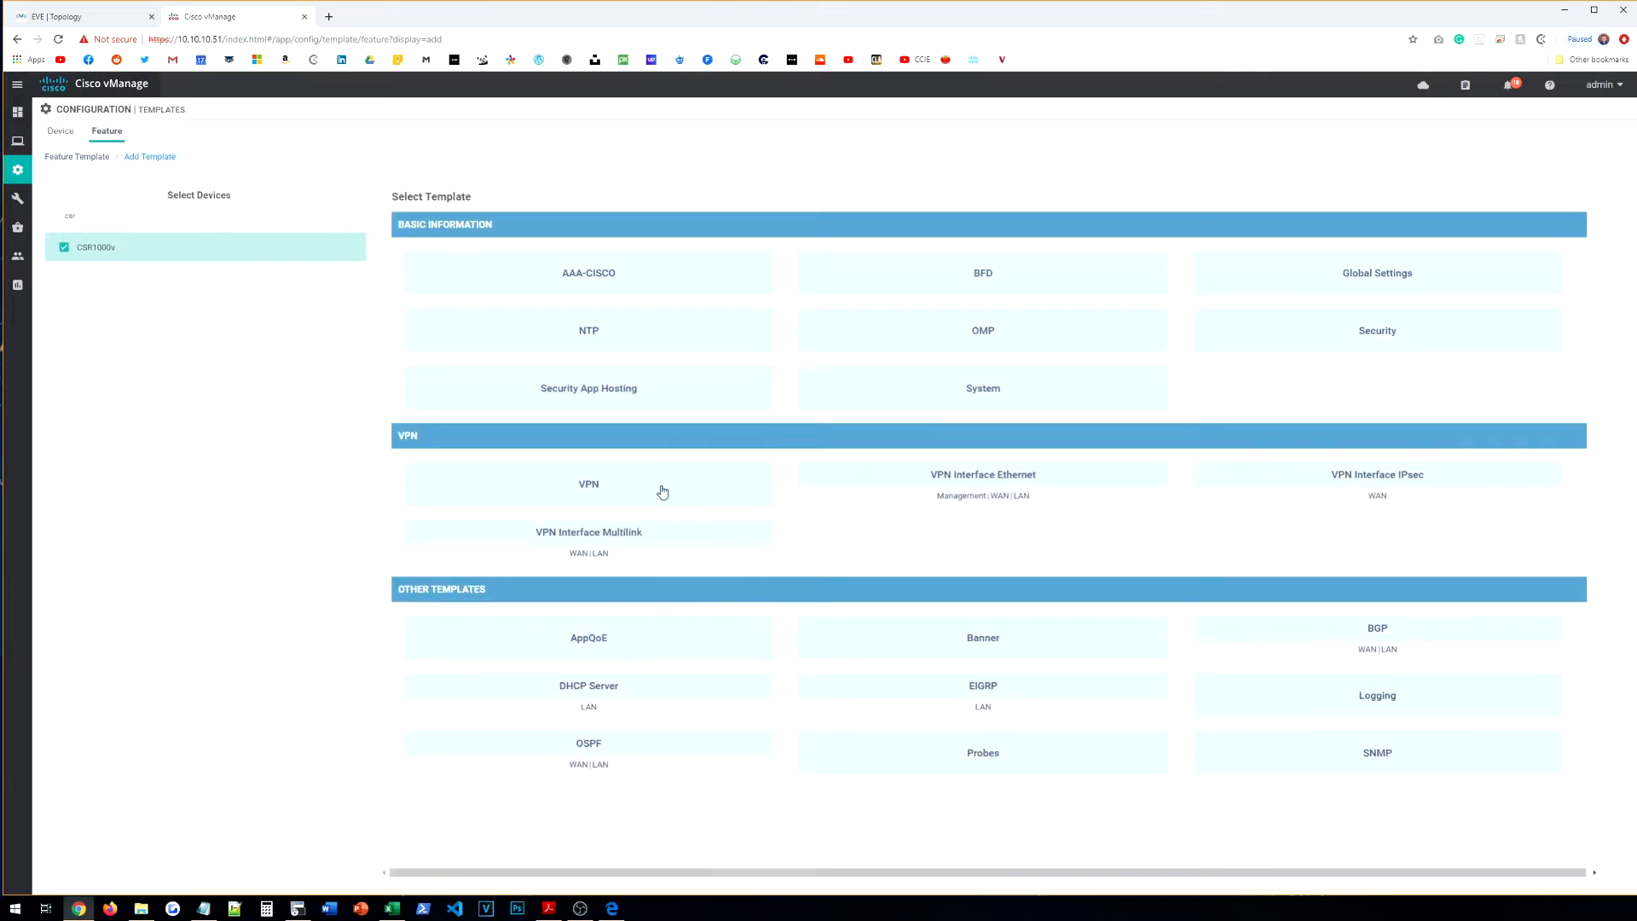
pyautogui.click(663, 493)
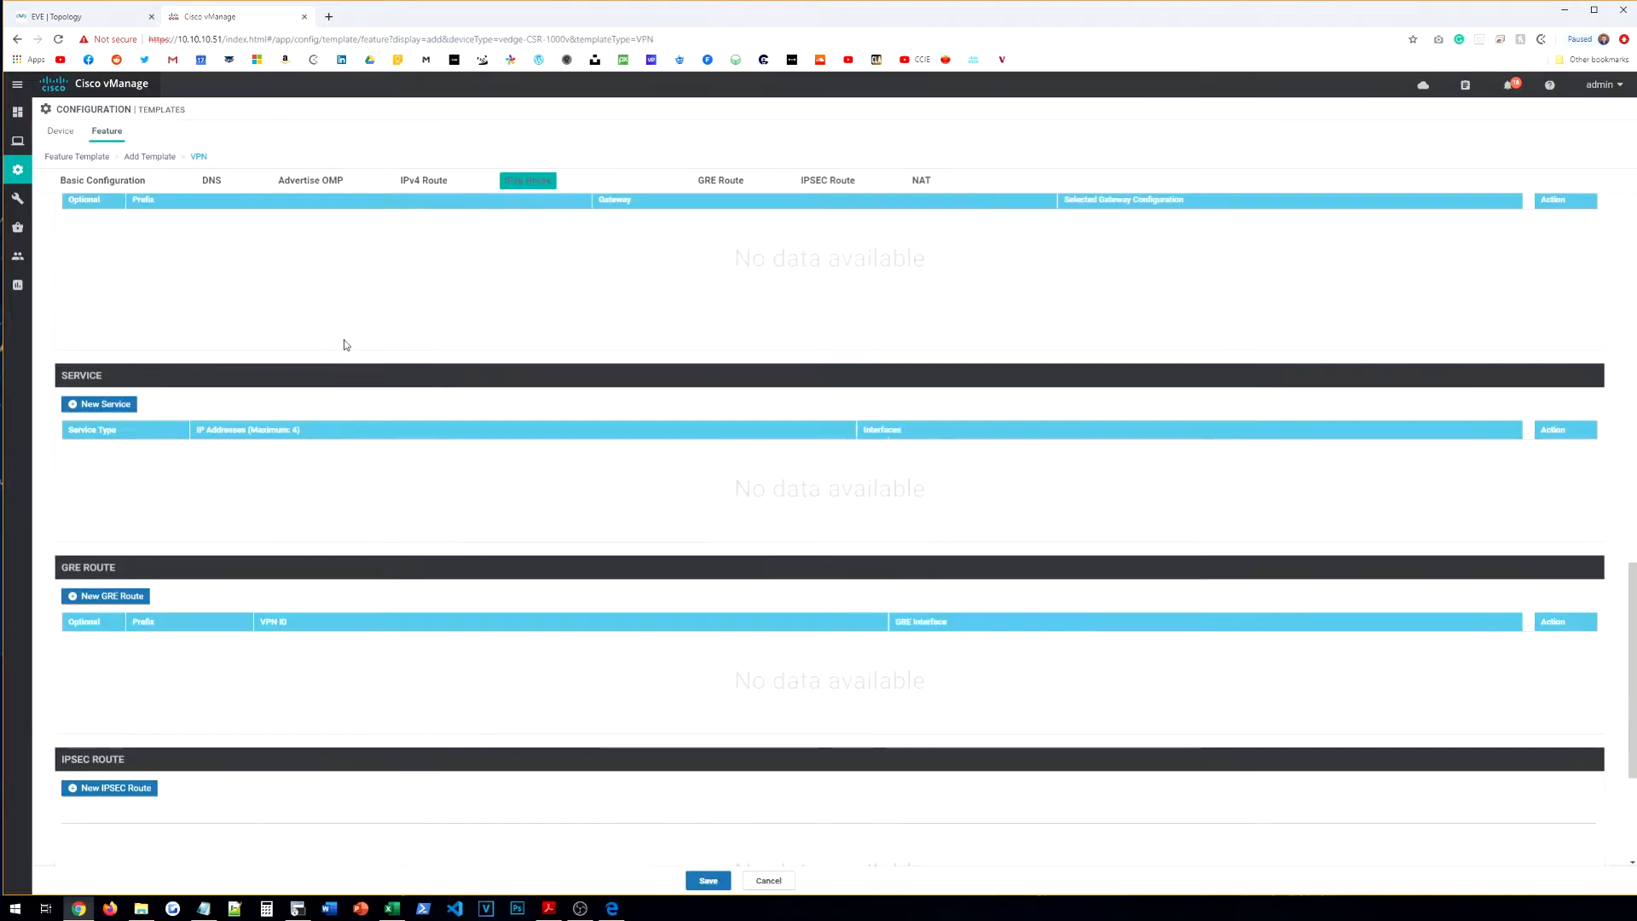
pyautogui.click(232, 247)
pyautogui.click(235, 219)
pyautogui.write('c')
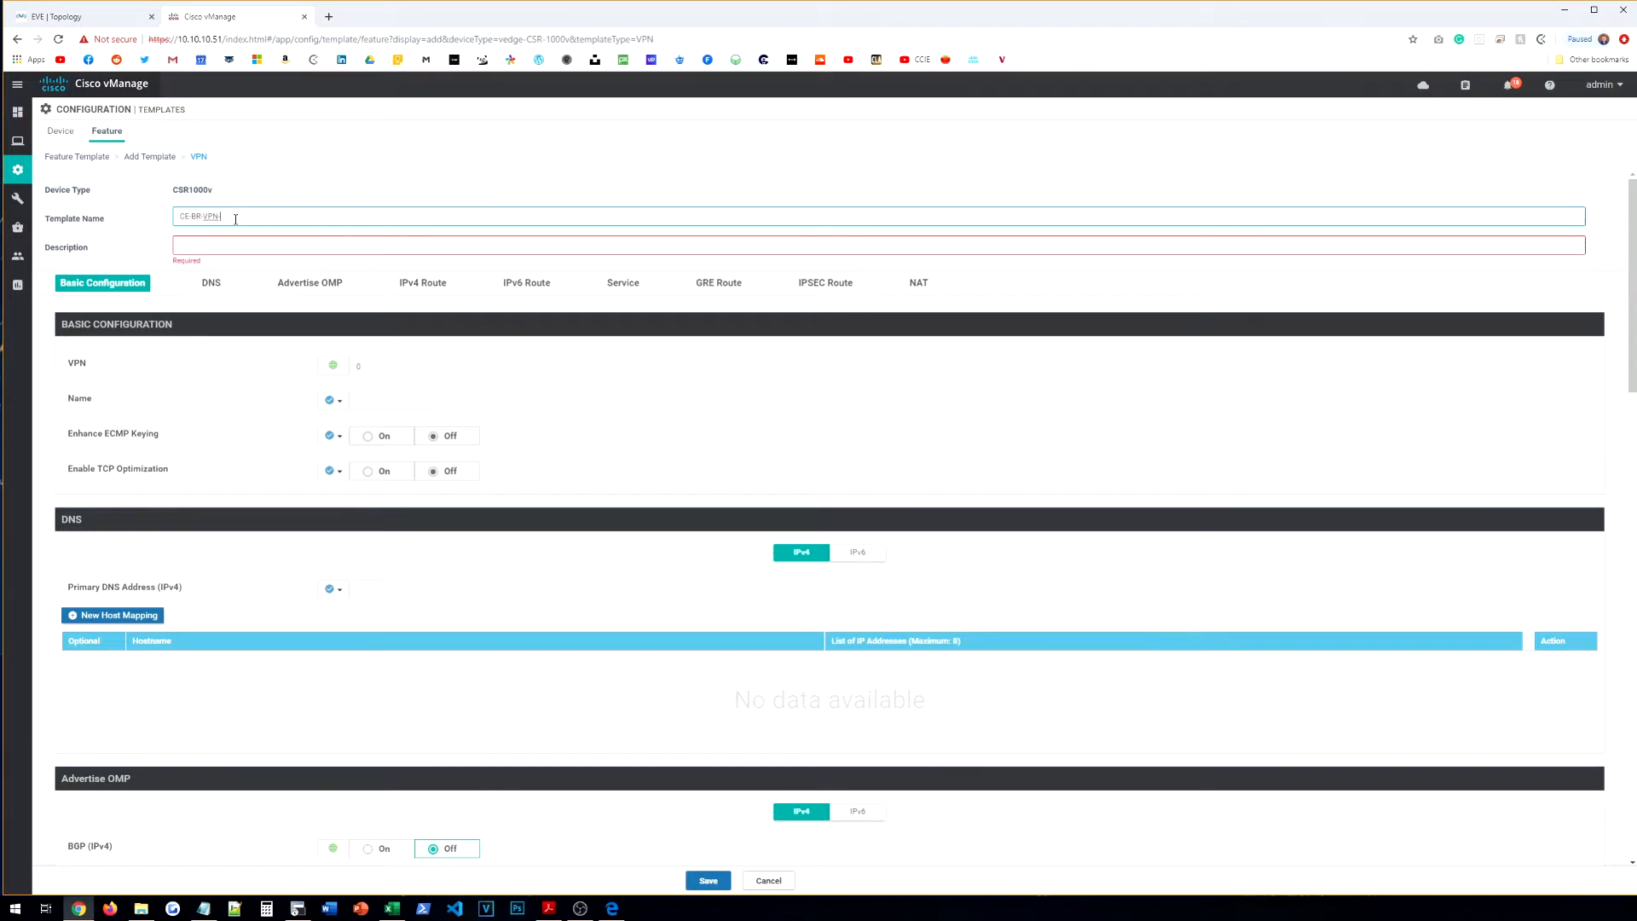
pyautogui.press('Tab')
pyautogui.write('CXE-')
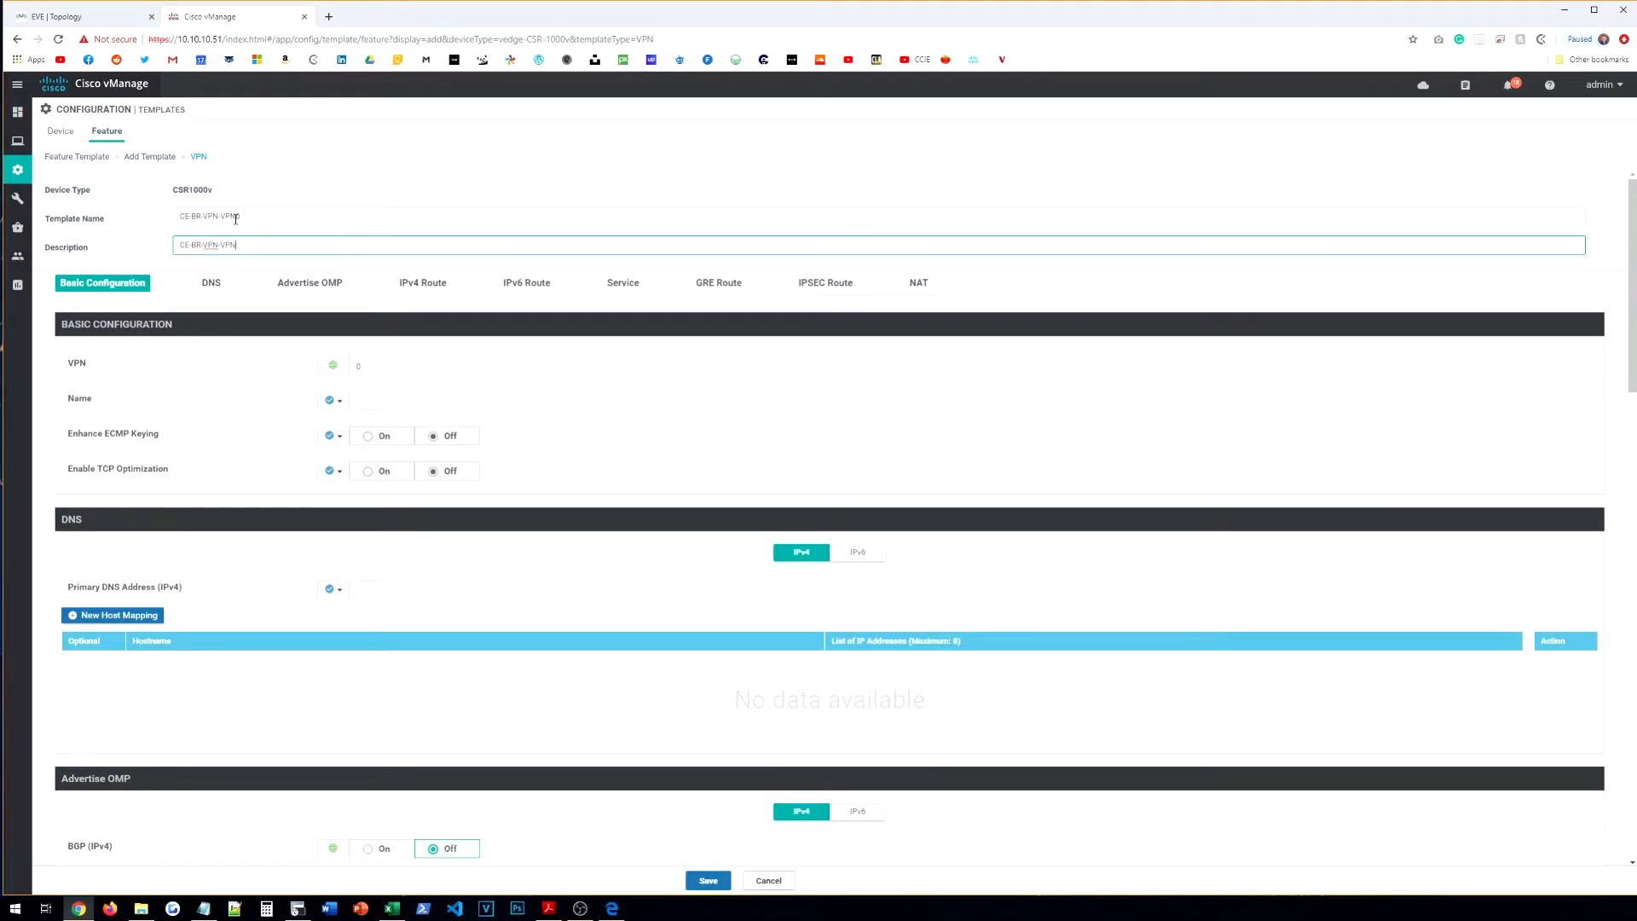
# Step: Set the VPN name globally to TRANSPORT and start a new IPv4 route prefix
pyautogui.click(332, 400)
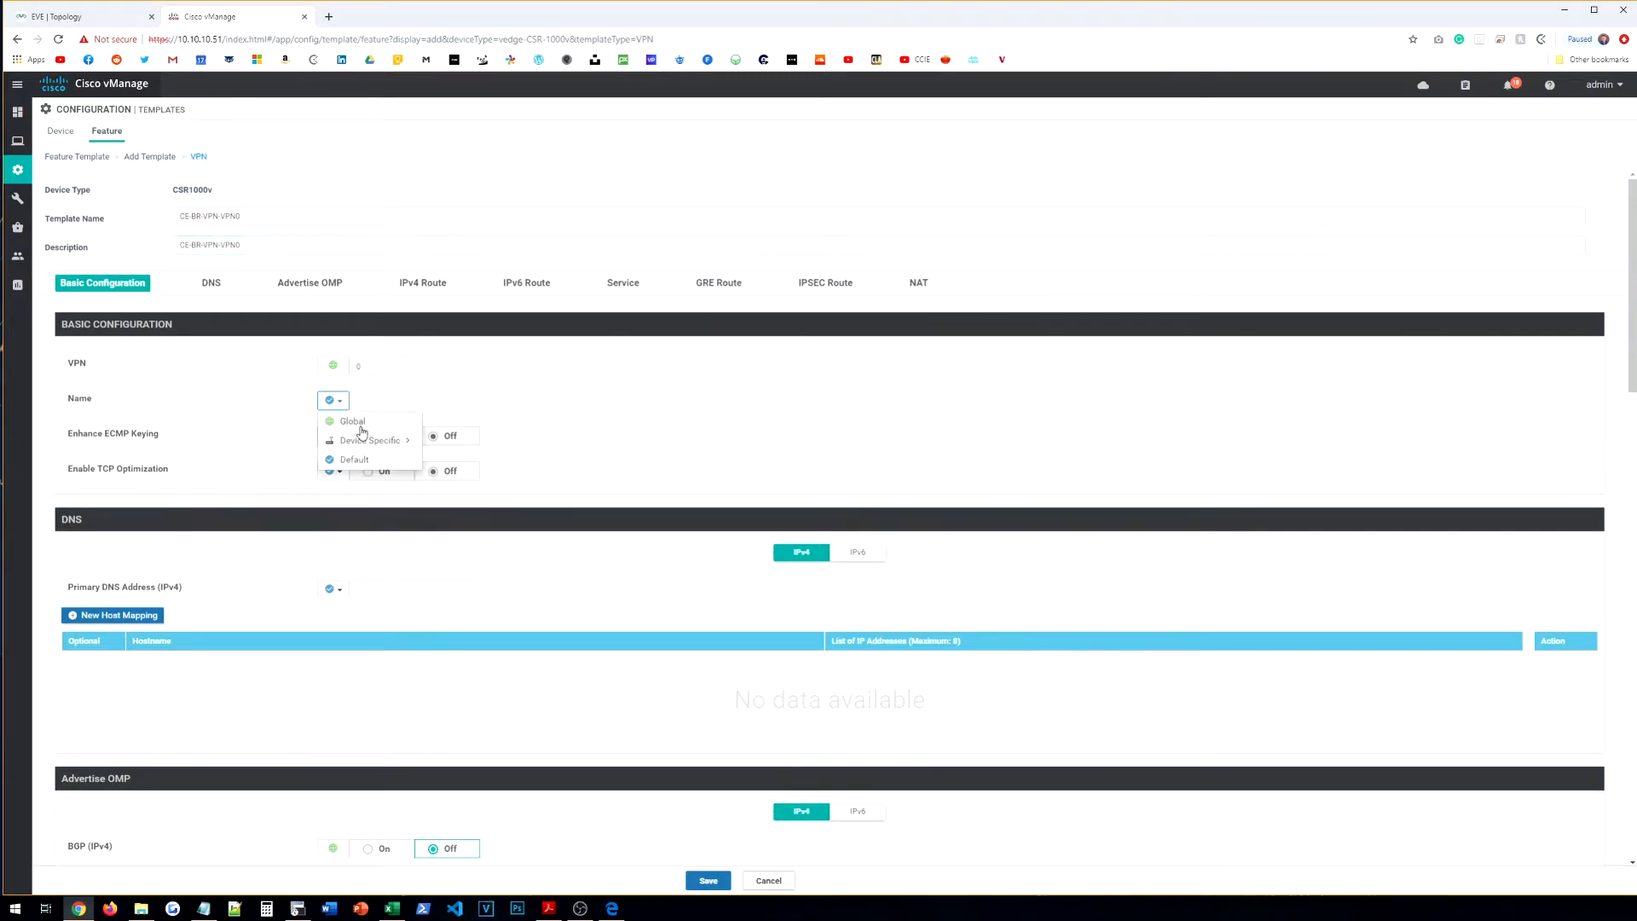
pyautogui.click(363, 423)
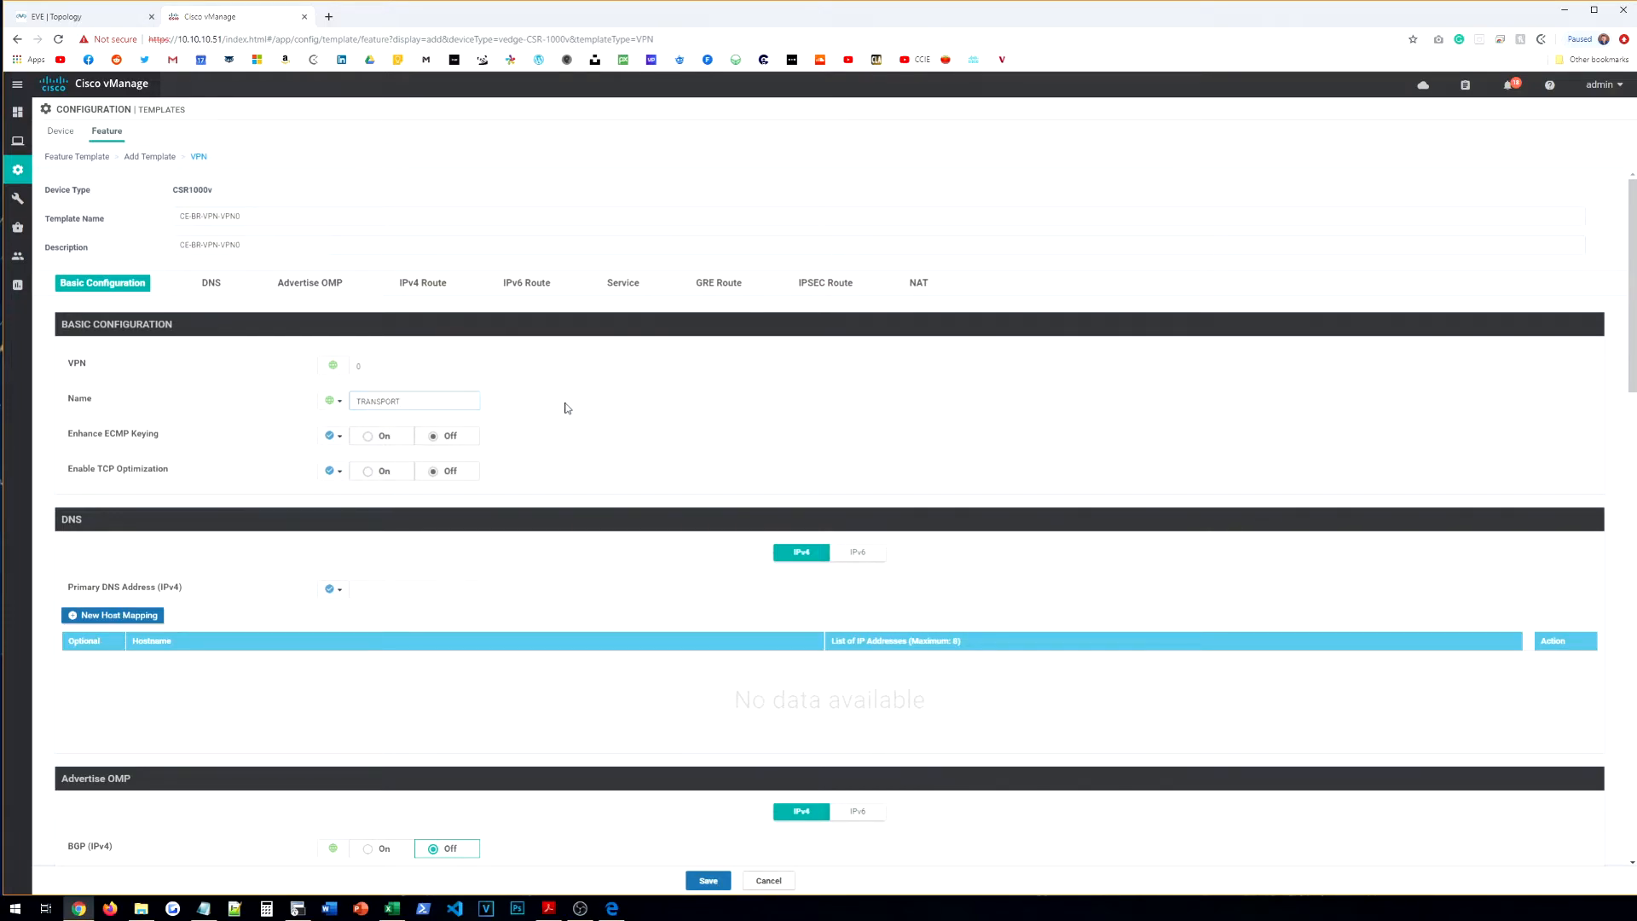
pyautogui.scroll(-10, 567, 410)
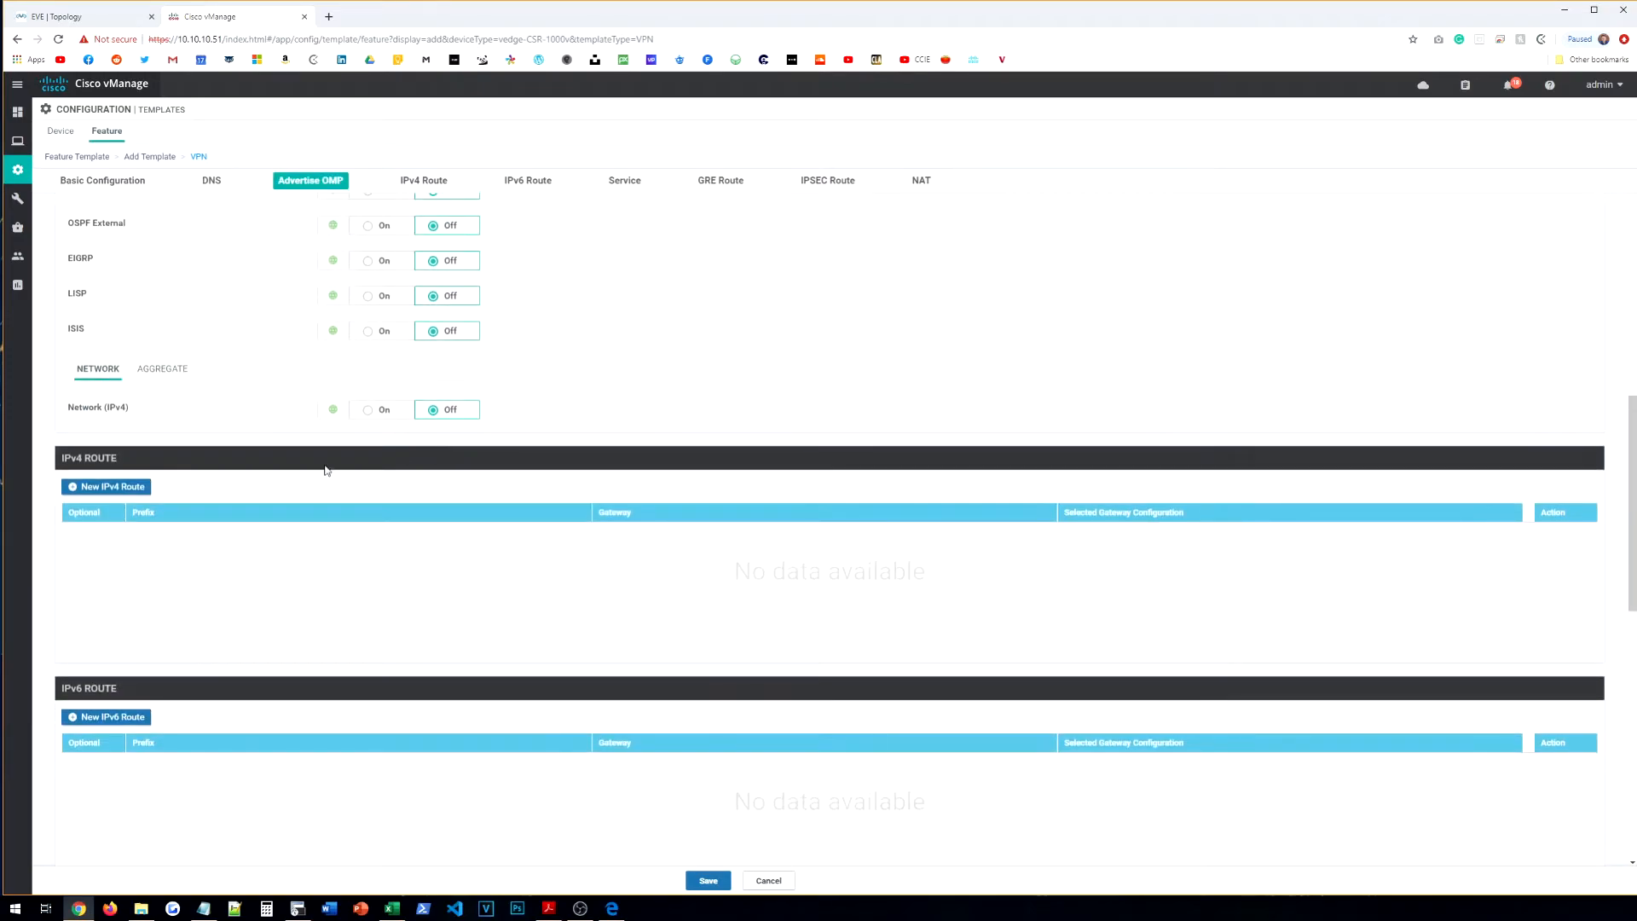
pyautogui.click(126, 488)
pyautogui.click(393, 324)
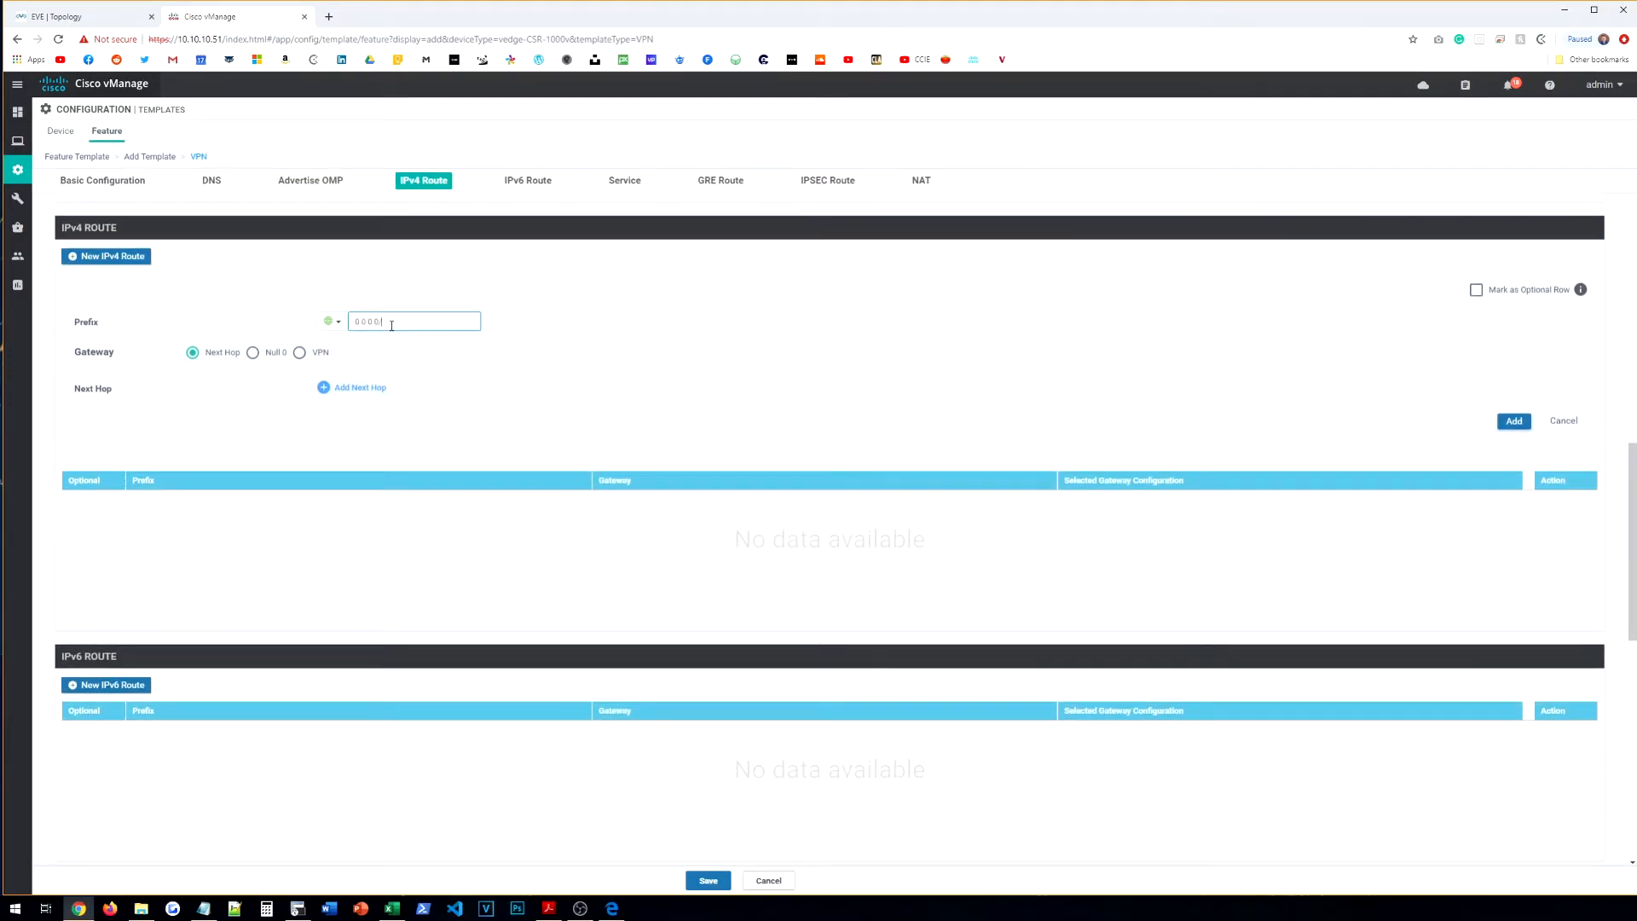
# Step: Give the route a next hop whose address is a device-specific NEXTHOP variable
pyautogui.click(363, 389)
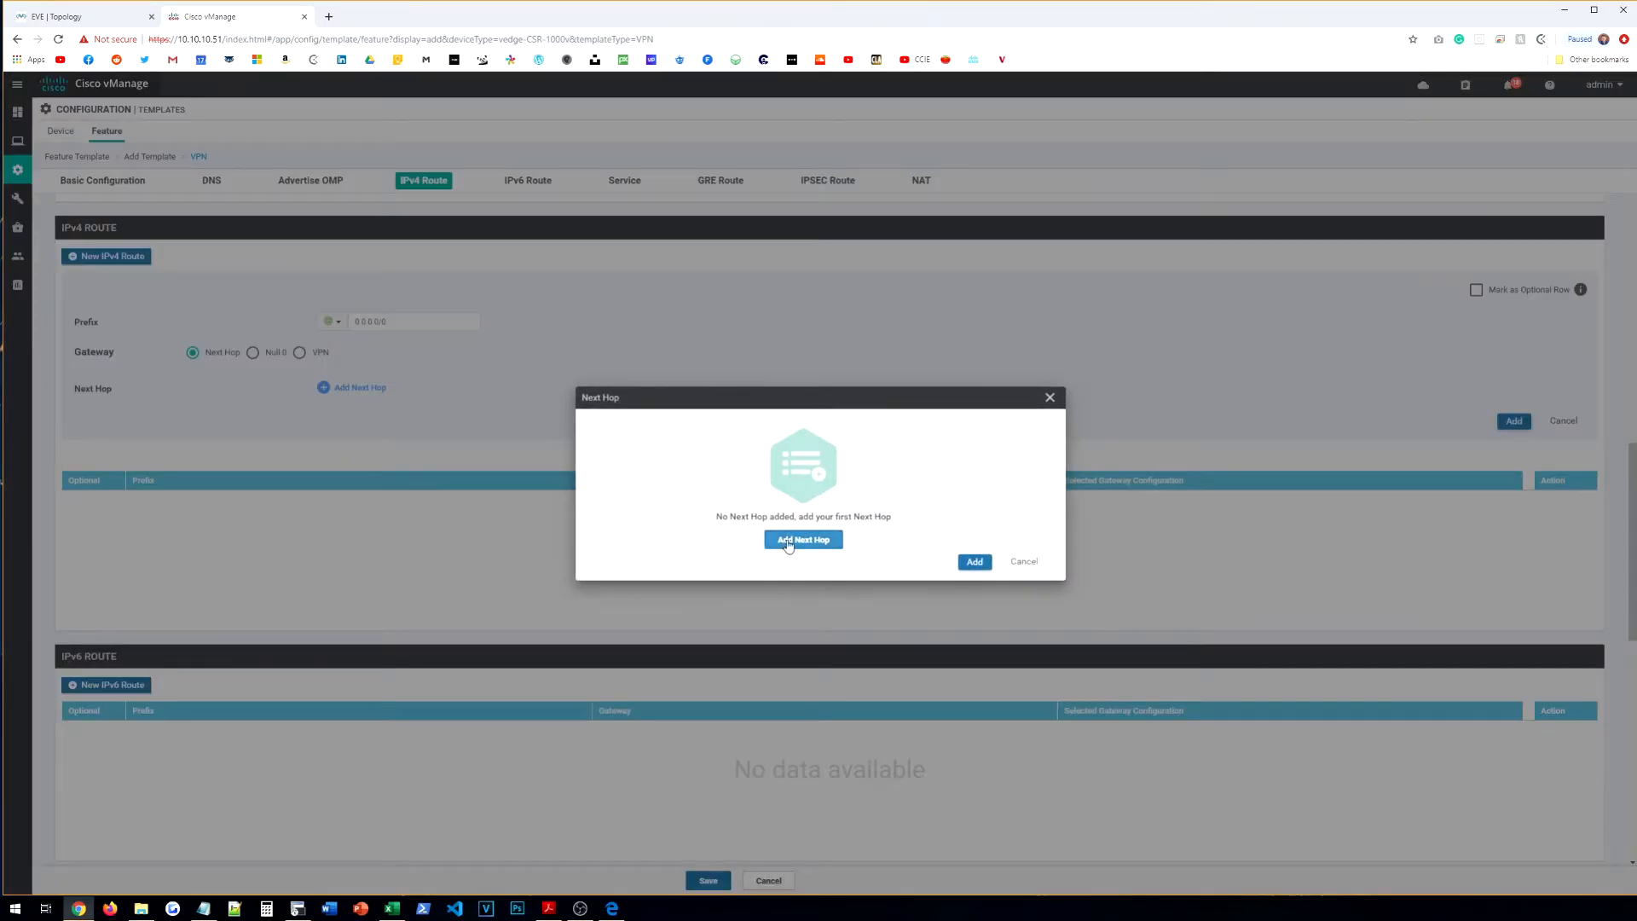
pyautogui.click(798, 543)
pyautogui.click(612, 476)
pyautogui.click(638, 503)
pyautogui.click(605, 461)
pyautogui.moveTo(682, 507)
pyautogui.doubleClick(739, 526)
pyautogui.write('VOPN')
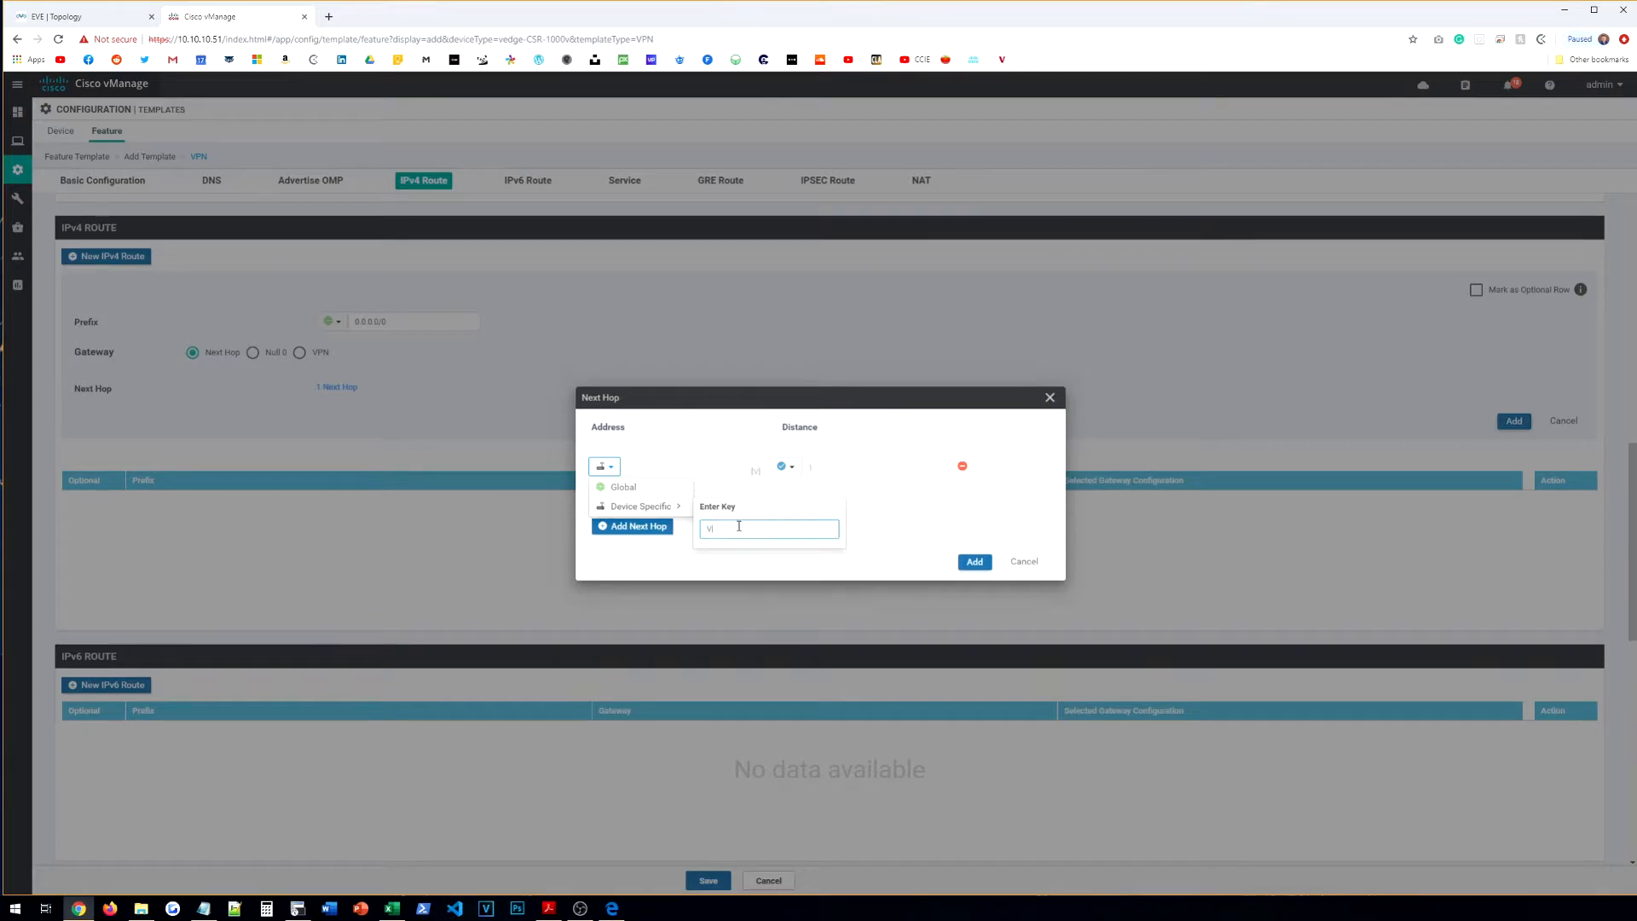
pyautogui.press('BackSpace')
pyautogui.press('BackSpace')
pyautogui.press('BackSpace')
pyautogui.write('PN0')
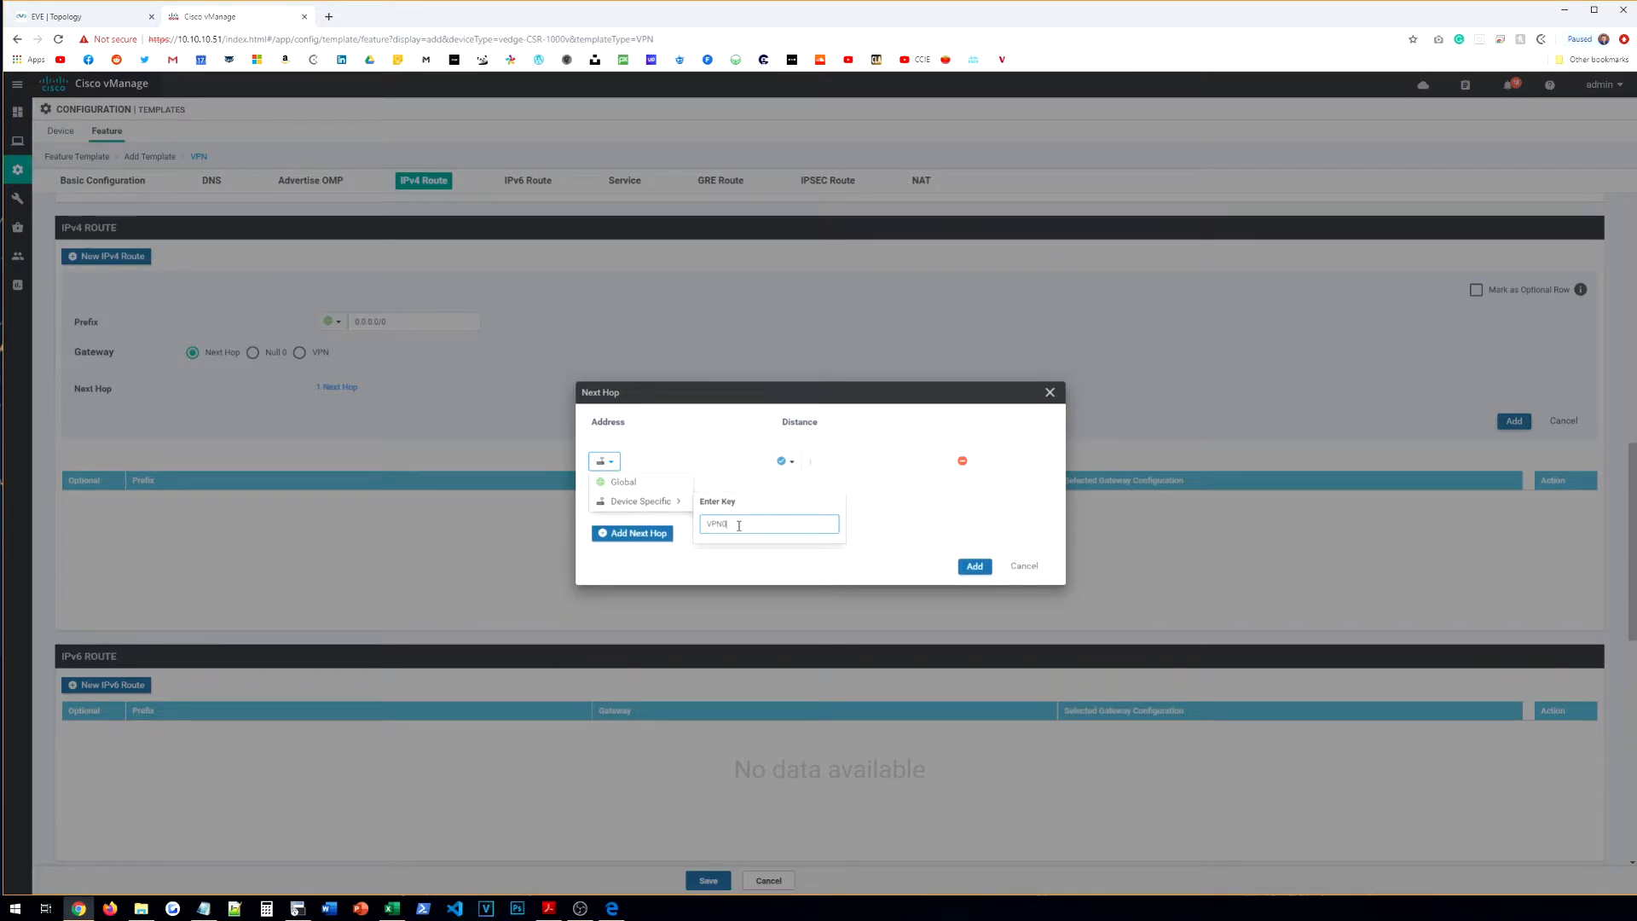
pyautogui.write('-NEXTHOP-MPLS]')
pyautogui.click(975, 566)
# Step: Add the 0.0.0.0/0 route and save the CE-BR-VPN-VPN0 template
pyautogui.click(1513, 421)
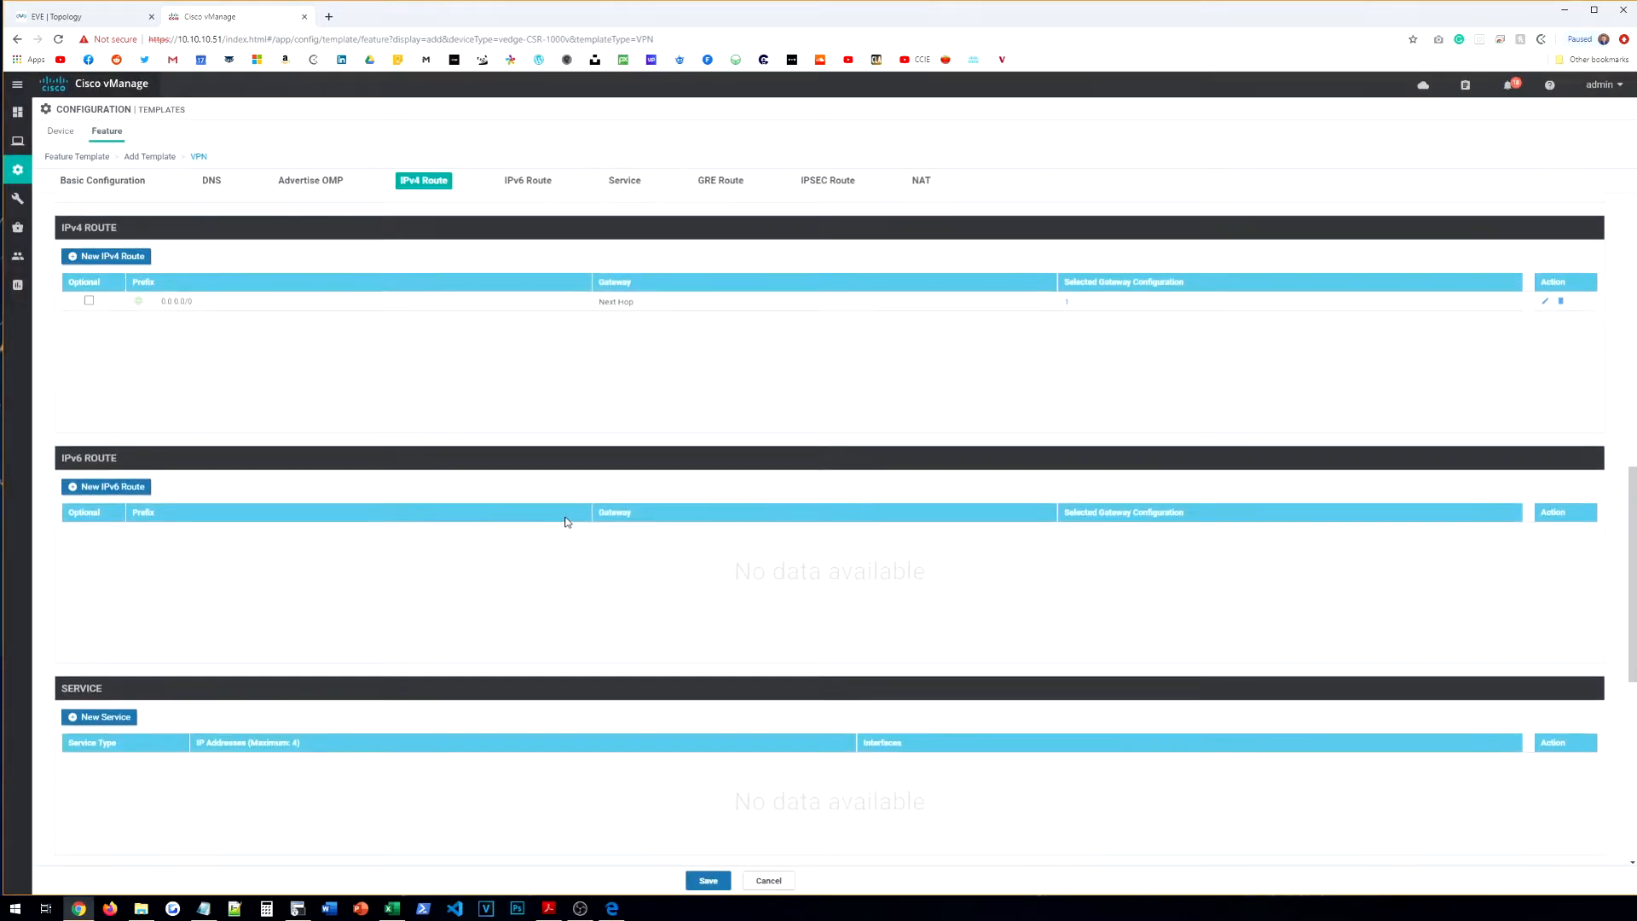
pyautogui.scroll(-7, 335, 477)
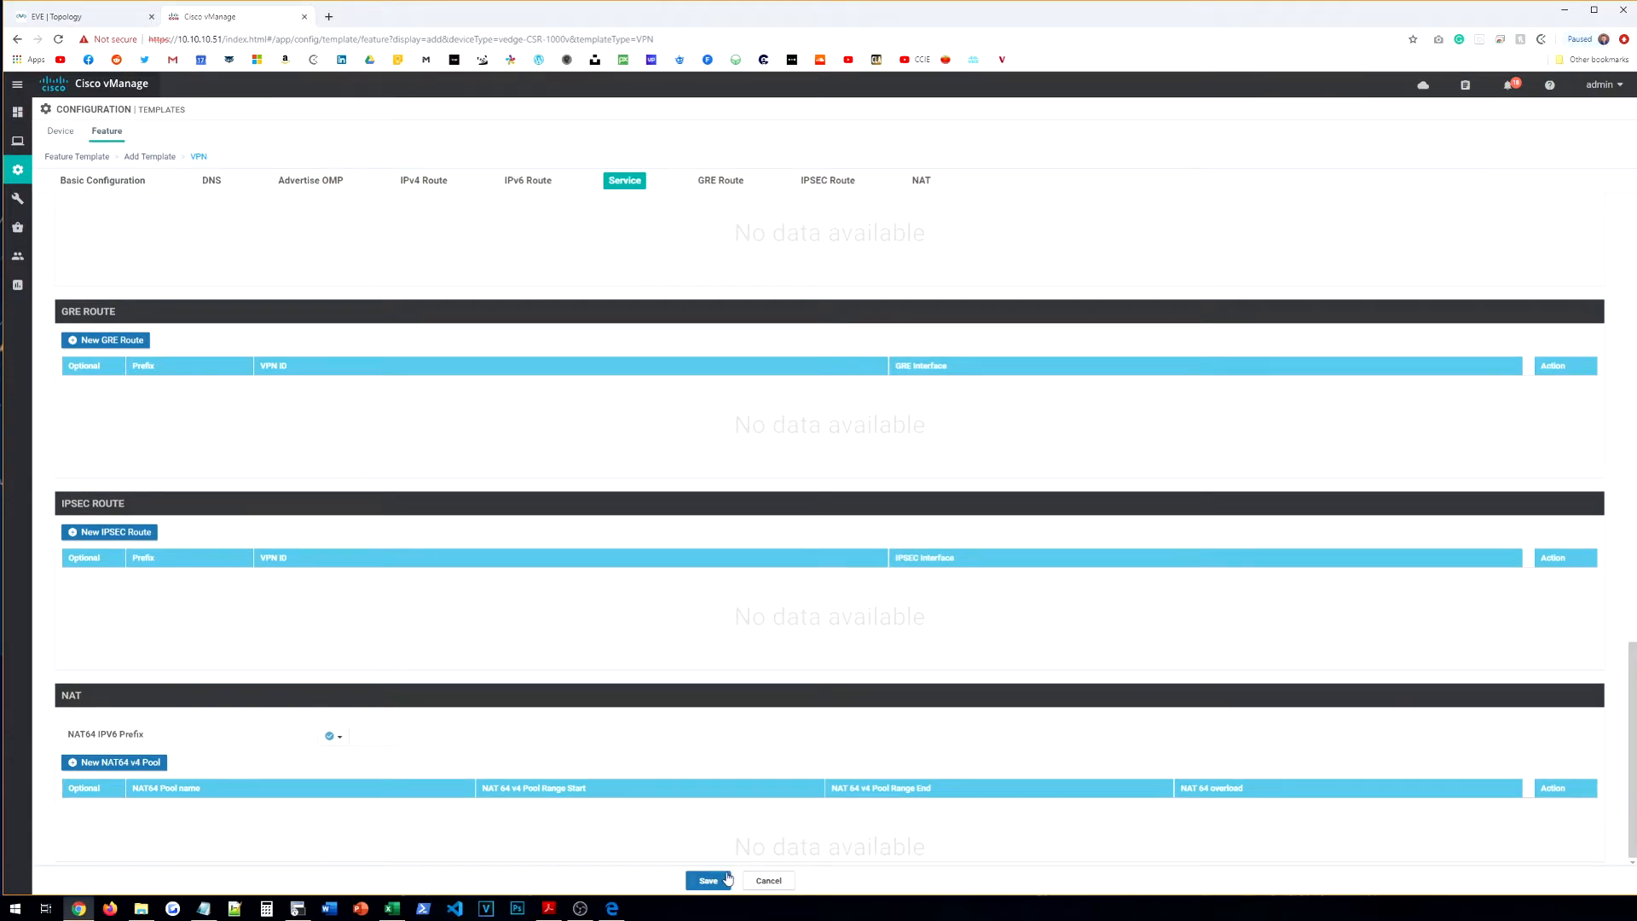
pyautogui.click(728, 879)
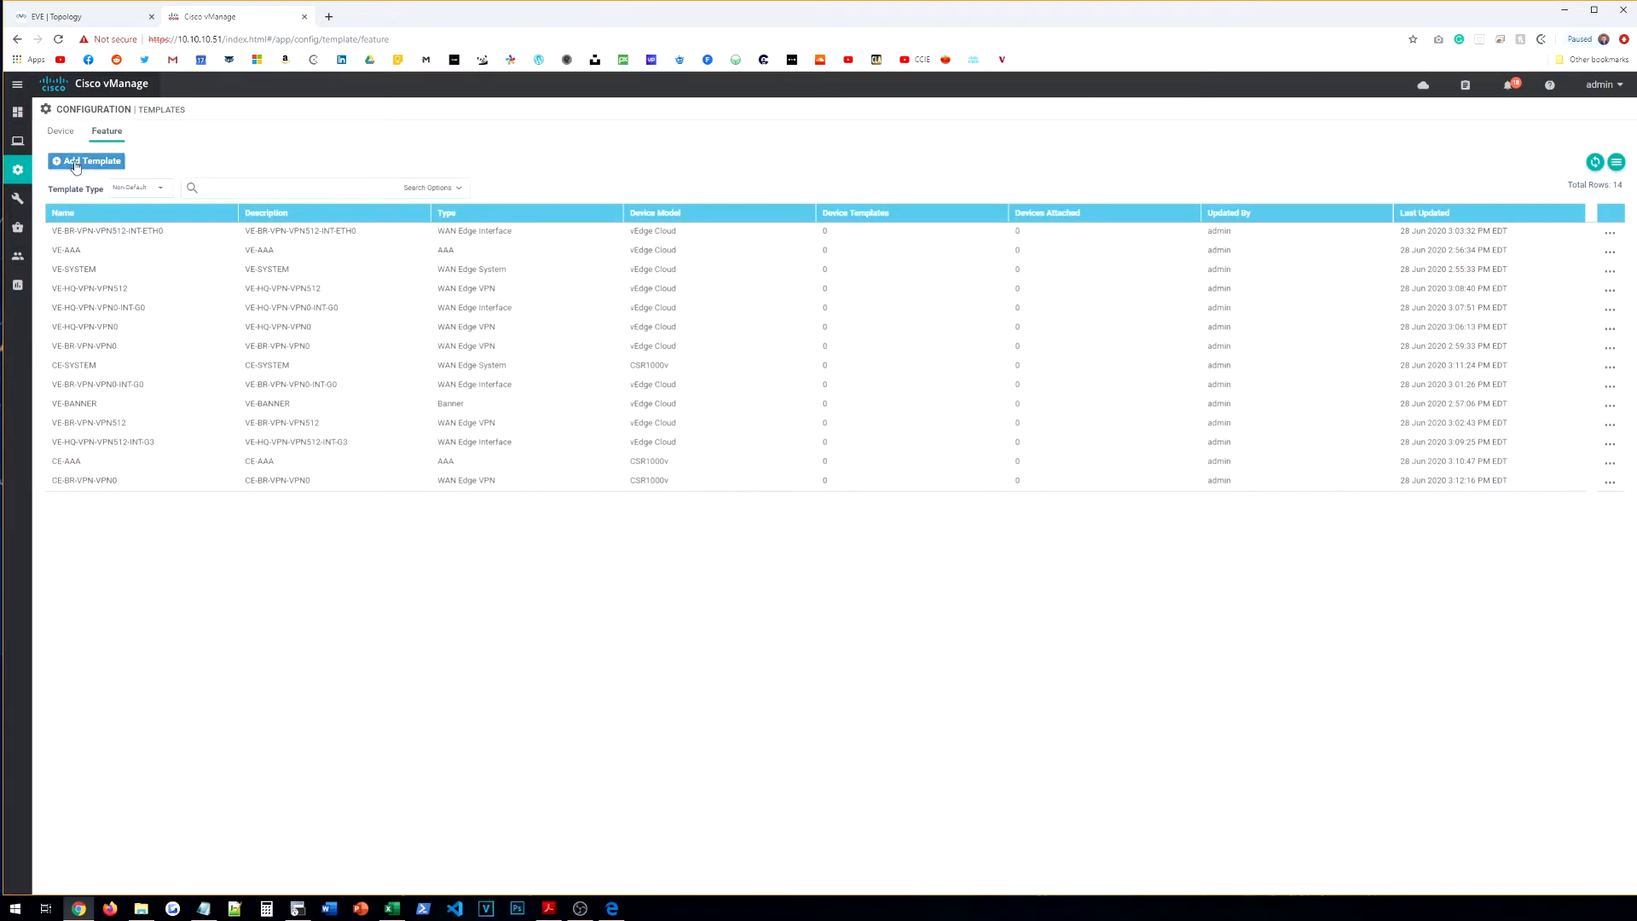
# Step: Start a new CSR1000v VPN Interface Ethernet feature template
pyautogui.click(86, 161)
pyautogui.click(217, 224)
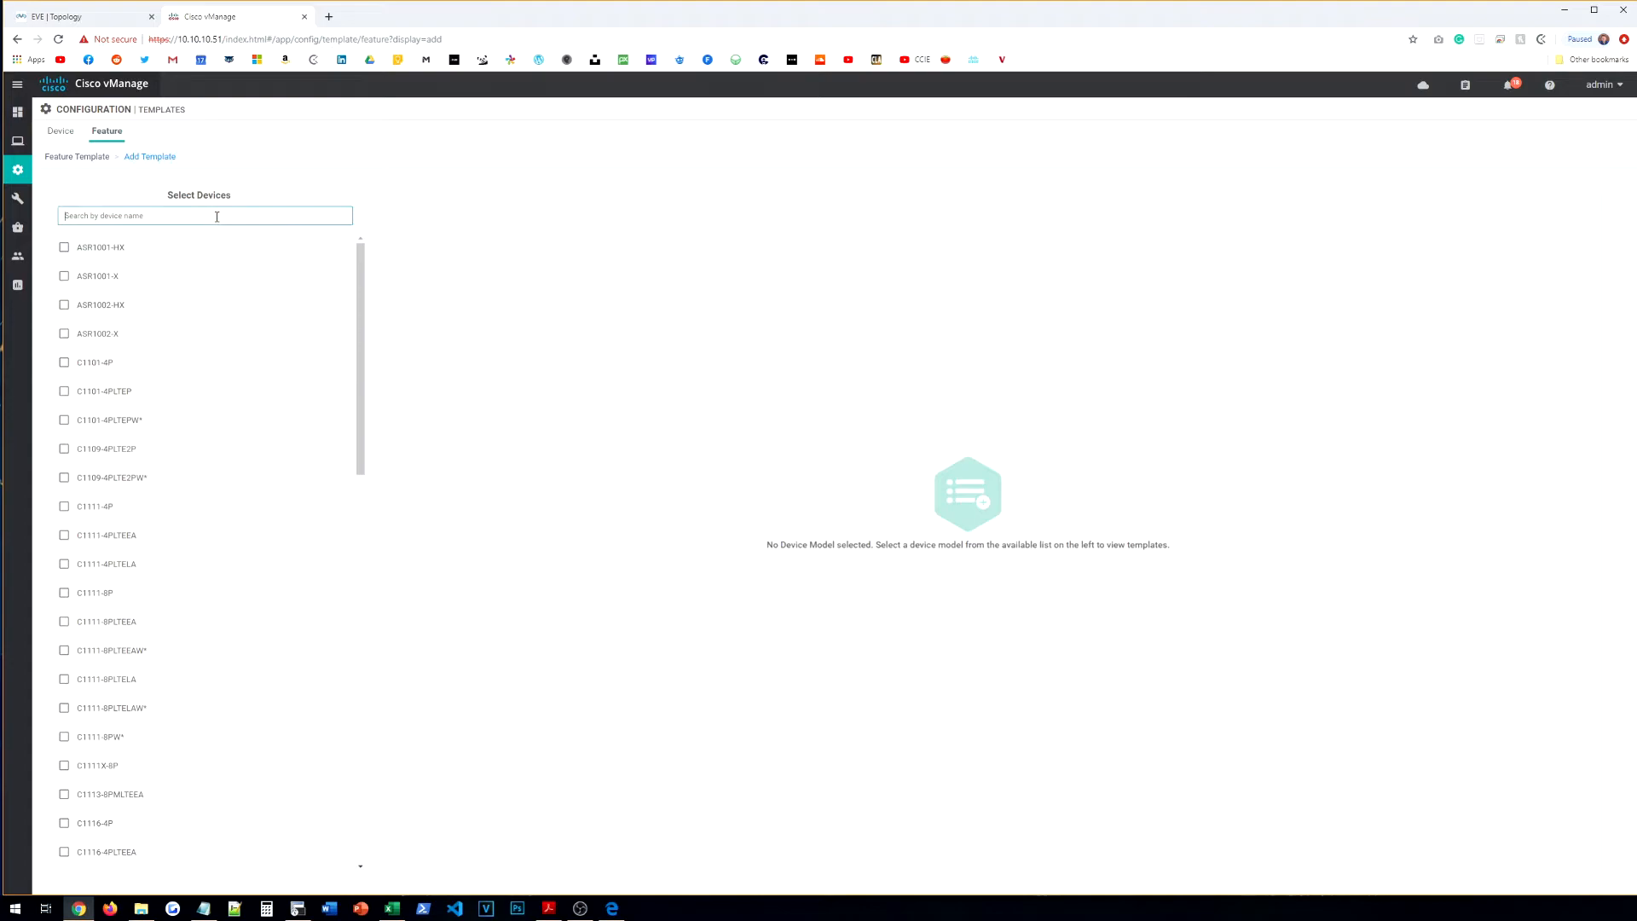
pyautogui.write('CSR')
pyautogui.click(141, 256)
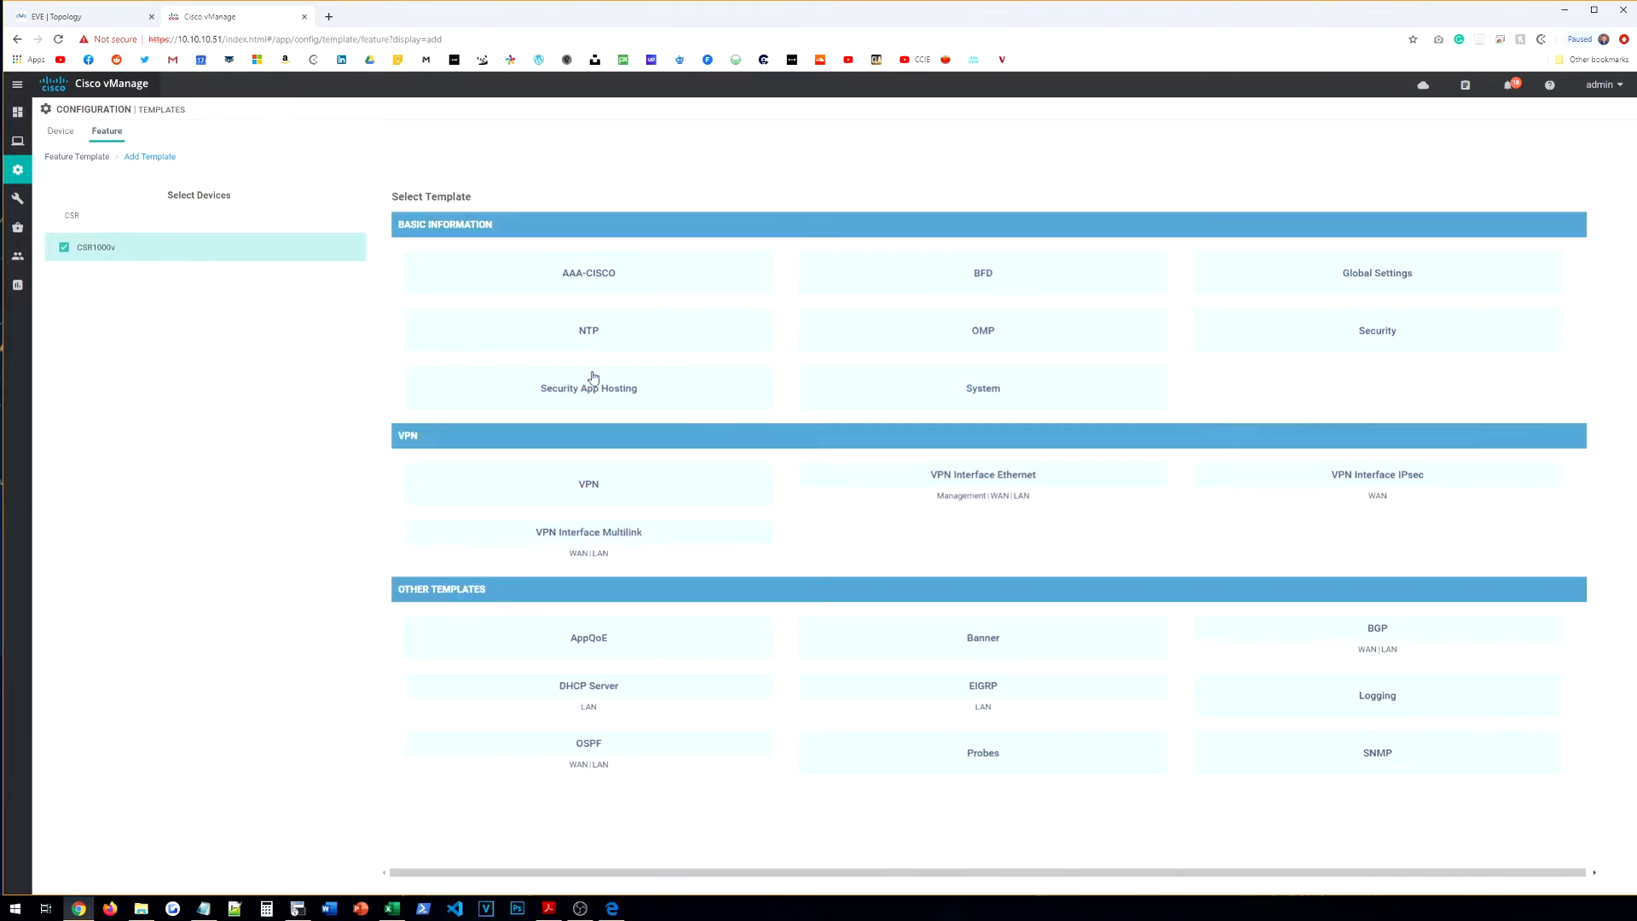
pyautogui.click(1009, 475)
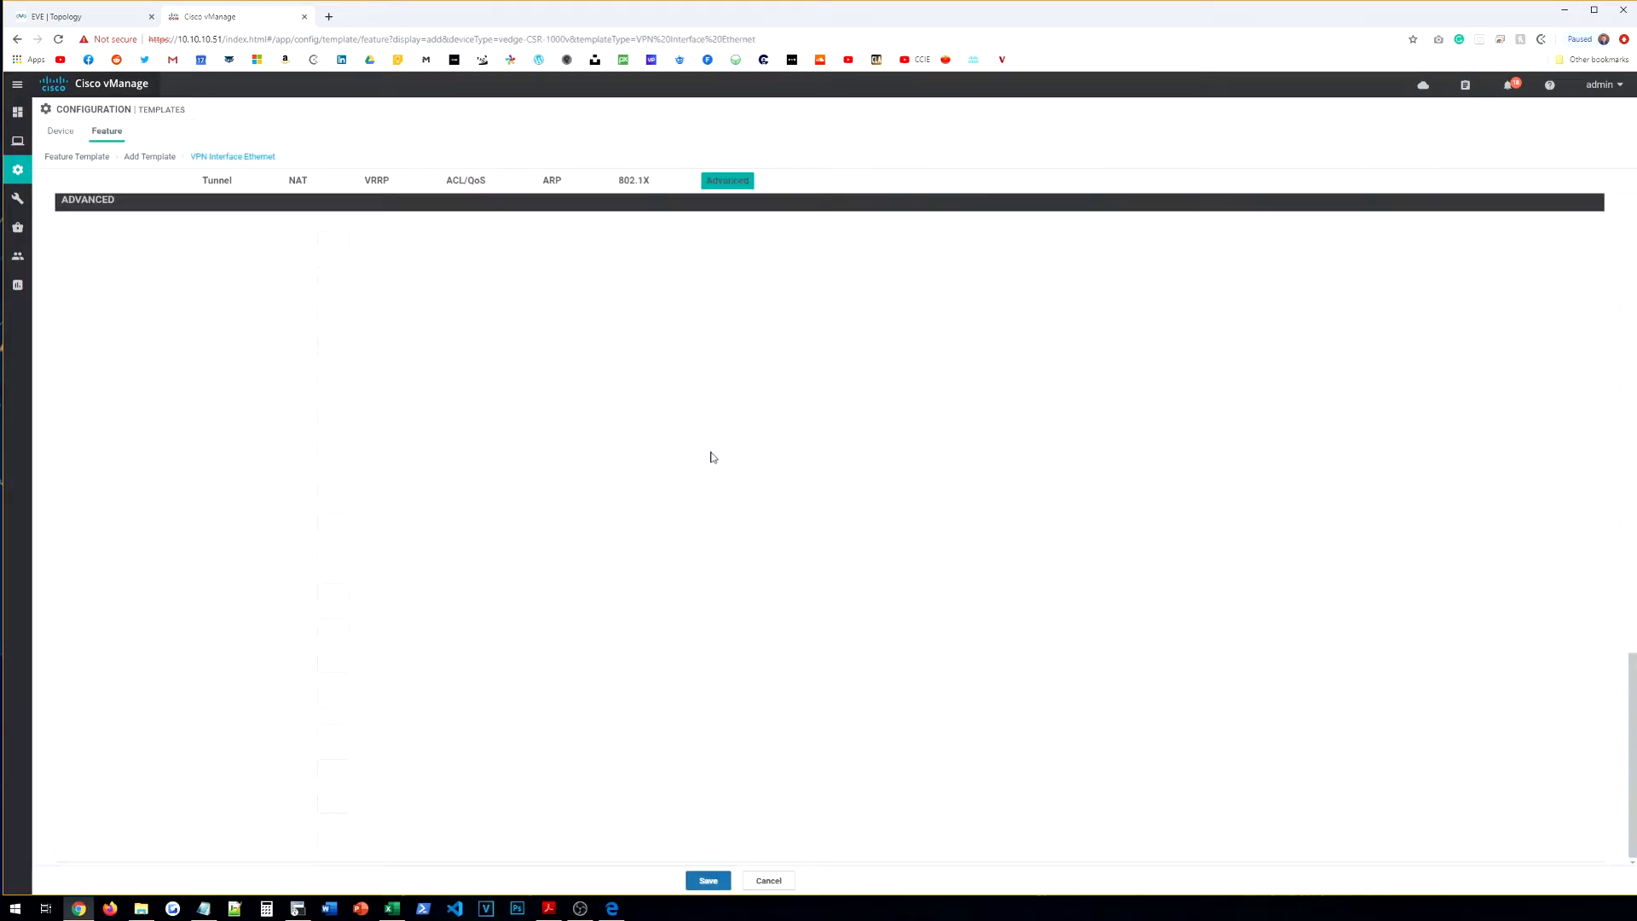
# Step: Name the template CE-BR-VPN-VPN0-INT-G1 and reuse the name as its description
pyautogui.click(305, 218)
pyautogui.write('v')
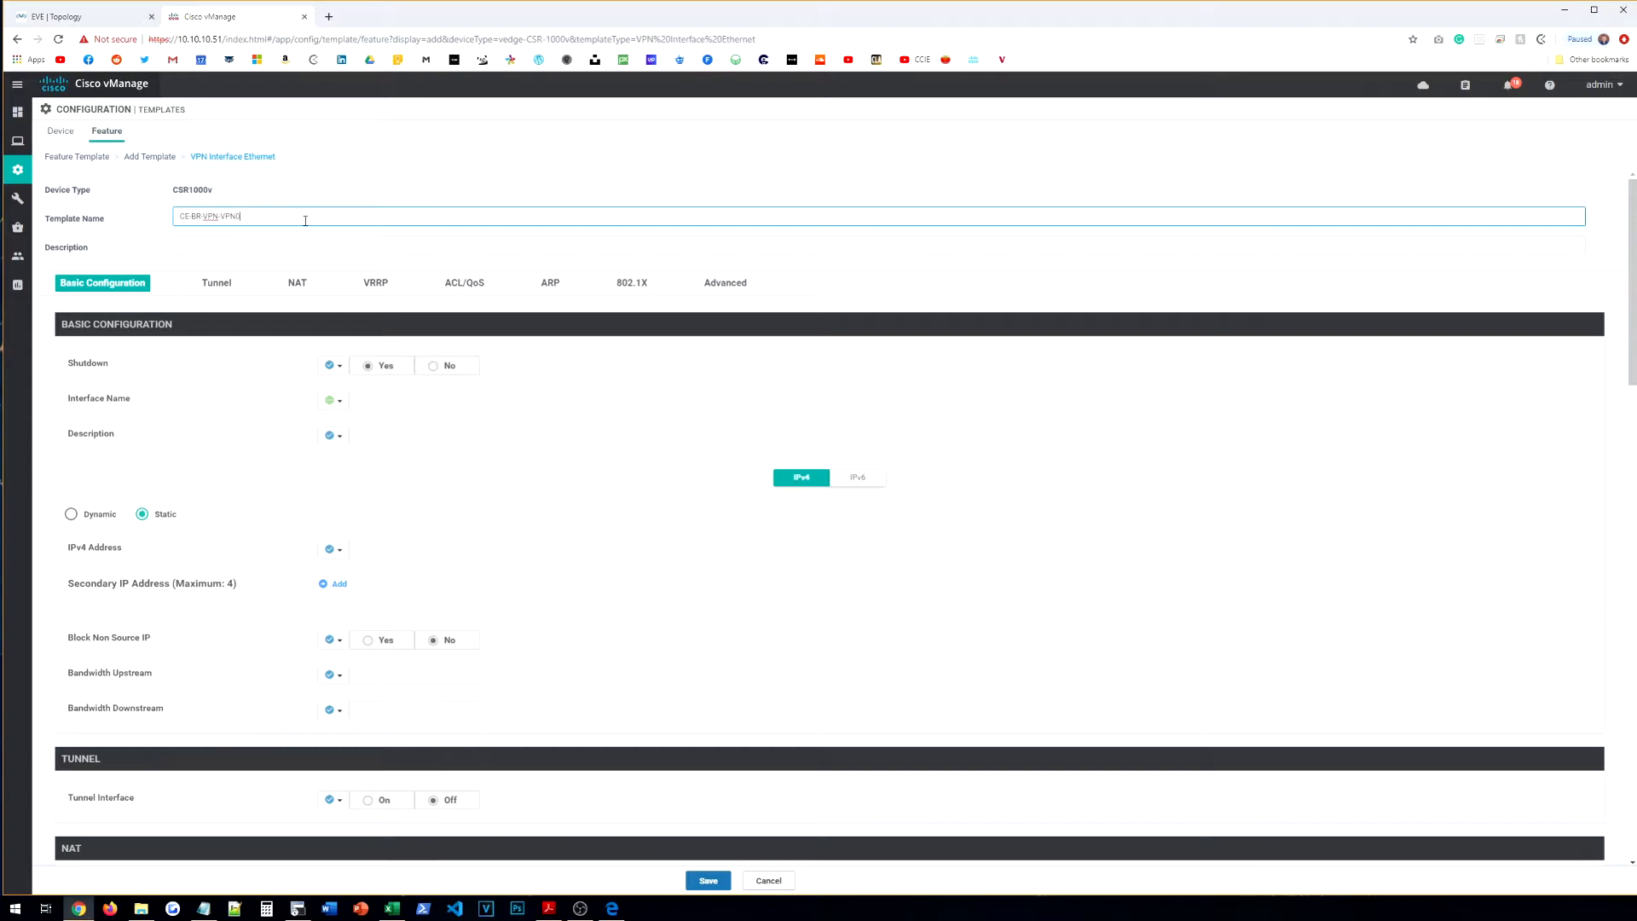
pyautogui.click(102, 24)
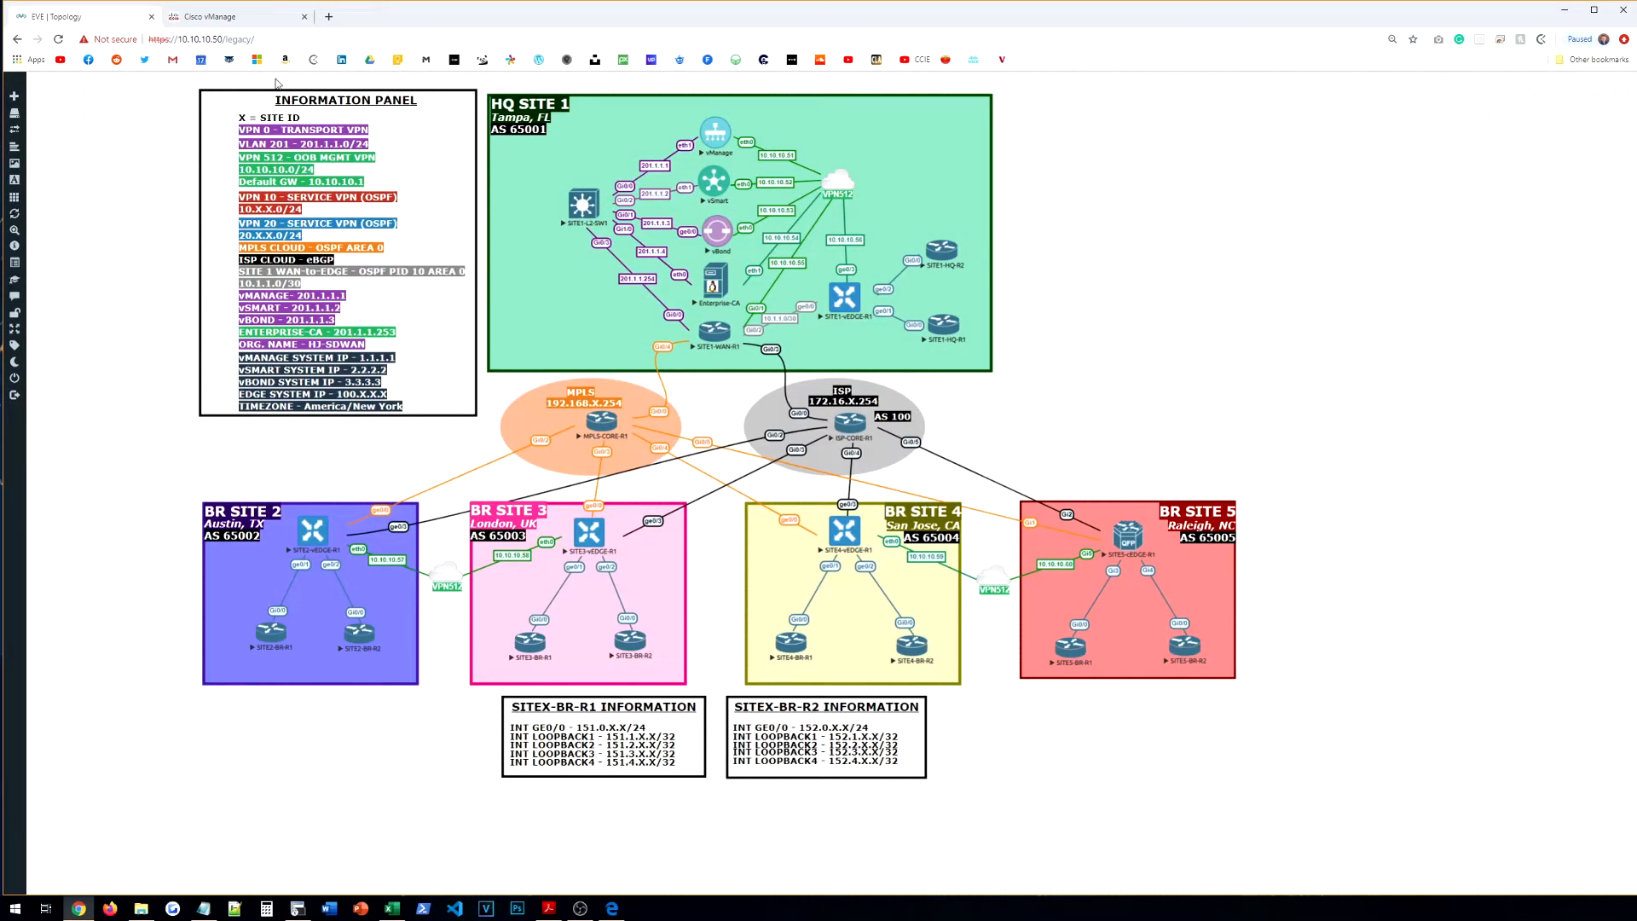
pyautogui.click(248, 17)
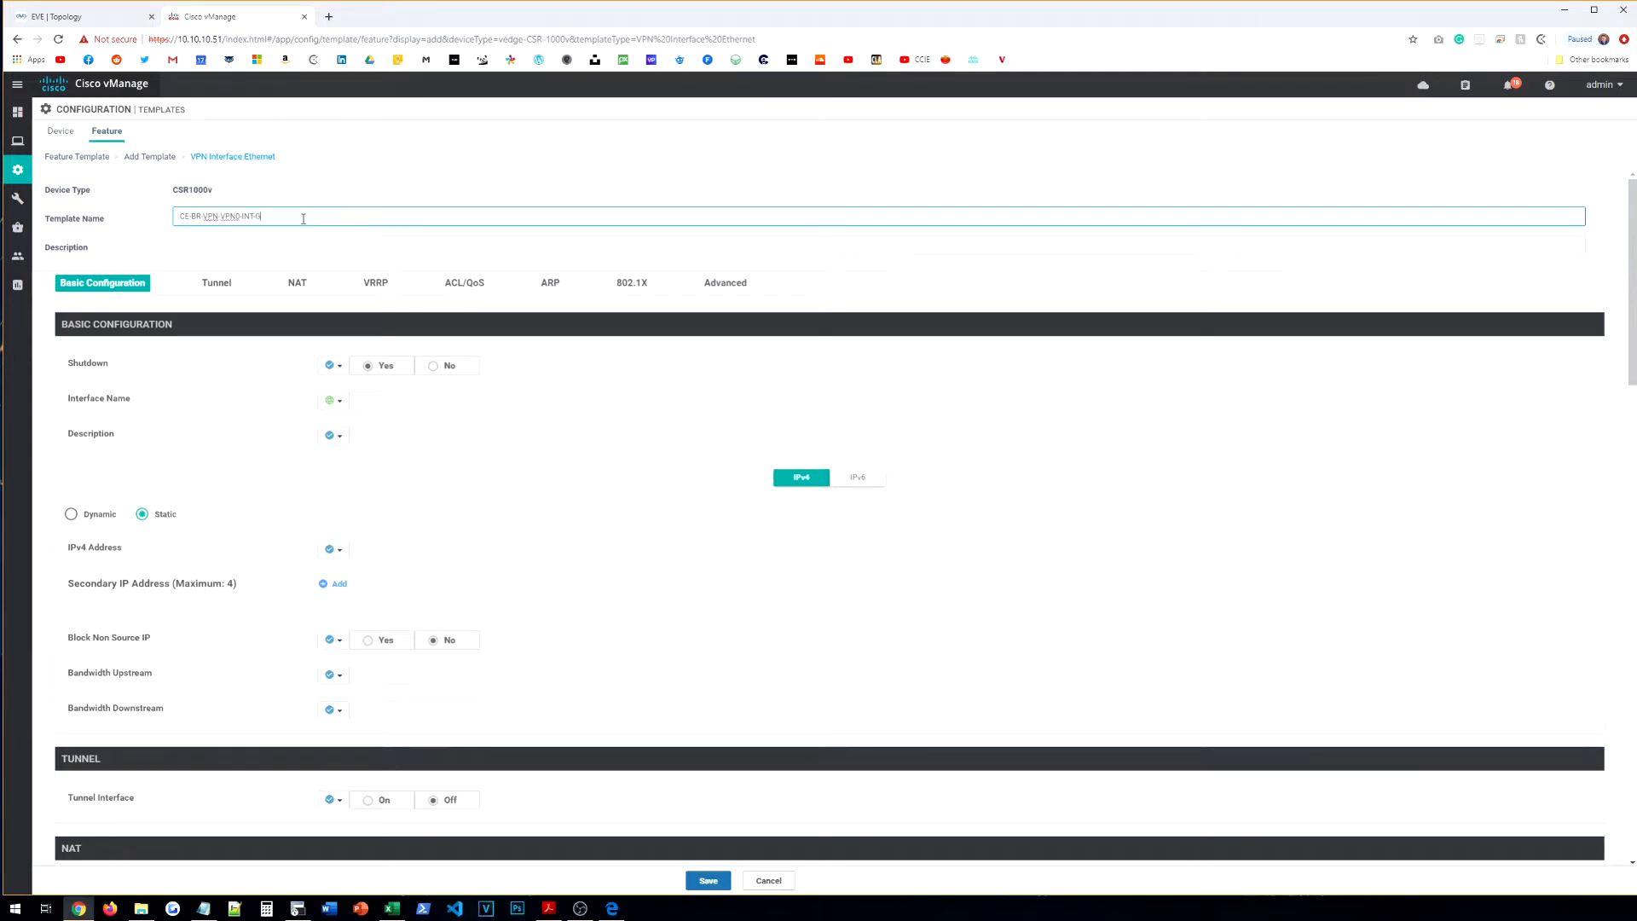
pyautogui.press('Tab')
pyautogui.click(274, 221)
pyautogui.hotkey('ctrl', 'a')
pyautogui.hotkey('ctrl', 'c')
pyautogui.click(270, 240)
pyautogui.hotkey('ctrl', 'v')
# Step: Set Shutdown to No, interface GigabitEthernet1, and interface description TO-MPLS
pyautogui.click(332, 365)
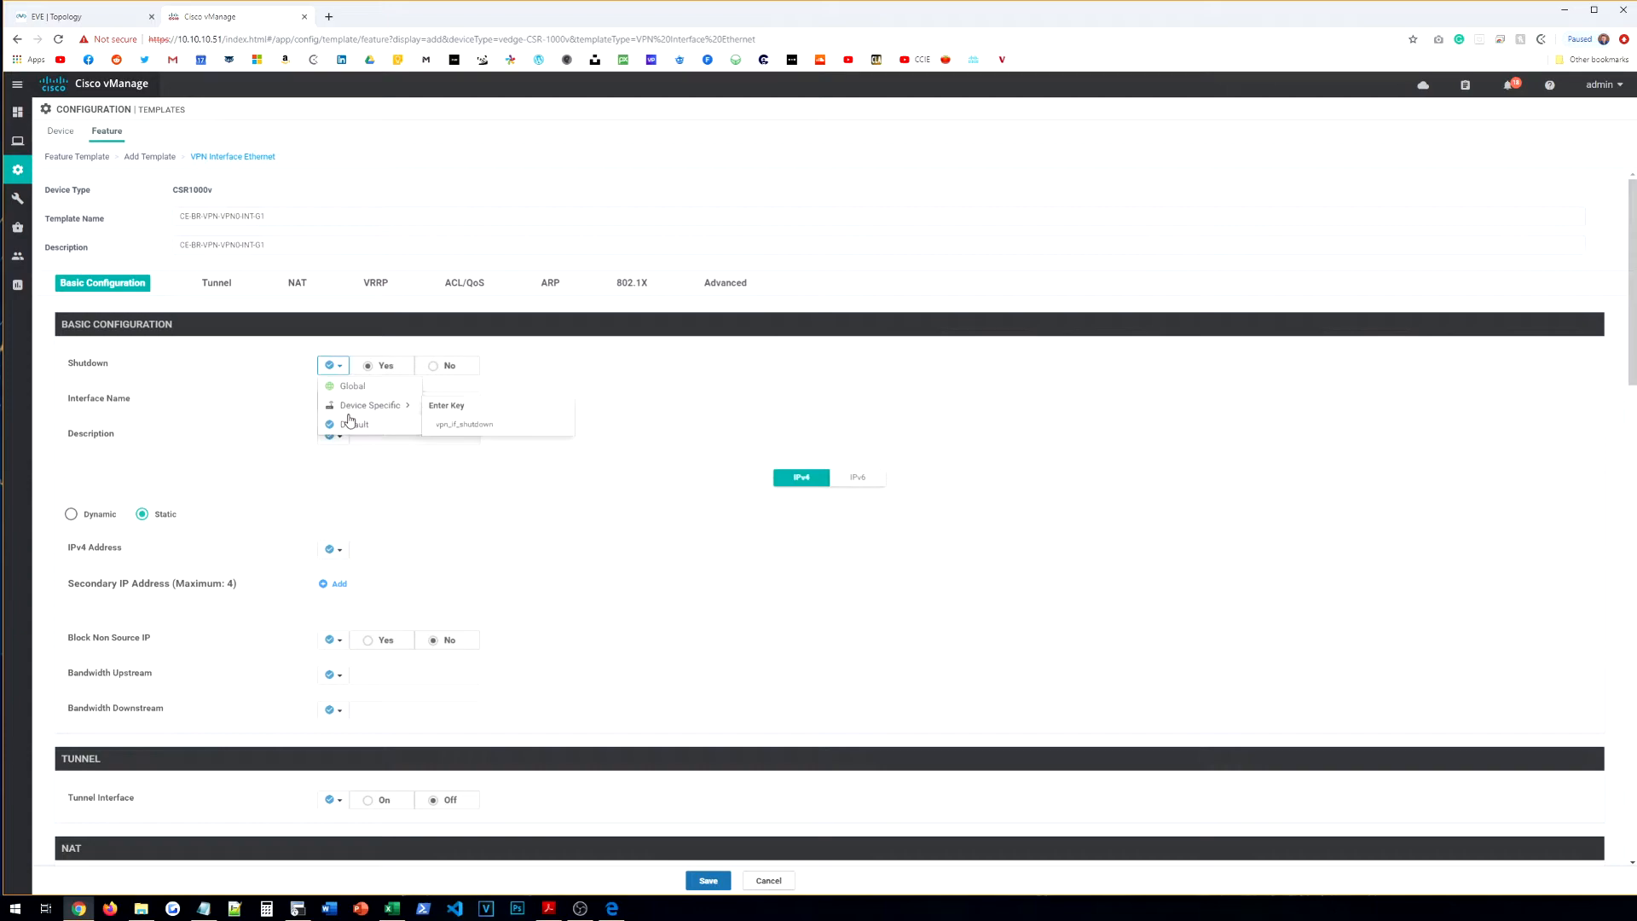
pyautogui.click(341, 385)
pyautogui.click(445, 367)
pyautogui.click(428, 403)
pyautogui.write('g')
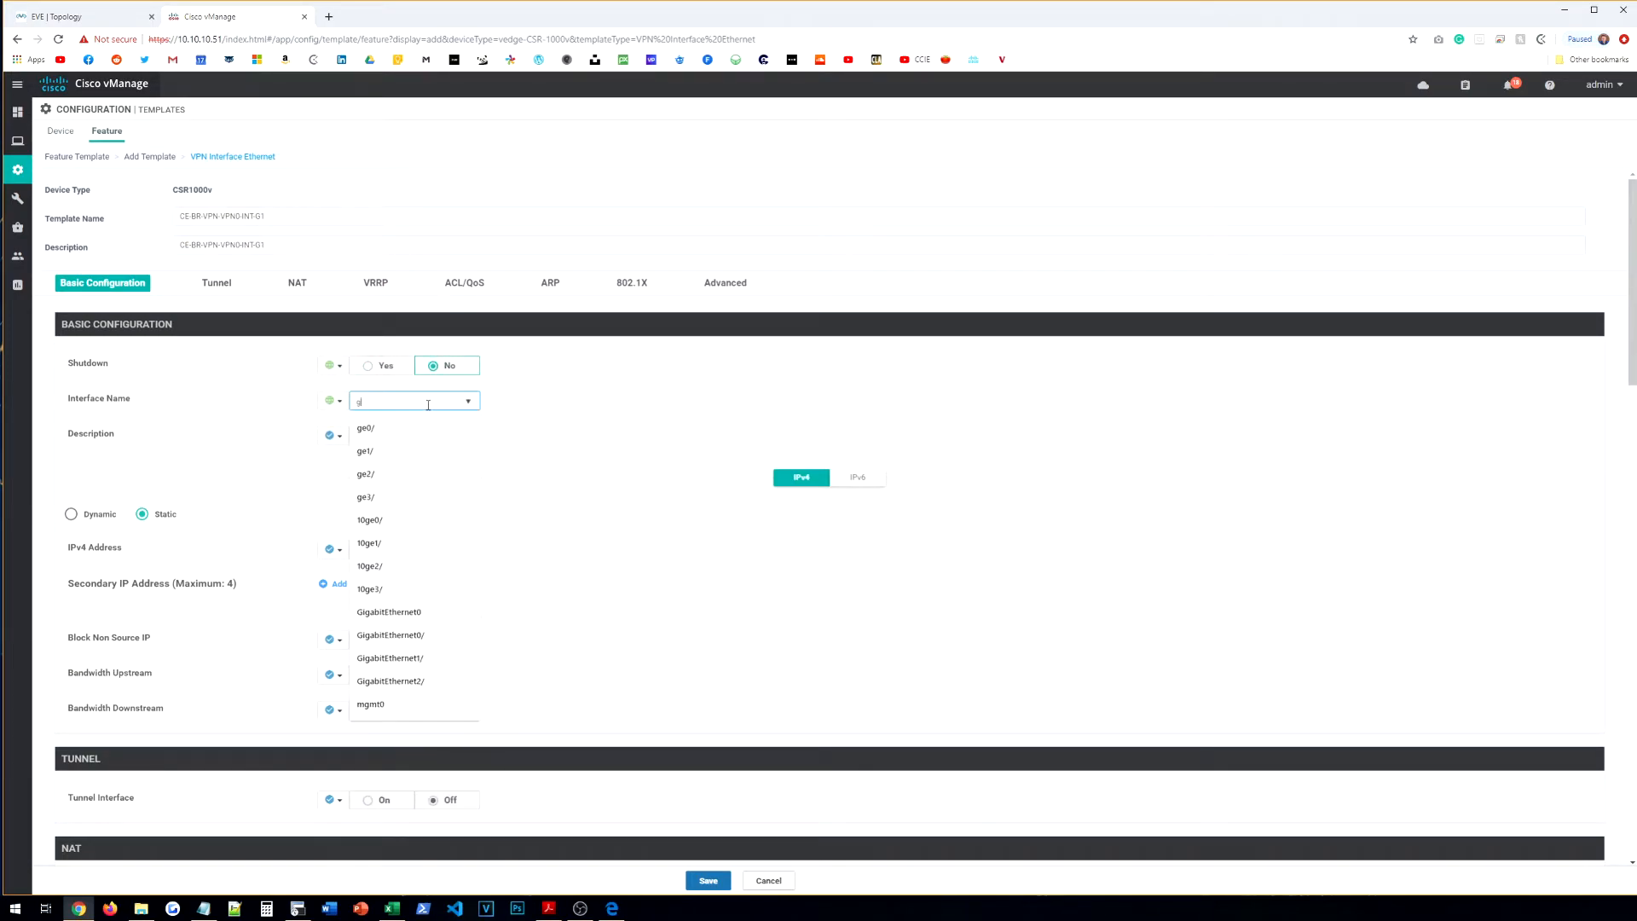
pyautogui.click(445, 663)
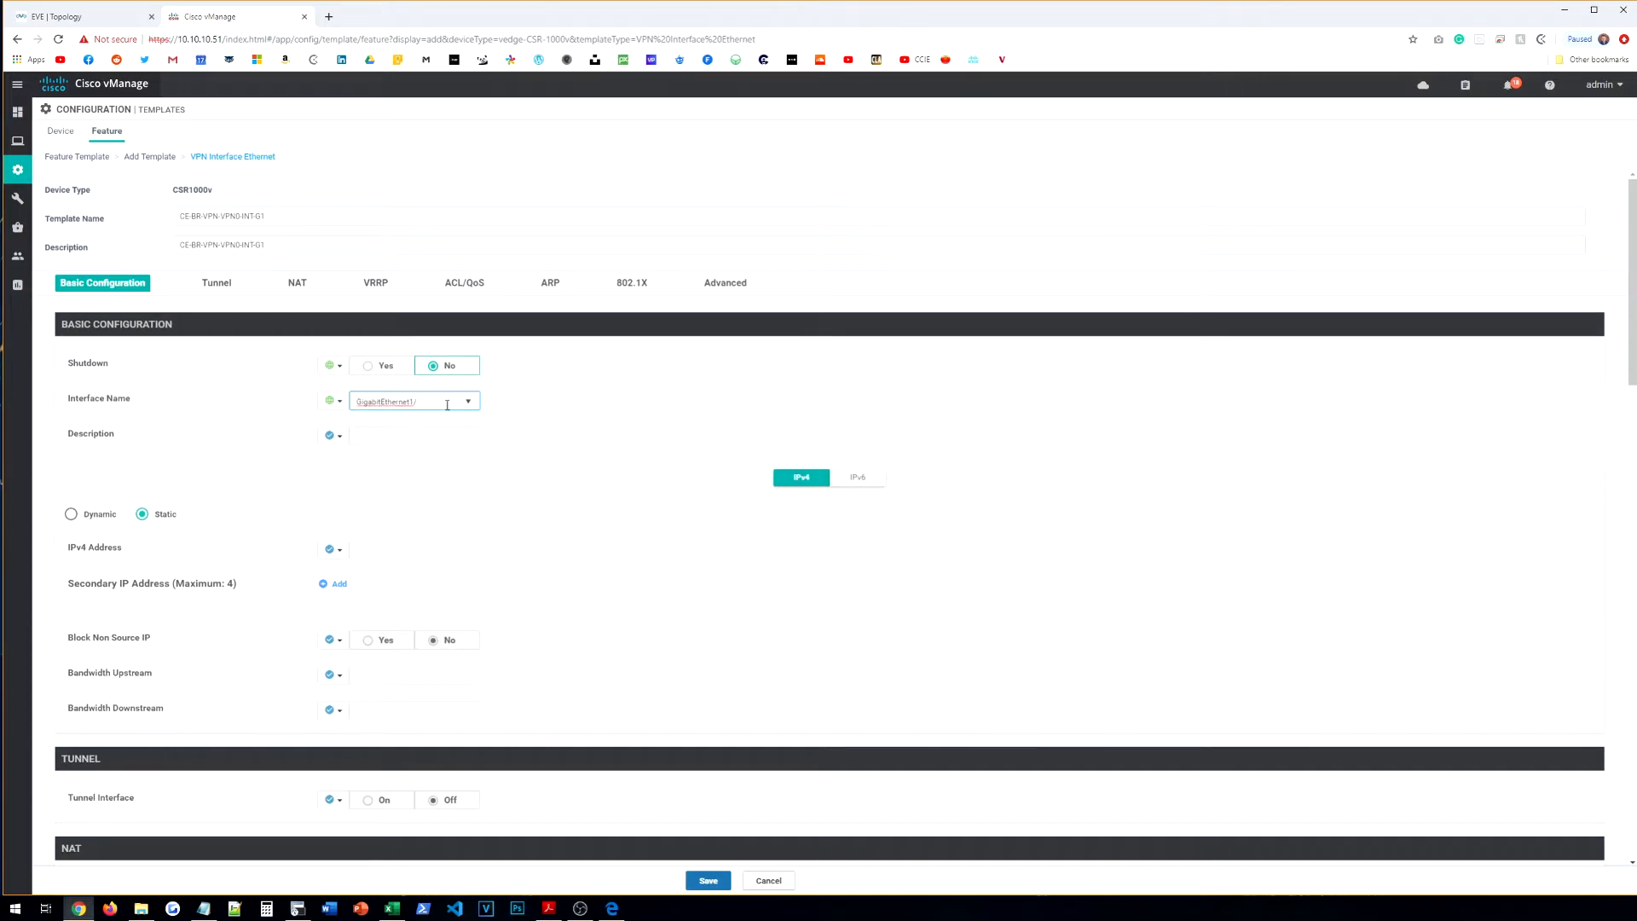
pyautogui.press('BackSpace')
pyautogui.click(333, 434)
pyautogui.click(345, 455)
pyautogui.click(410, 437)
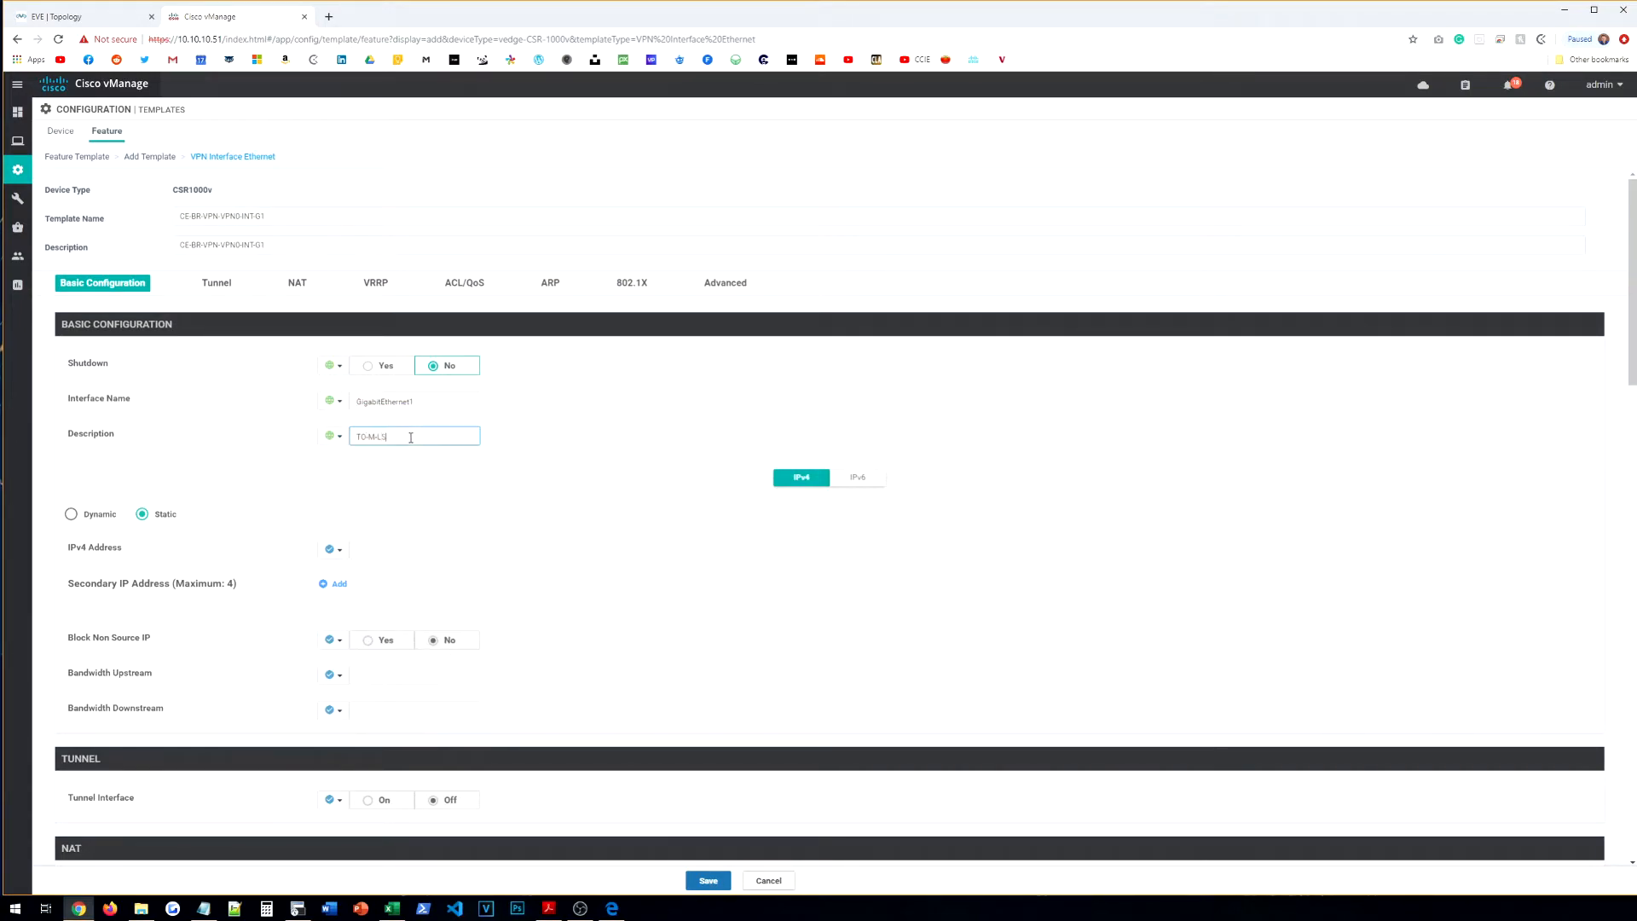
# Step: Make the IPv4 address a device-specific variable and turn the tunnel interface on
pyautogui.click(332, 550)
pyautogui.click(368, 589)
pyautogui.doubleClick(488, 609)
pyautogui.write('VPON')
pyautogui.write('-INTG1-INT')
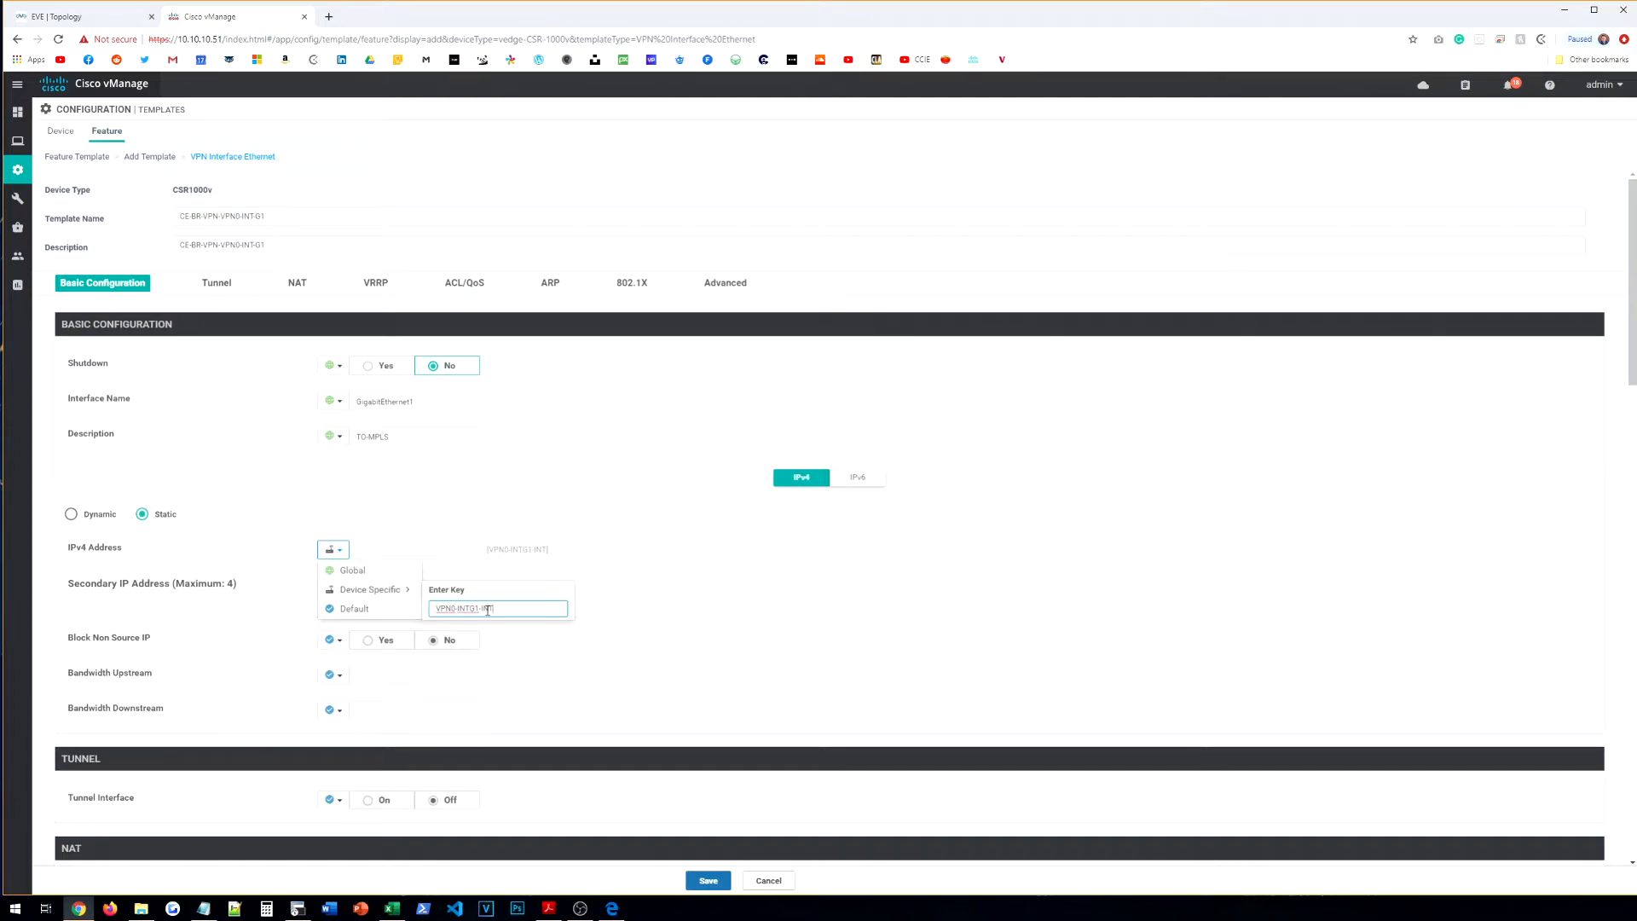
pyautogui.click(704, 599)
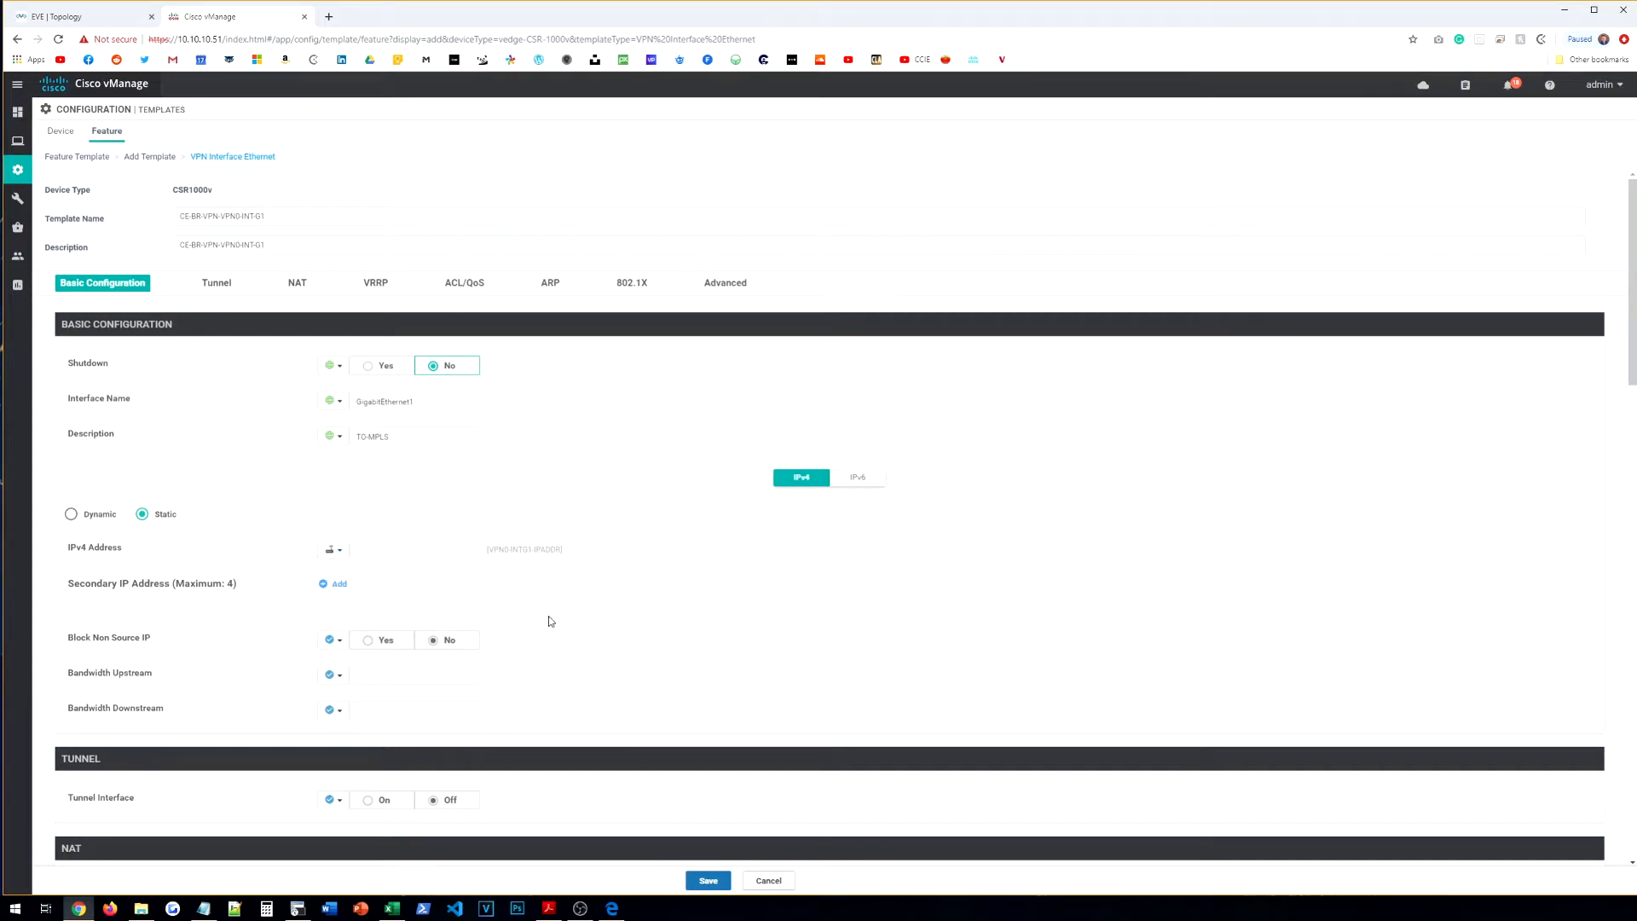
pyautogui.scroll(-5, 585, 621)
pyautogui.click(333, 392)
pyautogui.click(354, 415)
pyautogui.click(375, 392)
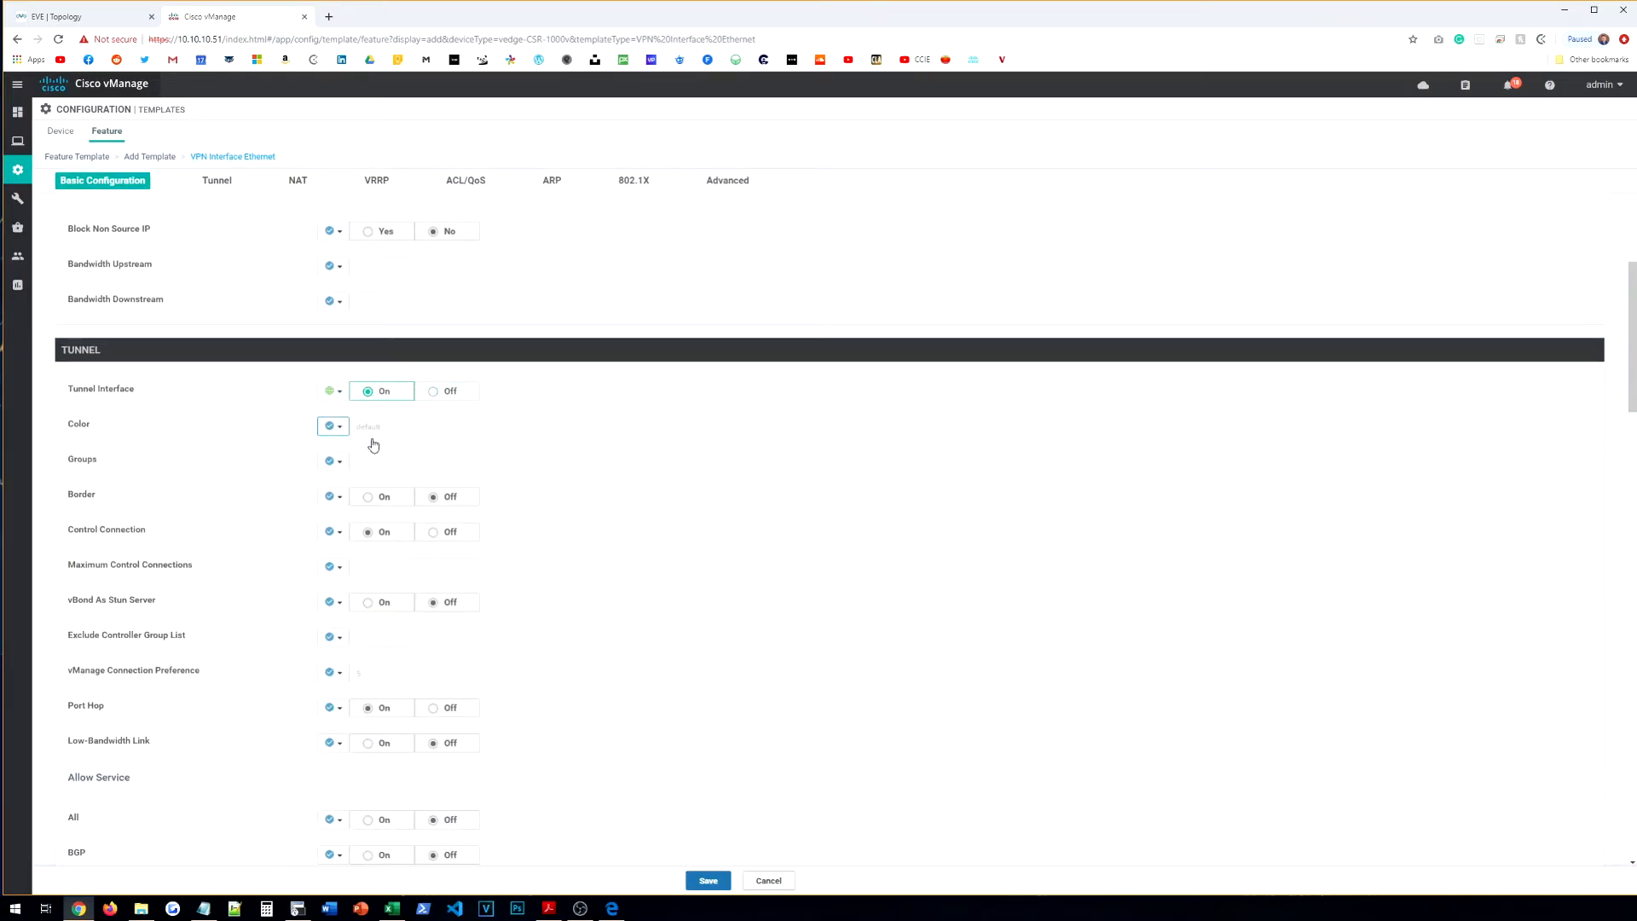
# Step: Set the tunnel colour globally to mpls
pyautogui.click(335, 426)
pyautogui.click(332, 426)
pyautogui.click(332, 426)
pyautogui.click(353, 447)
pyautogui.click(397, 427)
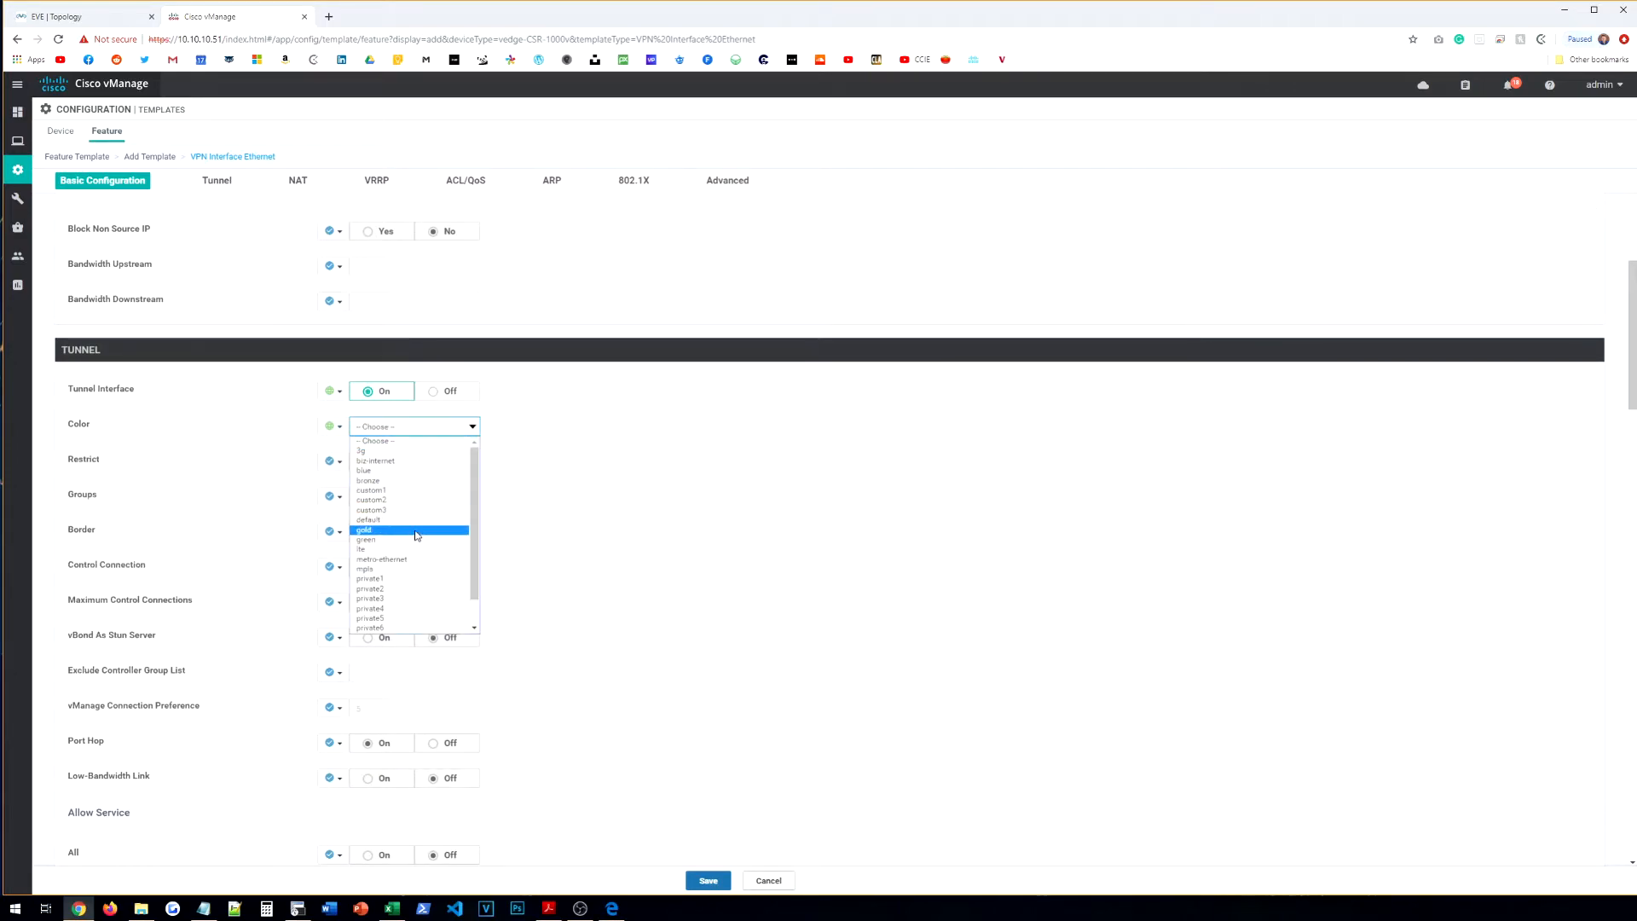
pyautogui.write('mpls')
pyautogui.press('Return')
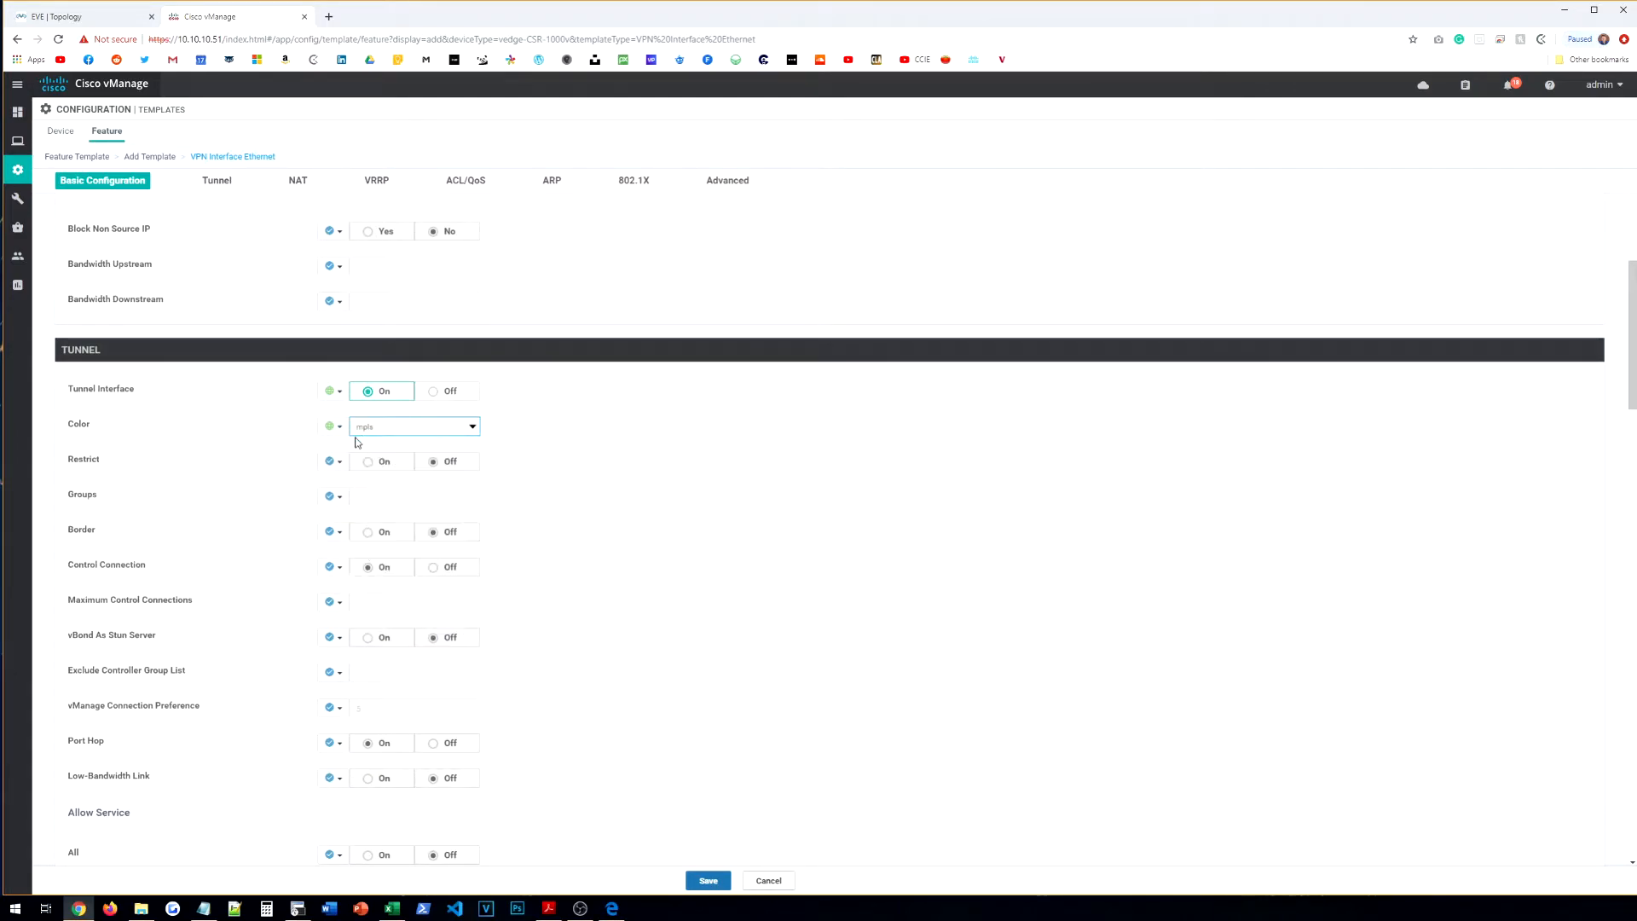
# Step: Make Allow All services global and turn NETCONF on globally
pyautogui.scroll(-2, 321, 467)
pyautogui.scroll(-2, 242, 618)
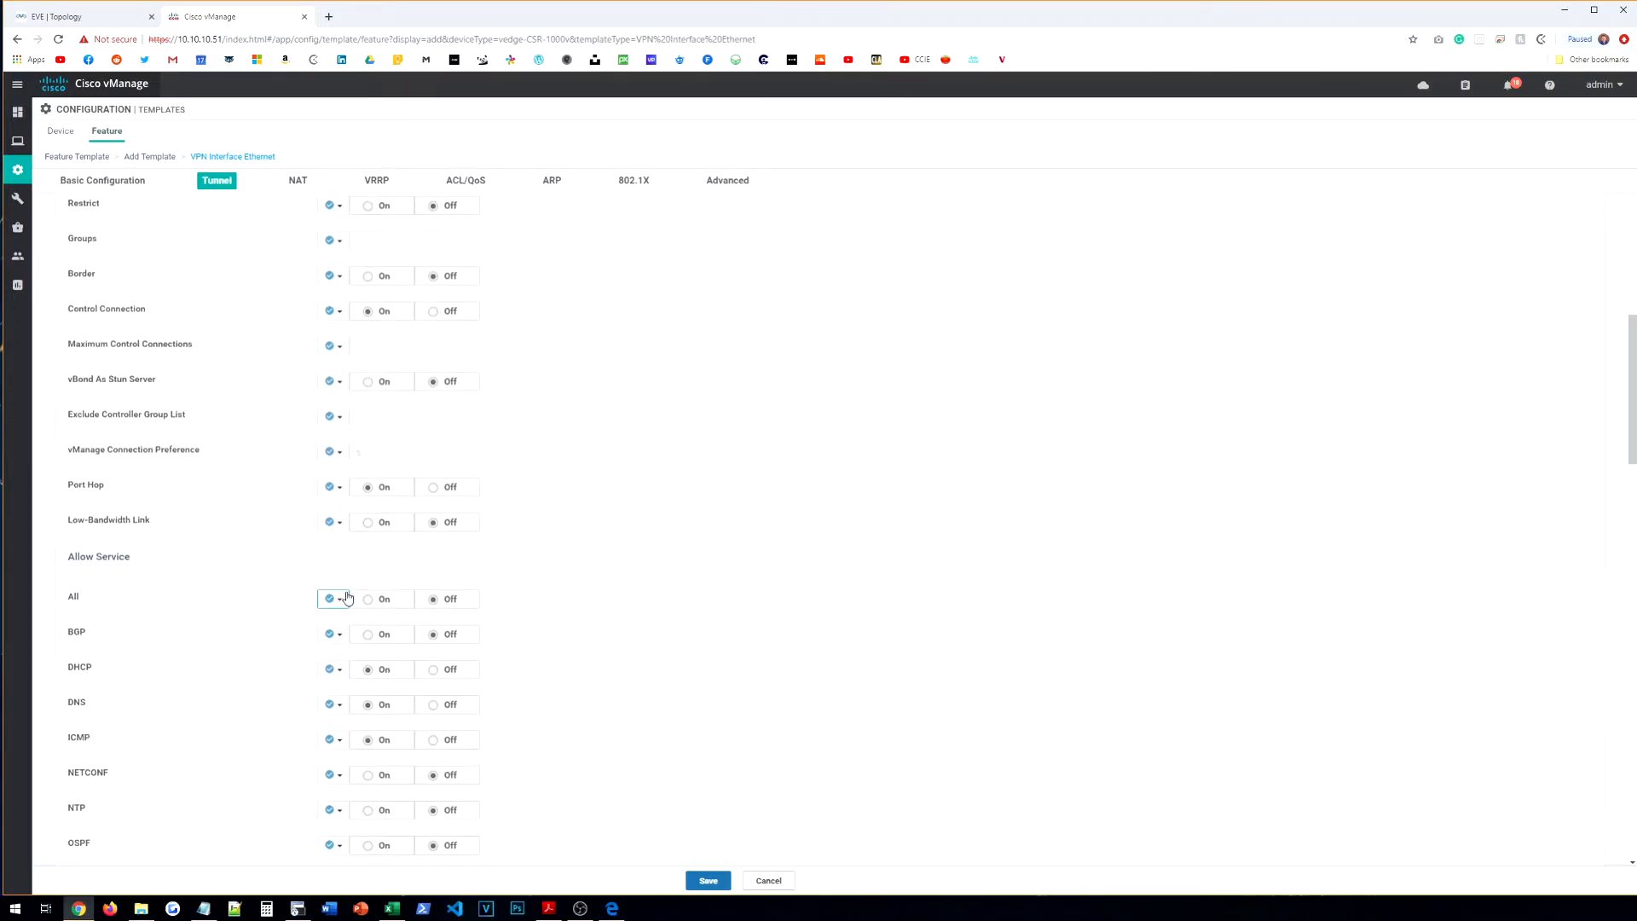
pyautogui.click(333, 598)
pyautogui.click(351, 620)
pyautogui.scroll(-4, 328, 597)
pyautogui.click(333, 518)
pyautogui.click(351, 539)
pyautogui.click(378, 520)
# Step: Allow SSH globally and save the interface template
pyautogui.click(333, 624)
pyautogui.click(351, 645)
pyautogui.click(375, 629)
pyautogui.scroll(-15, 244, 629)
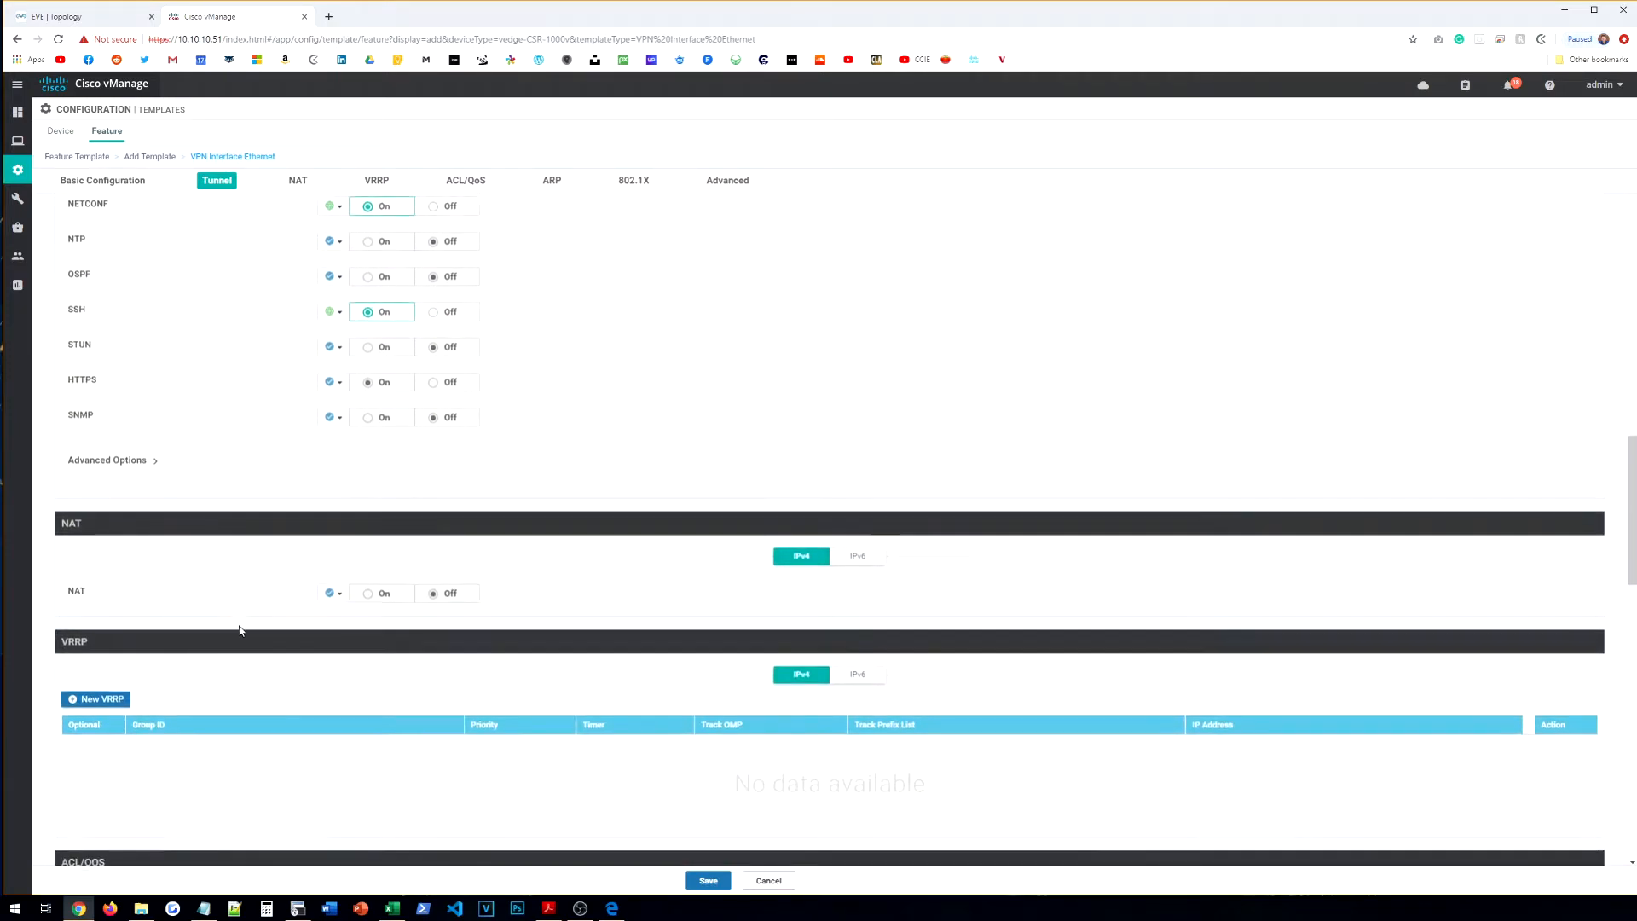
pyautogui.scroll(-3, 245, 630)
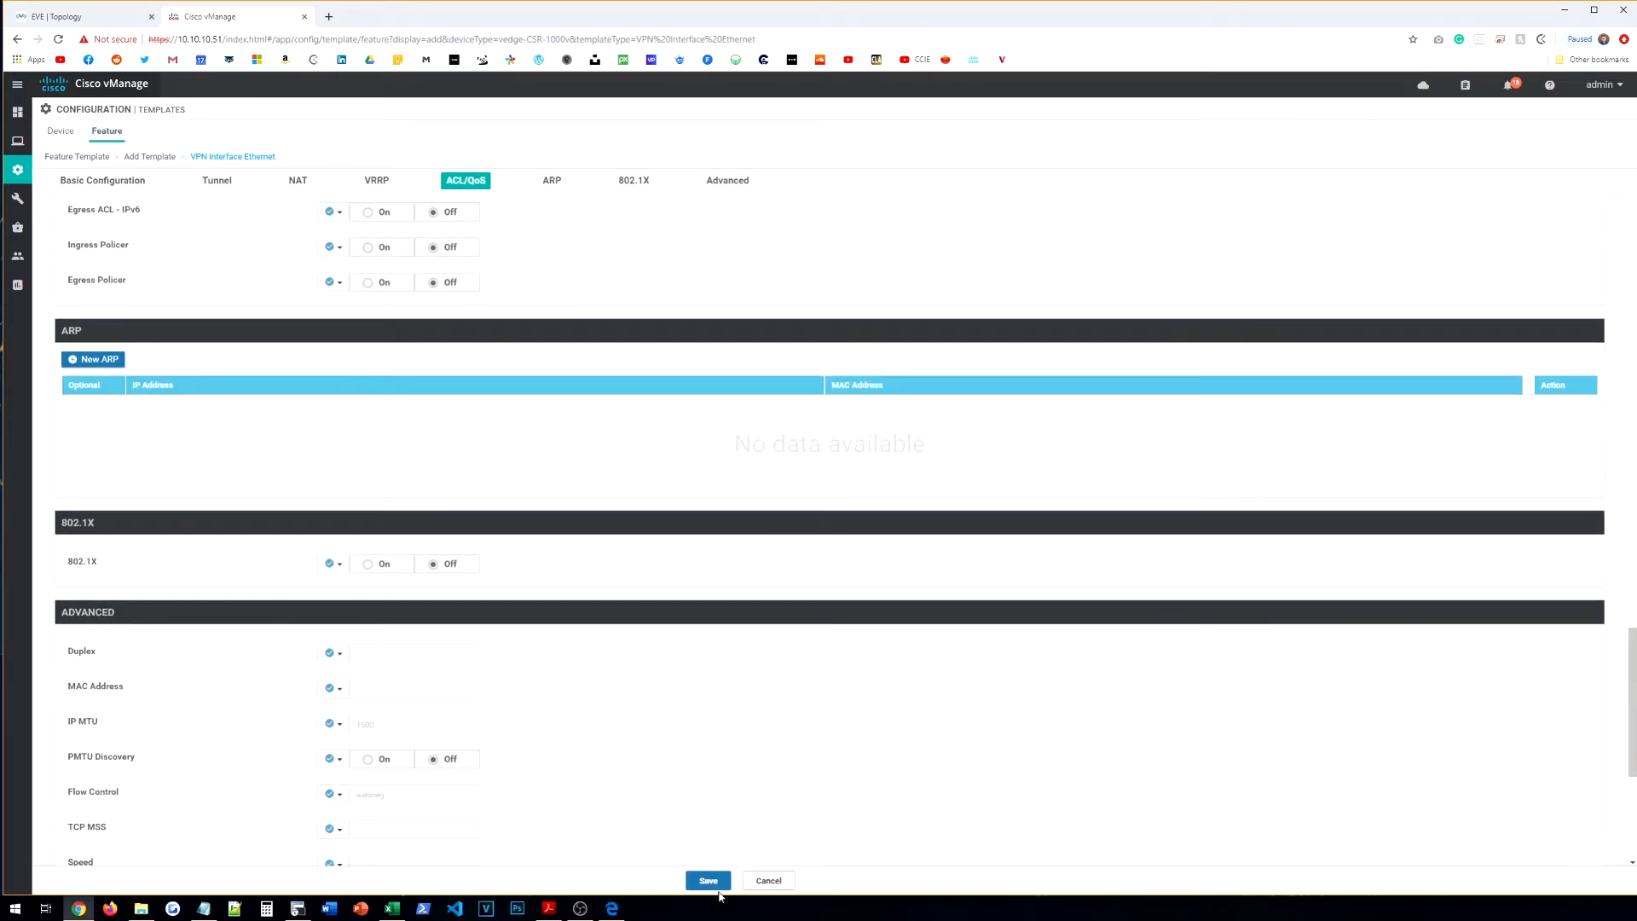
pyautogui.click(714, 887)
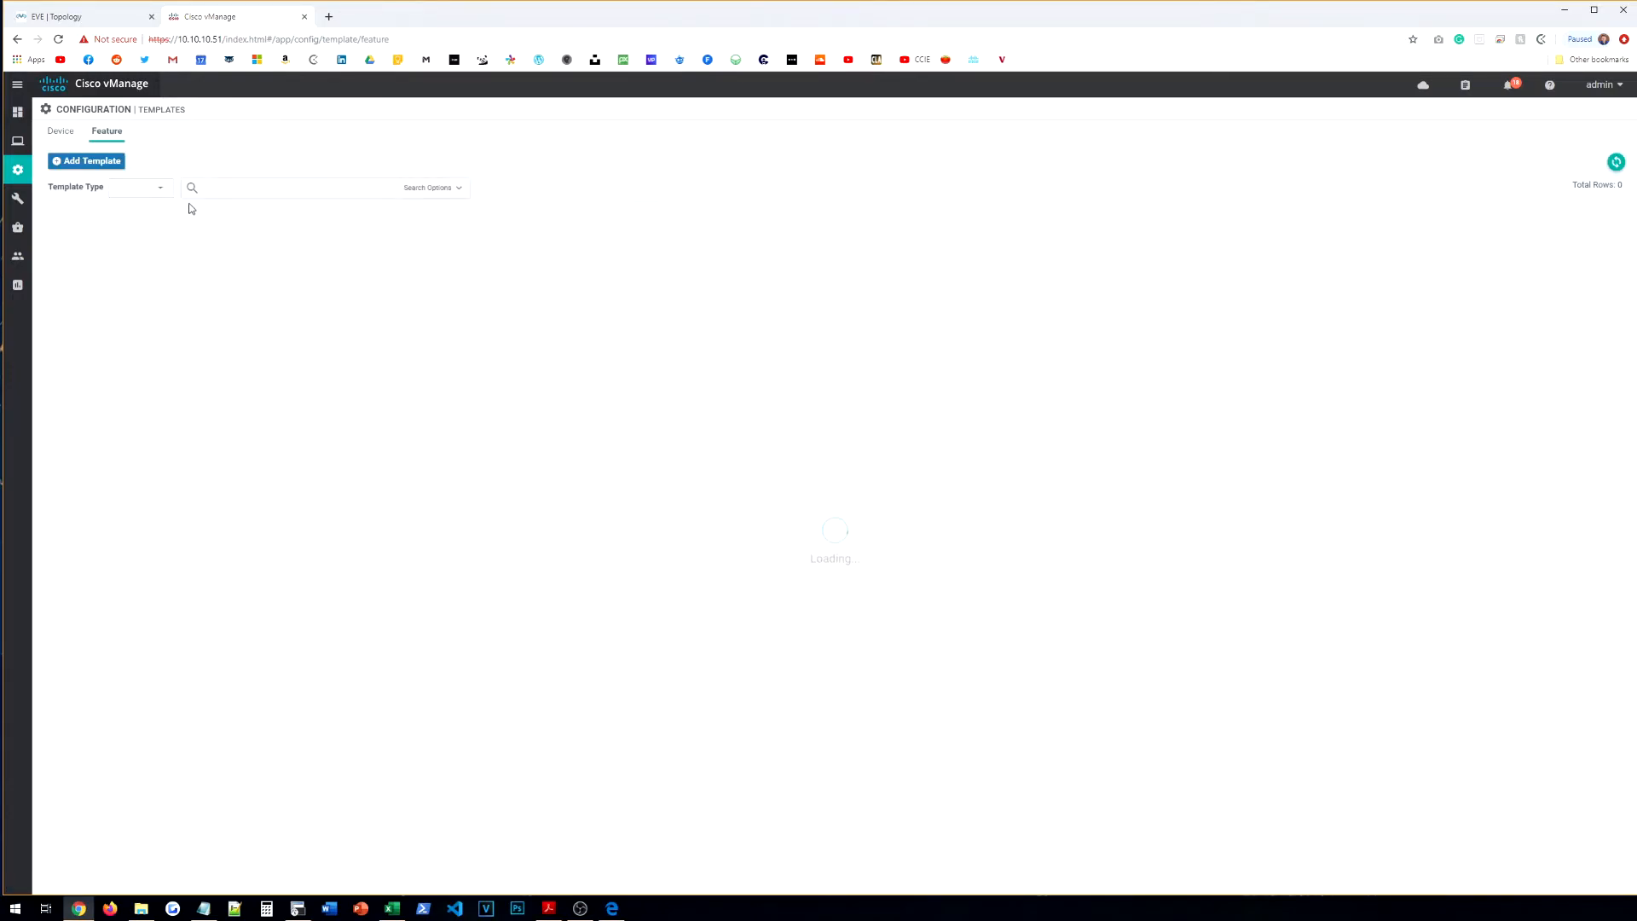
# Step: Start a new CSR1000v VPN feature template named CE-VPN-VPN512 with a description
pyautogui.click(68, 163)
pyautogui.click(194, 212)
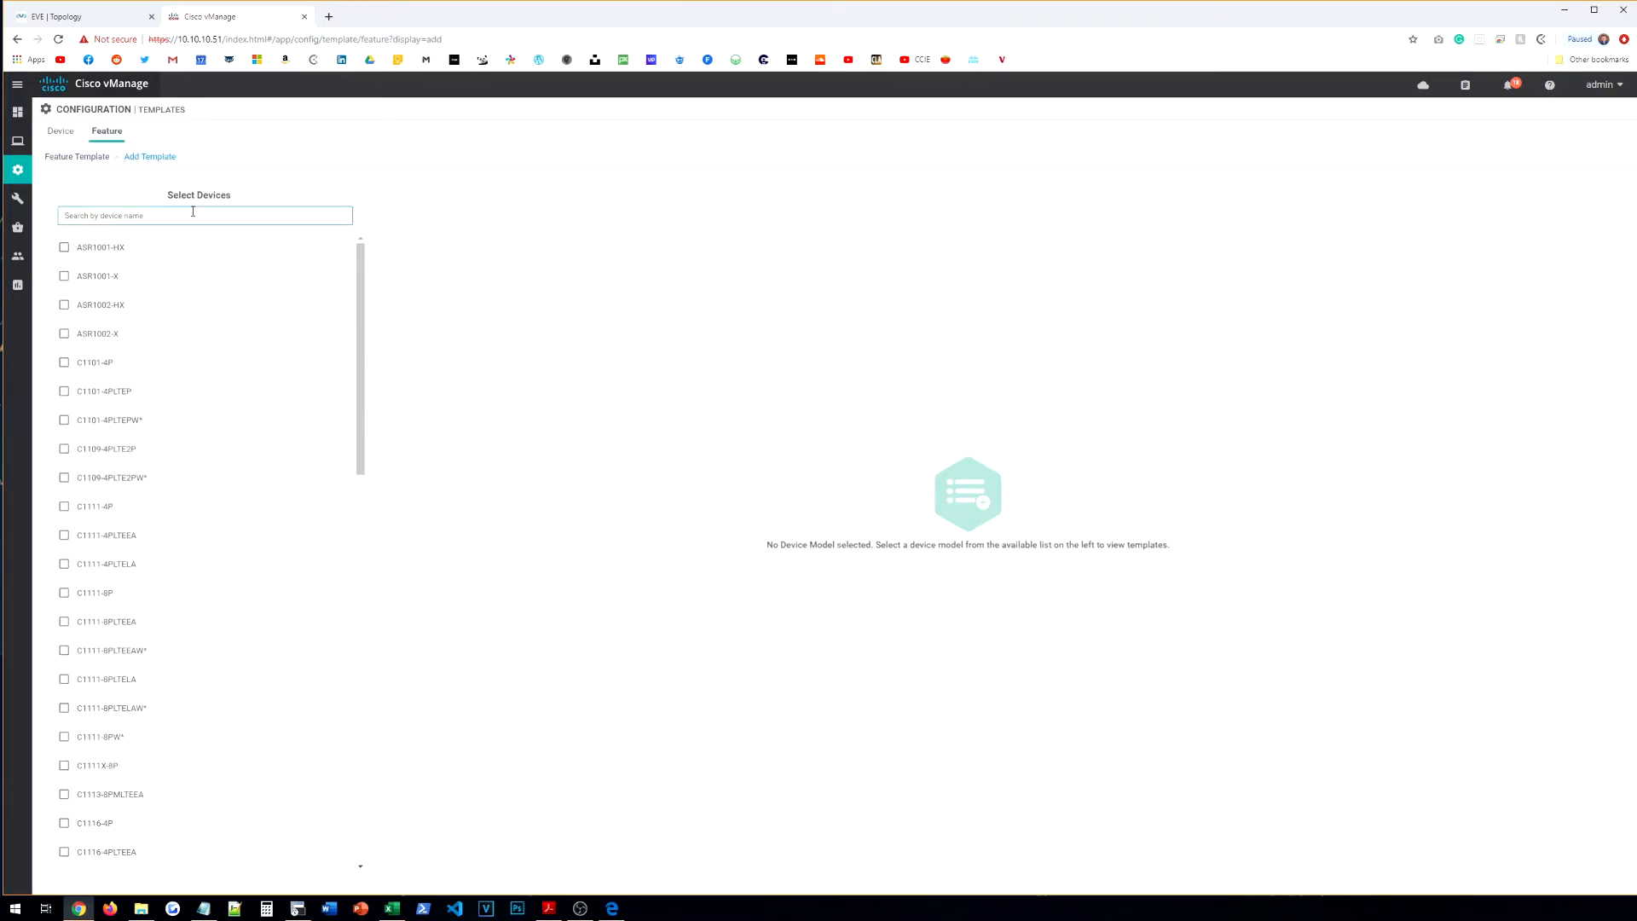
pyautogui.write('CSR')
pyautogui.click(166, 253)
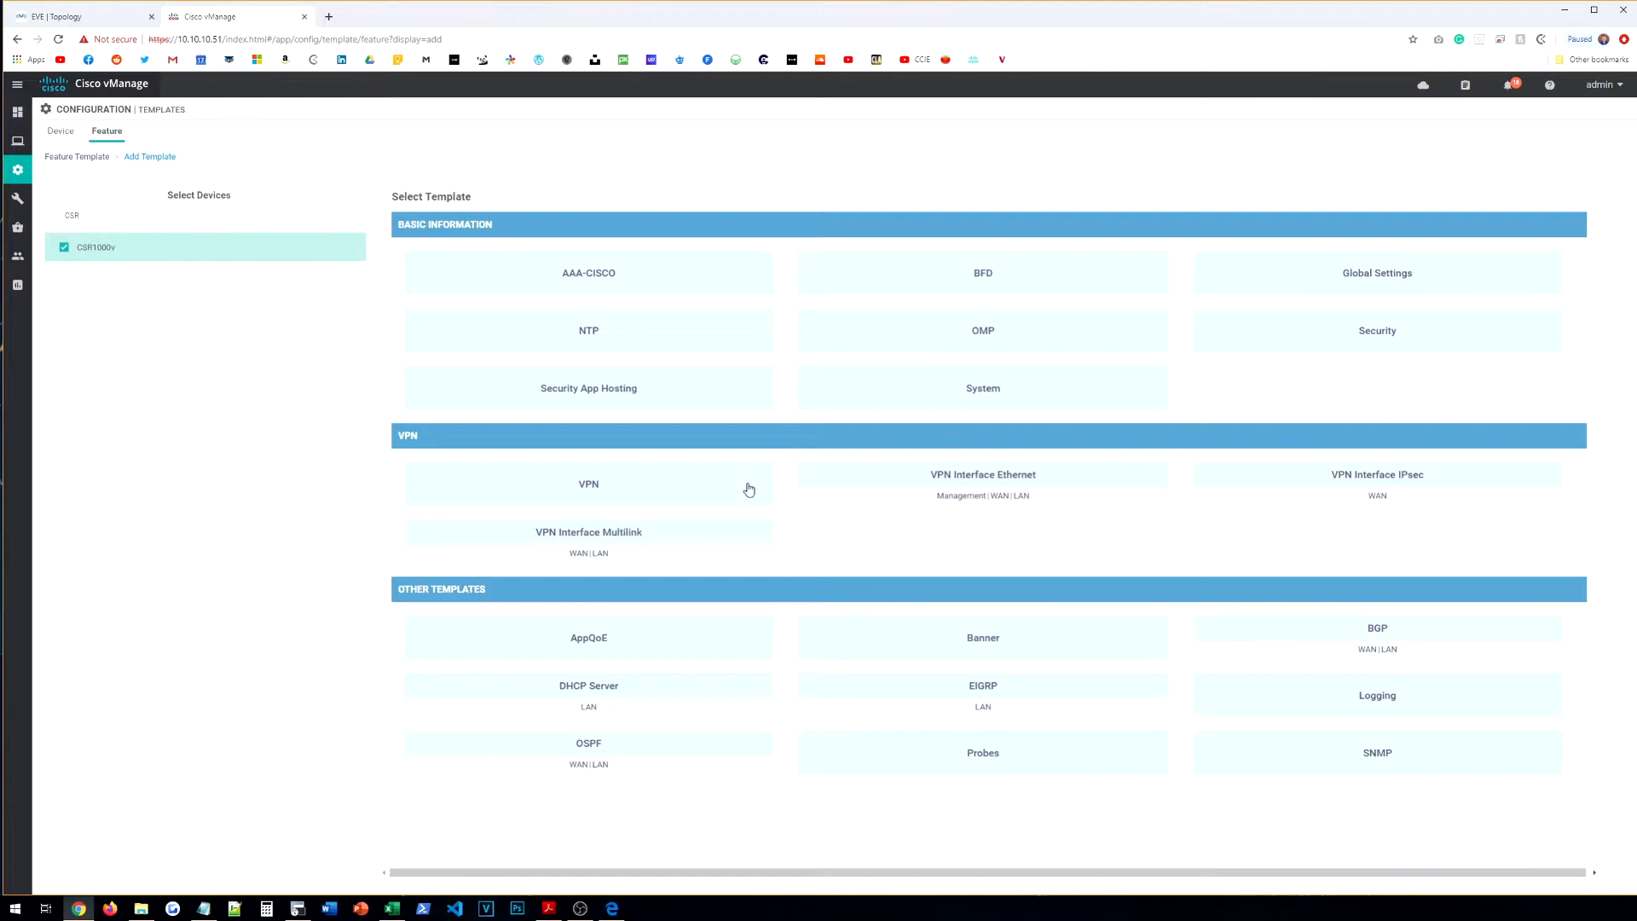
pyautogui.click(752, 490)
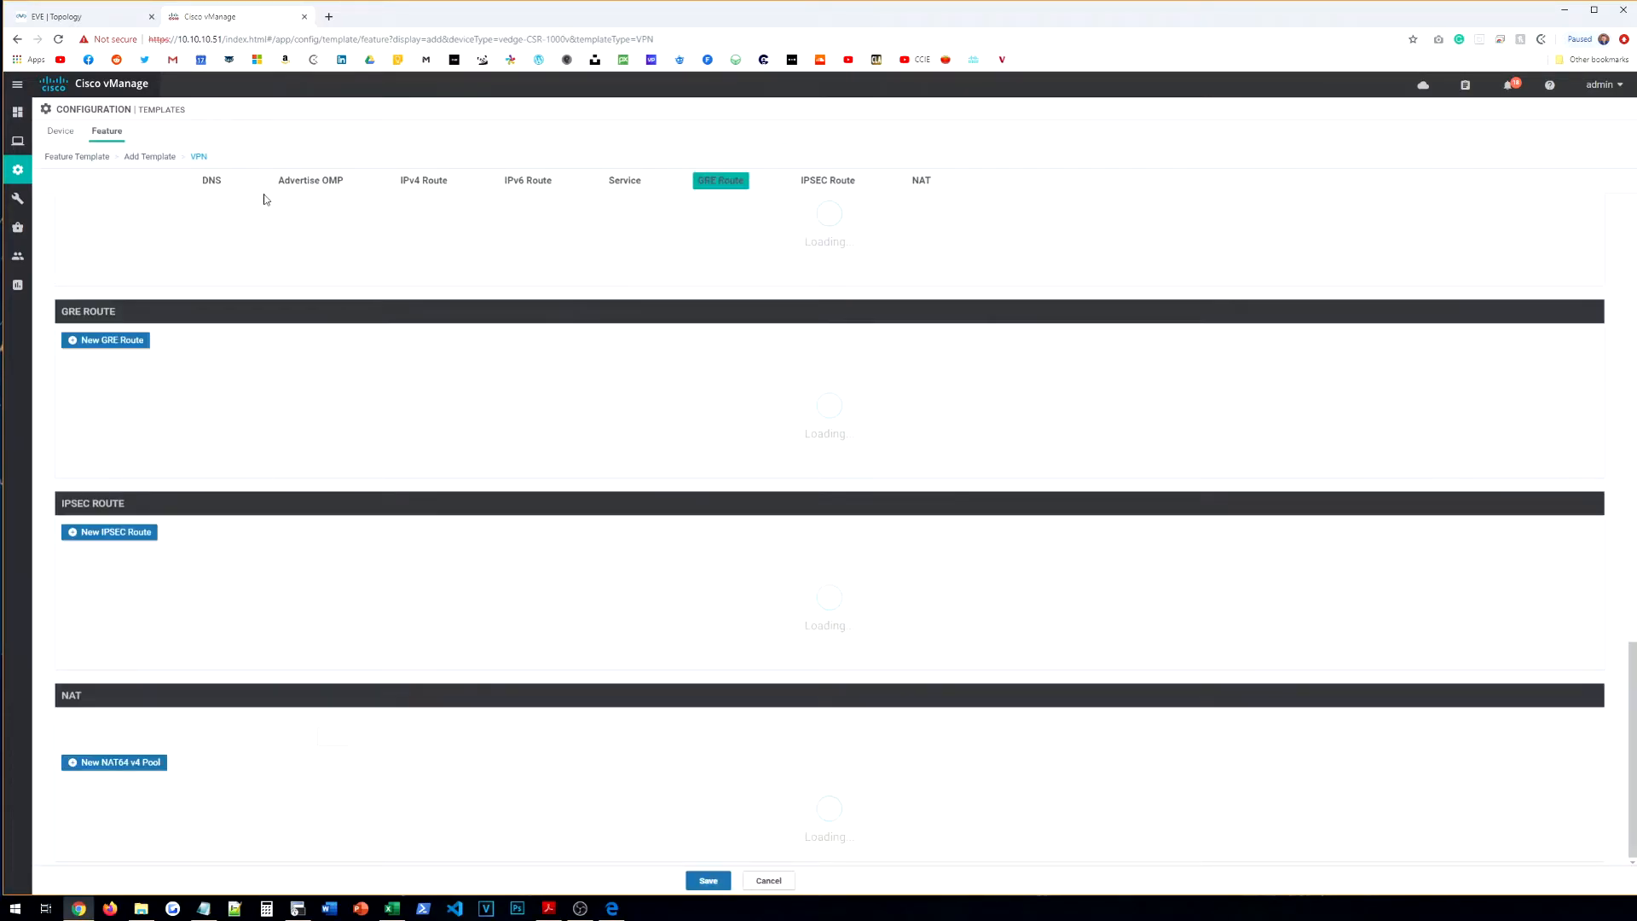
pyautogui.scroll(15, 273, 264)
pyautogui.click(225, 219)
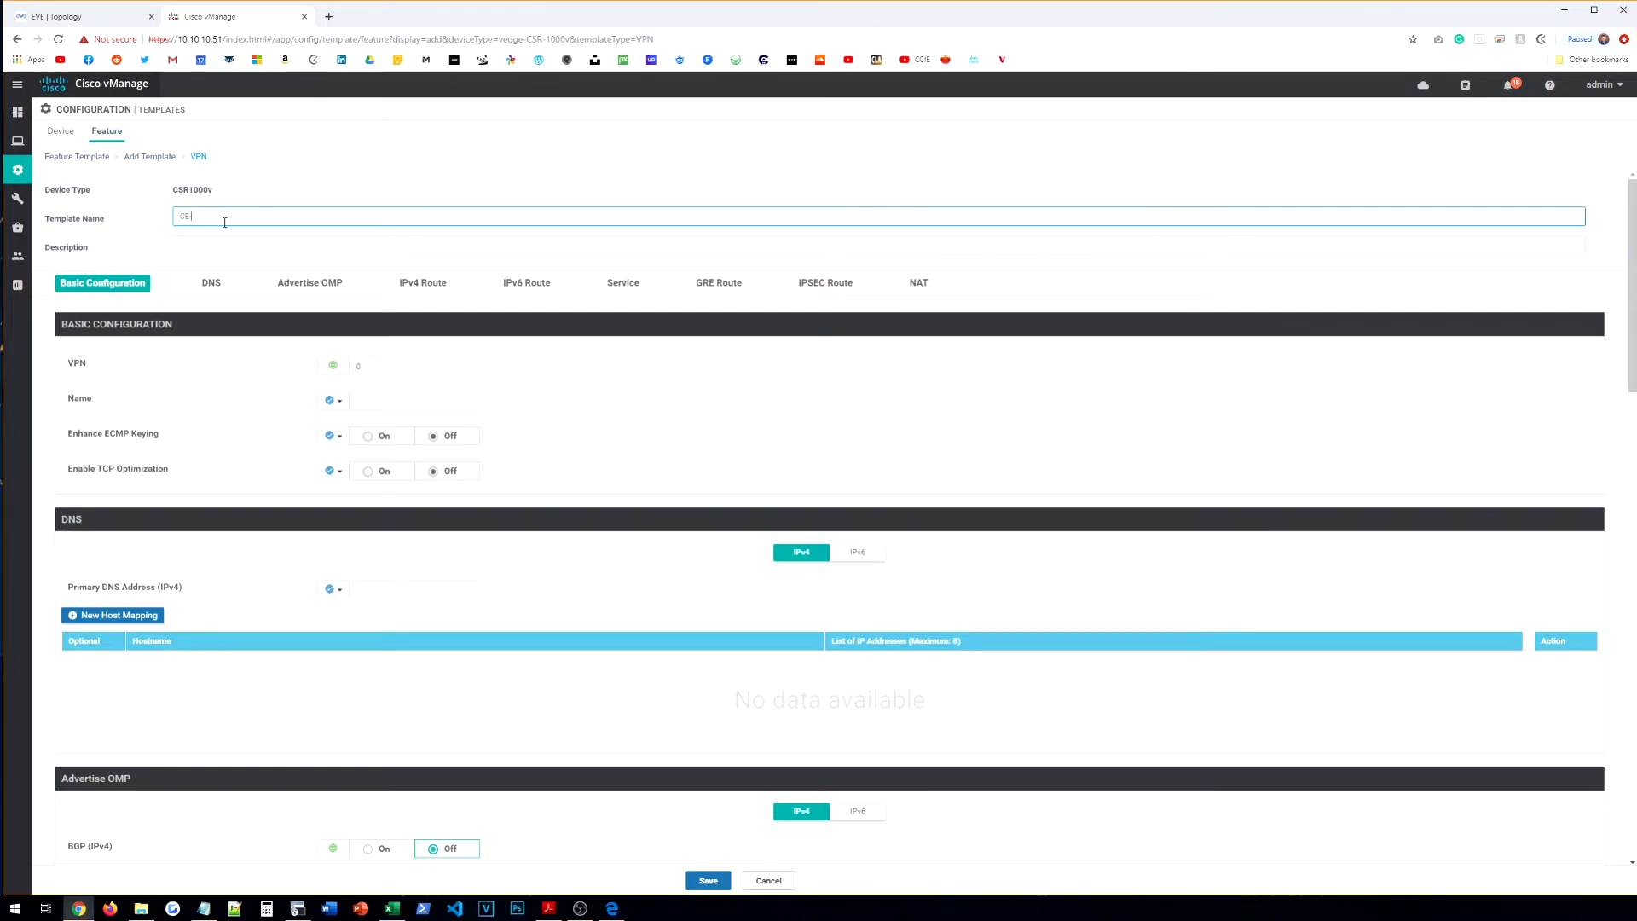
pyautogui.write('CE-VPN-VPN512')
pyautogui.press('Tab')
pyautogui.write('CE')
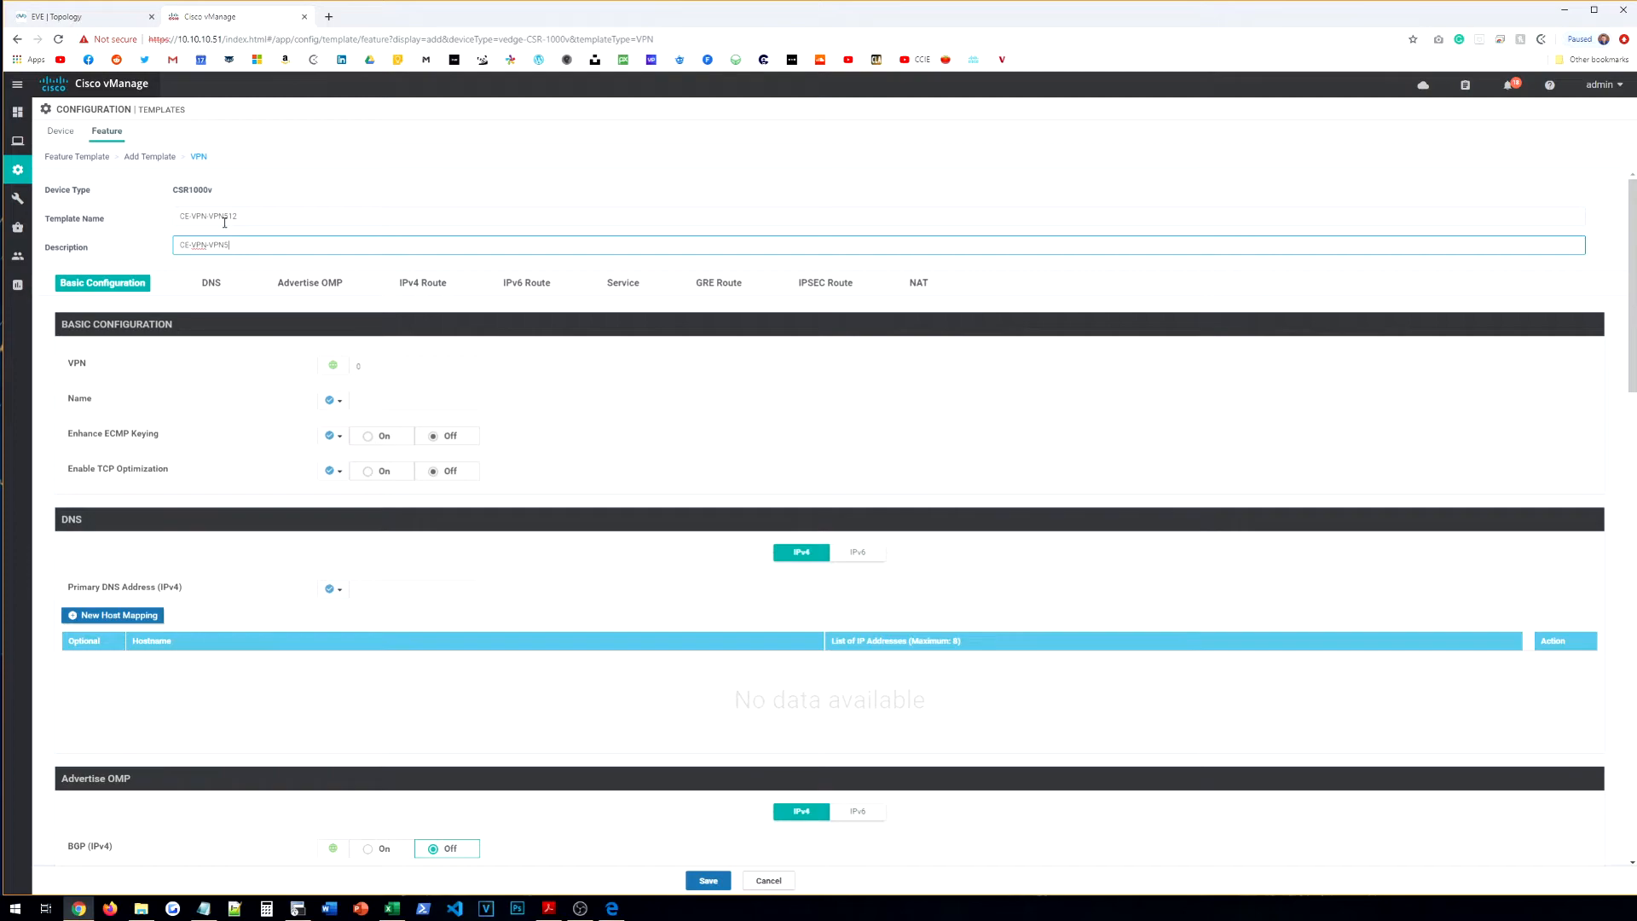
# Step: Set the VPN to 512, make the VPN name a global value, and start a new IPv4 route
pyautogui.click(362, 365)
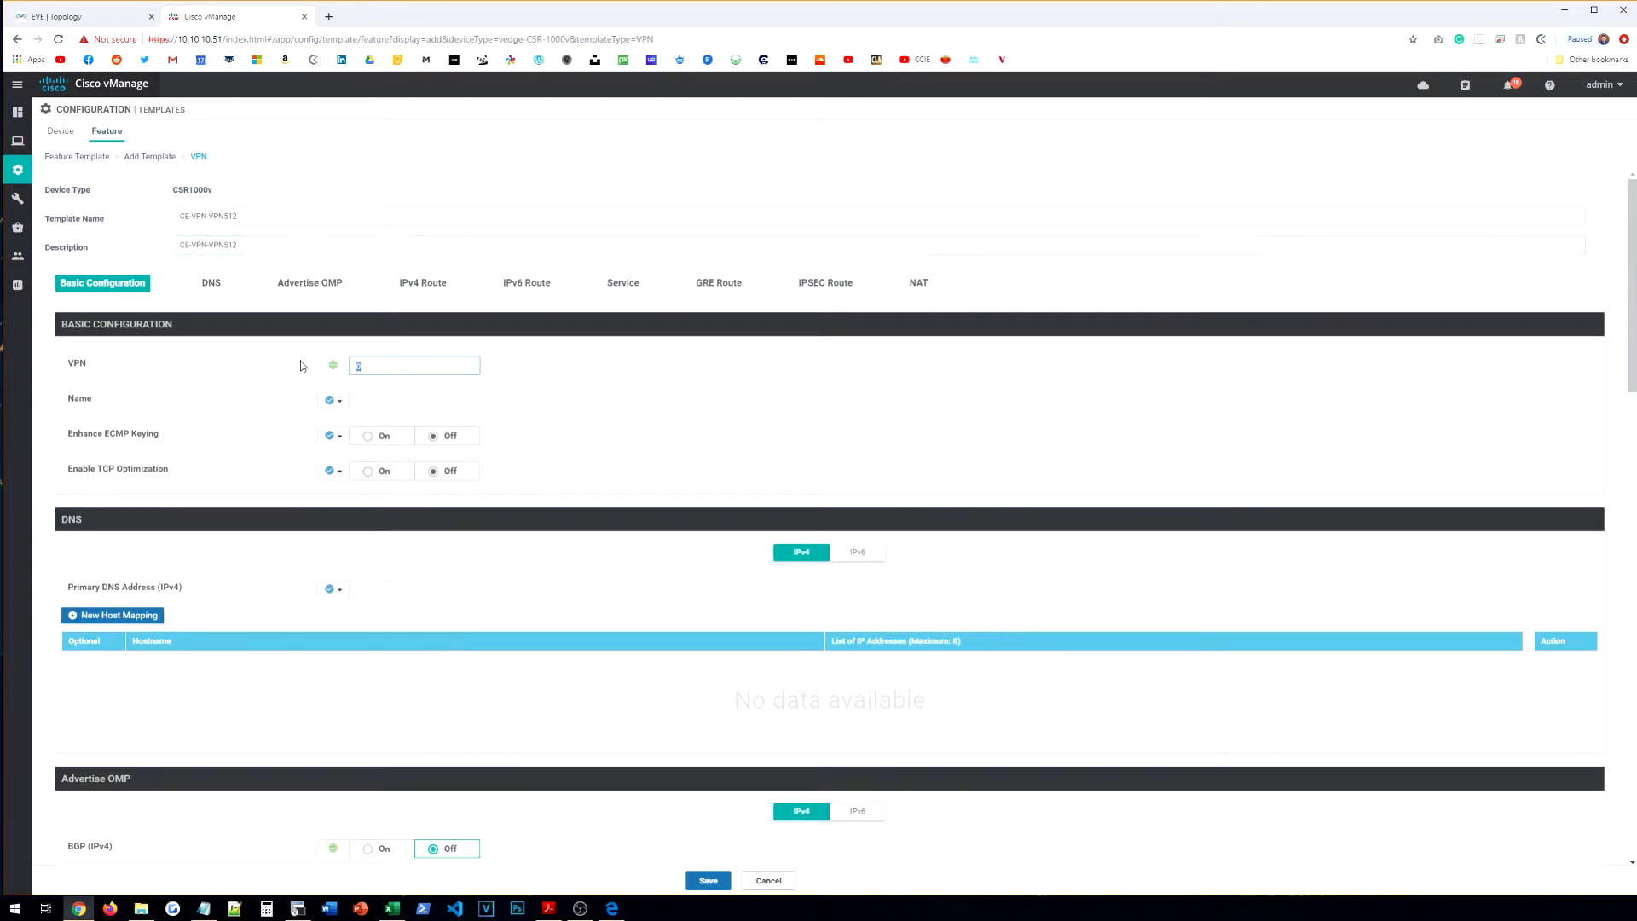
pyautogui.click(333, 400)
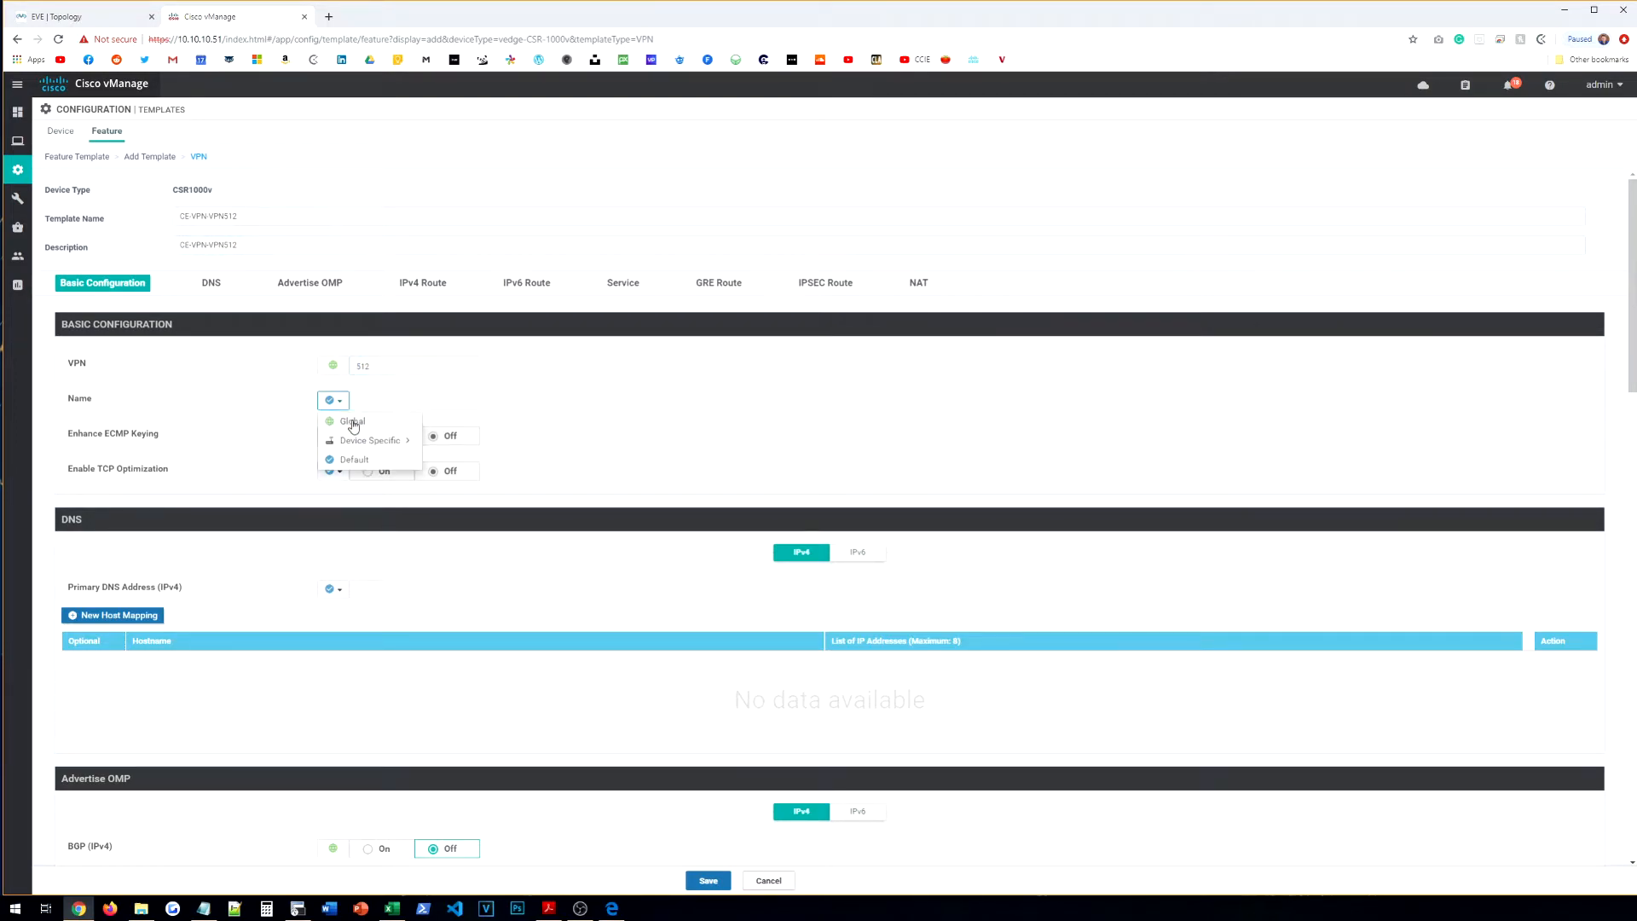
pyautogui.click(359, 424)
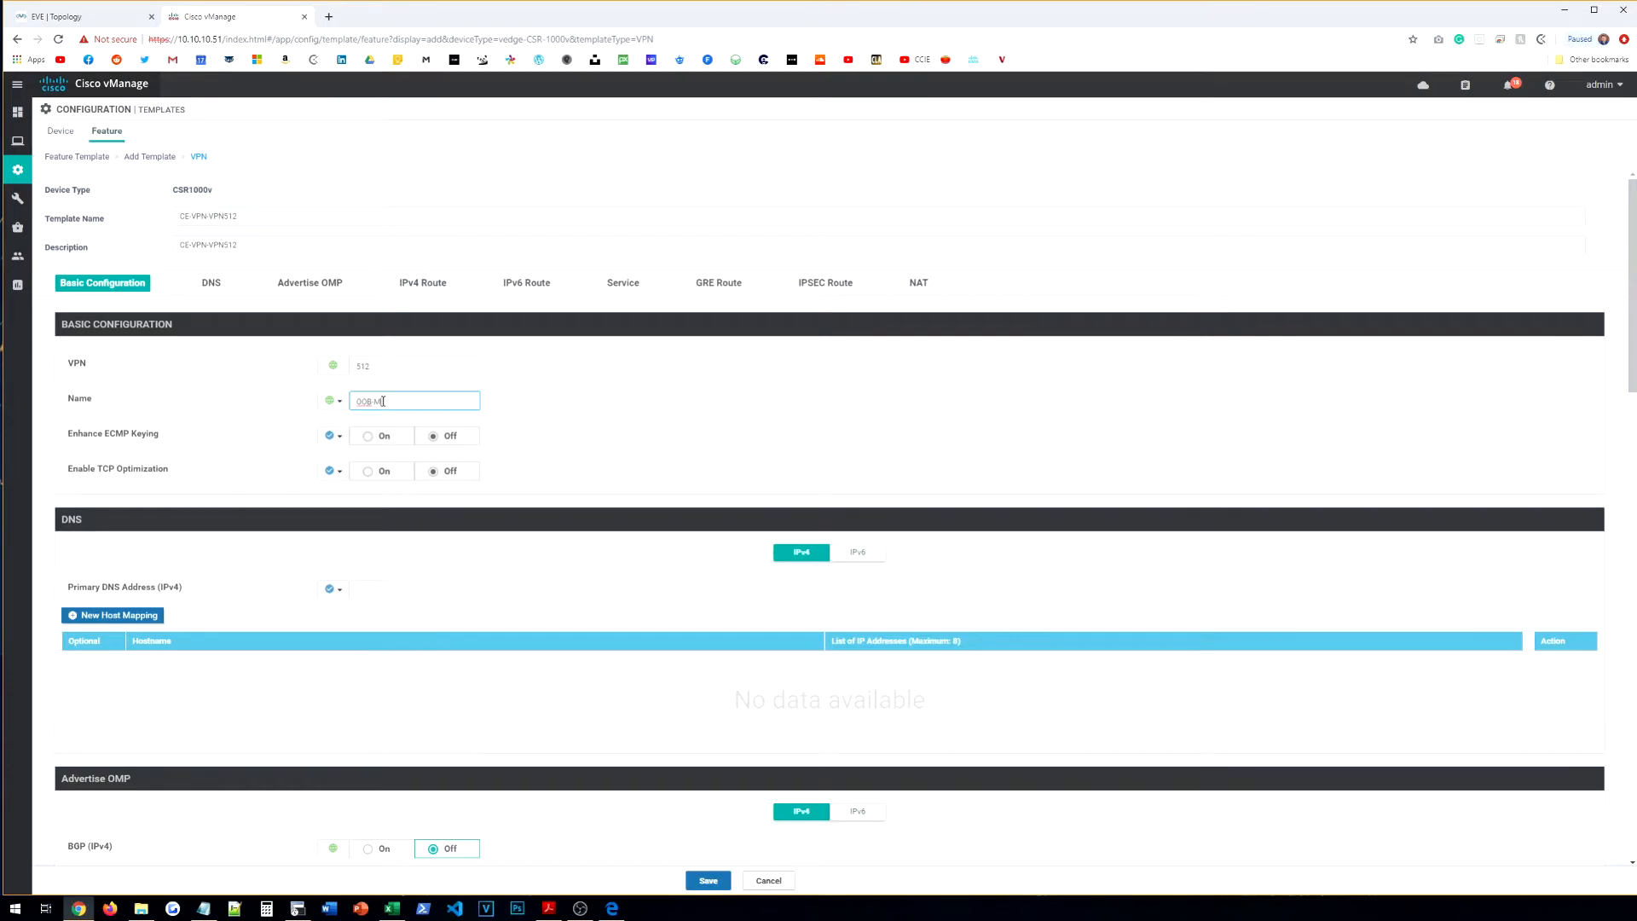
pyautogui.scroll(-8, 248, 461)
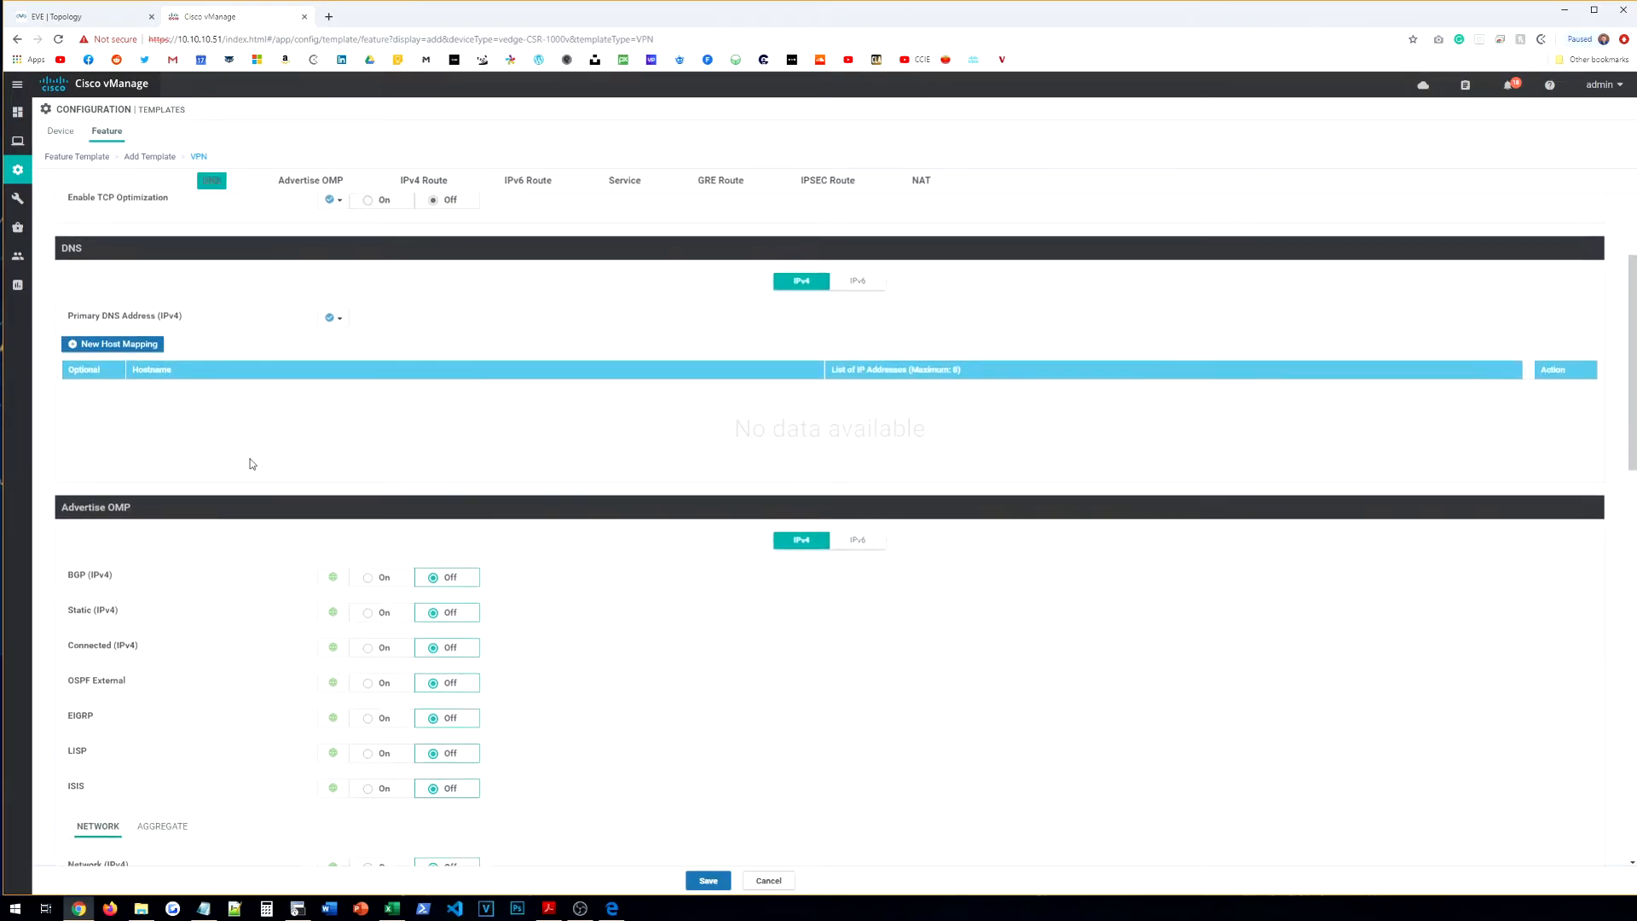
pyautogui.click(106, 554)
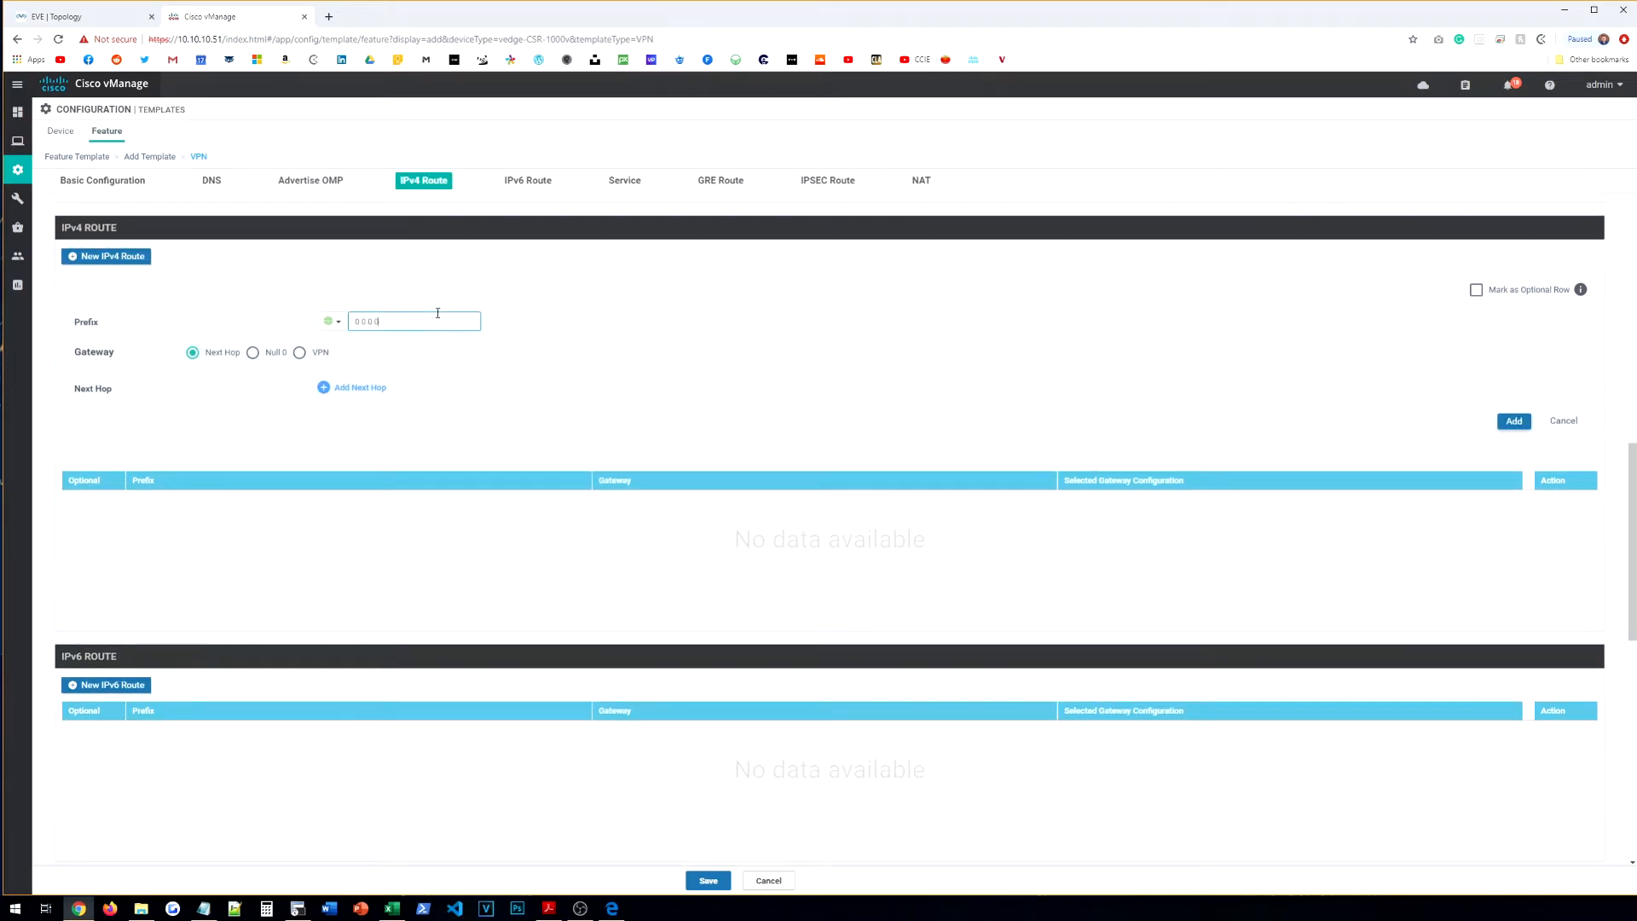
# Step: Add the 0.0.0.0/0 default route with next hop 10.10.10.1 to the route table
pyautogui.click(354, 388)
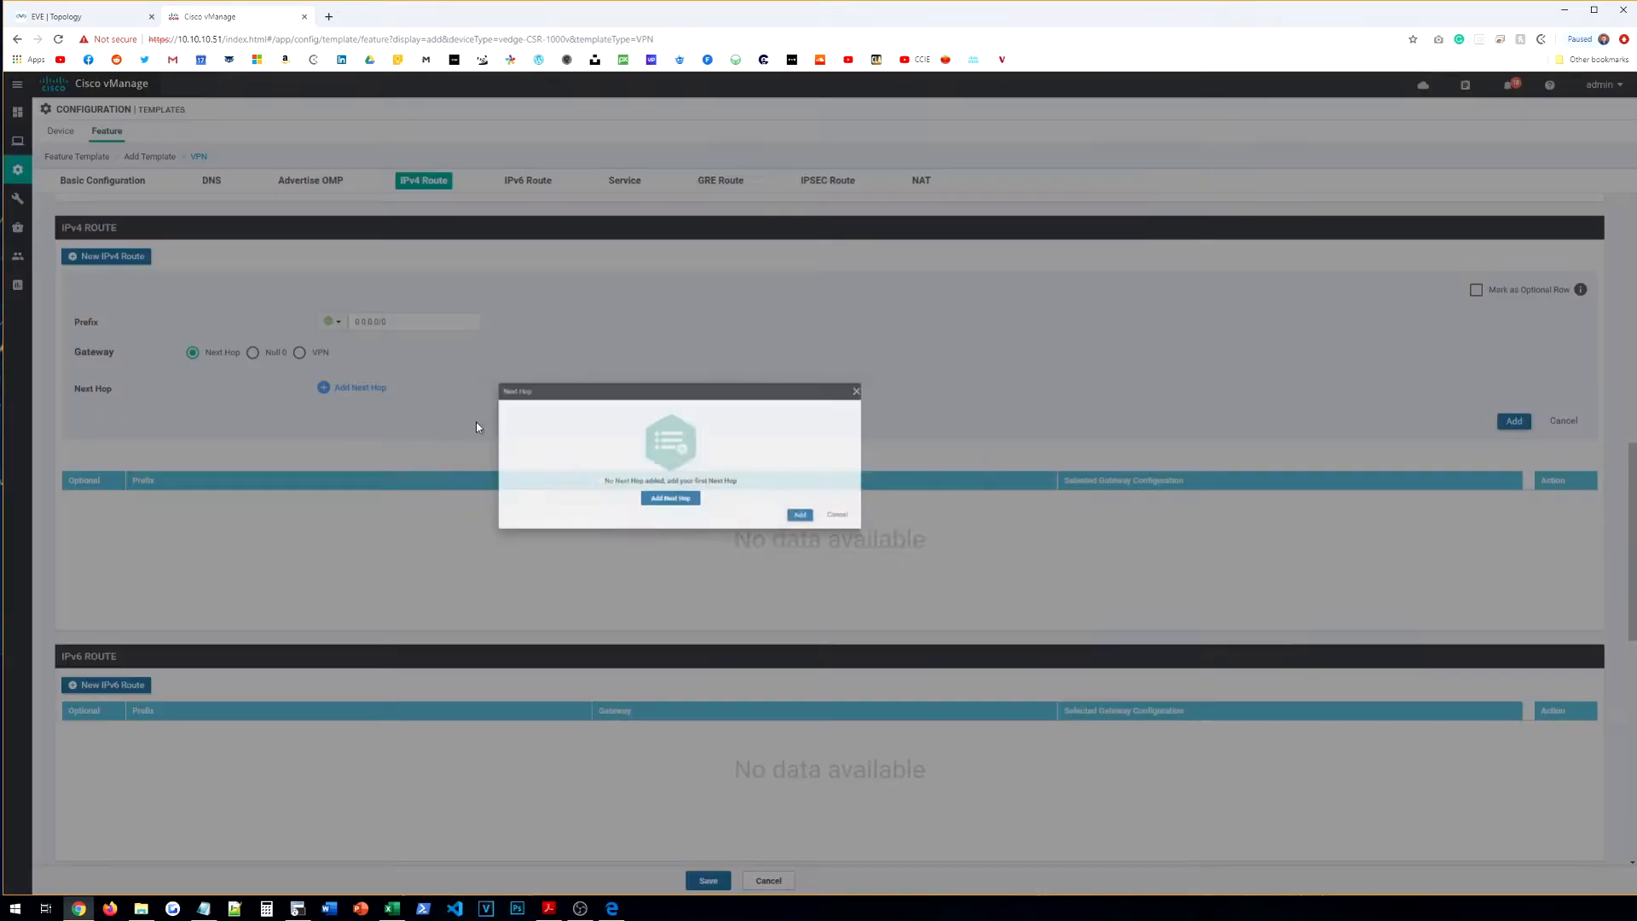
pyautogui.click(797, 544)
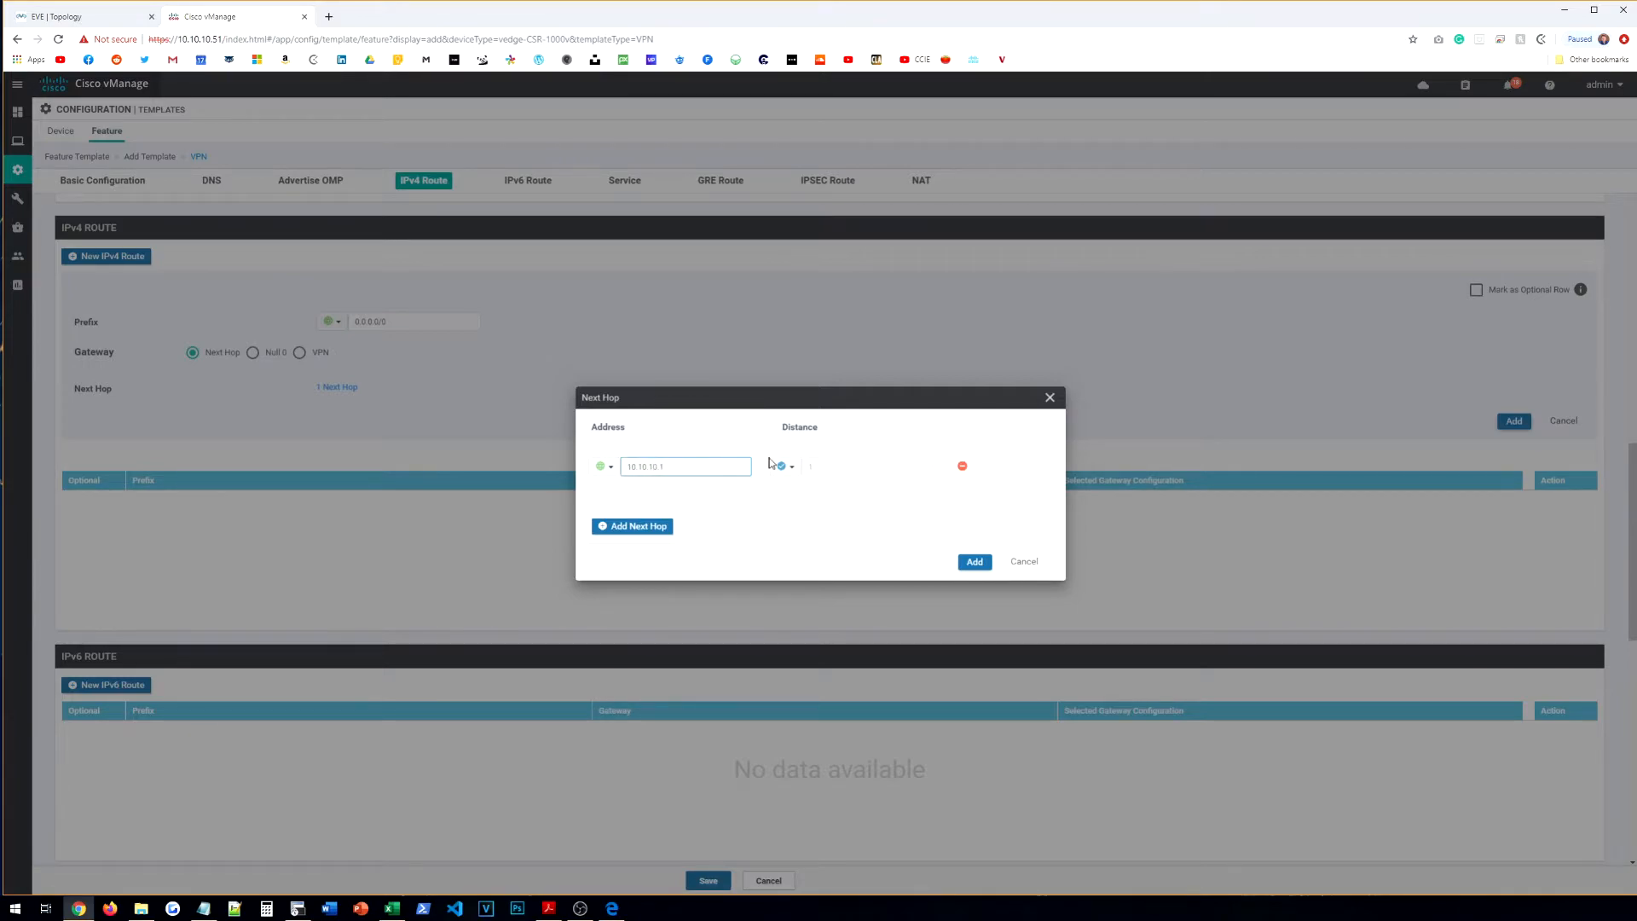
pyautogui.click(974, 561)
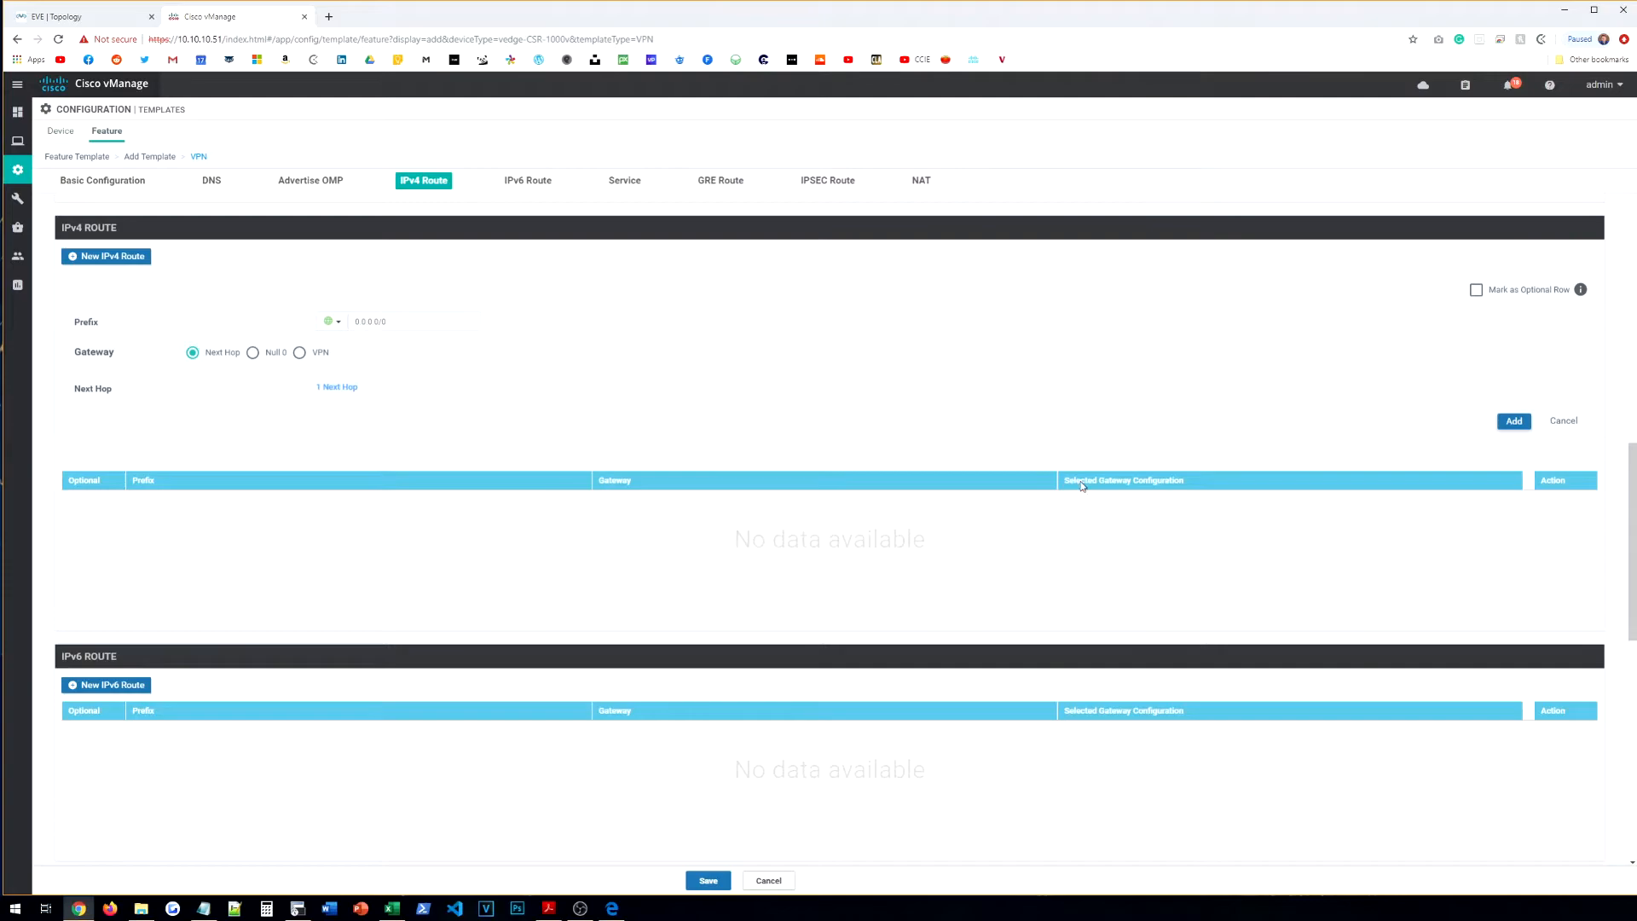
pyautogui.click(1514, 421)
# Step: Save the CE-VPN-VPN512 feature template
pyautogui.scroll(-5, 604, 422)
pyautogui.scroll(-2, 328, 435)
pyautogui.click(709, 880)
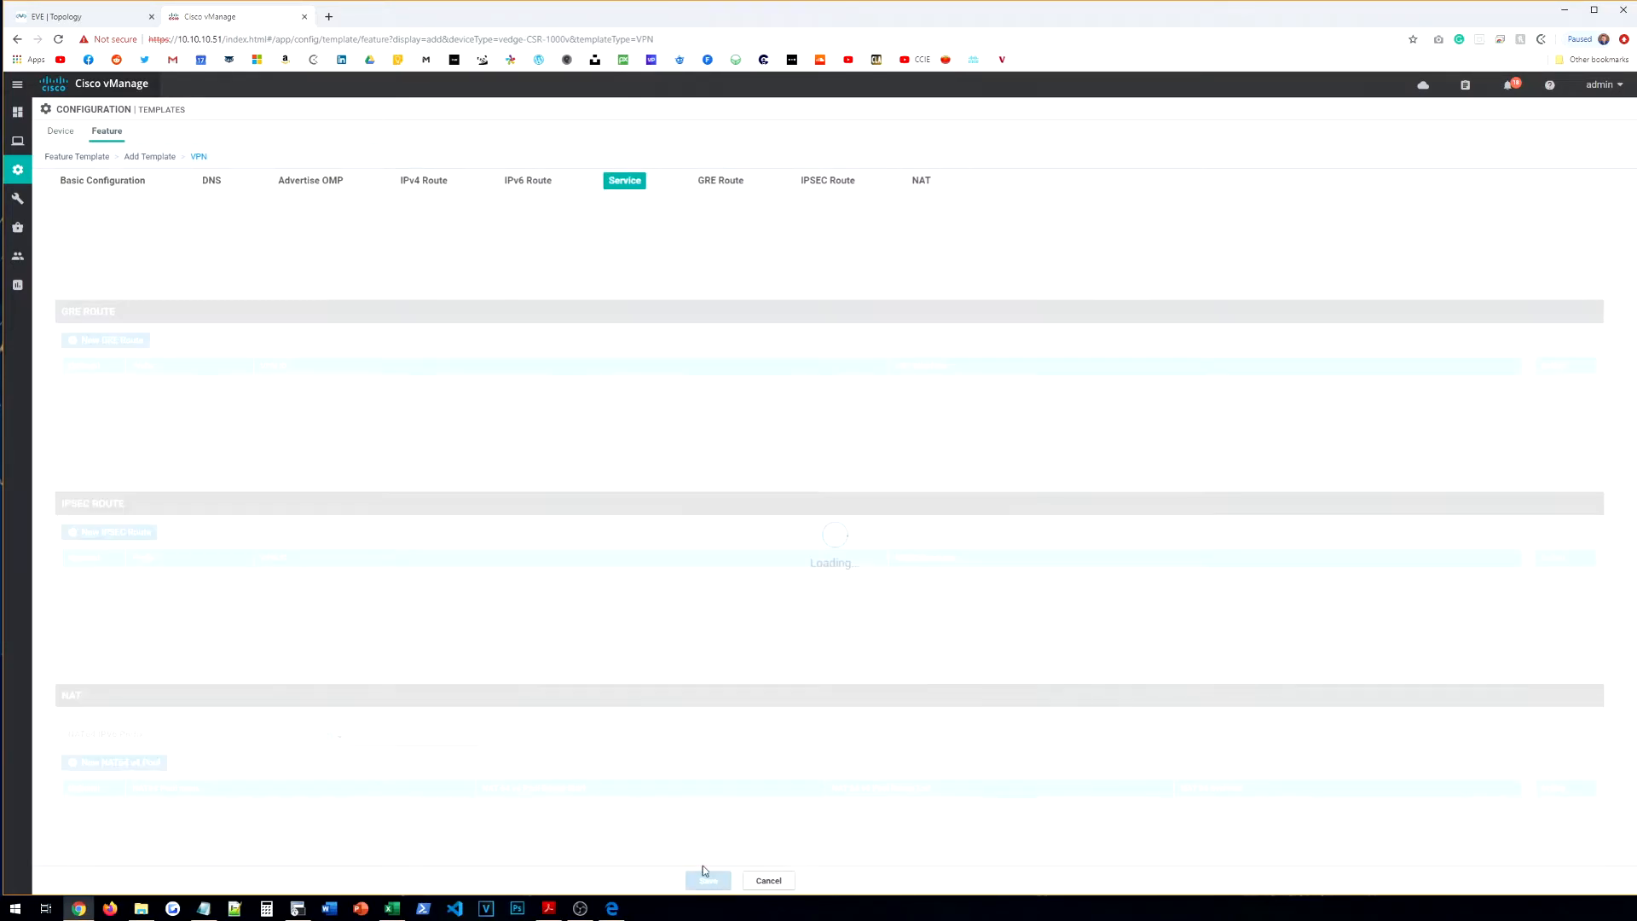
pyautogui.click(104, 169)
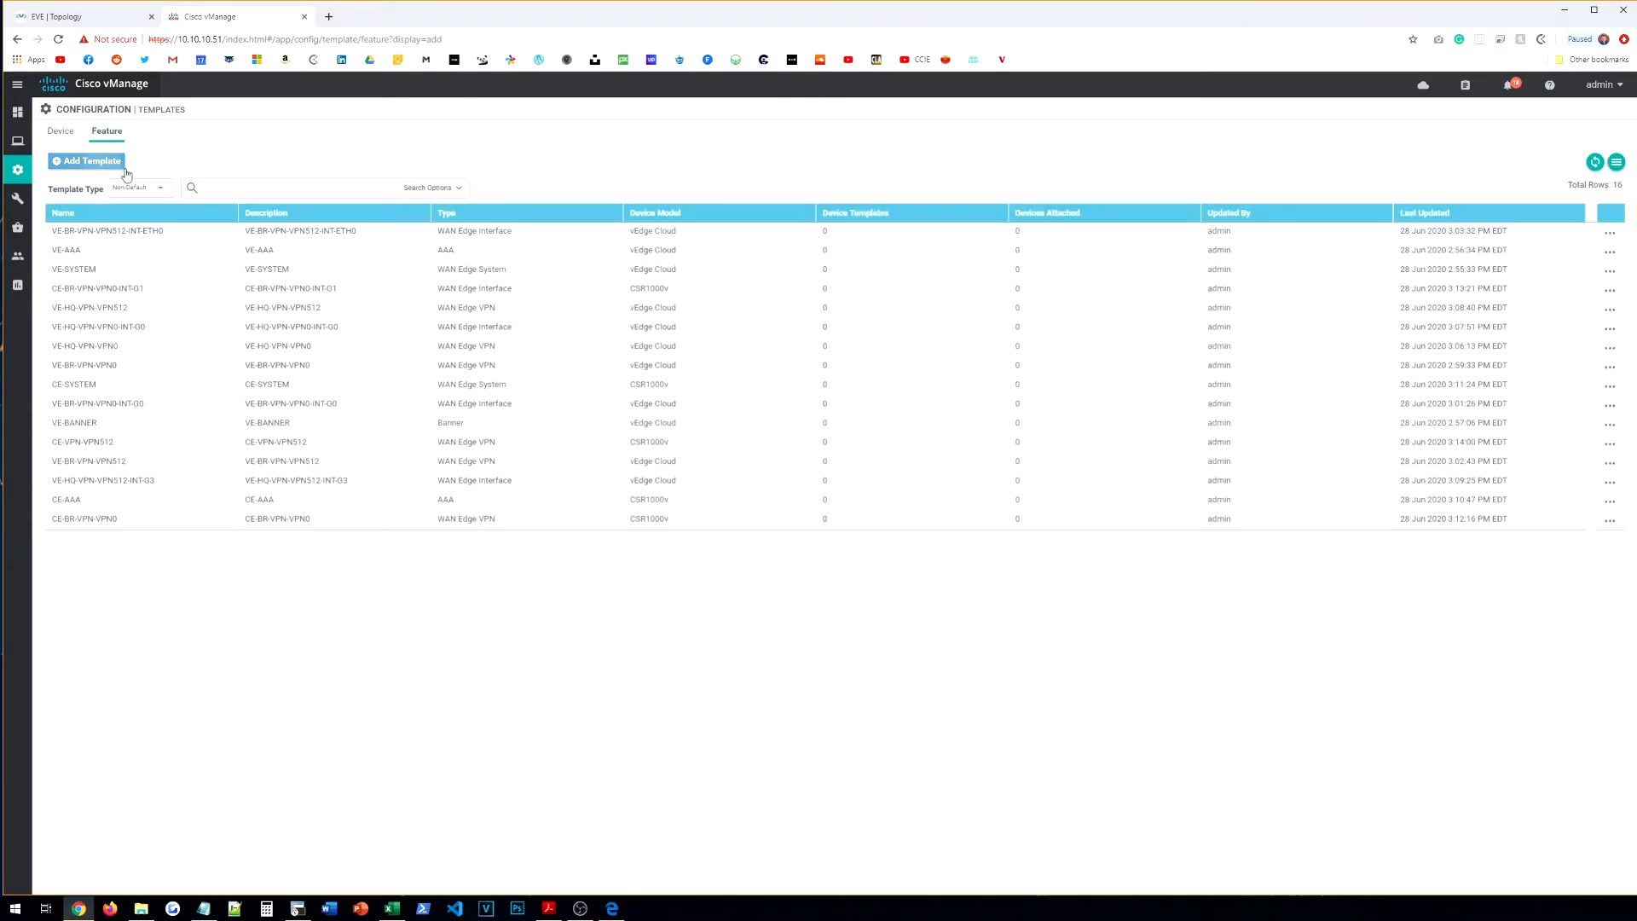
# Step: Start a CSR1000v VPN Interface Ethernet template named CE-BR-VPN-VPN512-INT-G5, pasting the name as description
pyautogui.click(135, 216)
pyautogui.write('CSR')
pyautogui.click(154, 249)
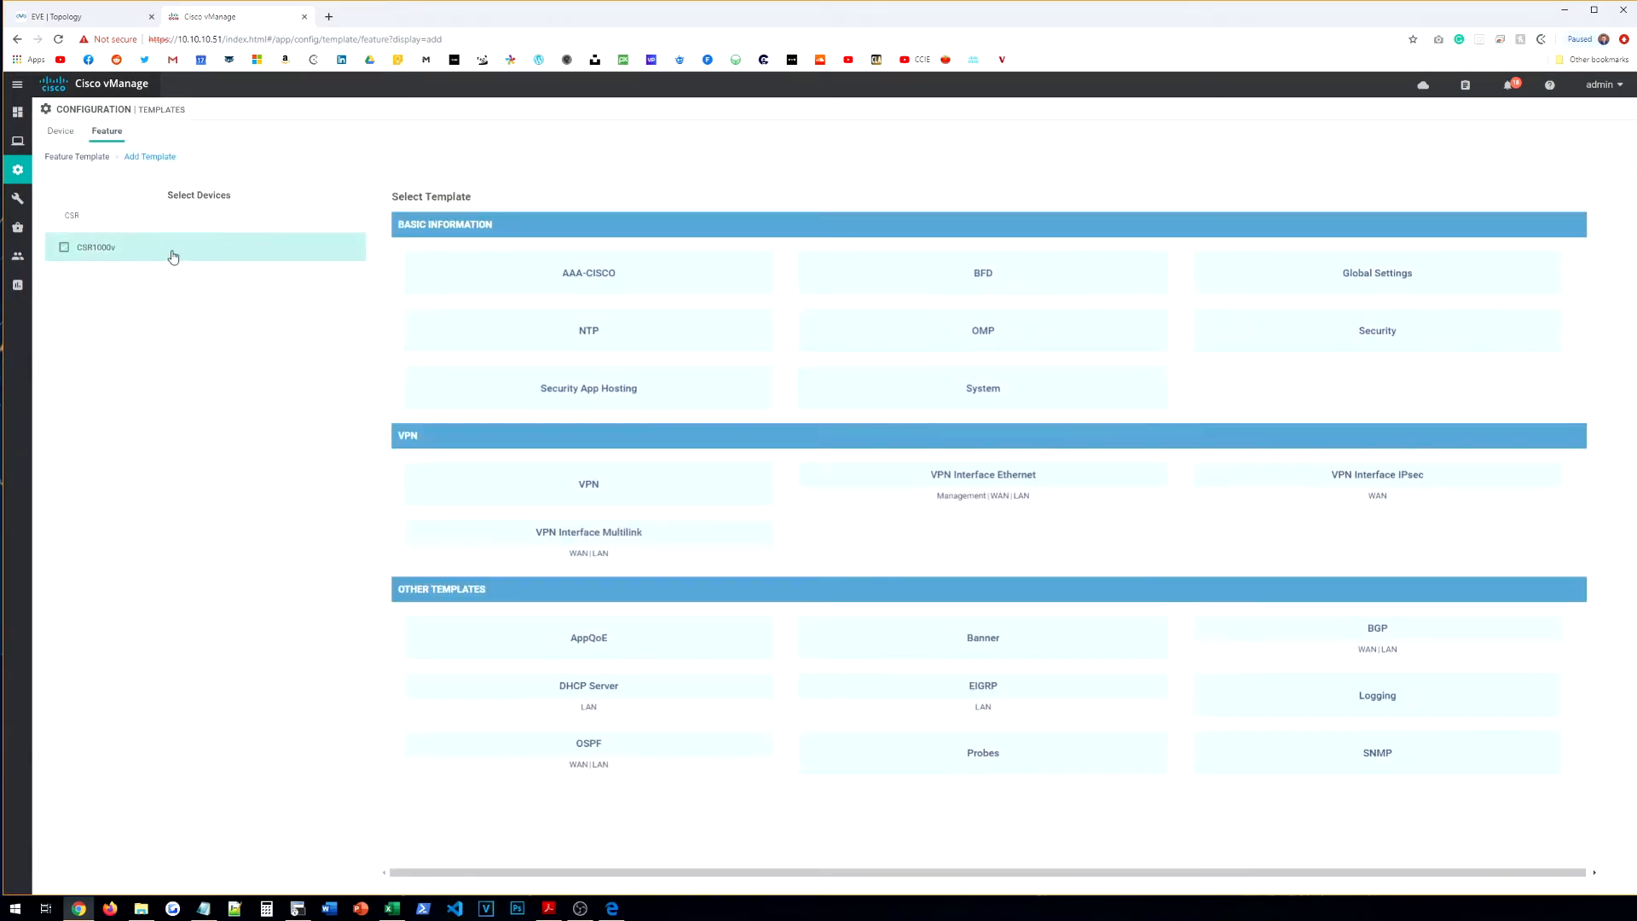
pyautogui.click(1043, 483)
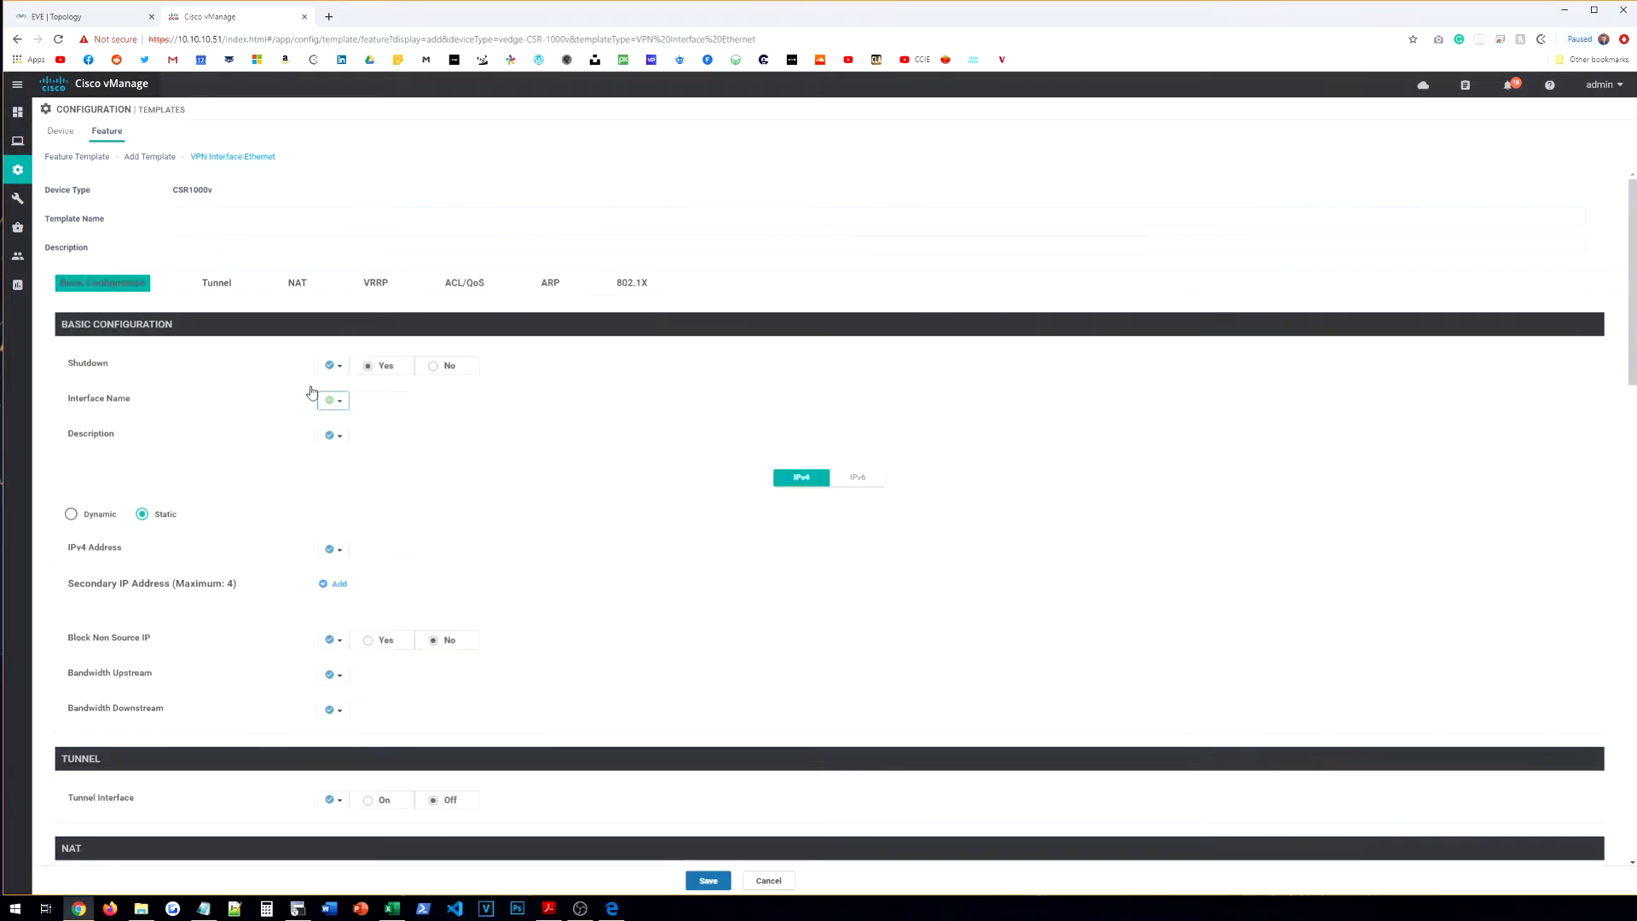
pyautogui.click(251, 213)
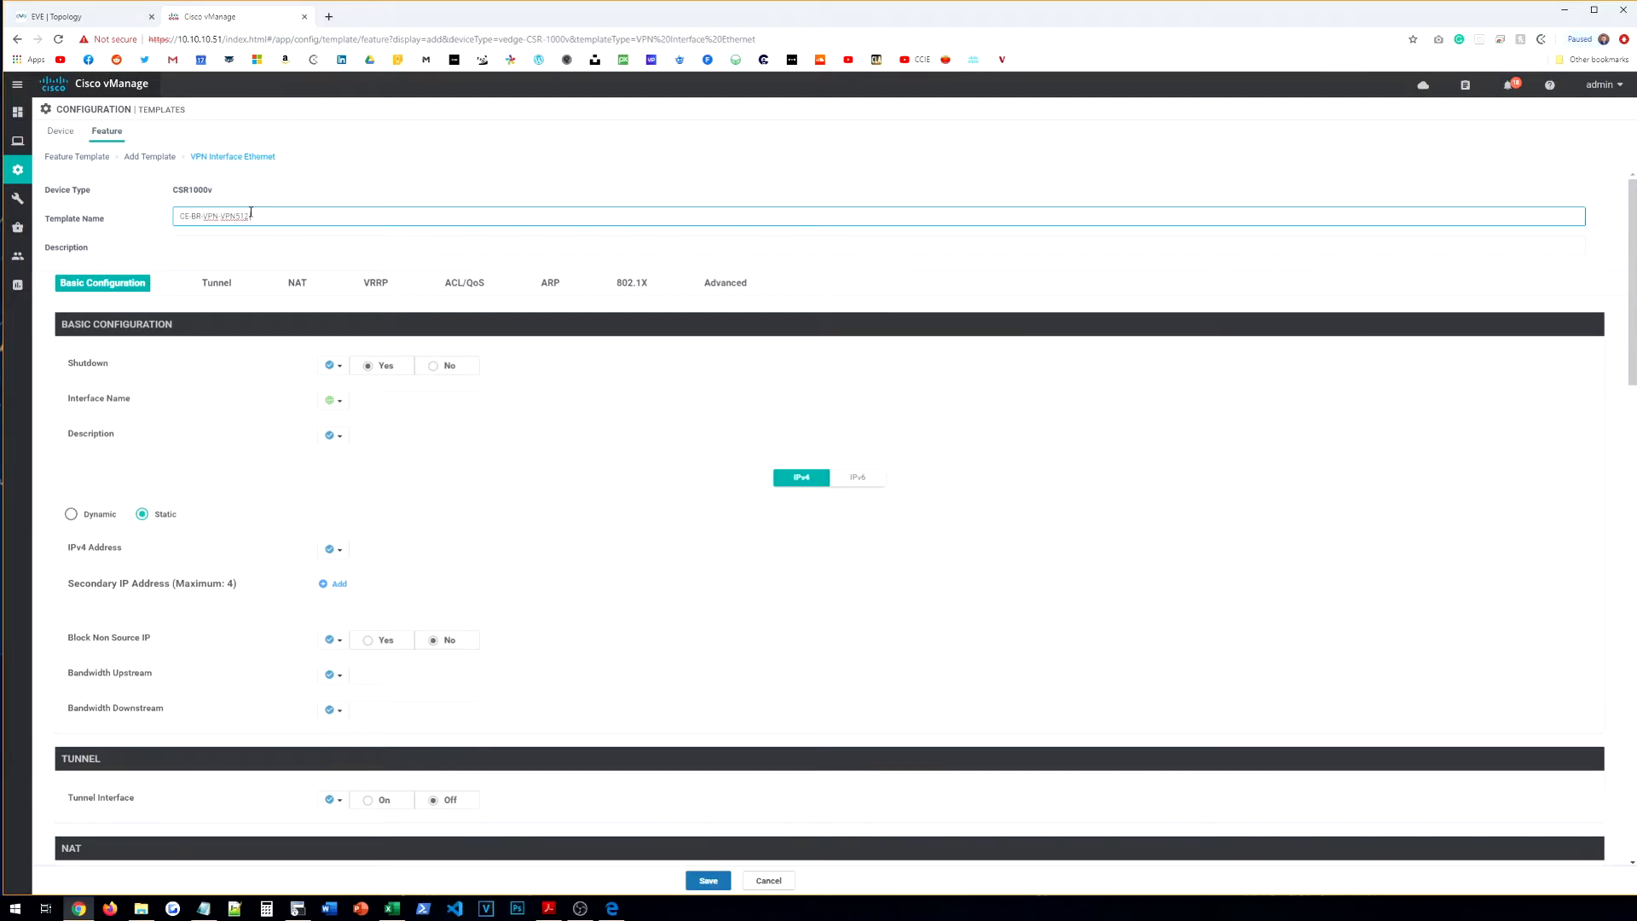
pyautogui.click(100, 18)
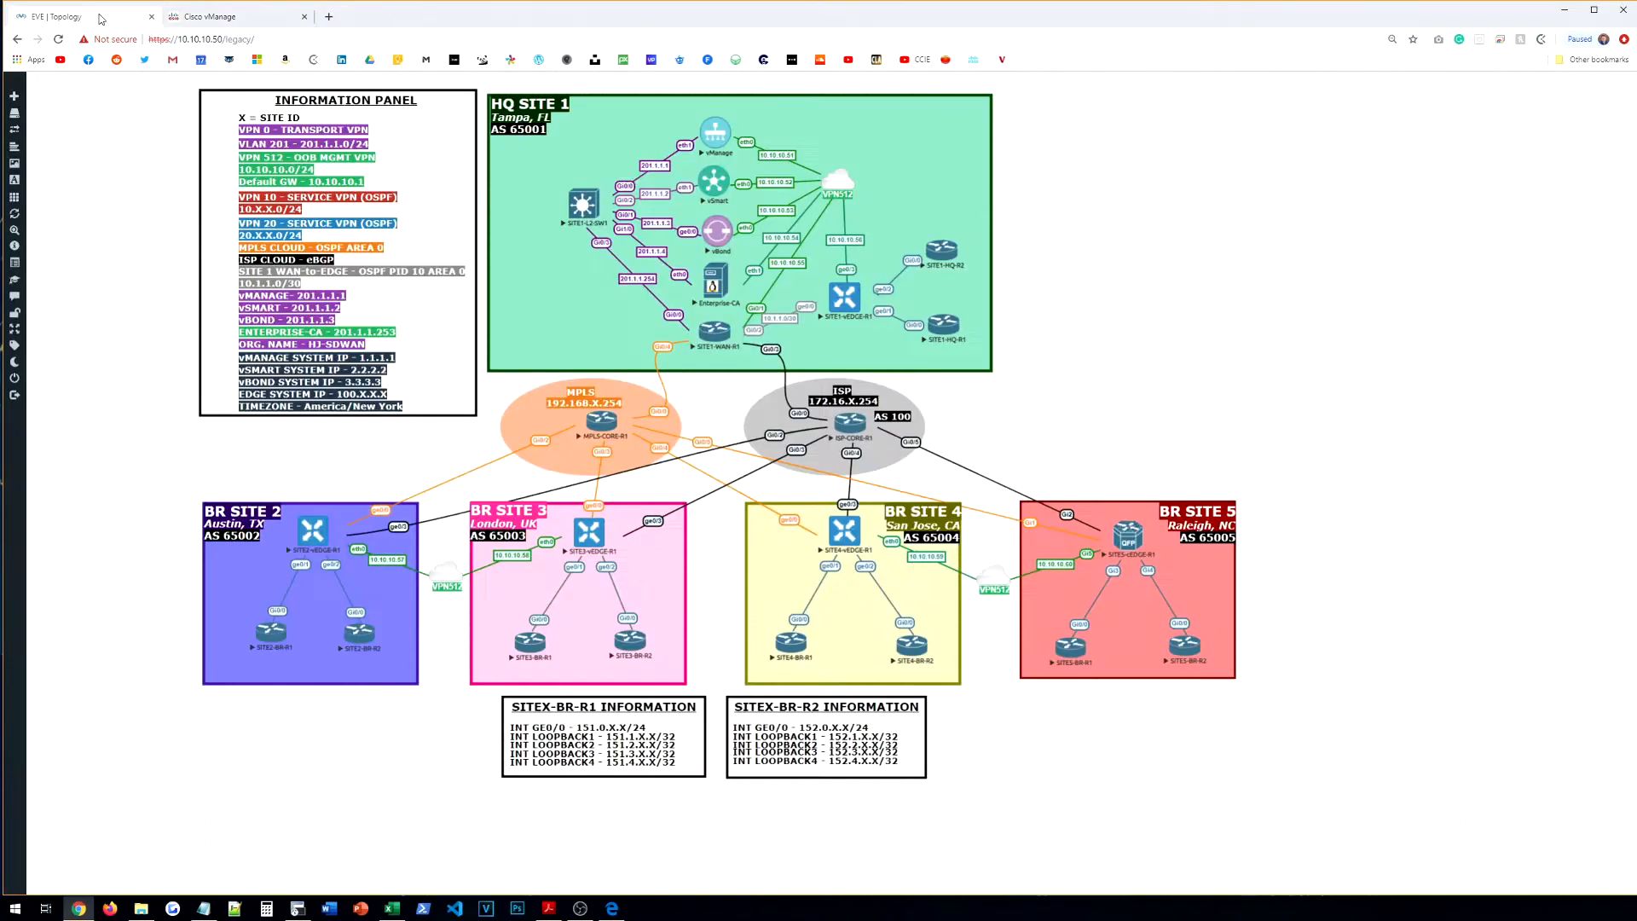
pyautogui.click(211, 17)
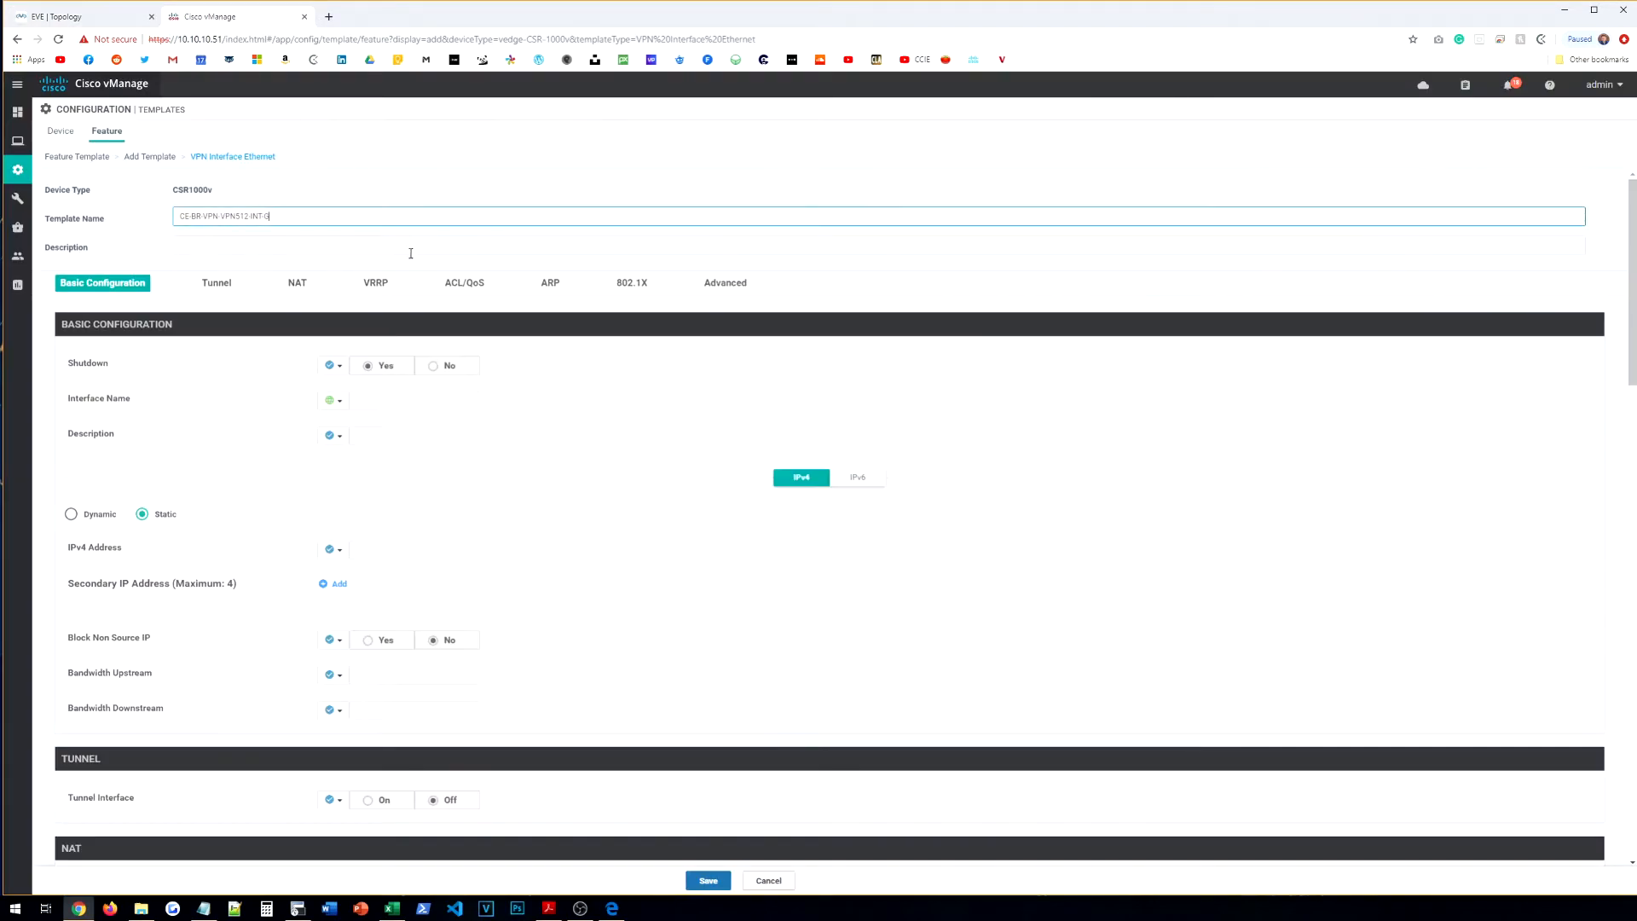
pyautogui.click(334, 246)
pyautogui.write('CE-BR-VPN-VPN512-INT-G5')
# Step: Set Shutdown to No globally, interface GigabitEthernet5, and global description OOB-MGMT
pyautogui.click(333, 365)
pyautogui.click(347, 386)
pyautogui.click(440, 365)
pyautogui.click(388, 399)
pyautogui.write('ge')
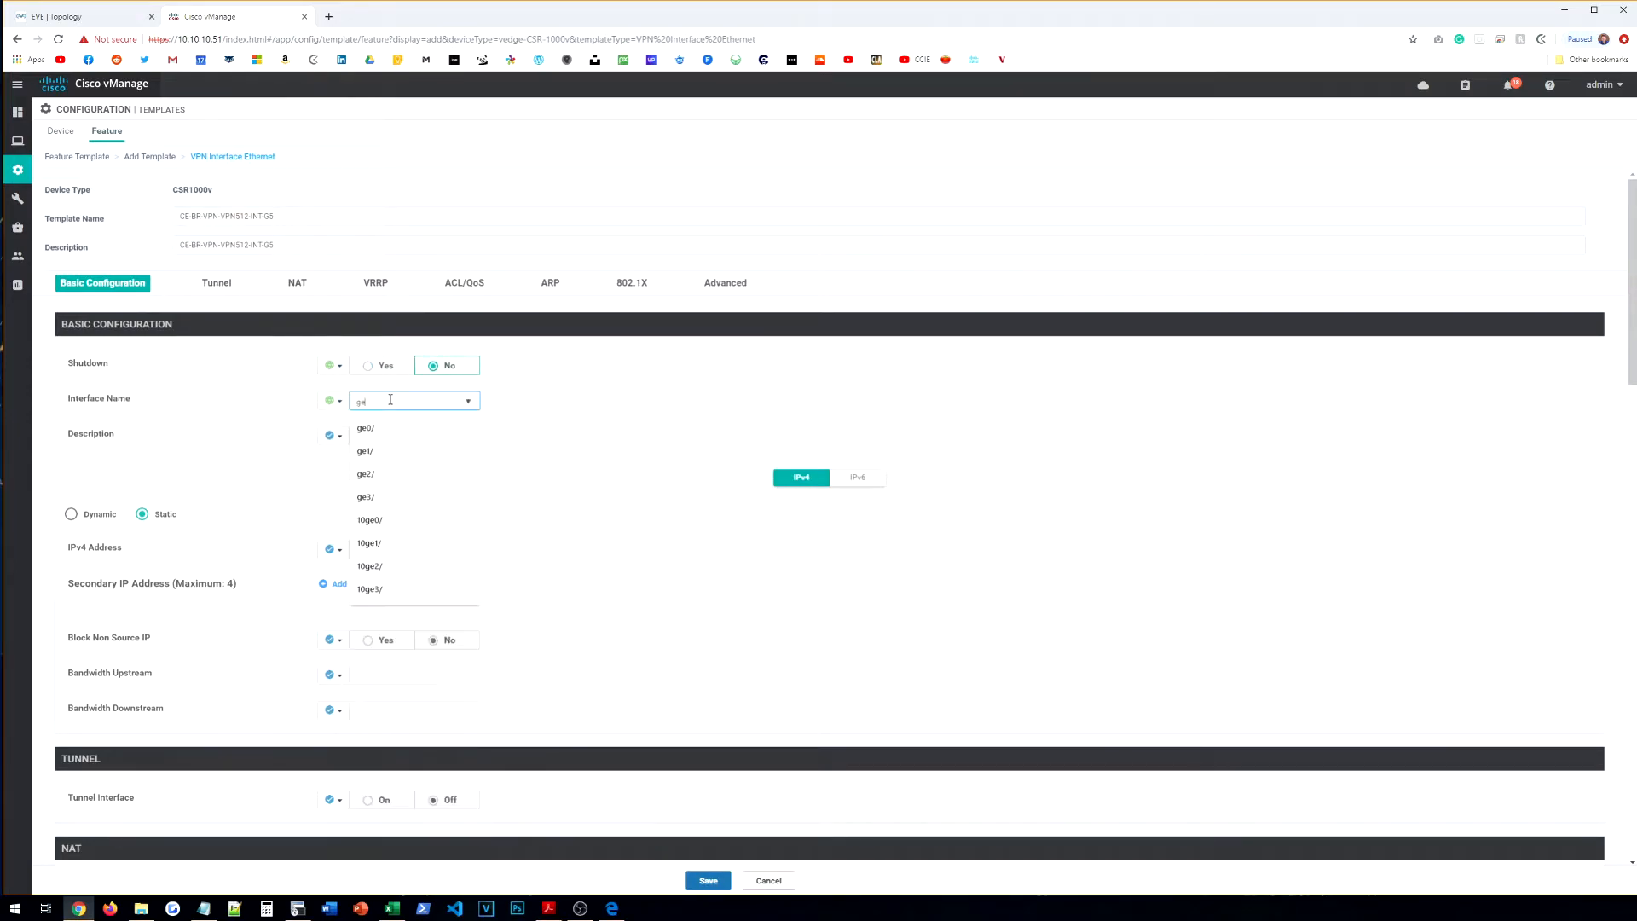
pyautogui.press('BackSpace')
pyautogui.press('BackSpace')
pyautogui.write('GigabitEthernet5')
pyautogui.click(332, 436)
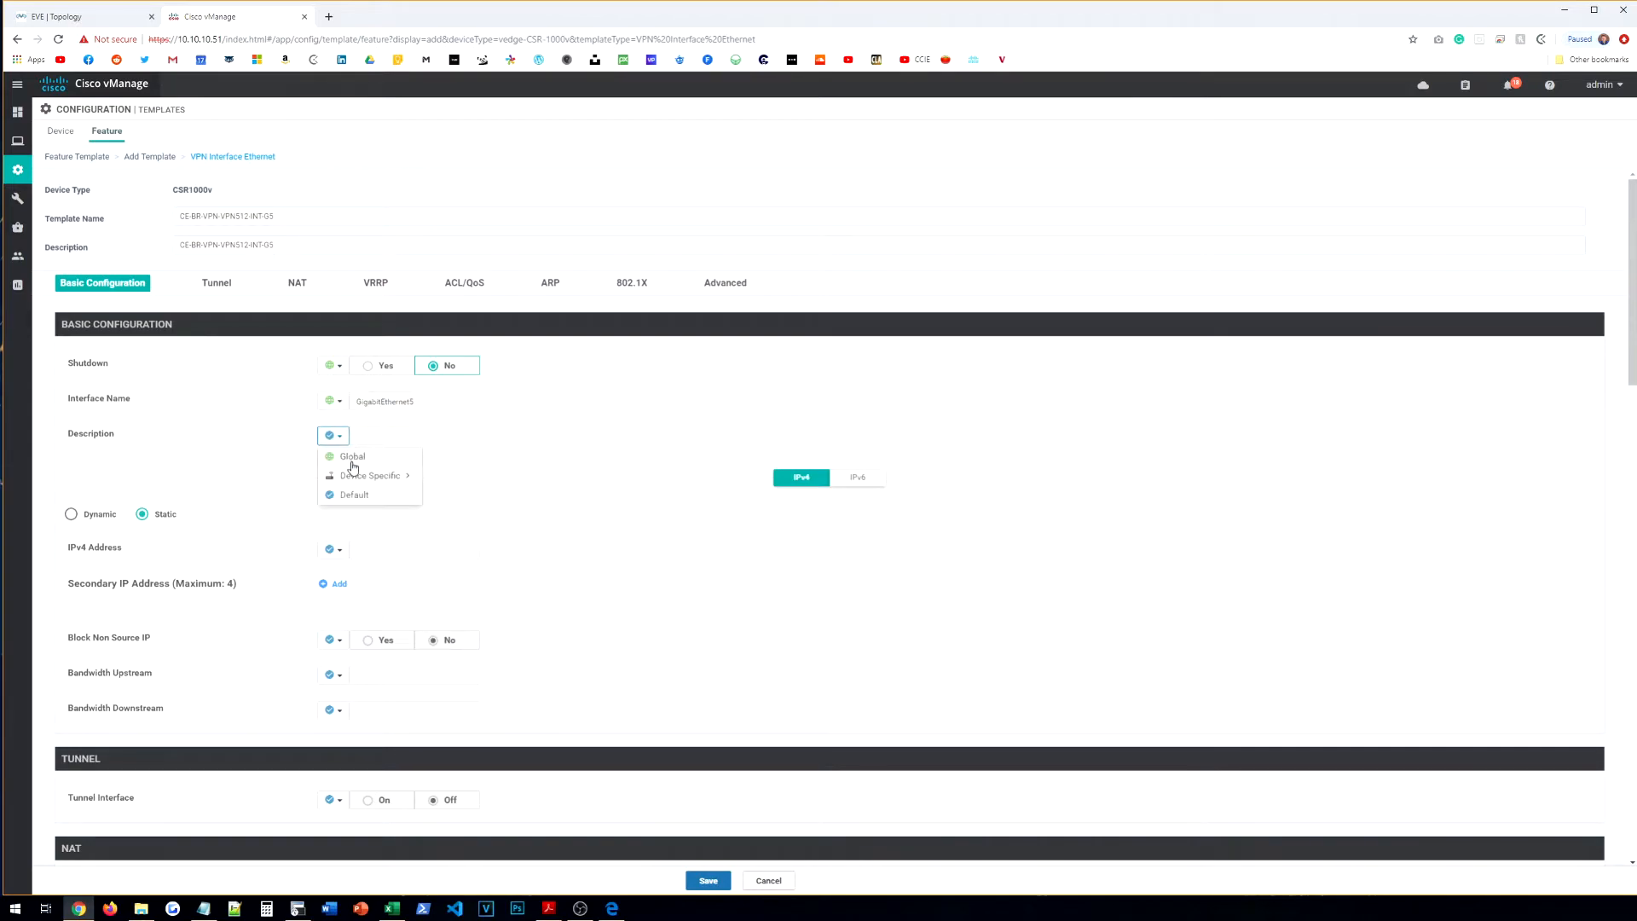
pyautogui.click(345, 452)
pyautogui.click(395, 436)
pyautogui.write('OOB-MGMT')
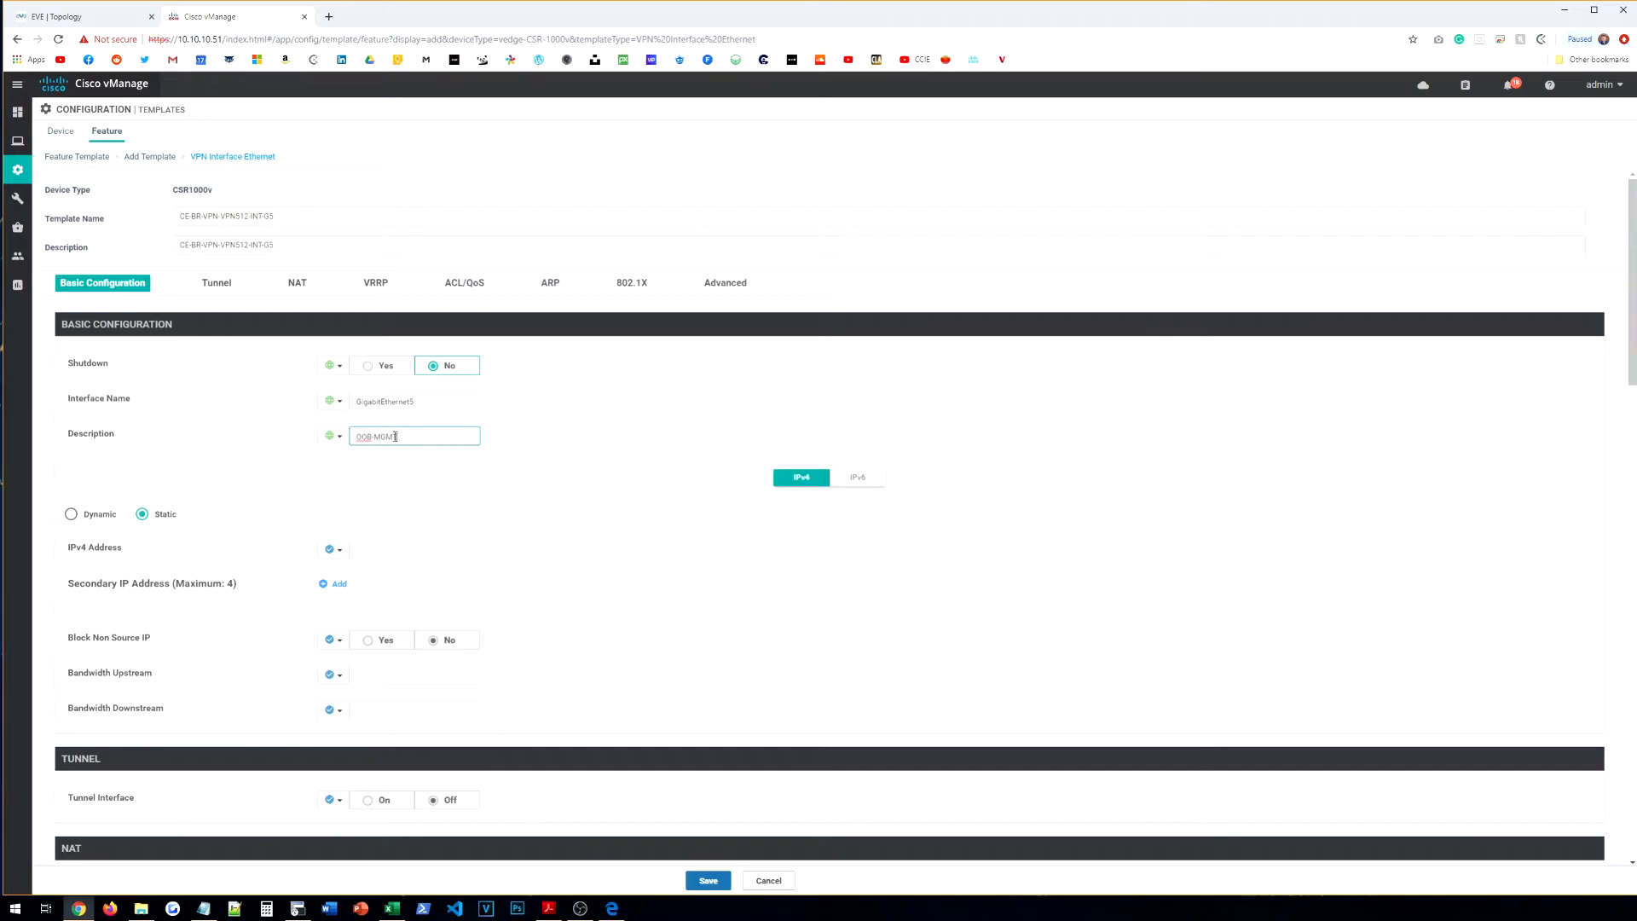
# Step: Make the IPv4 address device specific with the key VONPN512-INT
pyautogui.click(333, 549)
pyautogui.click(350, 583)
pyautogui.click(334, 551)
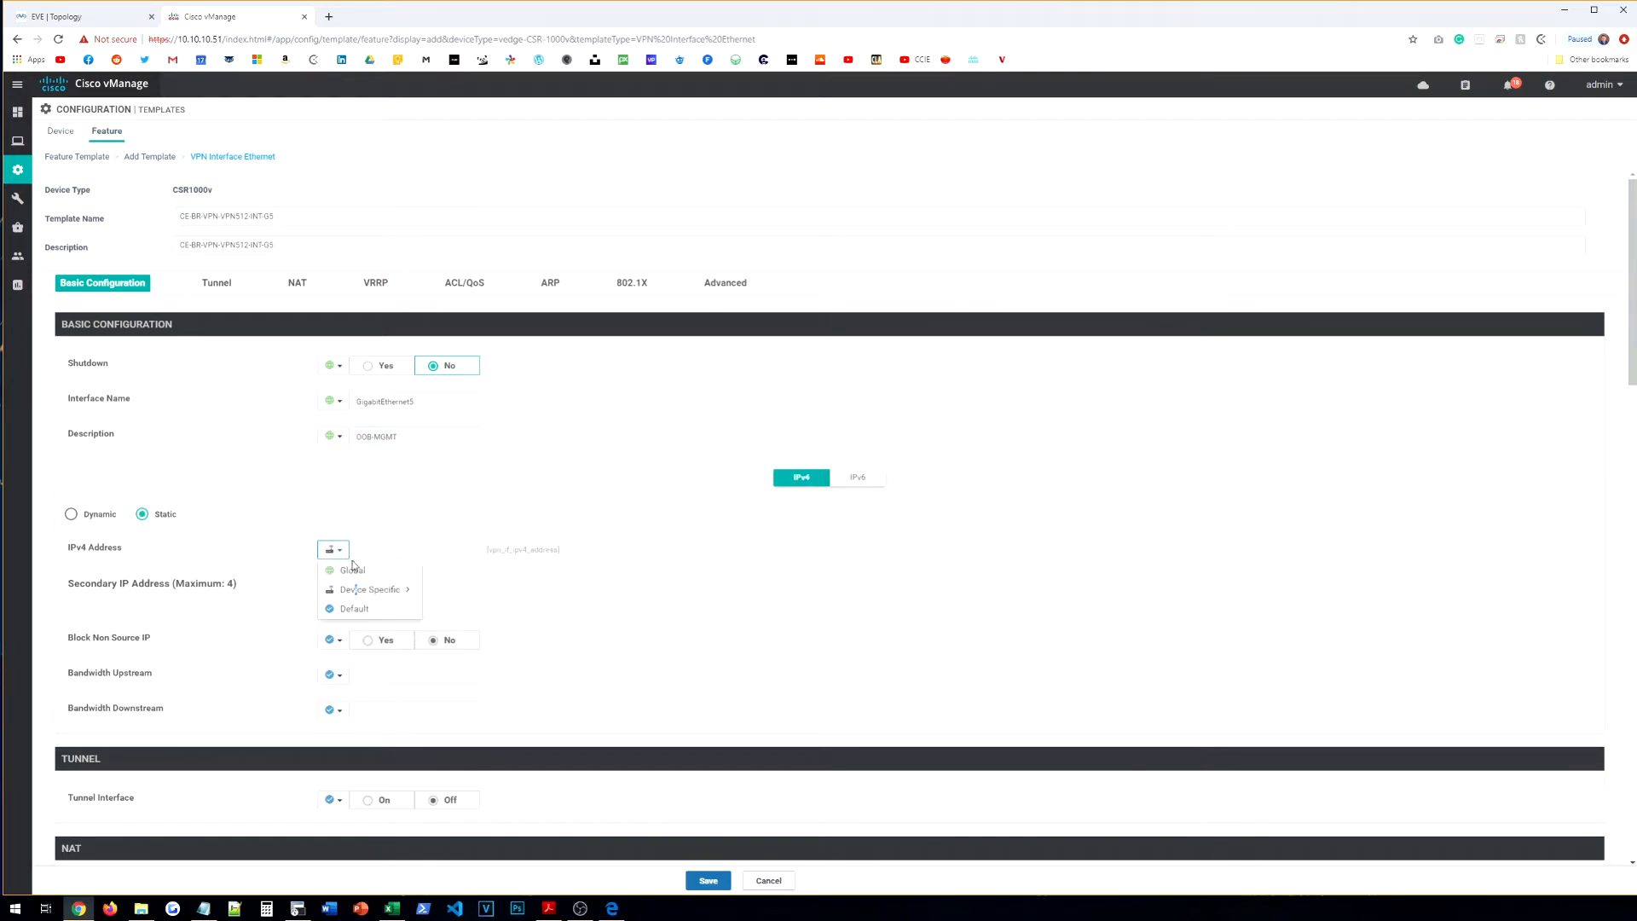
pyautogui.click(338, 553)
pyautogui.moveTo(401, 590)
pyautogui.click(474, 606)
pyautogui.write('VON')
pyautogui.write('PN5')
pyautogui.write('12-INTG5-IPADDR')
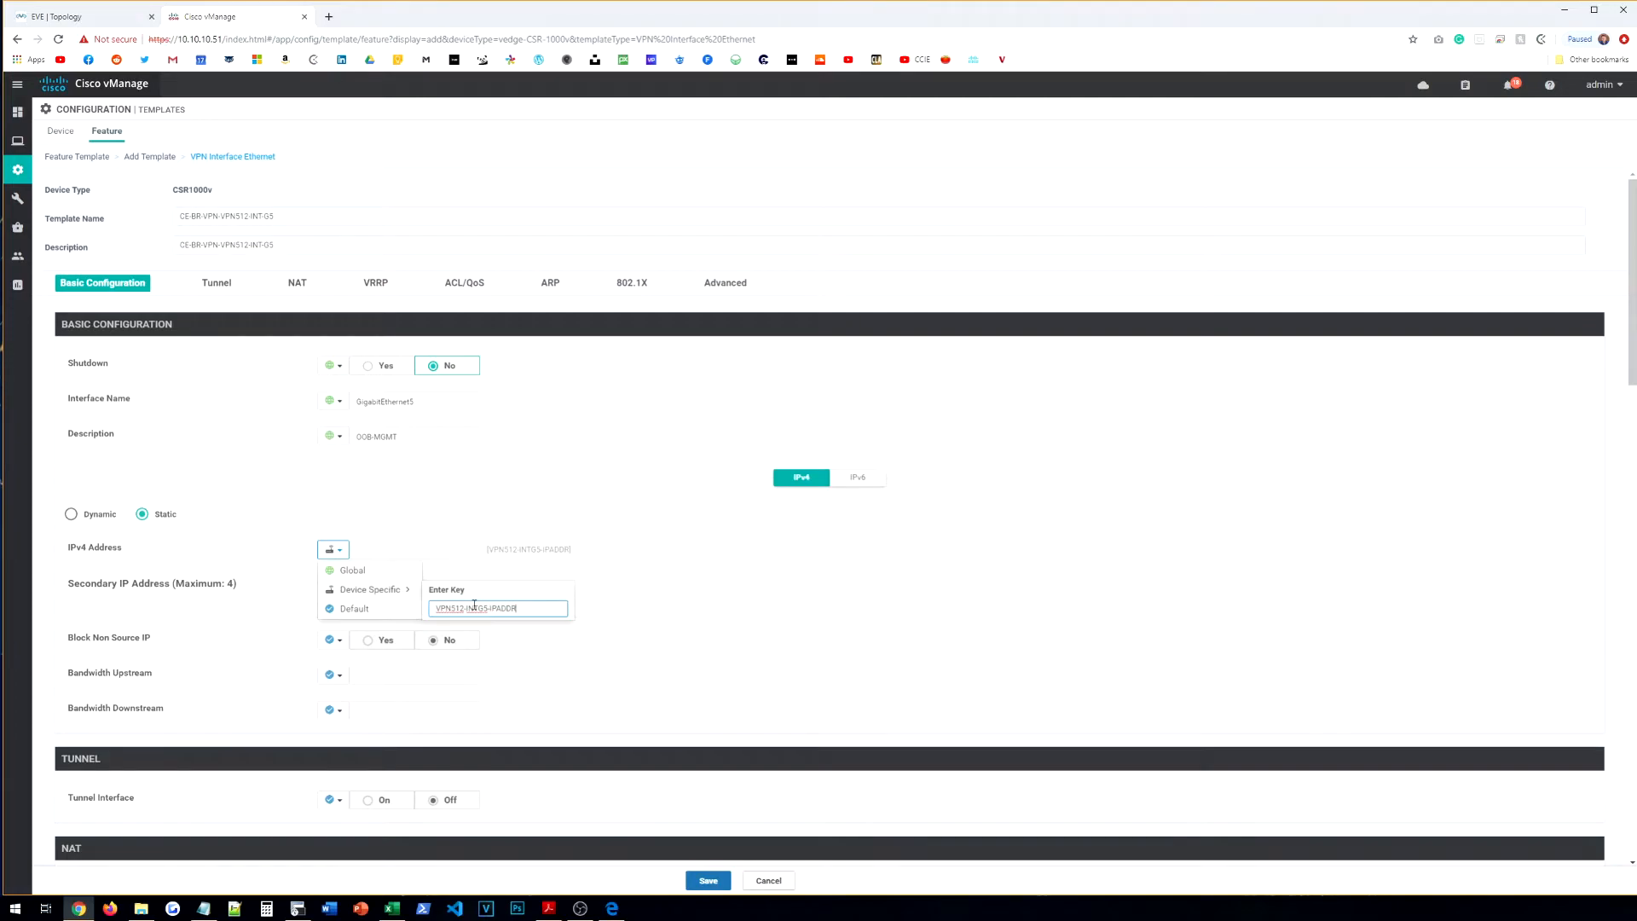
pyautogui.press('Return')
pyautogui.scroll(-3, 468, 546)
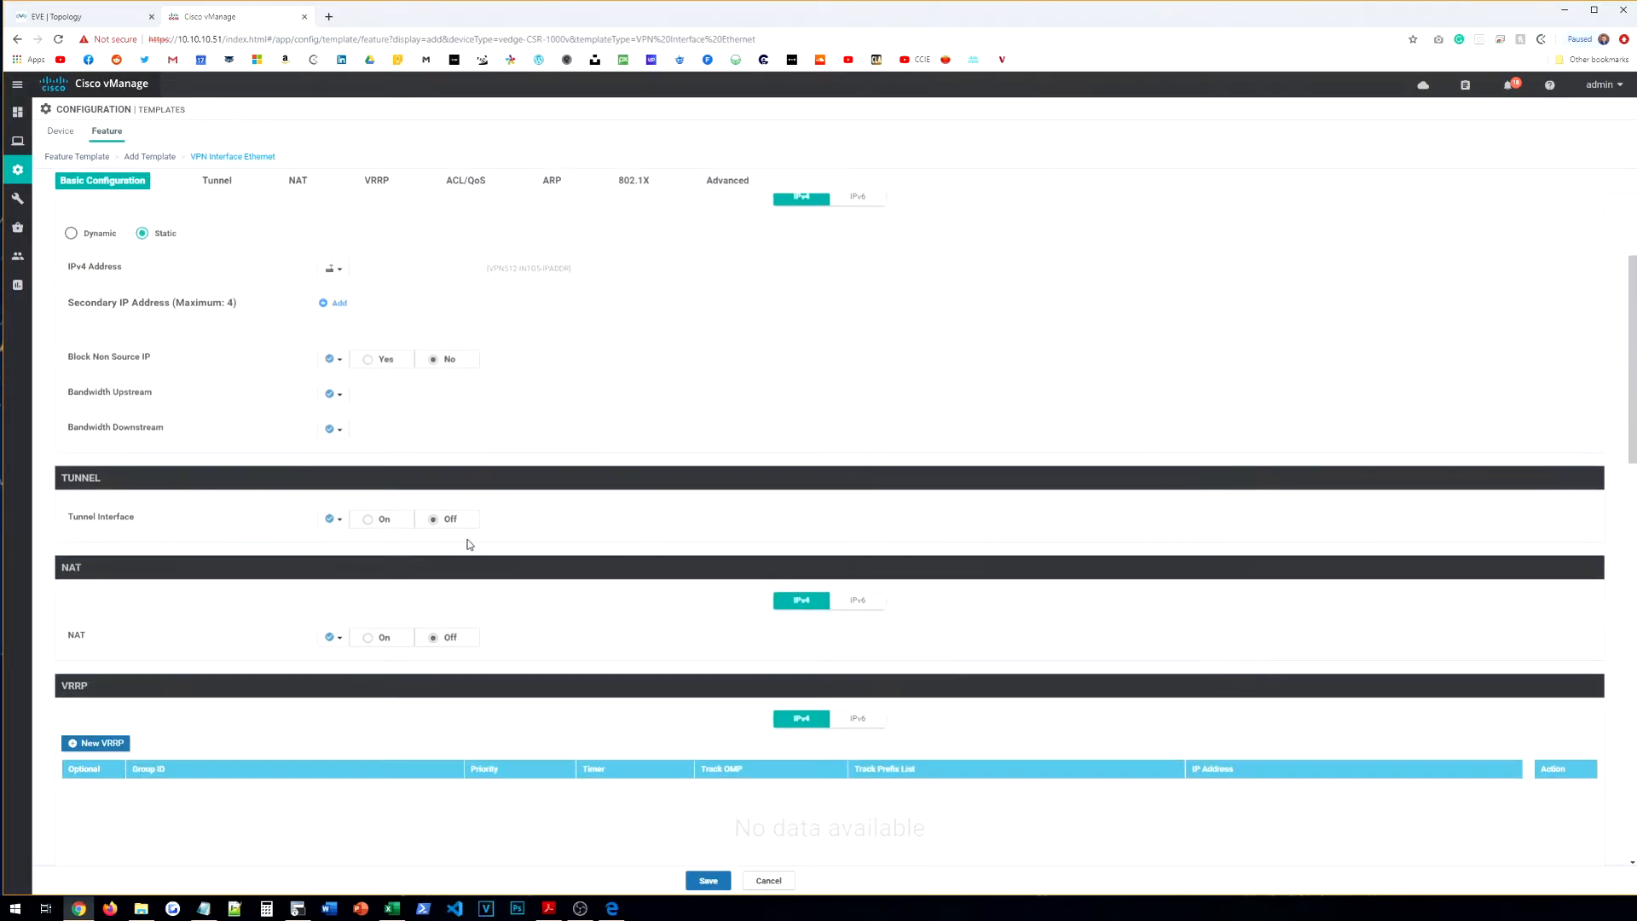
pyautogui.scroll(-1, 468, 537)
pyautogui.scroll(-5, 606, 643)
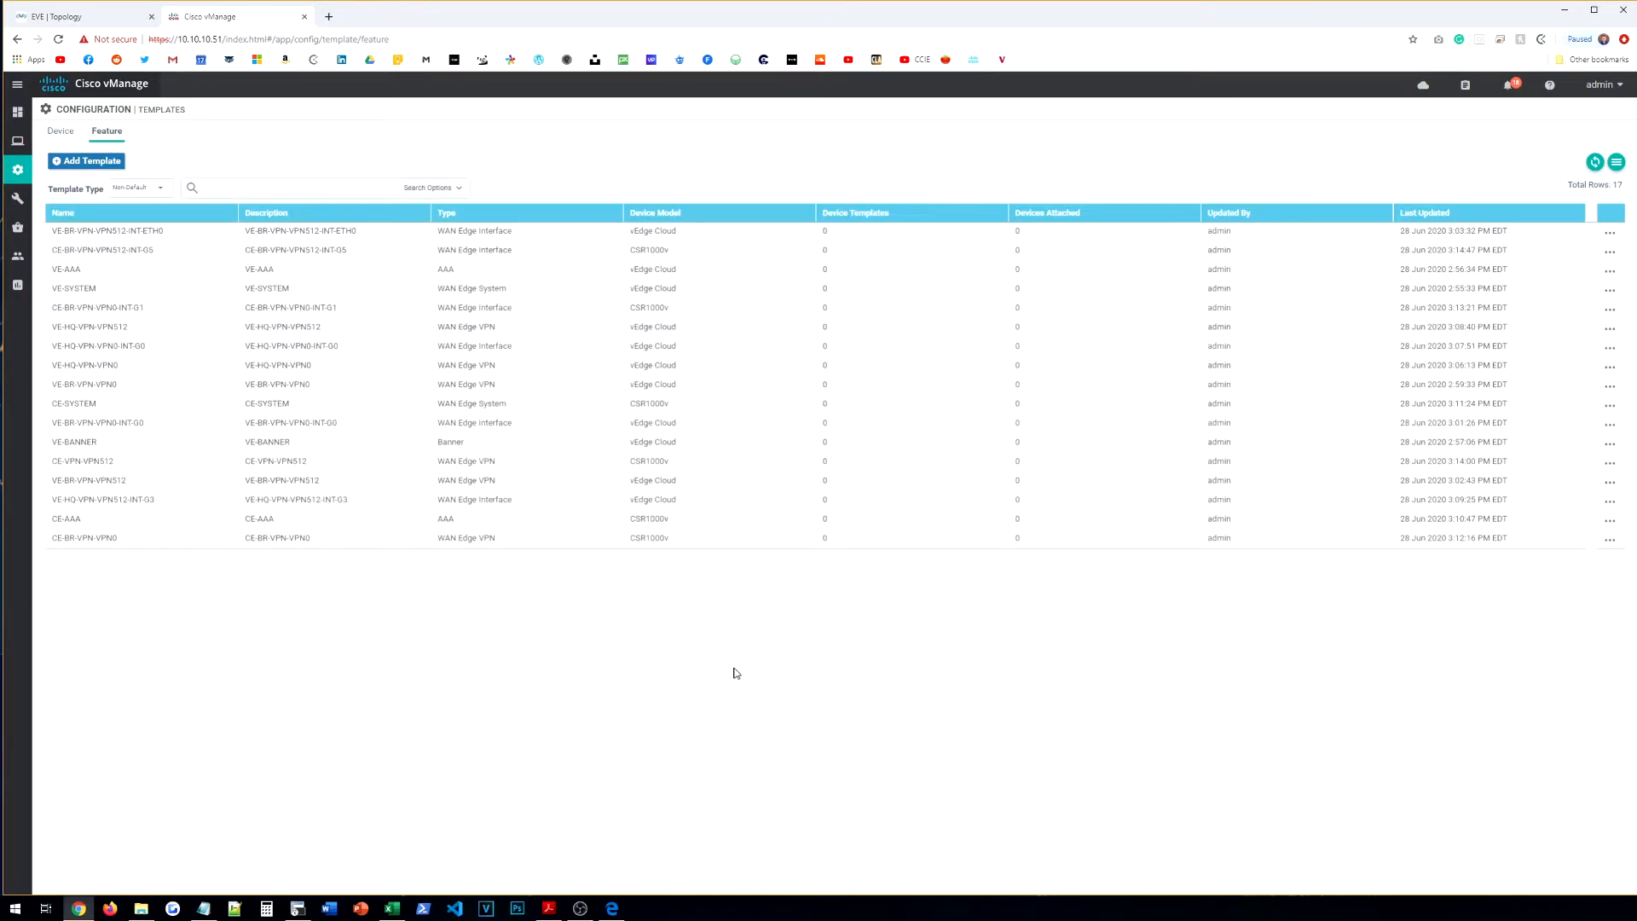
# Step: Sort the feature templates by name, then go to the Device templates list and open Create Template
pyautogui.click(79, 218)
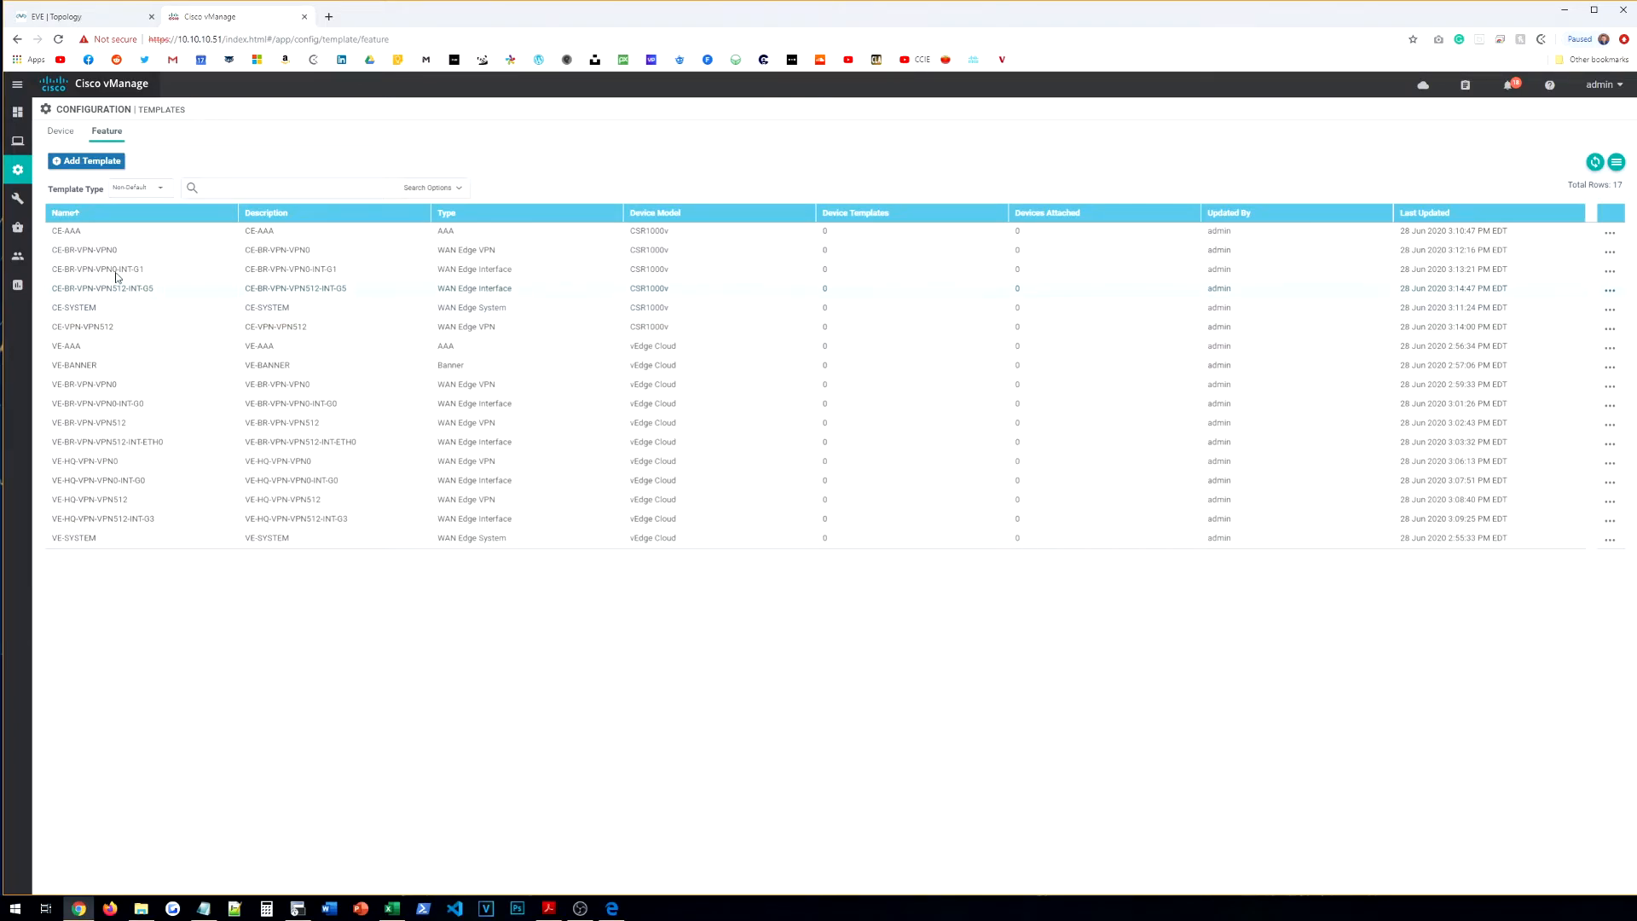
pyautogui.click(74, 142)
pyautogui.click(128, 161)
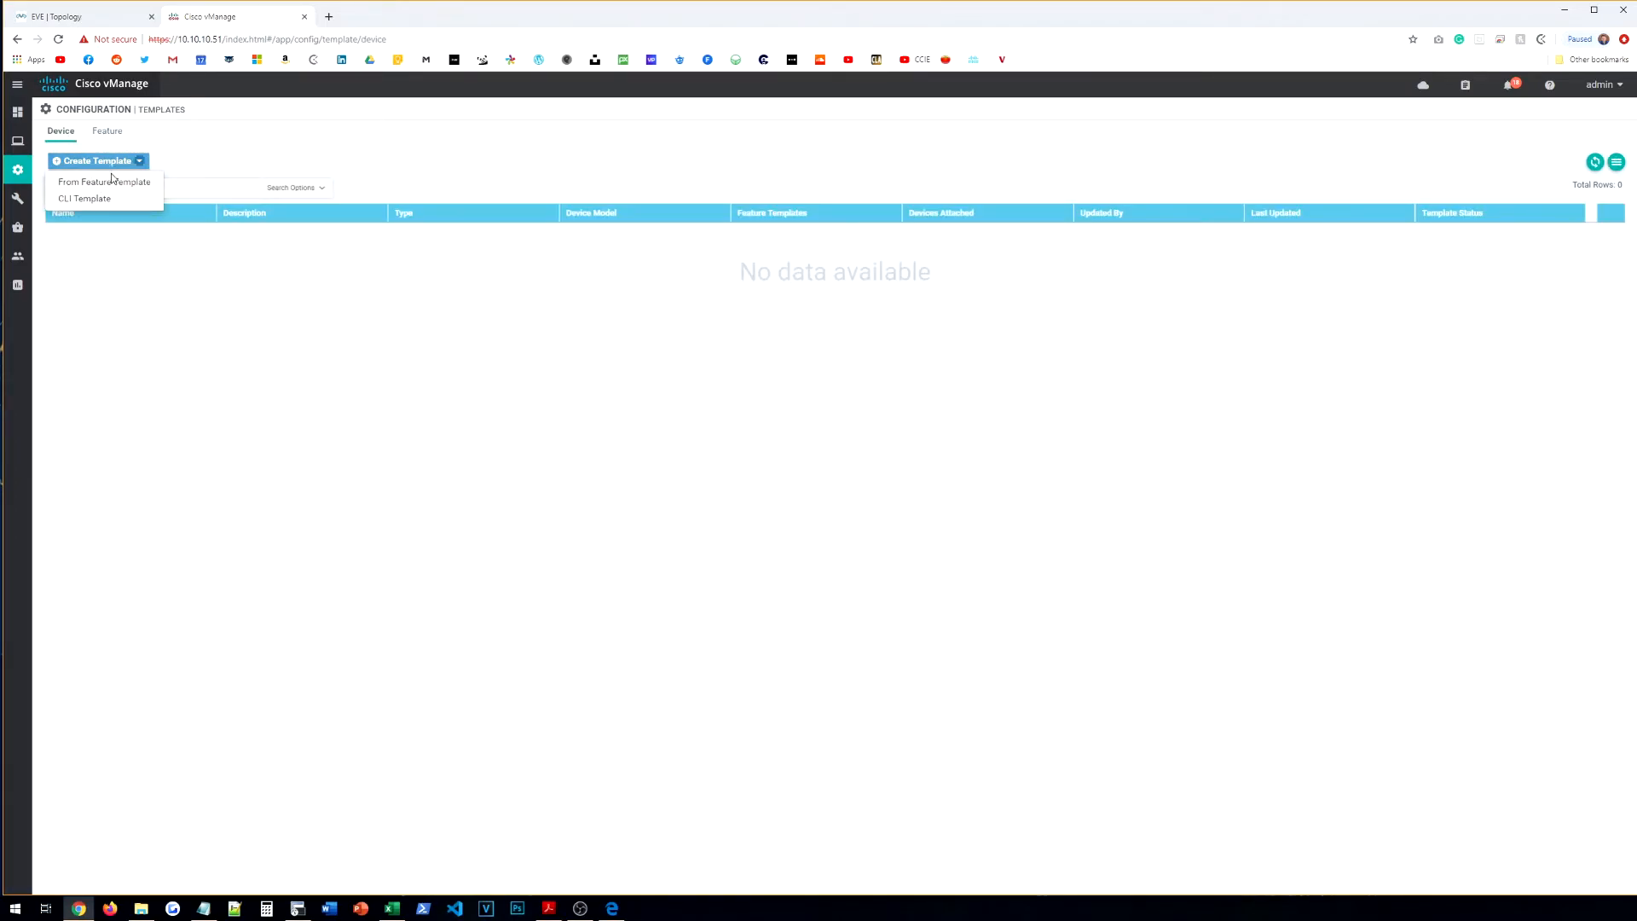
# Step: Create a device template from feature templates with vEdge Cloud as the device model
pyautogui.click(120, 182)
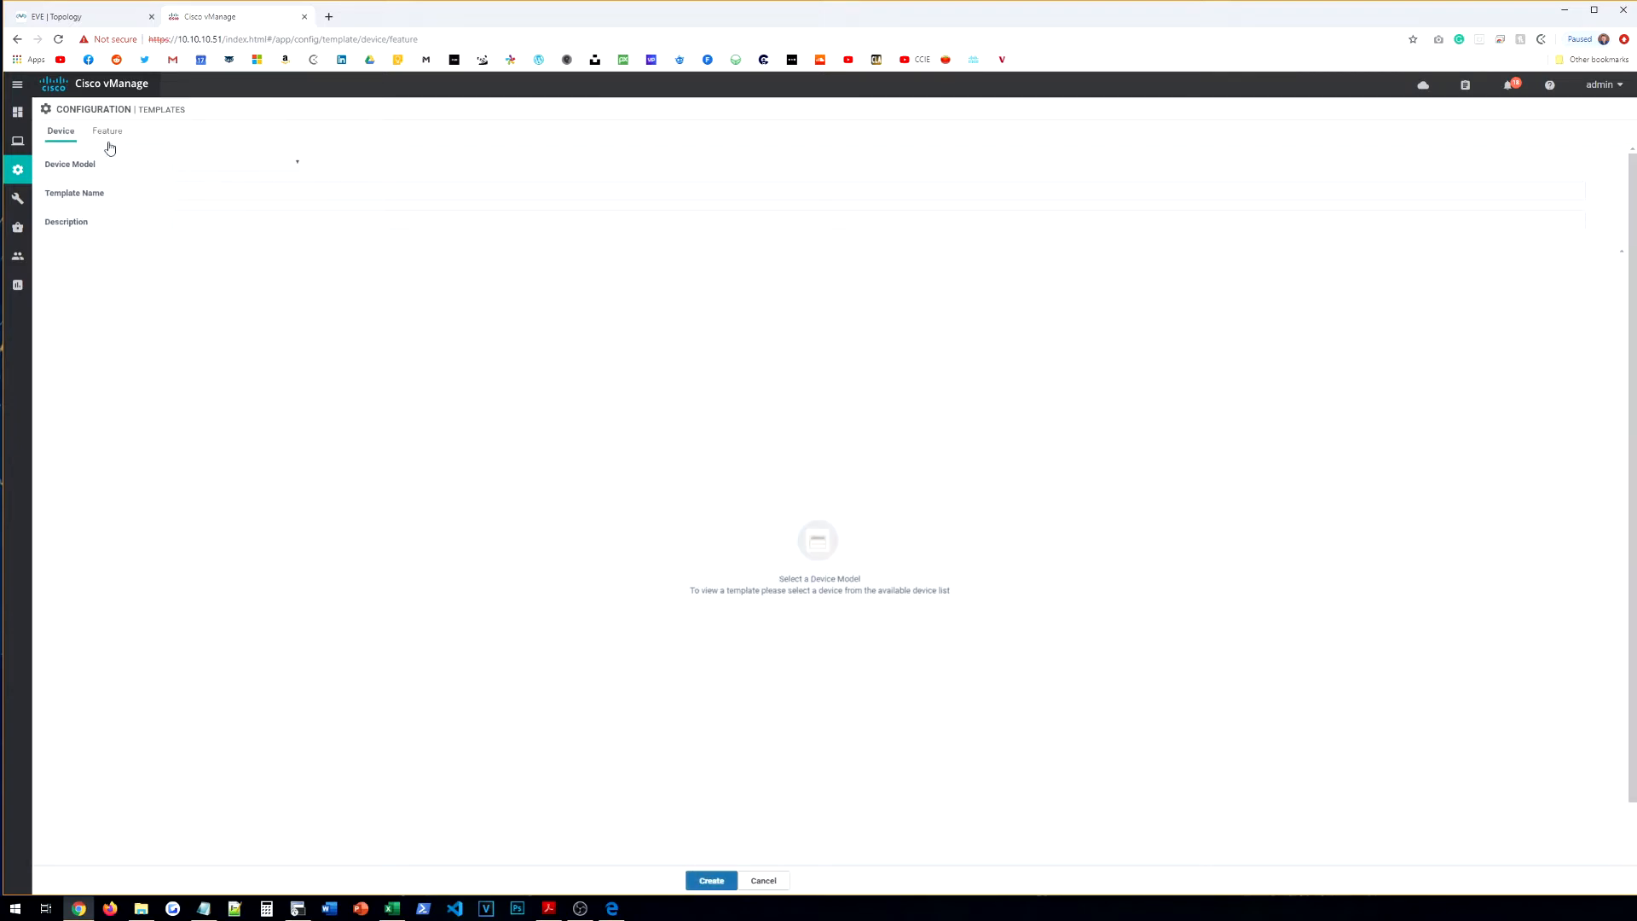
pyautogui.click(245, 168)
pyautogui.click(247, 167)
pyautogui.click(61, 131)
pyautogui.click(95, 161)
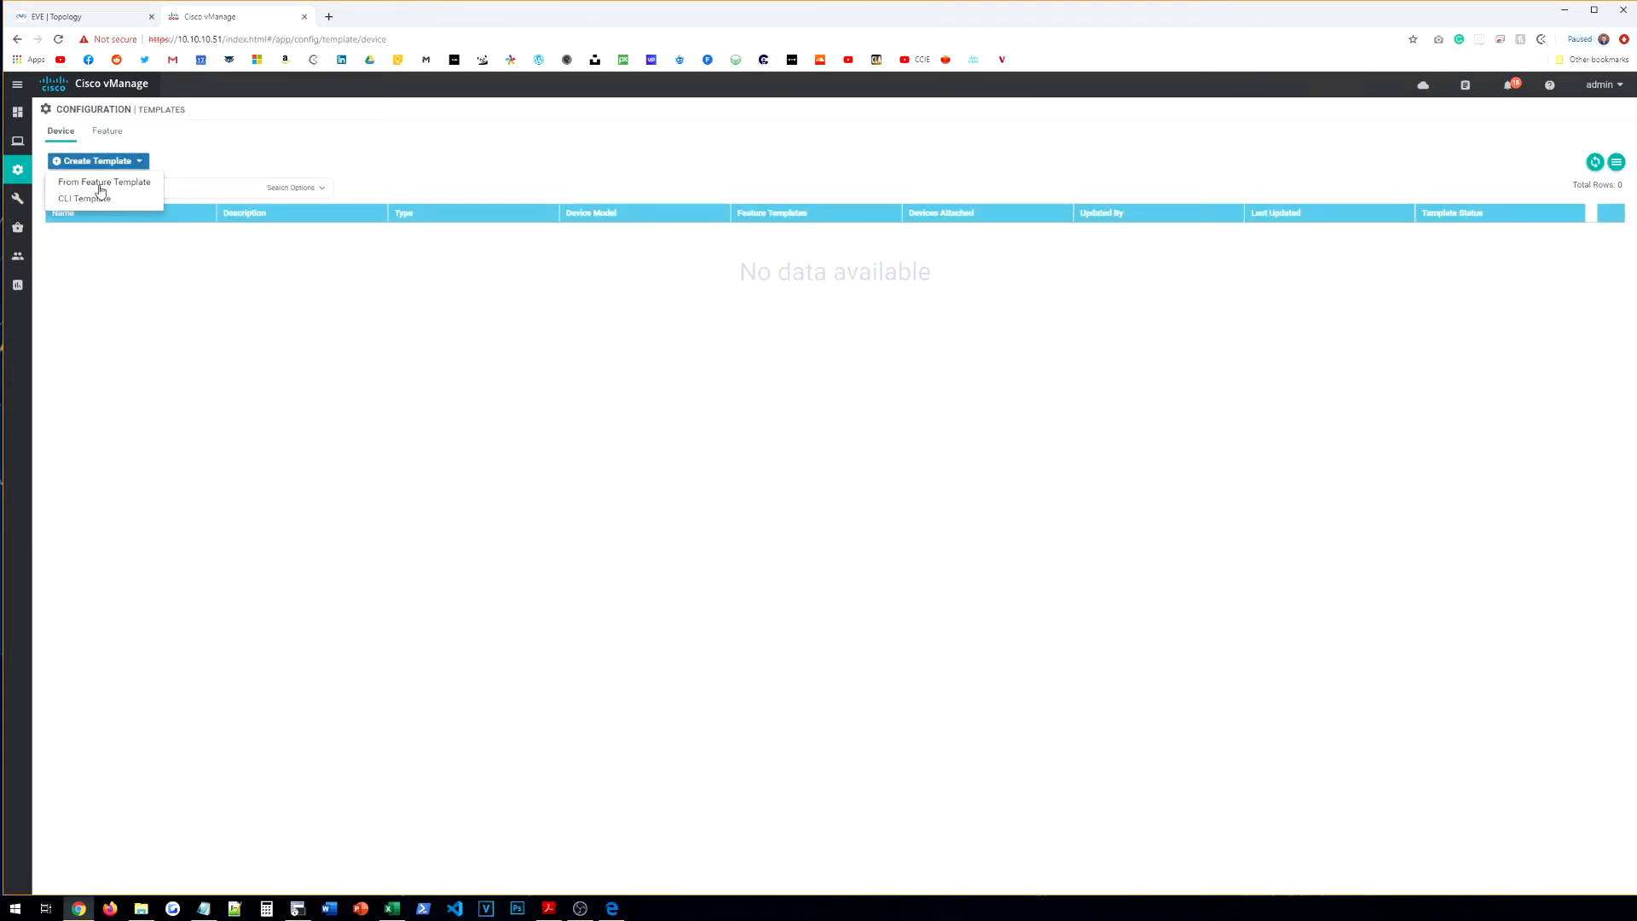
pyautogui.click(101, 184)
pyautogui.click(234, 169)
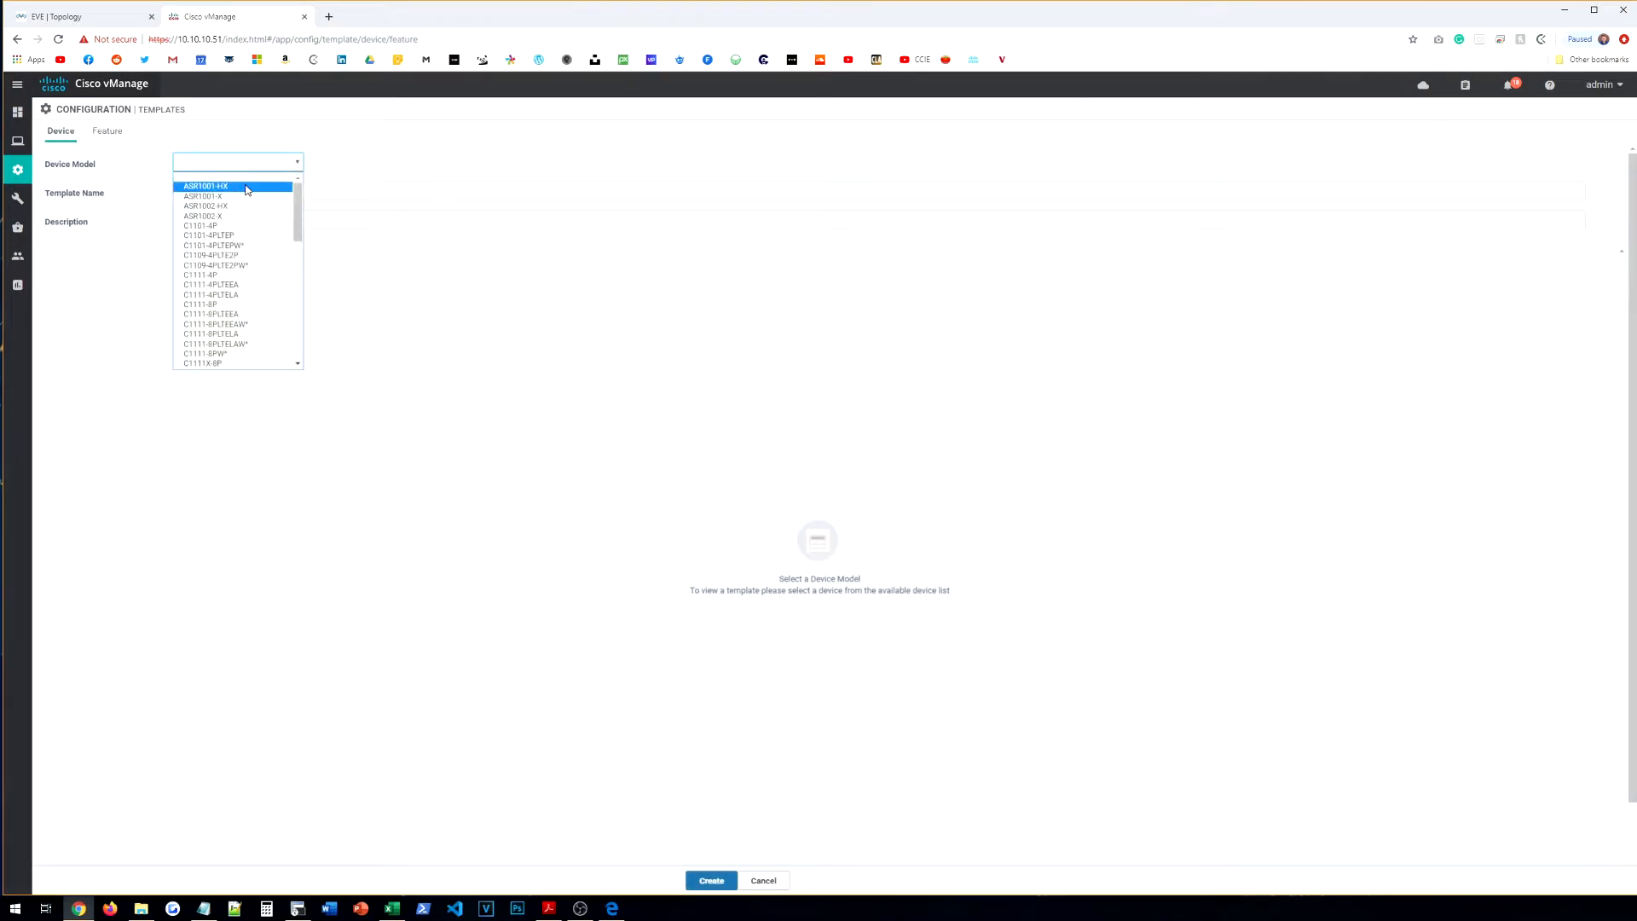
pyautogui.scroll(-10, 246, 189)
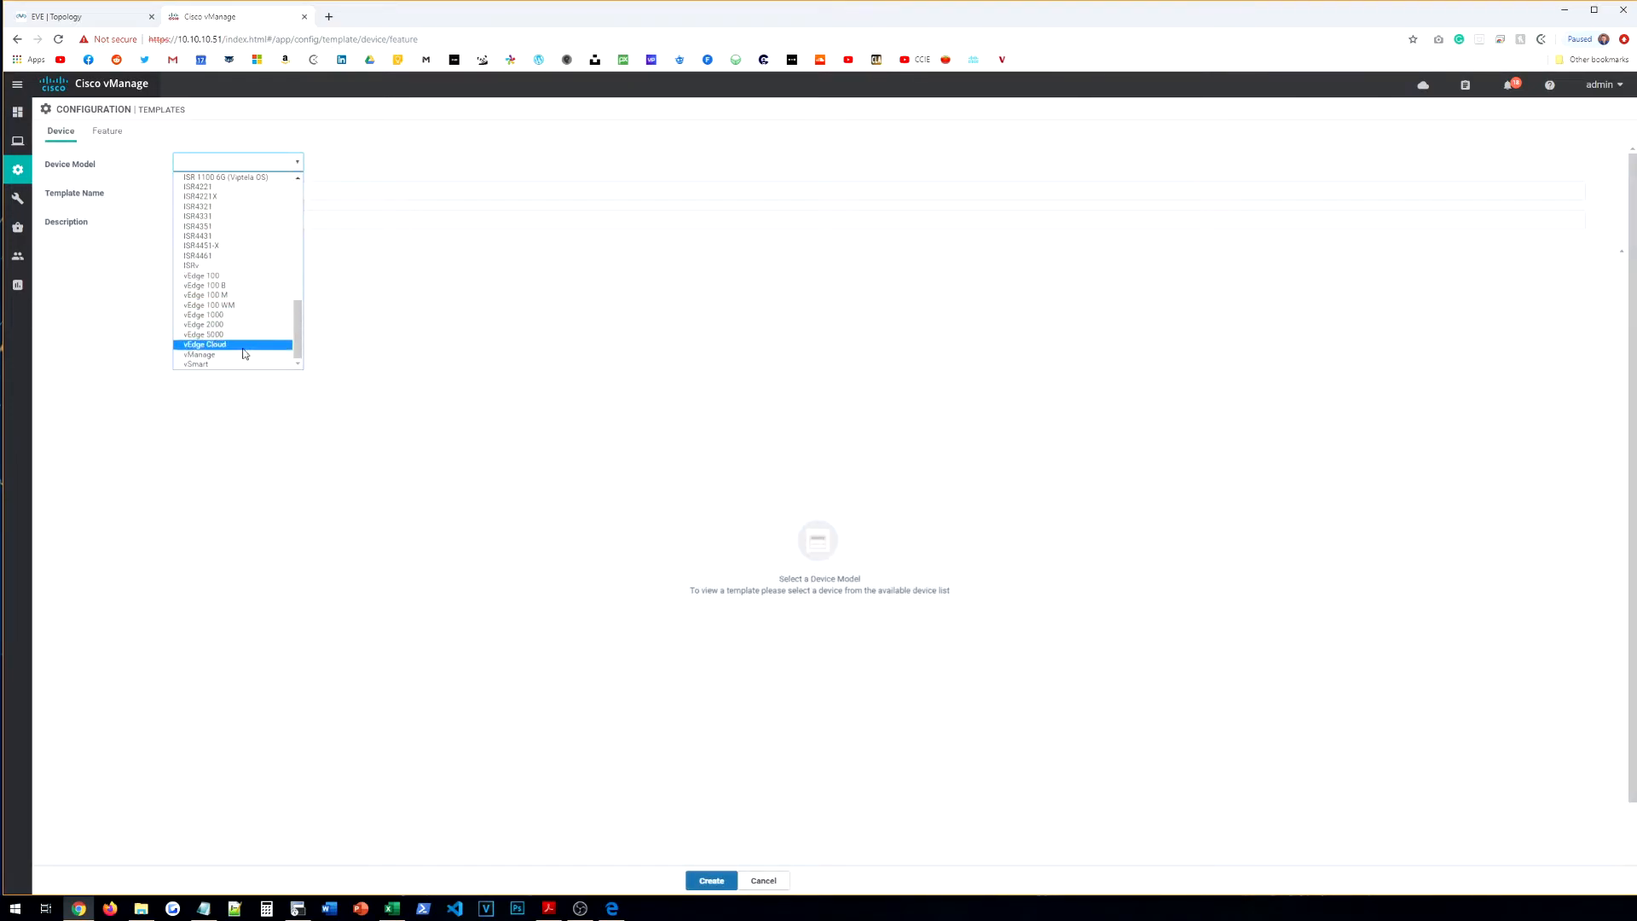
pyautogui.click(240, 347)
# Step: Name the template VE-BR-TEMPLATE with a matching description and pick VE-SYSTEM as the system template
pyautogui.click(231, 187)
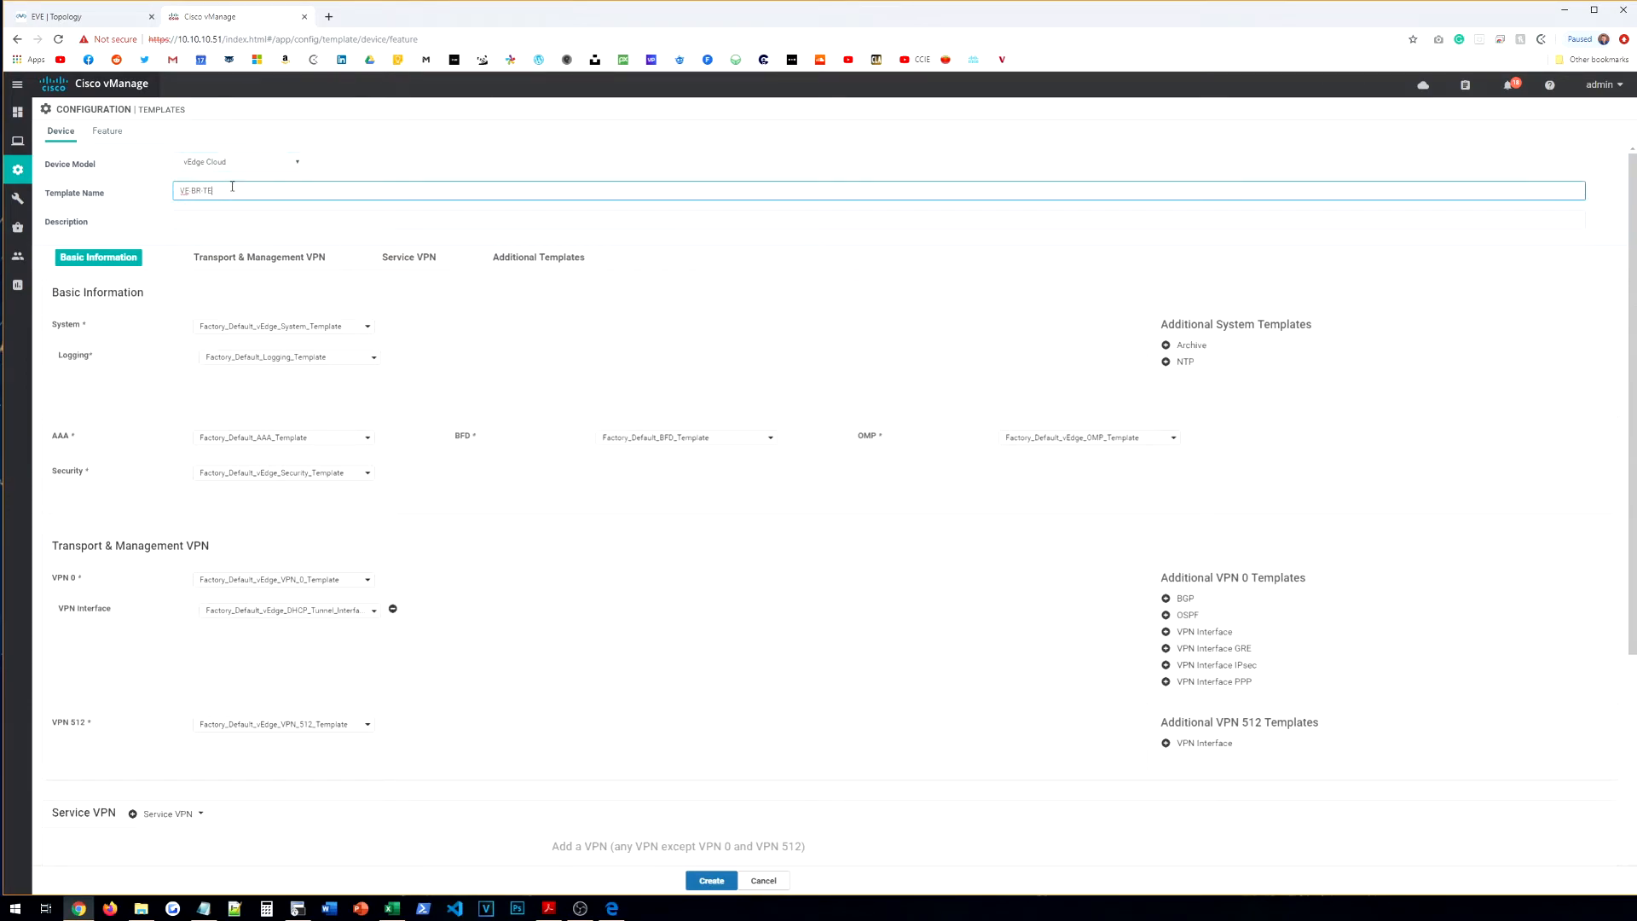
pyautogui.press('Tab')
pyautogui.write('VE')
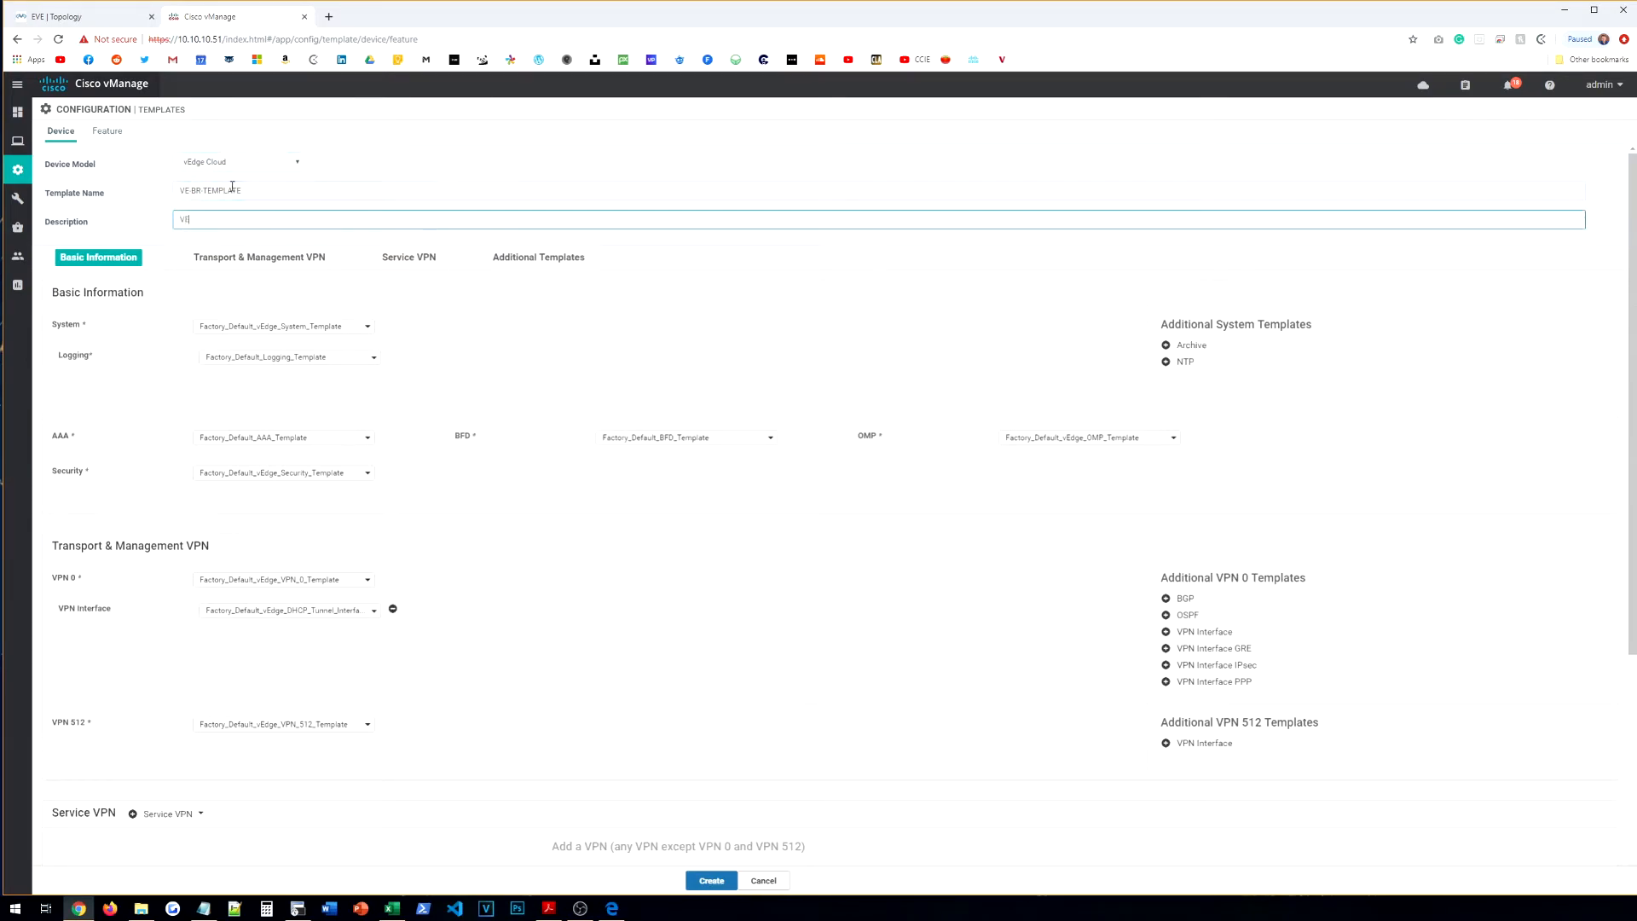
pyautogui.write('-BR-TEMPLATE')
pyautogui.scroll(-2, 303, 352)
pyautogui.scroll(-3, 307, 363)
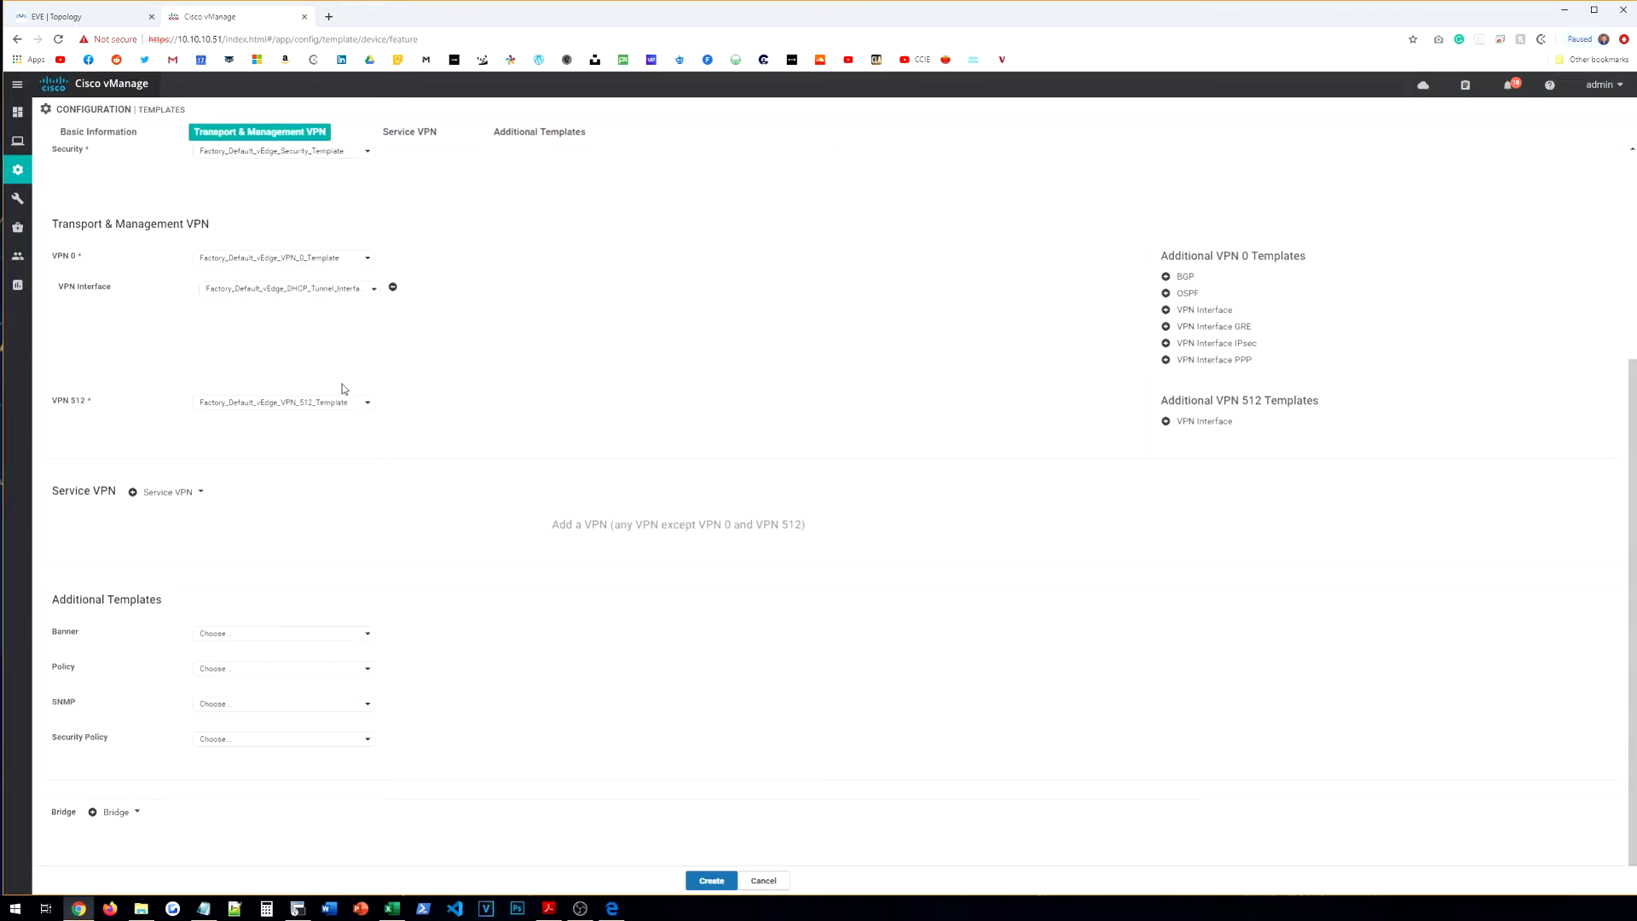
pyautogui.scroll(5, 346, 397)
pyautogui.click(264, 327)
pyautogui.click(239, 367)
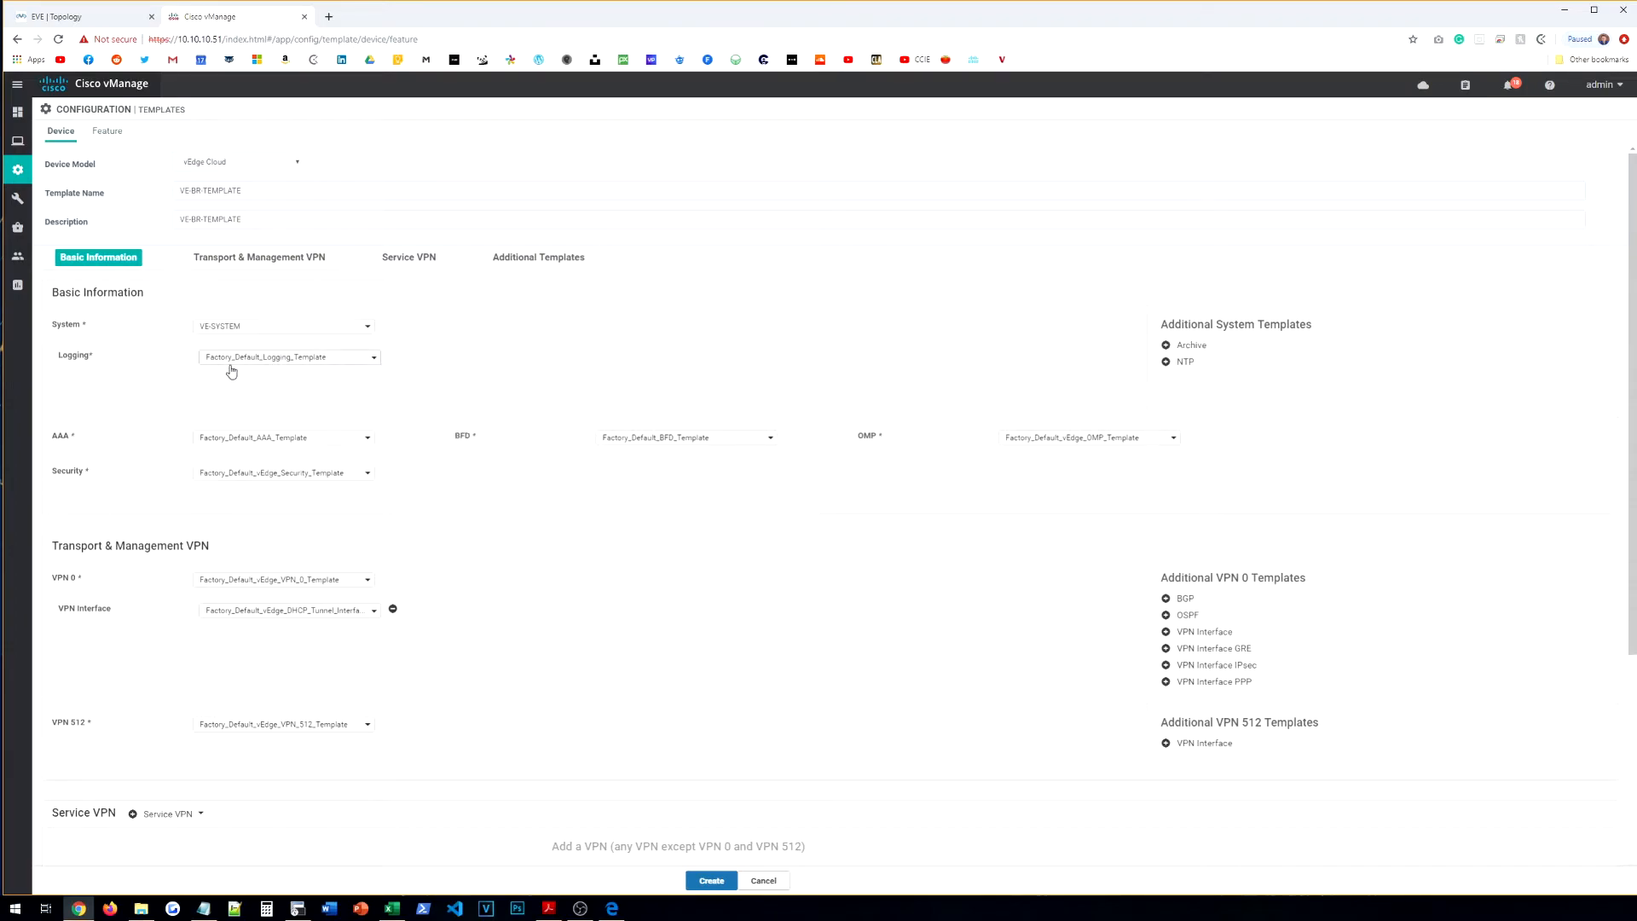
# Step: Keep the default logging, choose VE-AAA, and set VPN 0 to VE-BR-VPN-VPN0 with VE-BR-VPN-VPN0-INT-G0
pyautogui.click(250, 359)
pyautogui.click(231, 360)
pyautogui.click(227, 441)
pyautogui.click(224, 475)
pyautogui.scroll(-3, 532, 468)
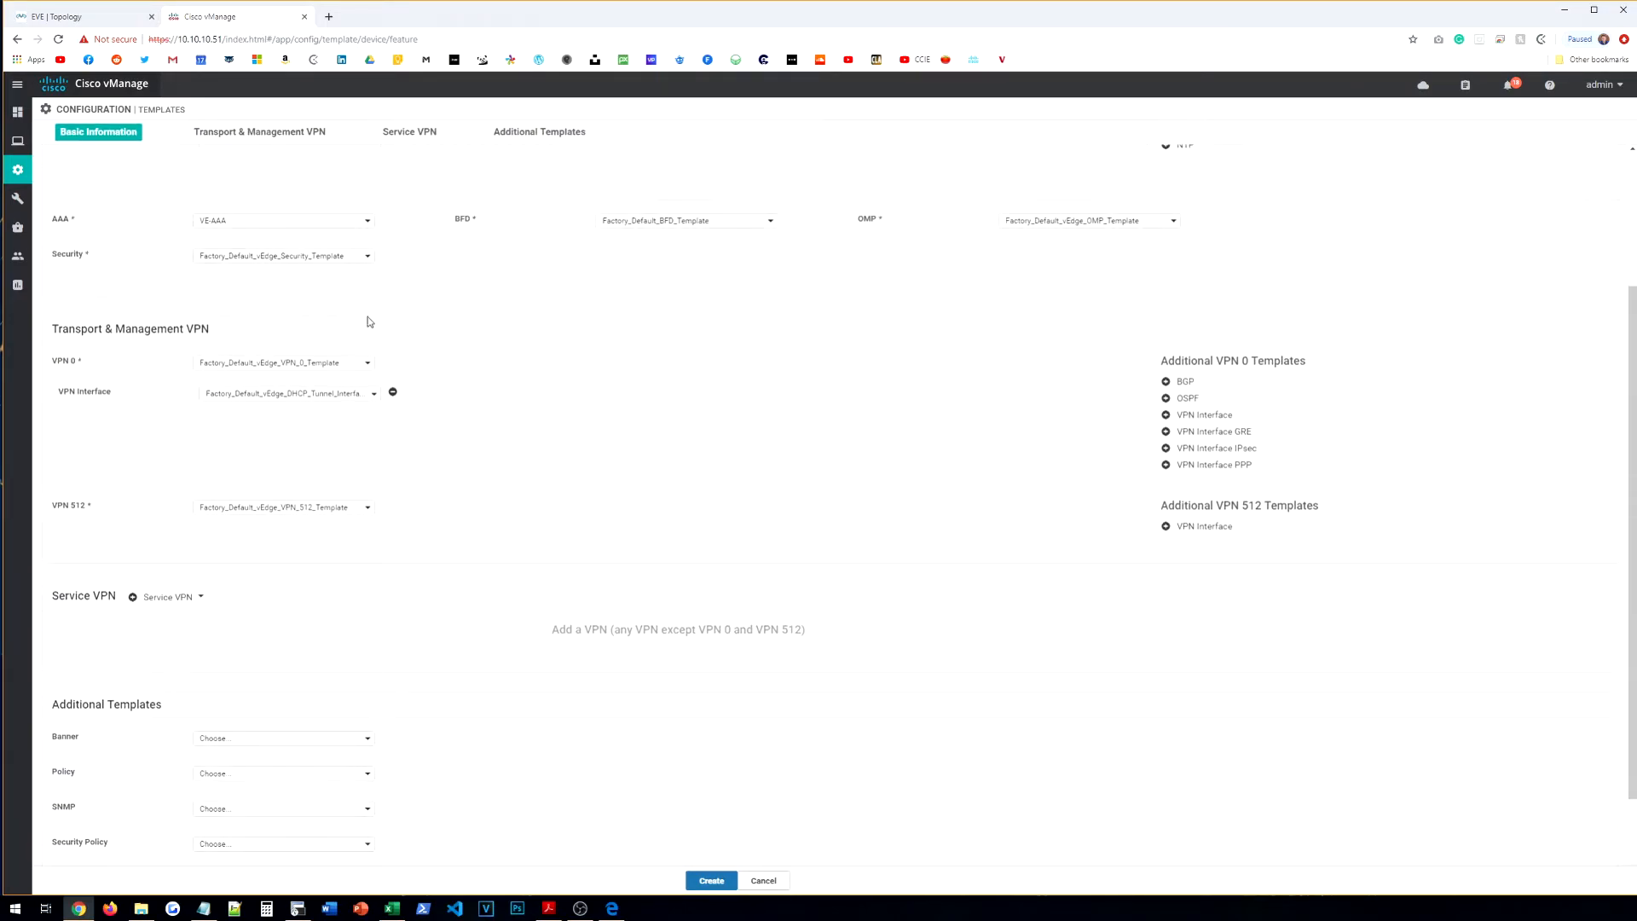
pyautogui.click(281, 365)
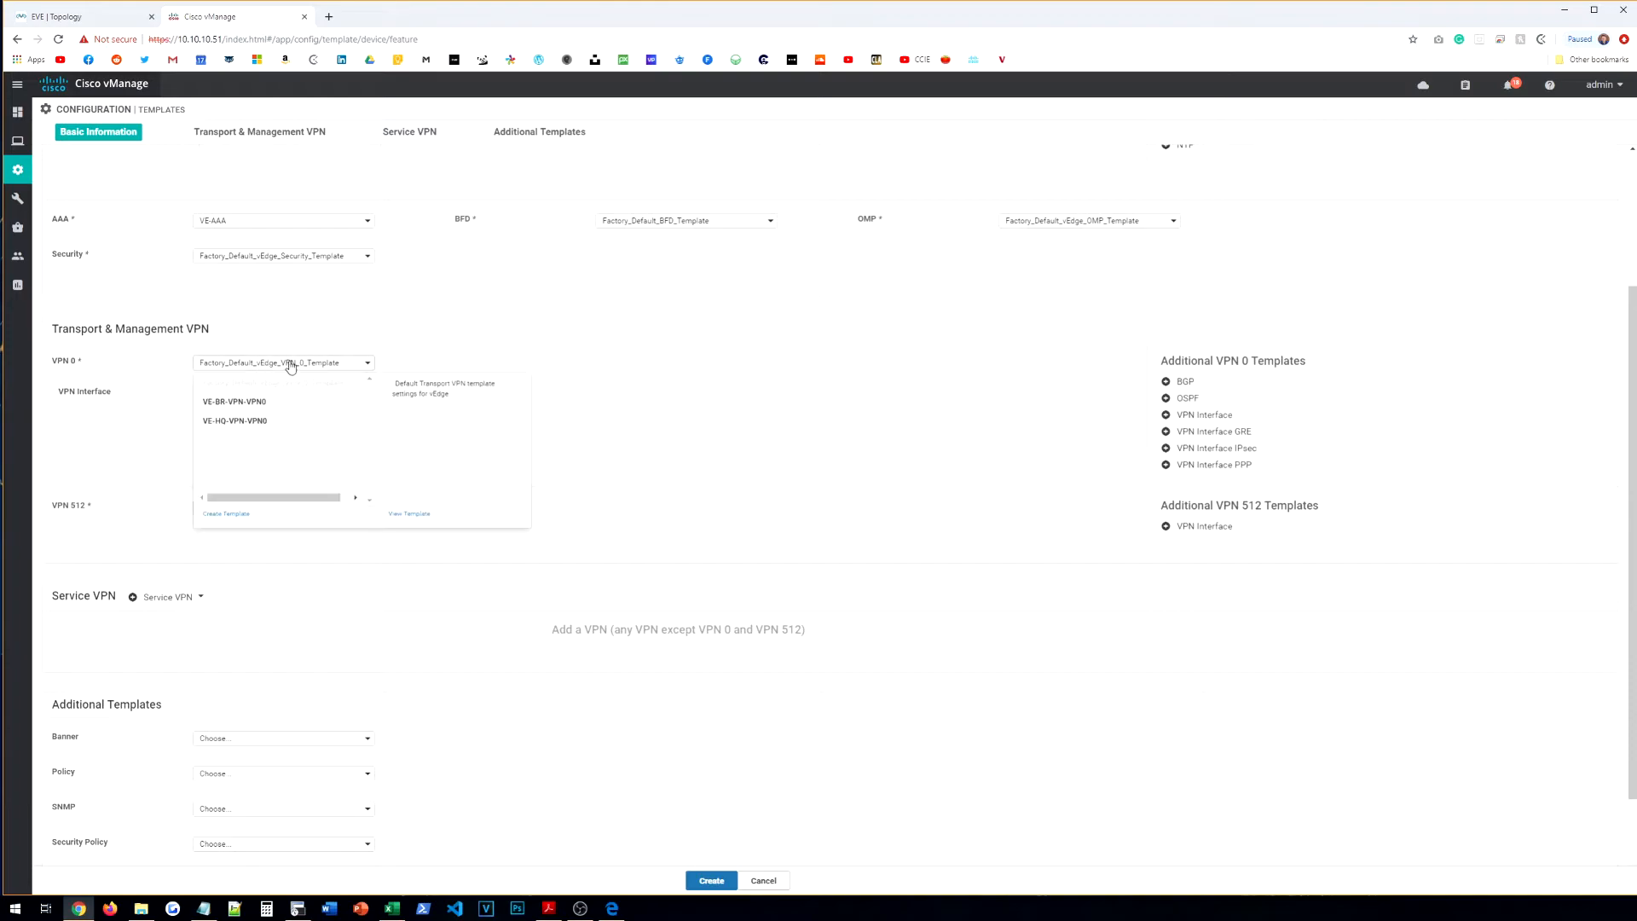
pyautogui.click(232, 403)
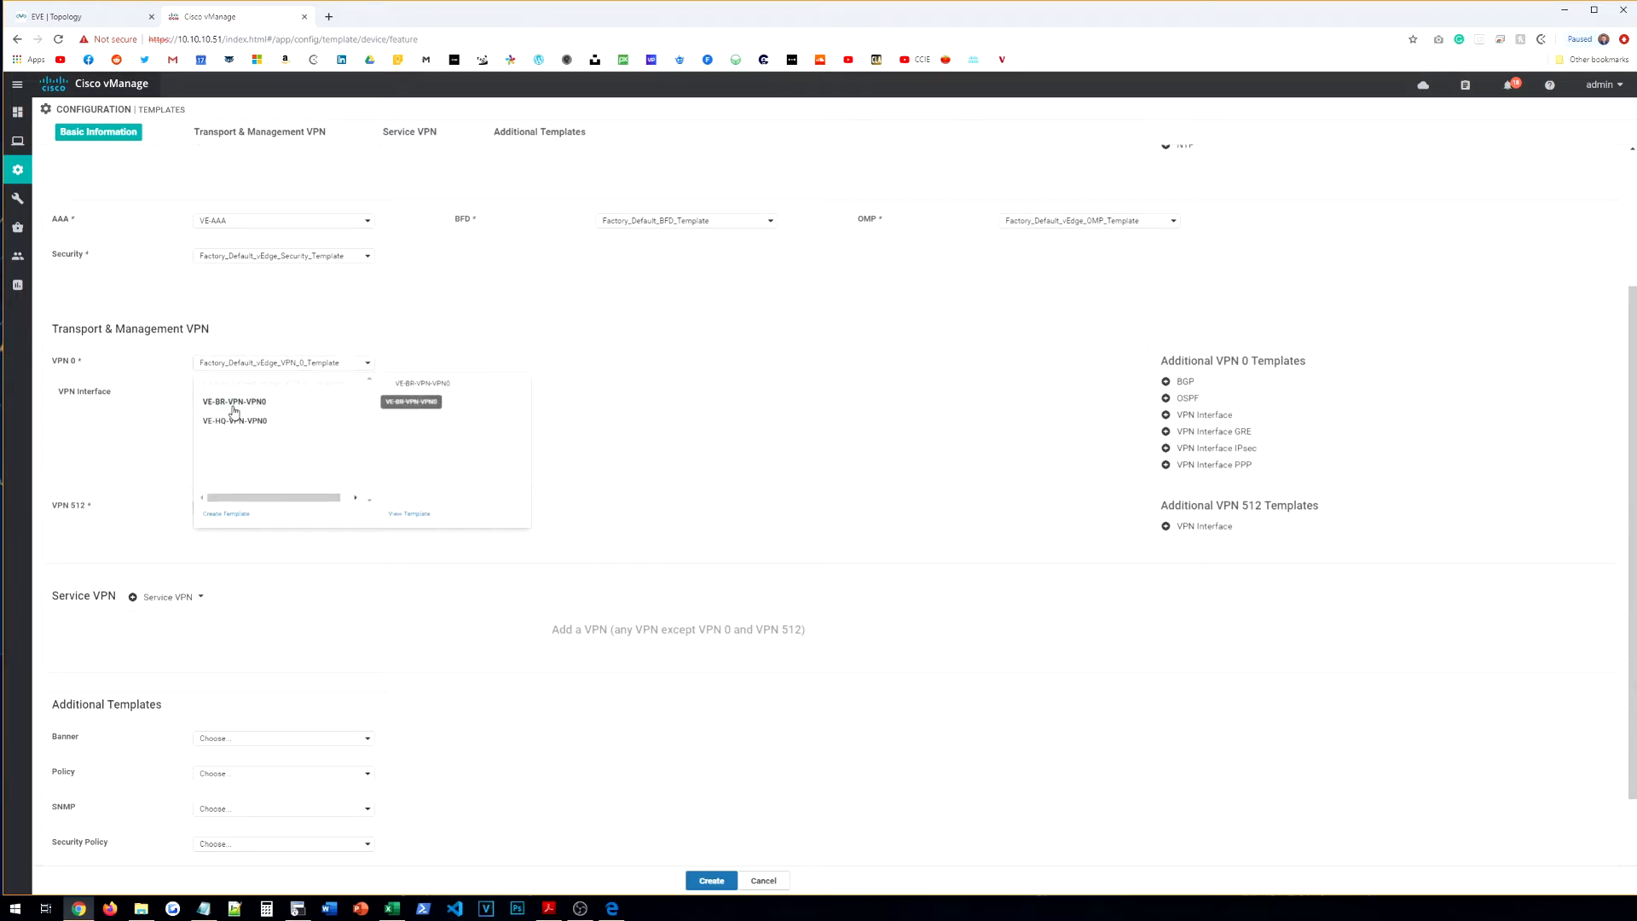
pyautogui.click(248, 397)
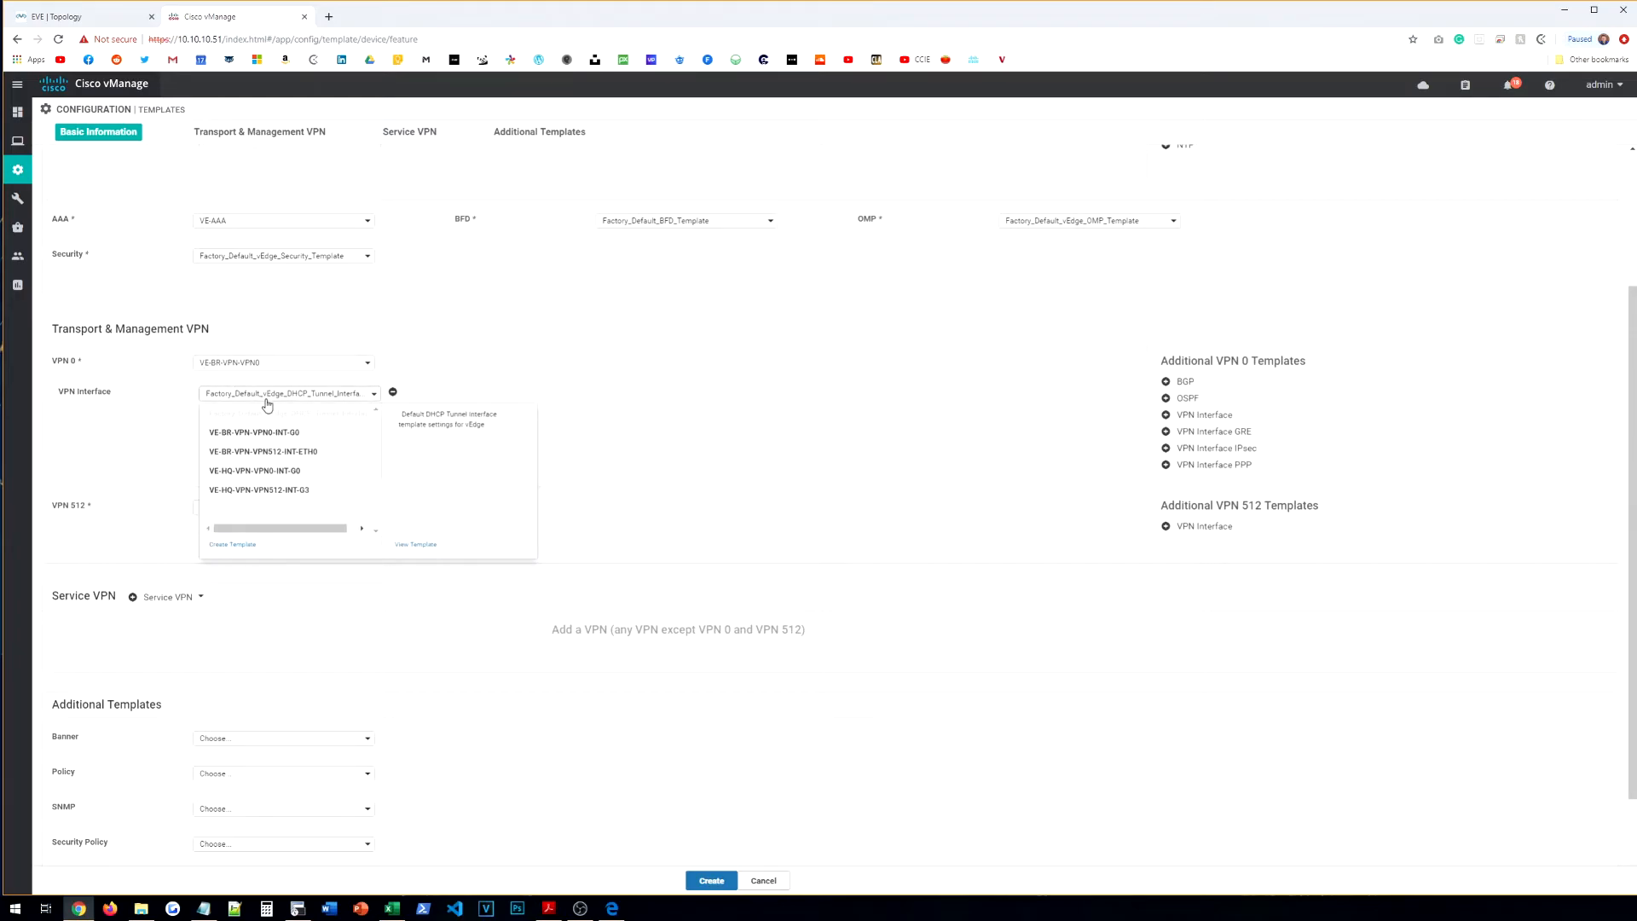
pyautogui.click(280, 440)
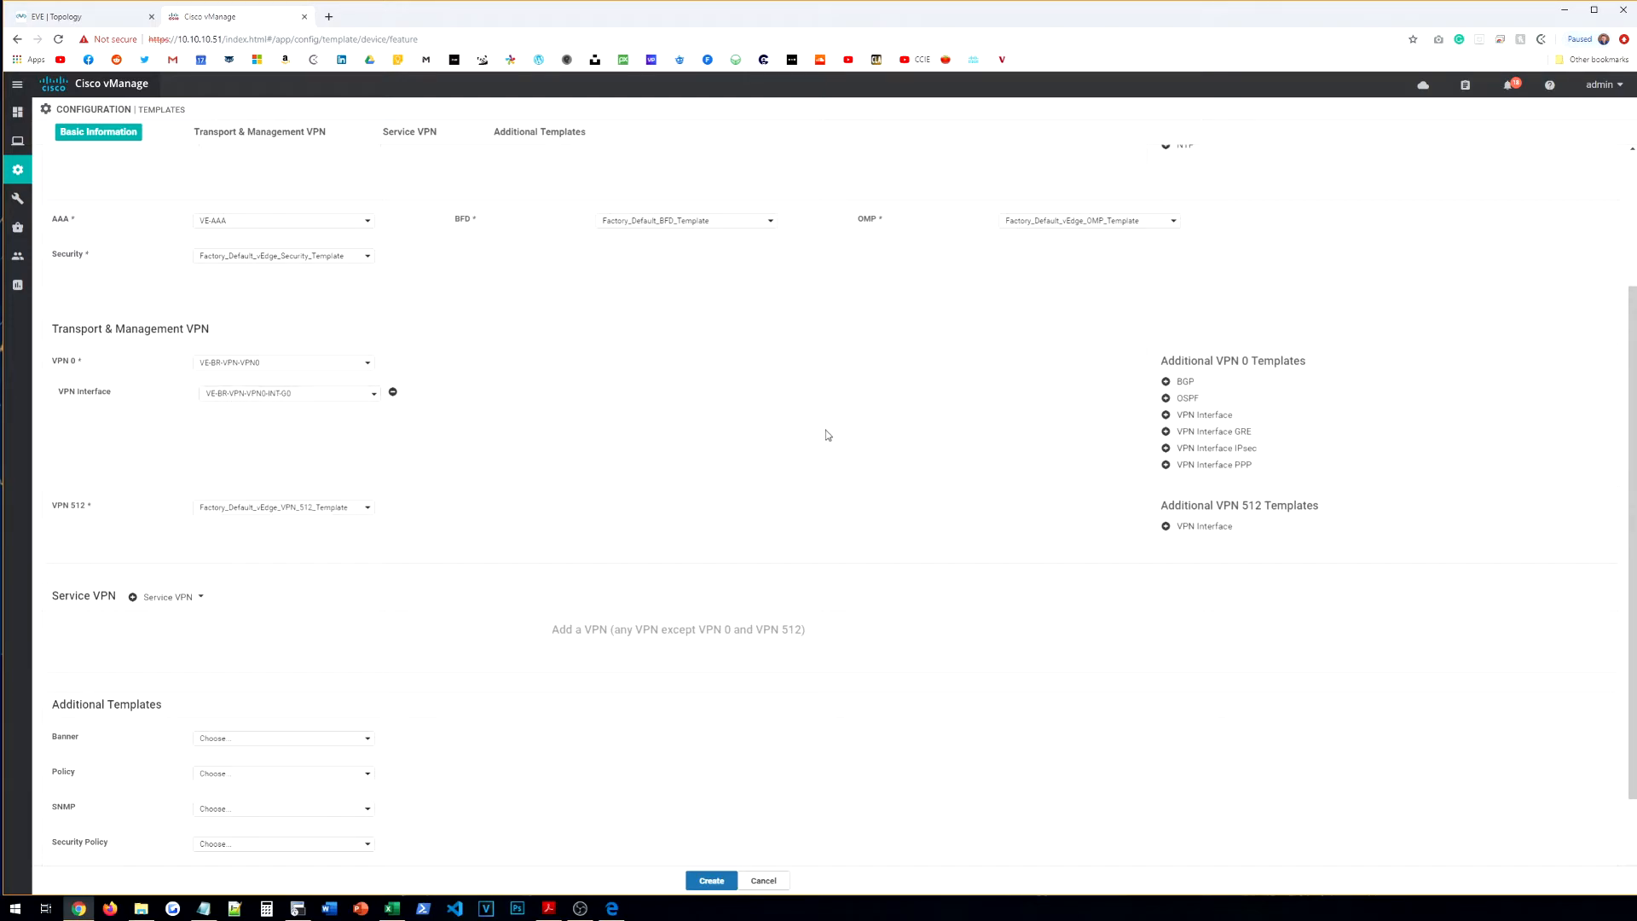
# Step: Set VPN 512 to VE-BR-VPN-VPN512 with interface template VE-BR-VPN-VPN512-INT-ETH0
pyautogui.scroll(-2, 665, 429)
pyautogui.click(273, 403)
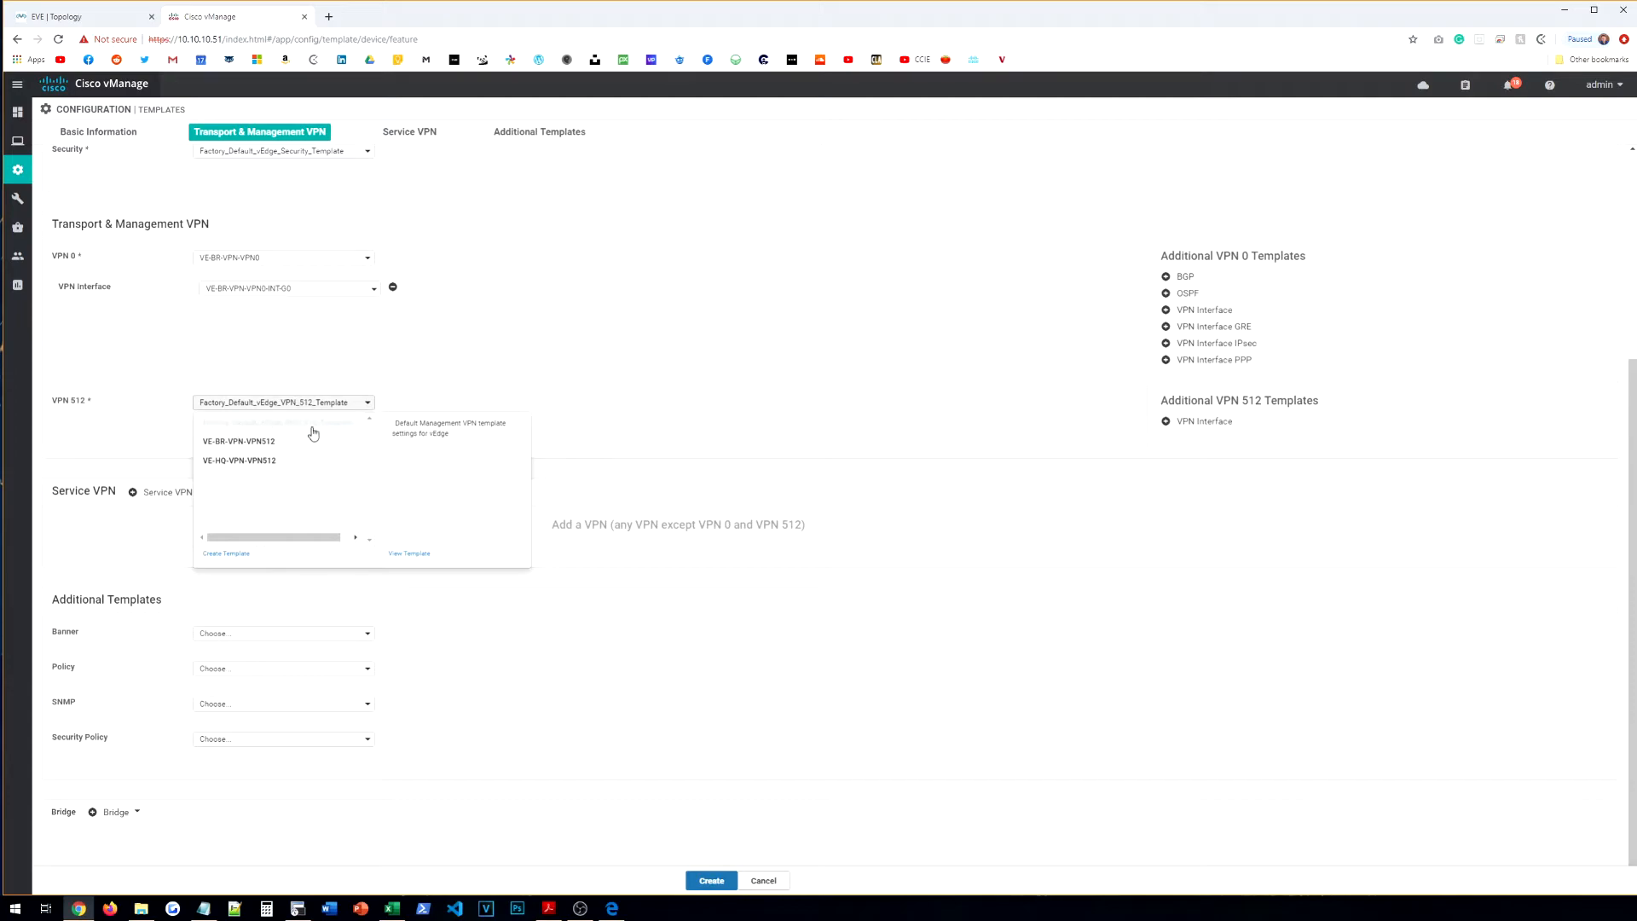
pyautogui.click(258, 441)
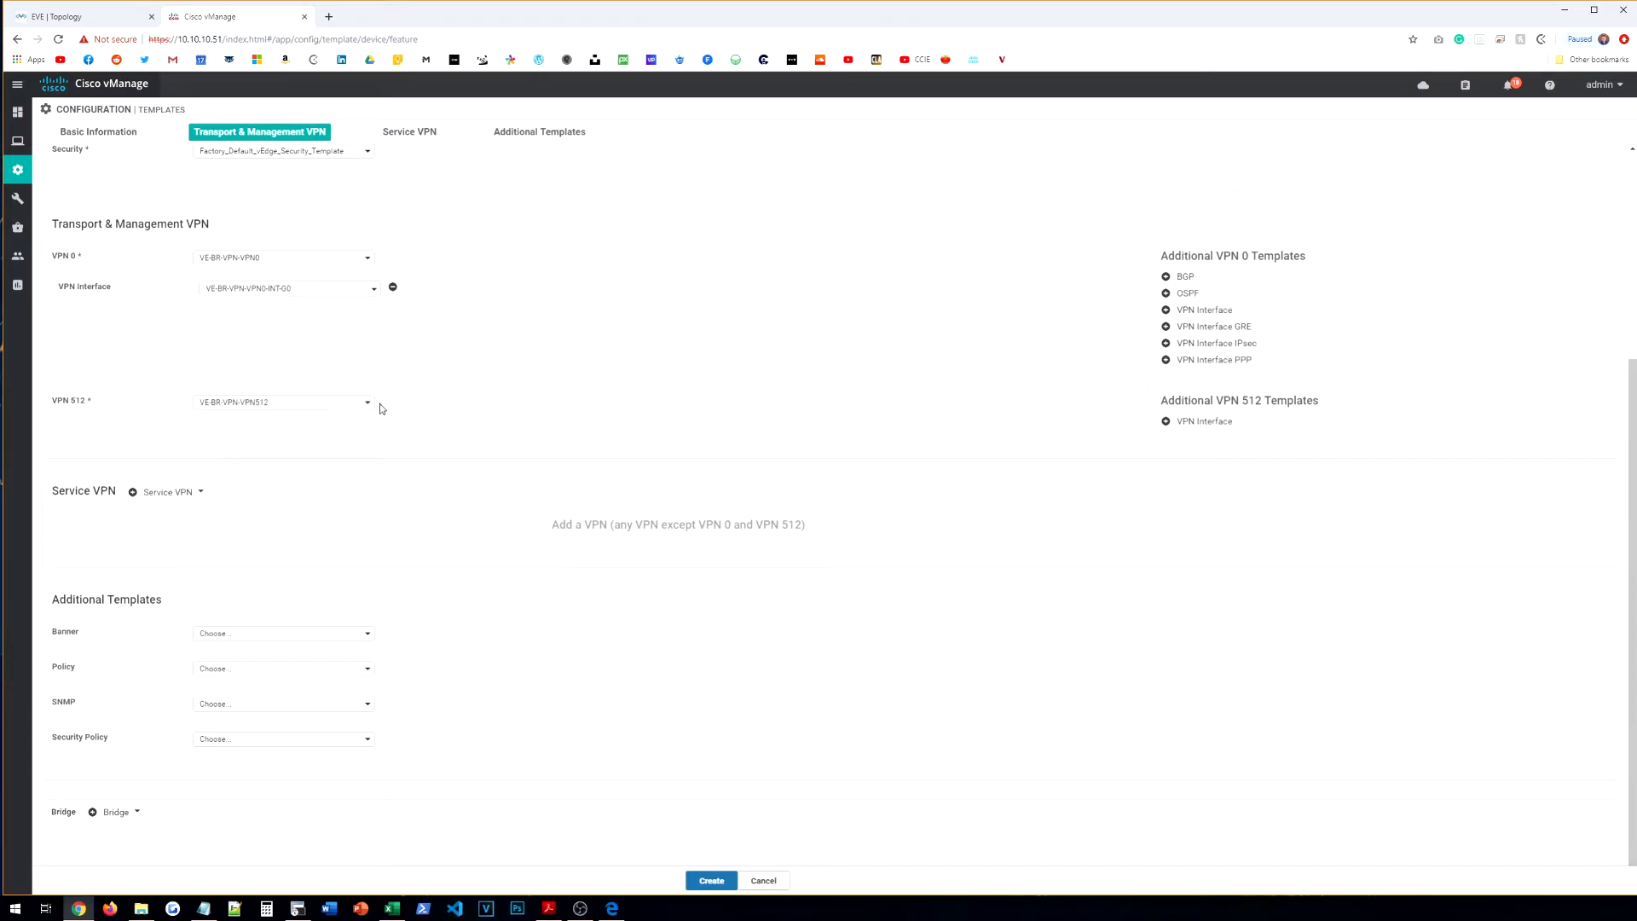
pyautogui.click(1166, 421)
pyautogui.click(297, 435)
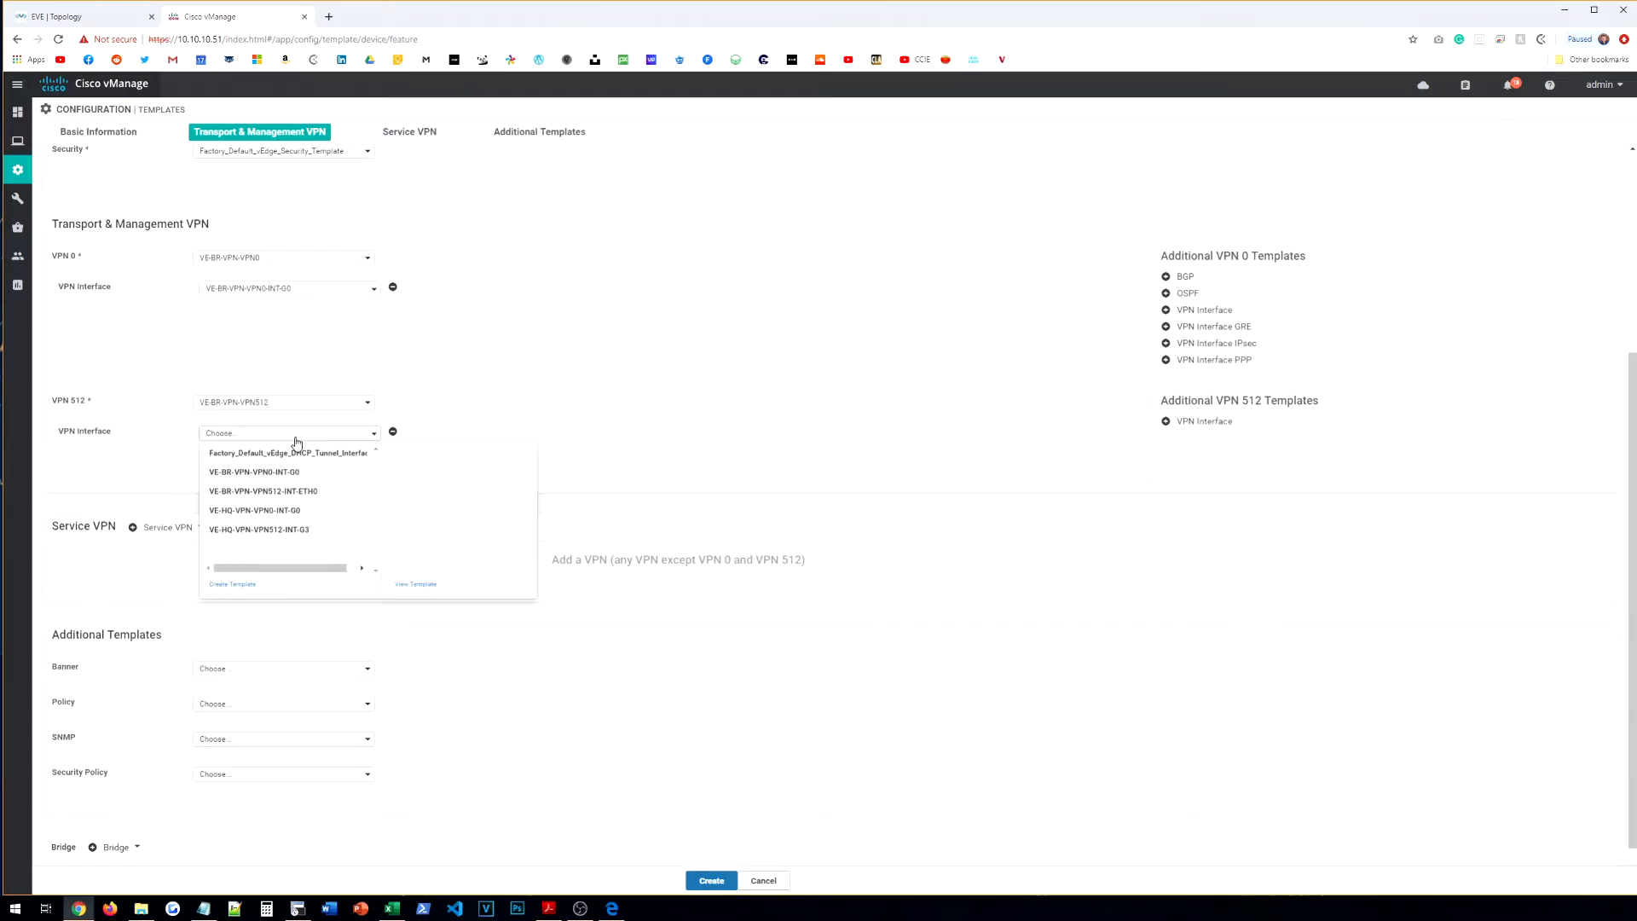
pyautogui.click(270, 492)
# Step: Leave the service VPN count unchanged and choose VE-BANNER as the banner template
pyautogui.scroll(-1, 311, 465)
pyautogui.click(198, 492)
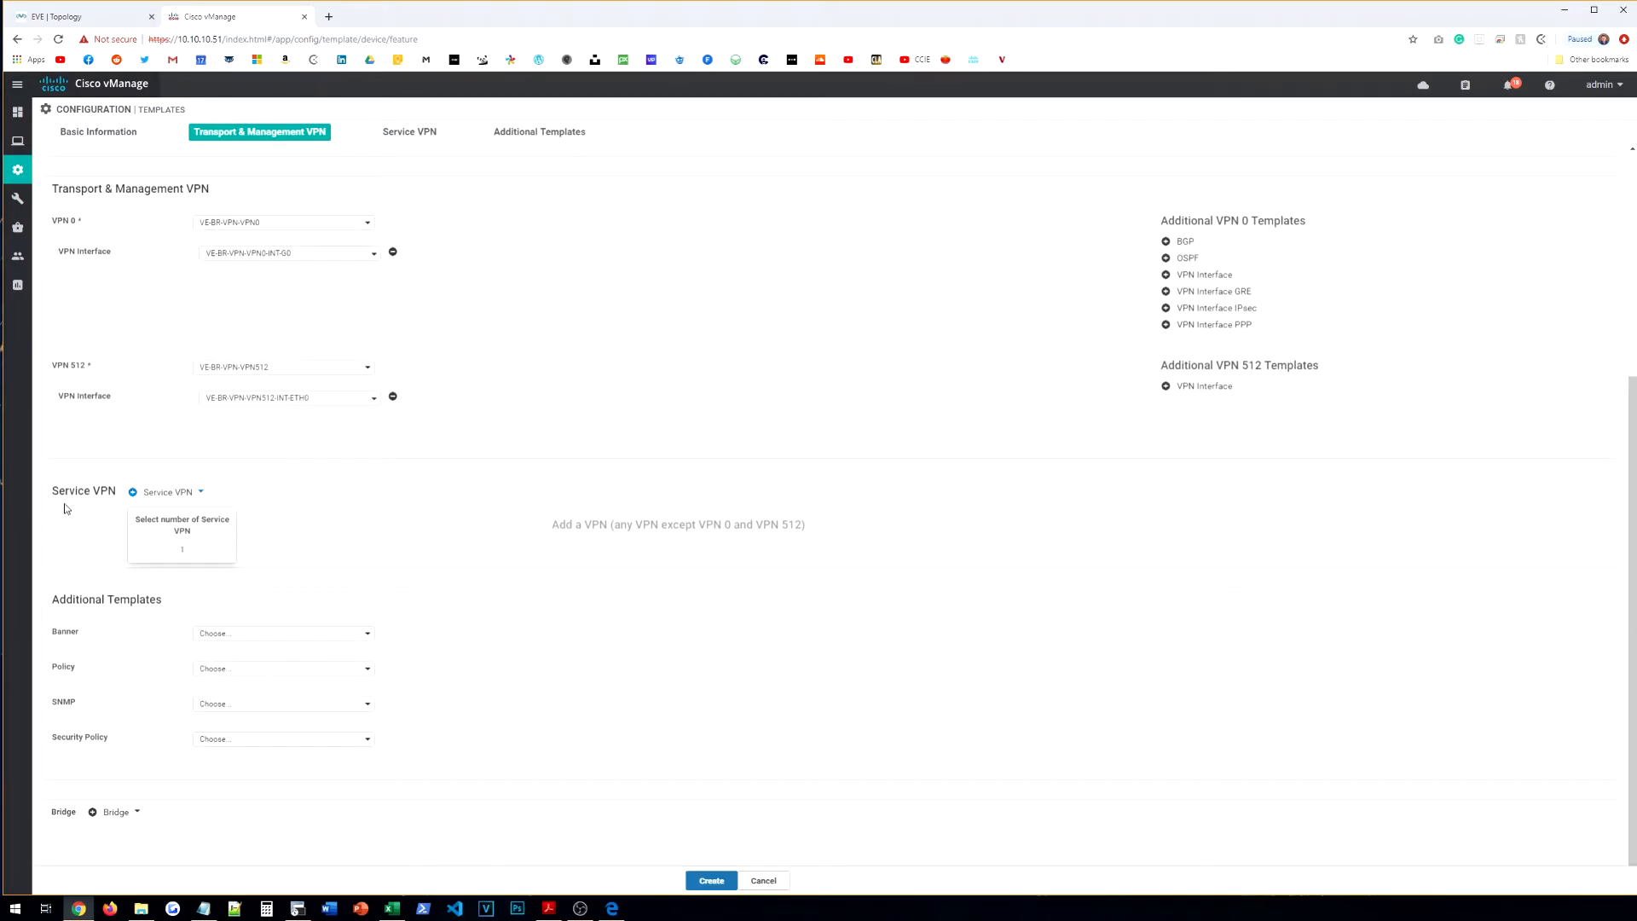
pyautogui.click(396, 554)
pyautogui.click(281, 634)
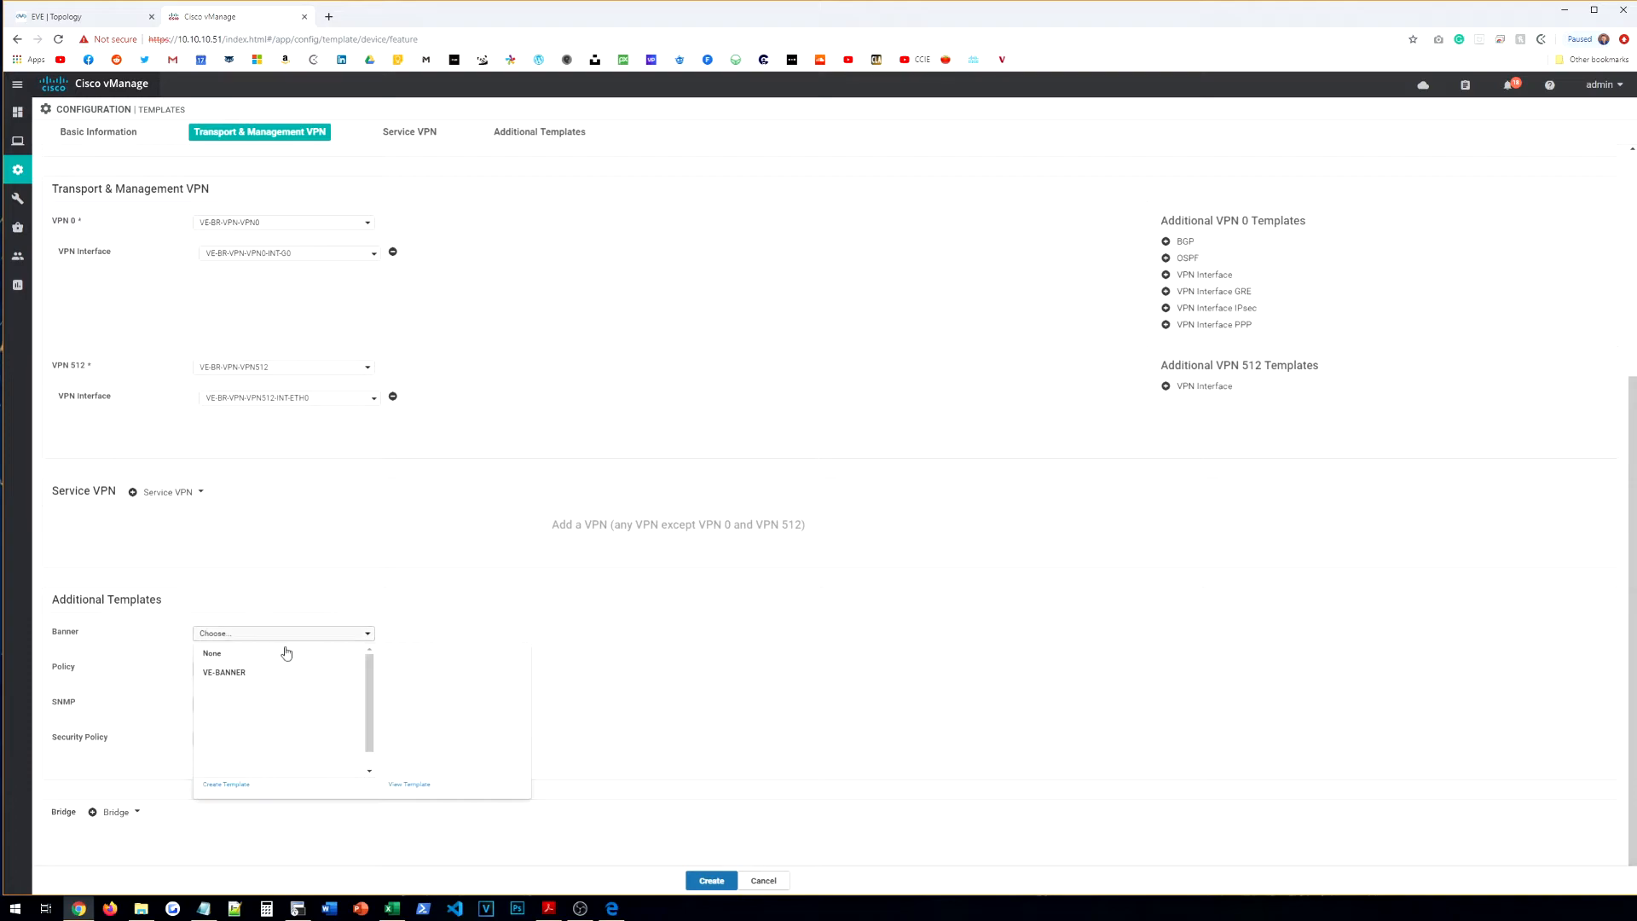
pyautogui.click(240, 673)
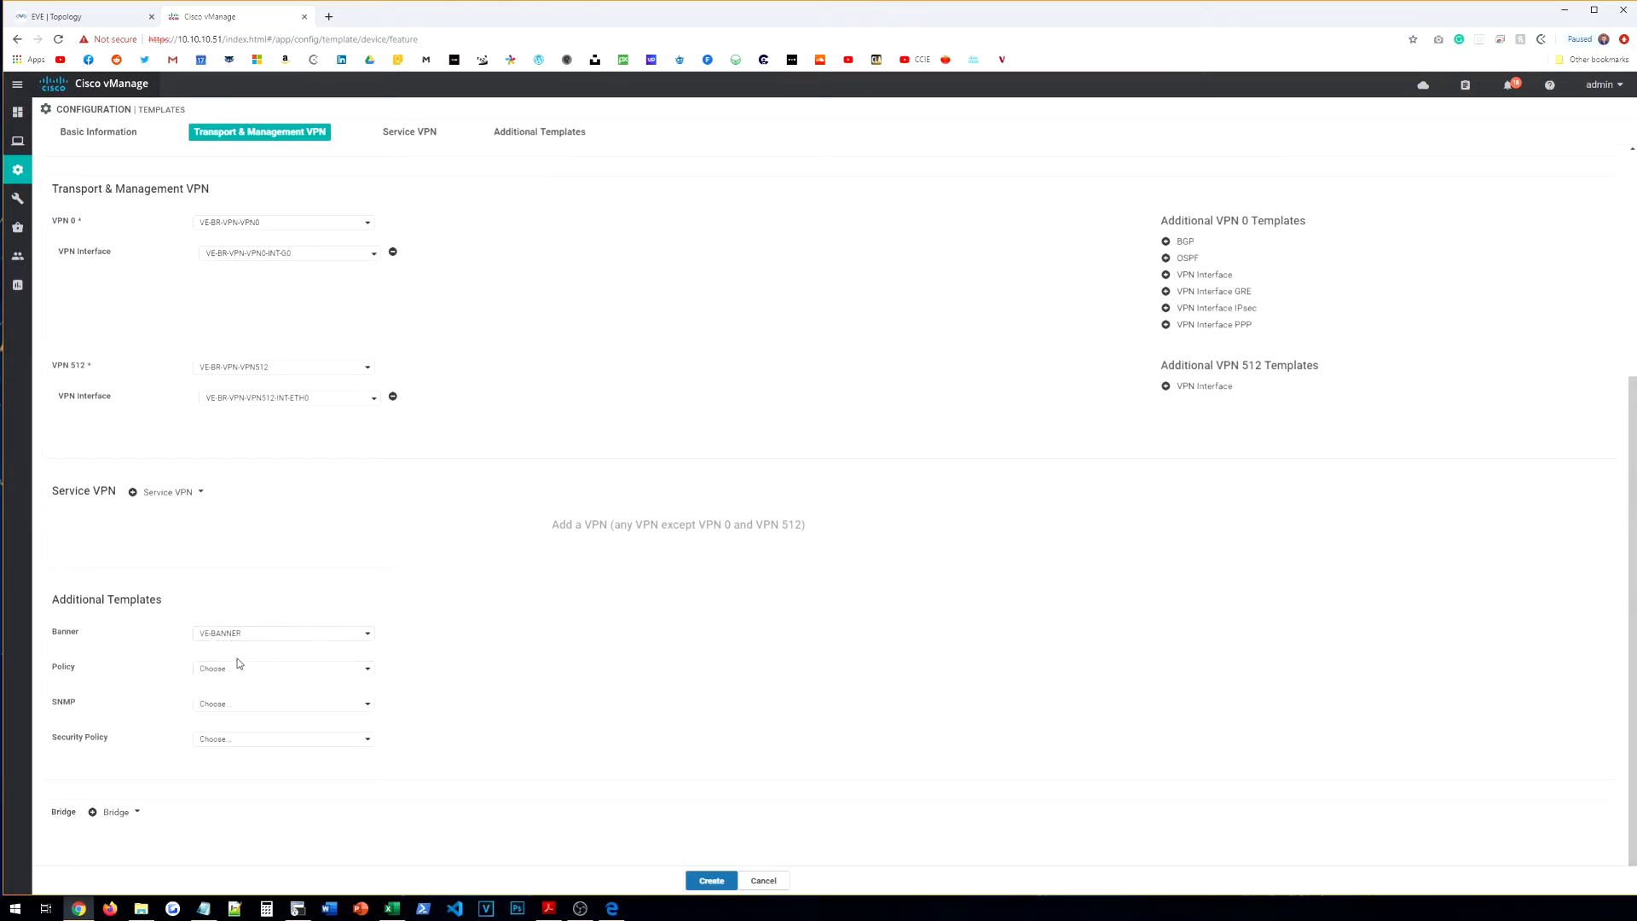
pyautogui.scroll(5, 442, 702)
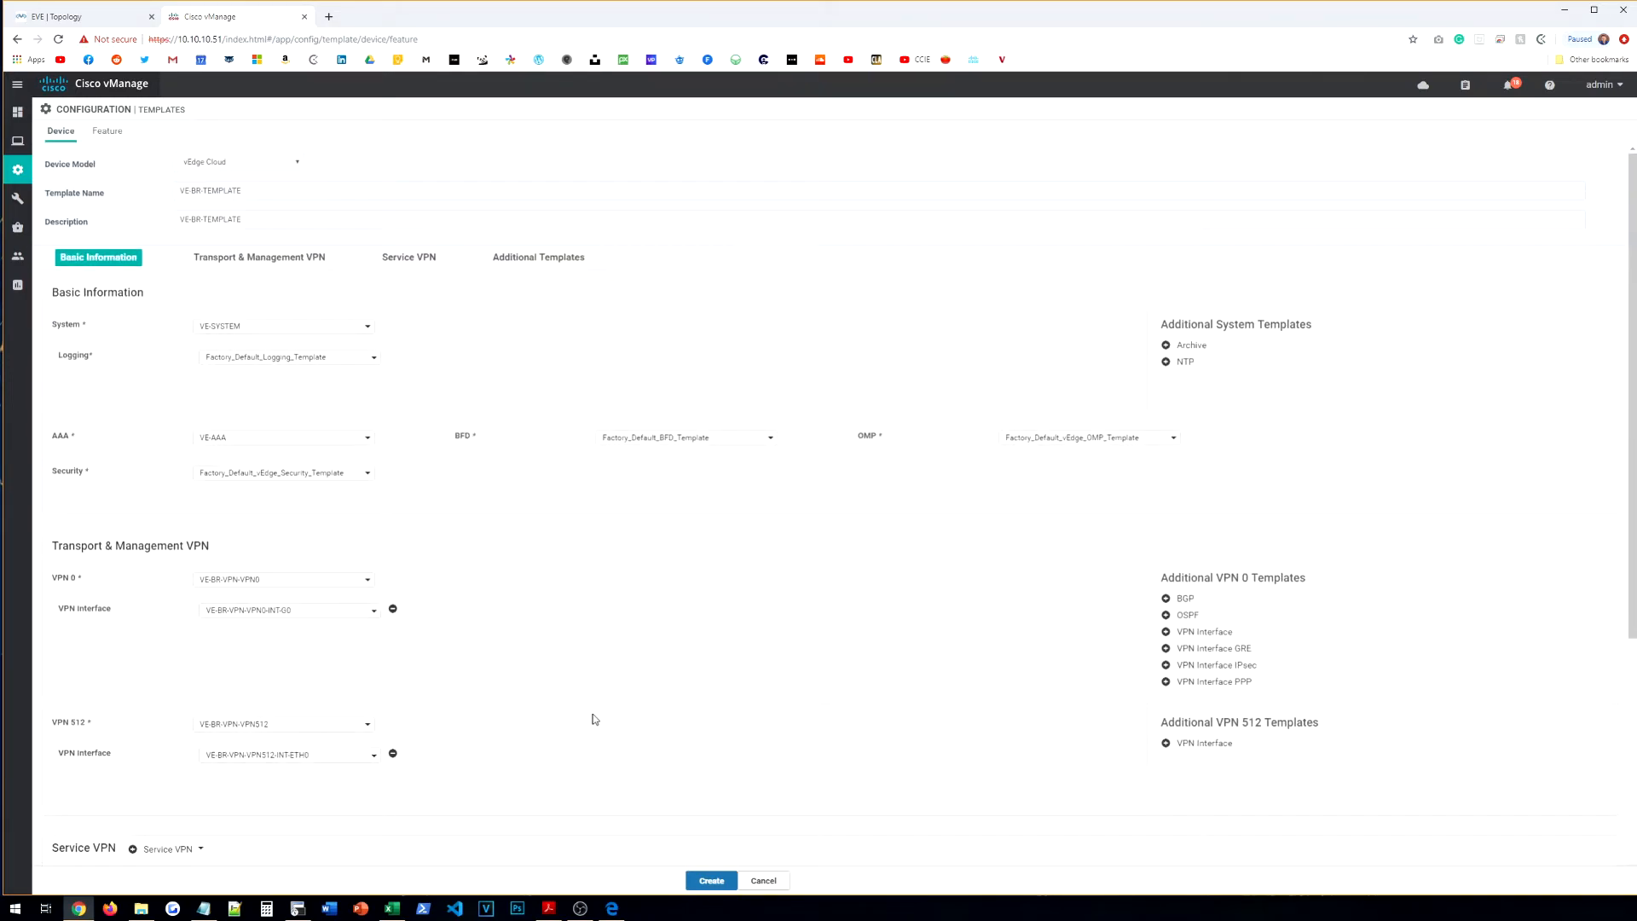
pyautogui.scroll(-3, 618, 664)
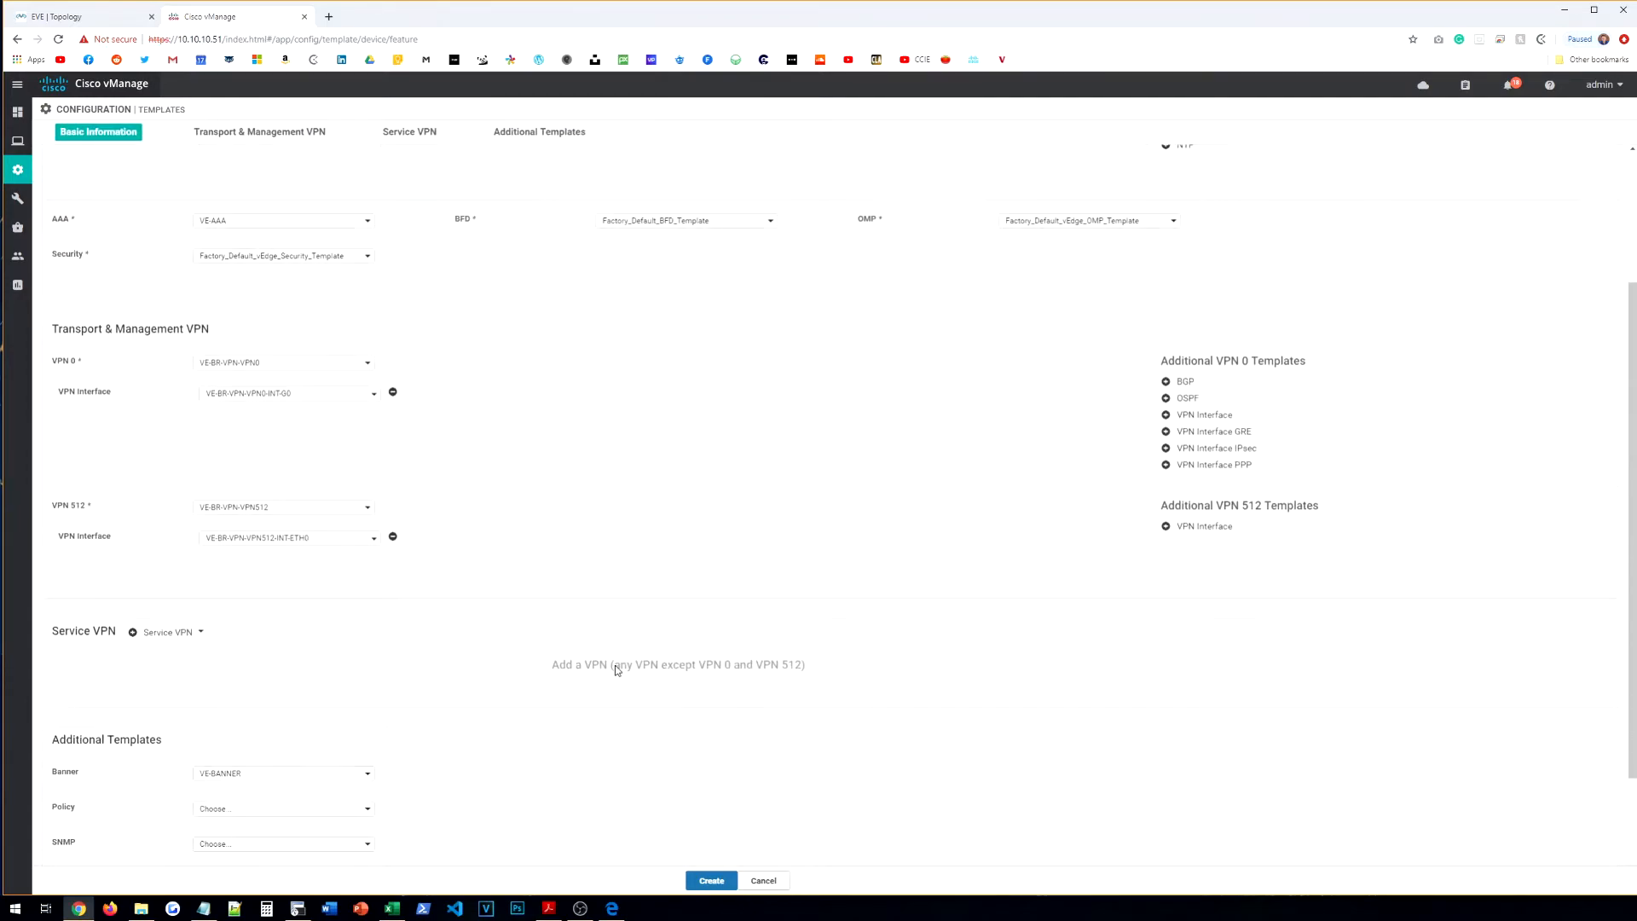
pyautogui.scroll(-2, 616, 665)
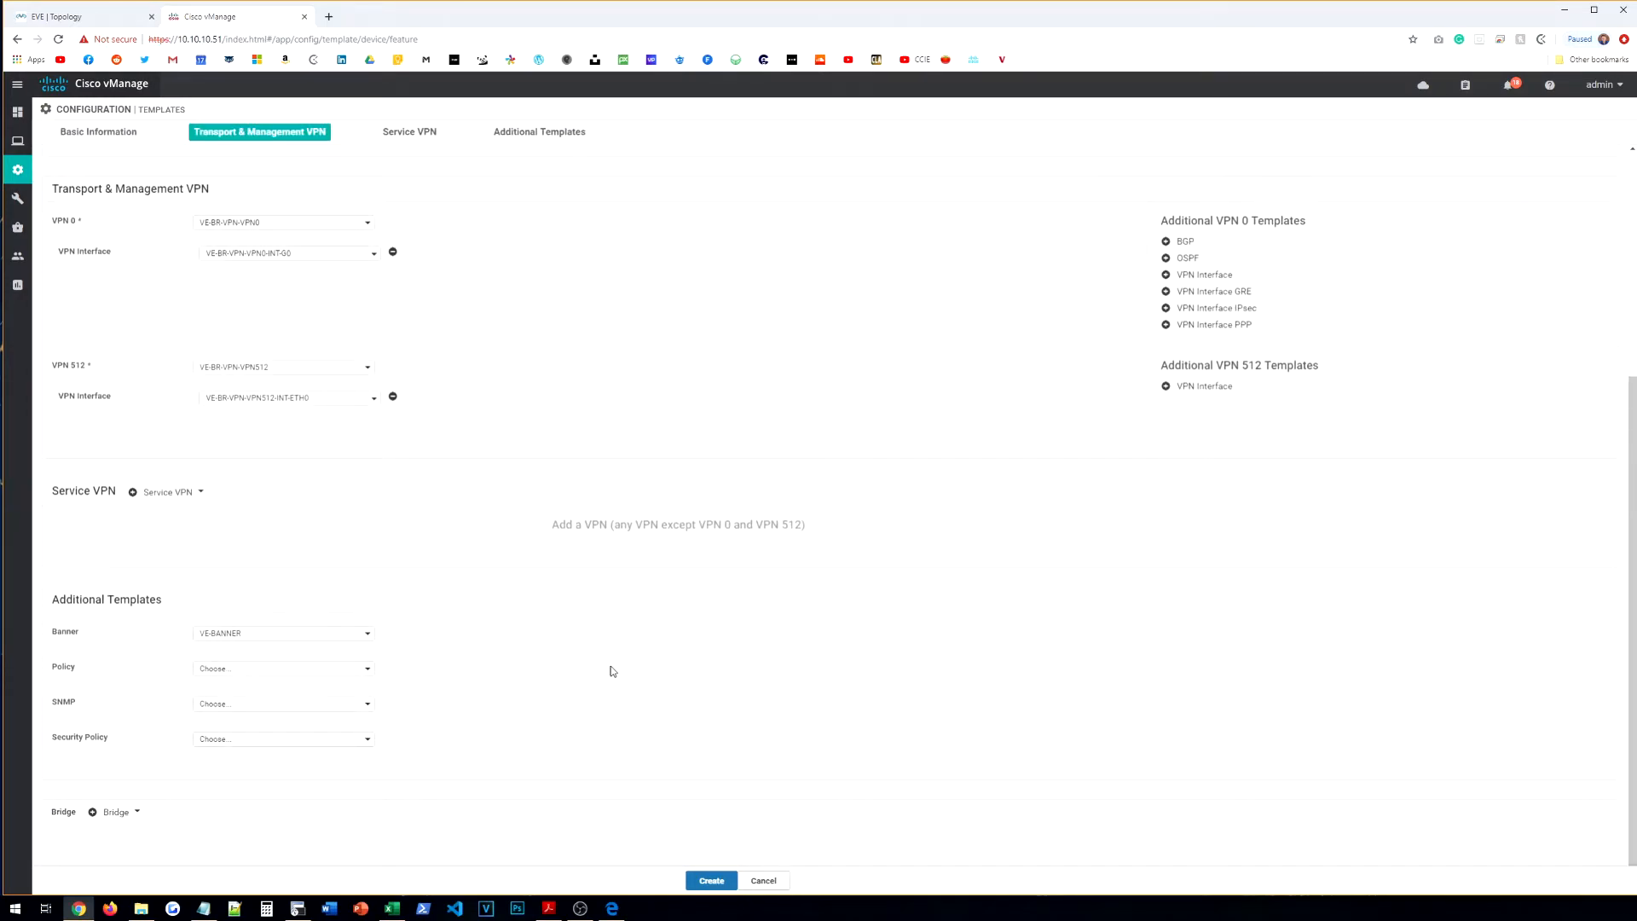
# Step: Create VE-BR-TEMPLATE and open its Attach Devices dialog
pyautogui.click(711, 881)
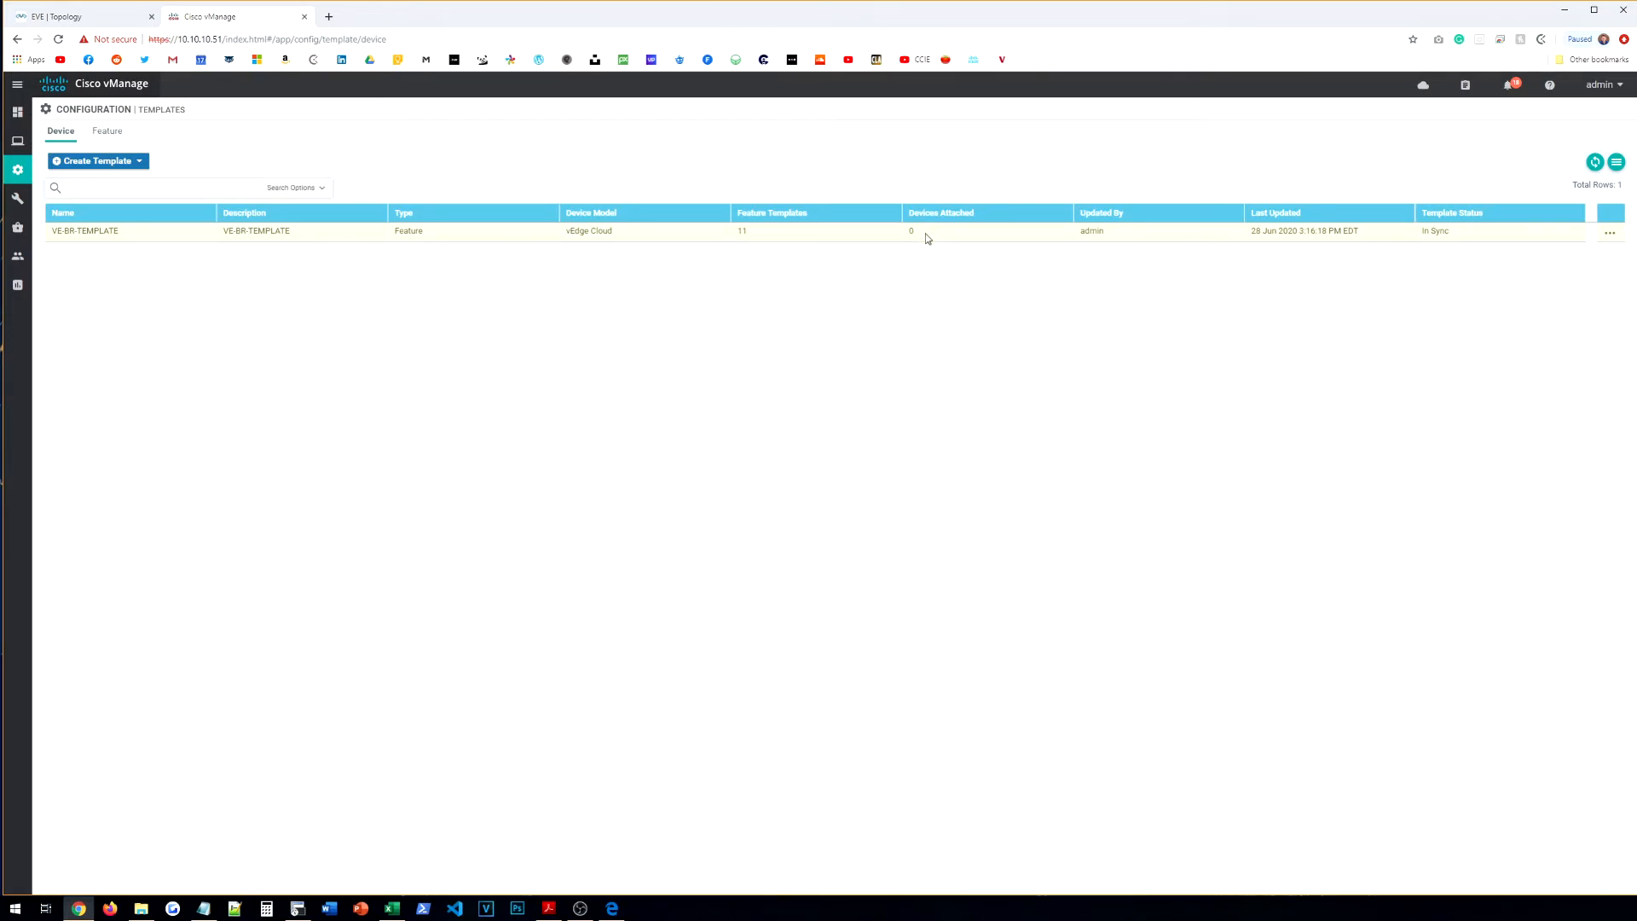
pyautogui.click(1610, 232)
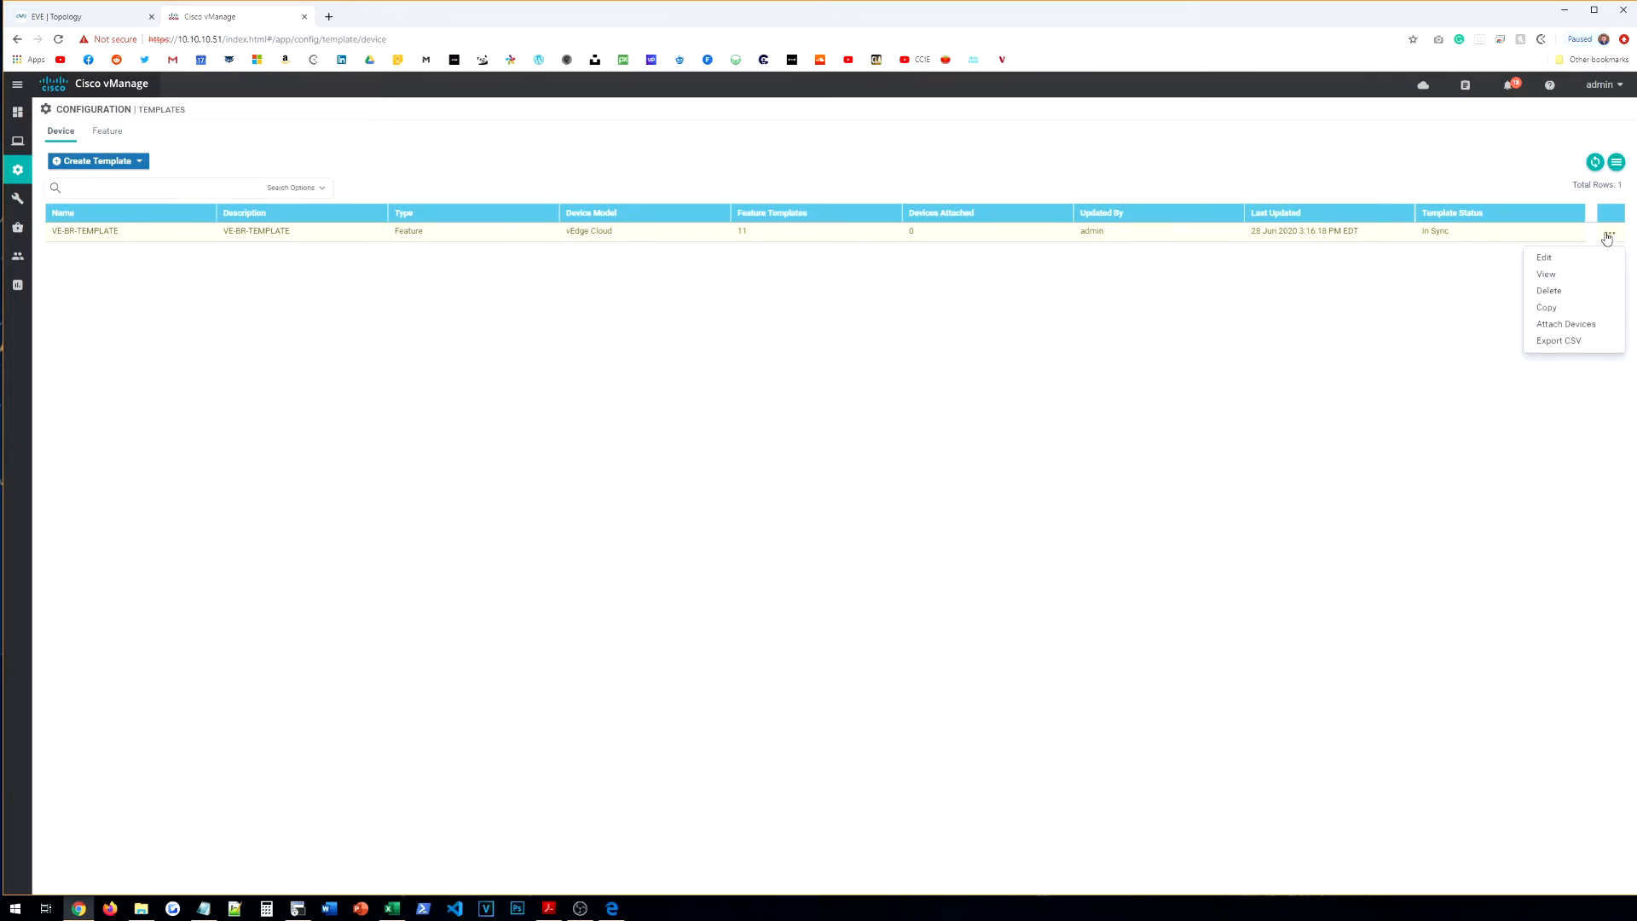
pyautogui.click(1586, 329)
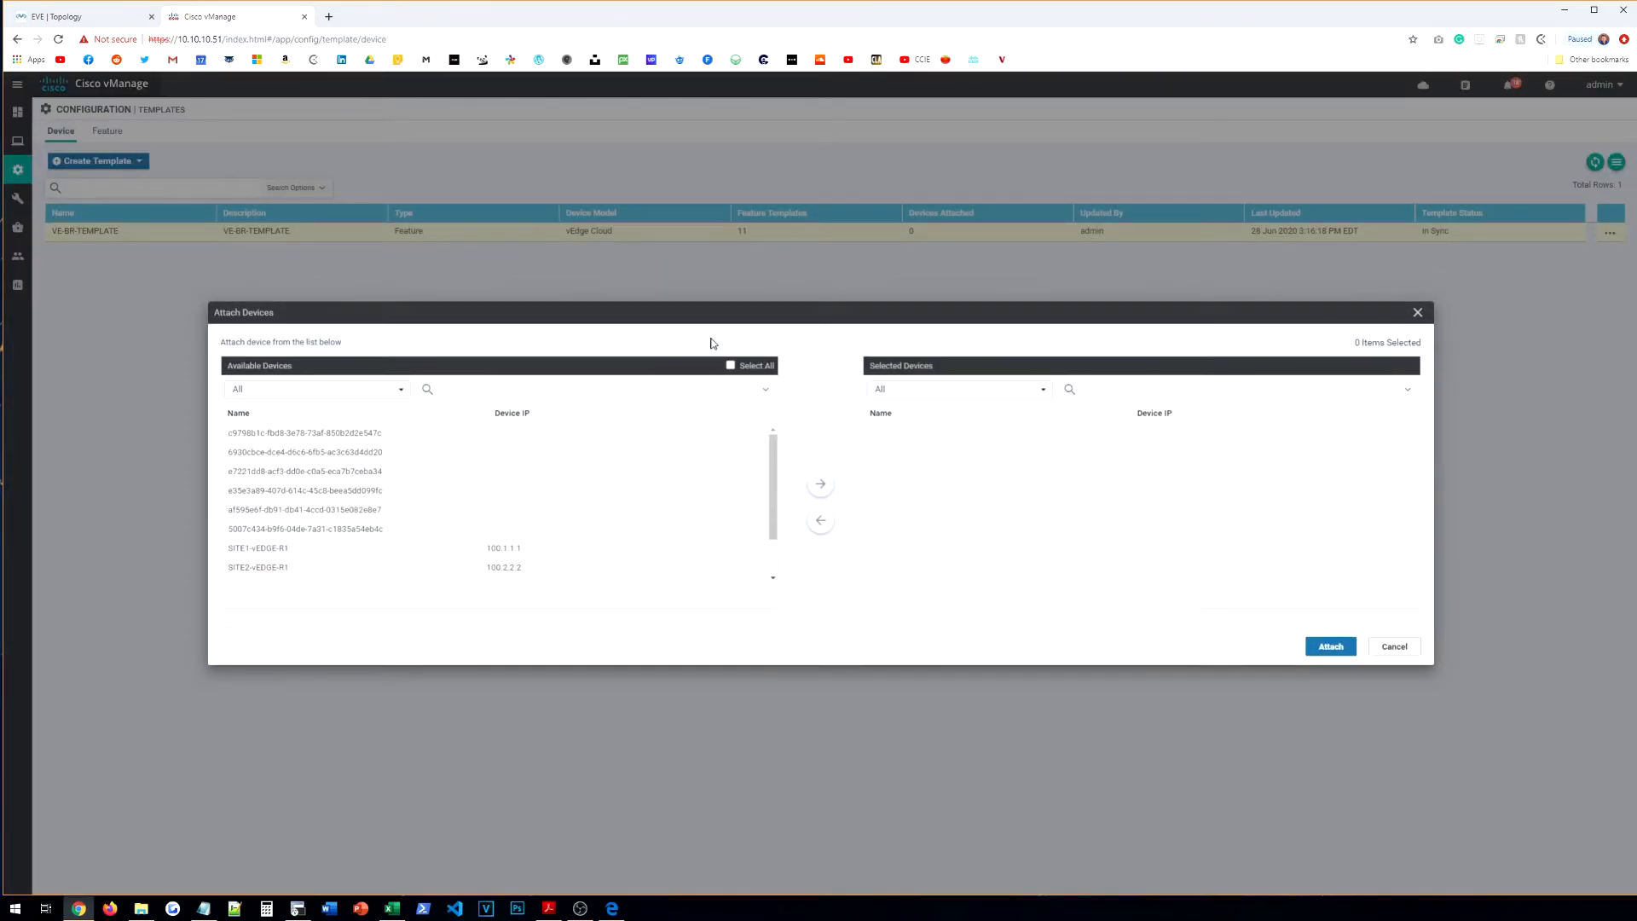
# Step: Move SITE2, SITE3 and SITE4-vEDGE-R1 to Selected Devices and attach the template
pyautogui.scroll(-2, 424, 445)
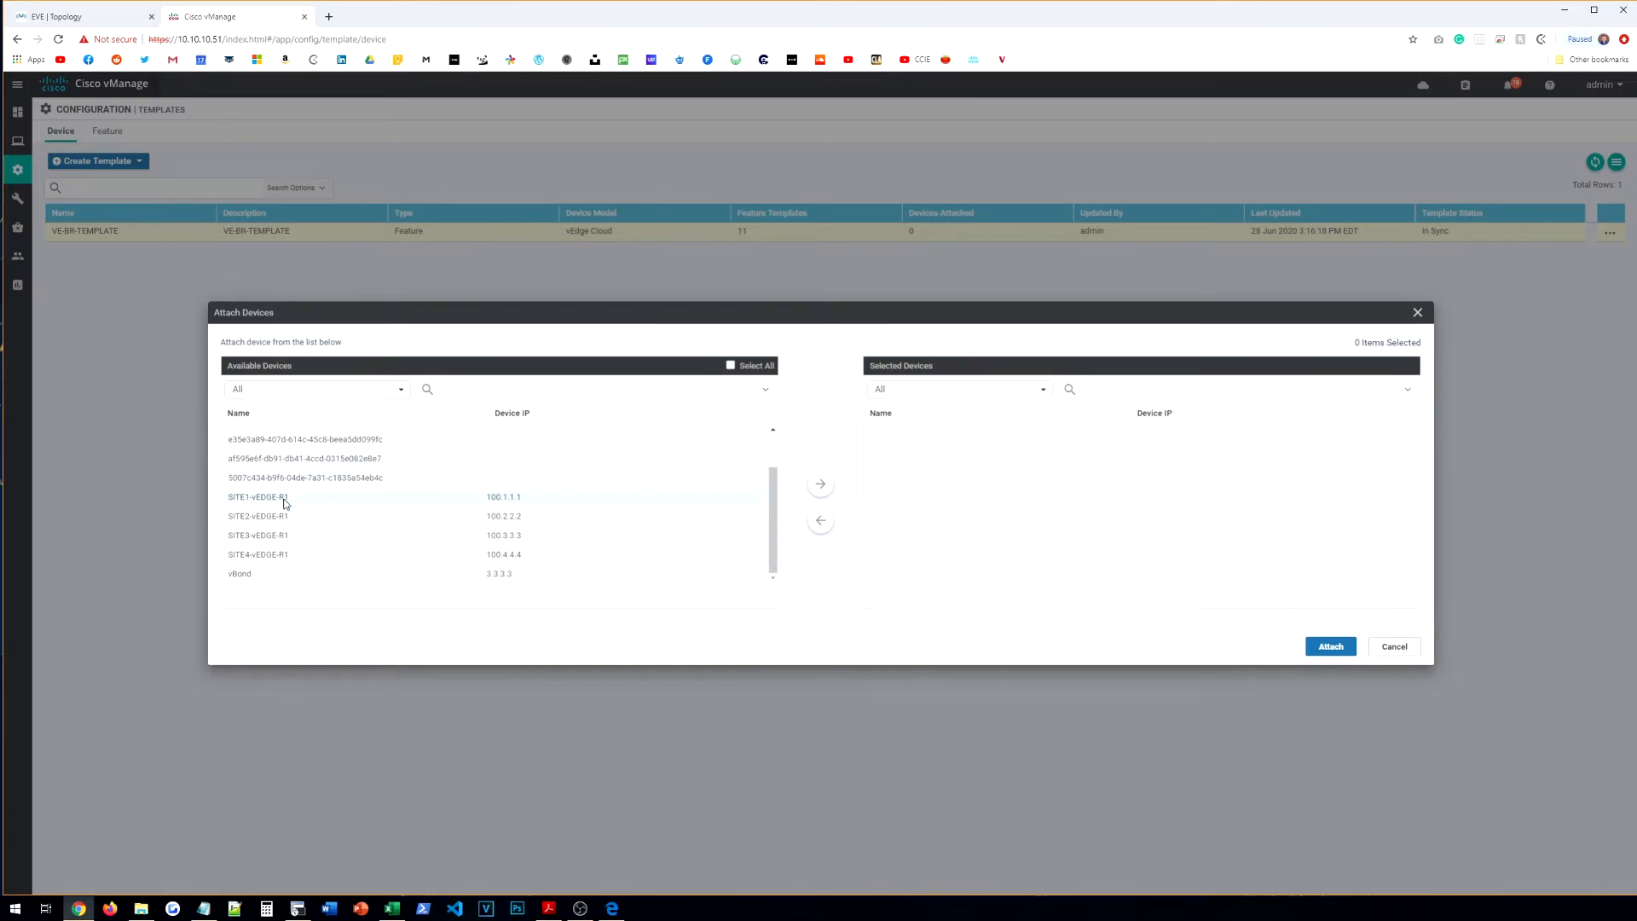
pyautogui.scroll(2, 252, 448)
pyautogui.scroll(-2, 333, 507)
pyautogui.click(283, 517)
pyautogui.click(279, 544)
pyautogui.click(299, 558)
pyautogui.click(821, 484)
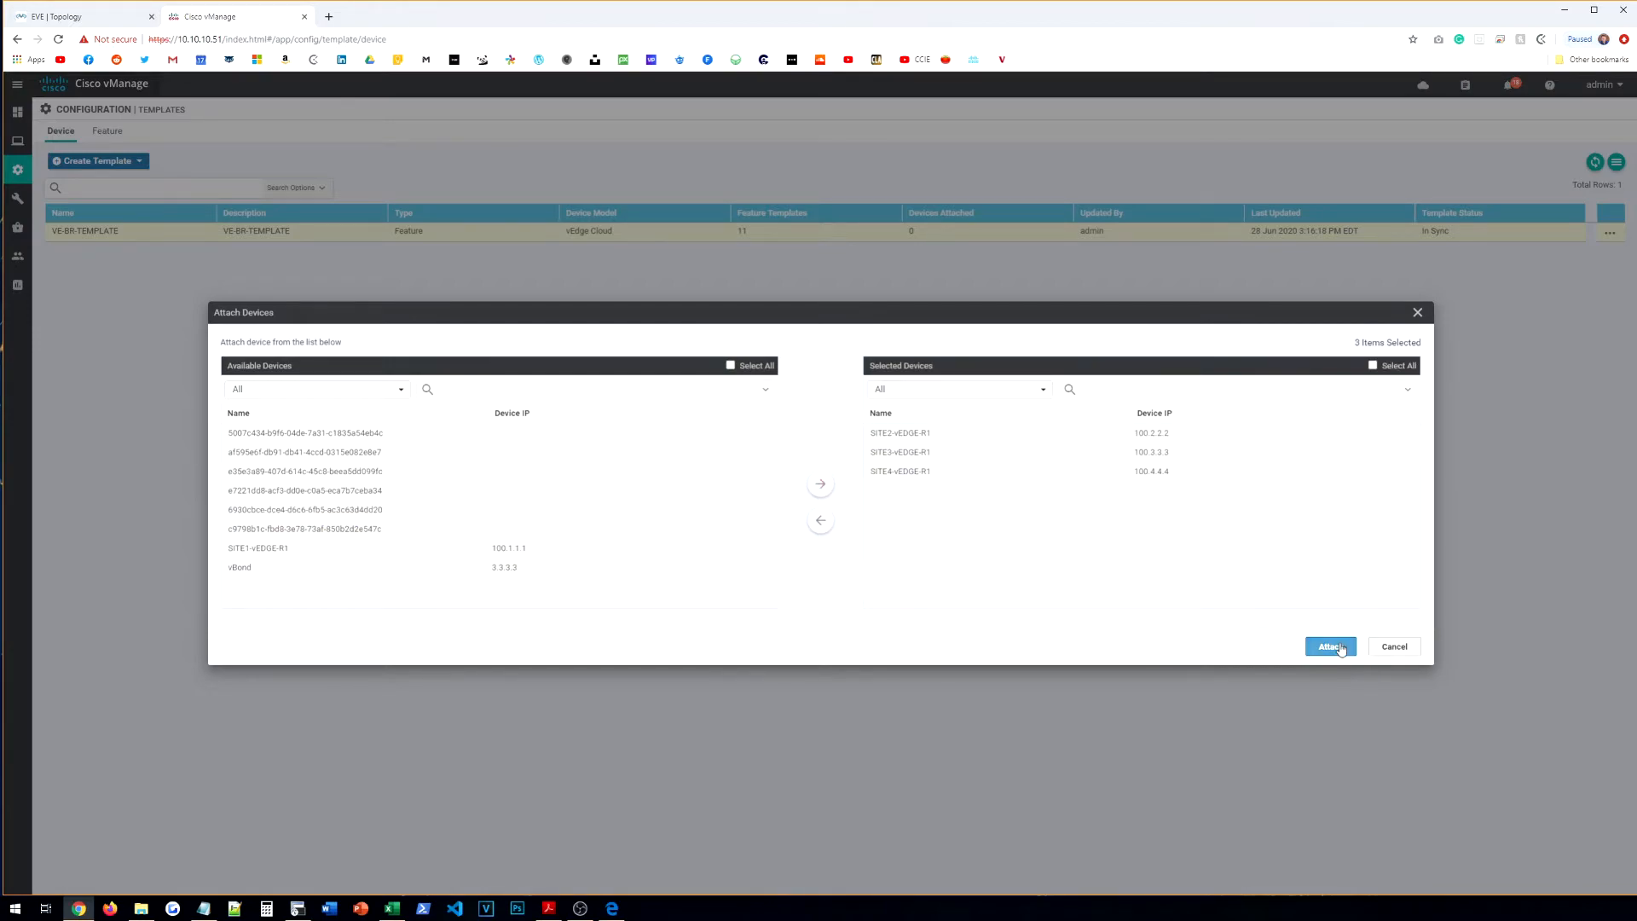
pyautogui.click(1333, 648)
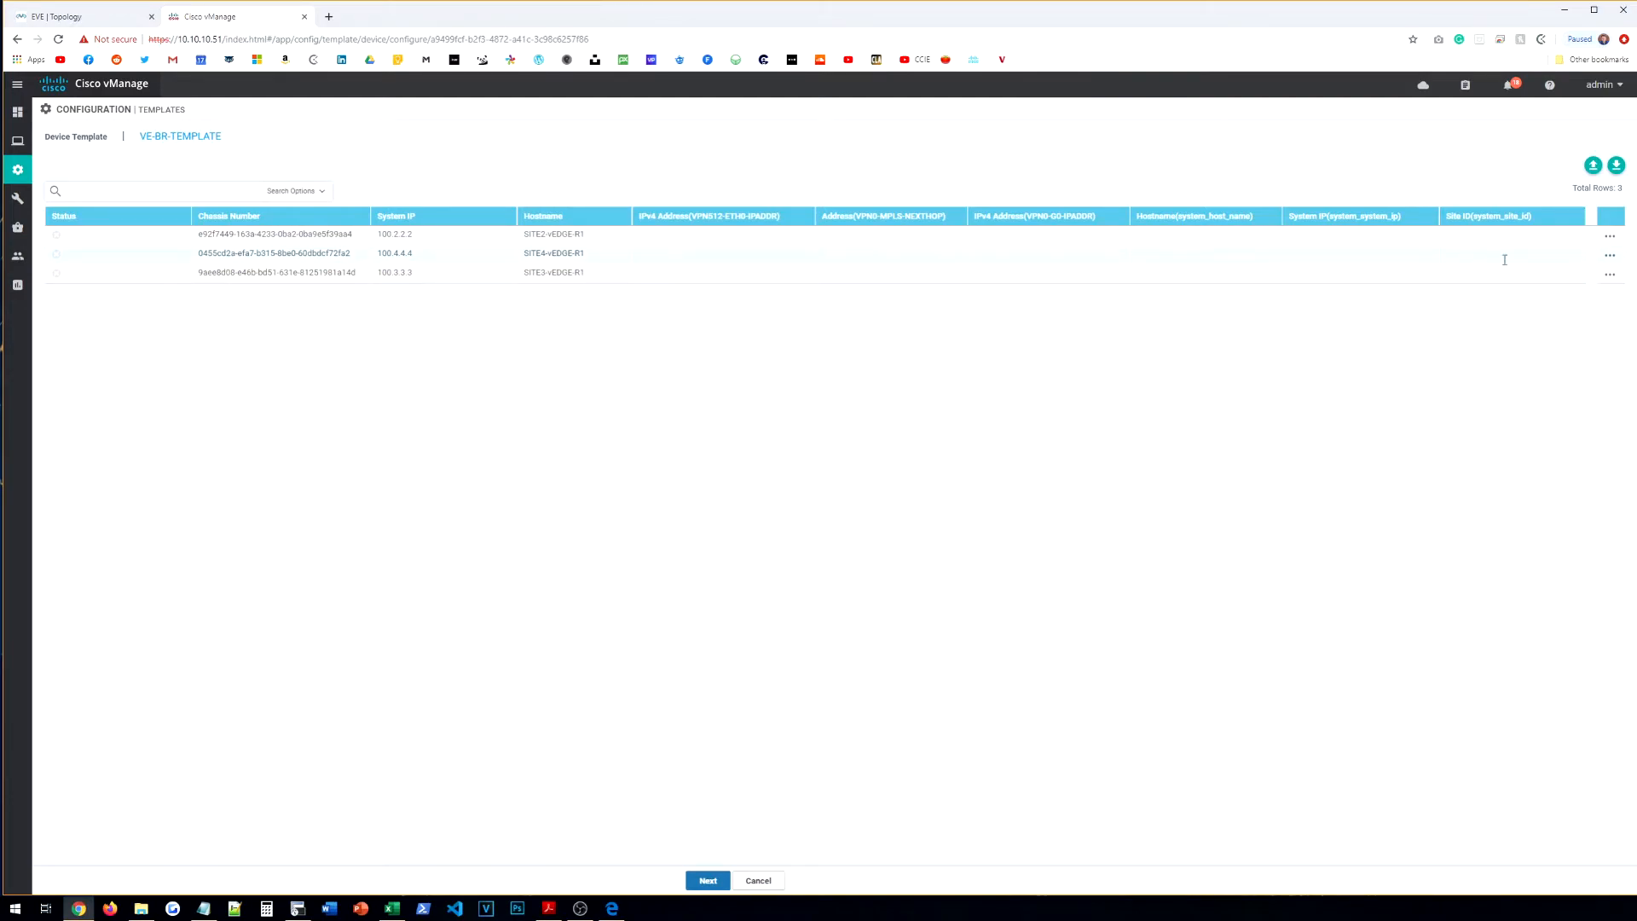
# Step: Sort devices by hostname, edit SITE2's variables, and enter MPLS next-hop 192.168.2.254
pyautogui.click(565, 218)
pyautogui.click(1610, 236)
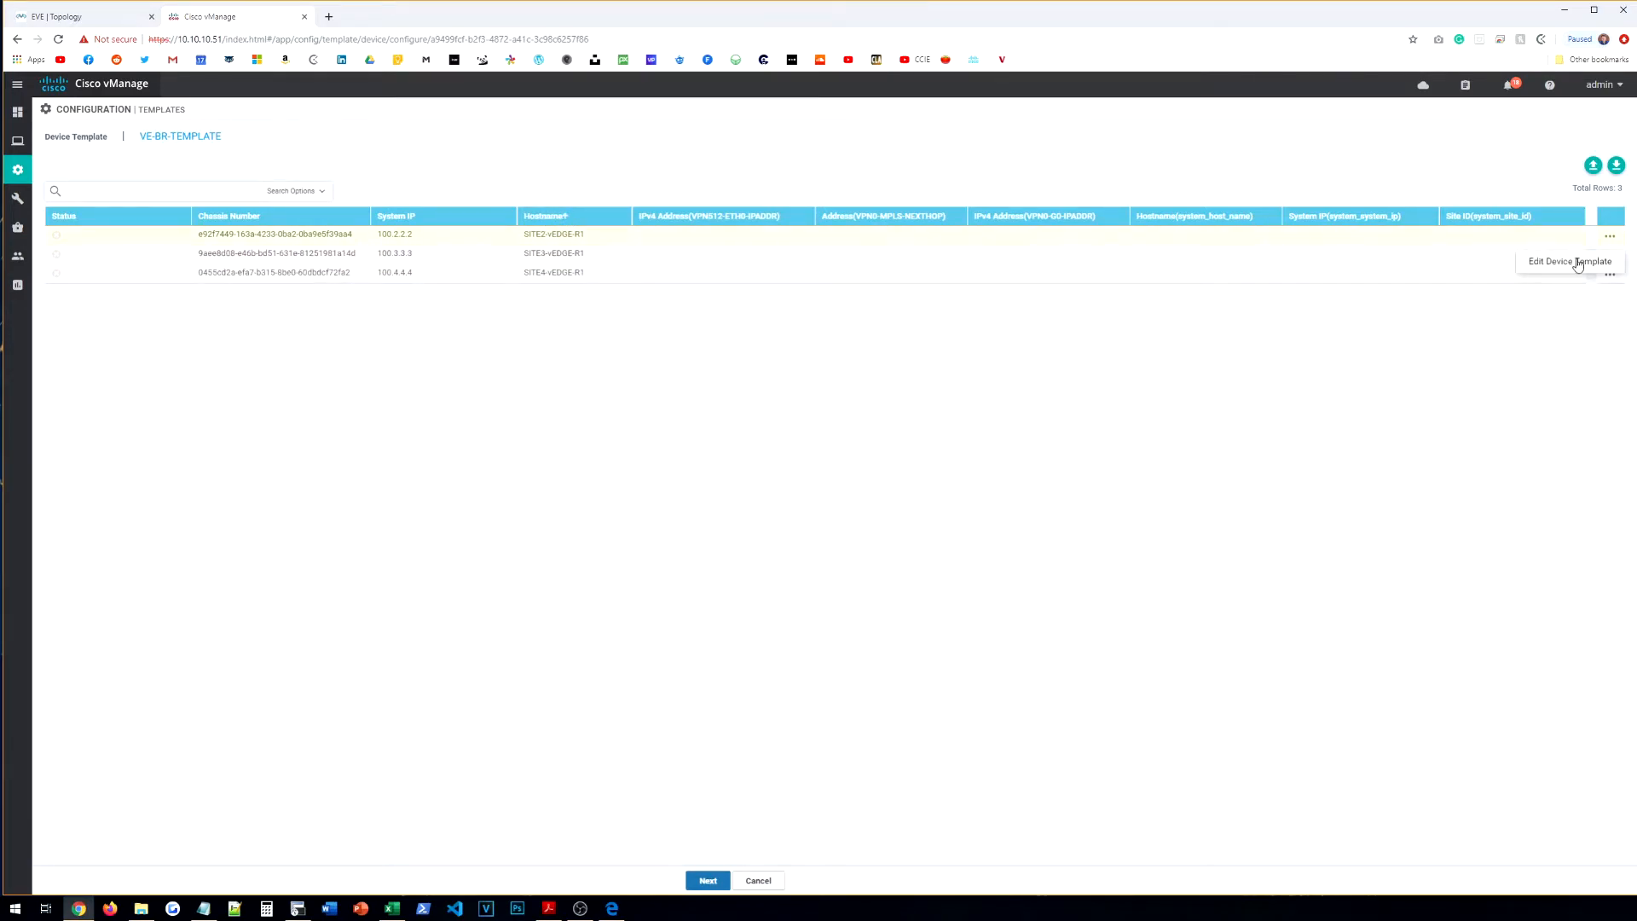
pyautogui.click(1576, 266)
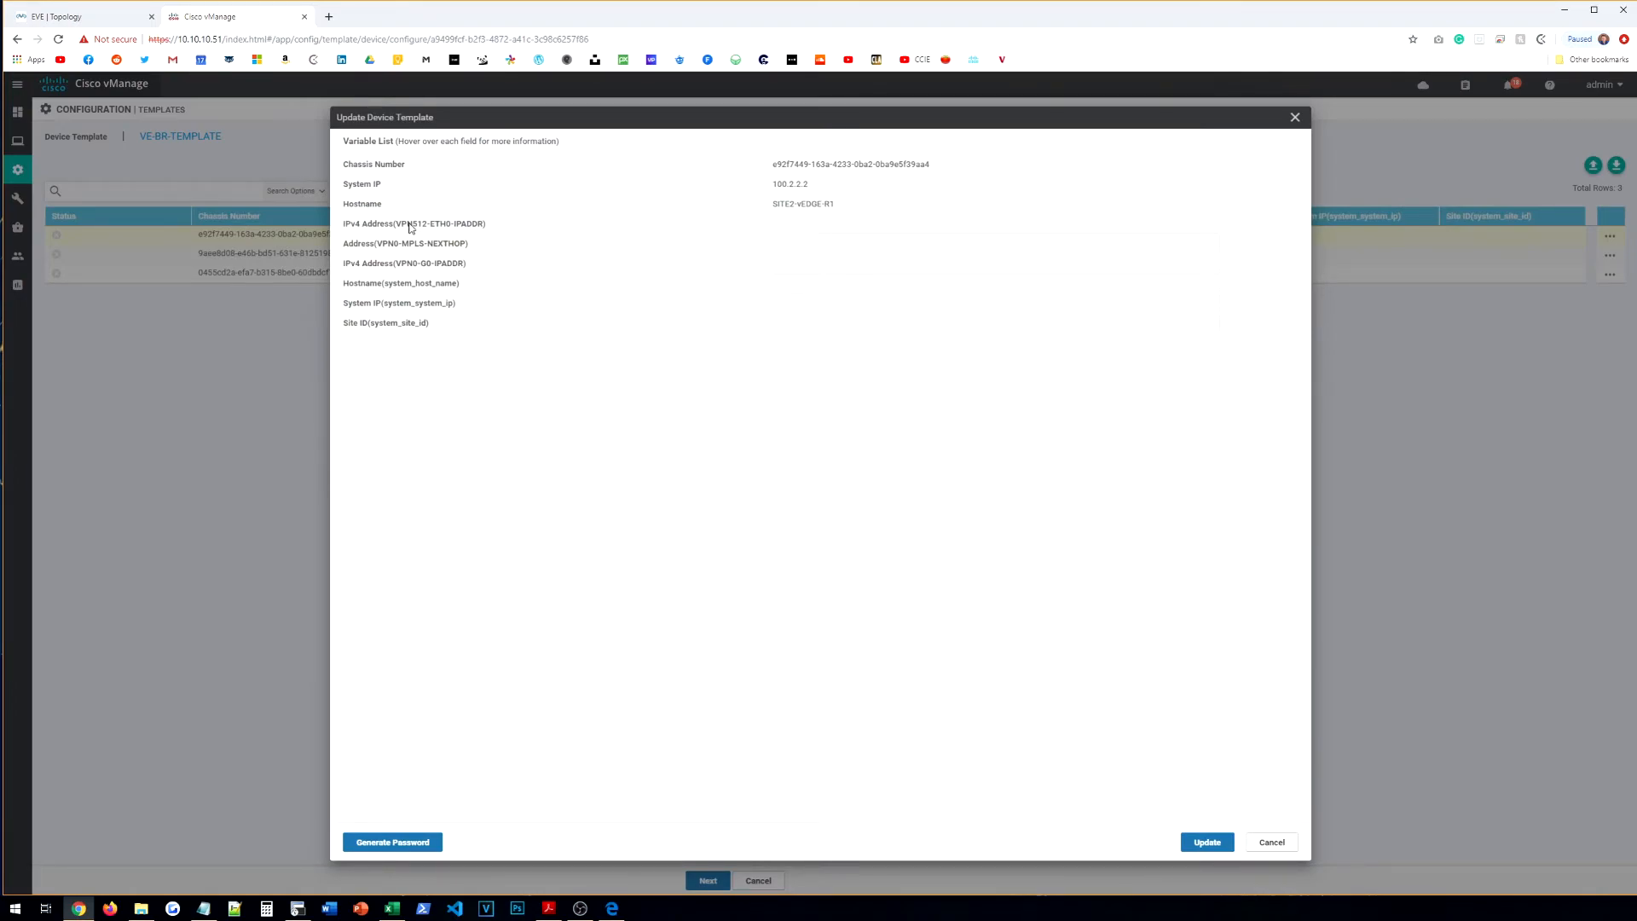
pyautogui.moveTo(424, 229)
pyautogui.click(74, 19)
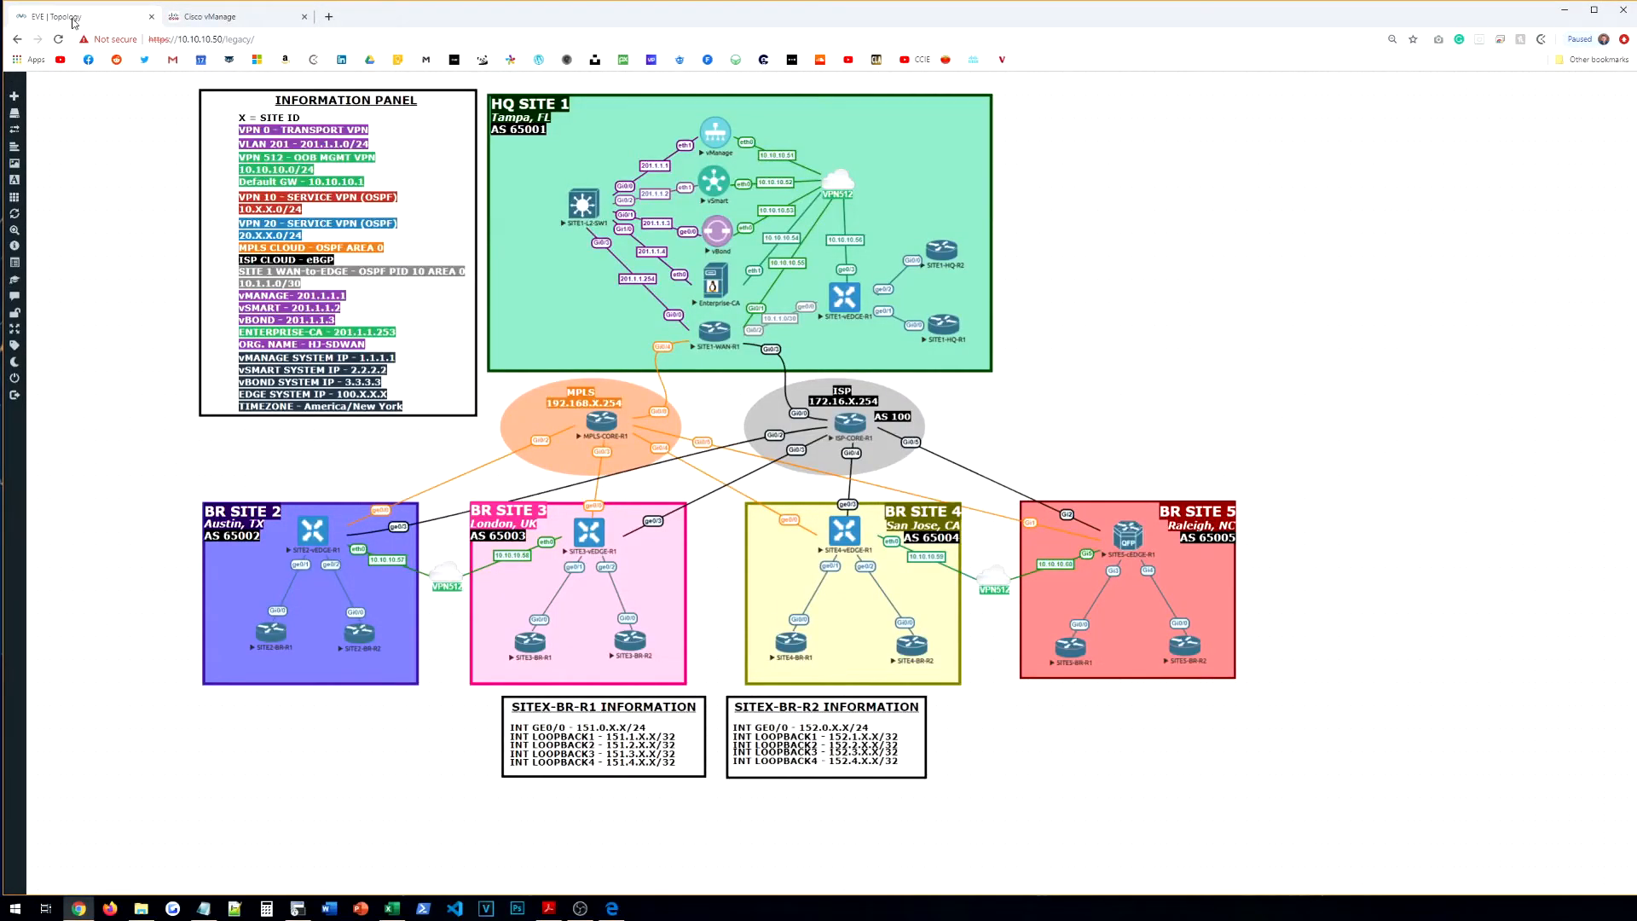
pyautogui.click(212, 17)
pyautogui.click(861, 219)
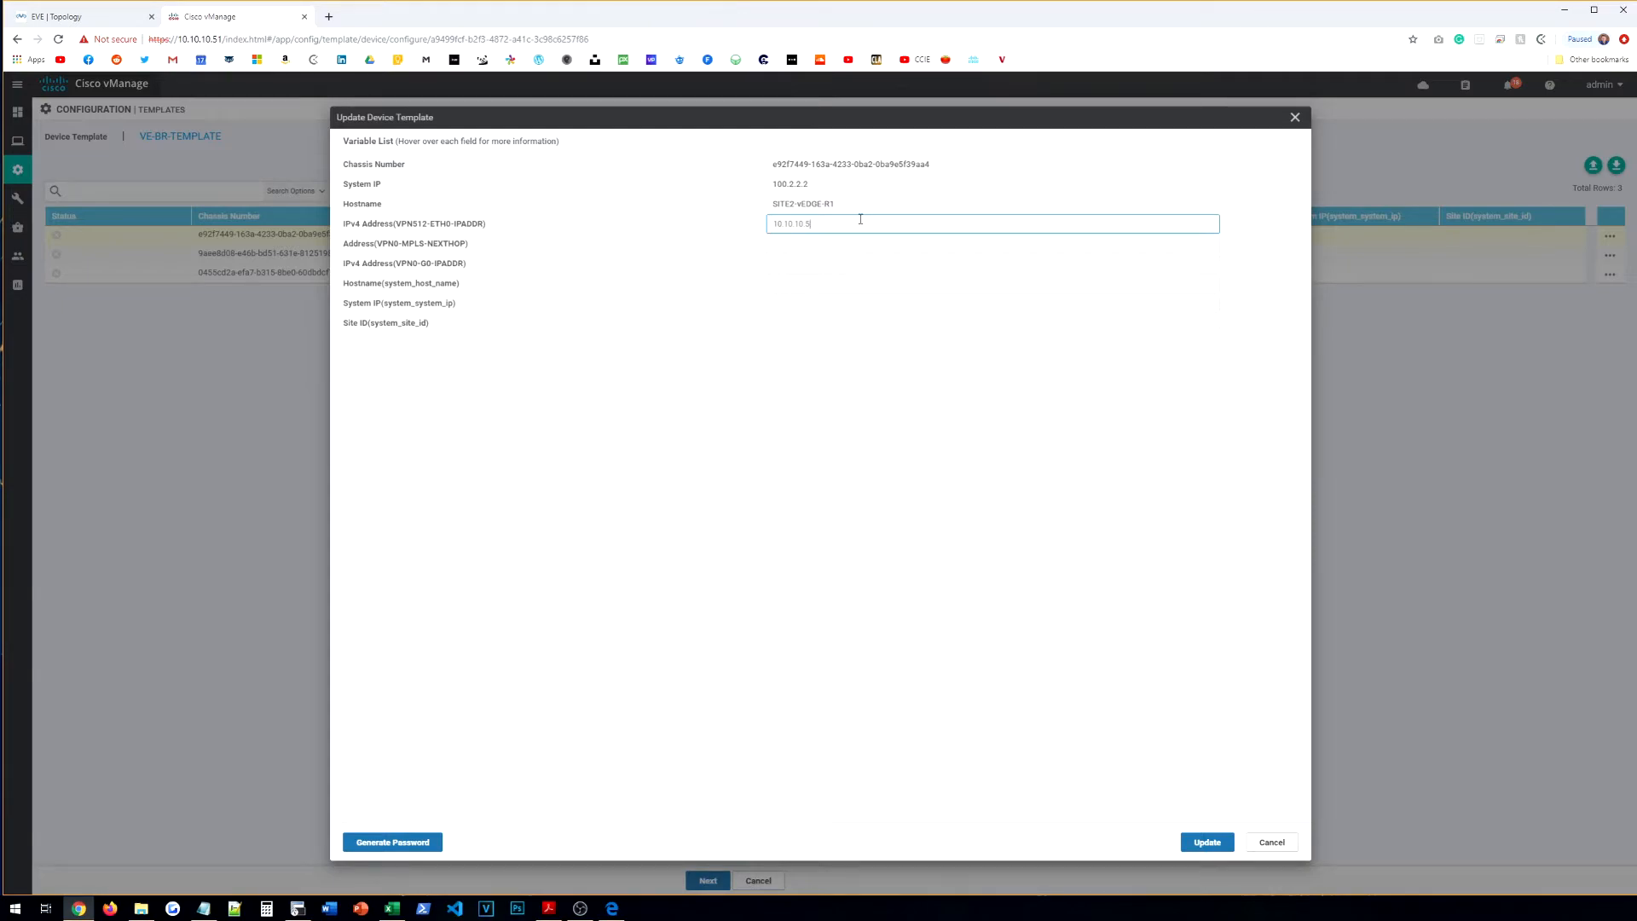
pyautogui.click(823, 246)
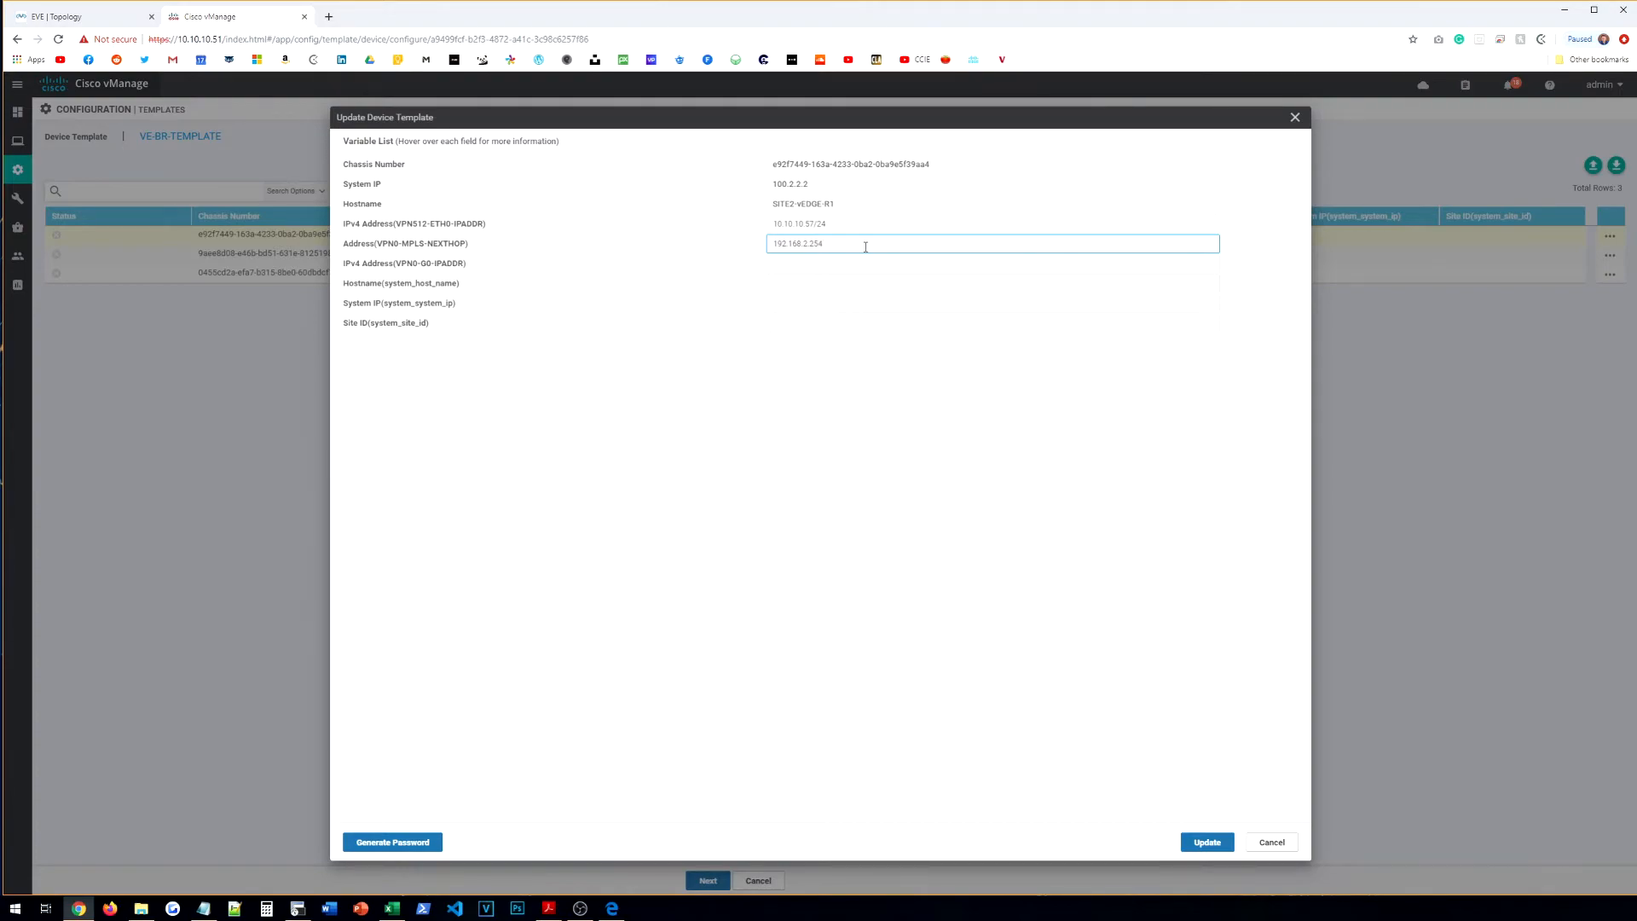
pyautogui.write('192.168.2.254')
# Step: Fill in the VPN 0 G0 /24 address, hostname, system IP 100.2.2.2 and site ID 2, then update
pyautogui.click(94, 18)
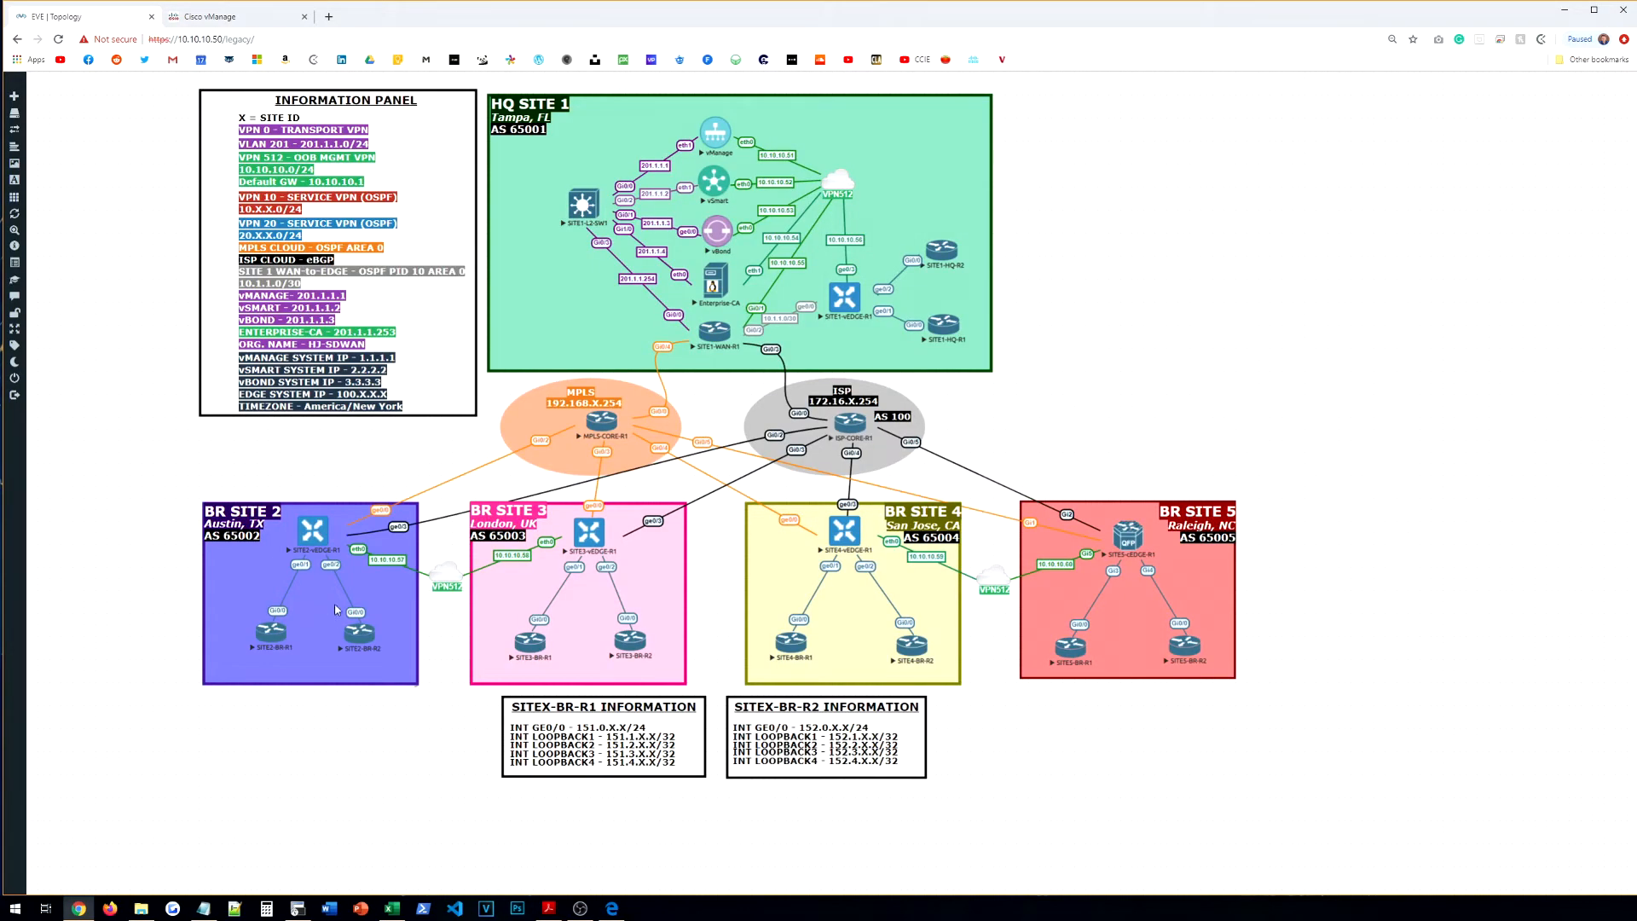
pyautogui.click(210, 17)
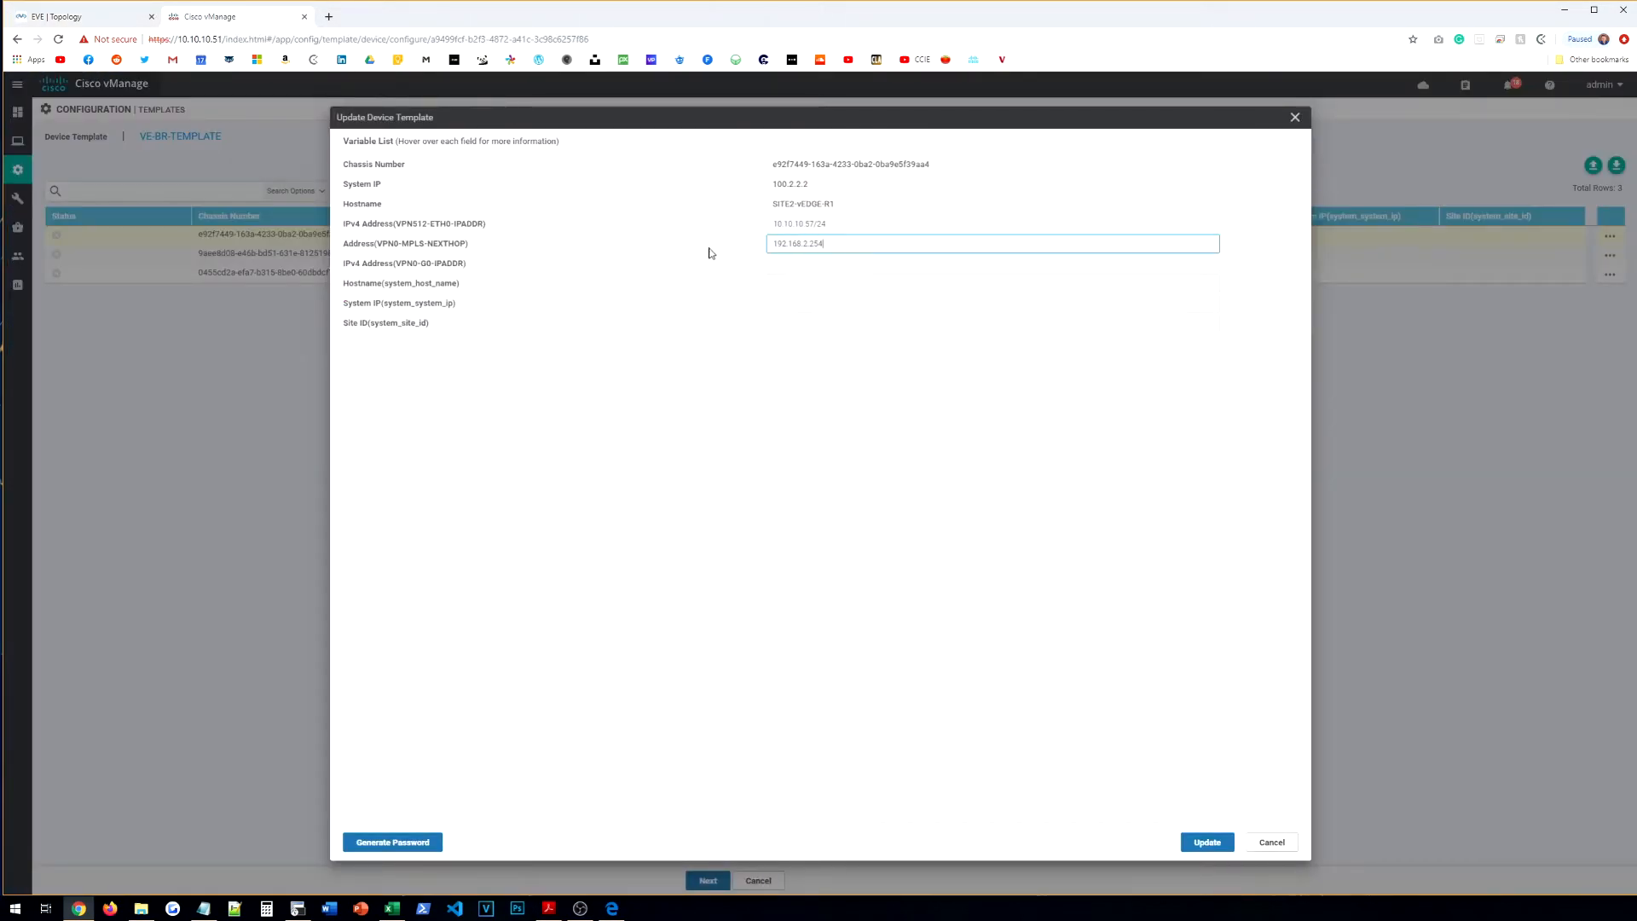
pyautogui.click(801, 265)
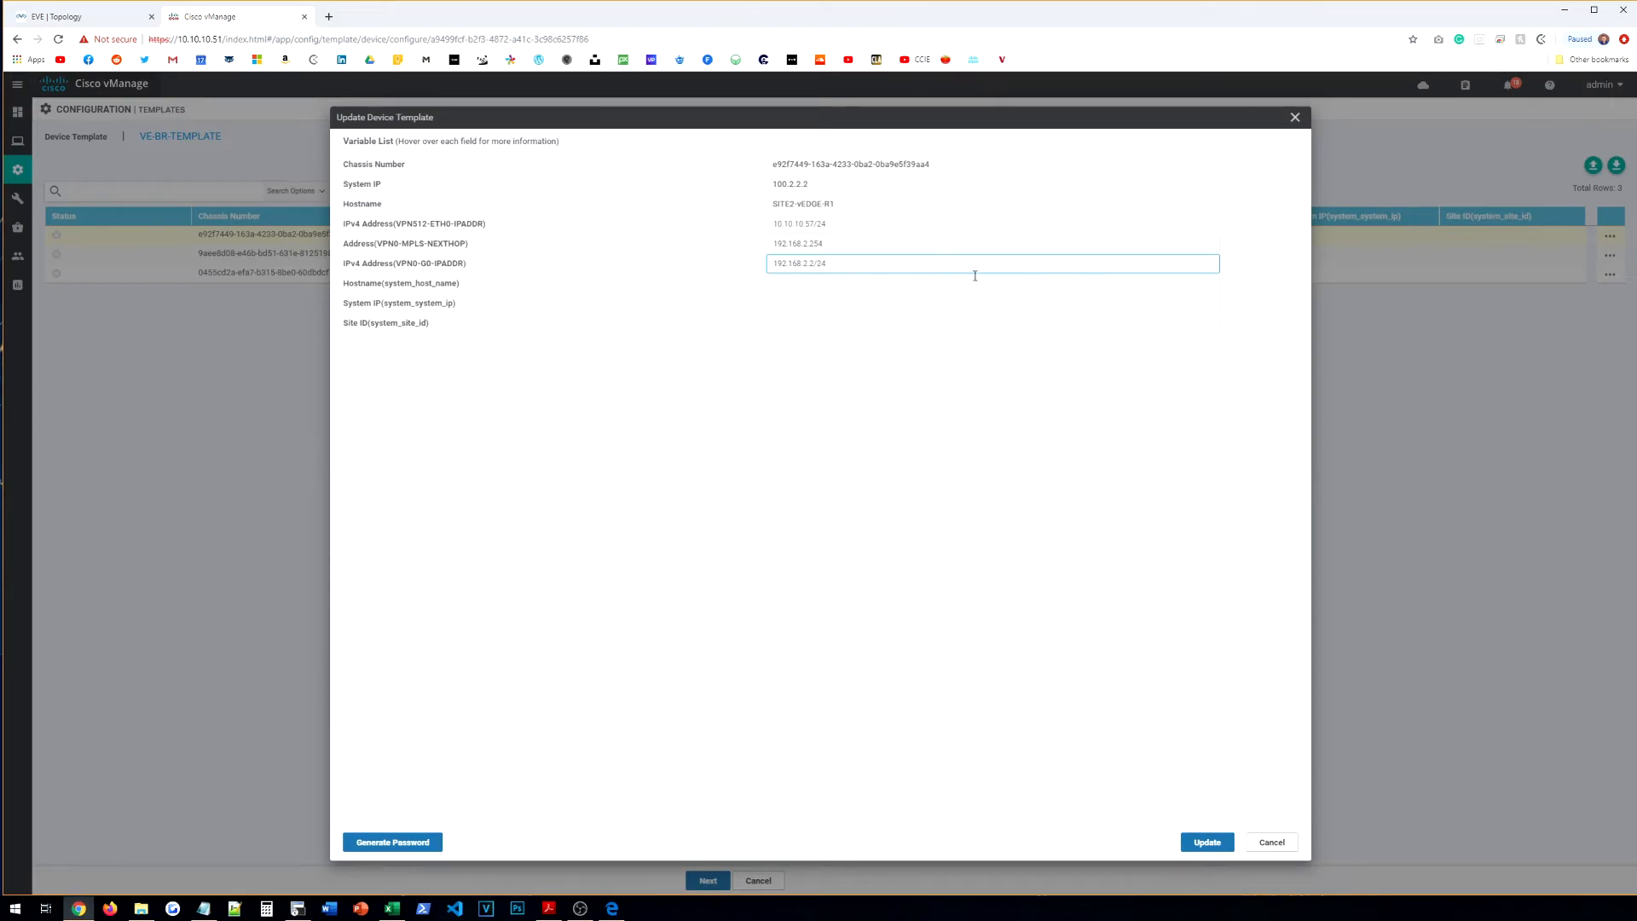
pyautogui.click(853, 268)
pyautogui.click(803, 282)
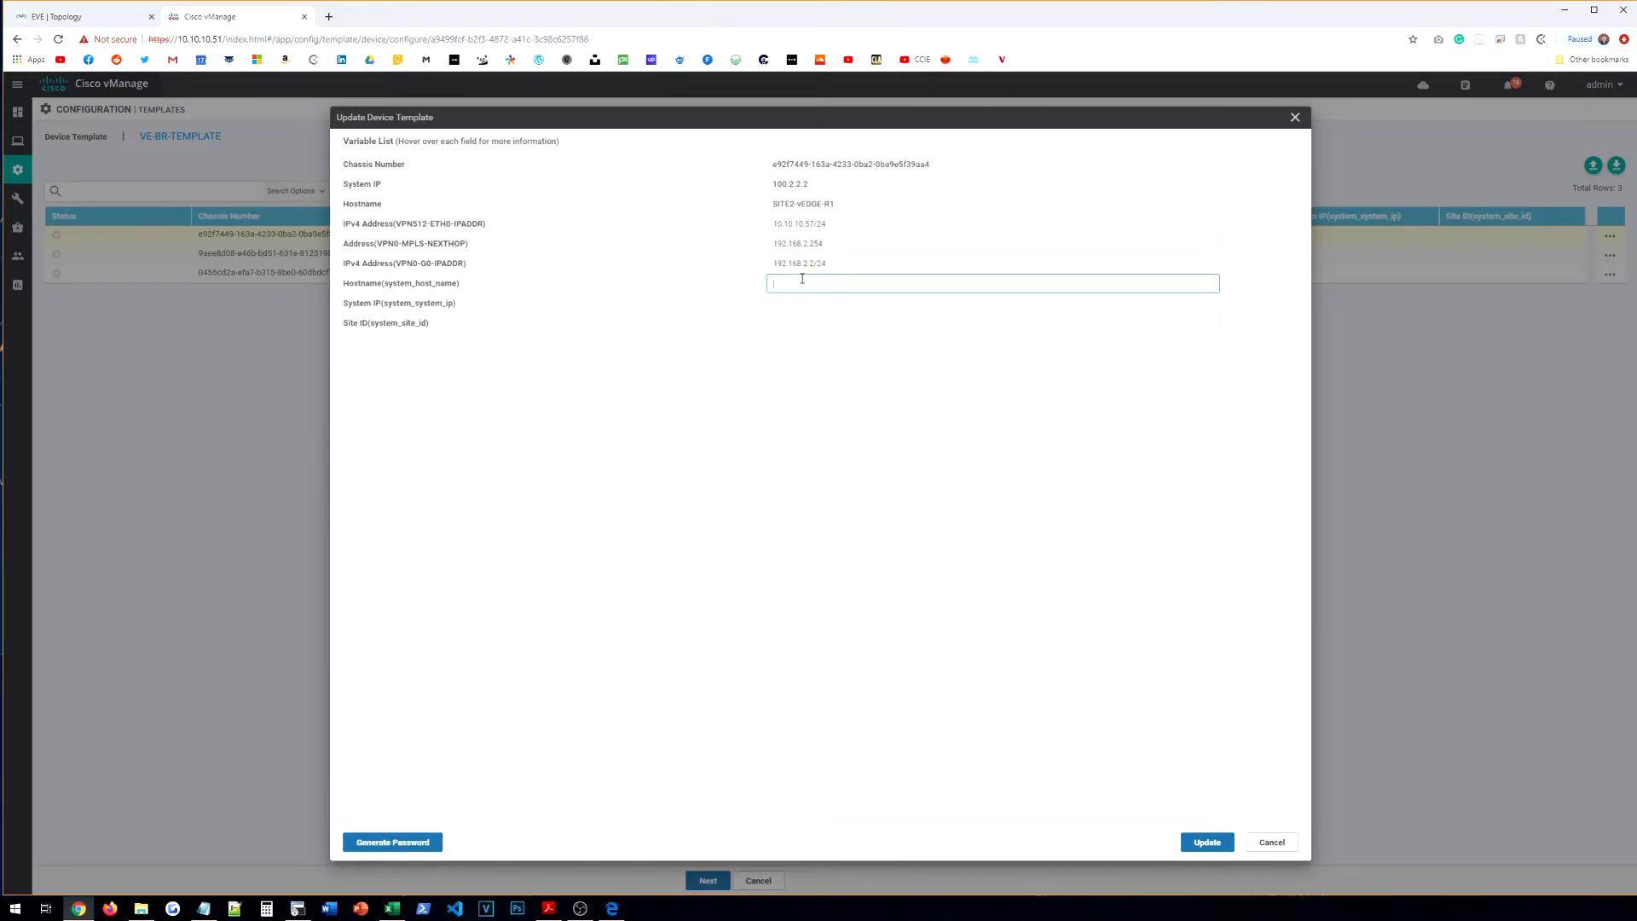
pyautogui.write('TE2-0')
pyautogui.write('EDGE-R1')
pyautogui.press('Tab')
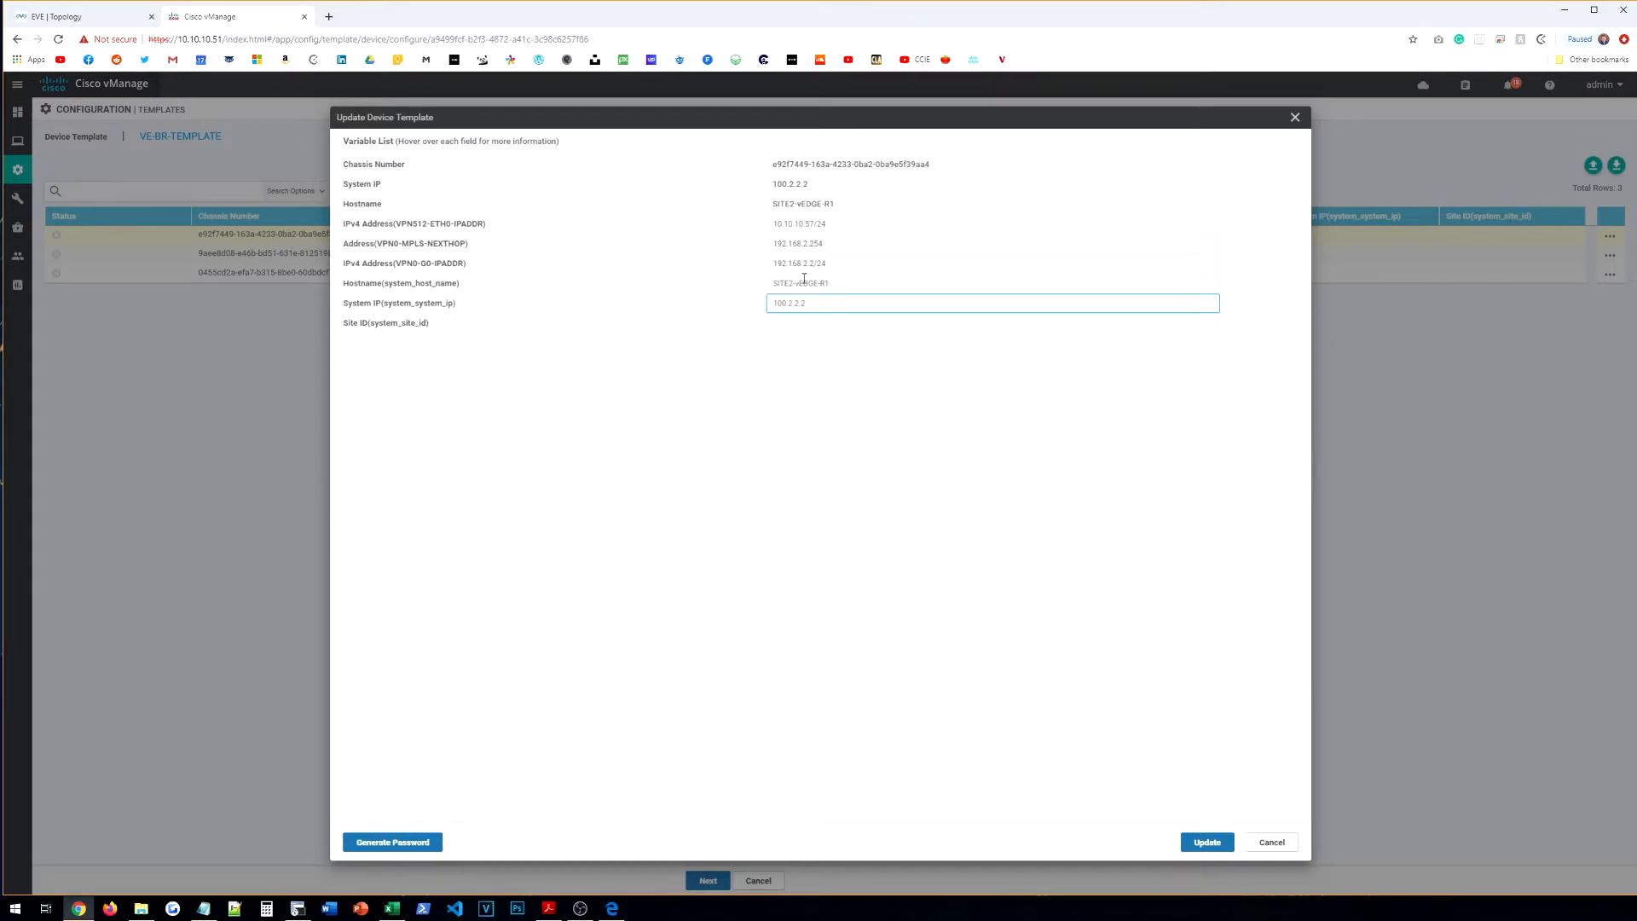
pyautogui.press('Tab')
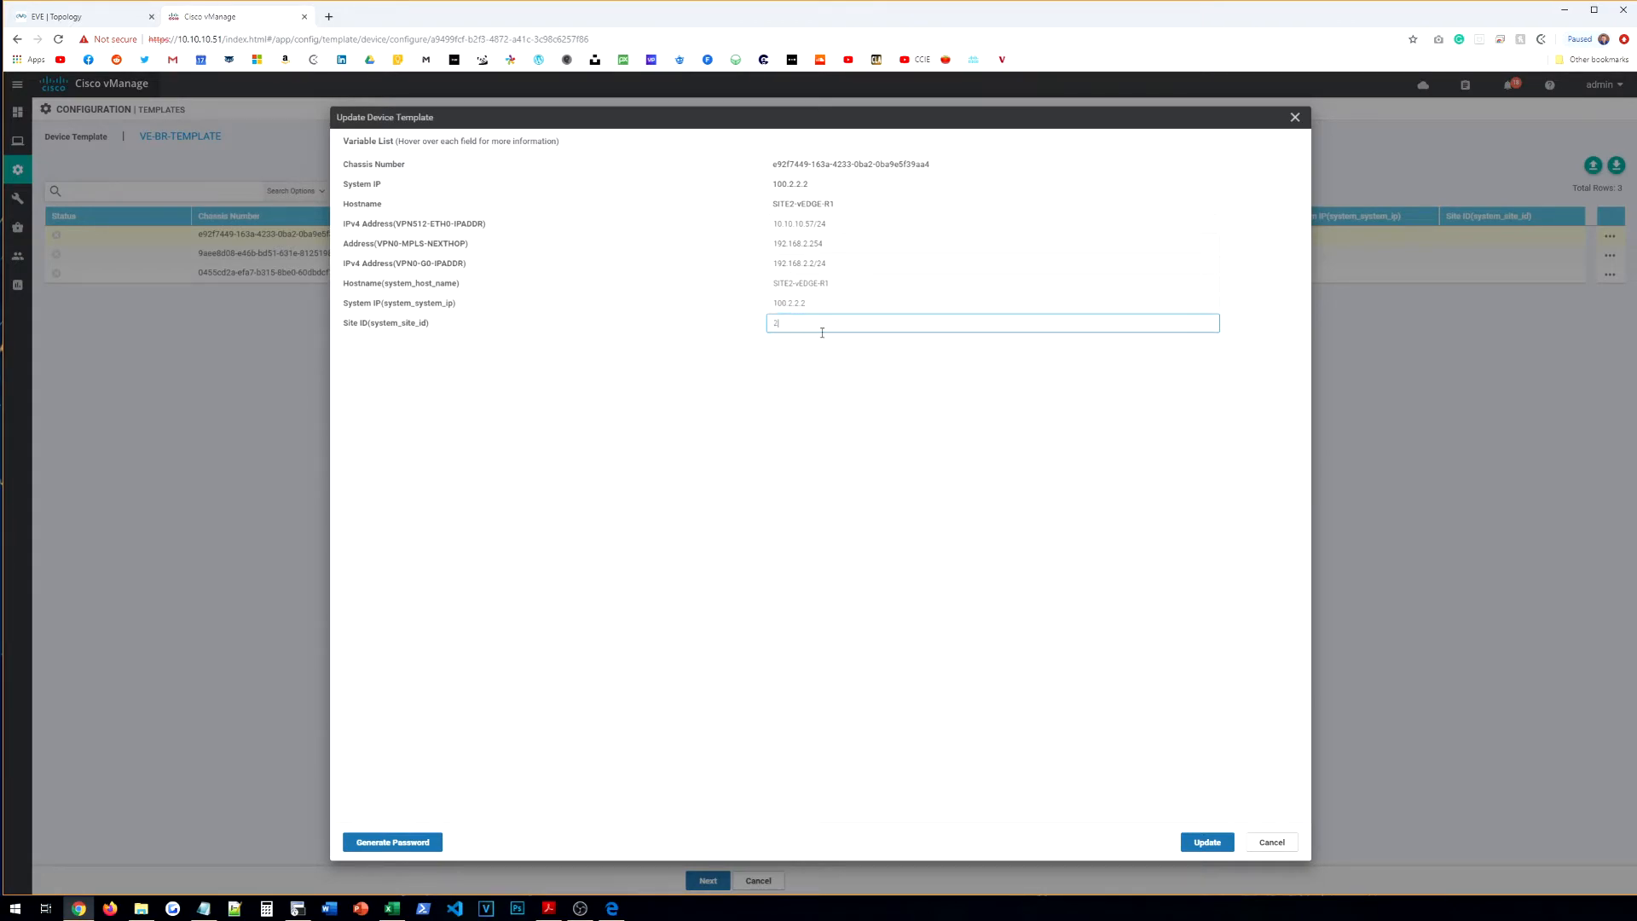
pyautogui.click(1194, 841)
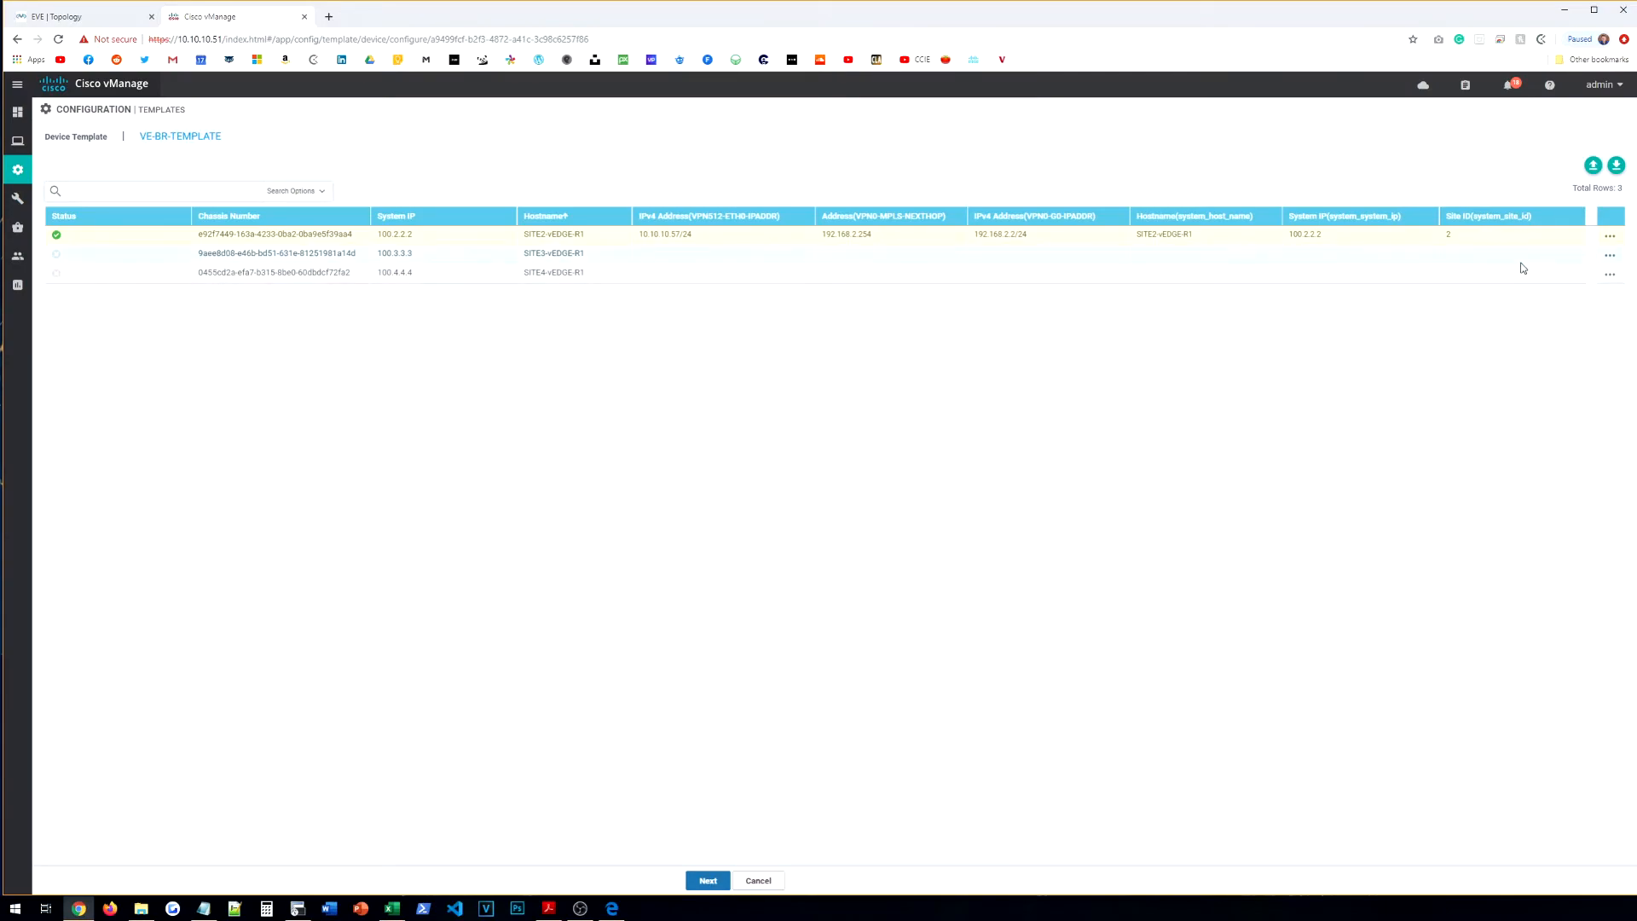
pyautogui.click(1611, 255)
# Step: Enter 10.10.10.58 as the SITE3 vEdge's VPN512 address, checking the lab topology for addressing
pyautogui.click(1570, 281)
pyautogui.click(851, 226)
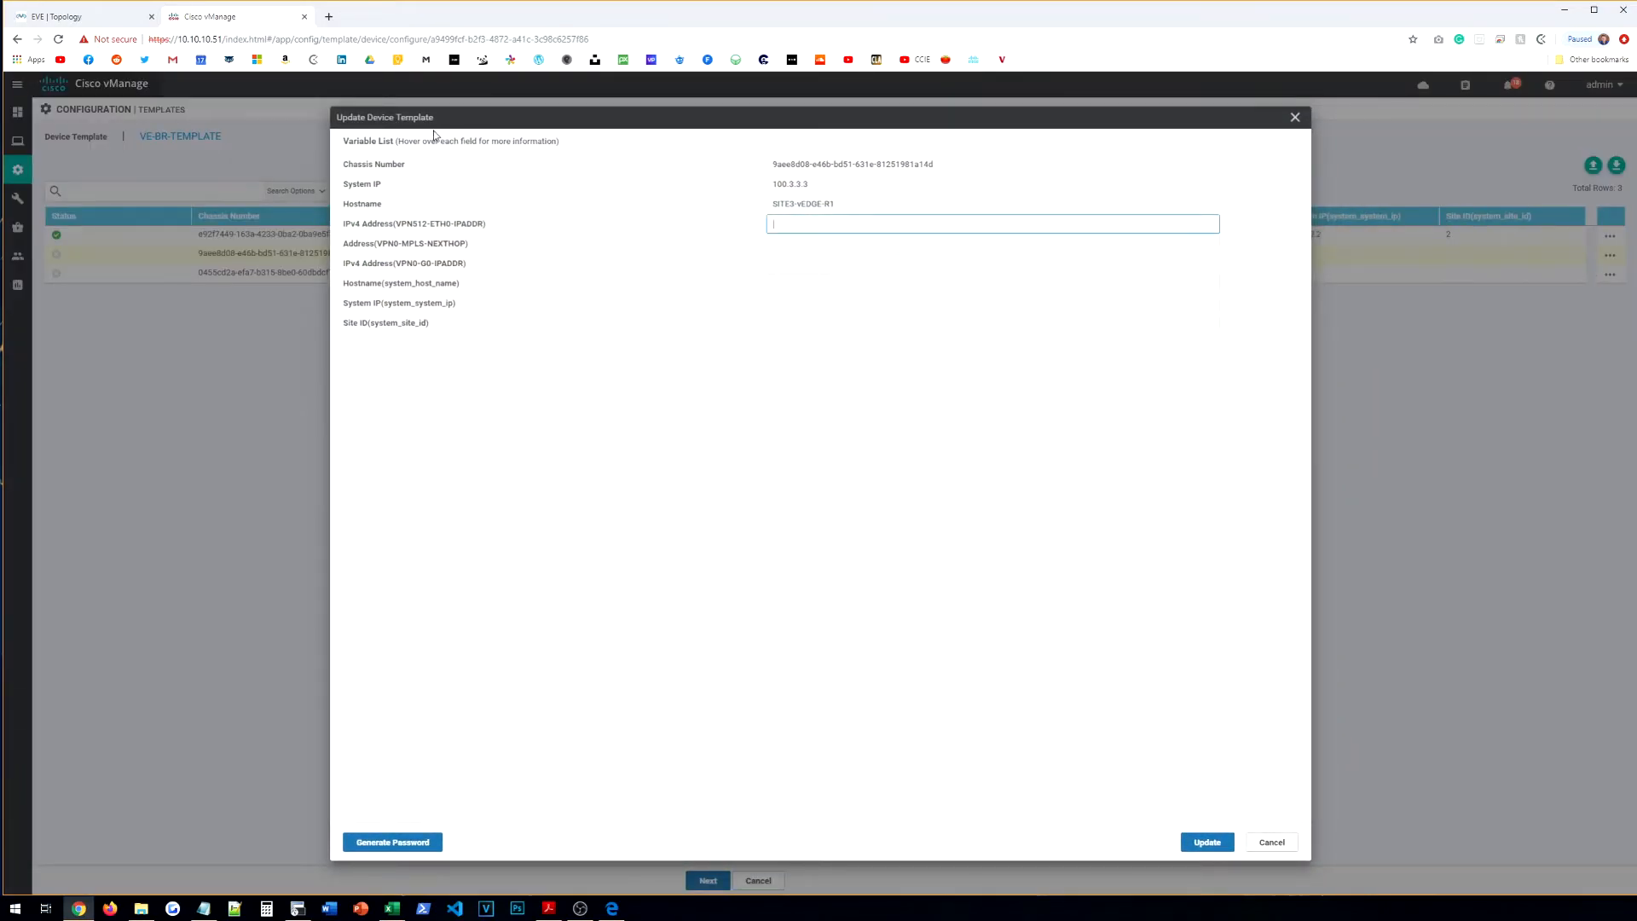
pyautogui.write('10.10.10.58')
pyautogui.click(109, 19)
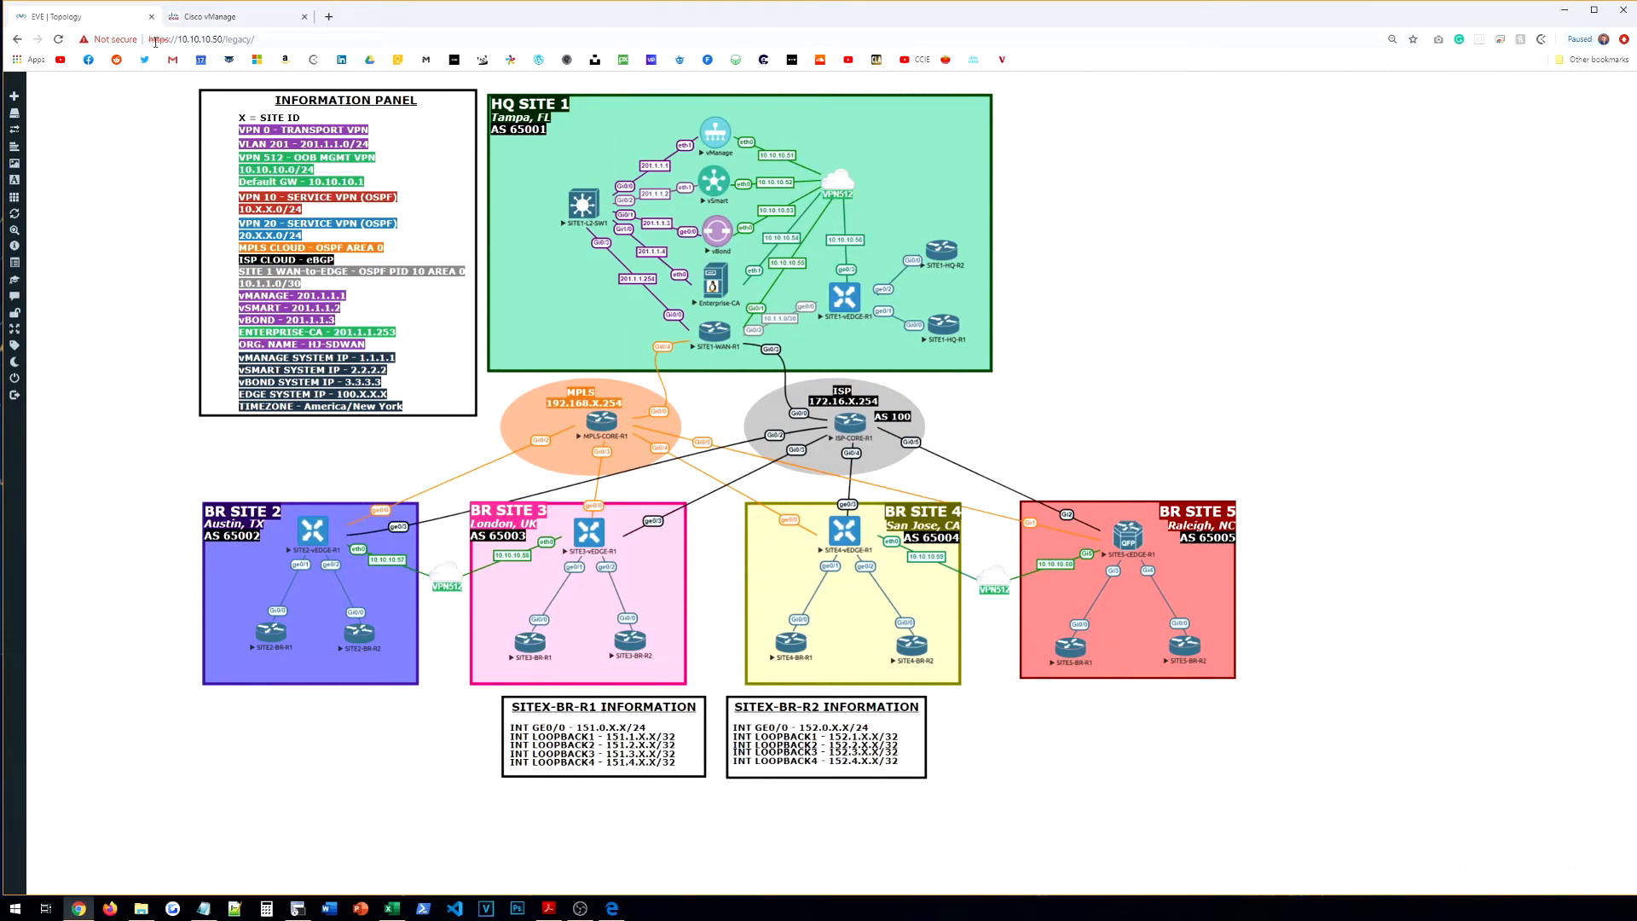
pyautogui.click(260, 19)
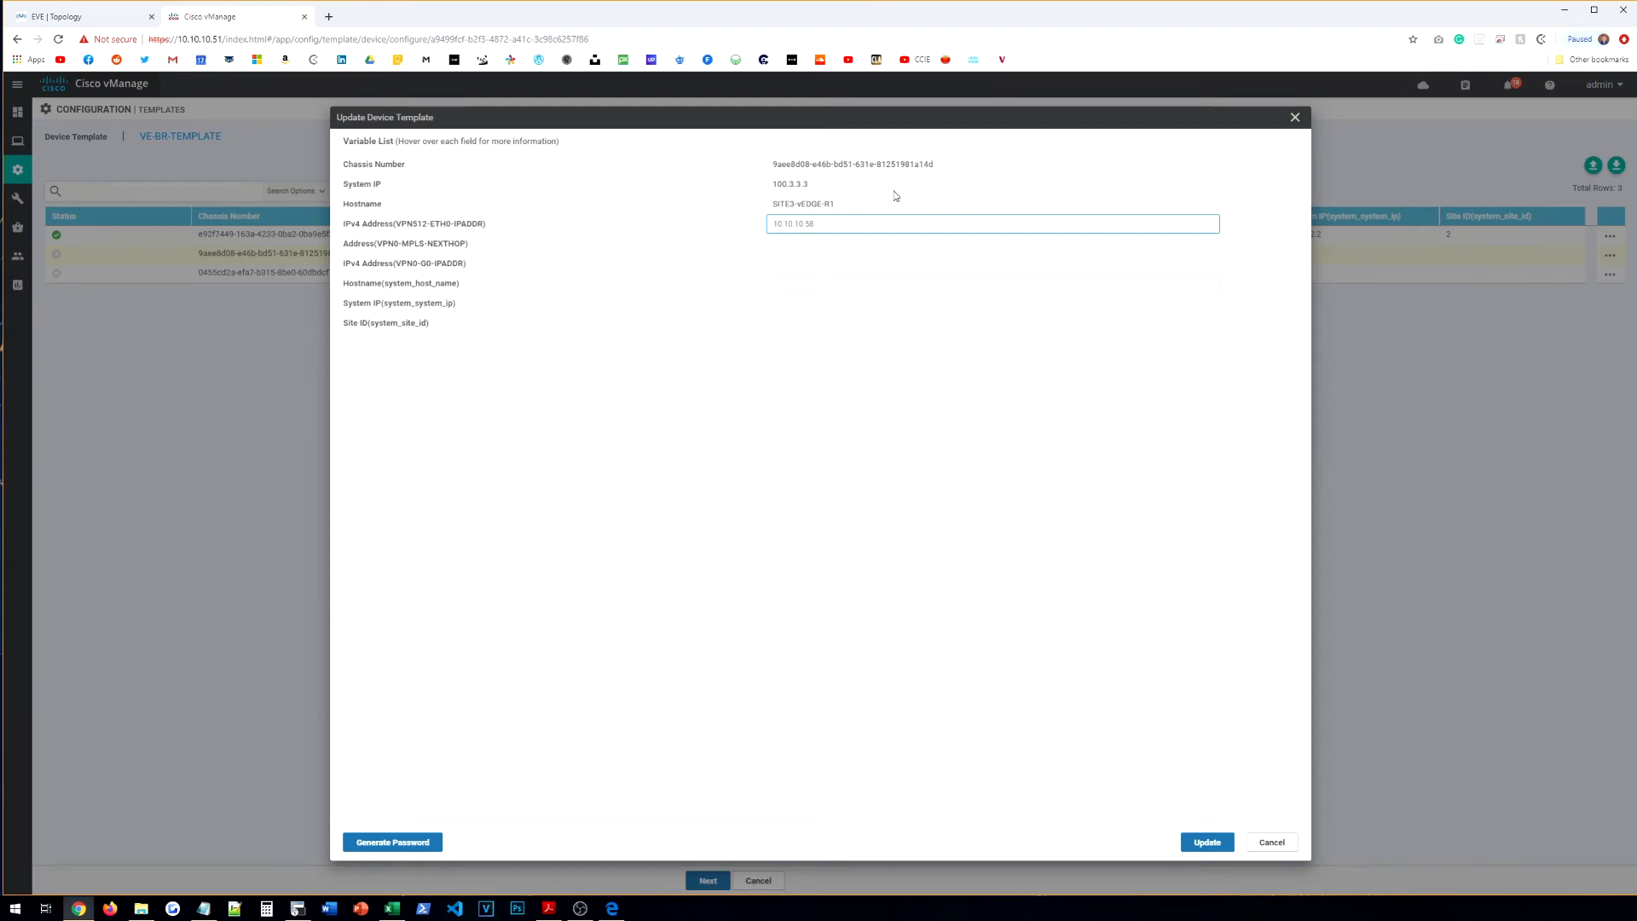
# Step: Fill SITE3's next-hop, VPN0 address 192.168.3.3/24, hostname SITE3-vEDGE-R, system IP 100.3.3.3, and save
pyautogui.click(859, 246)
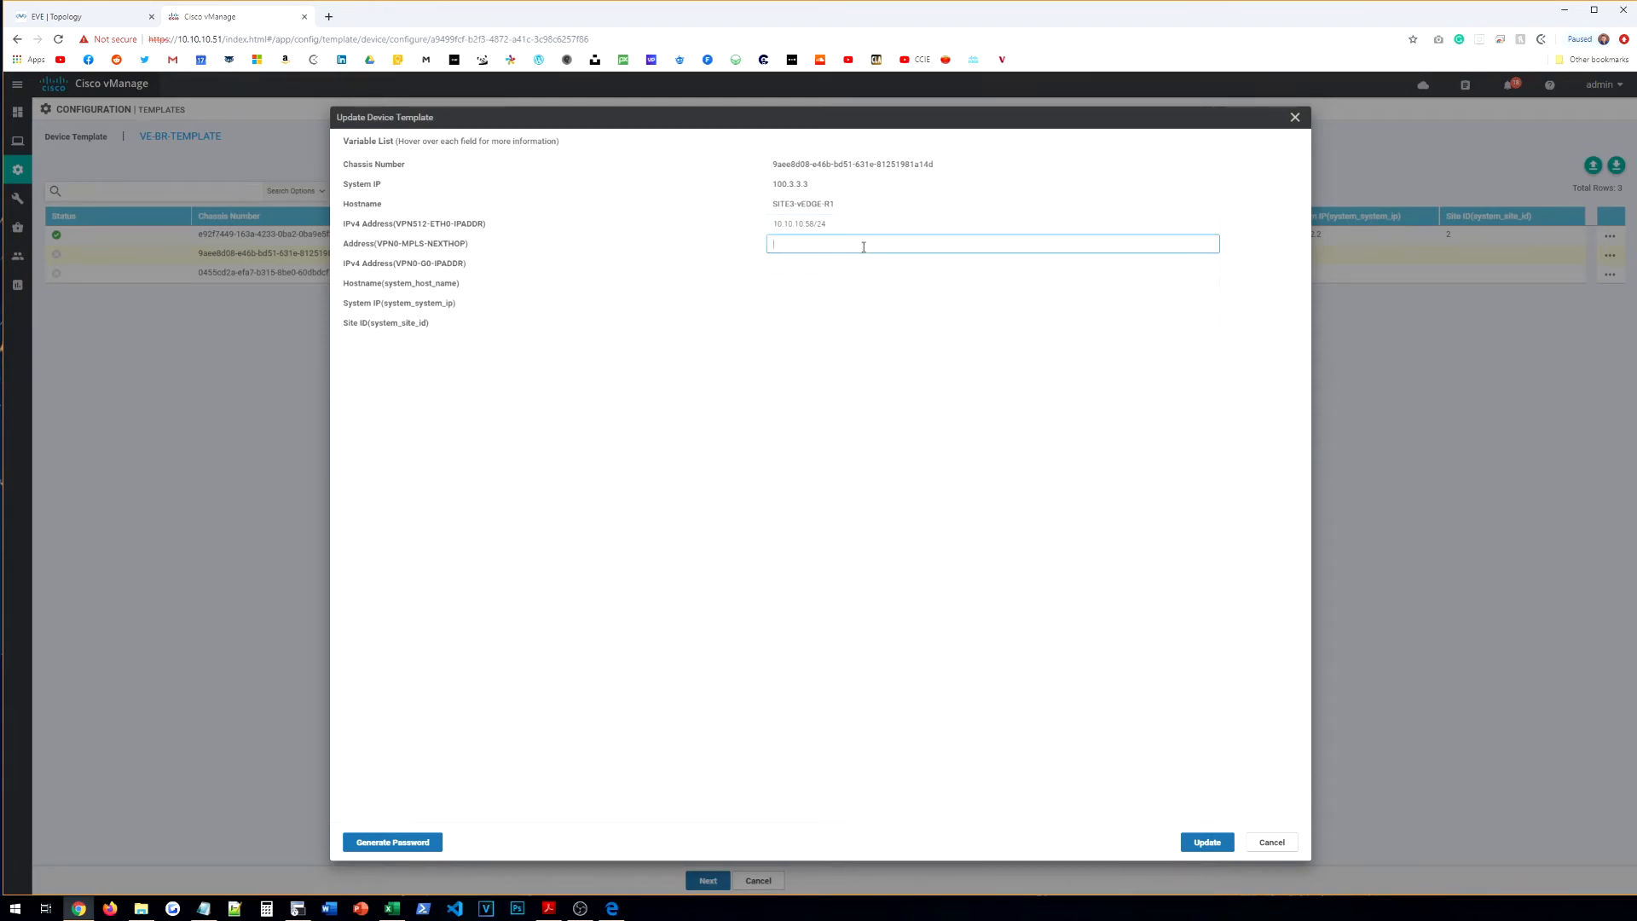
pyautogui.write('102')
pyautogui.write('.1658')
pyautogui.write('.3.254')
pyautogui.press('Tab')
pyautogui.write('192.1')
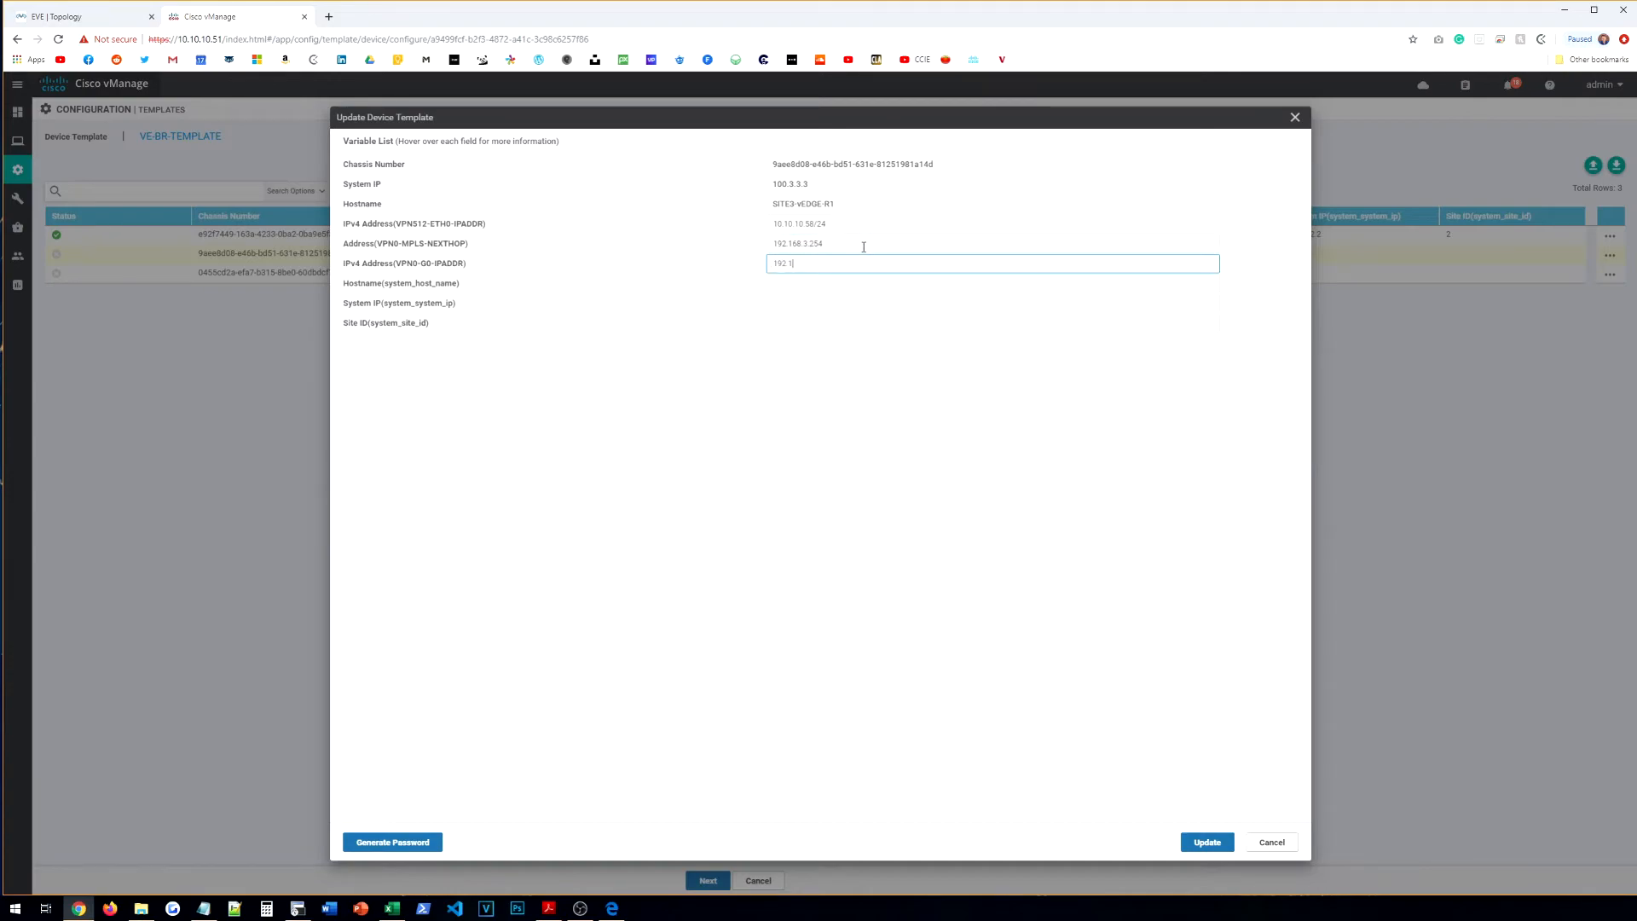
pyautogui.write('68.3.3/24')
pyautogui.press('Tab')
pyautogui.write('SITE3-vEDGE-R')
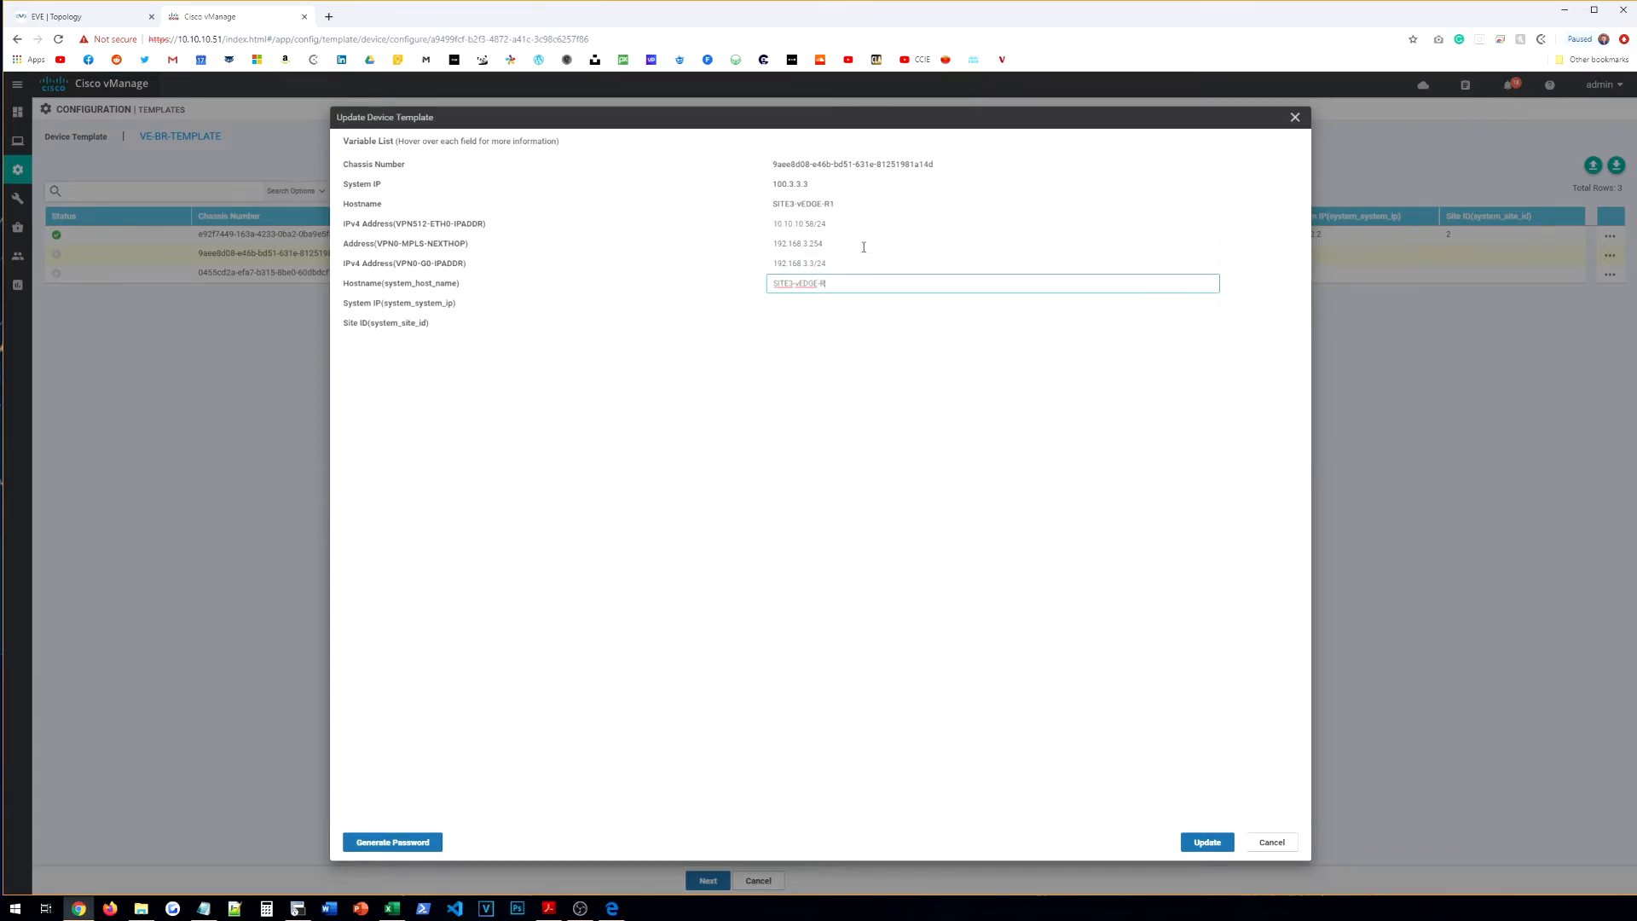
pyautogui.press('Tab')
pyautogui.write('100.3.3.3')
pyautogui.press('Tab')
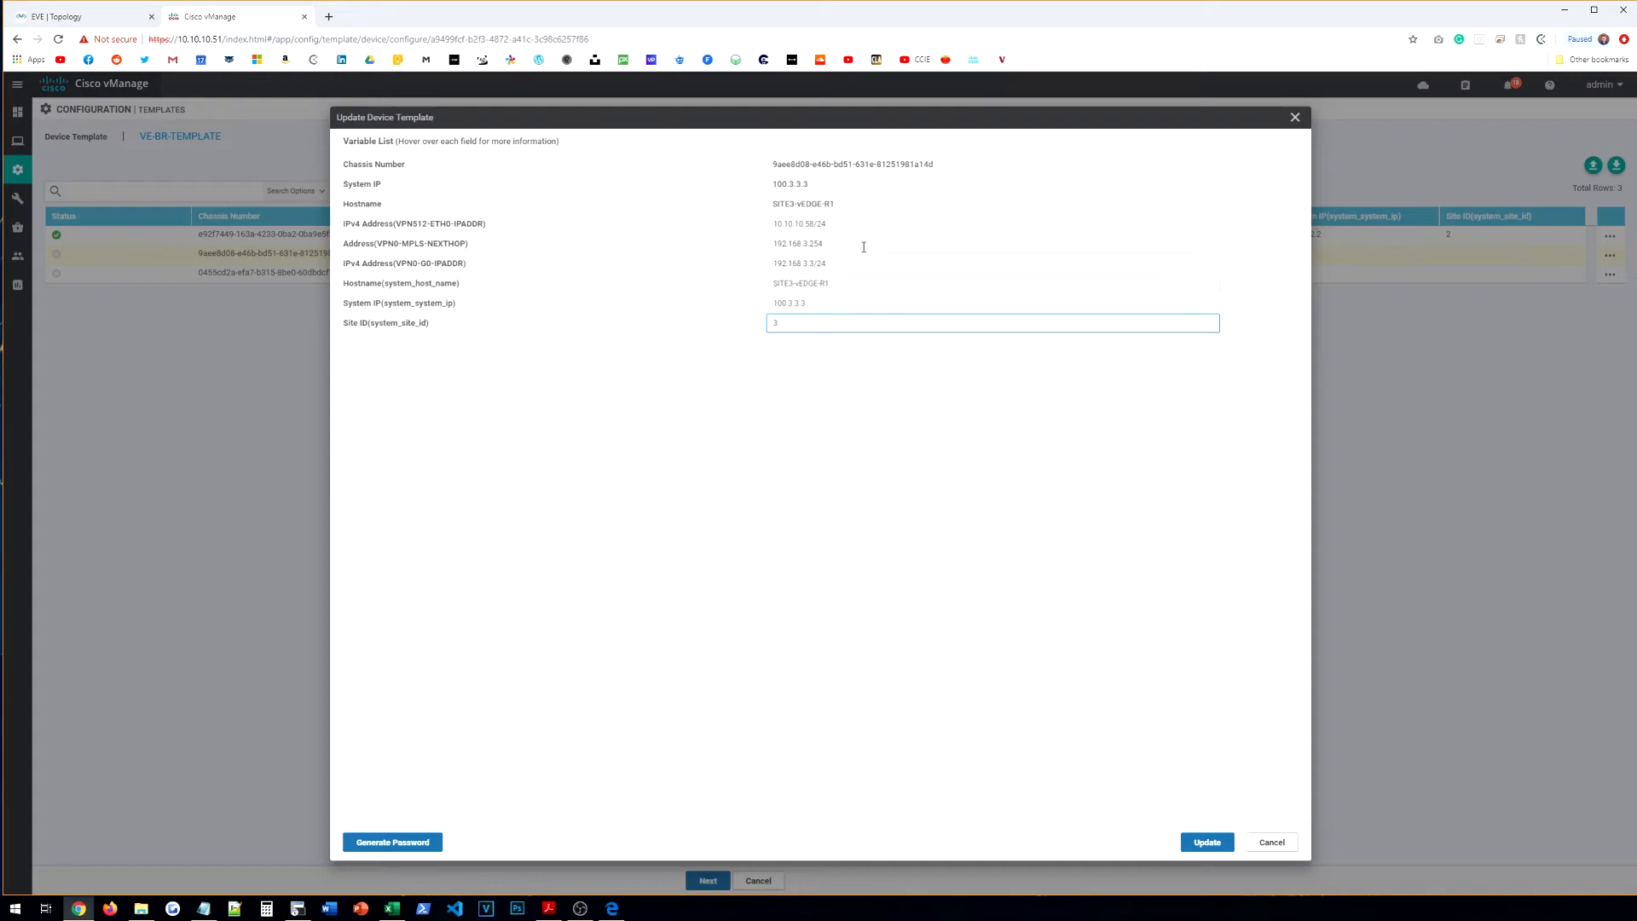
pyautogui.click(1207, 843)
# Step: Edit the SITE4 vEdge's variables, entering its VPN512 and MPLS next-hop addresses
pyautogui.click(1610, 274)
pyautogui.click(1560, 303)
pyautogui.click(839, 225)
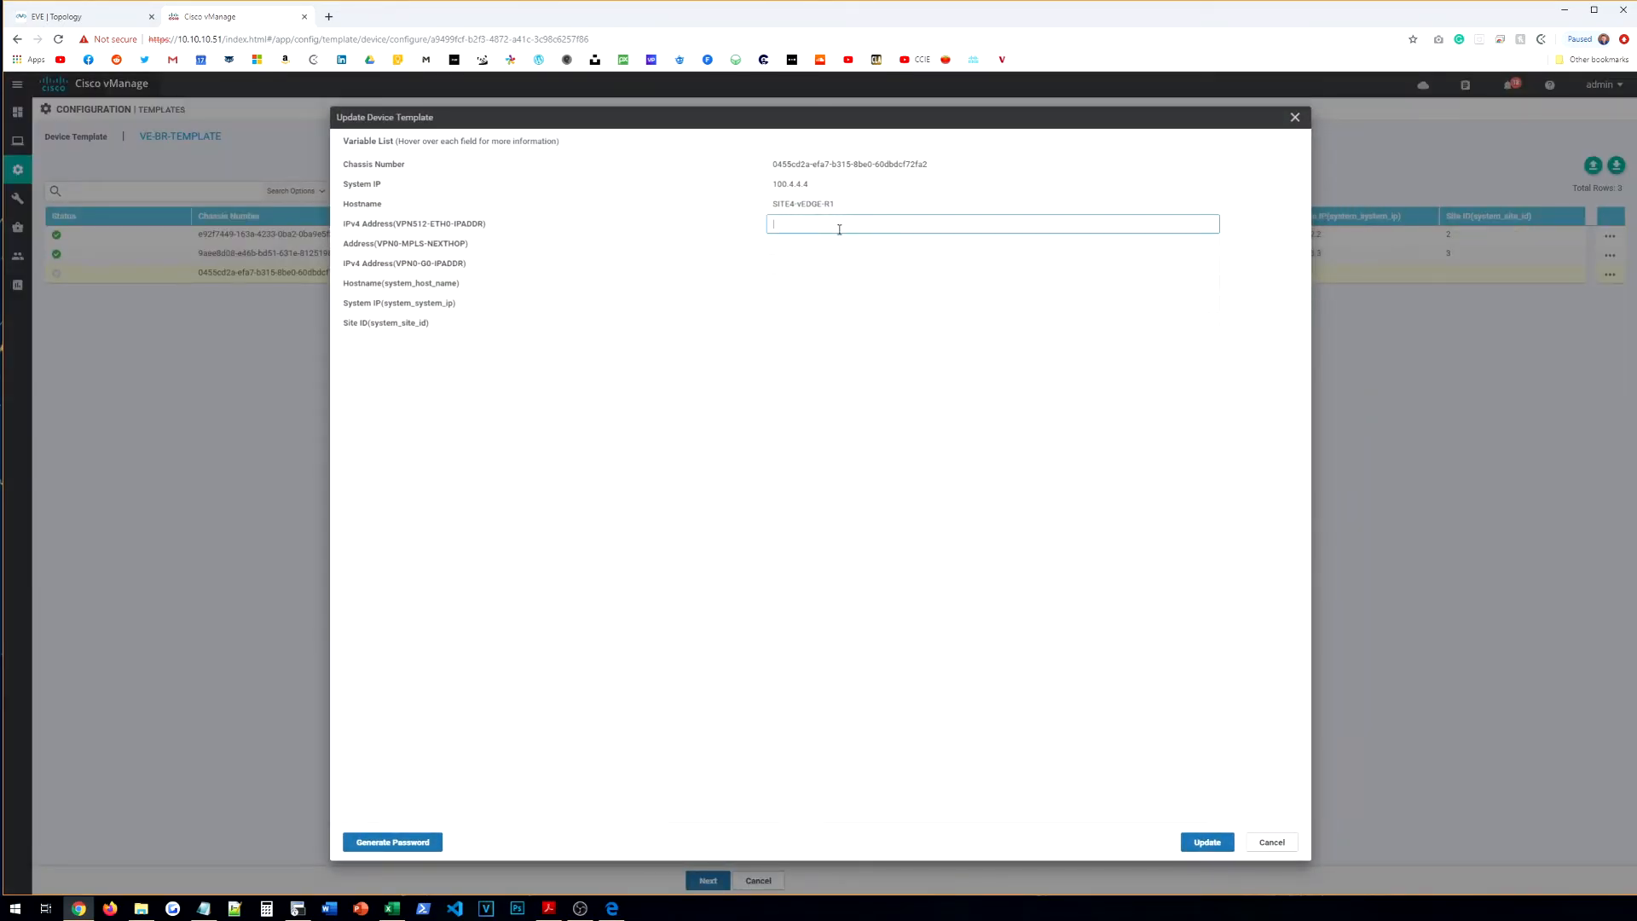
pyautogui.write('10.10.10.59/24')
pyautogui.click(865, 252)
pyautogui.write('192.168.4.254')
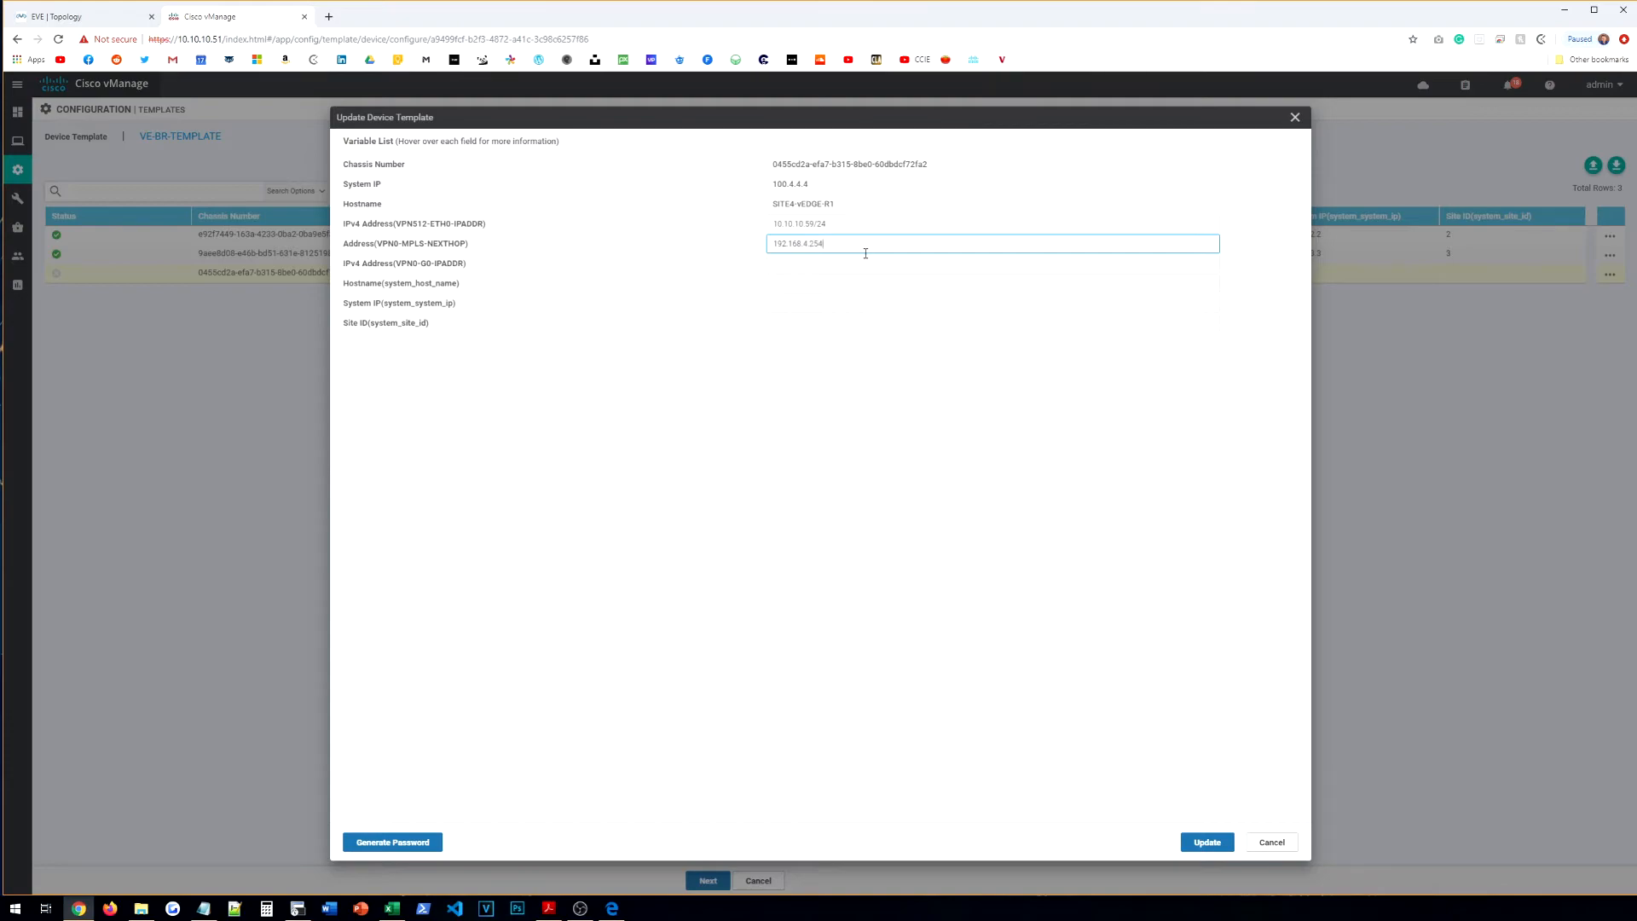
# Step: Enter SITE4's VPN0 address, hostname SITE4-vEDGE-R1 and site ID 4, then save
pyautogui.press('Tab')
pyautogui.write('192.1658')
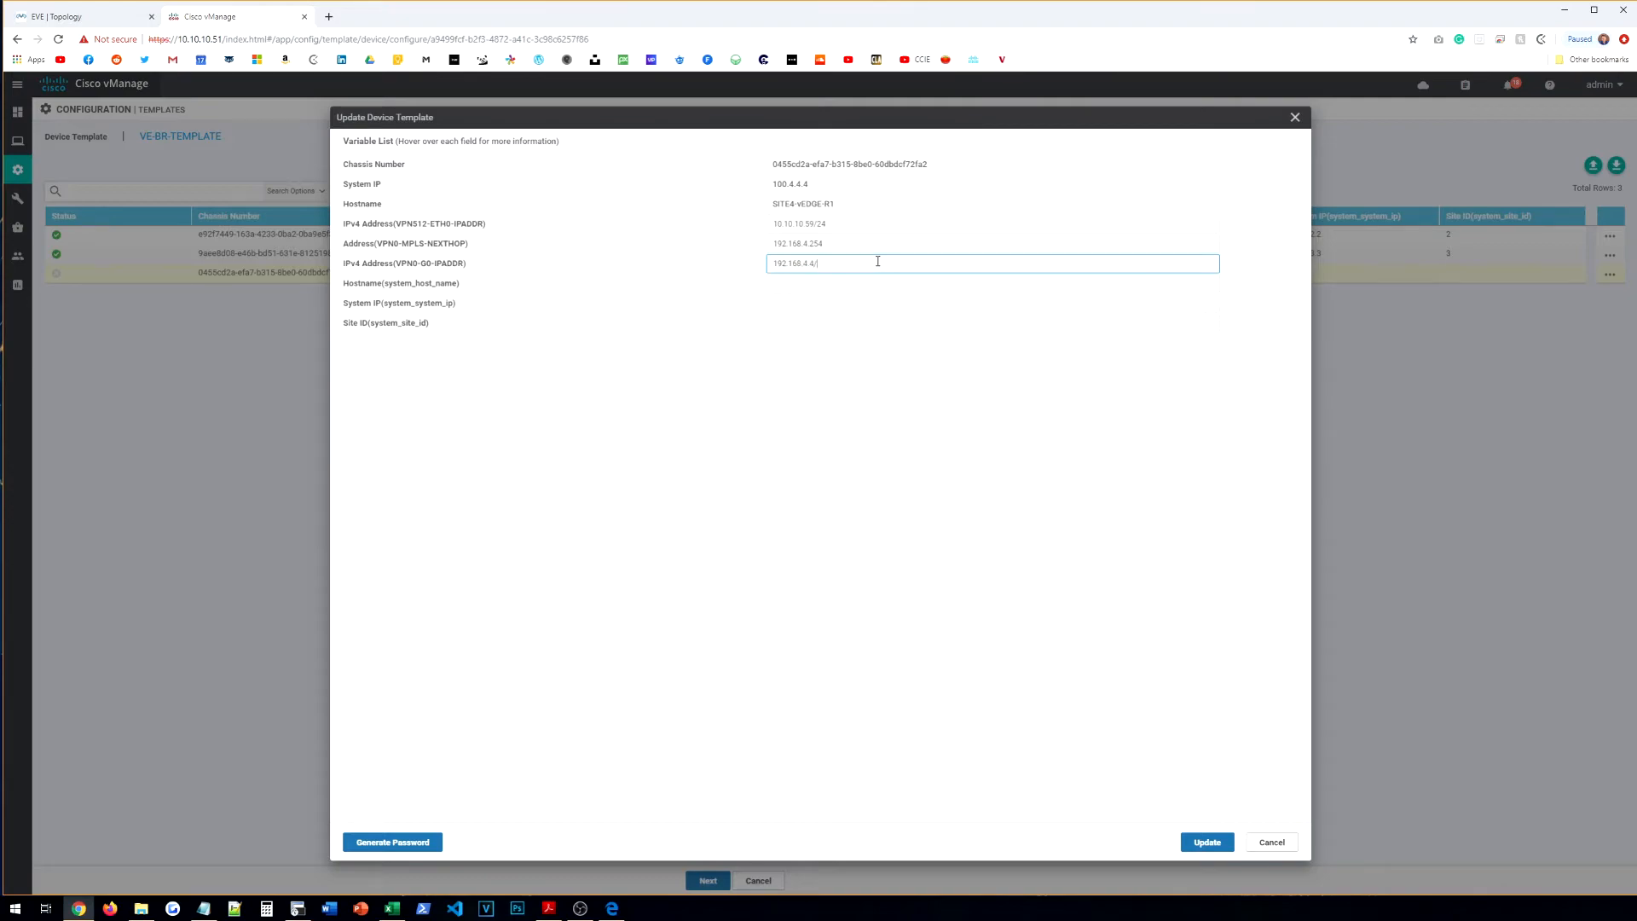
pyautogui.press('Tab')
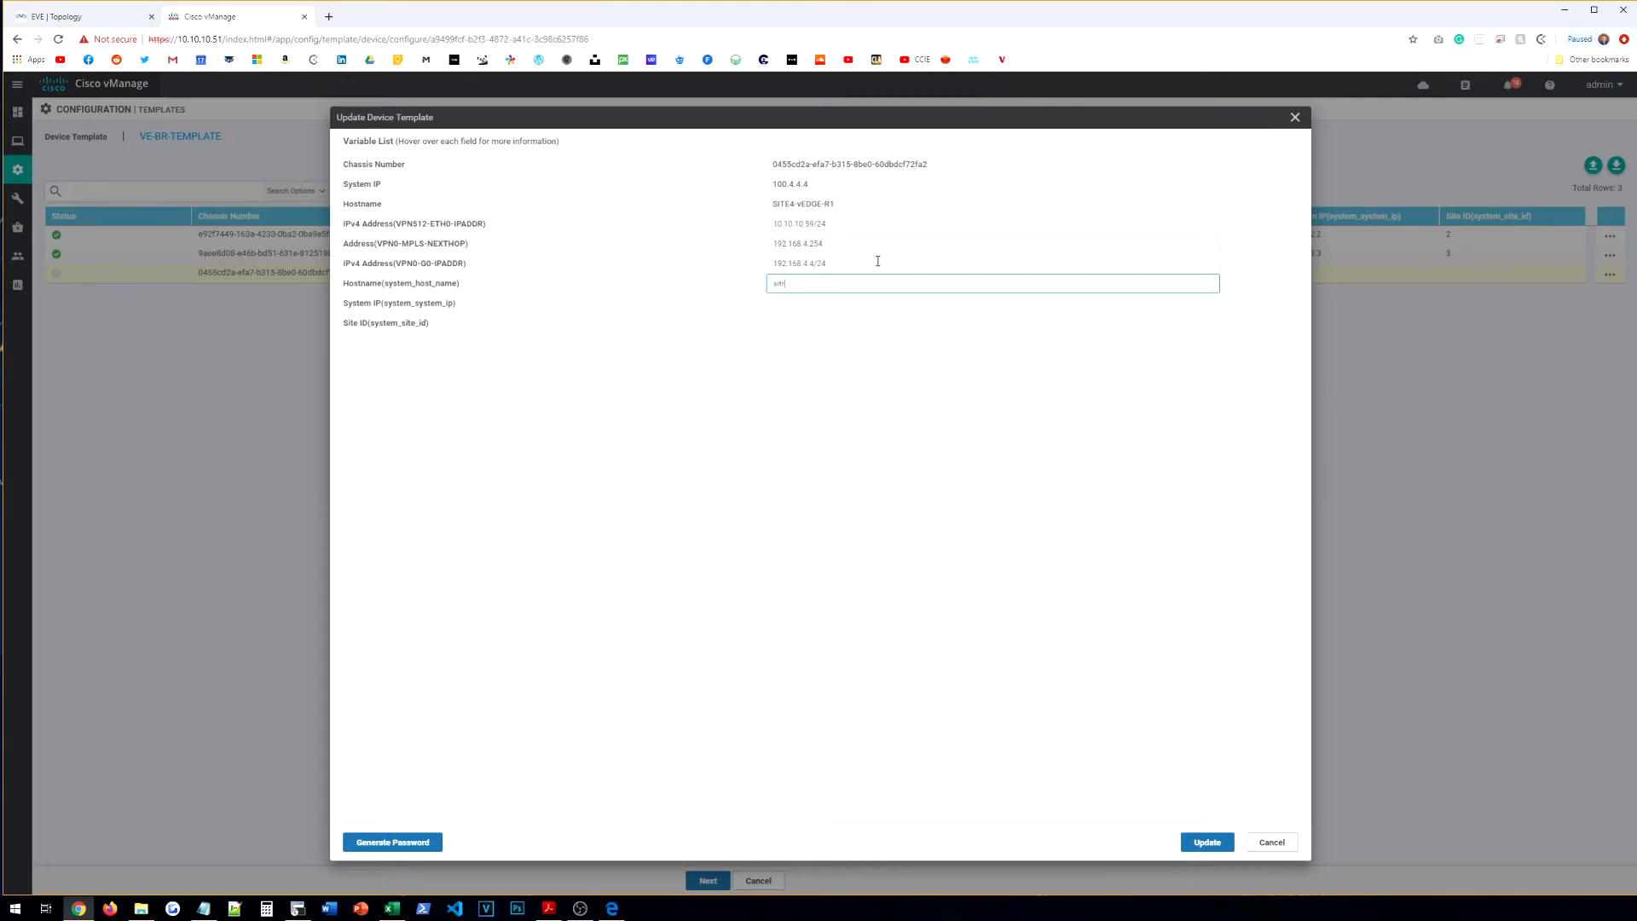
pyautogui.write('SITE4-vEDGE-R1')
pyautogui.press('Tab')
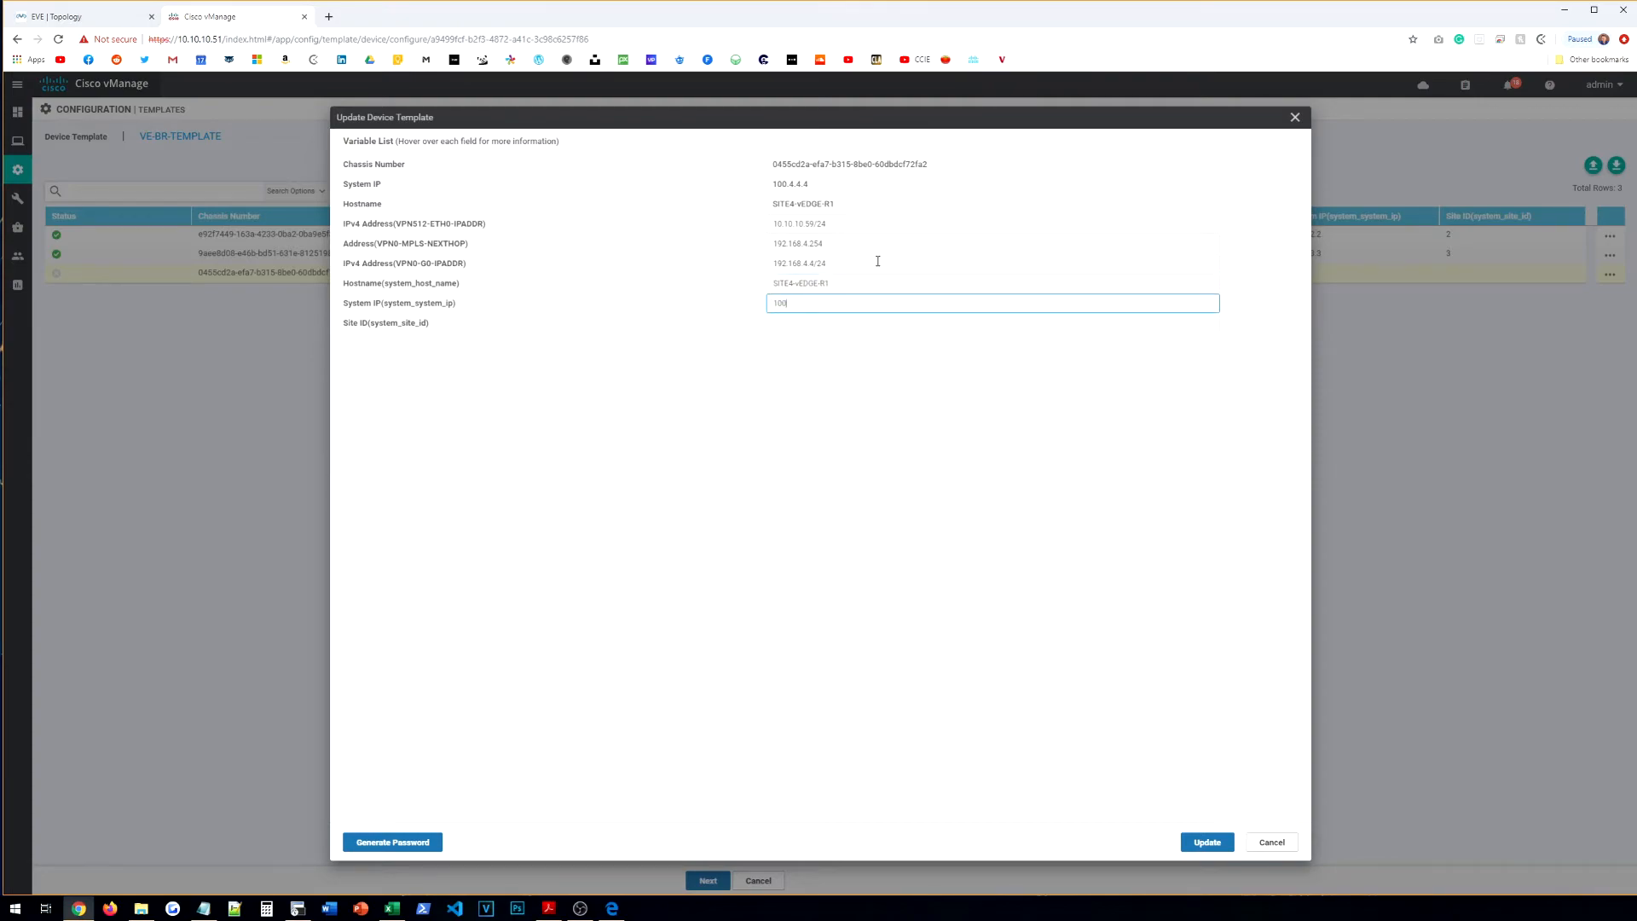
pyautogui.press('Tab')
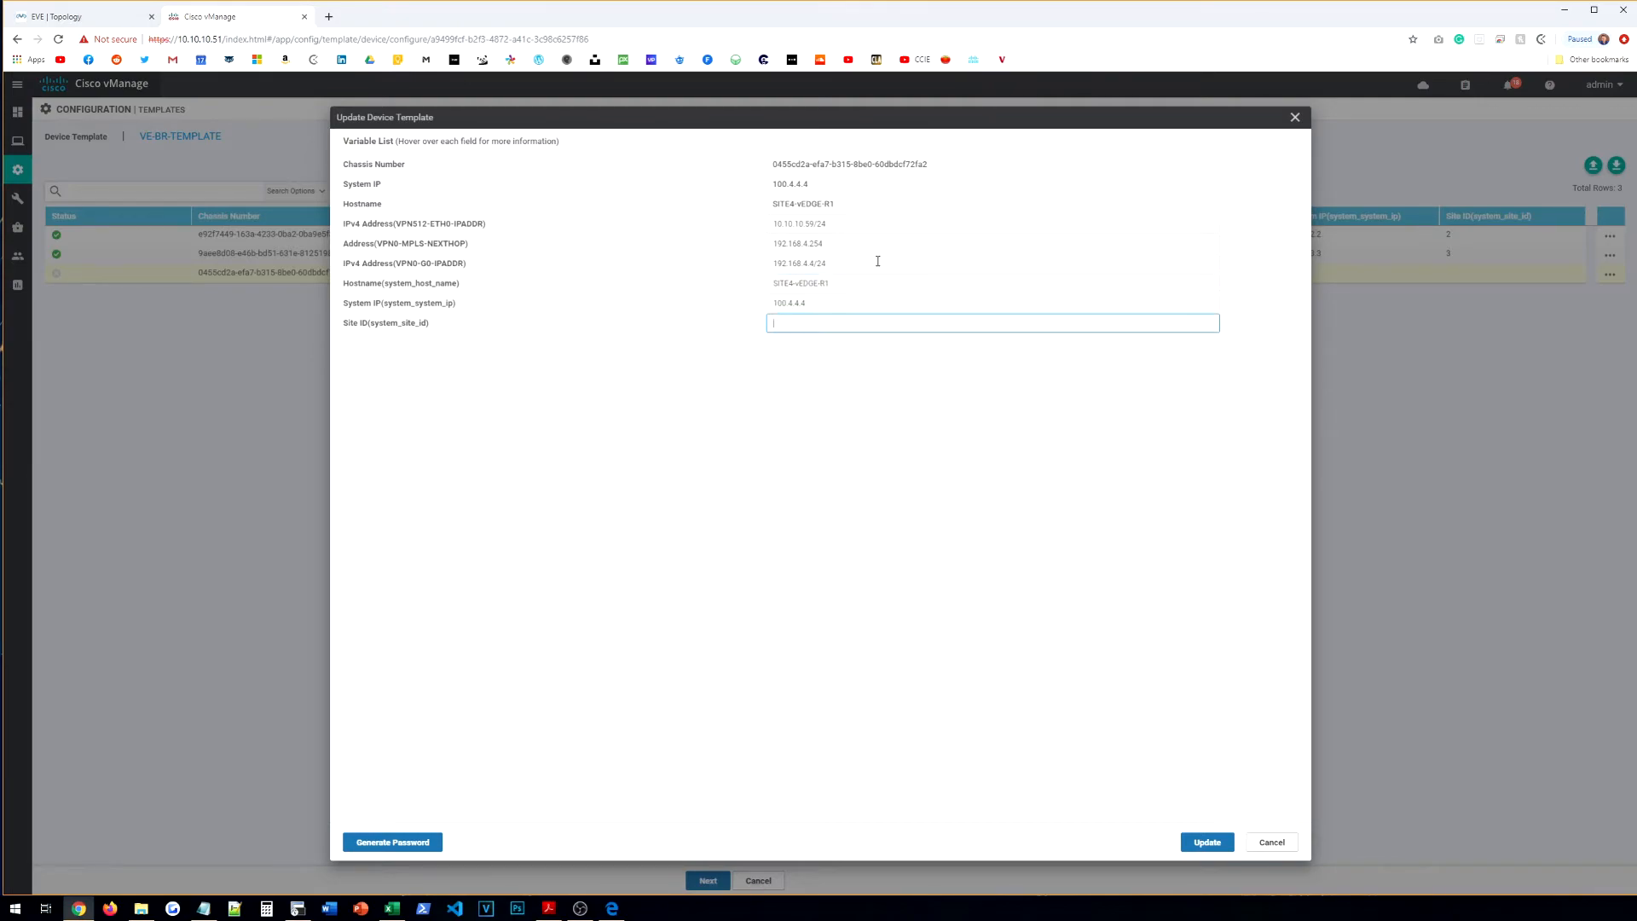
pyautogui.write('4')
pyautogui.click(1207, 841)
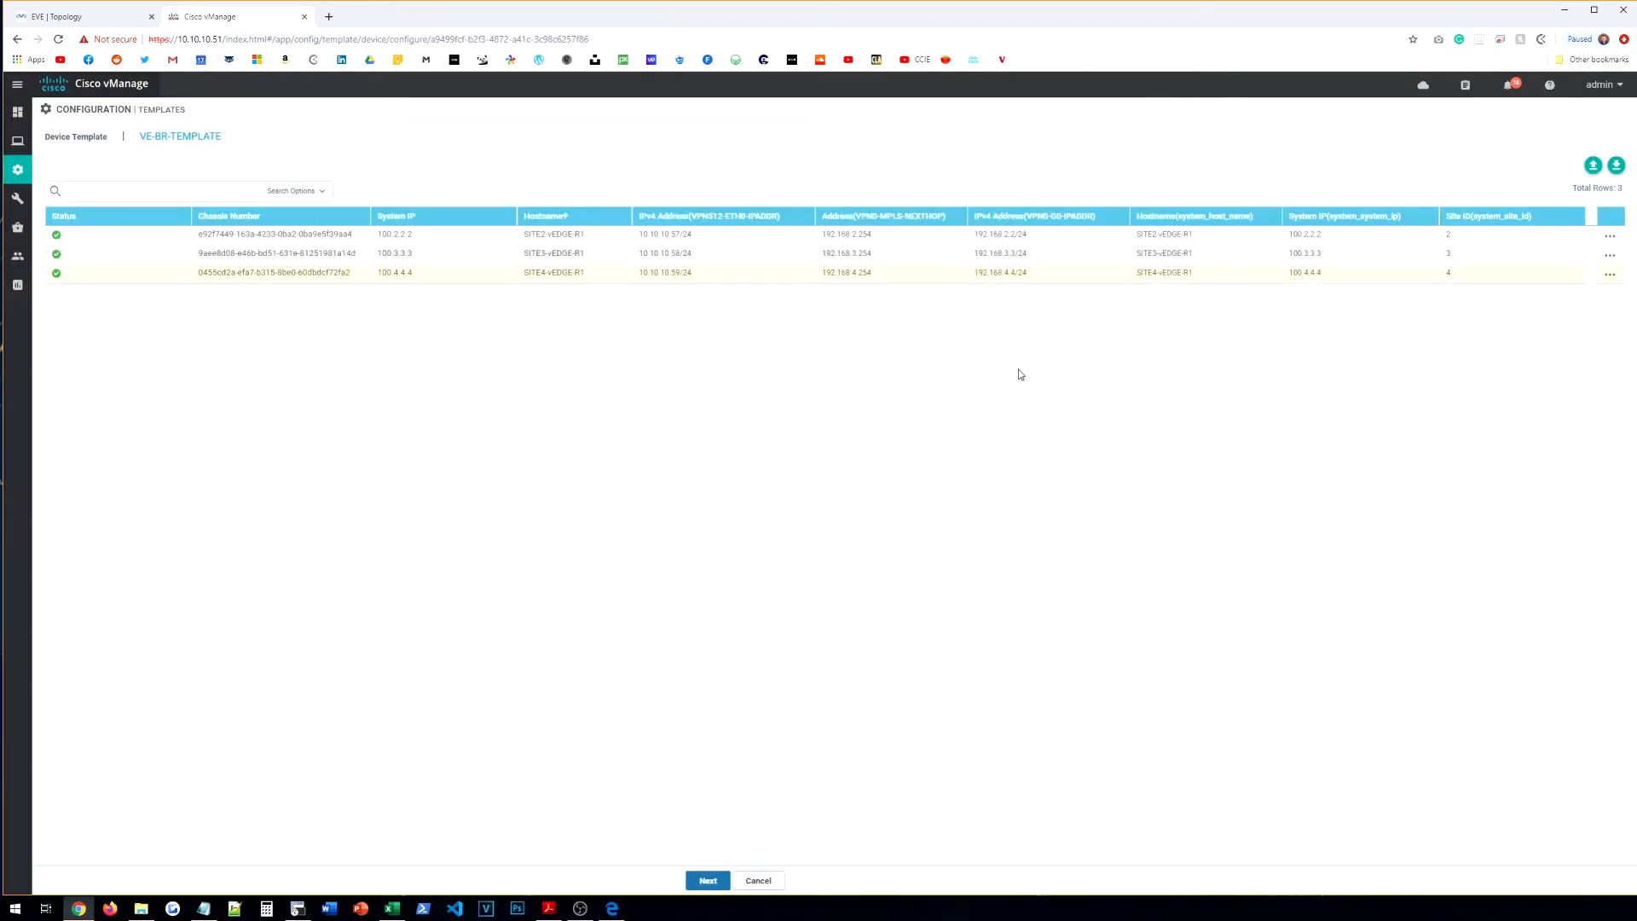
# Step: Preview and confirm pushing VE-BR-TEMPLATE's configuration to the 3 branch devices
pyautogui.click(712, 881)
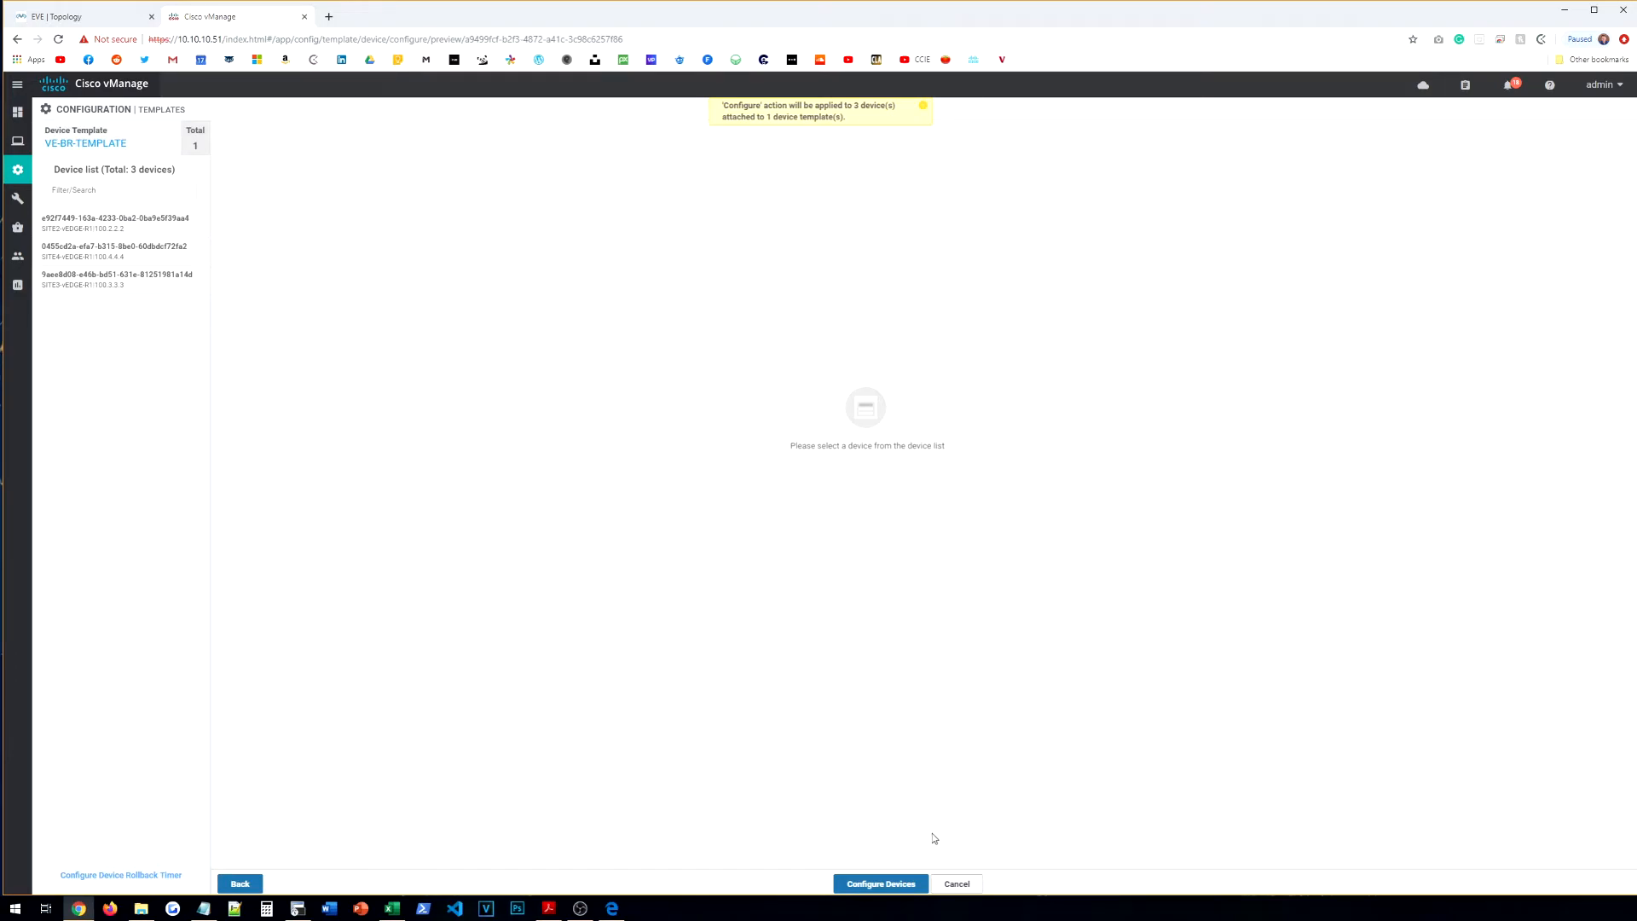
pyautogui.click(881, 884)
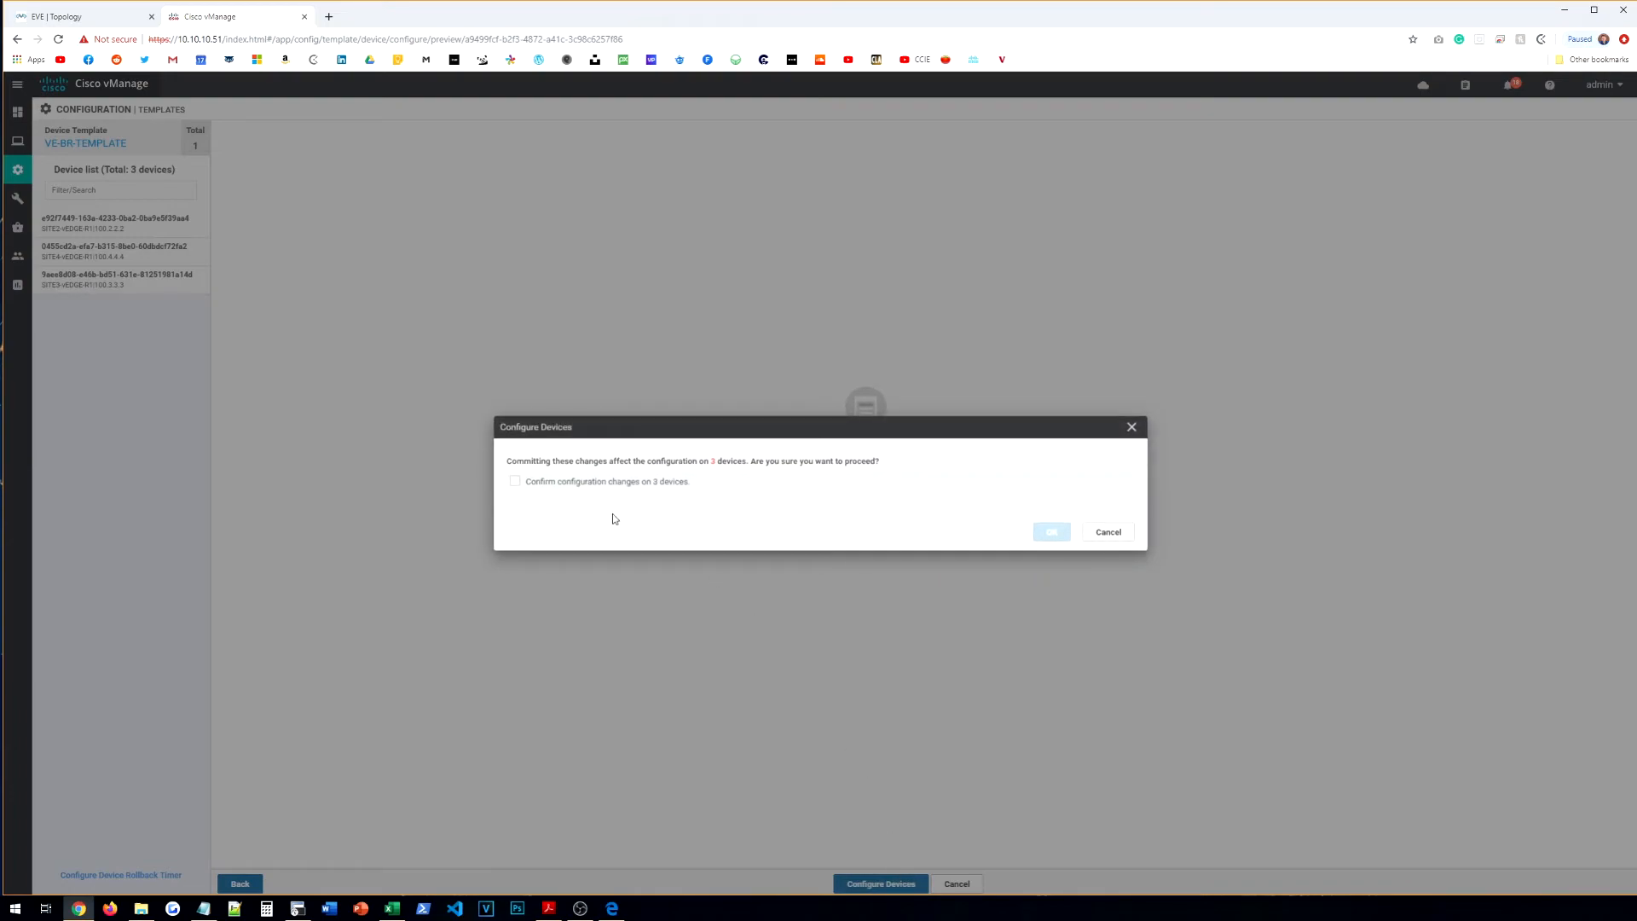
pyautogui.click(515, 481)
pyautogui.click(1052, 532)
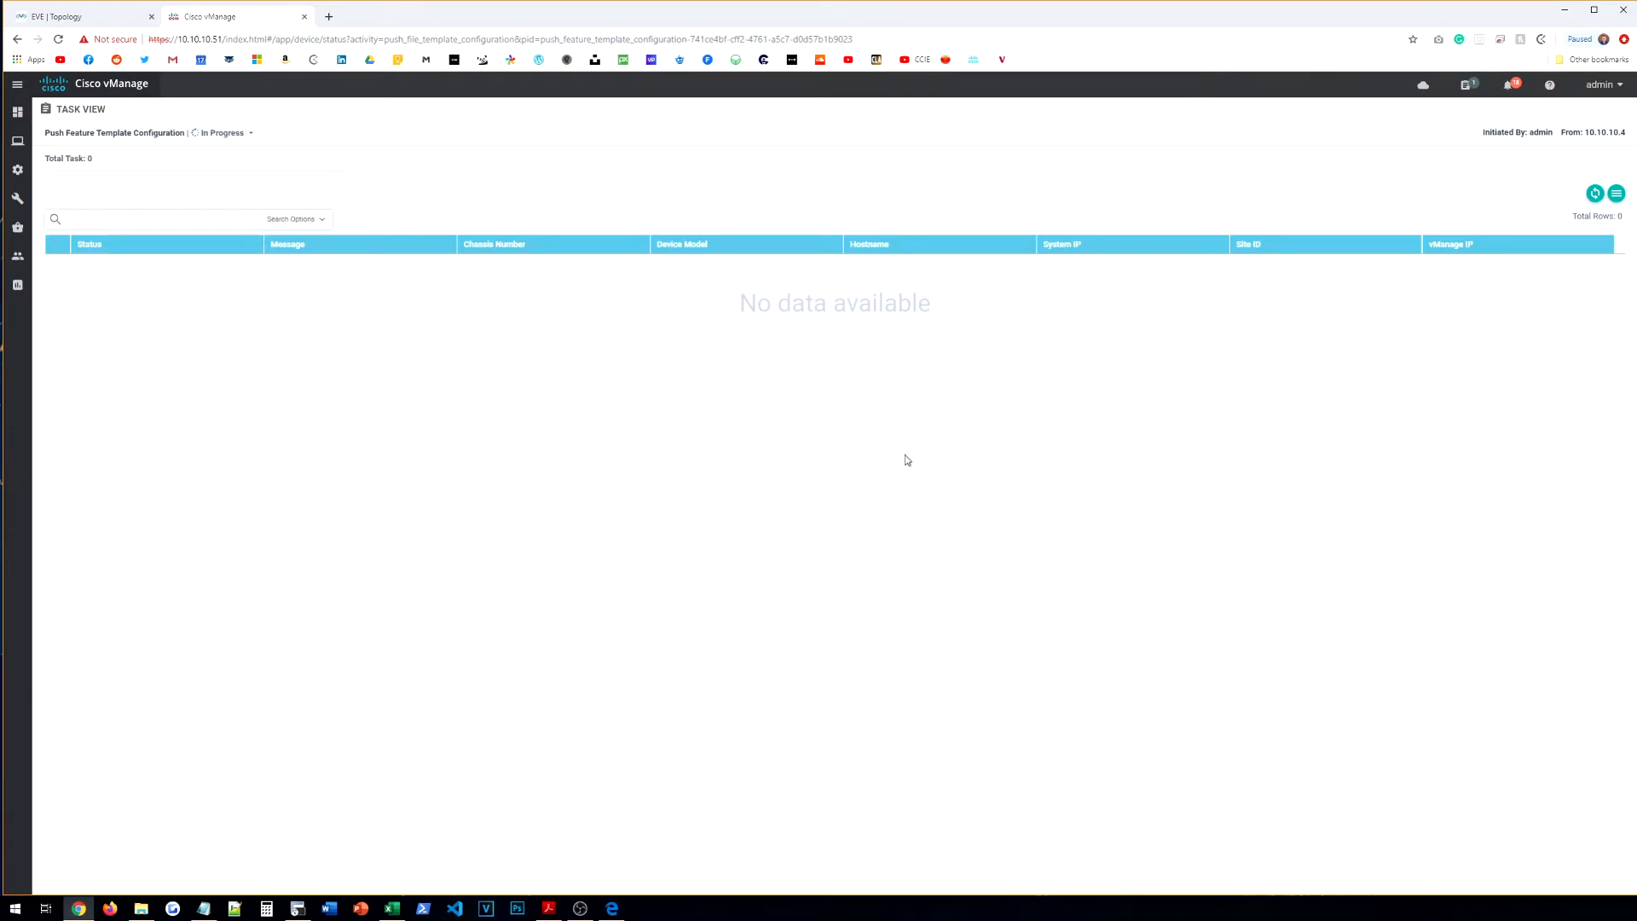
# Step: Refresh the push task status and review the SITE2 task's log lines
pyautogui.click(1596, 195)
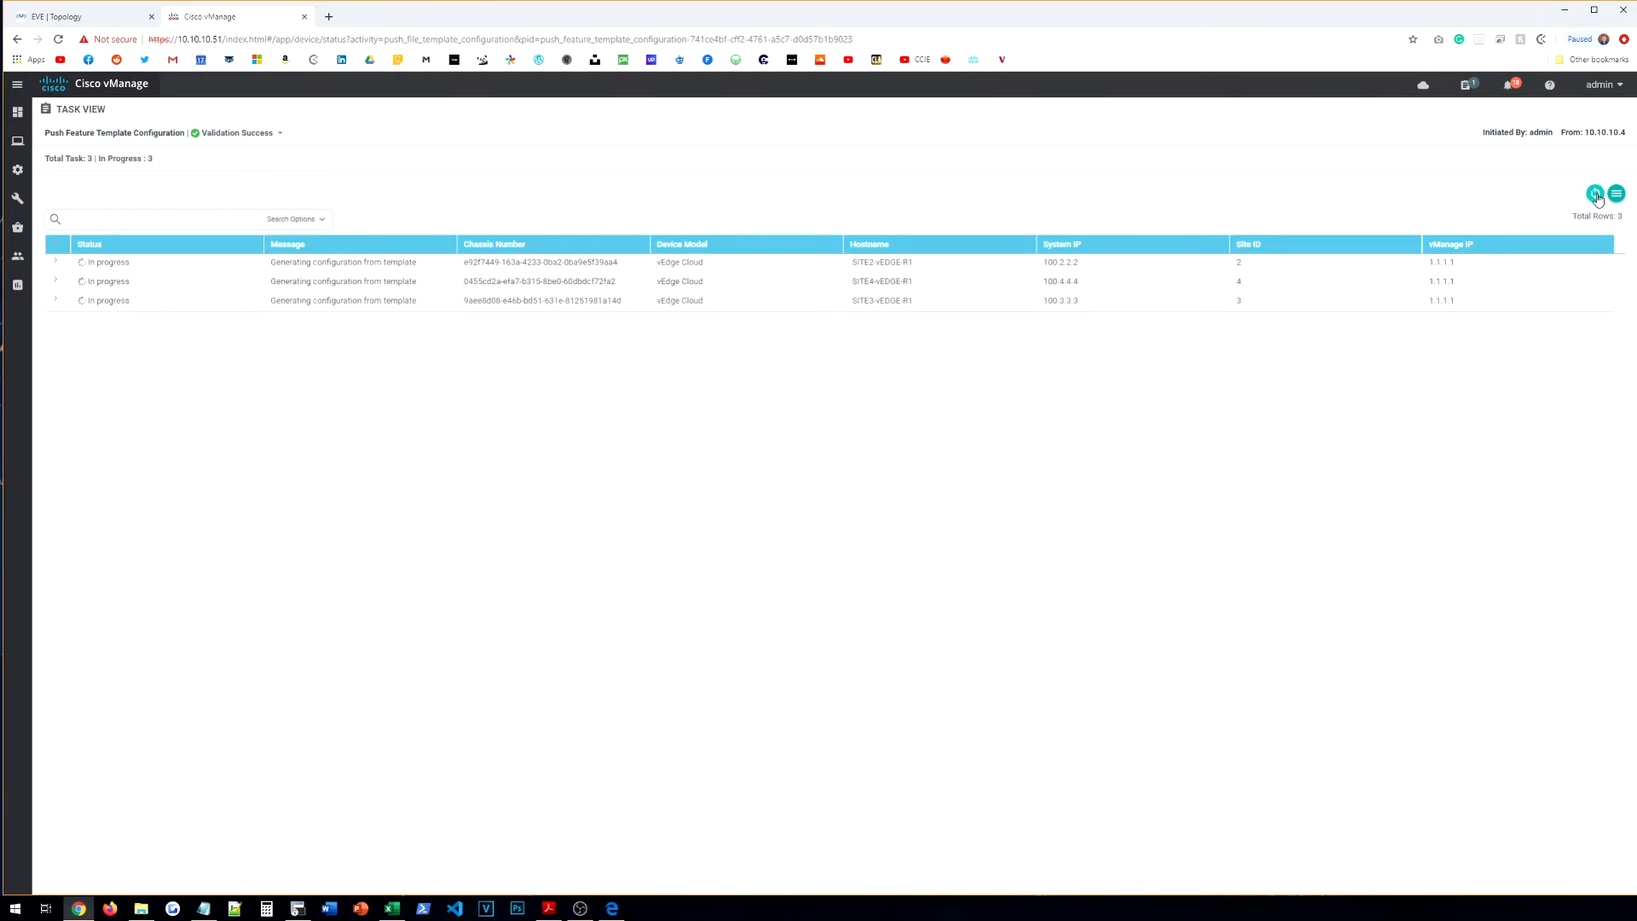
pyautogui.click(55, 264)
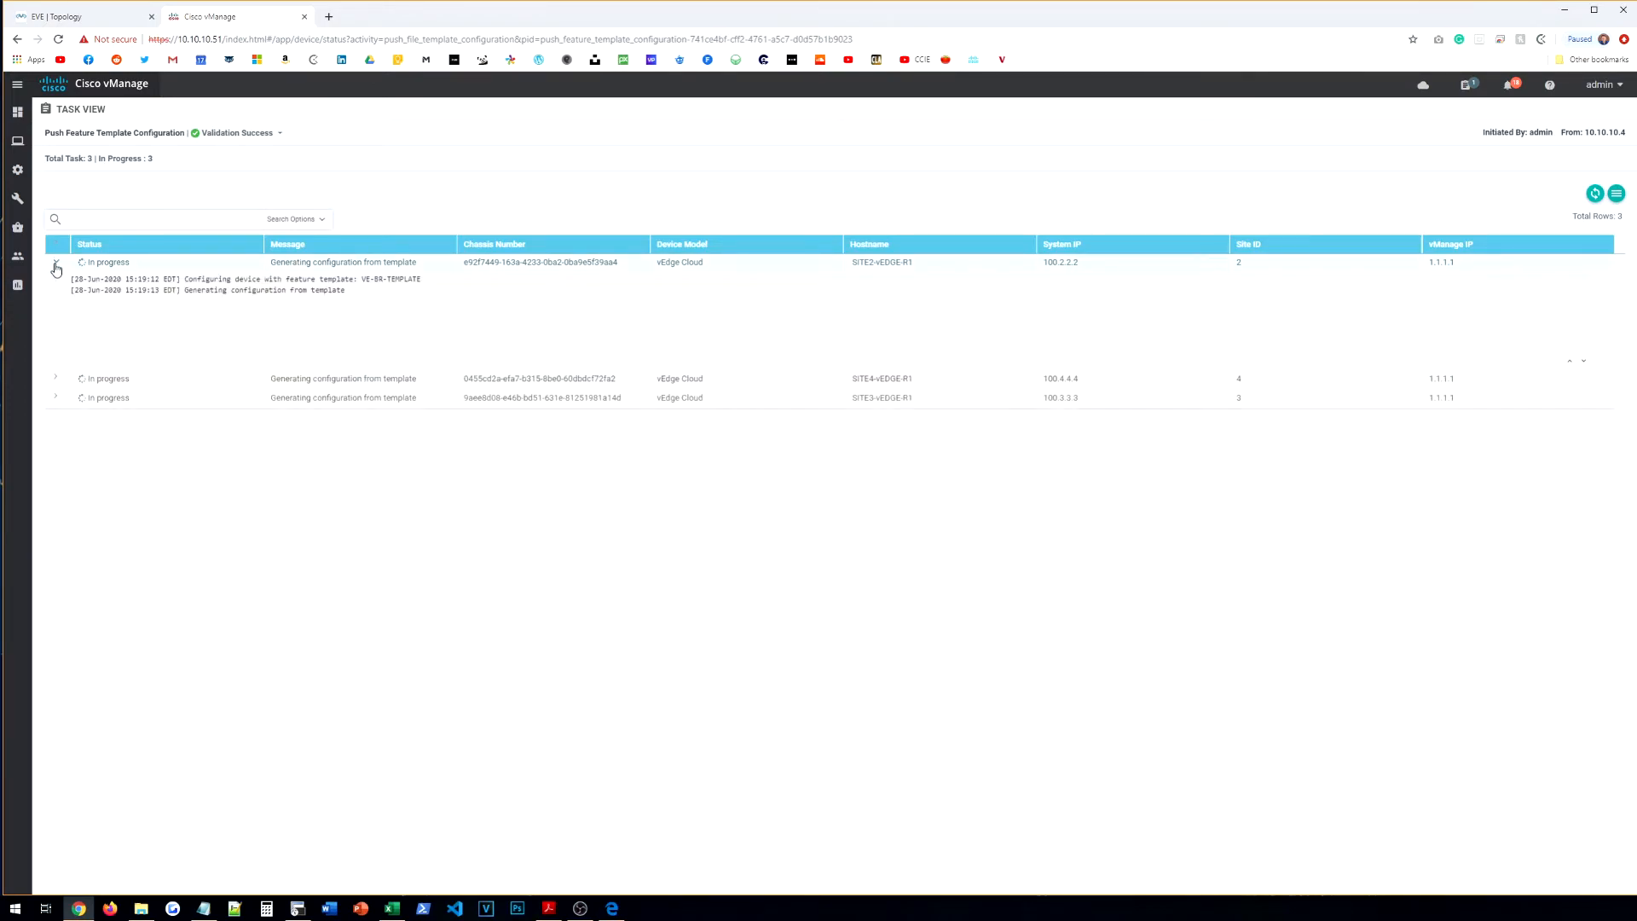
pyautogui.click(55, 265)
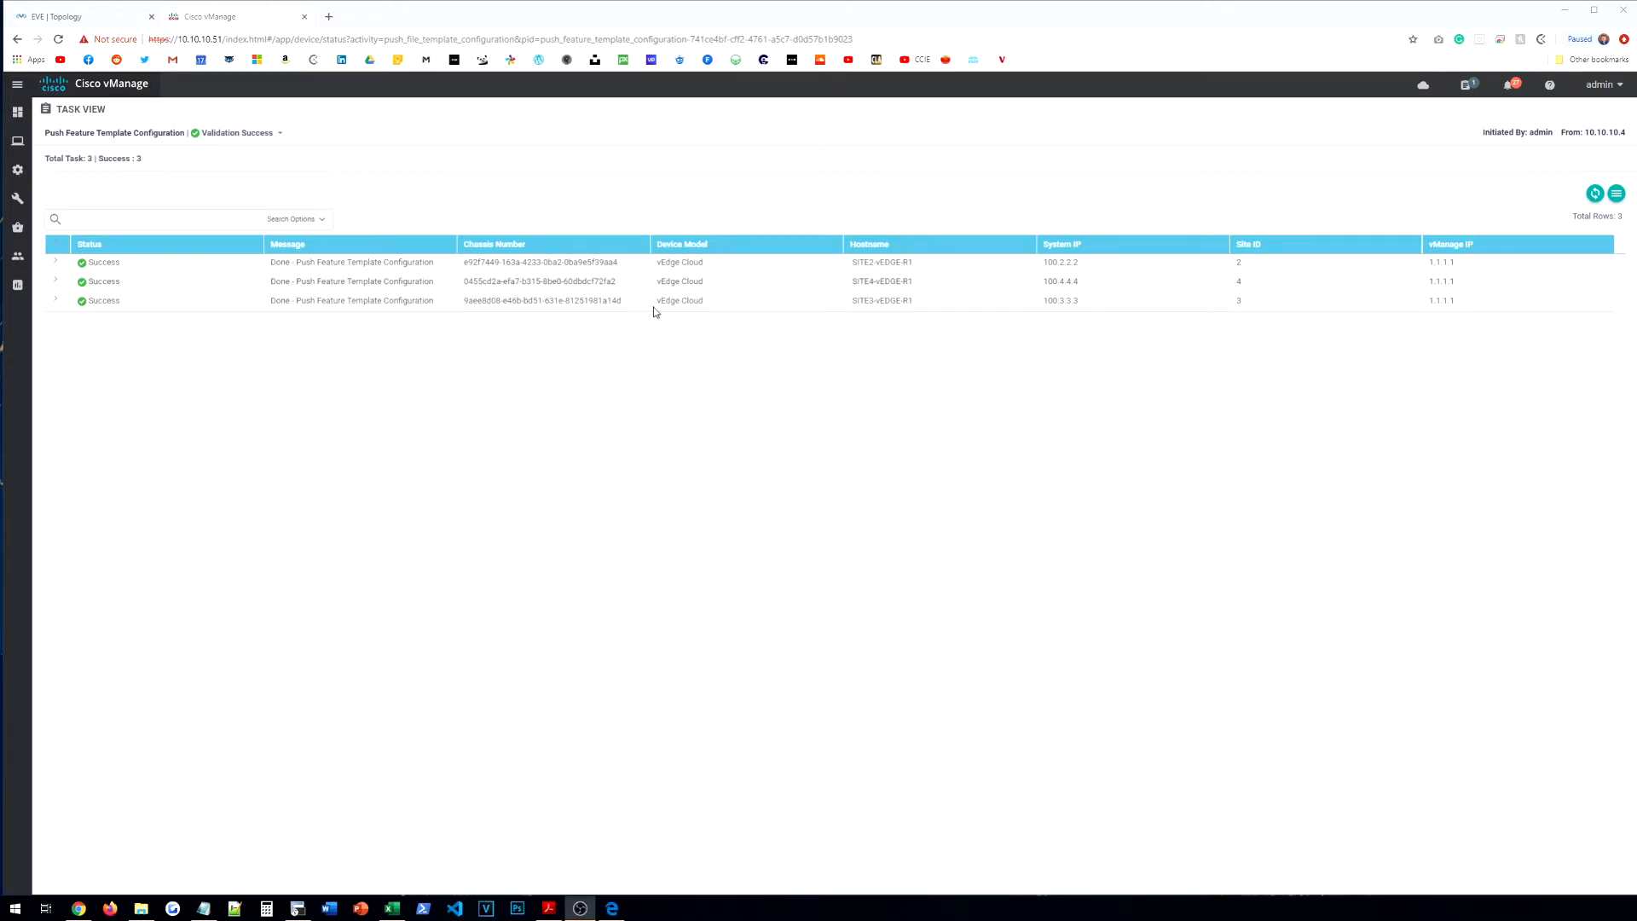
pyautogui.click(101, 263)
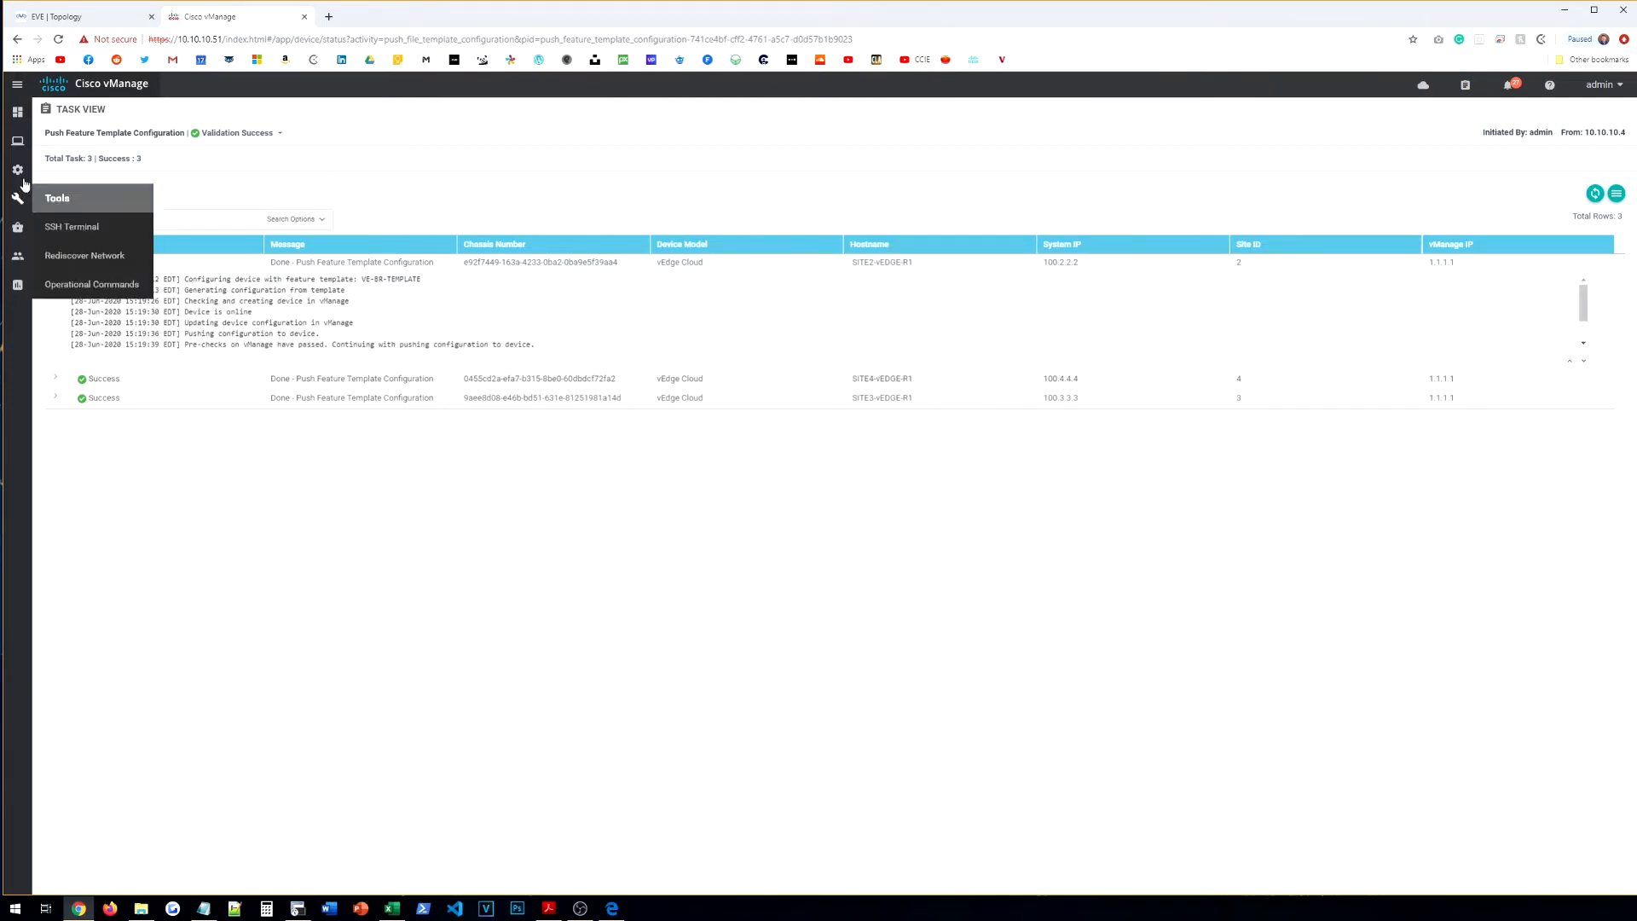
pyautogui.moveTo(18, 170)
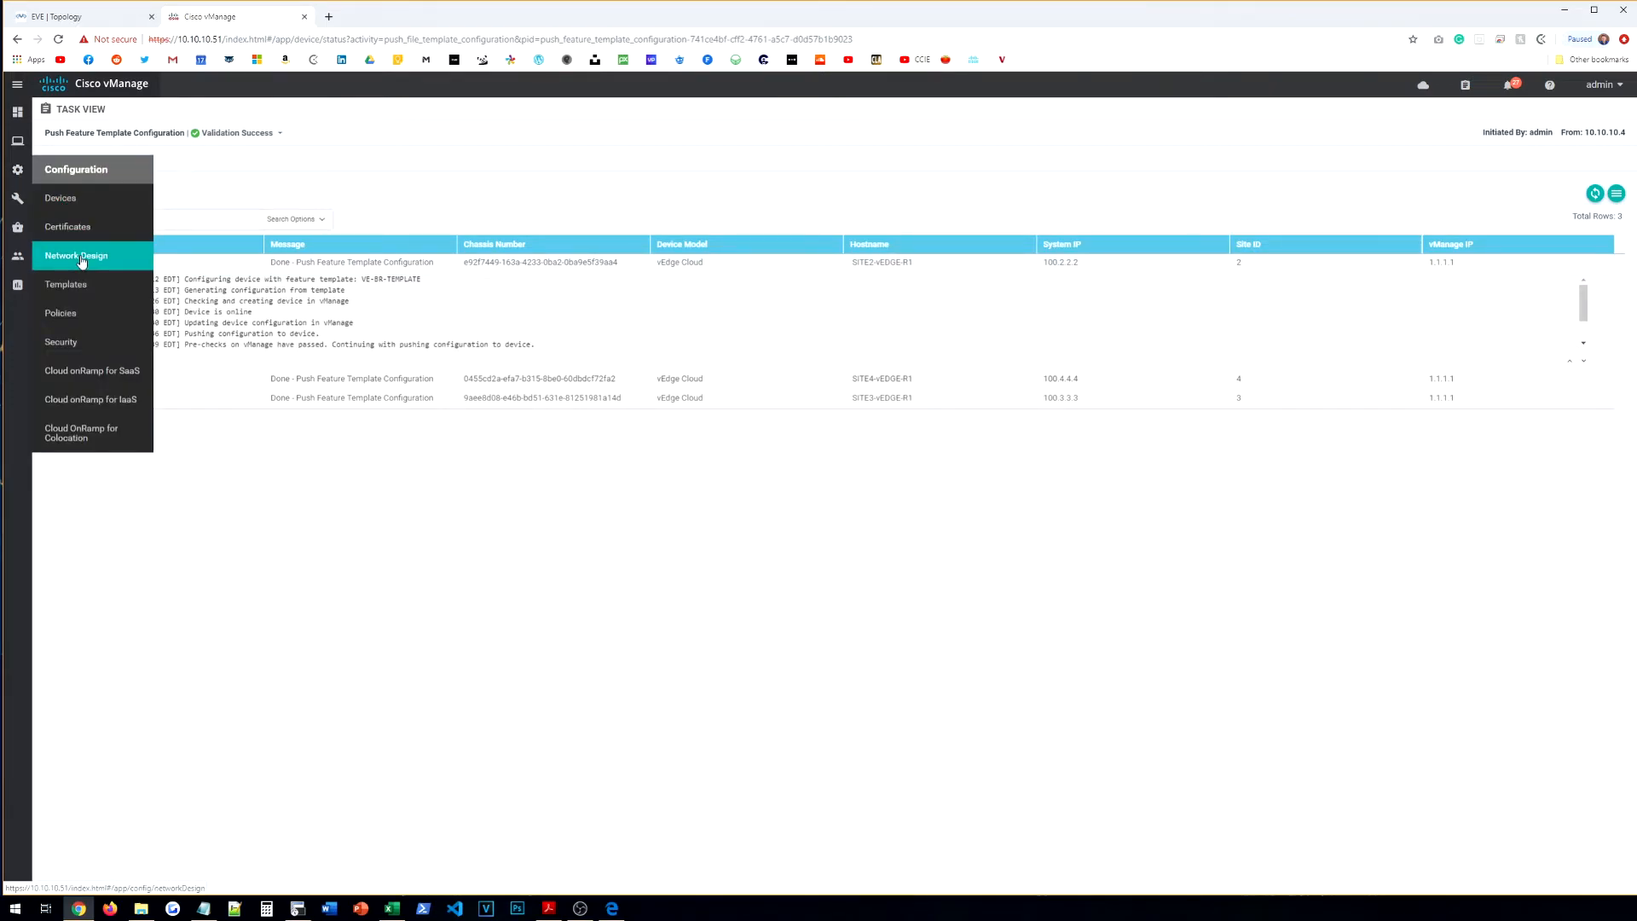
pyautogui.click(298, 909)
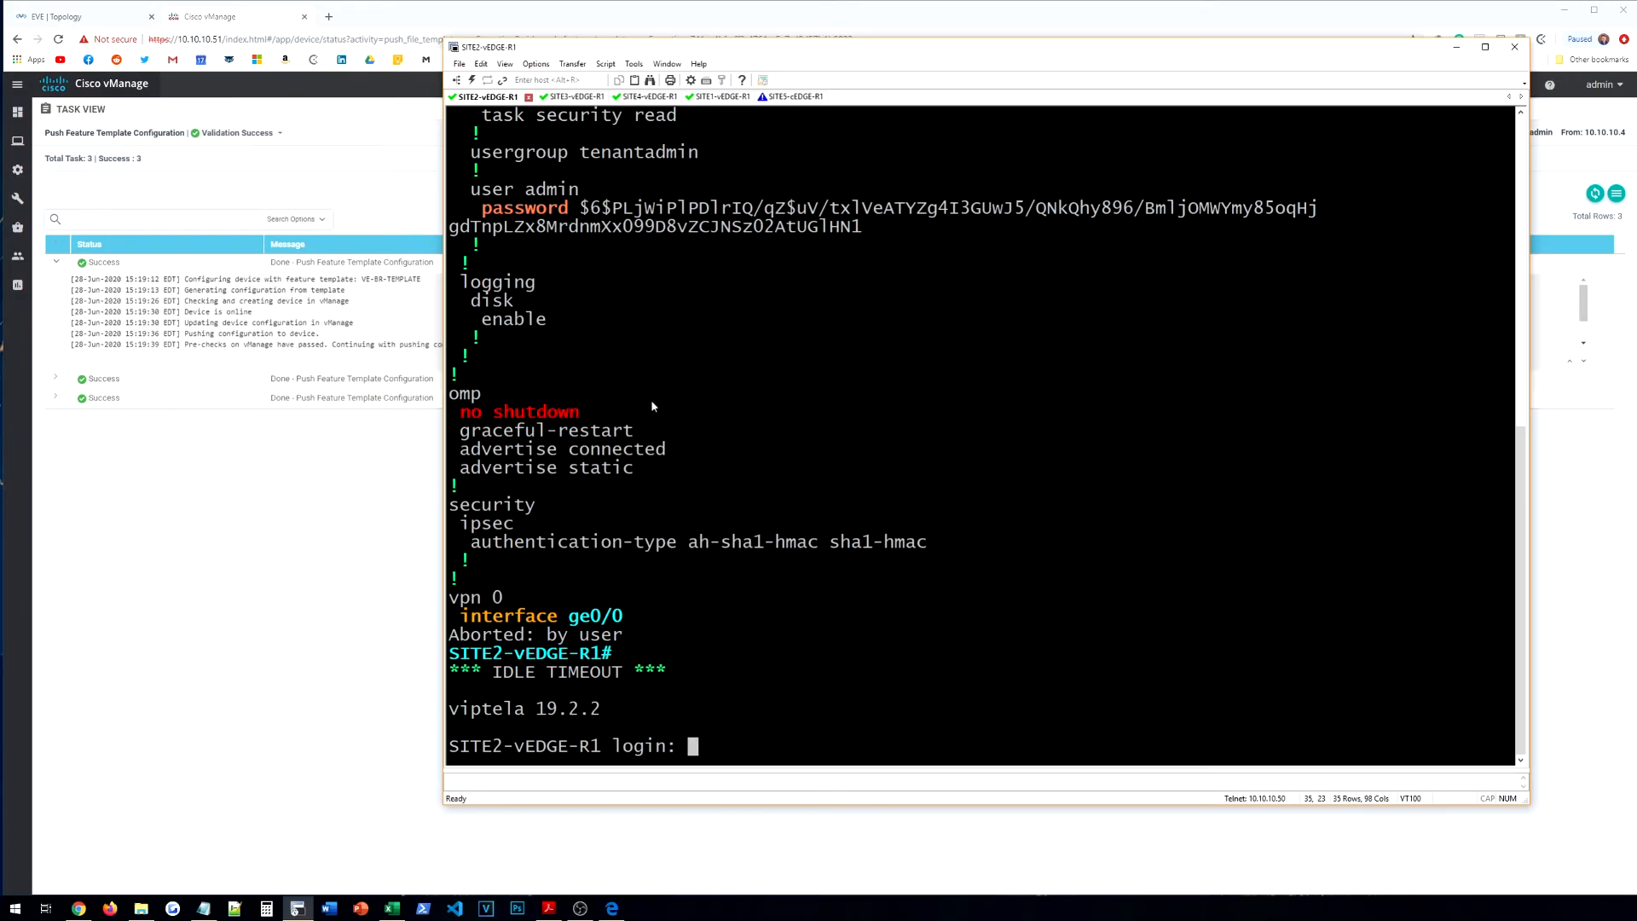
# Step: Log into SITE2-vEDGE-R1 as admin and confirm 'show run vpn 0' lists ge0/0 192.168.2.2/24, color mpls
pyautogui.press('Return')
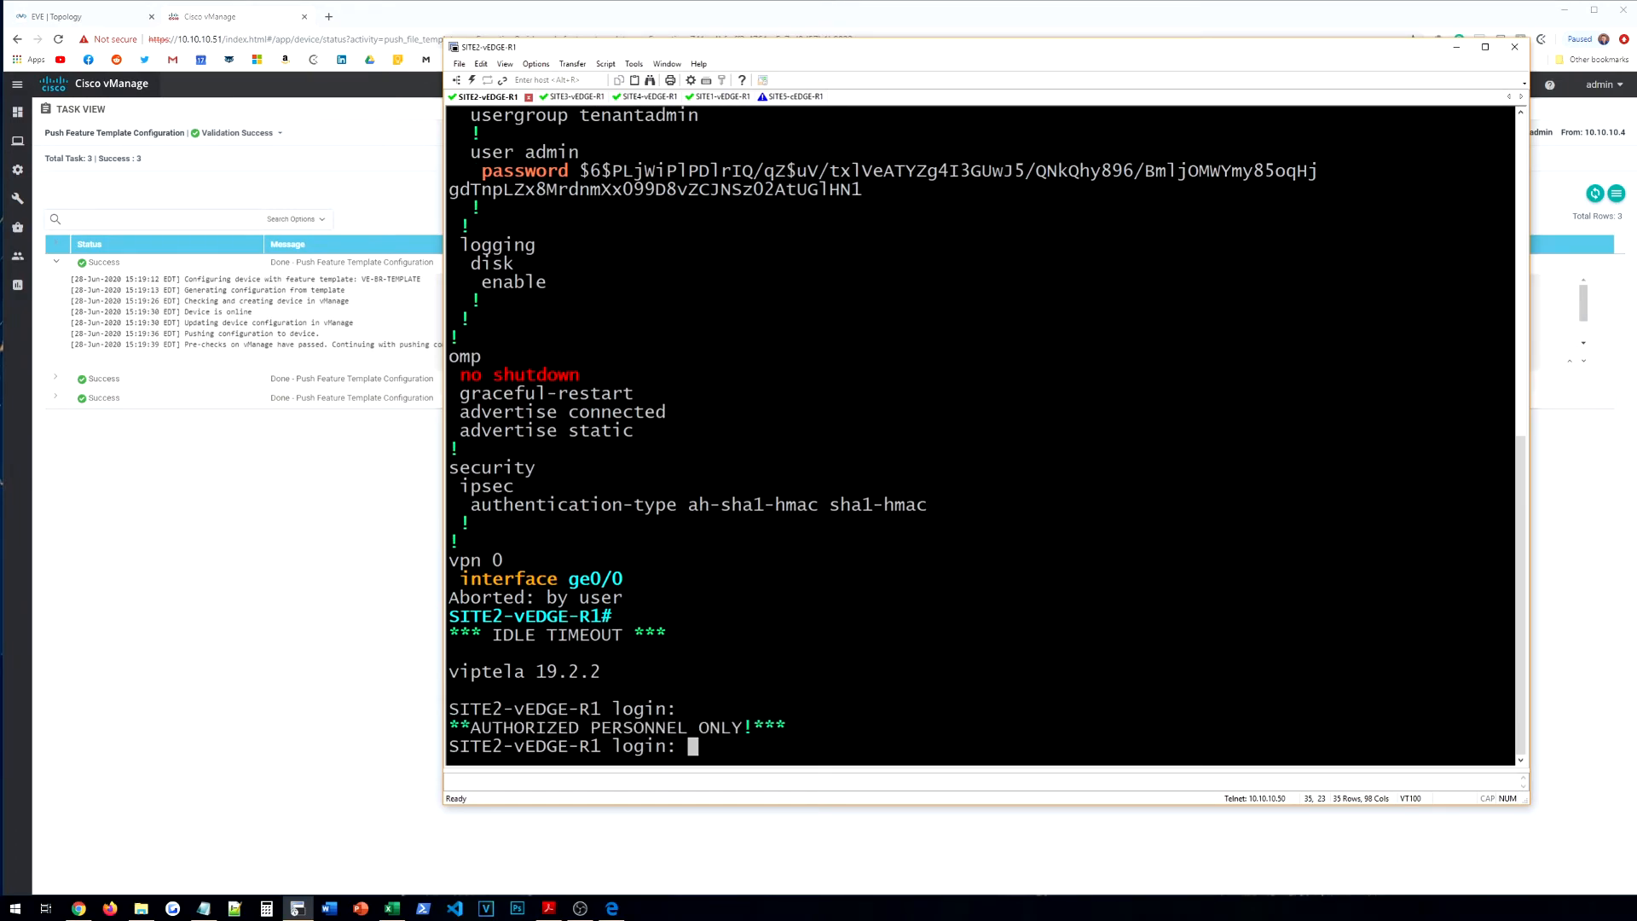
pyautogui.moveTo(472, 709); pyautogui.dragTo(661, 726)
pyautogui.click(661, 726)
pyautogui.write('admin')
pyautogui.press('Return')
pyautogui.press('Return')
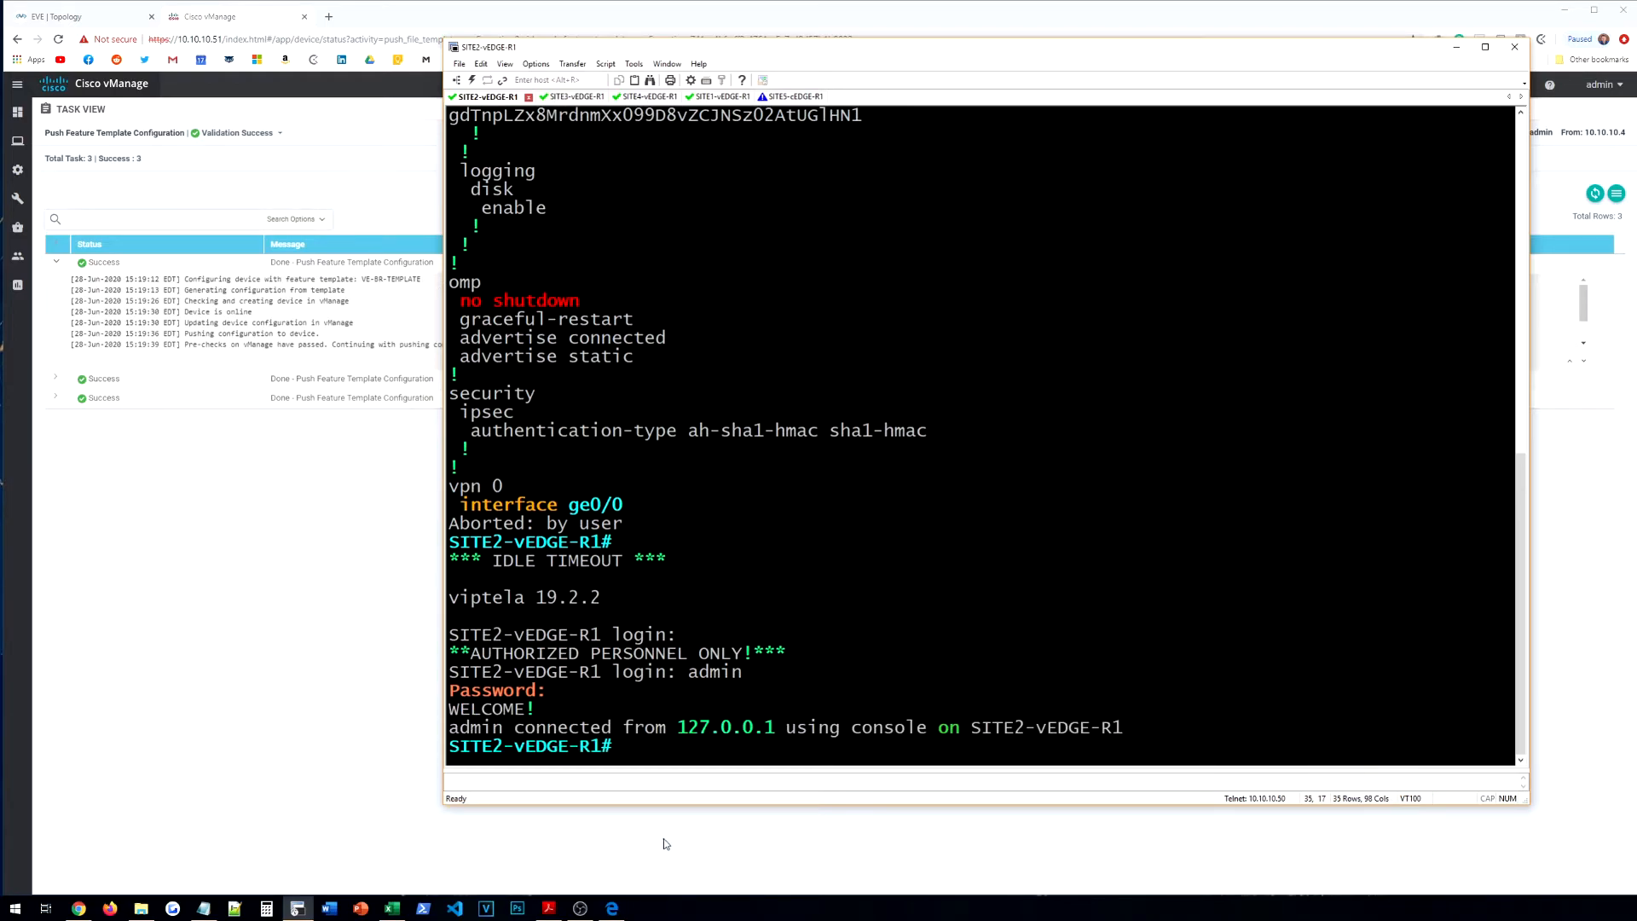
pyautogui.write('show run vpn 0')
pyautogui.press('Return')
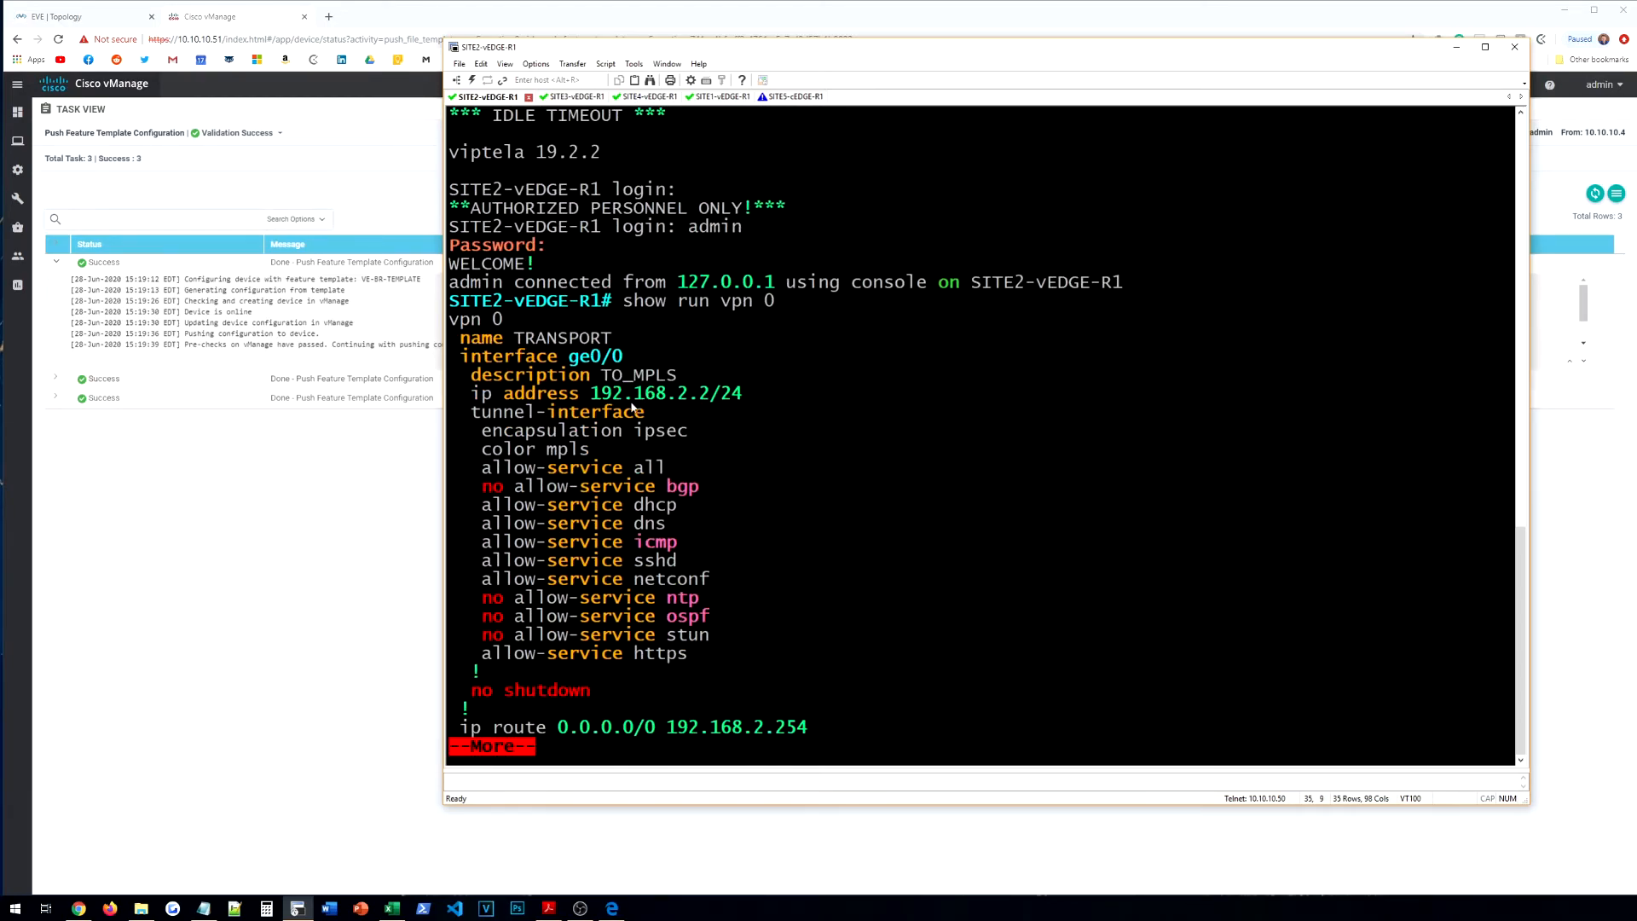
pyautogui.press('space')
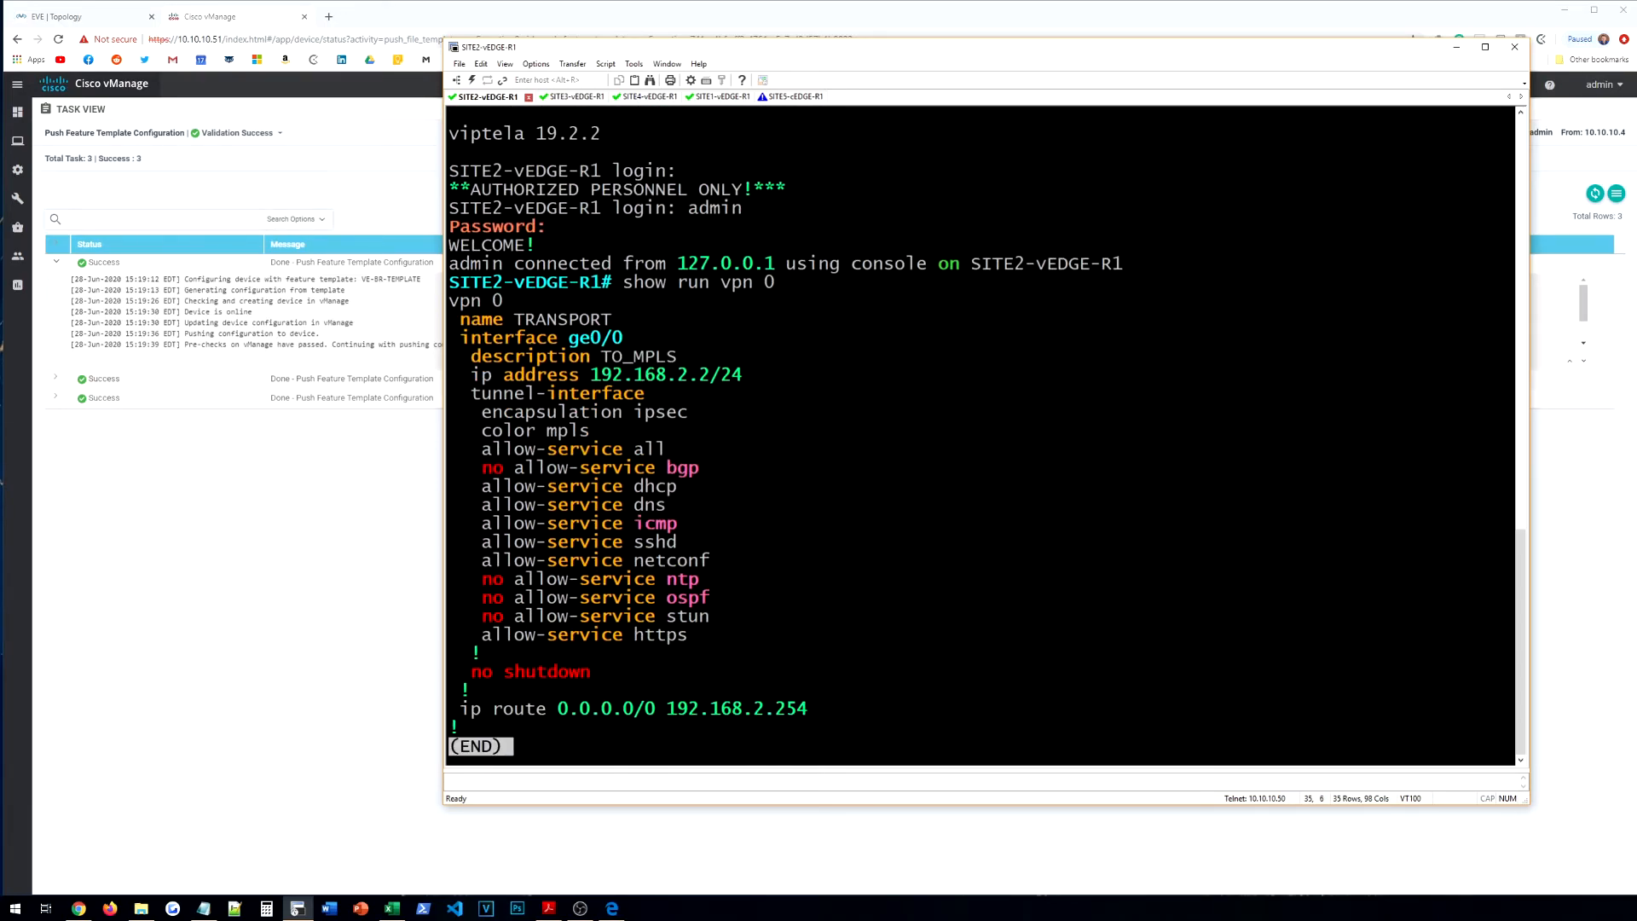
pyautogui.click(96, 184)
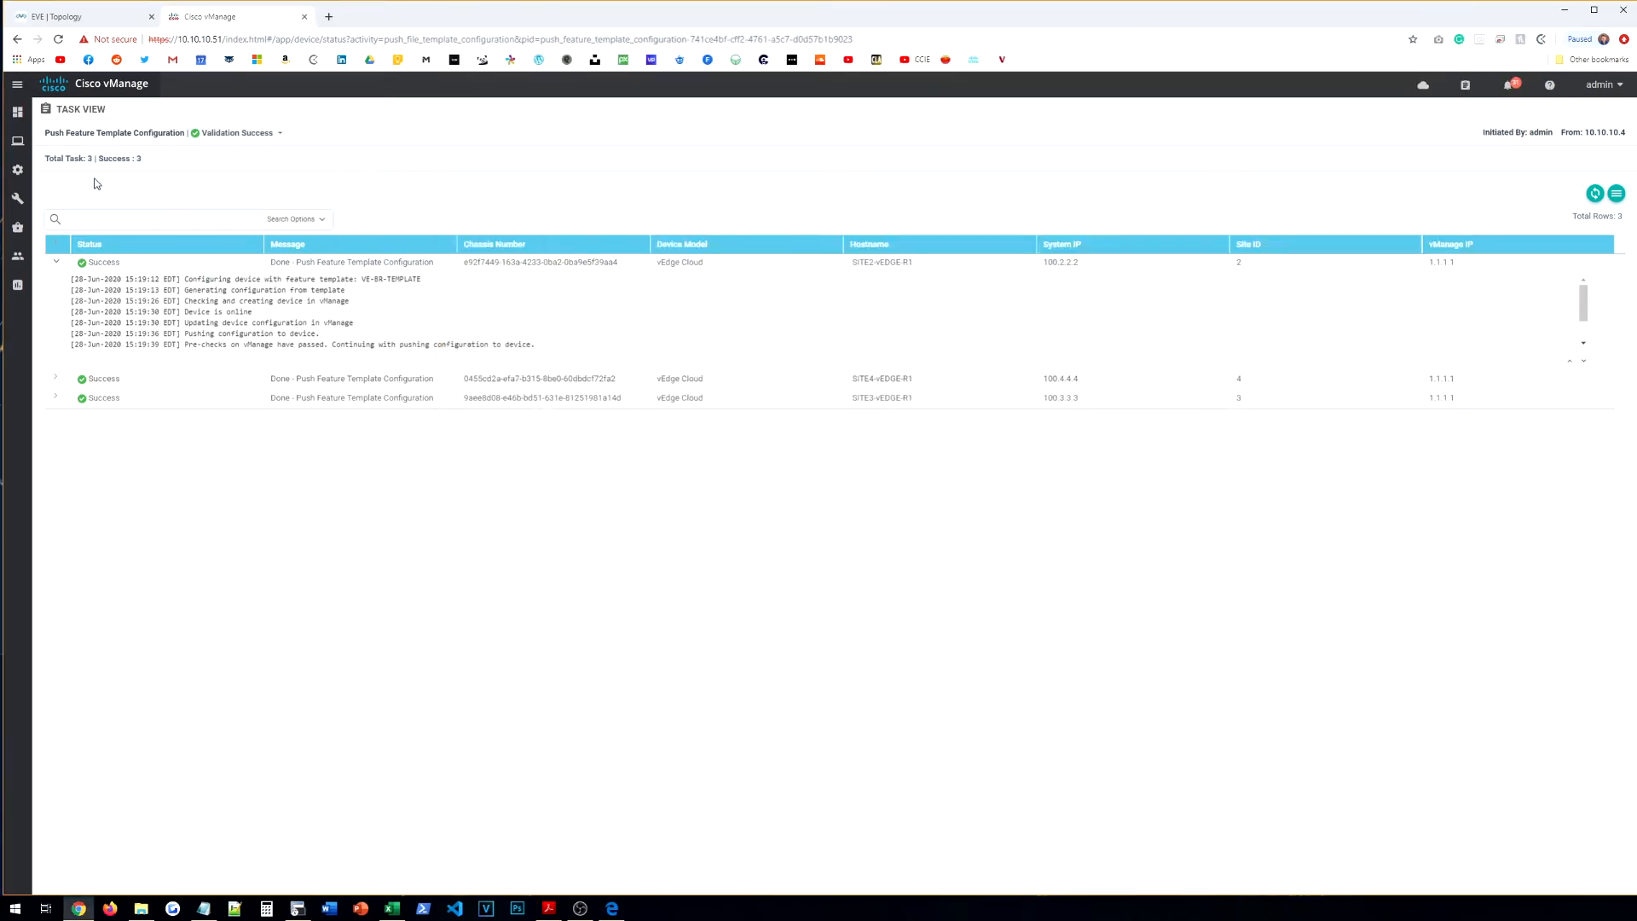
# Step: Start a new feature-based device template for the vEdge Cloud model
pyautogui.moveTo(17, 169)
pyautogui.click(52, 262)
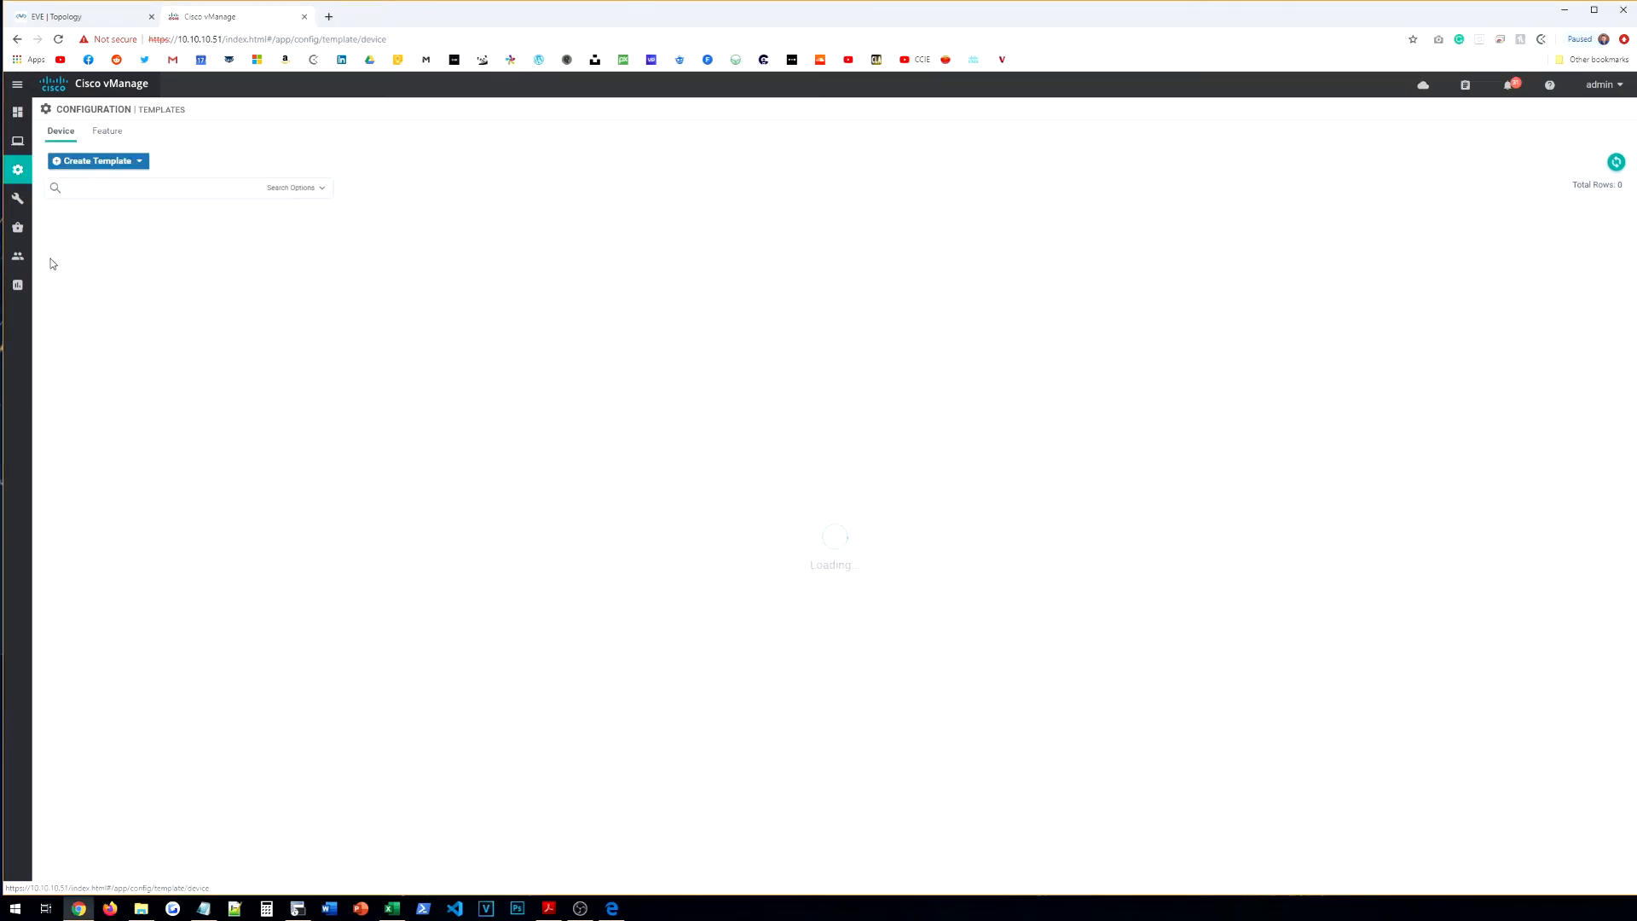
pyautogui.click(97, 161)
pyautogui.click(100, 181)
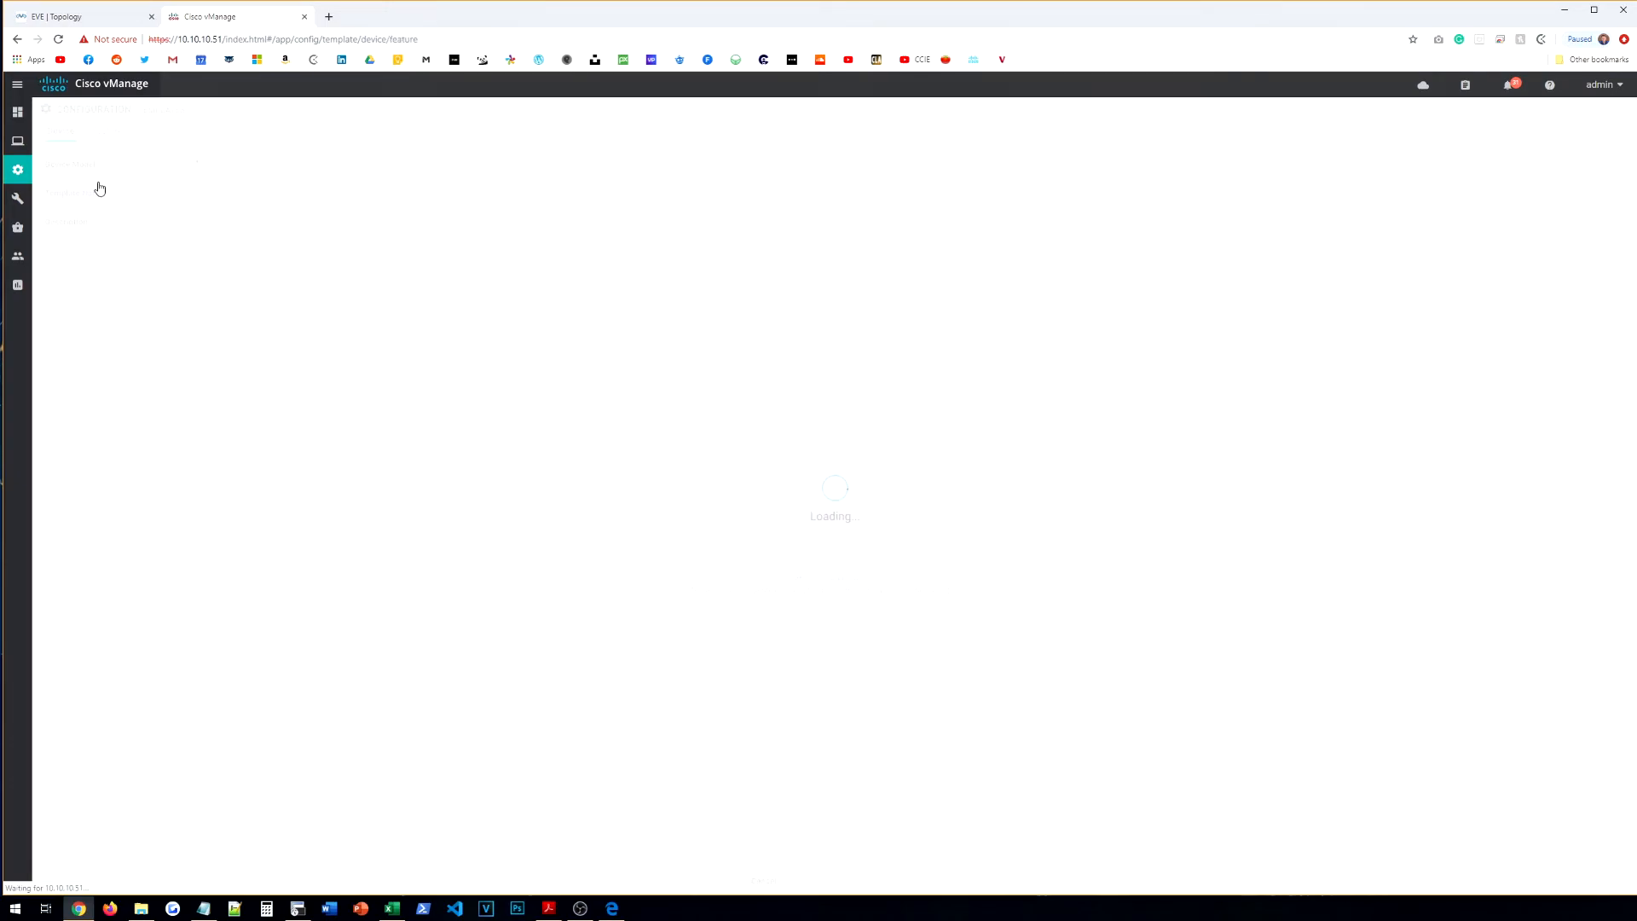
pyautogui.click(249, 162)
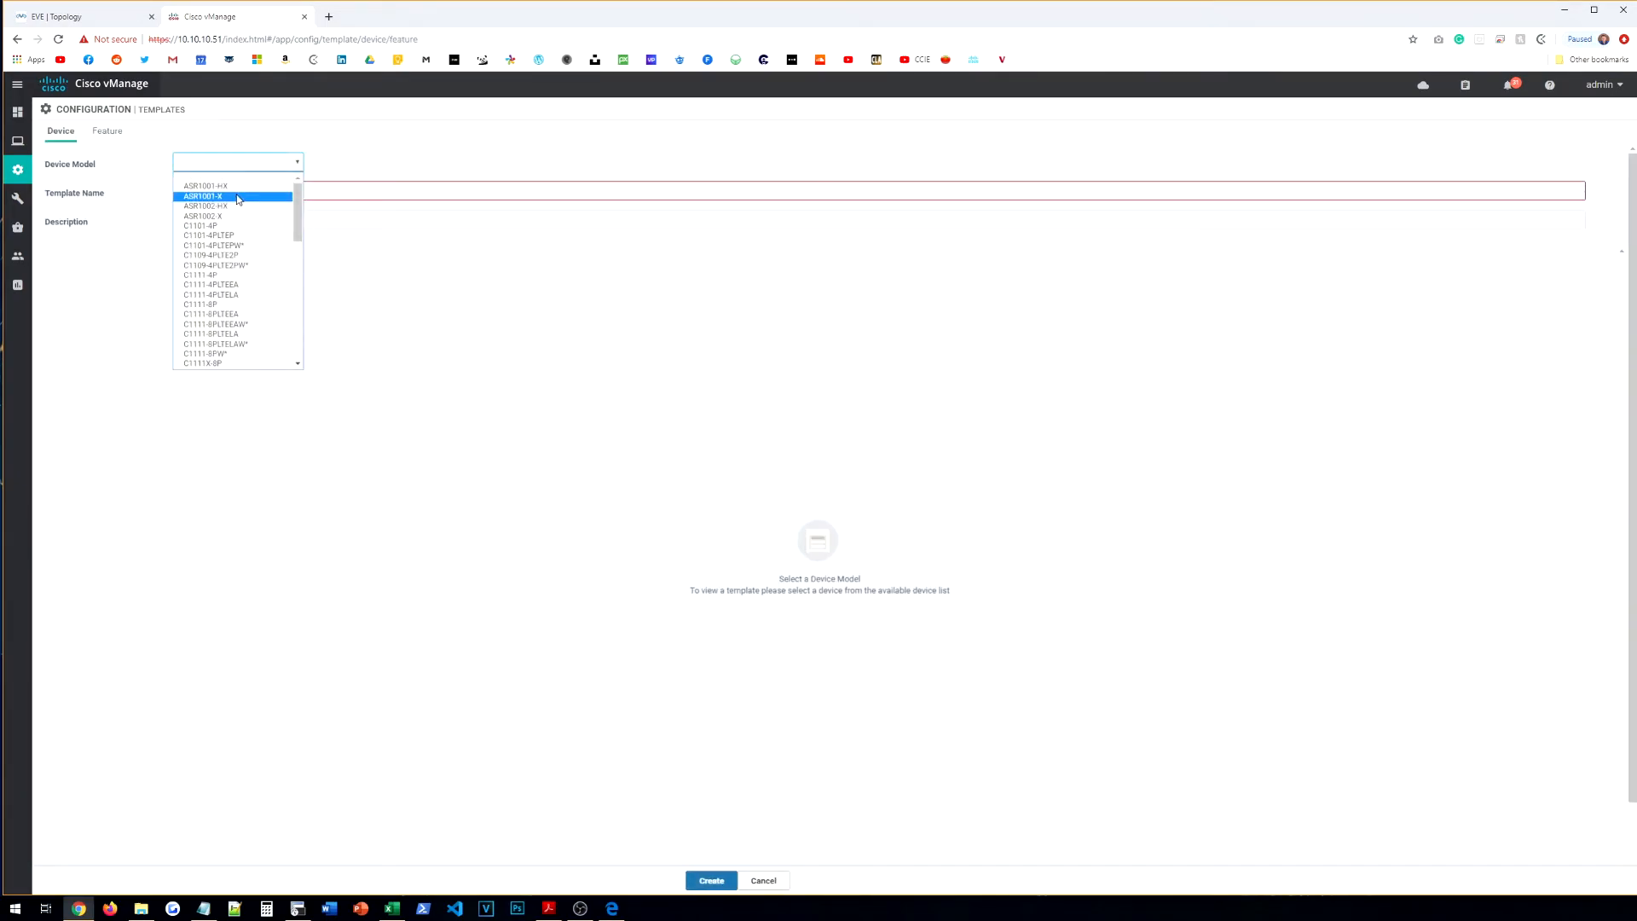
pyautogui.scroll(-10, 247, 325)
pyautogui.click(247, 342)
# Step: Name the template VE-HQ-TEMPLATE and use the same text as its description
pyautogui.click(251, 197)
pyautogui.write('ve')
pyautogui.press('BackSpace')
pyautogui.press('BackSpace')
pyautogui.write('VE')
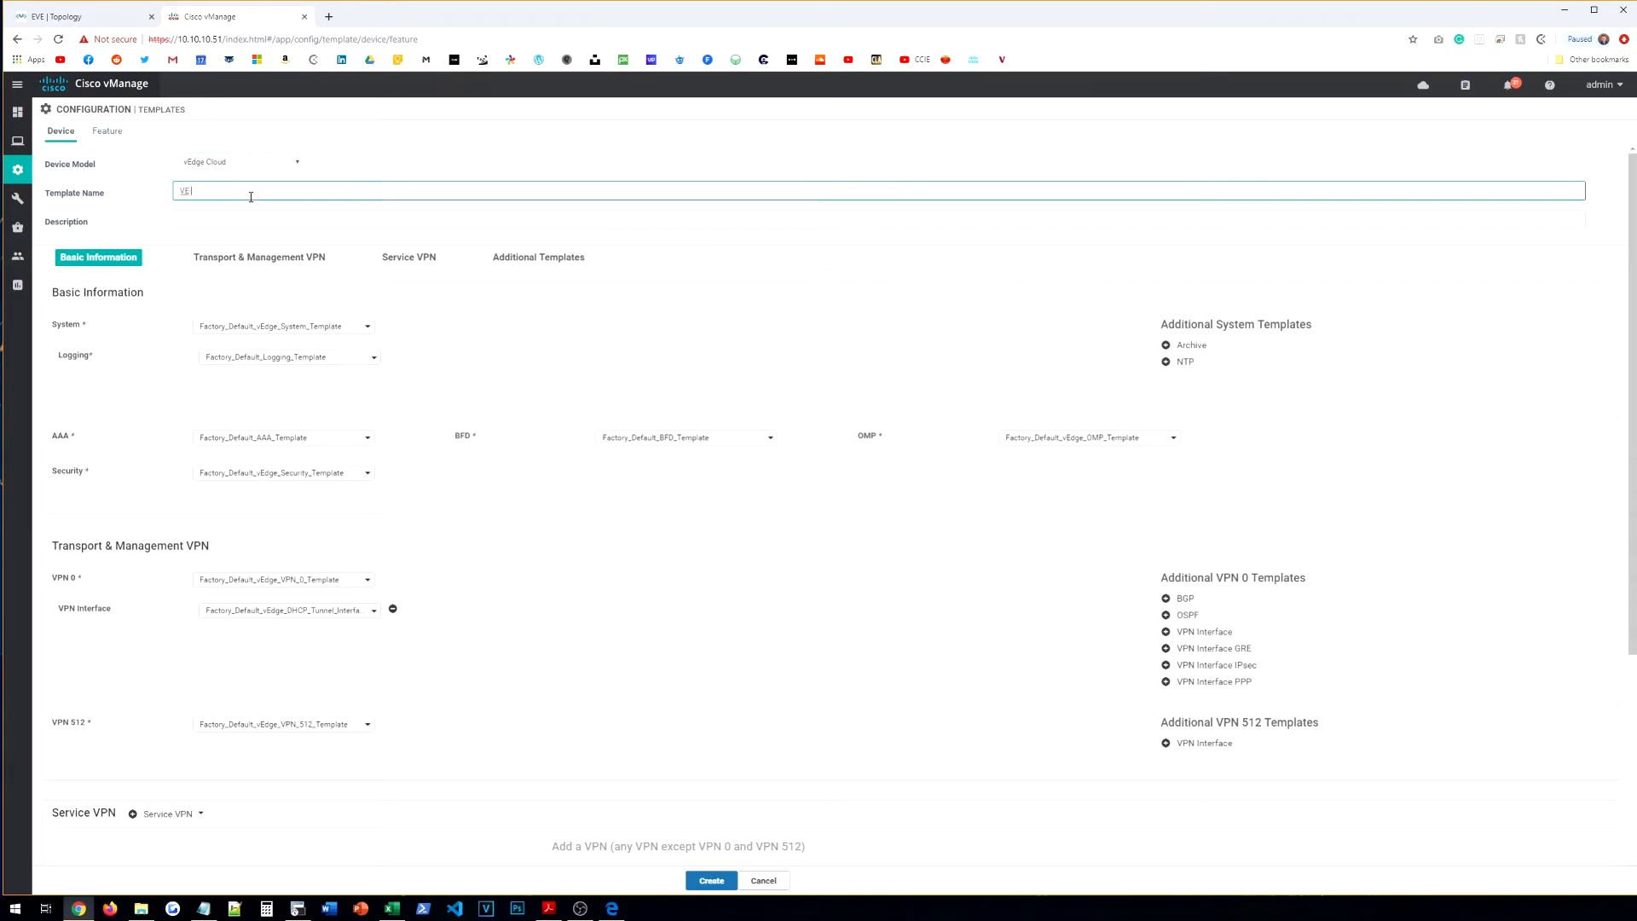
pyautogui.write('-HQ-TEMPLATE')
pyautogui.press('Tab')
pyautogui.tripleClick(252, 197)
pyautogui.hotkey('ctrl', 'c')
pyautogui.click(245, 220)
pyautogui.hotkey('ctrl', 'v')
# Step: Choose VE-SYSTEM as the system template and VE-AAA as the AAA template
pyautogui.click(312, 331)
pyautogui.click(300, 367)
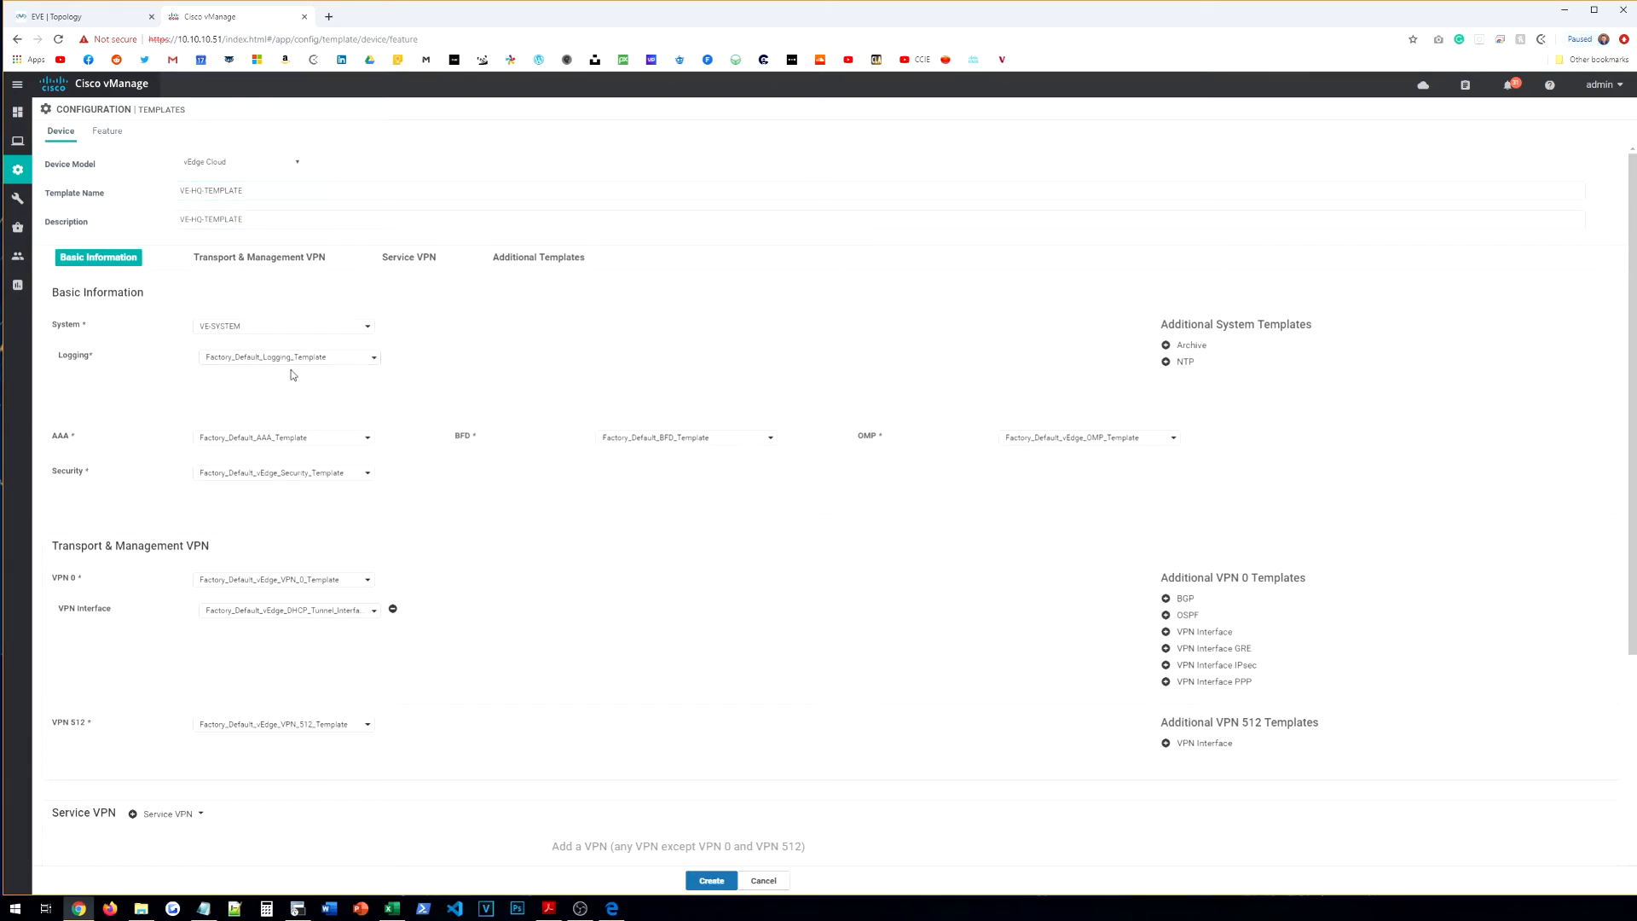
pyautogui.click(286, 438)
pyautogui.click(268, 476)
# Step: Set VPN 0 to VE-HQ-VPN-VPN0 with interface VE-HQ-VPN-VPN0-INT-G0
pyautogui.scroll(-3, 392, 449)
pyautogui.click(292, 363)
pyautogui.click(263, 423)
pyautogui.click(260, 394)
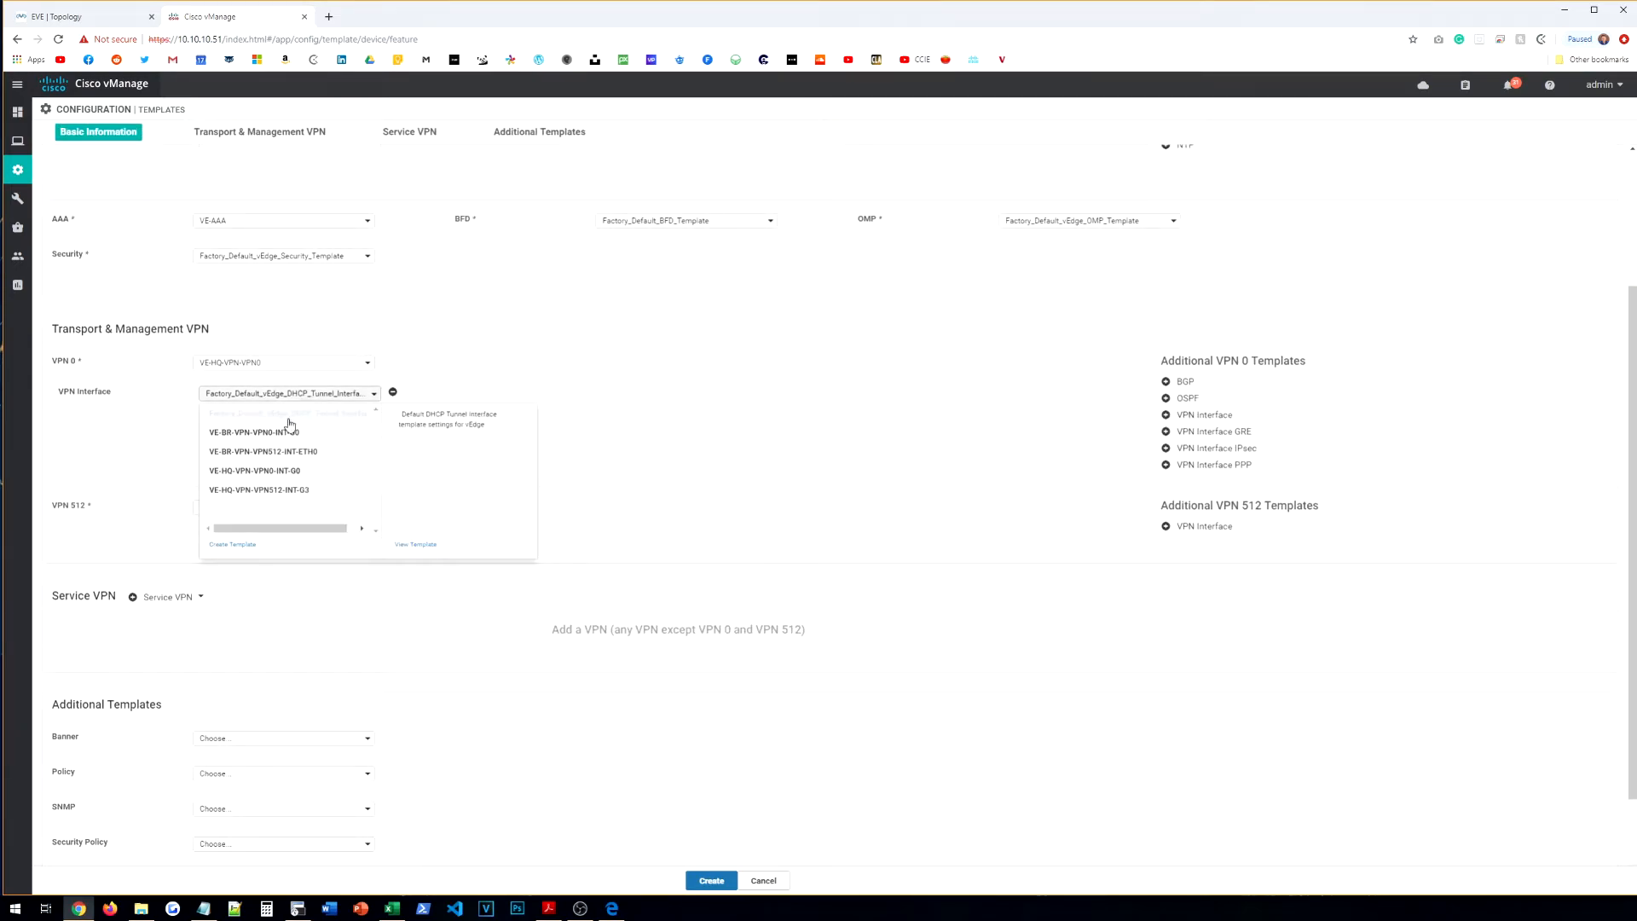
pyautogui.click(264, 472)
pyautogui.click(263, 397)
pyautogui.click(263, 397)
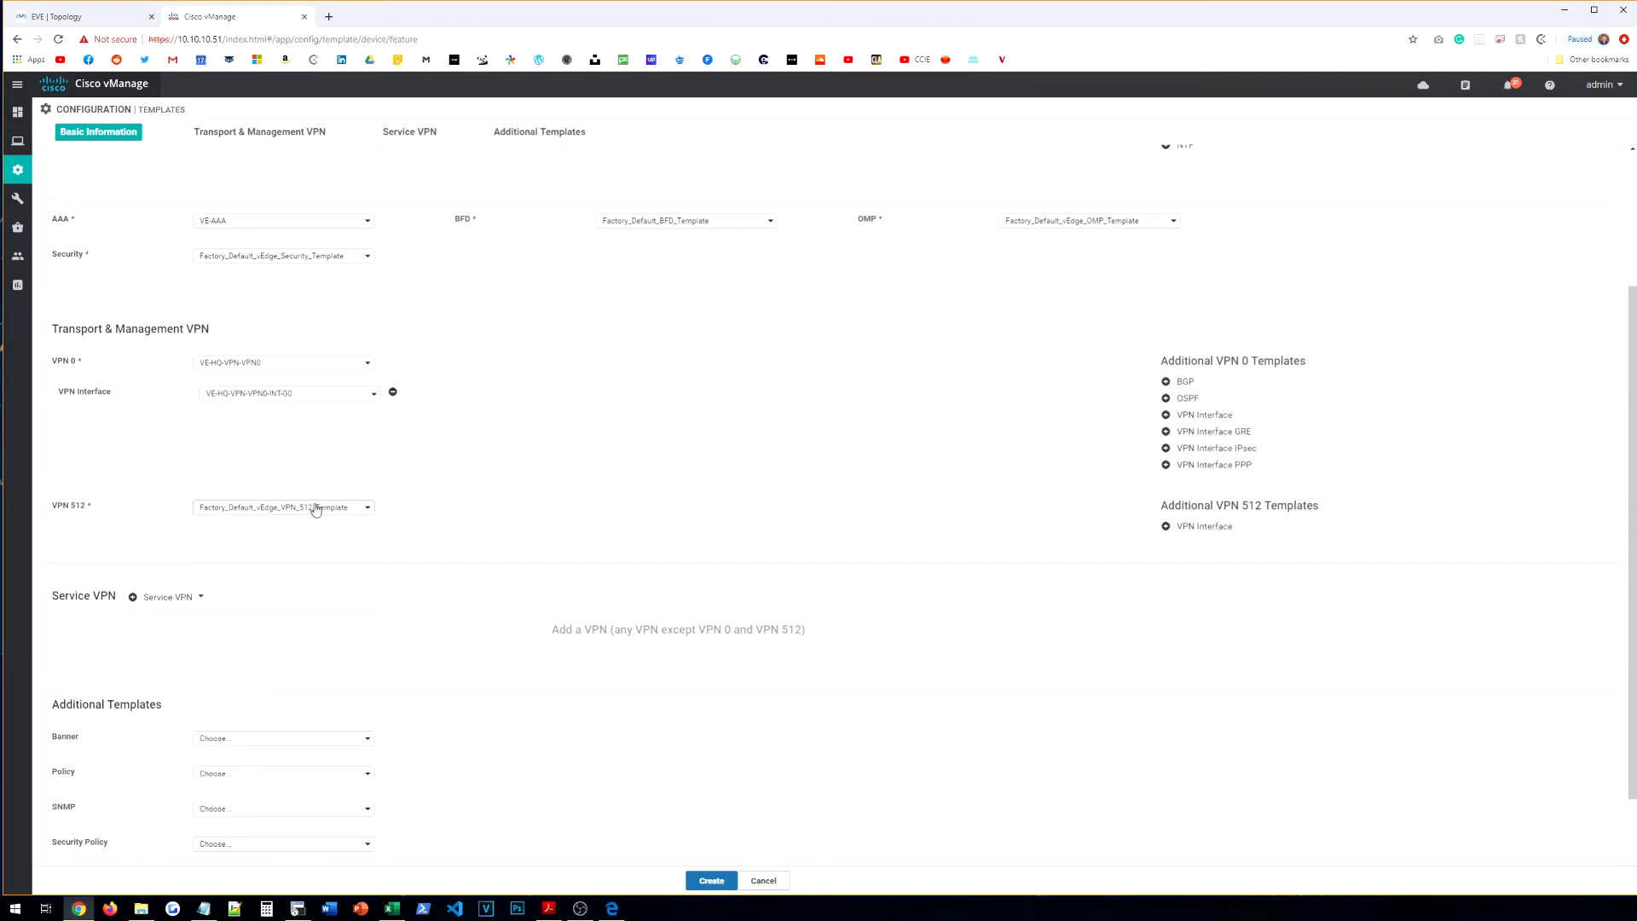
# Step: Set VPN 512 to VE-HQ-VPN-VPN512, add interface VE-HQ-VPN-VPN512-INT-G3, and create the template
pyautogui.click(310, 507)
pyautogui.click(244, 567)
pyautogui.click(1202, 528)
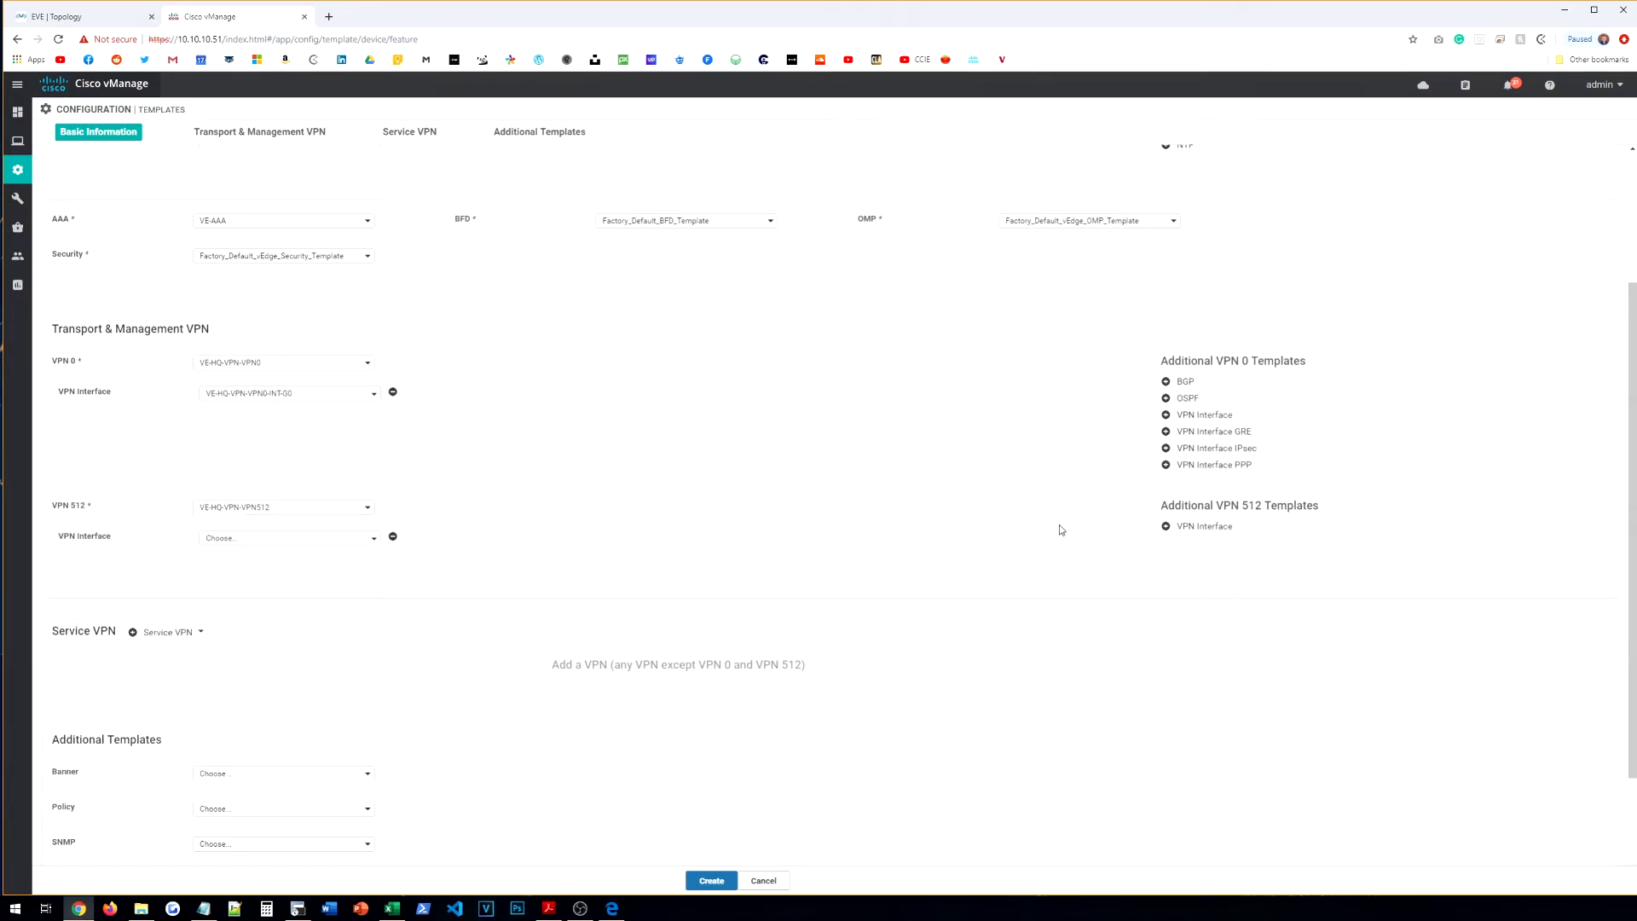
pyautogui.click(208, 539)
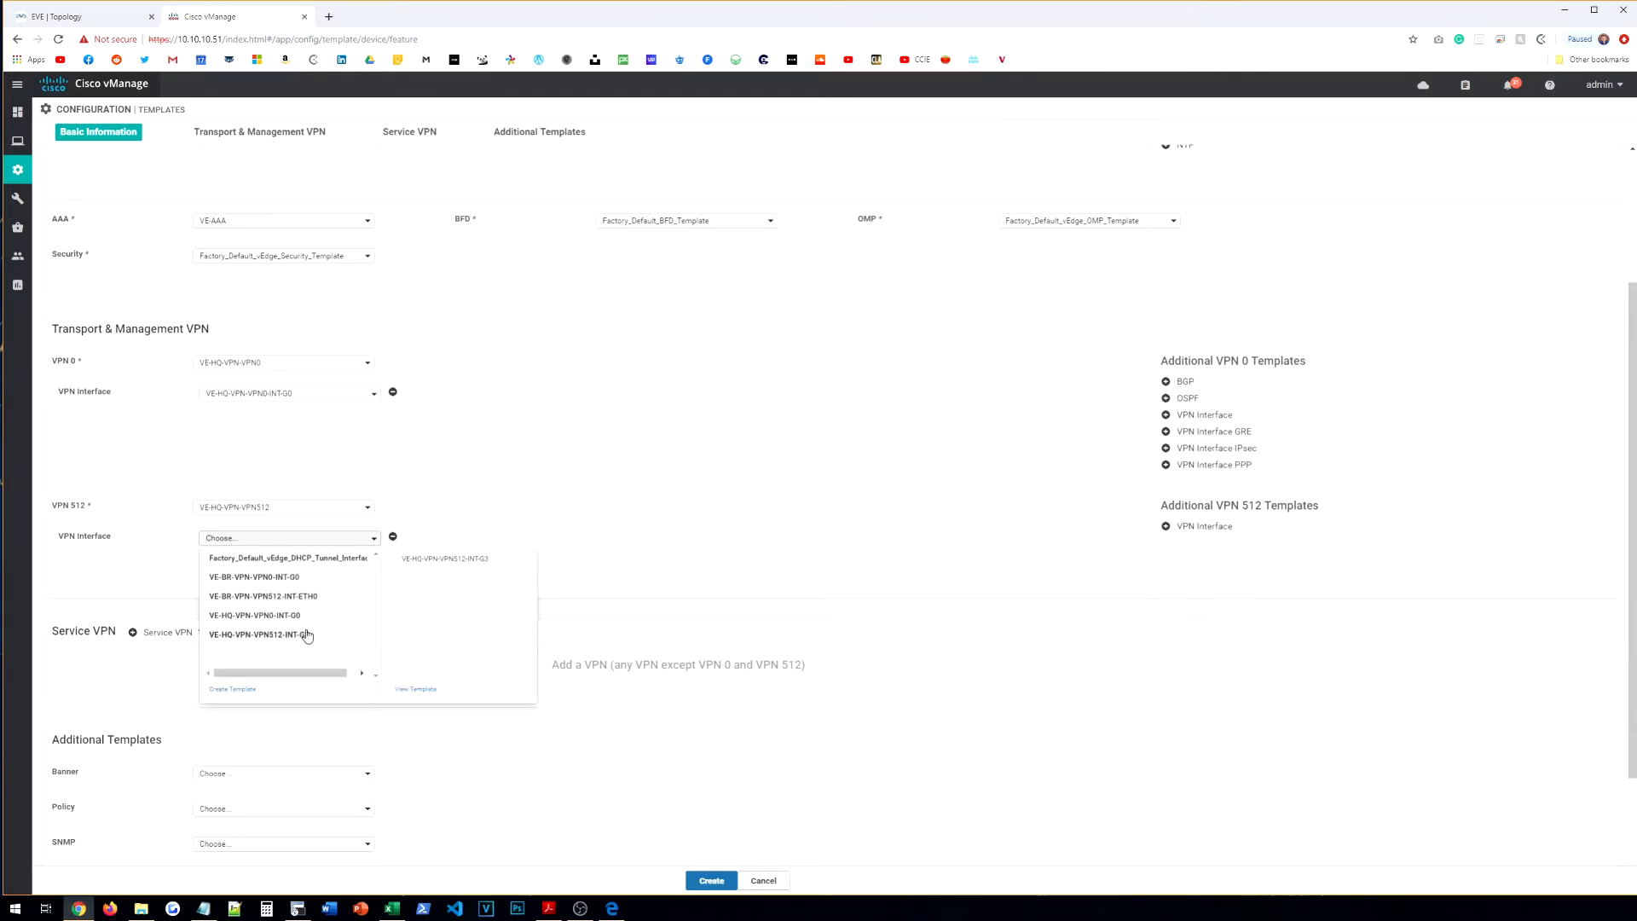
pyautogui.click(290, 635)
pyautogui.scroll(-2, 188, 552)
pyautogui.click(281, 633)
pyautogui.click(271, 672)
pyautogui.click(715, 882)
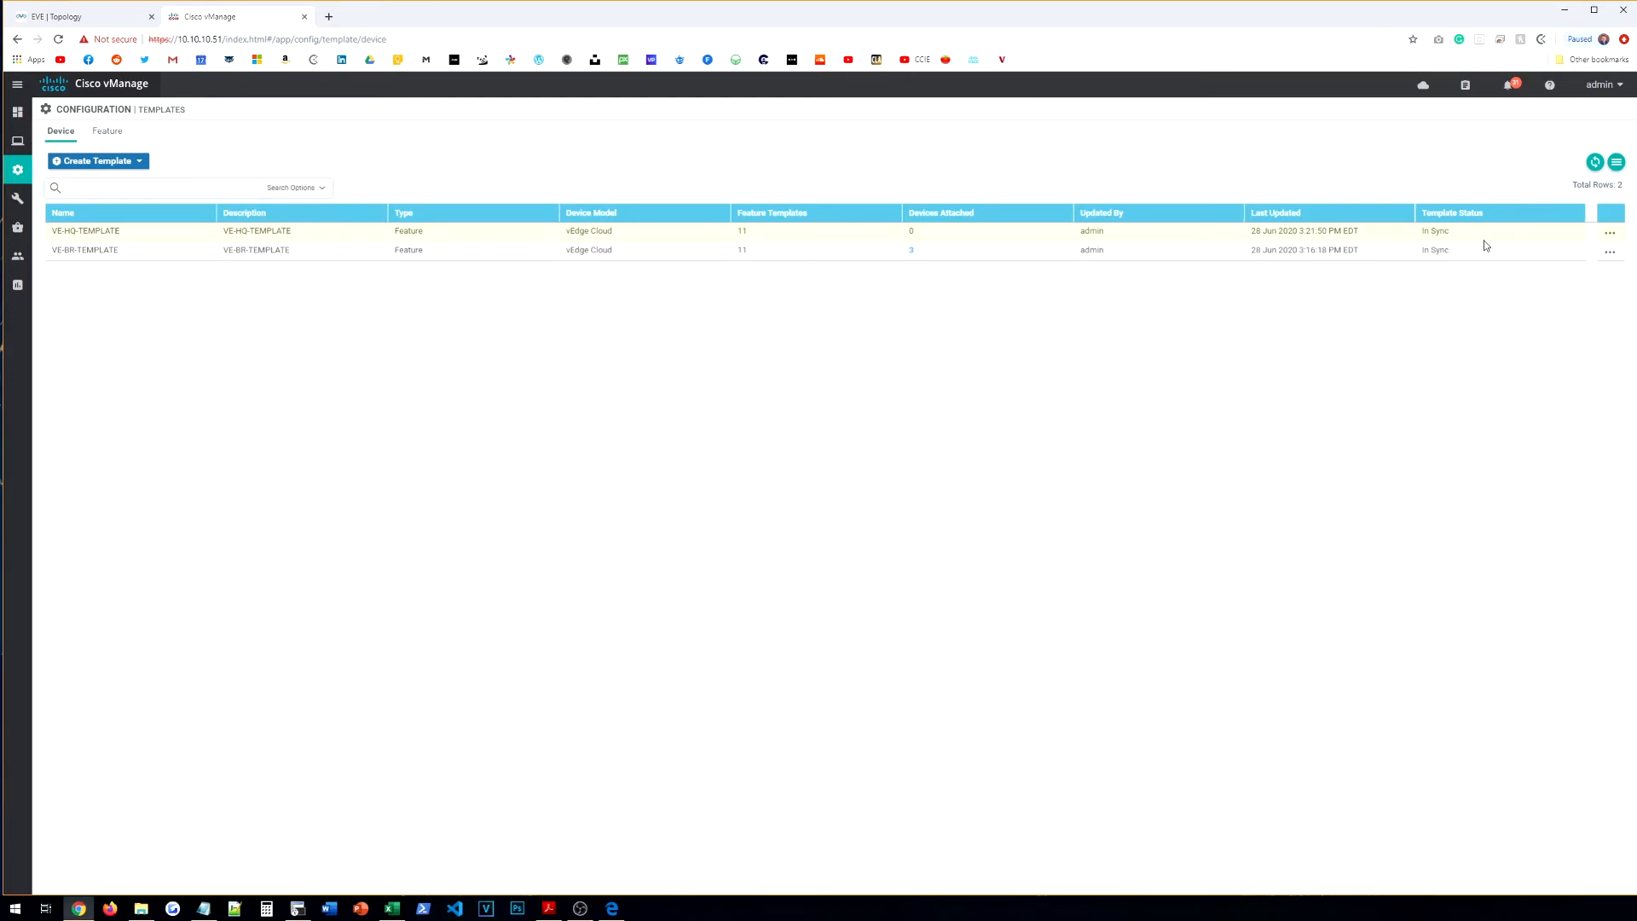
# Step: Attach SITE1-vEDGE-R1 to VE-HQ-TEMPLATE
pyautogui.click(1610, 233)
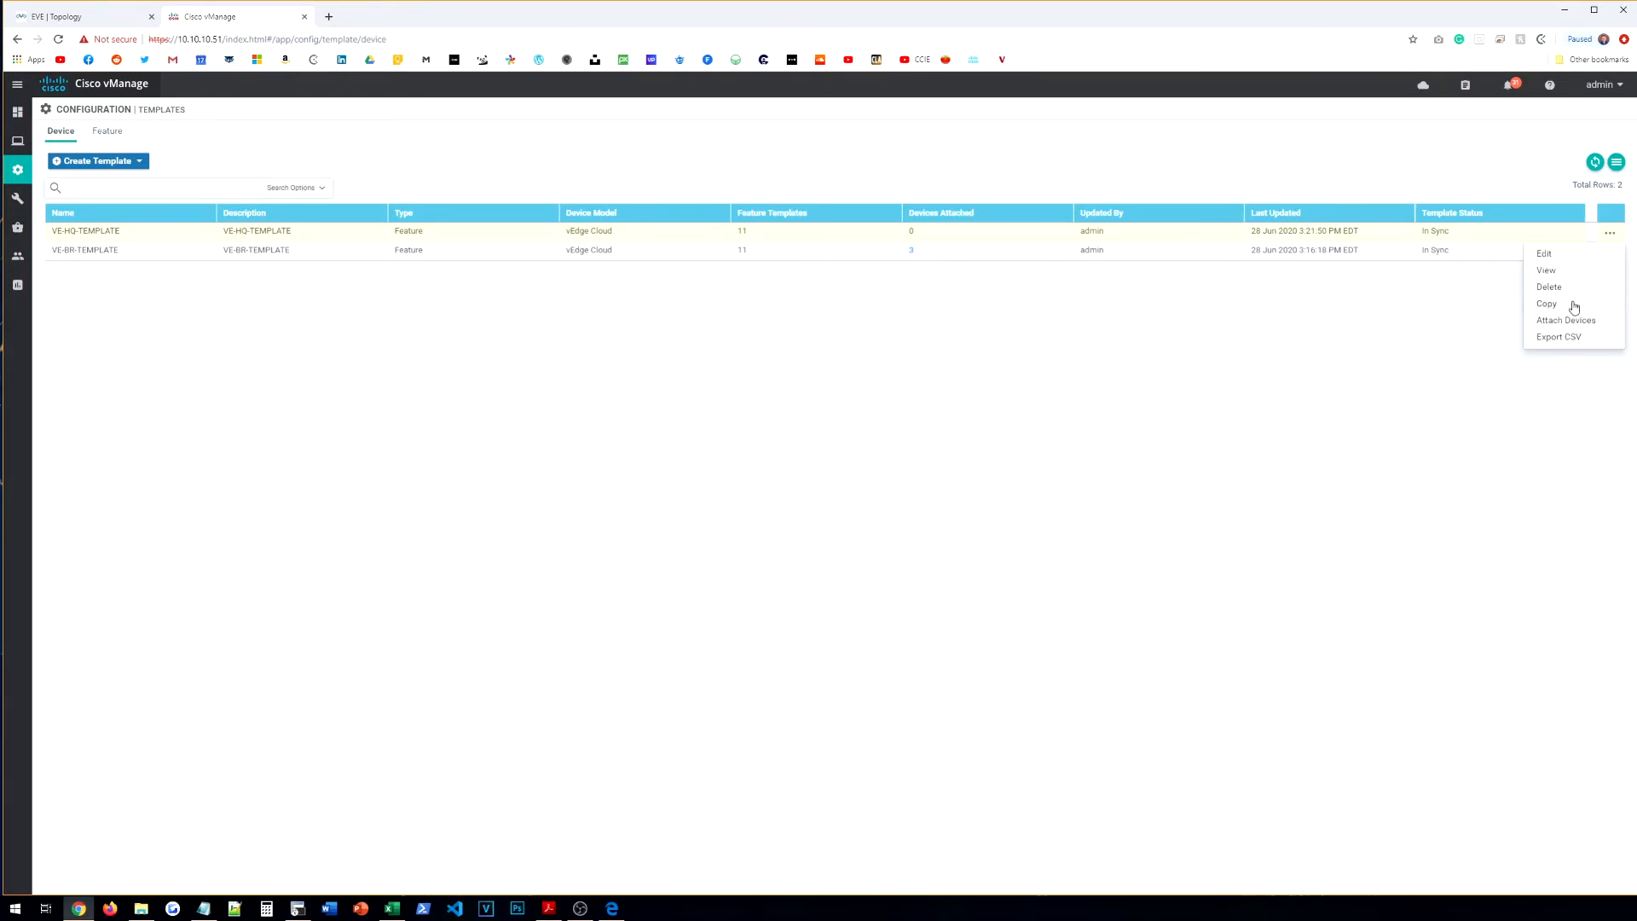
pyautogui.click(1570, 321)
pyautogui.click(258, 547)
pyautogui.click(821, 483)
pyautogui.click(1331, 646)
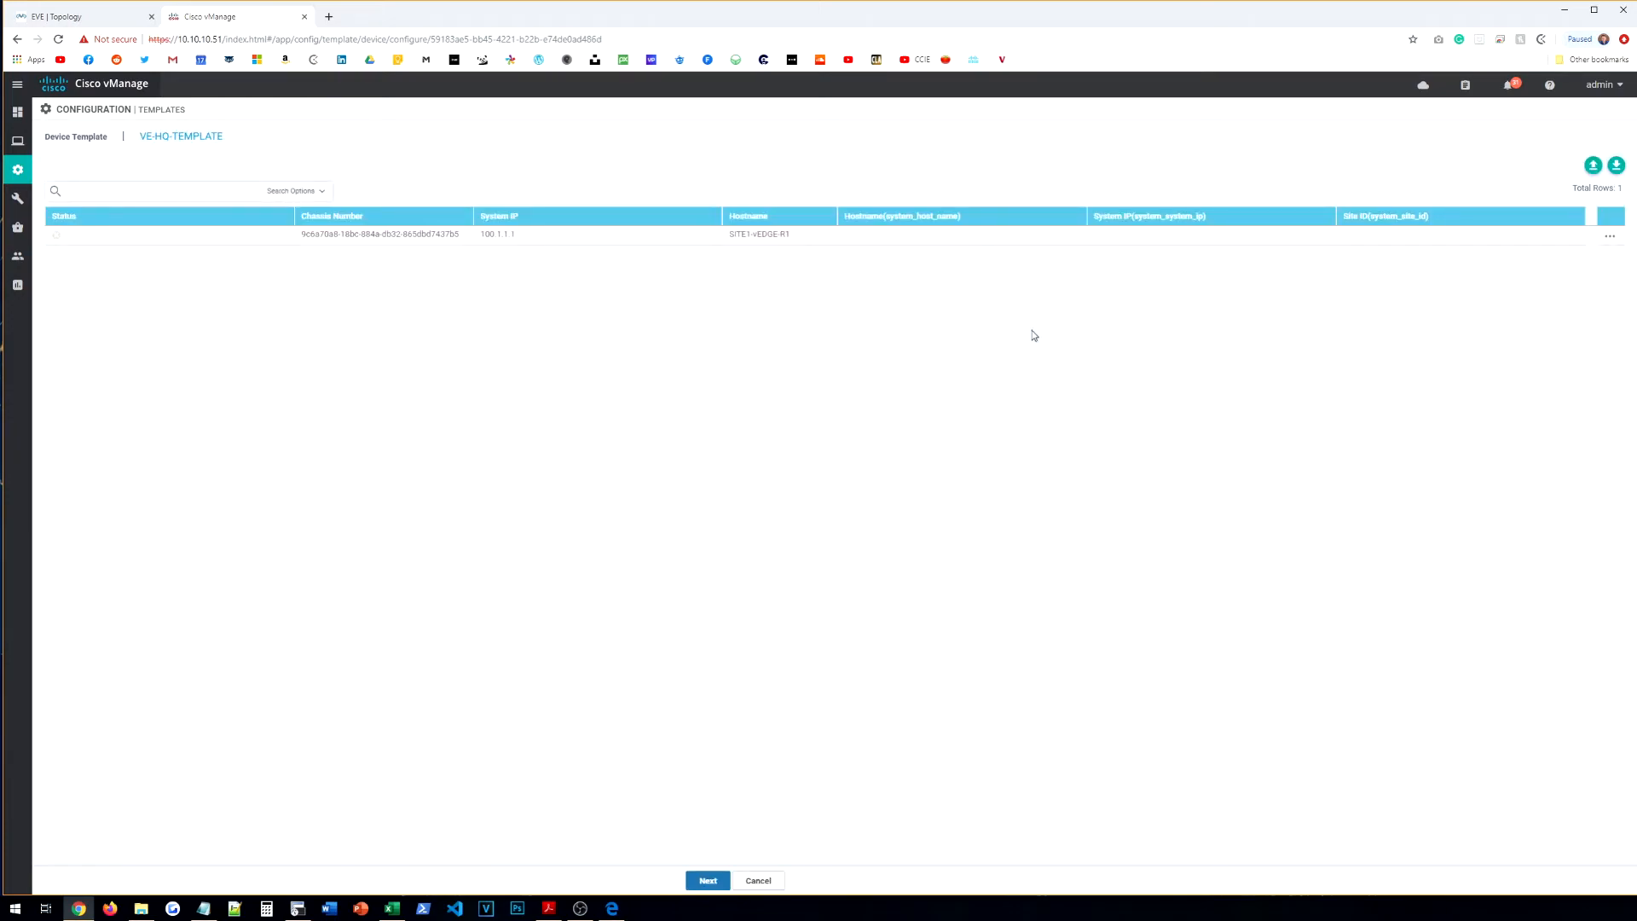
# Step: Set SITE1's variables: hostname SITE1-vEDGE-01, system IP 100.1.1.1, site ID 1, and save
pyautogui.click(1611, 236)
pyautogui.click(1570, 260)
pyautogui.click(836, 223)
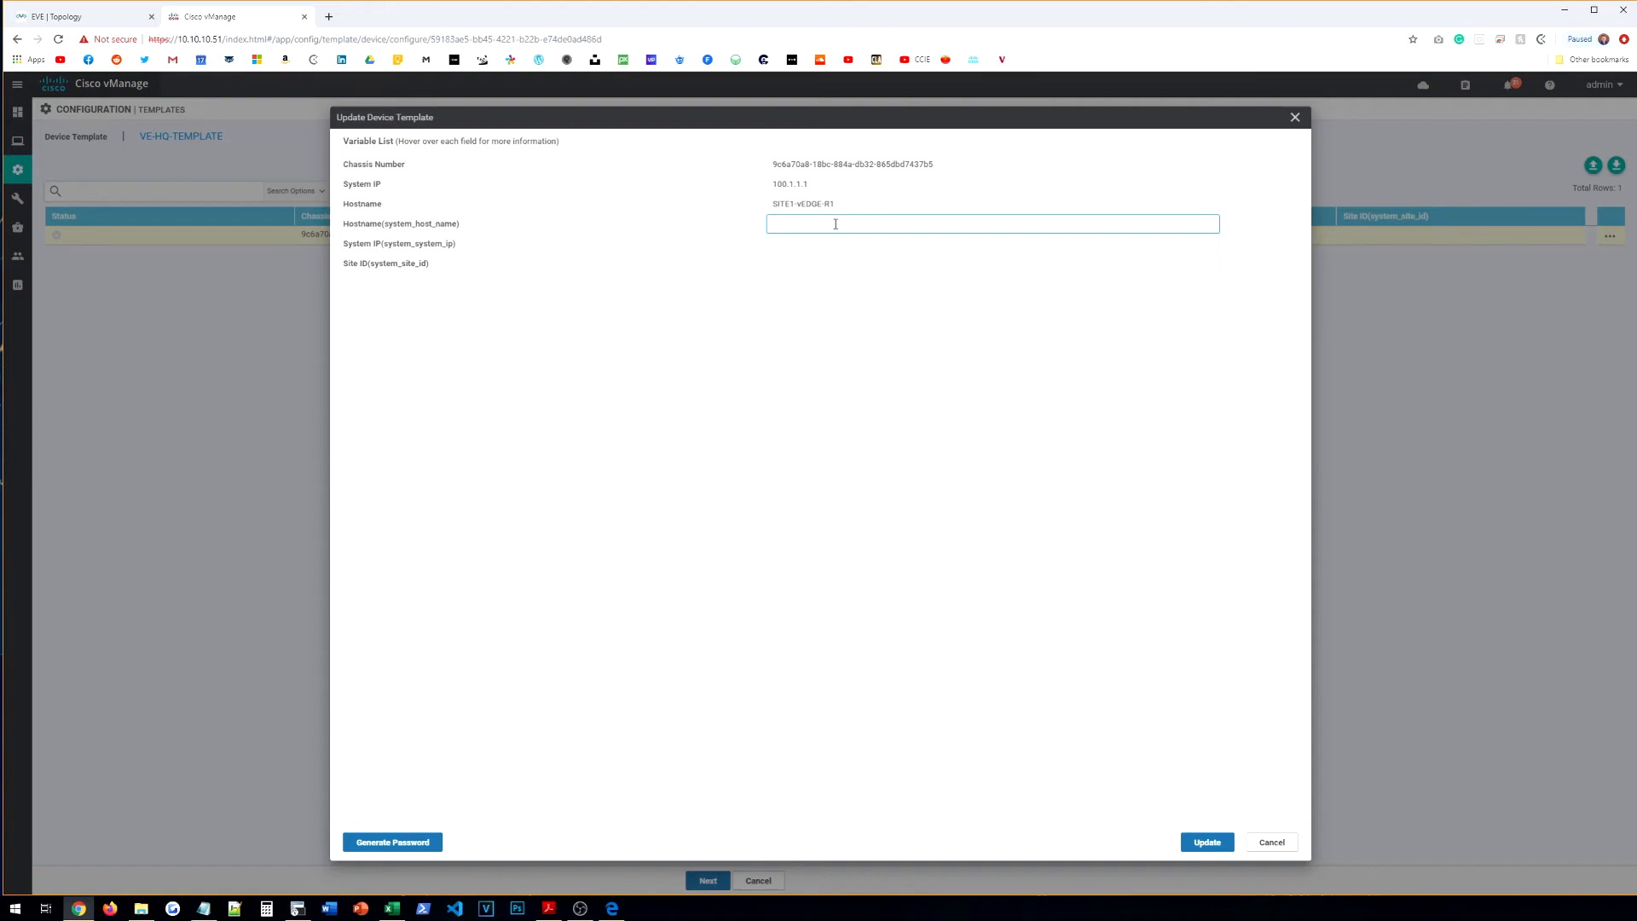
pyautogui.click(1296, 116)
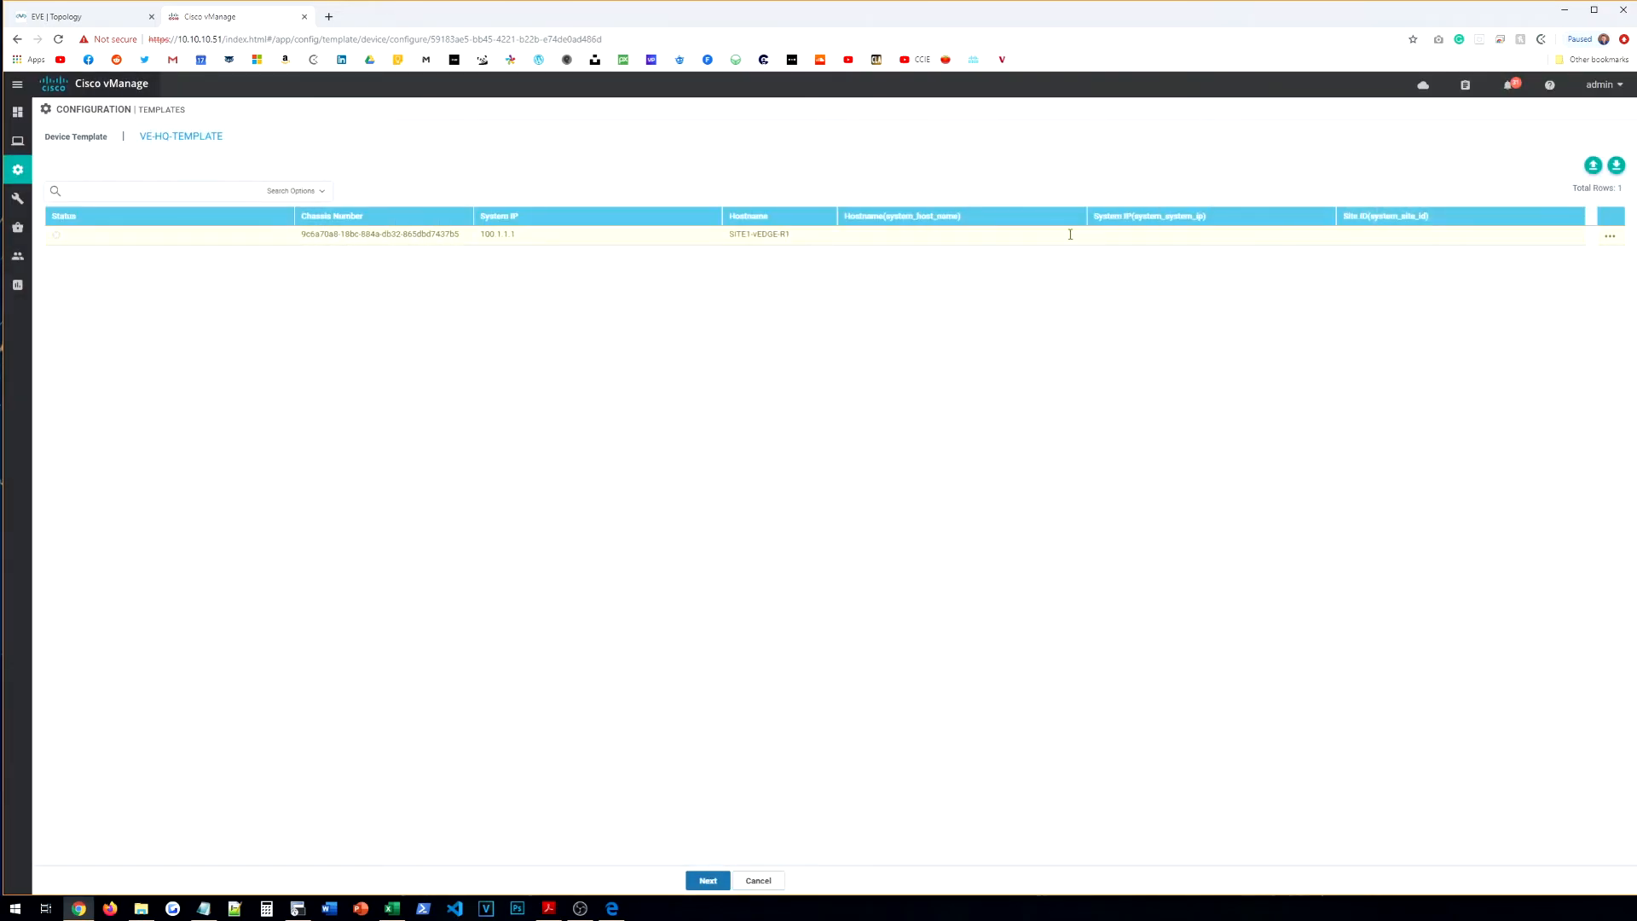
pyautogui.click(1611, 236)
pyautogui.click(1586, 264)
pyautogui.click(840, 224)
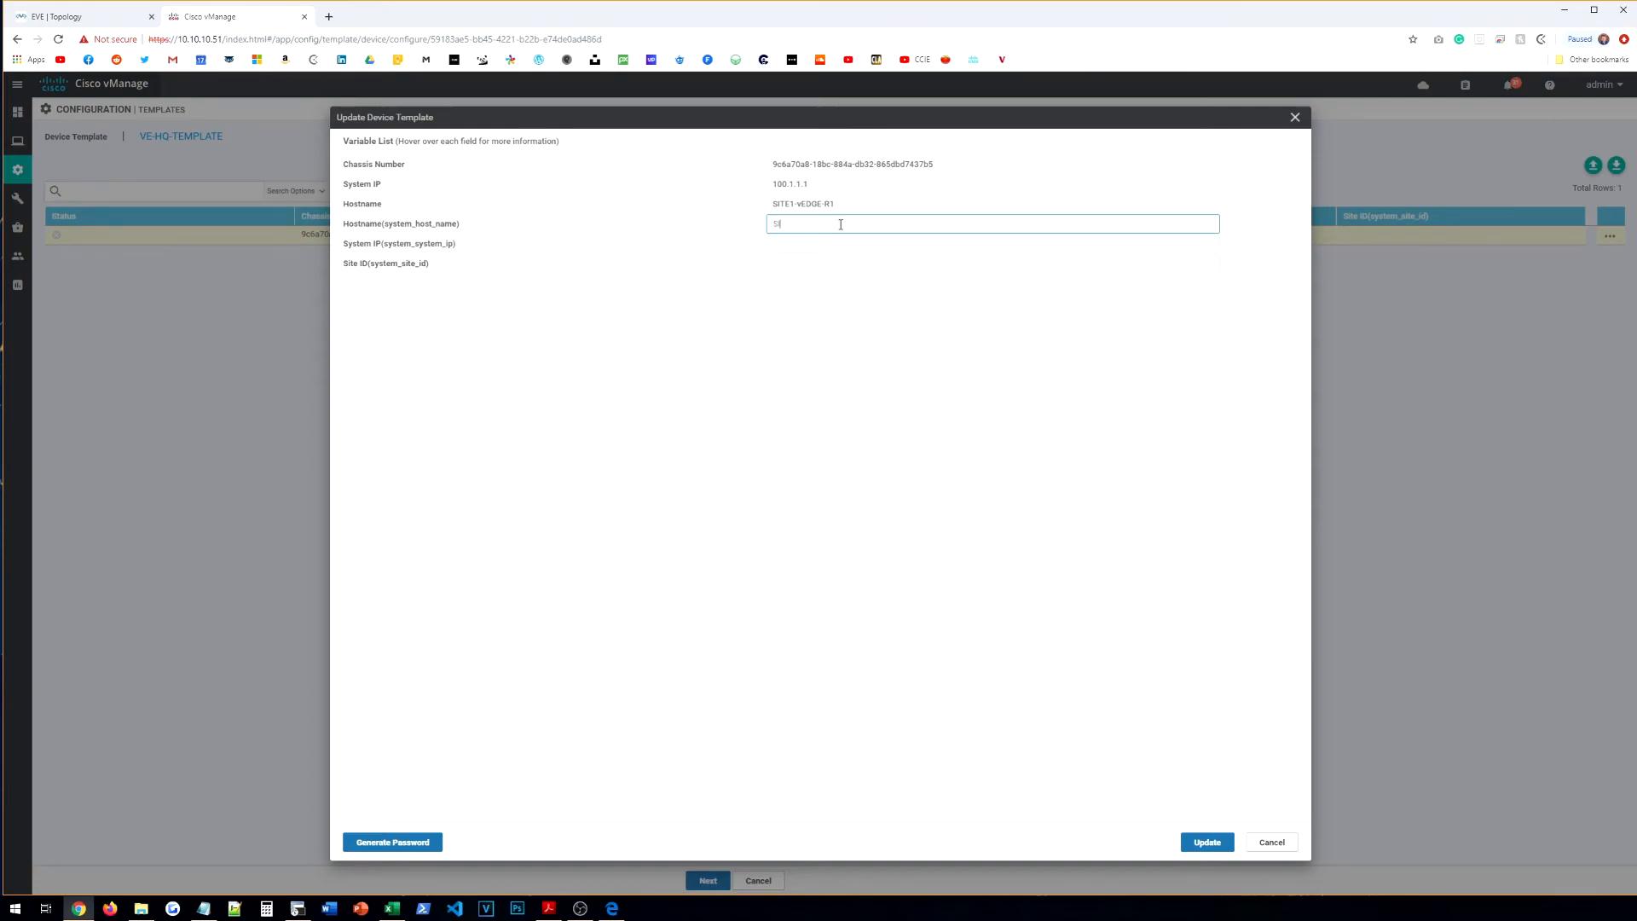
pyautogui.write('SITE1-vEDGE-0')
pyautogui.write('1')
pyautogui.press('Tab')
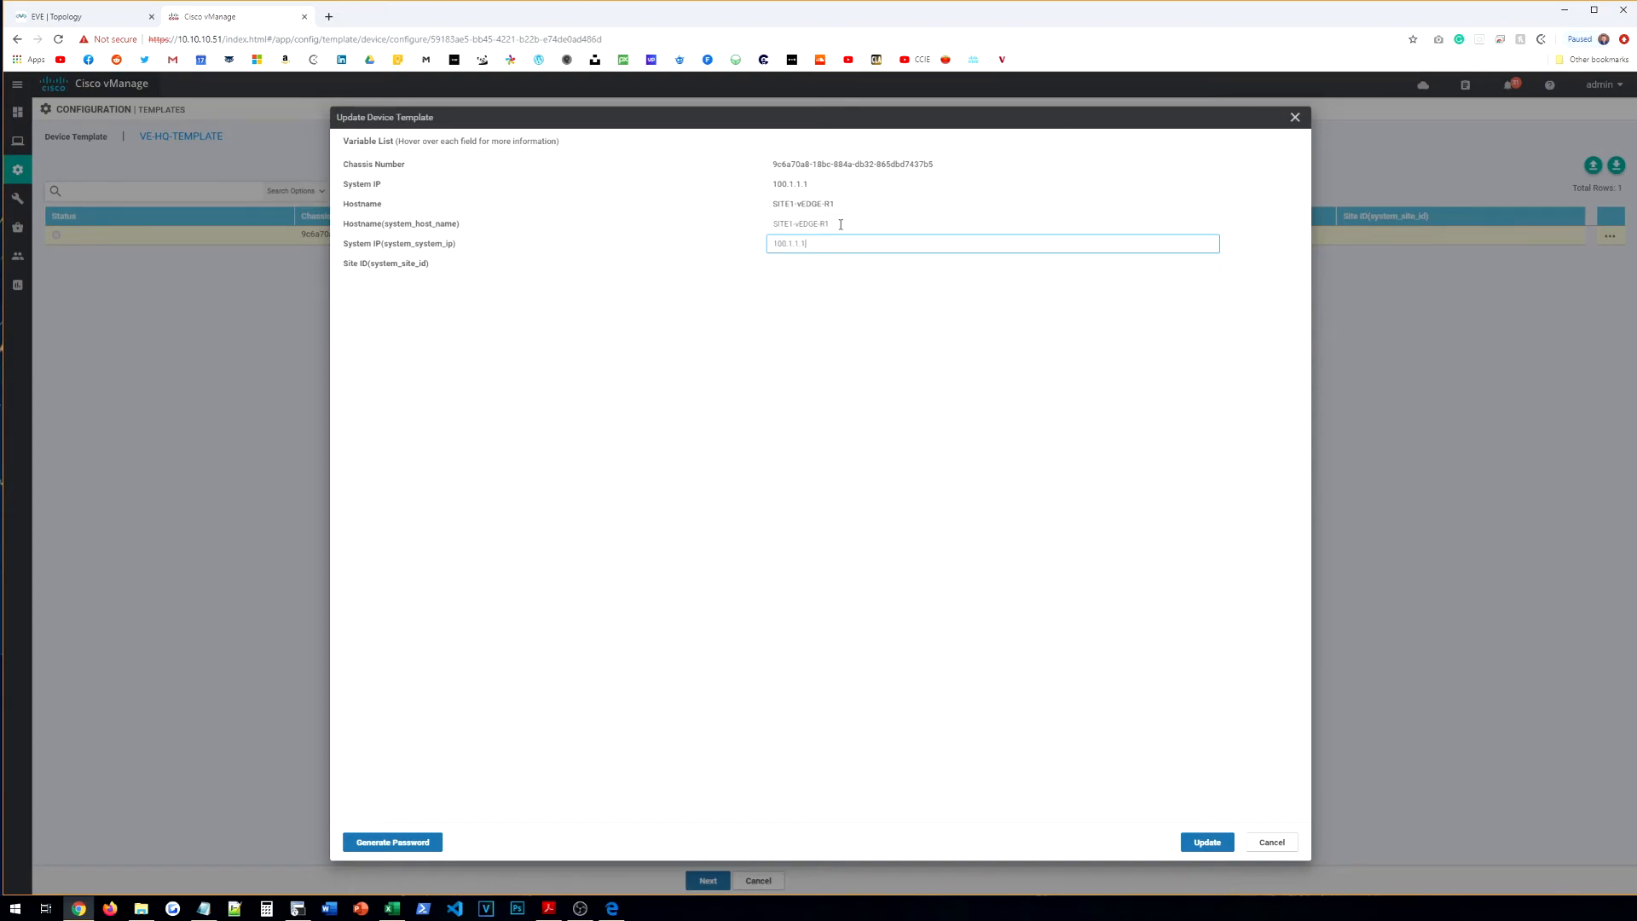
pyautogui.press('Tab')
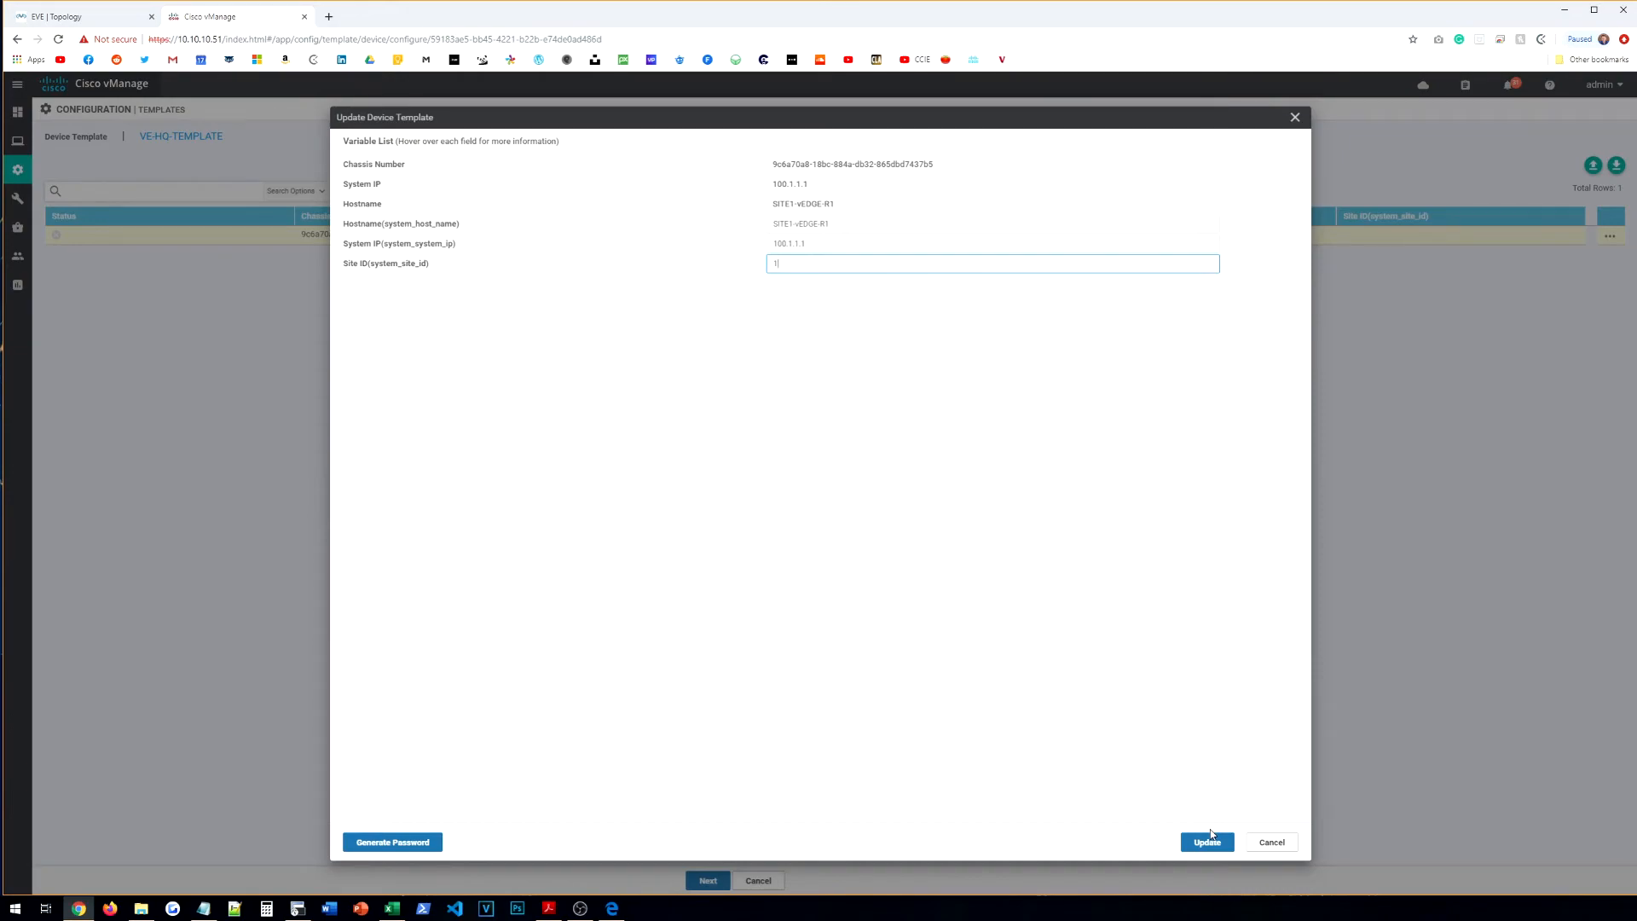
pyautogui.click(1209, 840)
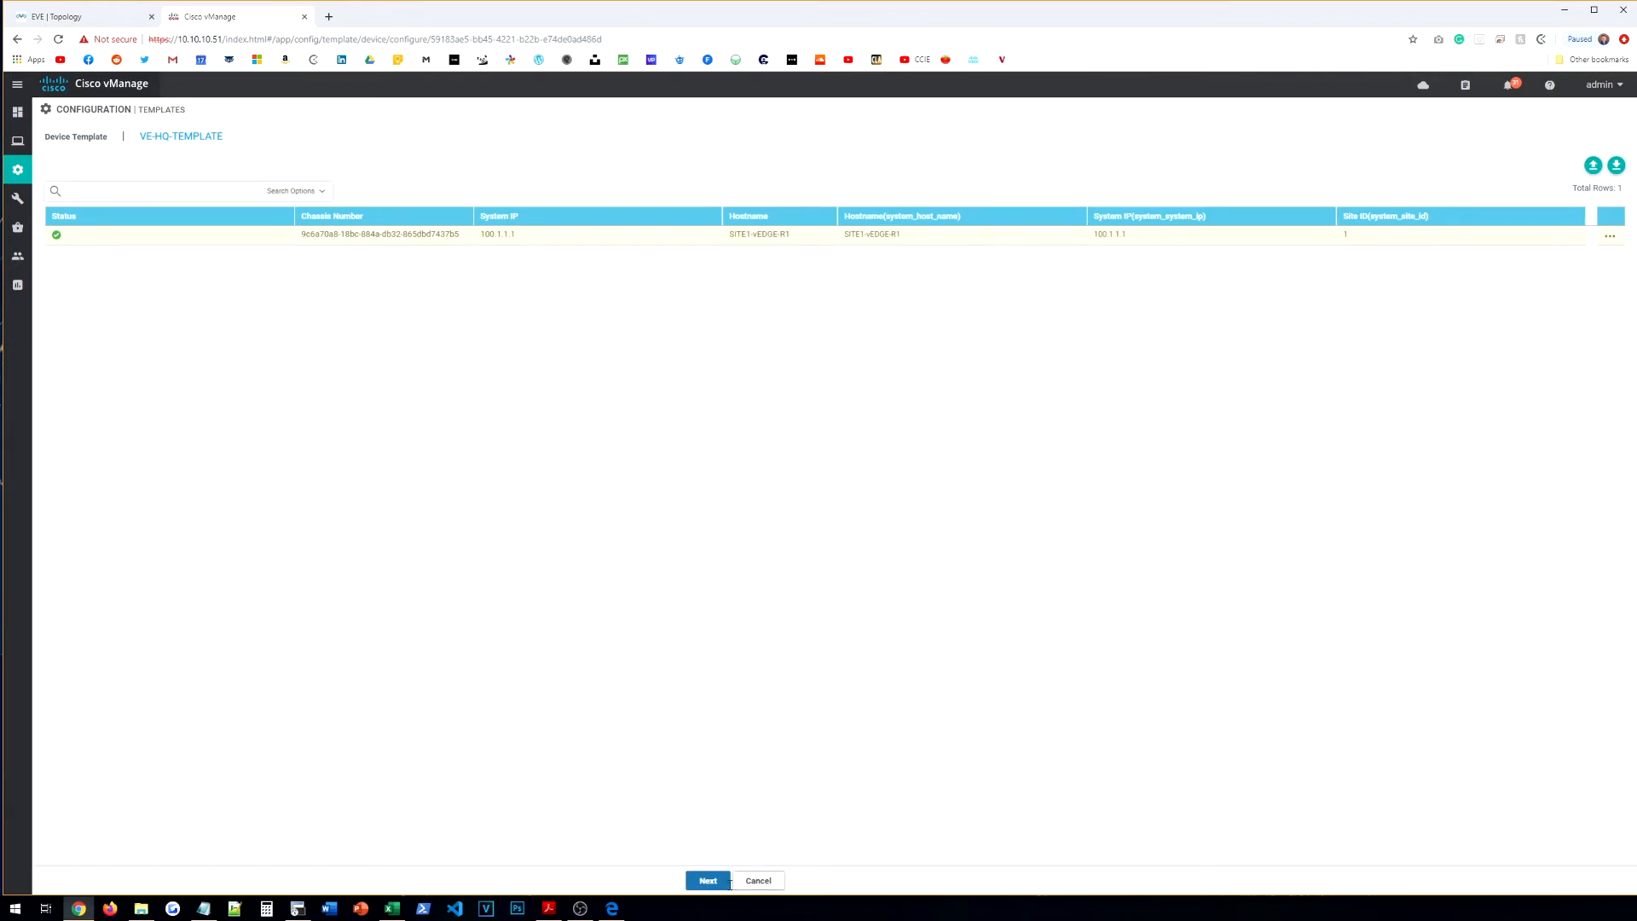
# Step: Push the VE-HQ-TEMPLATE configuration to SITE1-vEDGE-R1 and refresh the task status
pyautogui.click(719, 885)
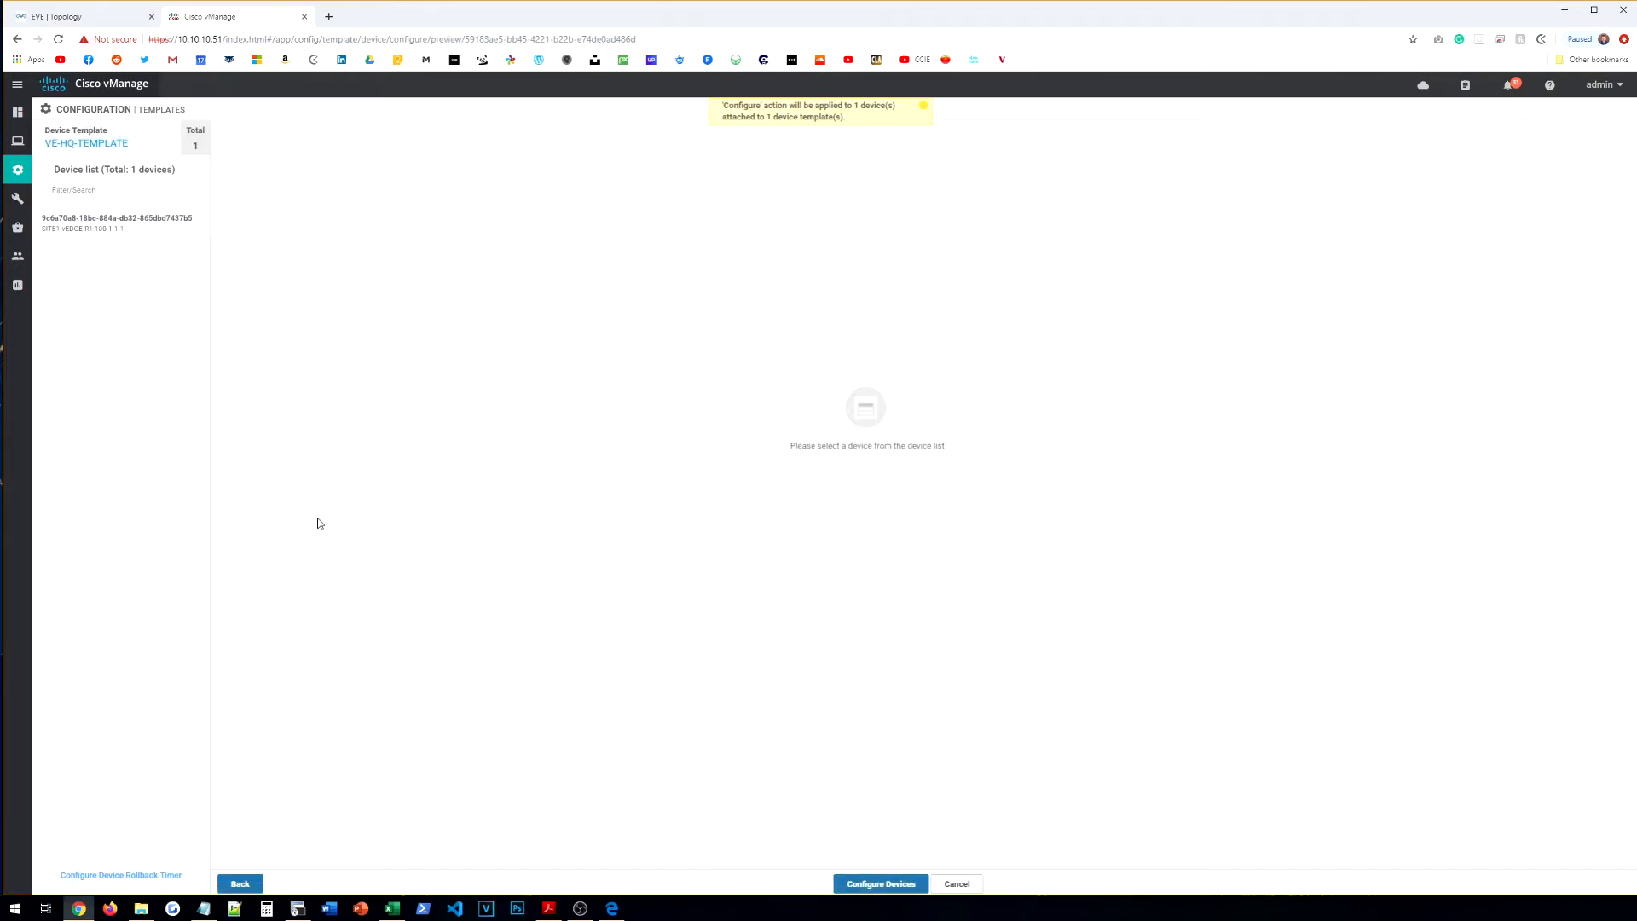
pyautogui.click(884, 887)
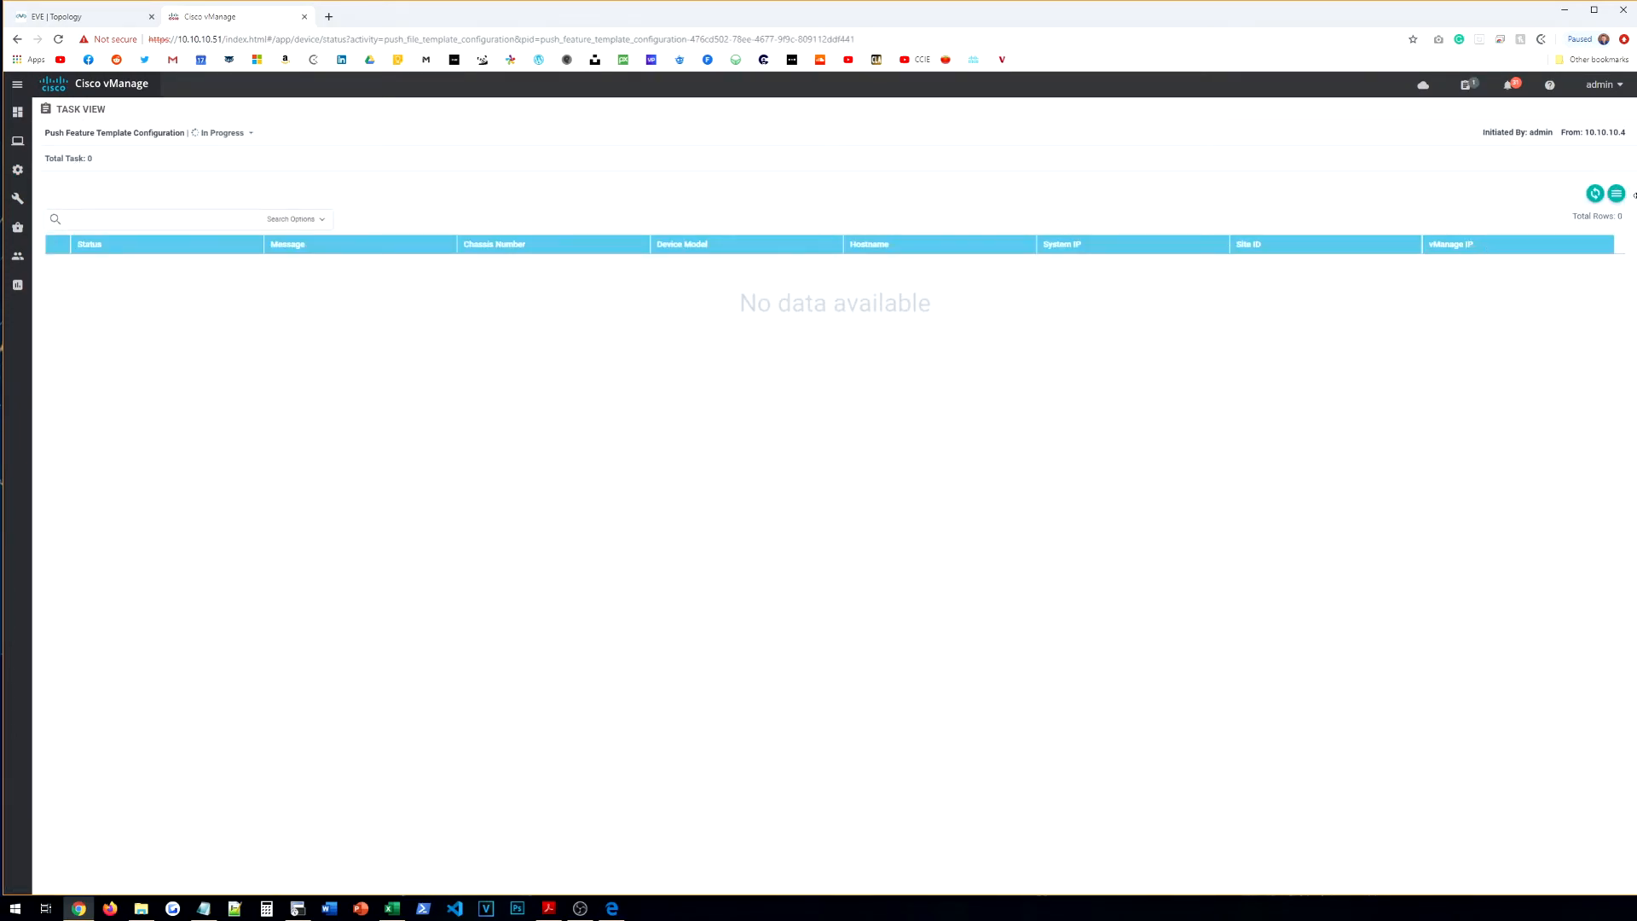
pyautogui.click(1597, 197)
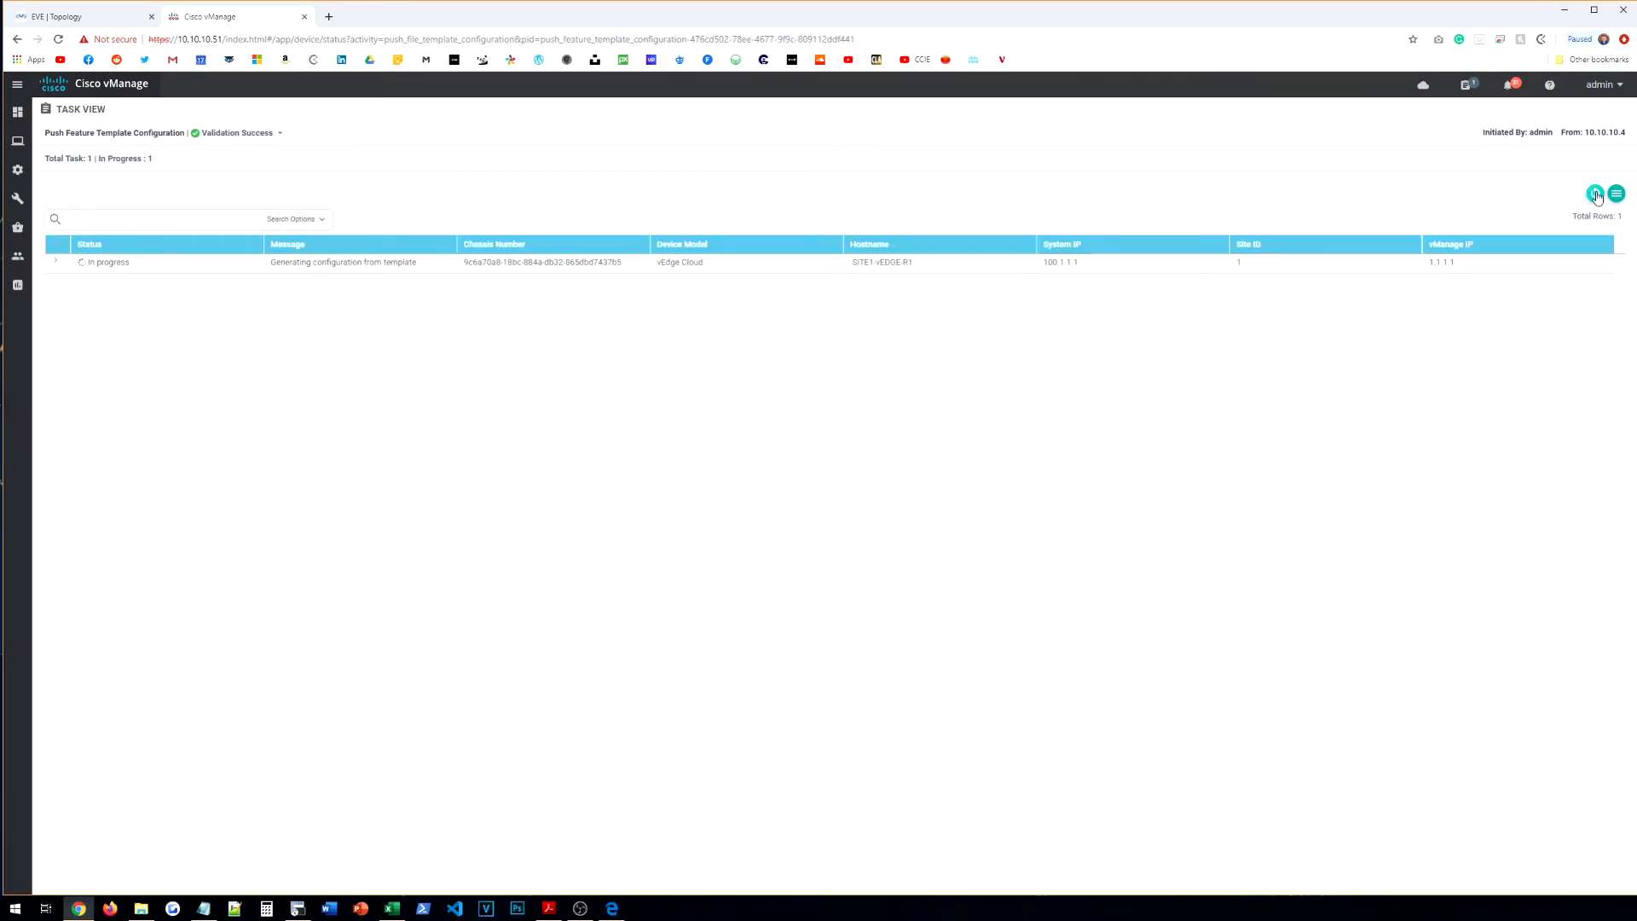
# Step: Start a new feature-template-based device template for the CSR1000v device model
pyautogui.moveTo(17, 170)
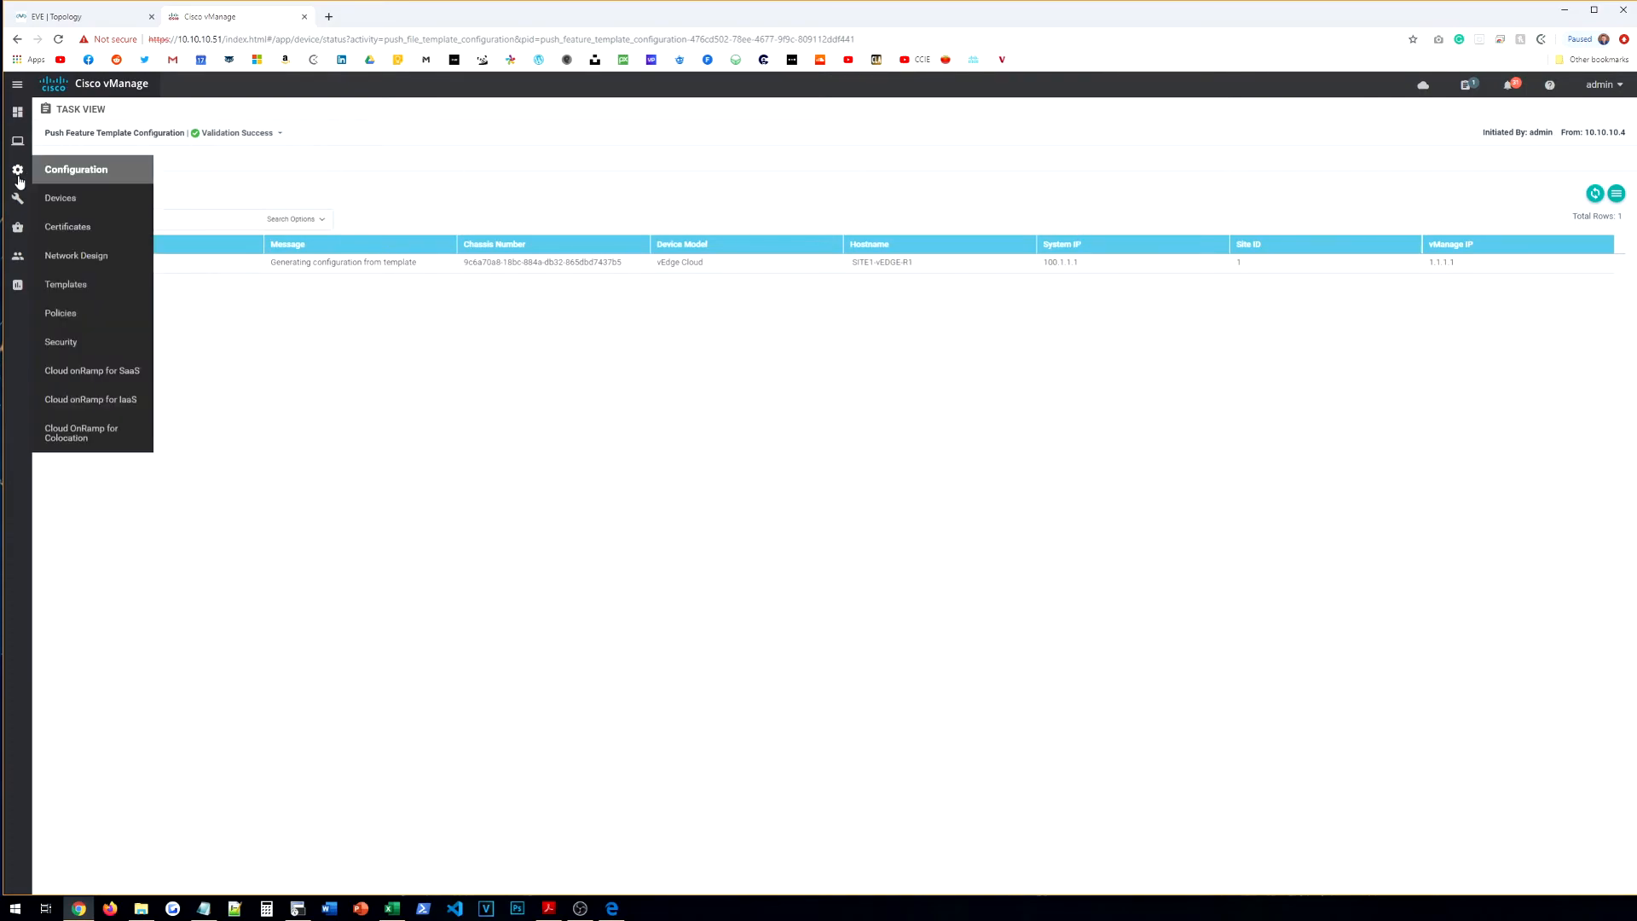
pyautogui.click(78, 282)
pyautogui.click(98, 160)
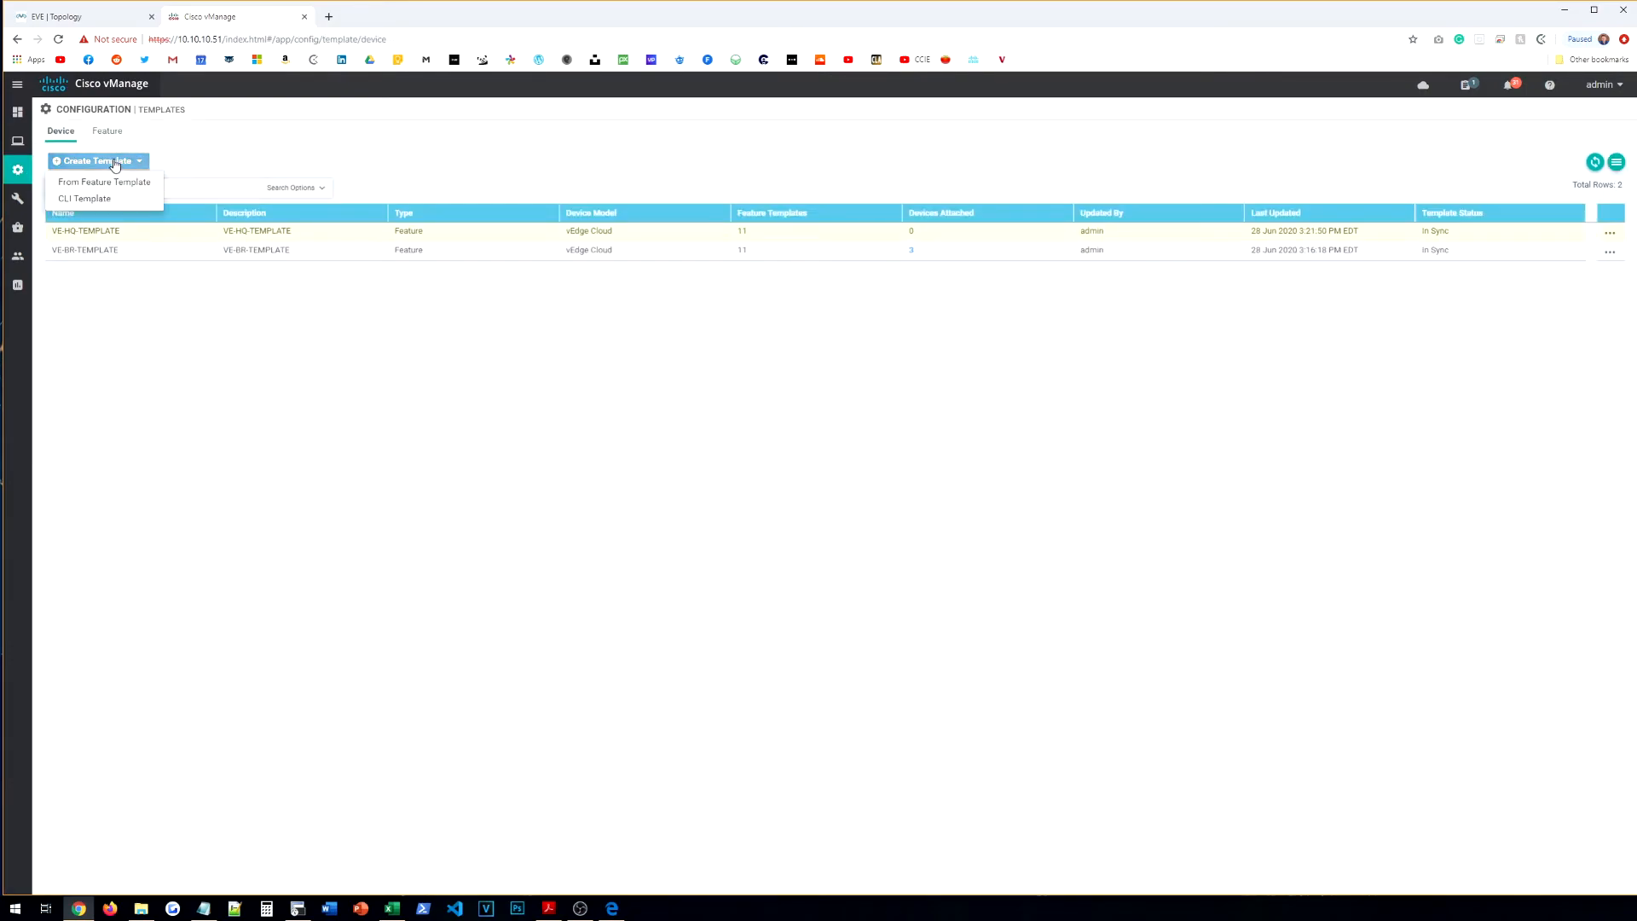
pyautogui.click(111, 182)
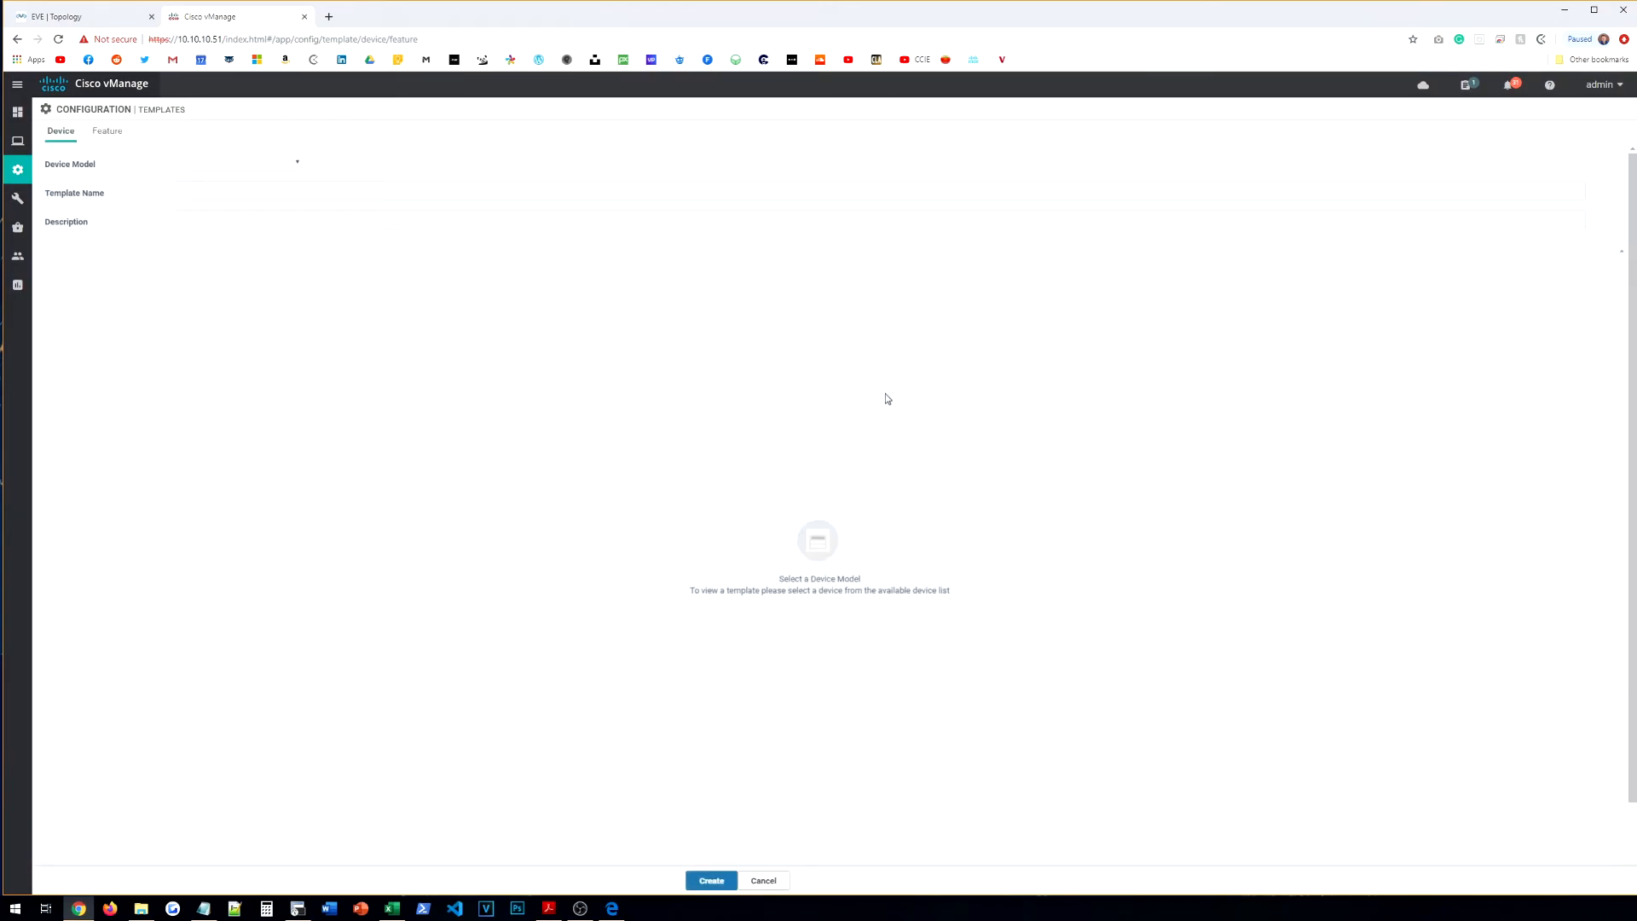
pyautogui.click(252, 161)
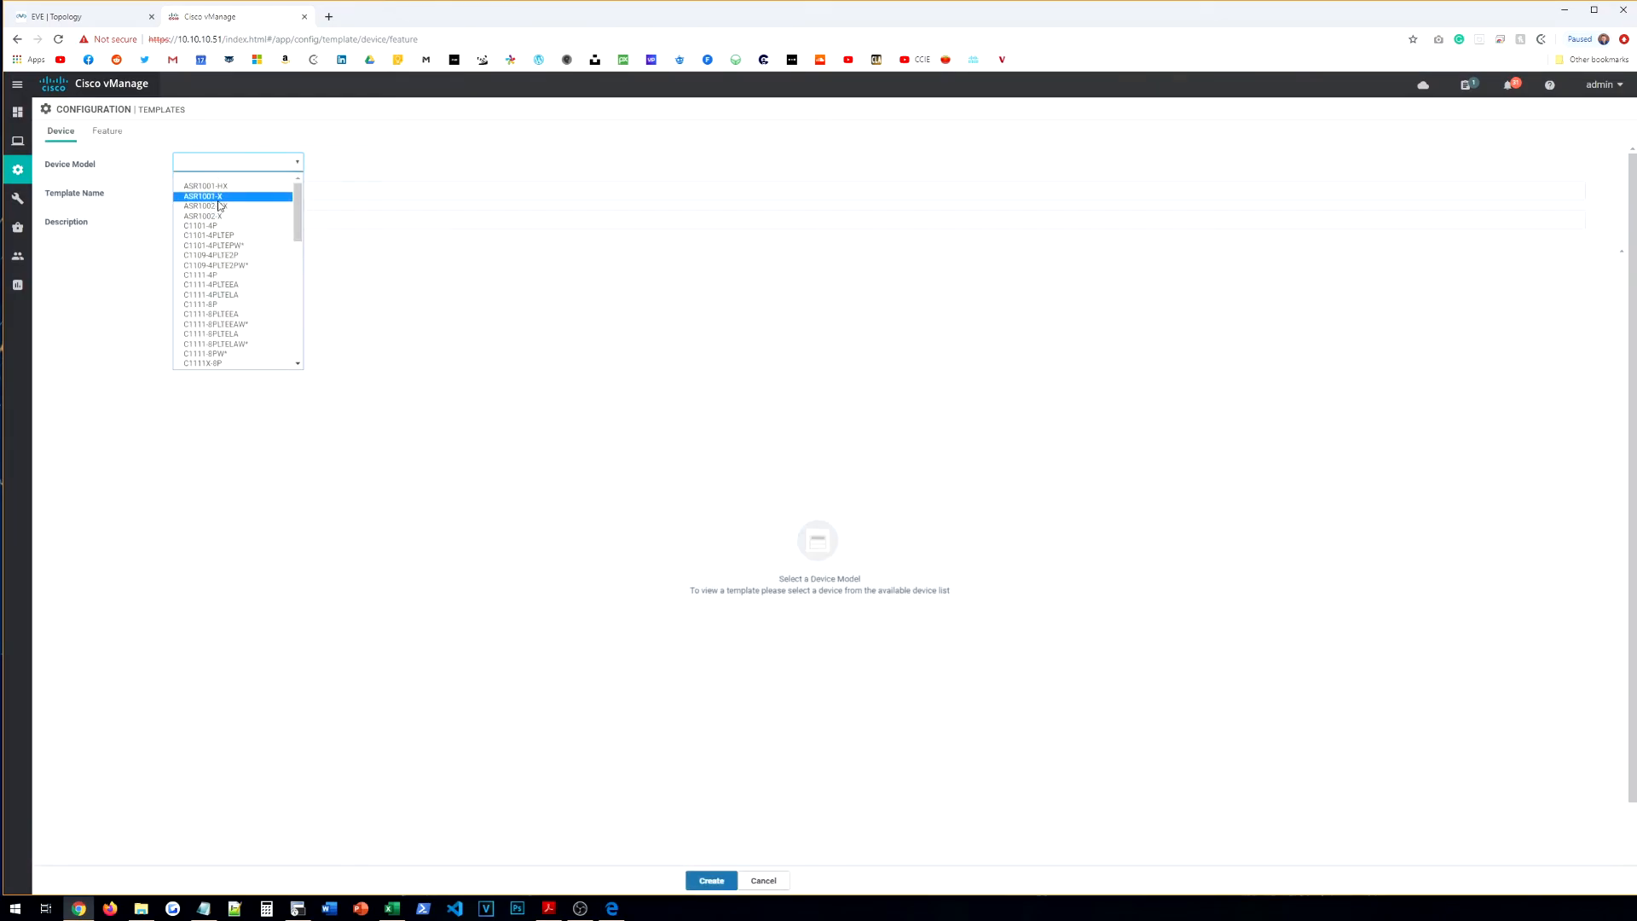
pyautogui.scroll(-4, 228, 220)
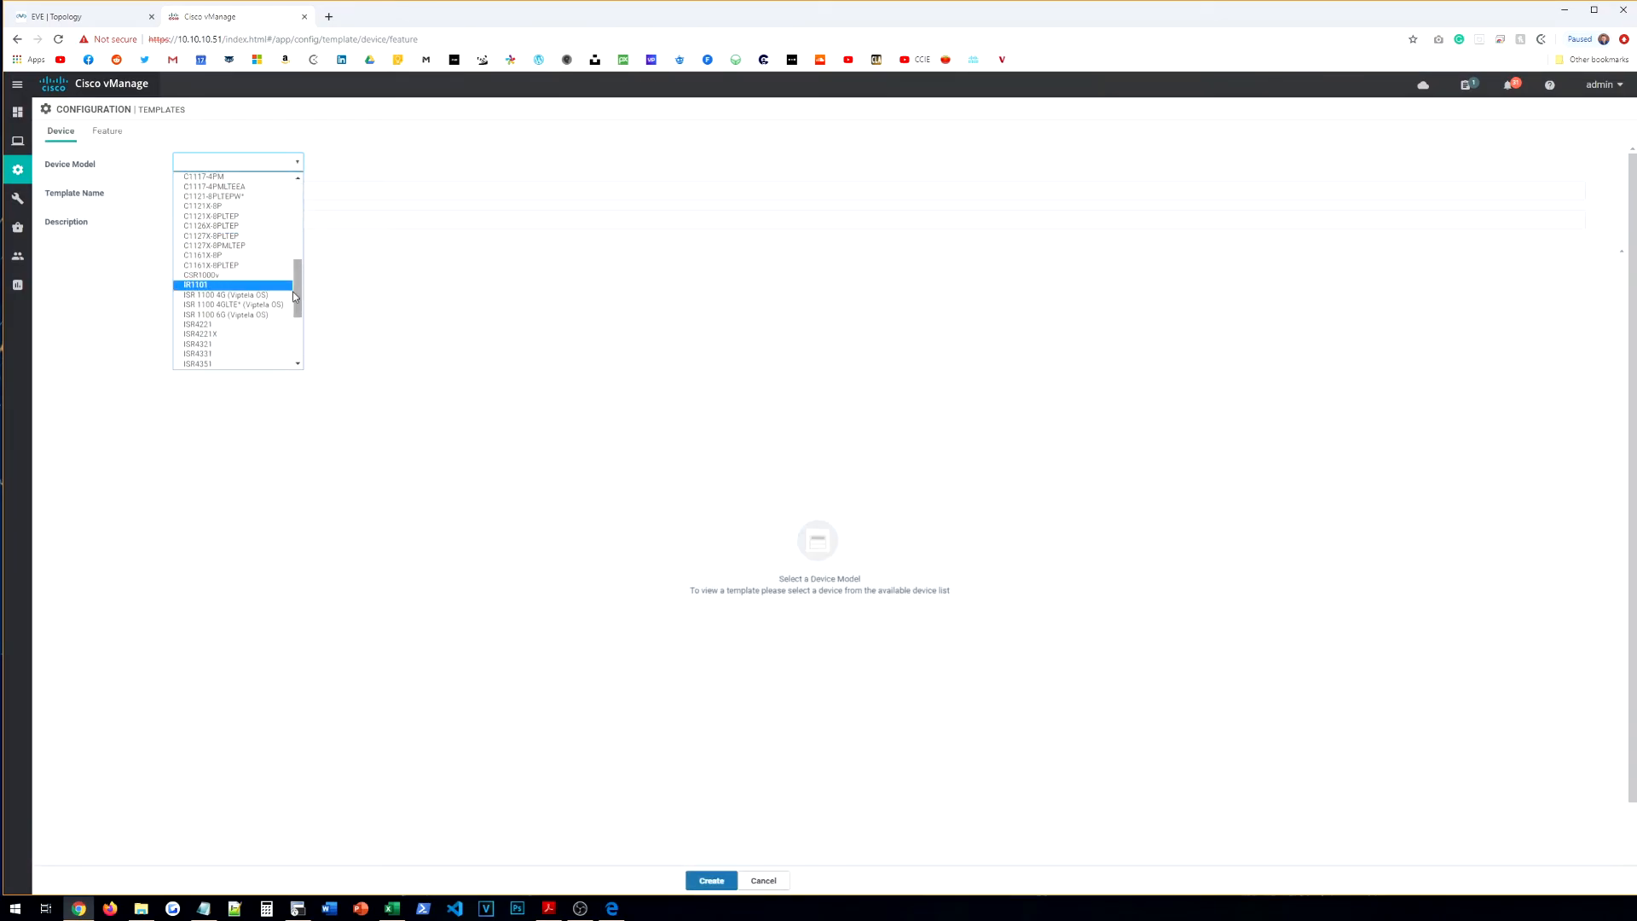
pyautogui.click(216, 275)
# Step: Name the template CE-BR-TEMPLATE and reuse that name as its description
pyautogui.click(232, 191)
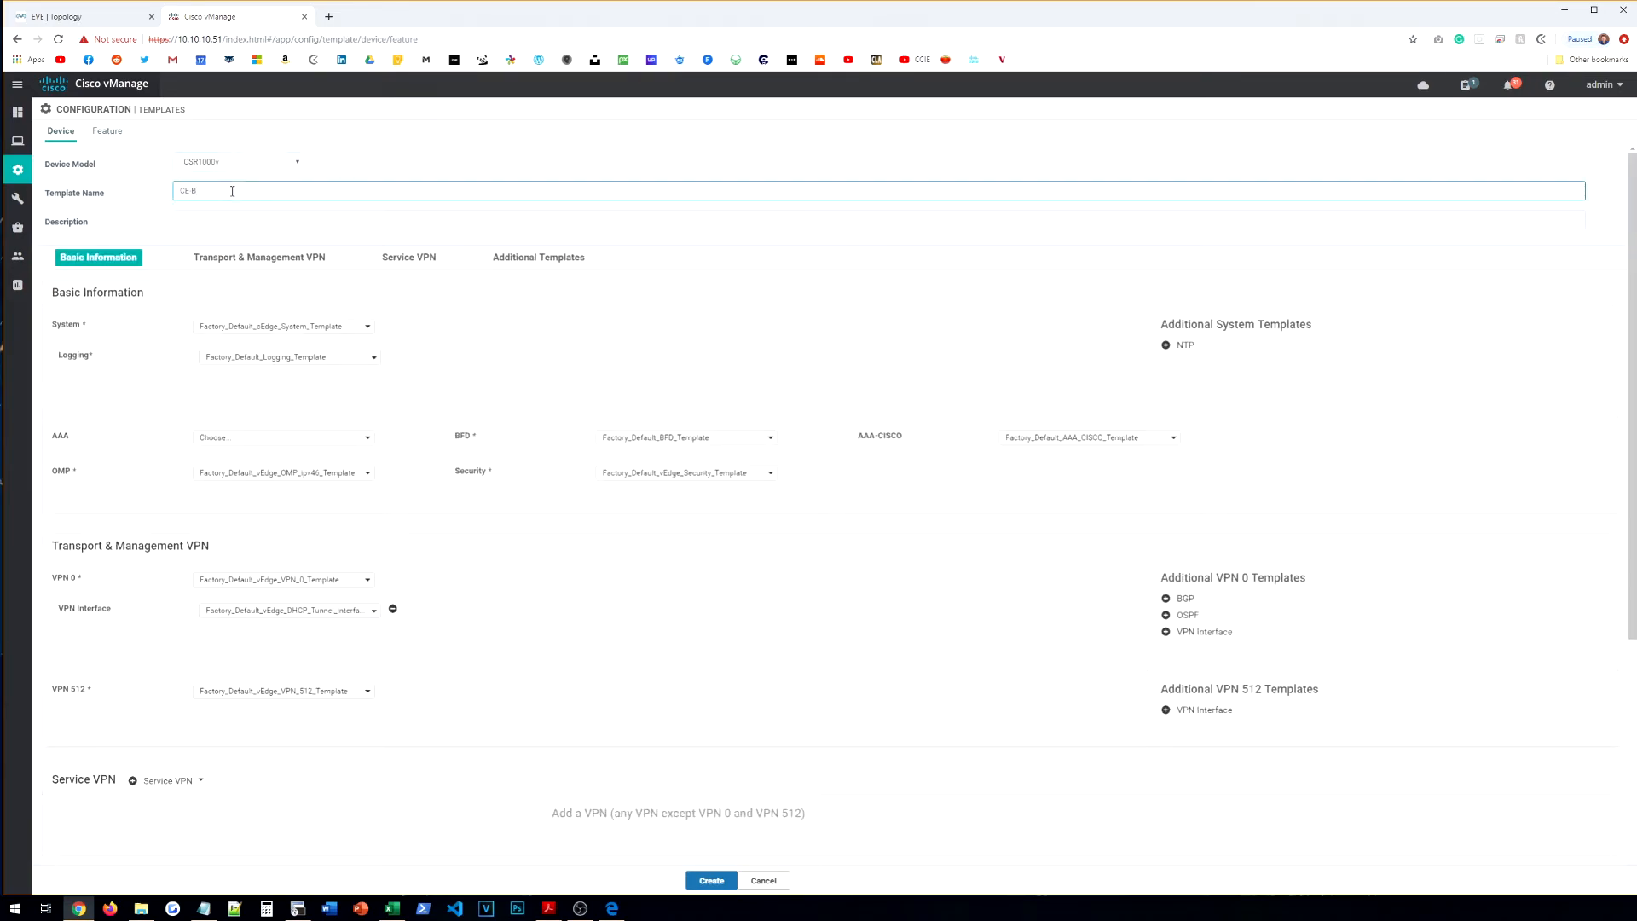
pyautogui.write('CE-BR-TEMPLATE')
pyautogui.hotkey('ctrl', 'a')
pyautogui.hotkey('ctrl', 'c')
pyautogui.click(232, 221)
pyautogui.hotkey('ctrl', 'v')
# Step: Choose CE-SYSTEM as the system template, leave AAA empty, and use CE-AAA for AAA-CISCO
pyautogui.click(290, 333)
pyautogui.click(287, 346)
pyautogui.click(261, 440)
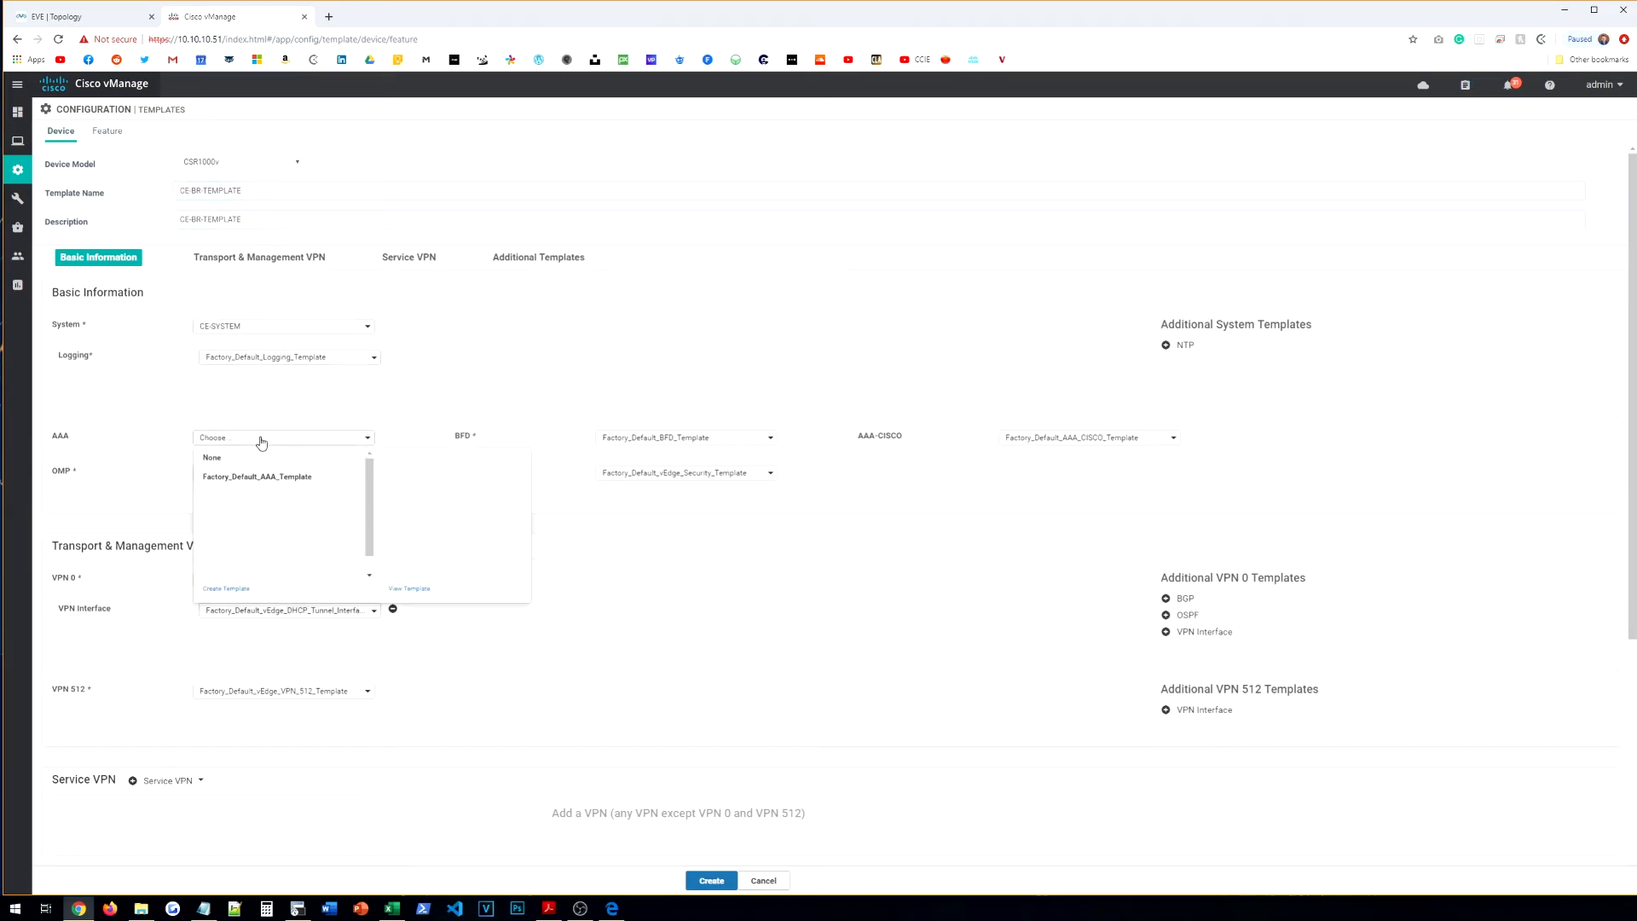
pyautogui.click(252, 476)
pyautogui.click(250, 439)
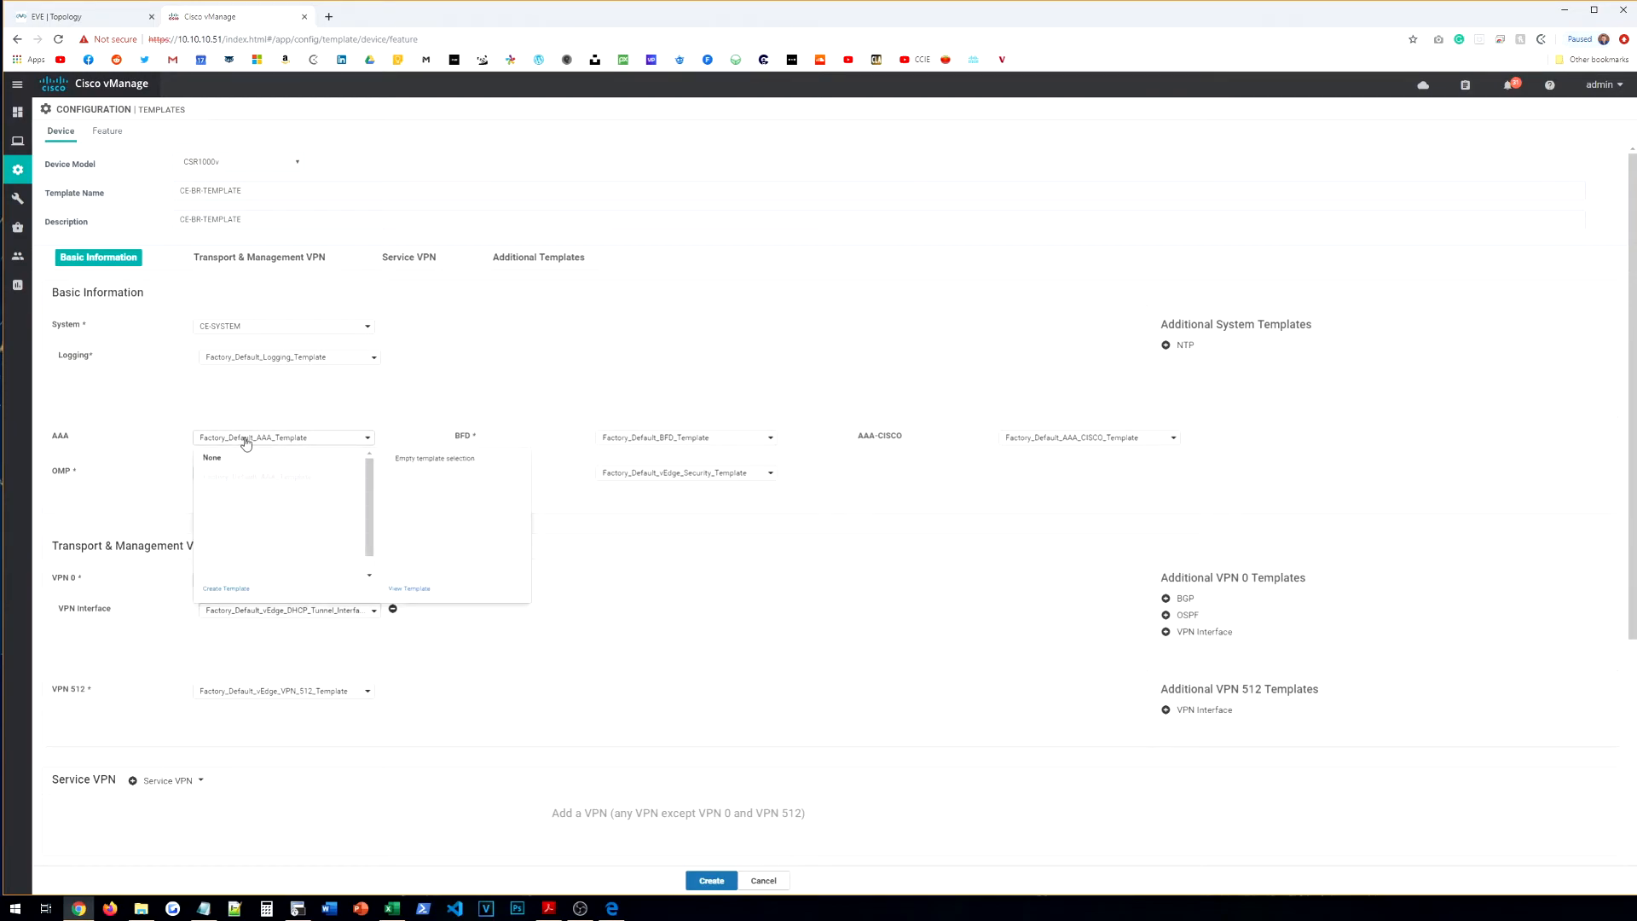
pyautogui.click(227, 475)
pyautogui.click(226, 441)
pyautogui.click(144, 444)
pyautogui.click(287, 441)
pyautogui.click(214, 458)
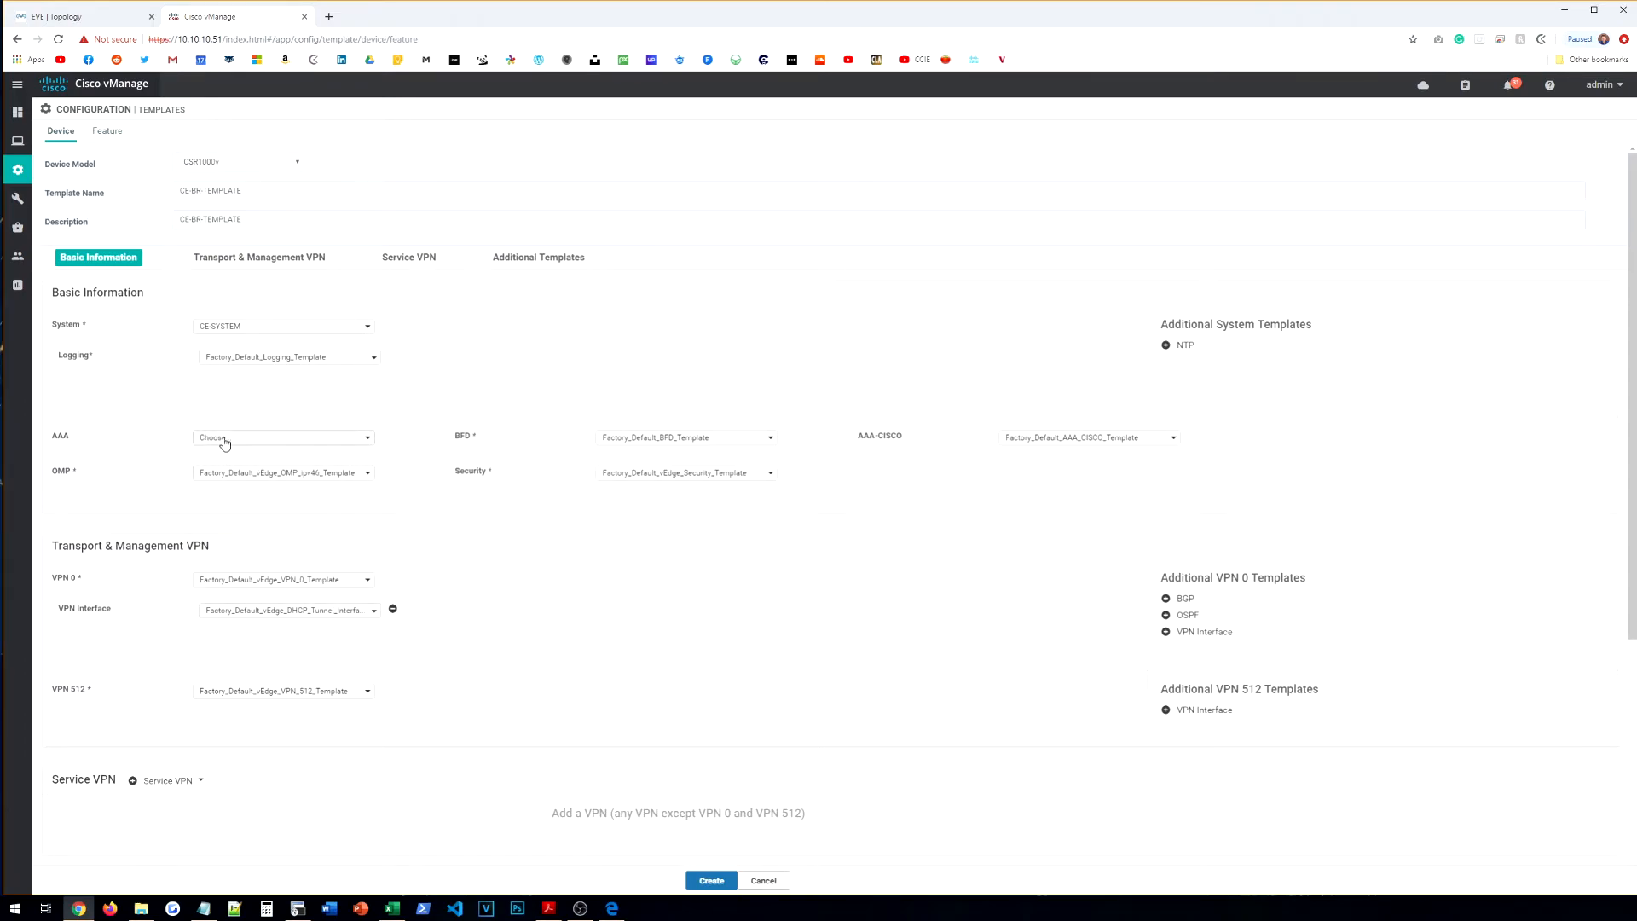
pyautogui.click(1051, 437)
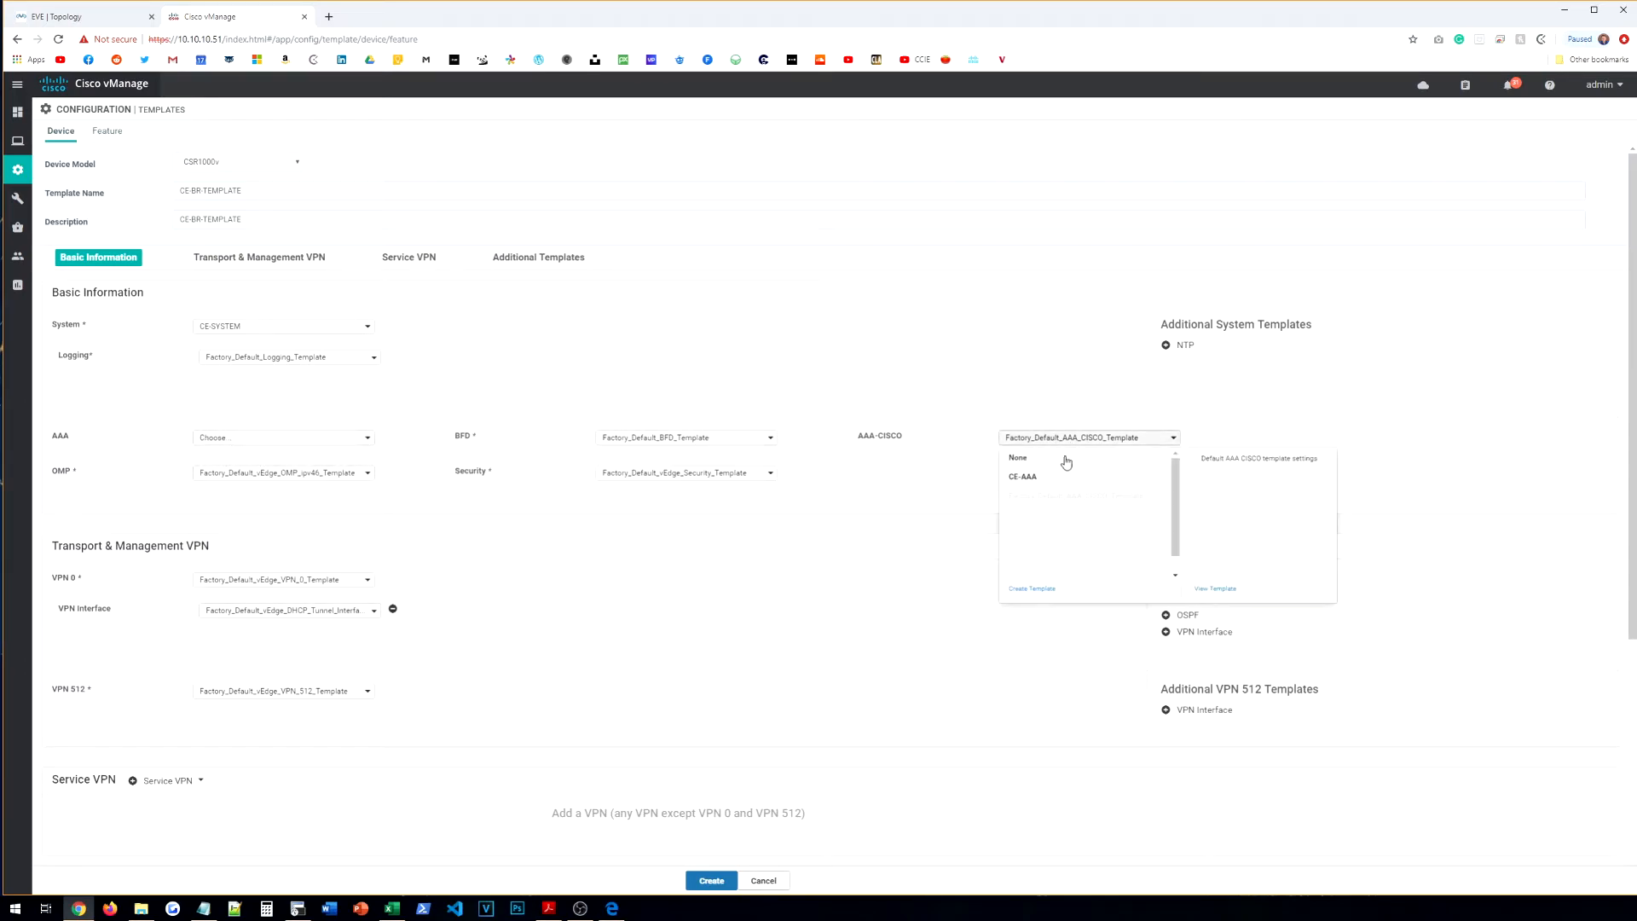
pyautogui.click(1028, 477)
# Step: Set VPN 0 to CE-BR-VPN-VPN0 with interface CE-BR-VPN-VPN0-INT-G1
pyautogui.scroll(-1, 663, 517)
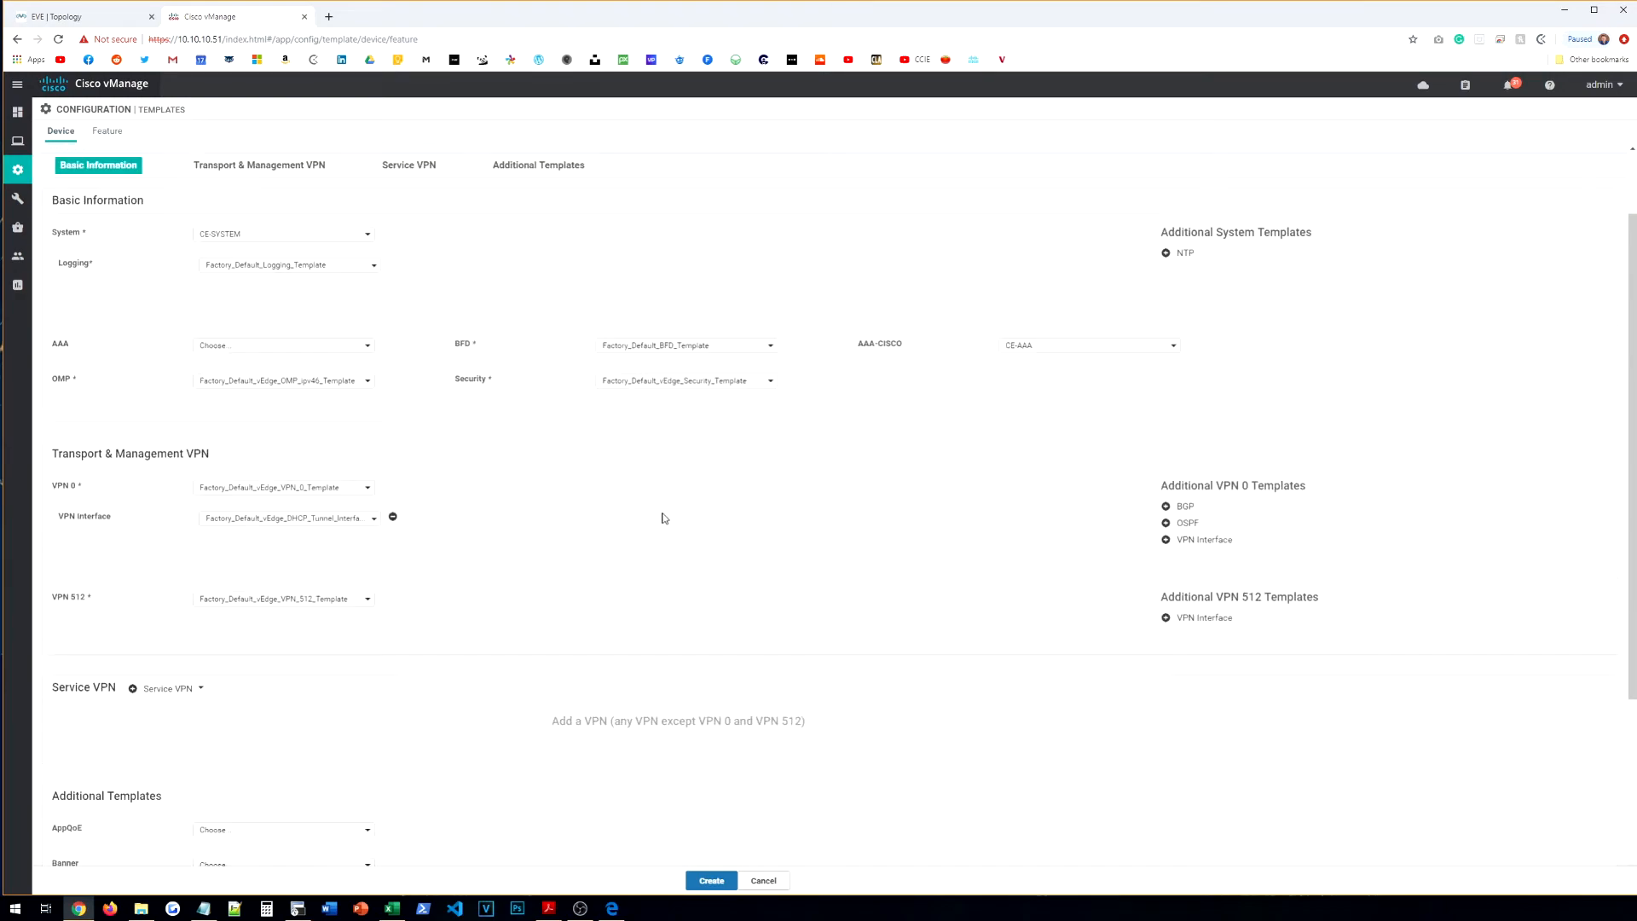
pyautogui.scroll(-1, 663, 518)
pyautogui.click(256, 362)
pyautogui.click(261, 382)
pyautogui.click(260, 394)
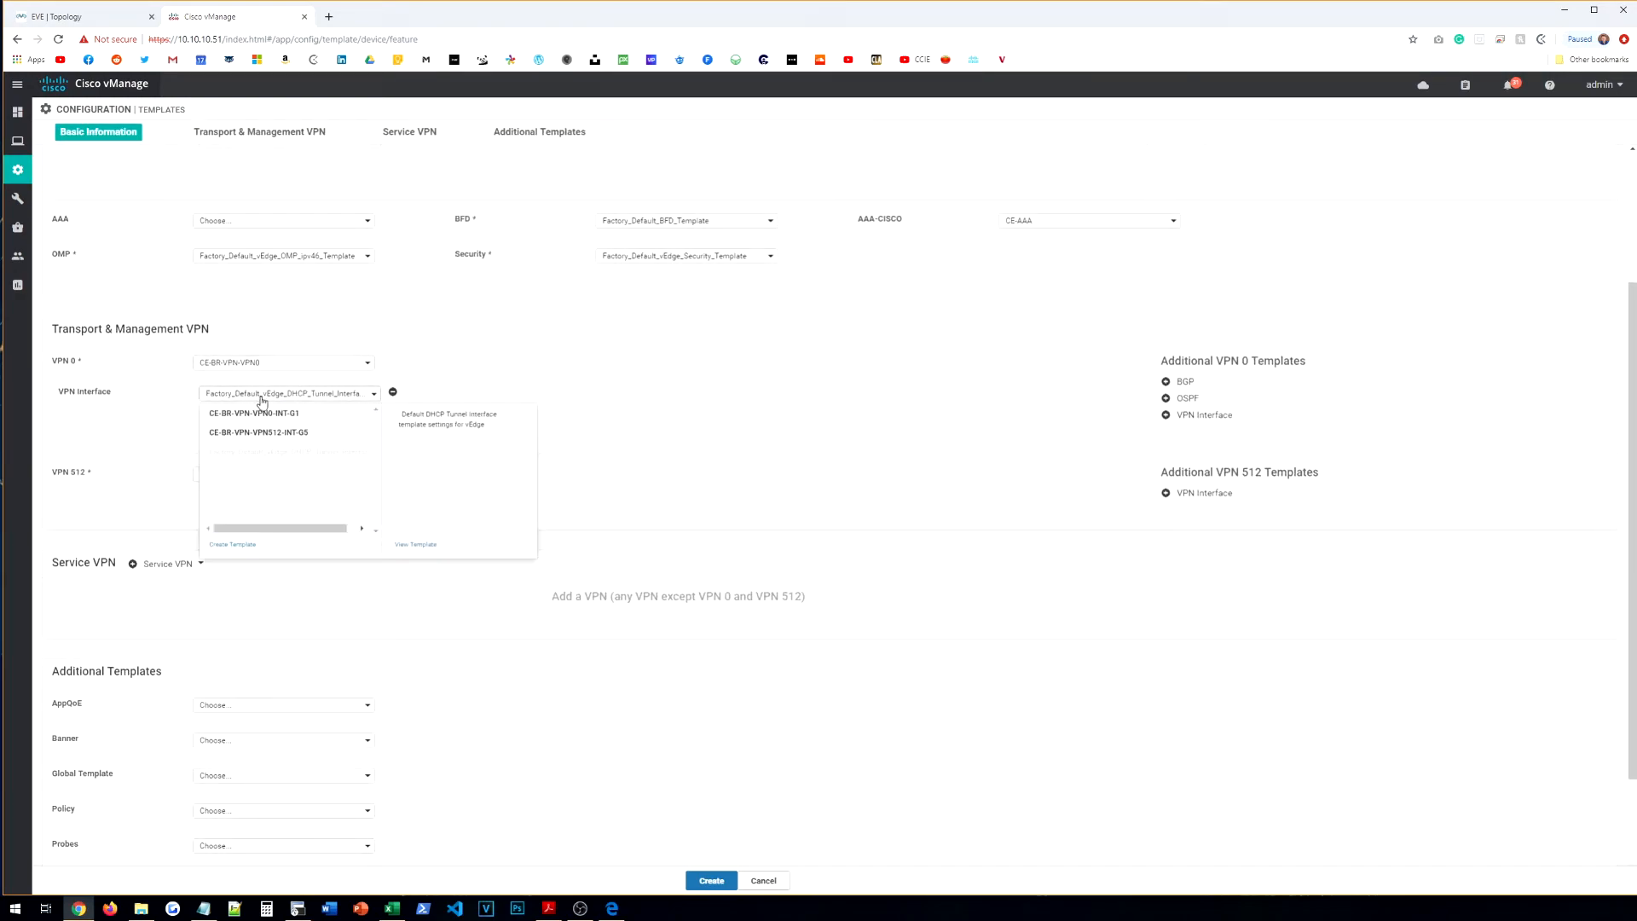
pyautogui.click(264, 414)
# Step: Add CE-BR-VPN-VPN512-INT-G5 as the VPN 512 interface and create the template
pyautogui.click(292, 482)
pyautogui.click(290, 480)
pyautogui.click(1204, 495)
pyautogui.click(264, 508)
pyautogui.click(277, 543)
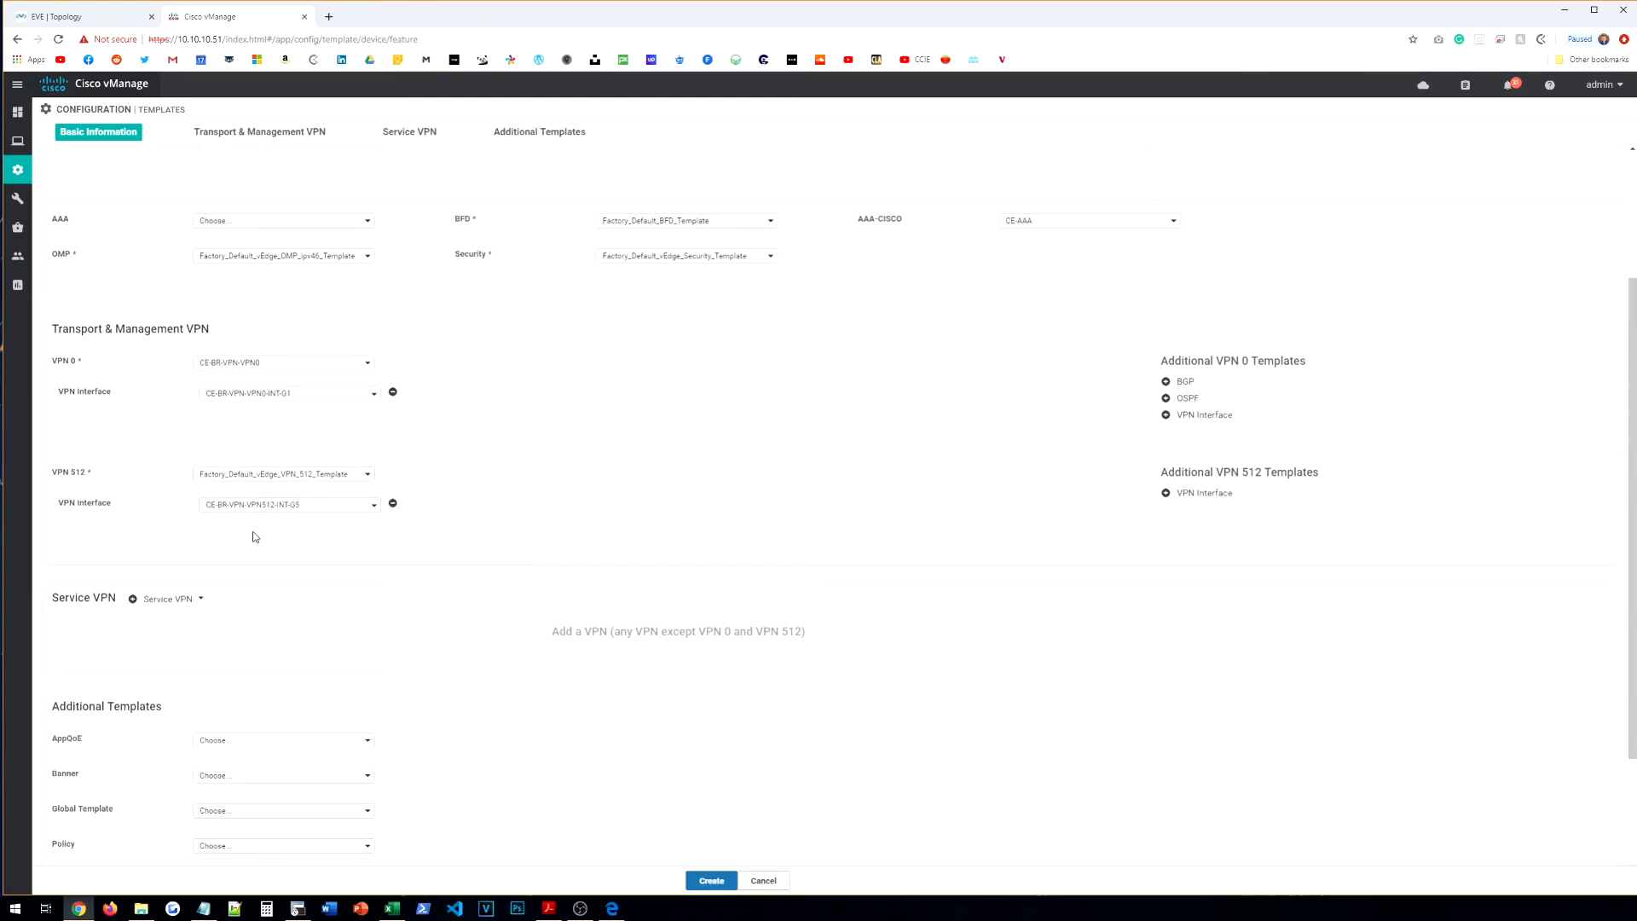
pyautogui.scroll(-2, 253, 536)
pyautogui.click(271, 777)
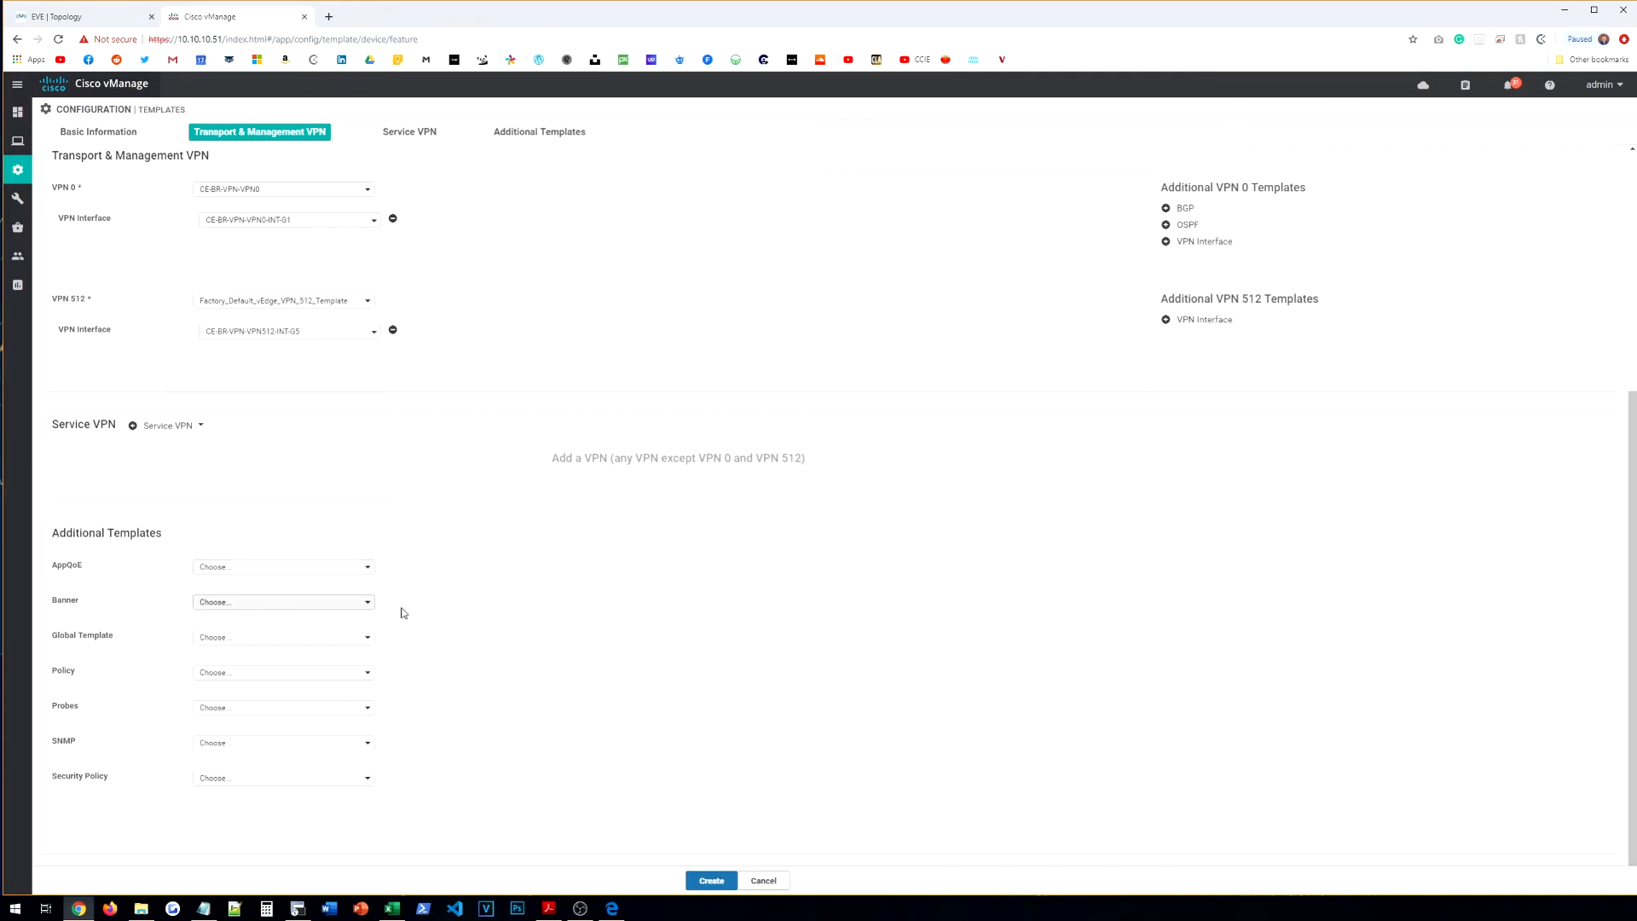
pyautogui.click(726, 885)
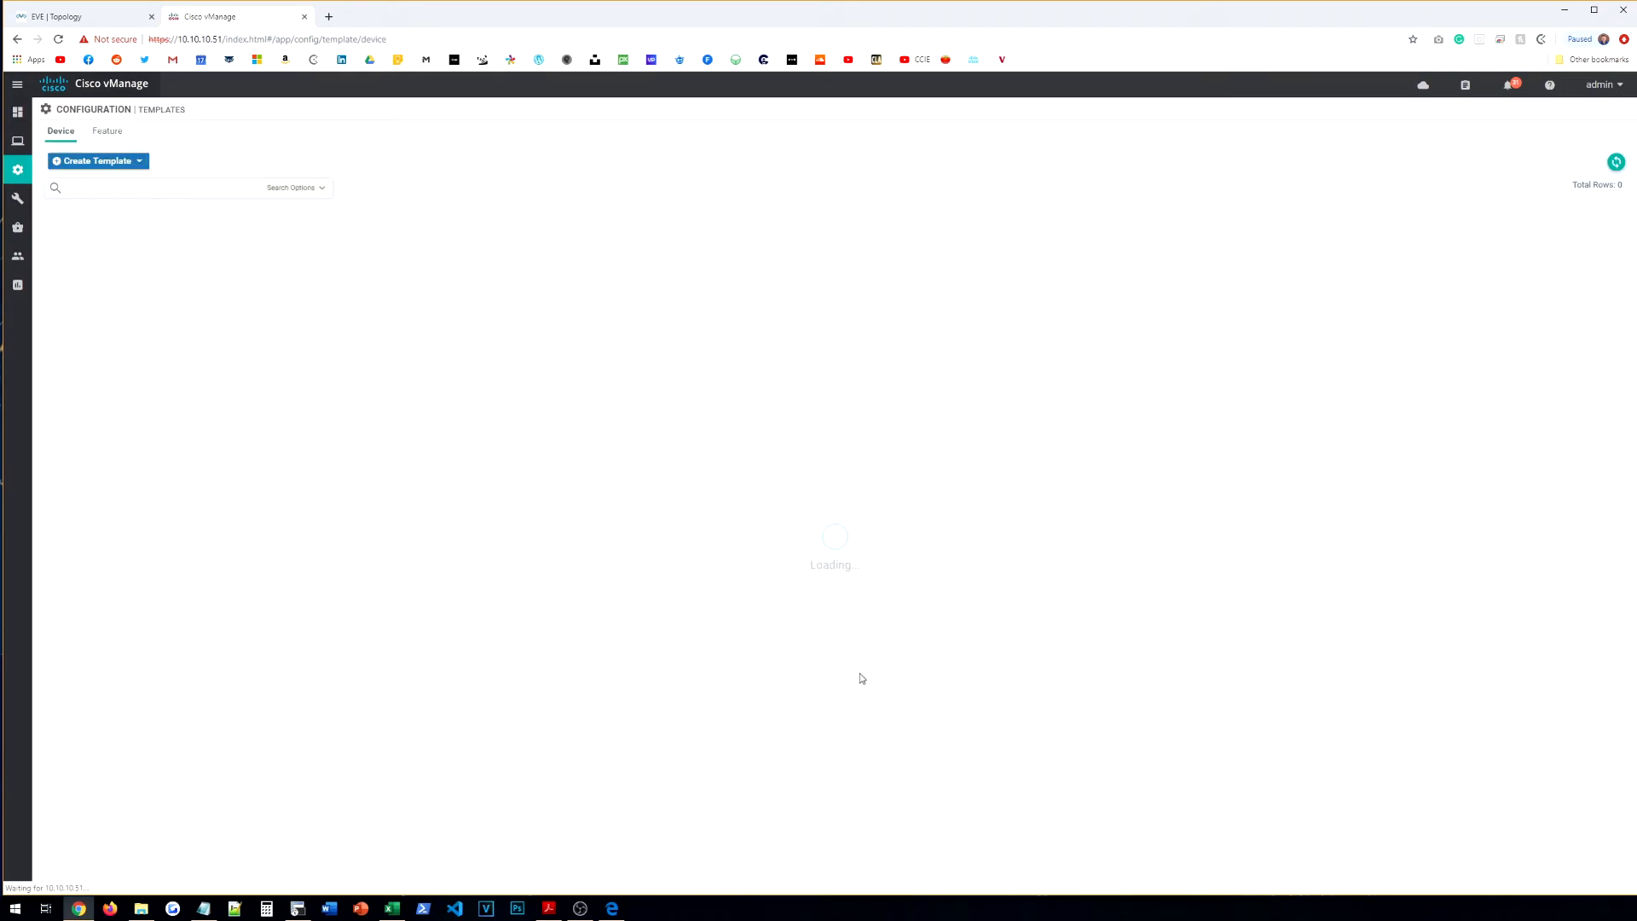
# Step: Review the devices attachable to VE-HQ-TEMPLATE and close the list without attaching
pyautogui.click(1610, 233)
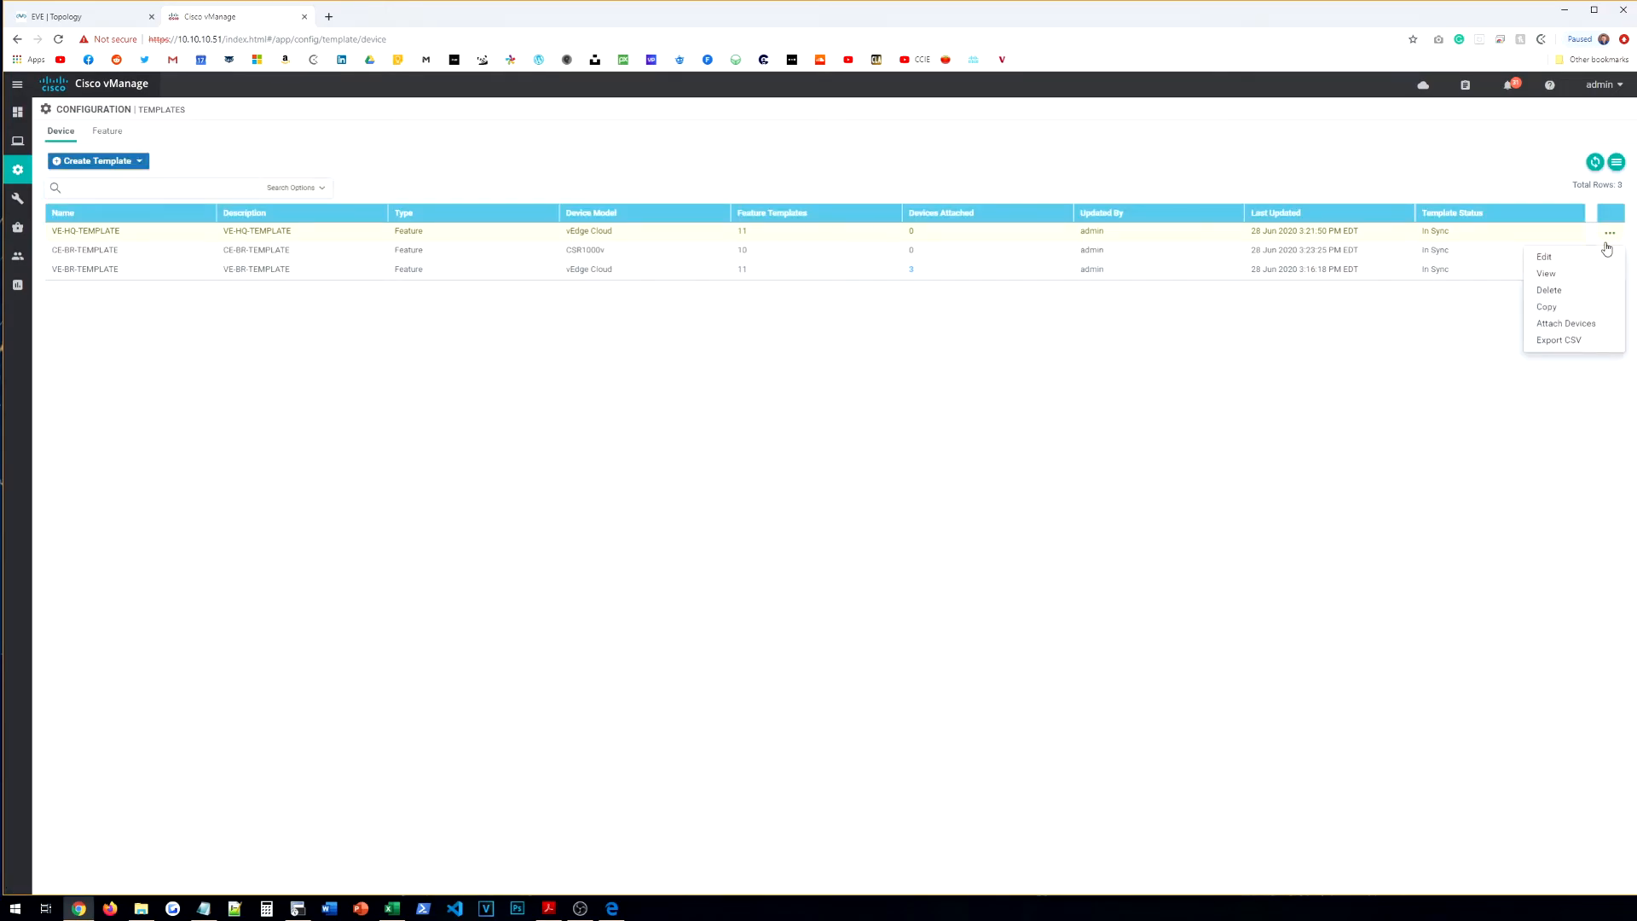
pyautogui.click(1566, 325)
pyautogui.scroll(-3, 503, 485)
pyautogui.scroll(2, 355, 537)
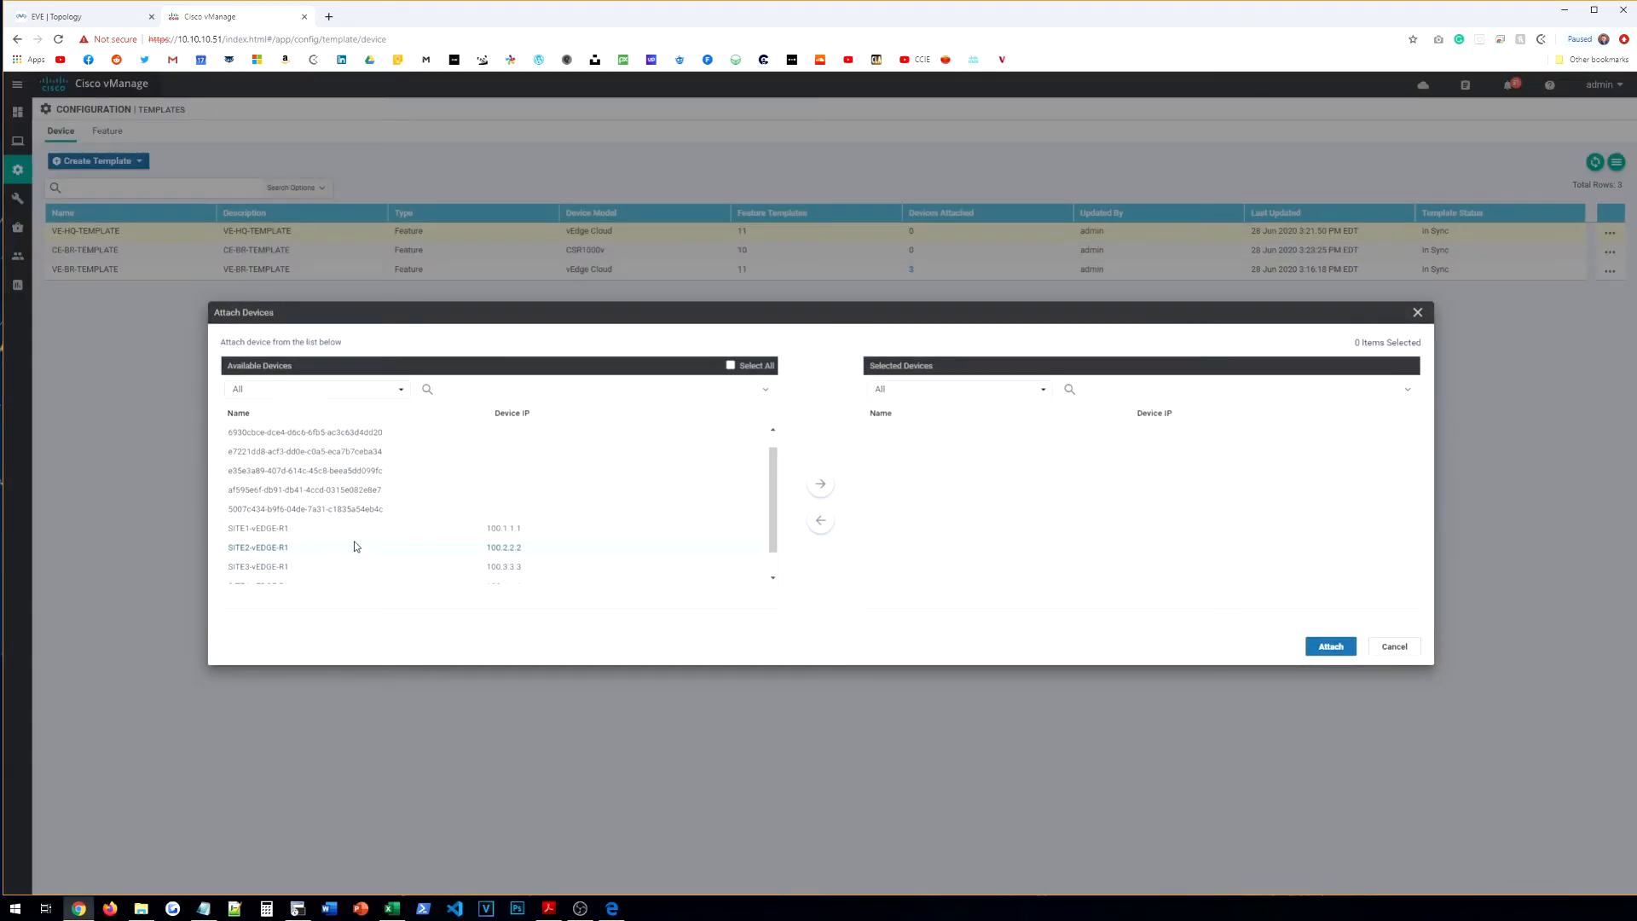
pyautogui.click(1418, 313)
# Step: Select SITE5-cEDGE-R1 and attach it to CE-BR-TEMPLATE
pyautogui.click(1611, 252)
pyautogui.click(1566, 339)
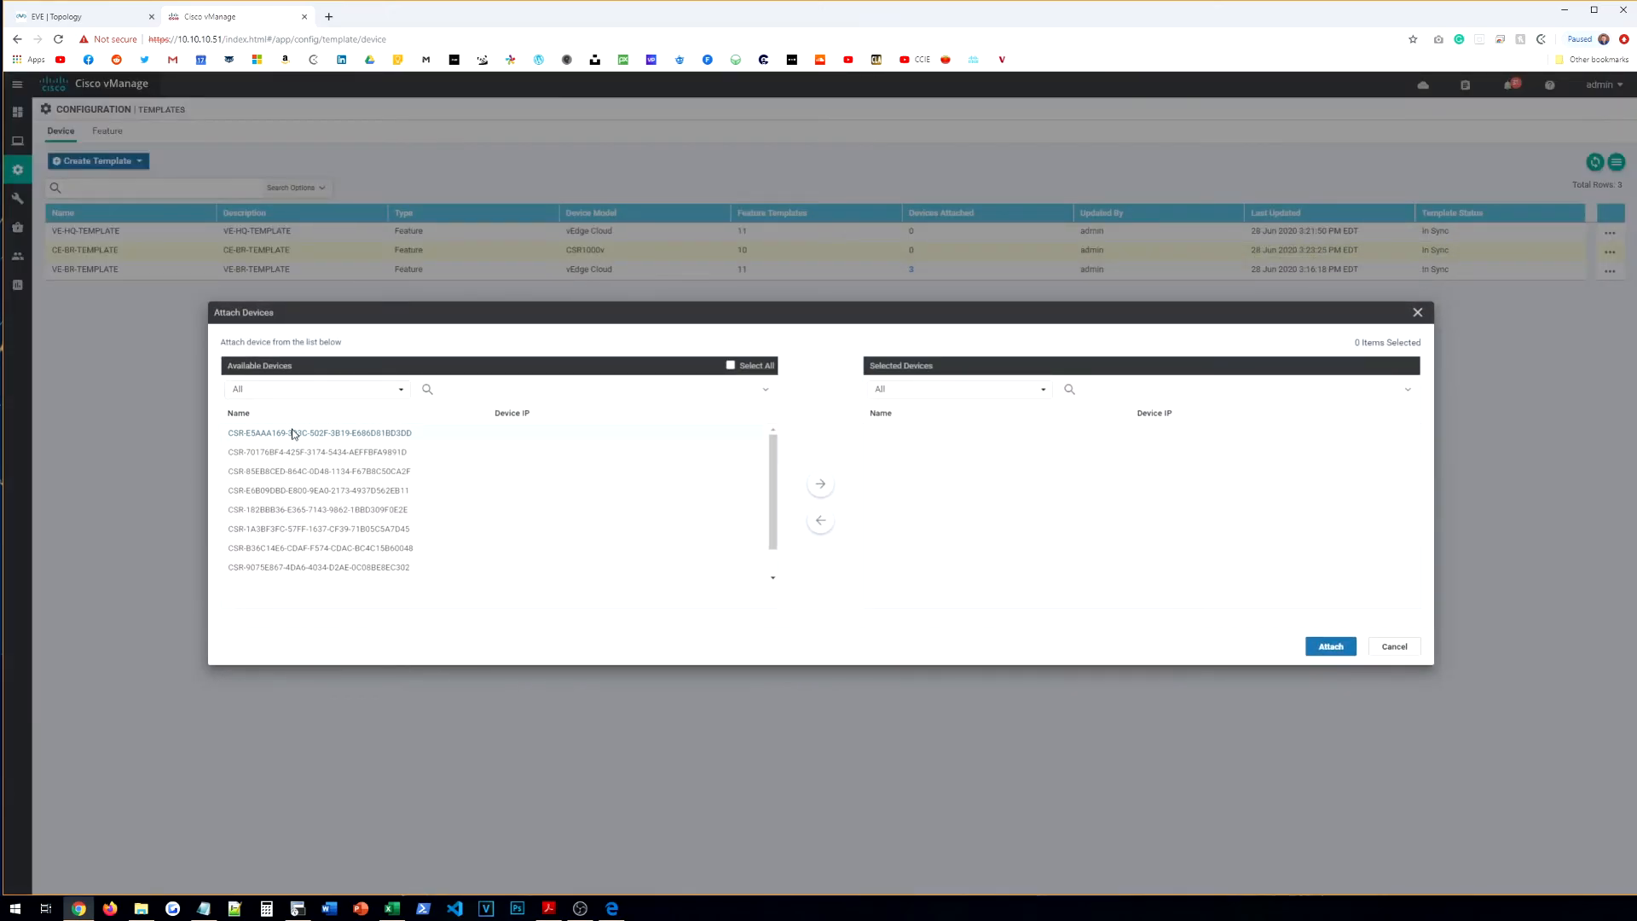
pyautogui.scroll(-1, 328, 486)
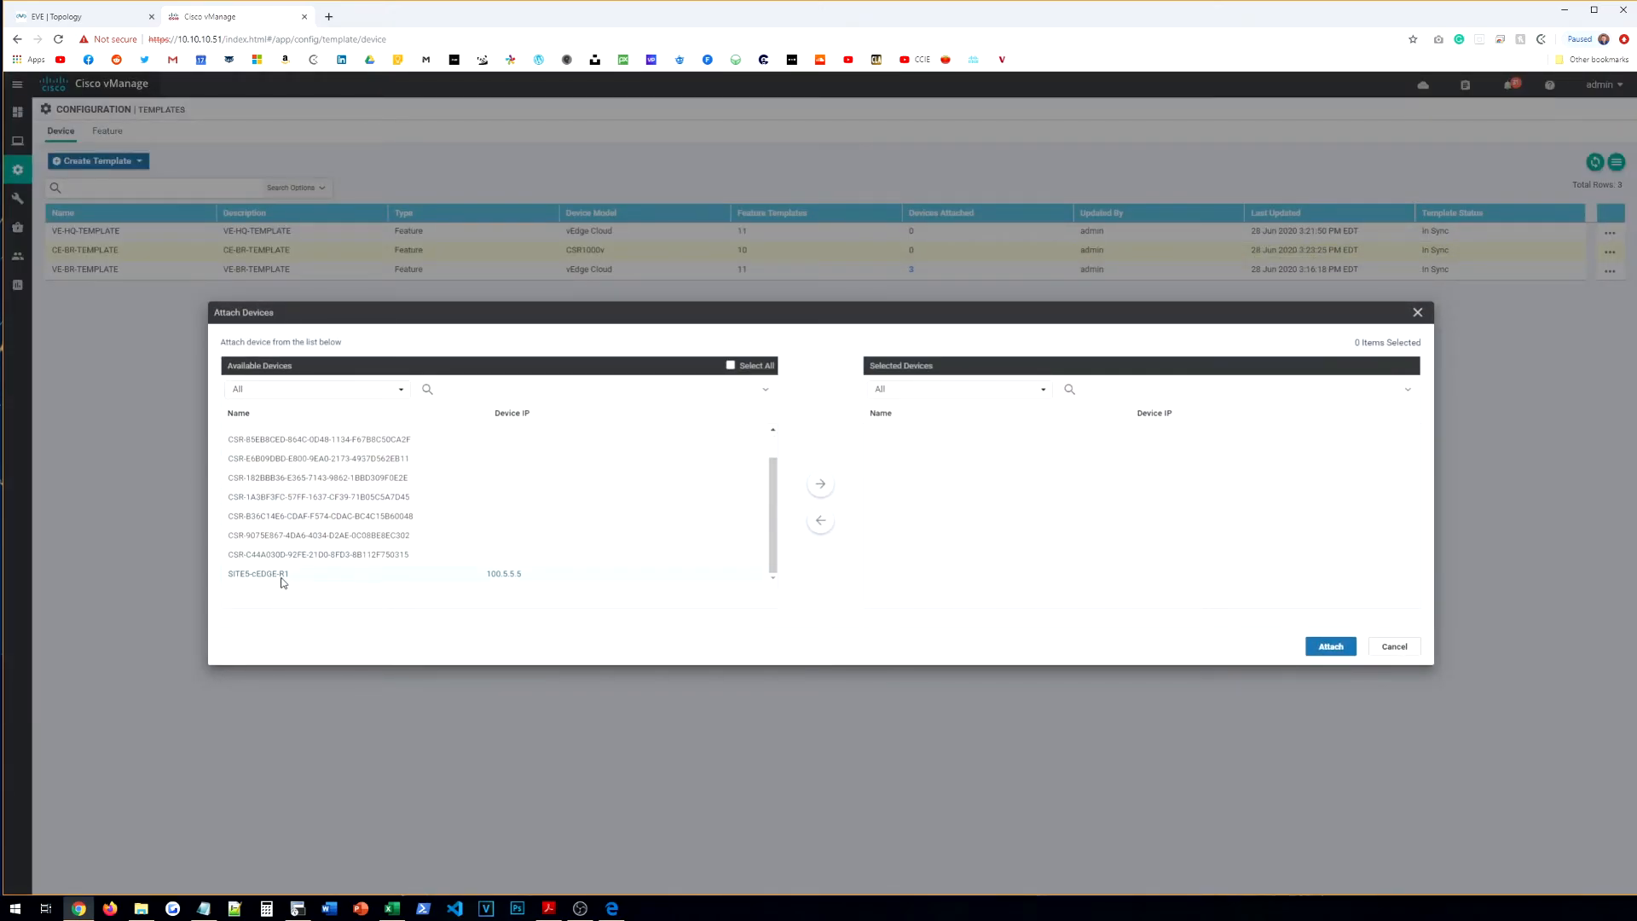
pyautogui.click(662, 576)
pyautogui.click(820, 483)
pyautogui.click(1332, 648)
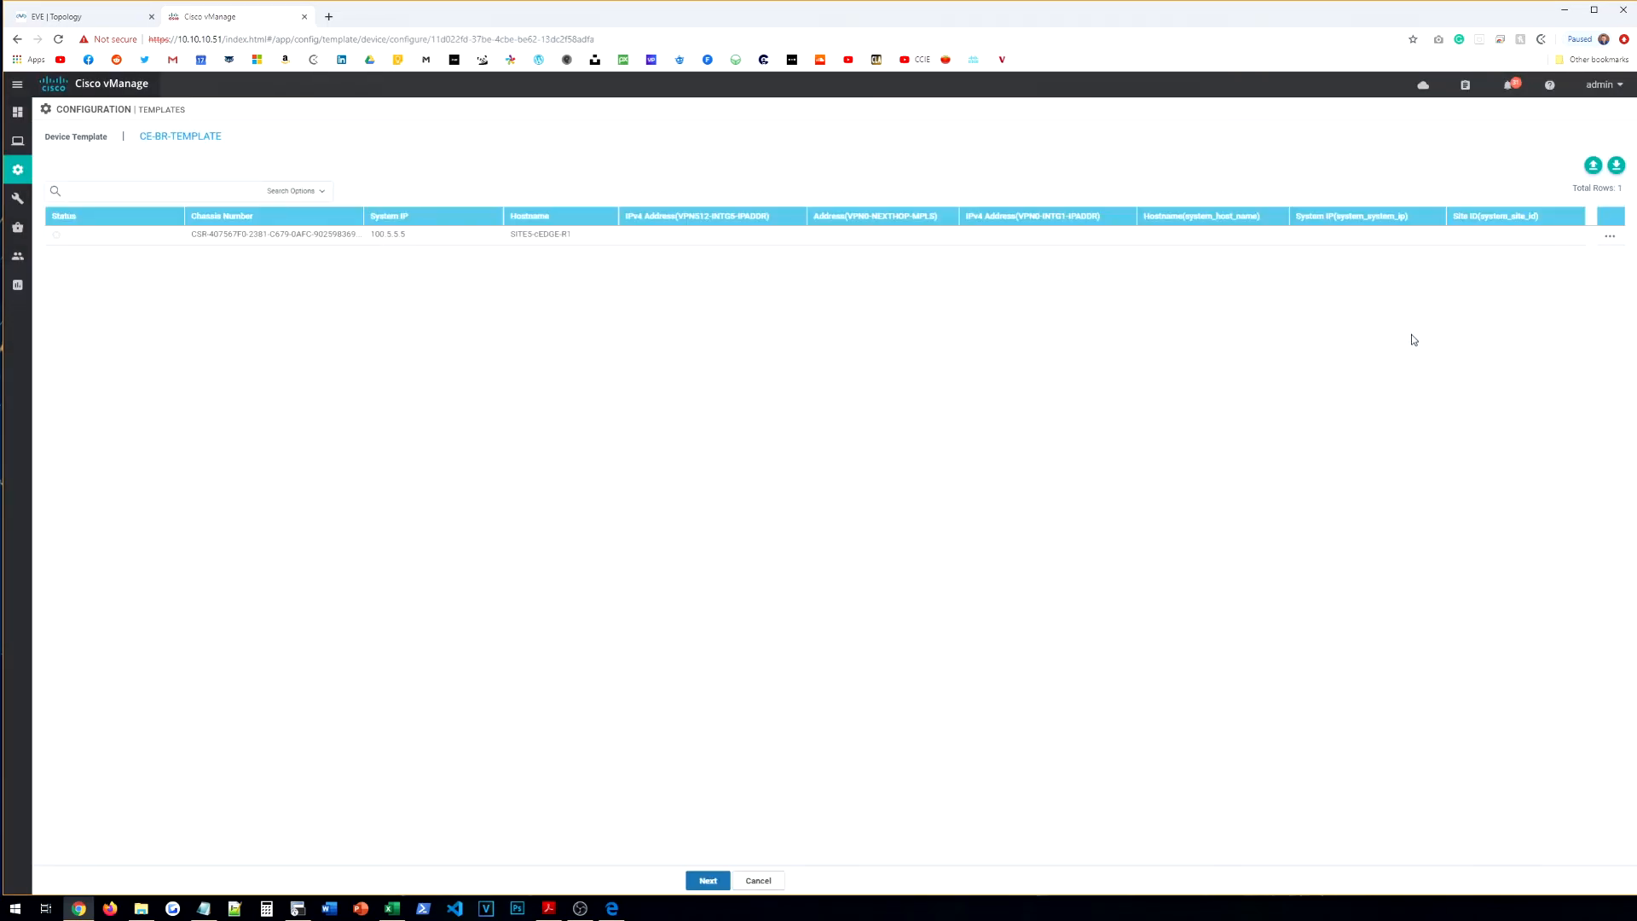
# Step: Fill SITE5-cEDGE-R1's variables: VPN 512 address 10.10.10.60/24, MPLS next hop 192.168.5.254, system IP 100.5.5.5, site 5
pyautogui.click(1610, 237)
pyautogui.click(1578, 267)
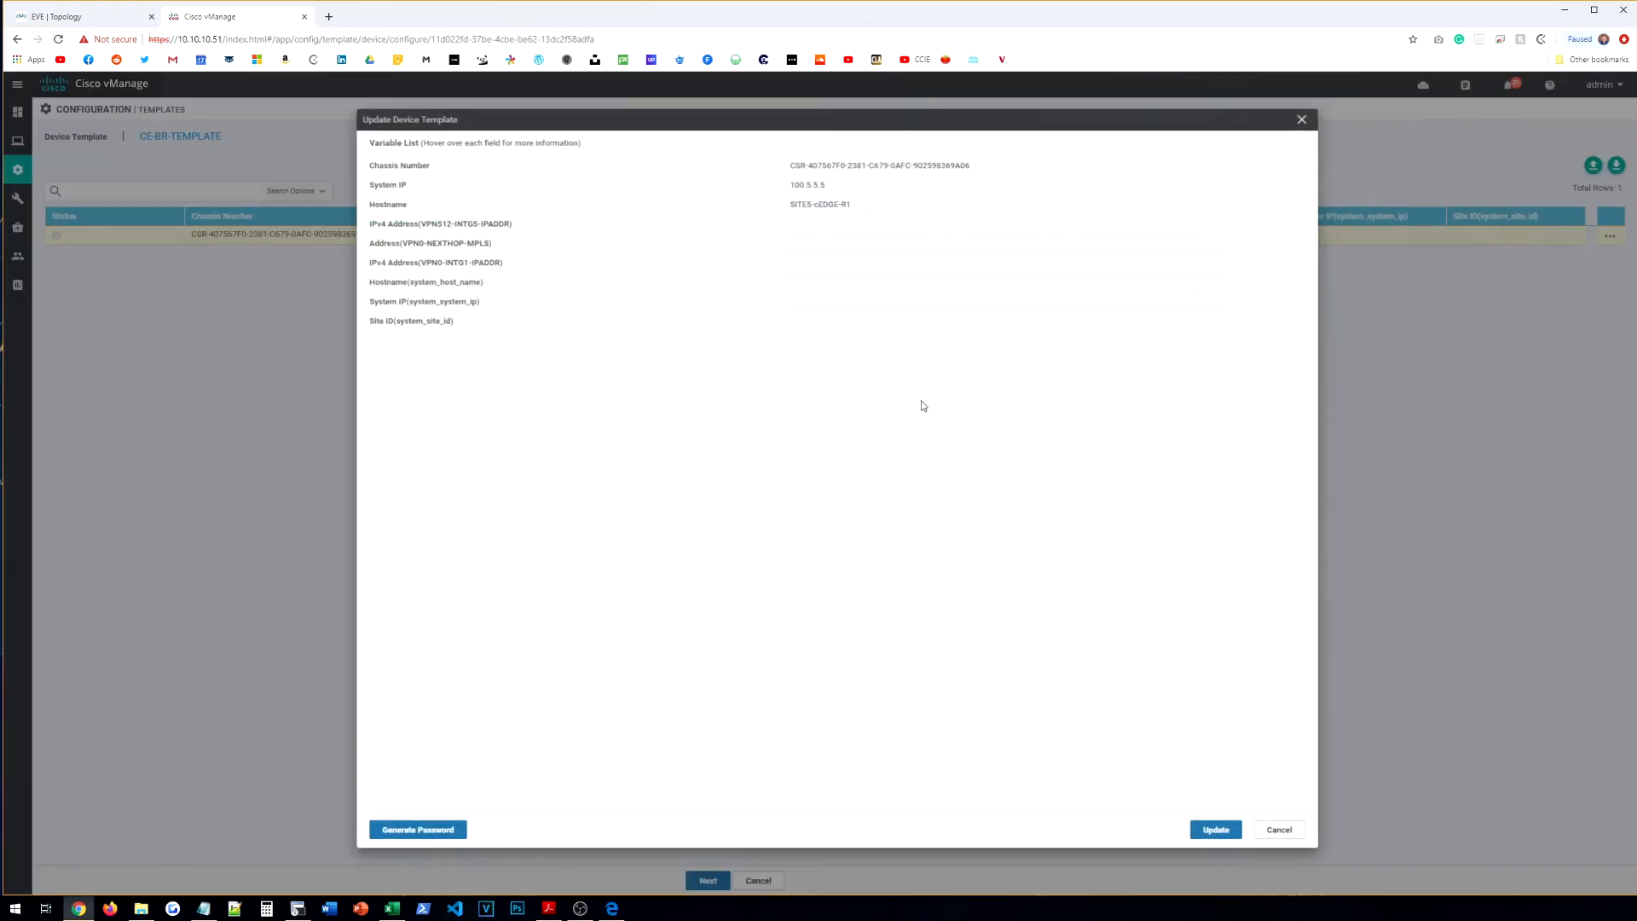
pyautogui.click(837, 227)
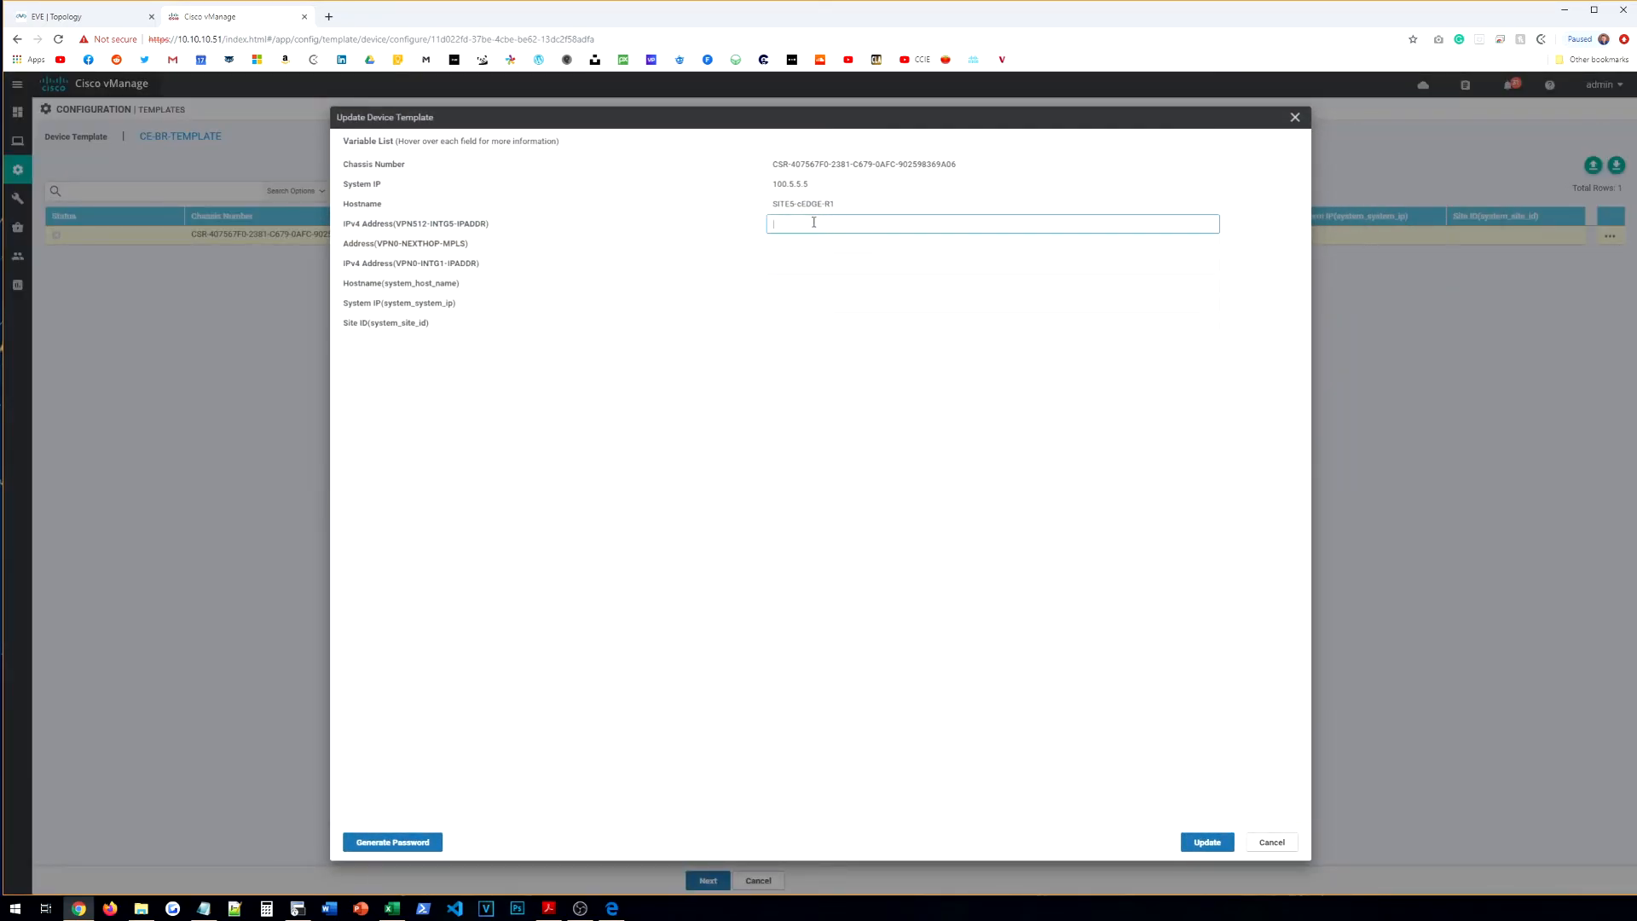
pyautogui.click(77, 17)
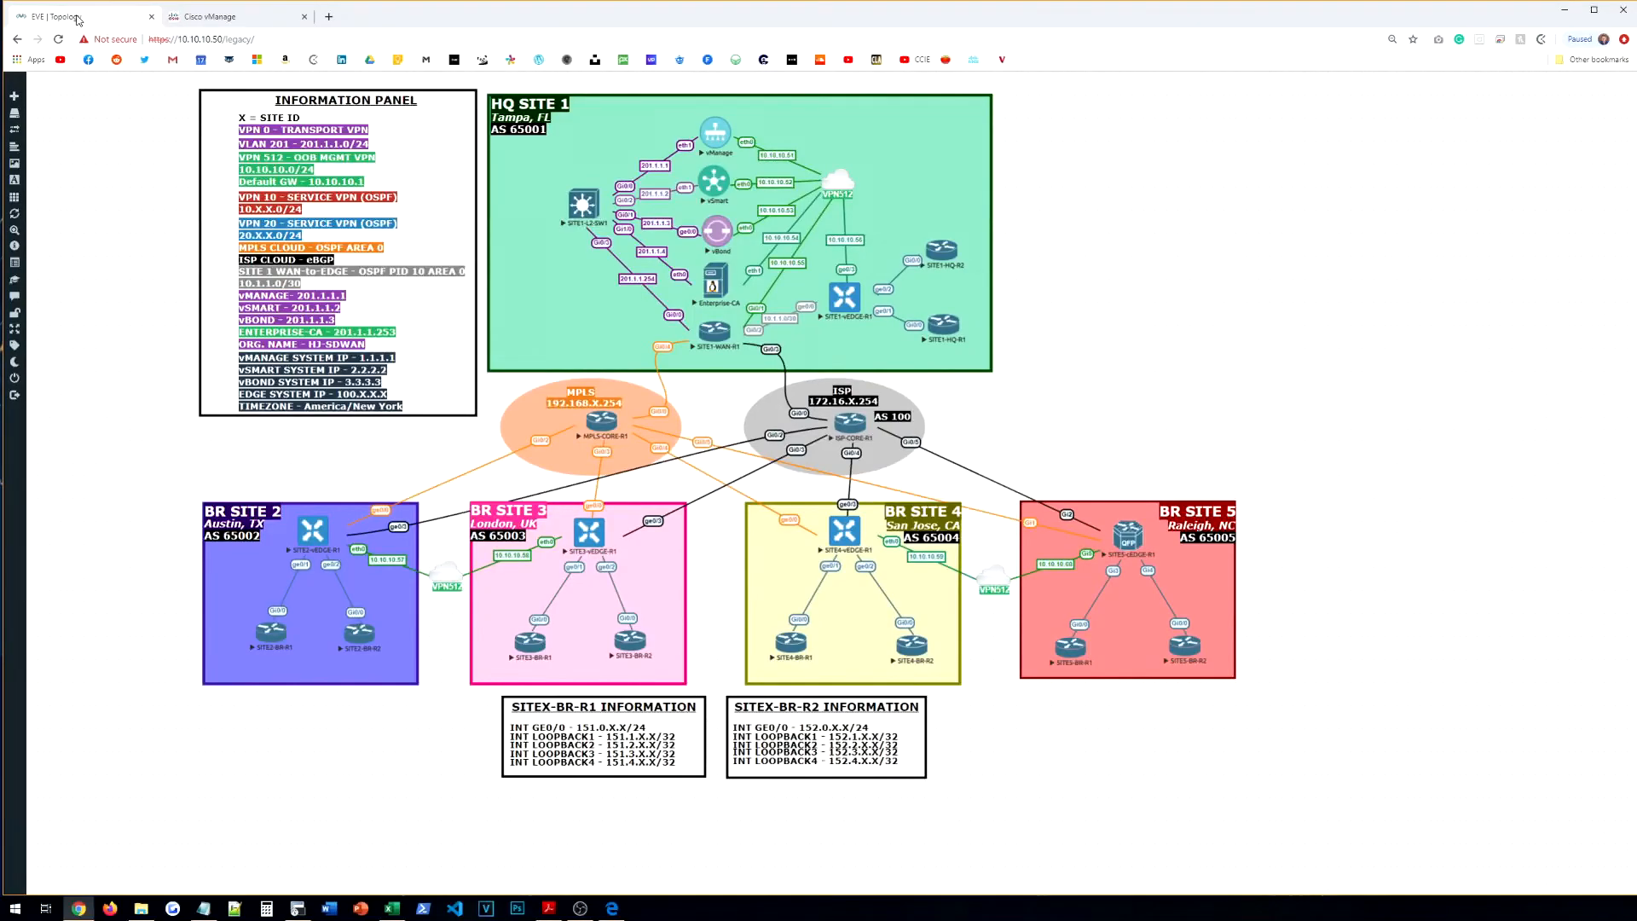
pyautogui.click(209, 16)
pyautogui.write('10.10.10.60/24')
pyautogui.press('Tab')
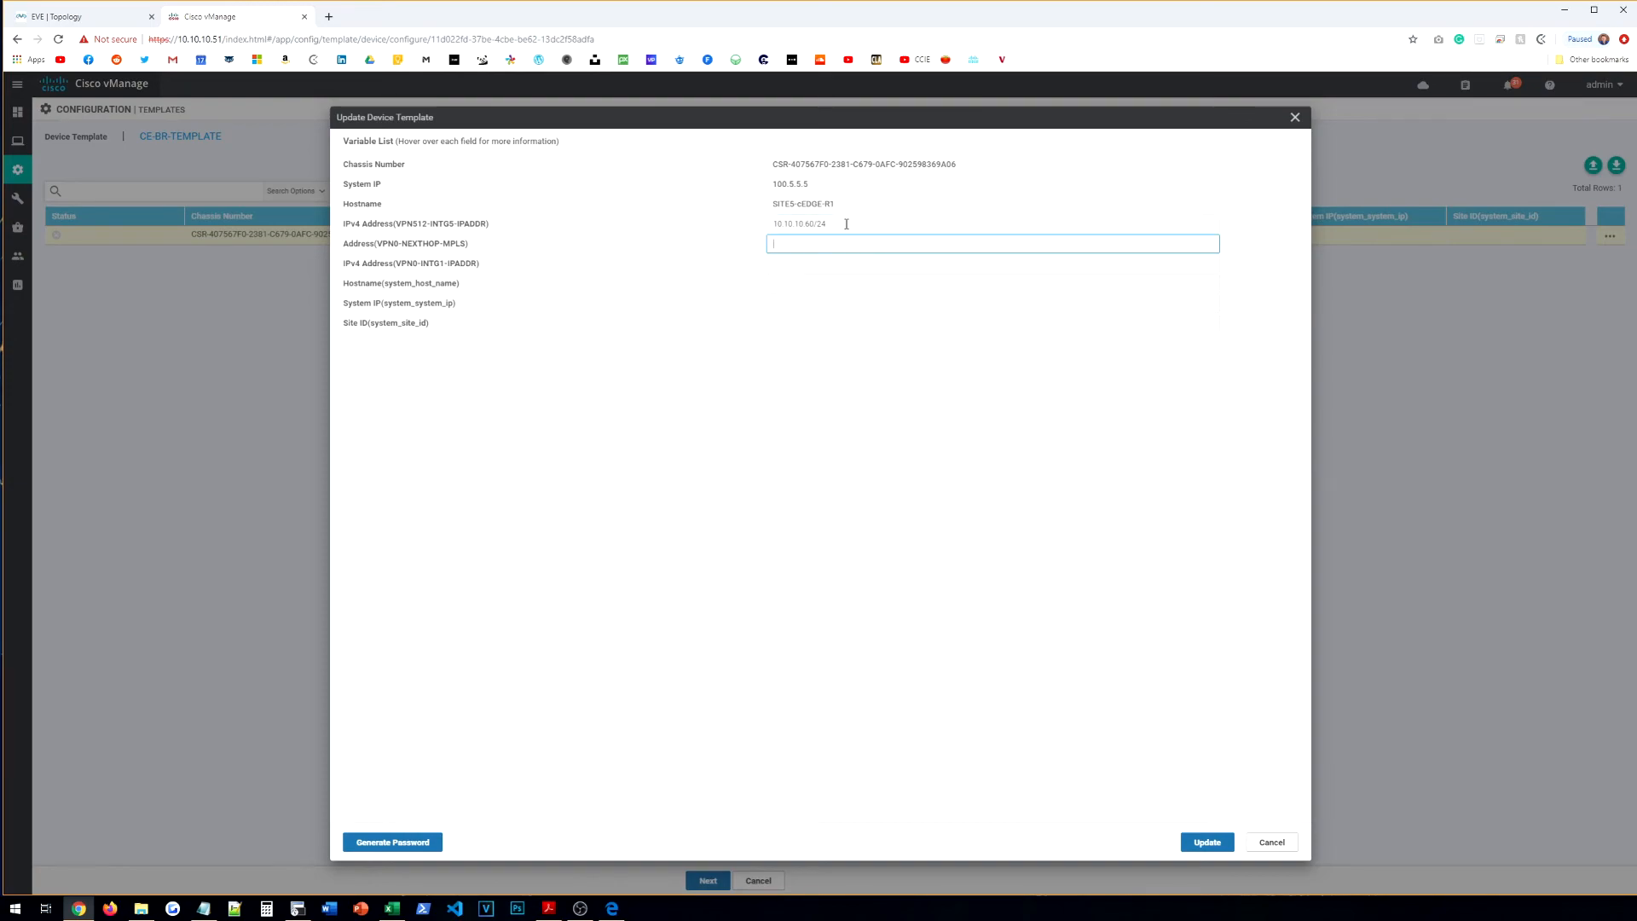
pyautogui.write('192.168.5.254')
pyautogui.press('Tab')
pyautogui.write('1')
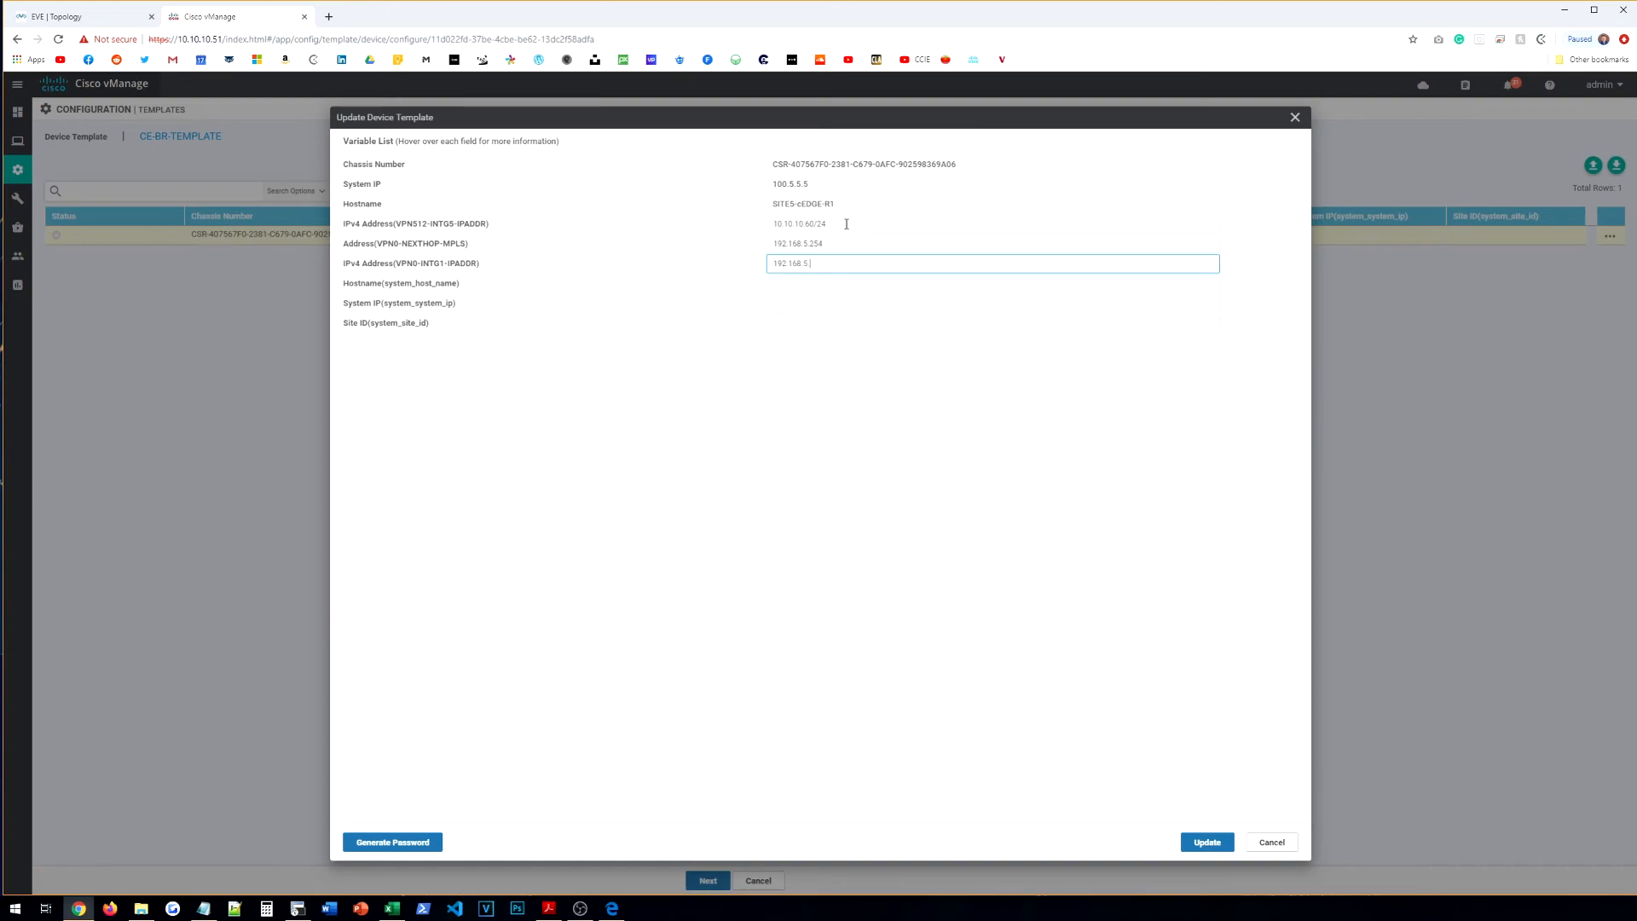
pyautogui.press('Tab')
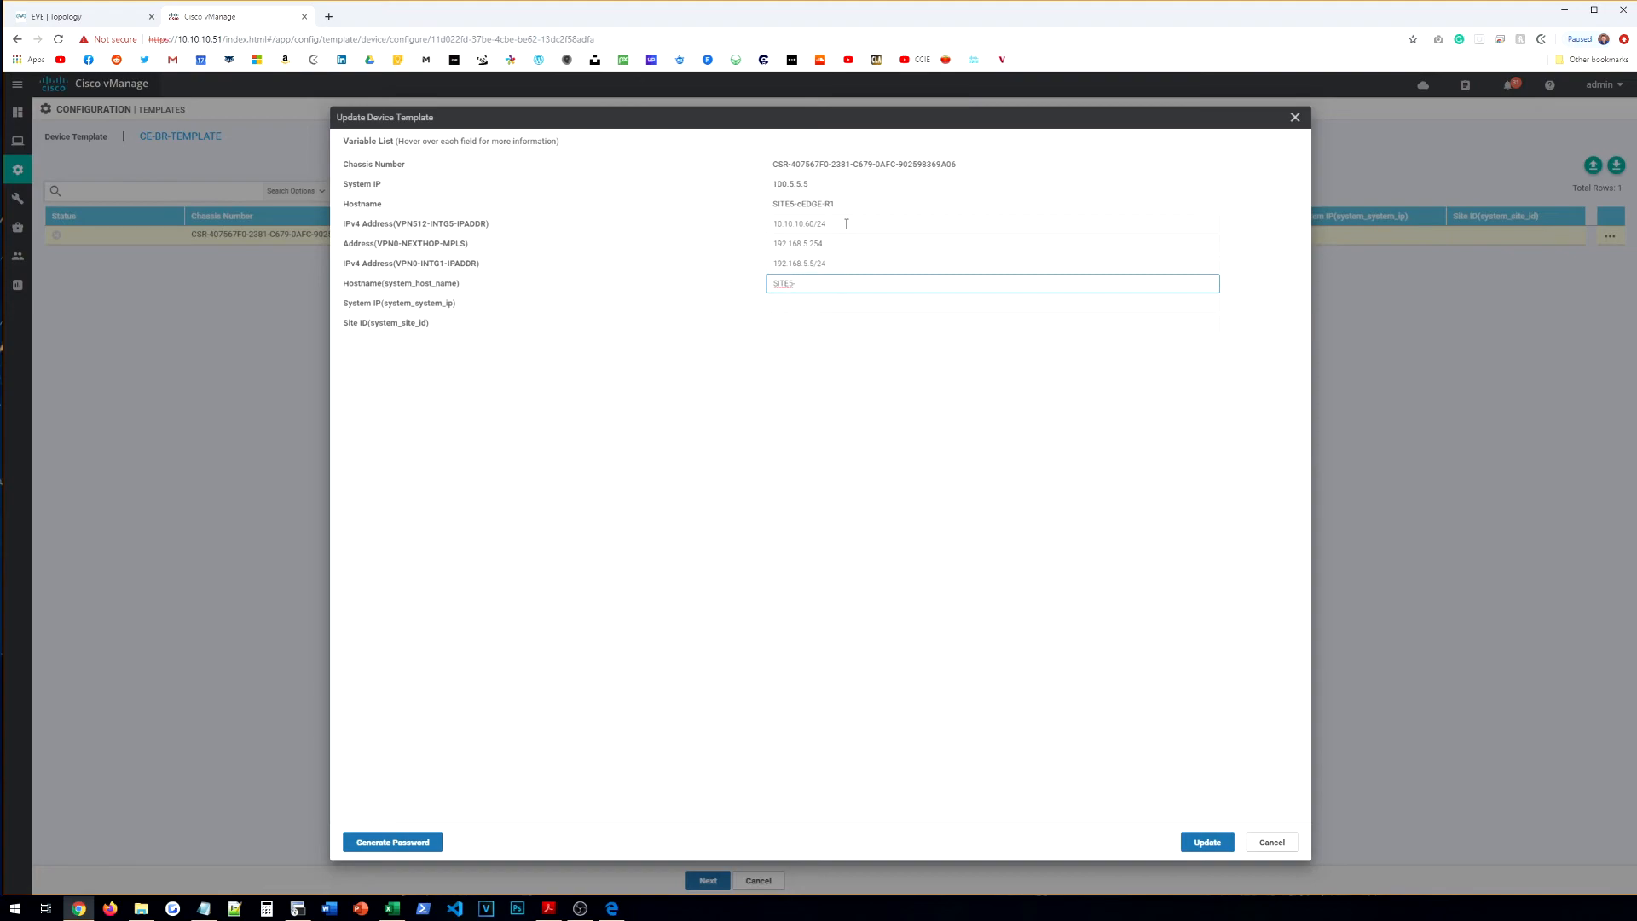
pyautogui.press('Tab')
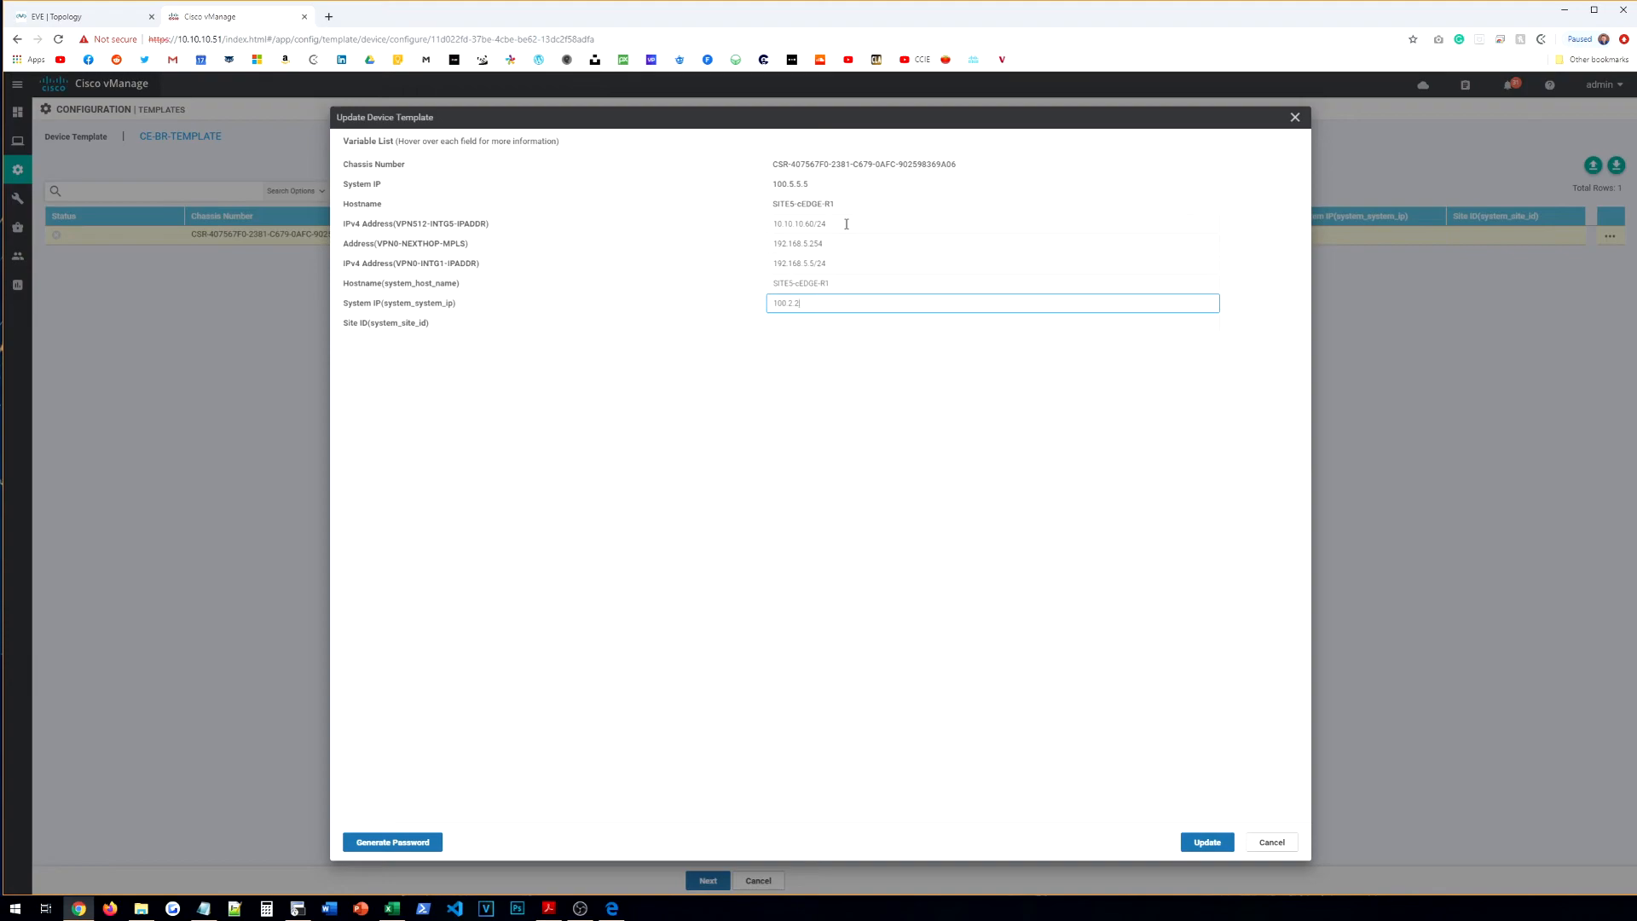
pyautogui.press('Tab')
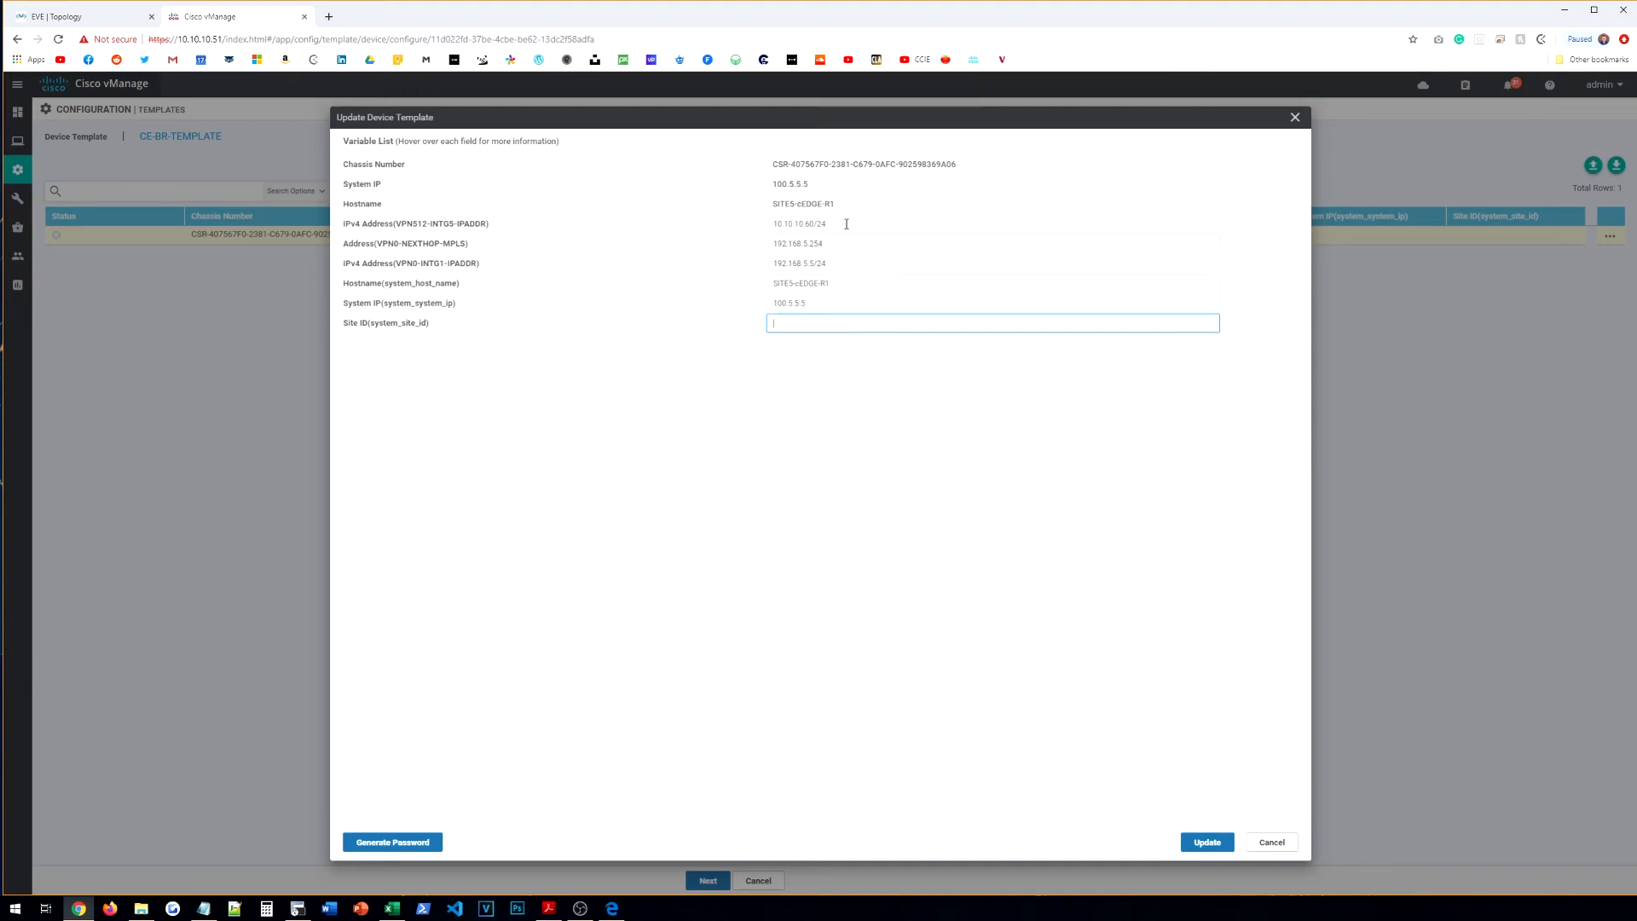
# Step: Save the variable values and push CE-BR-TEMPLATE to SITE5-cEDGE-R1
pyautogui.click(1207, 843)
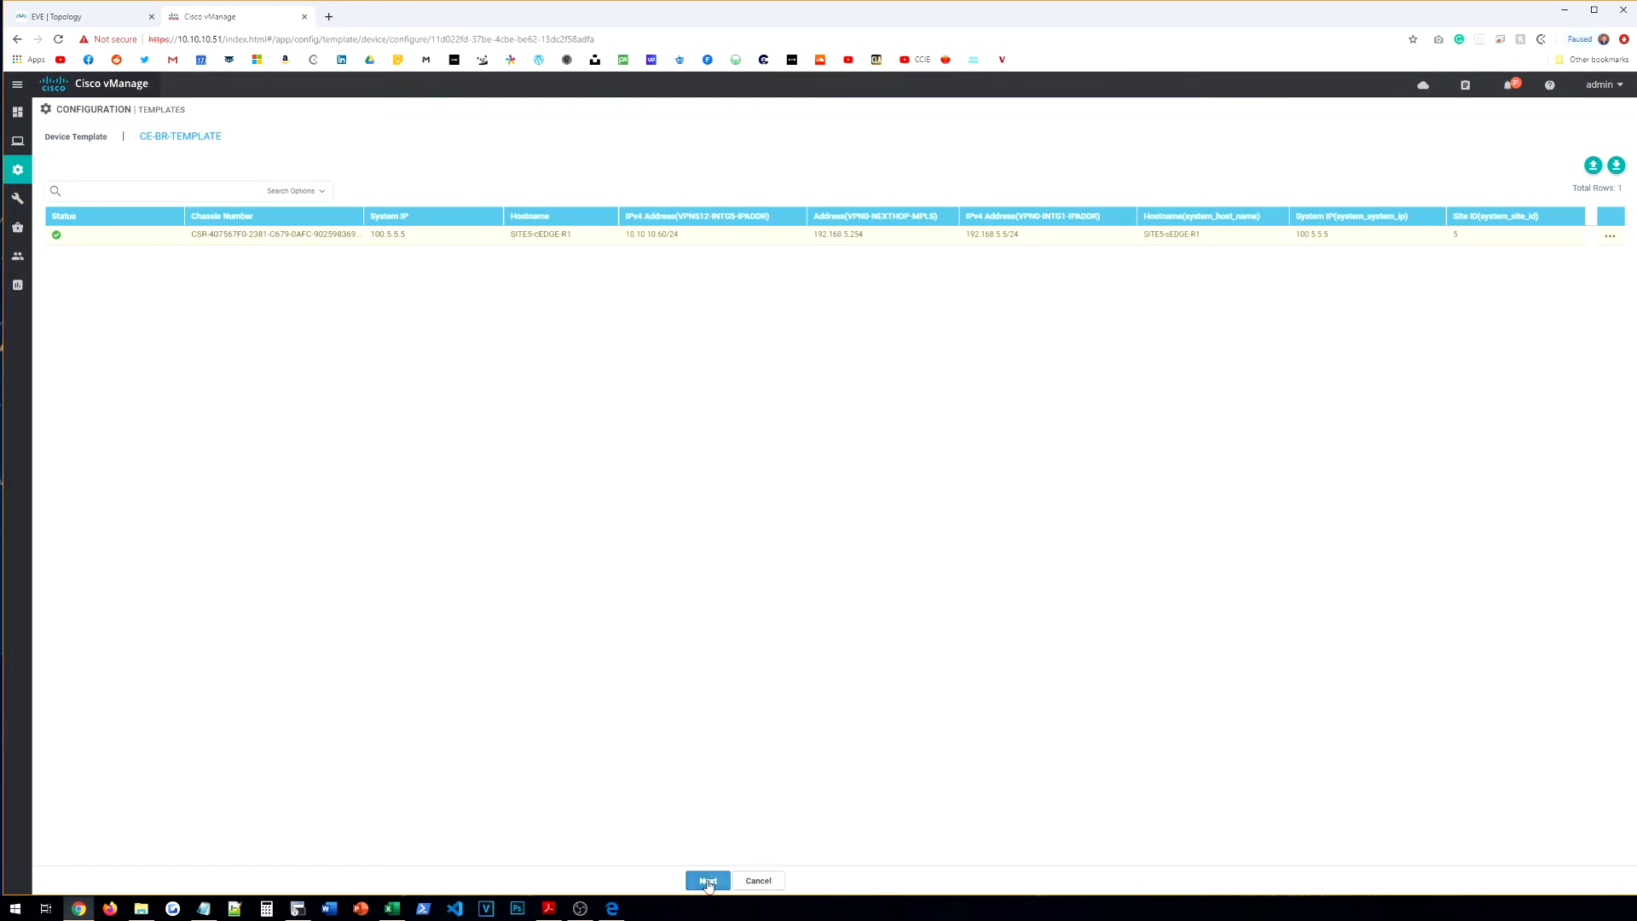
pyautogui.click(708, 880)
pyautogui.click(881, 884)
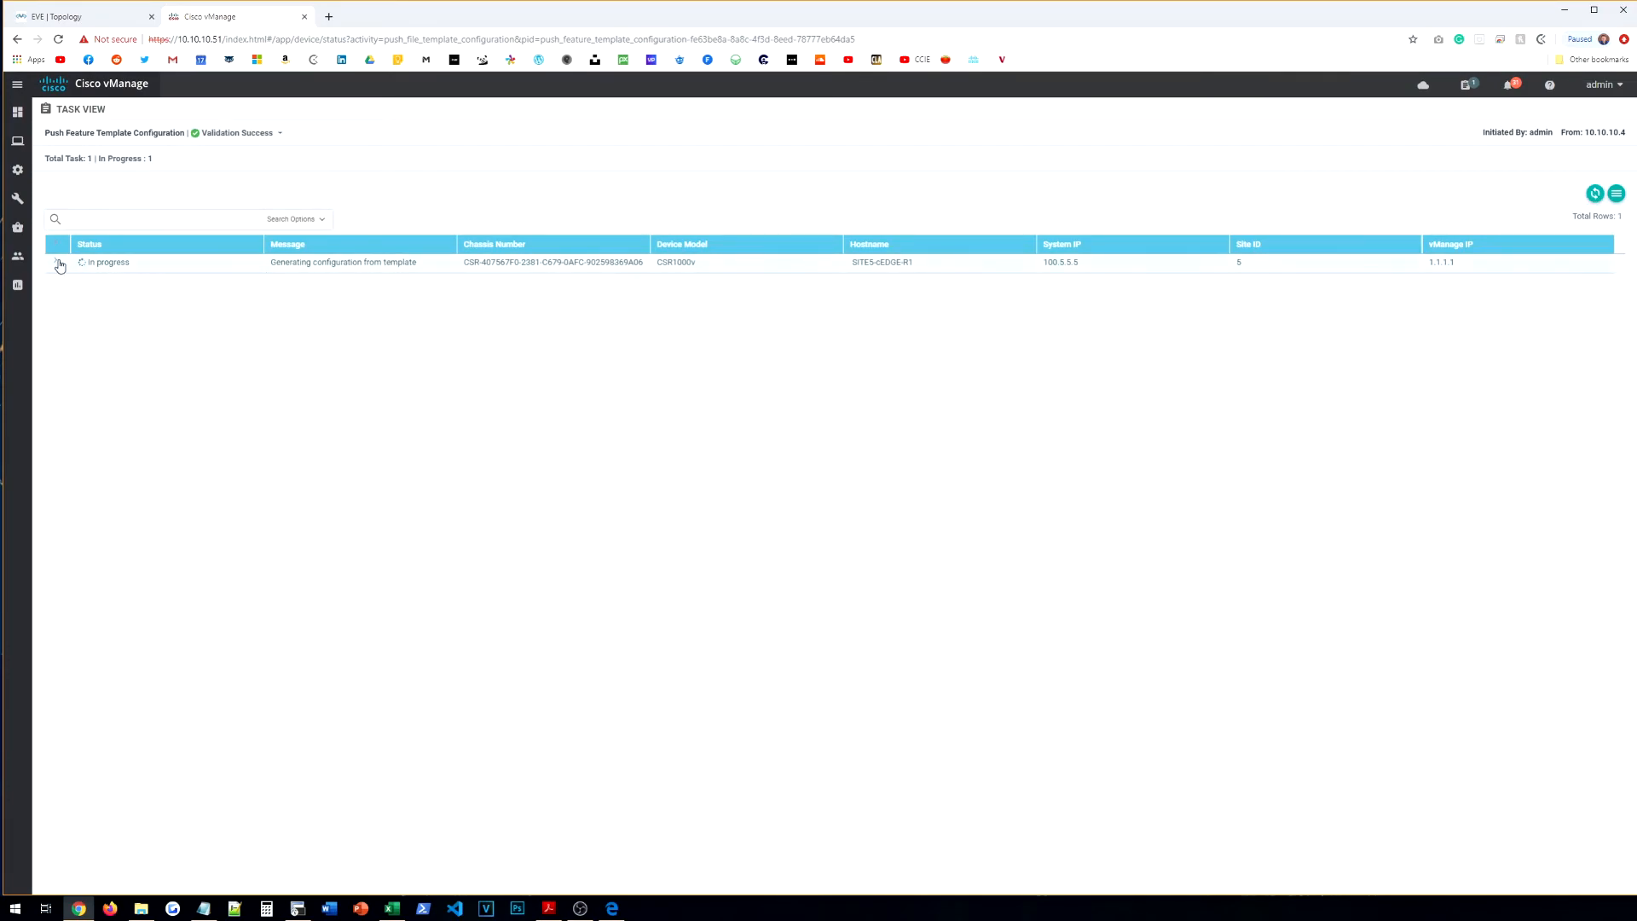
# Step: Log in to the SITE1-vEDGE-R1 console with the admin account, then return to vManage's push progress
pyautogui.click(297, 909)
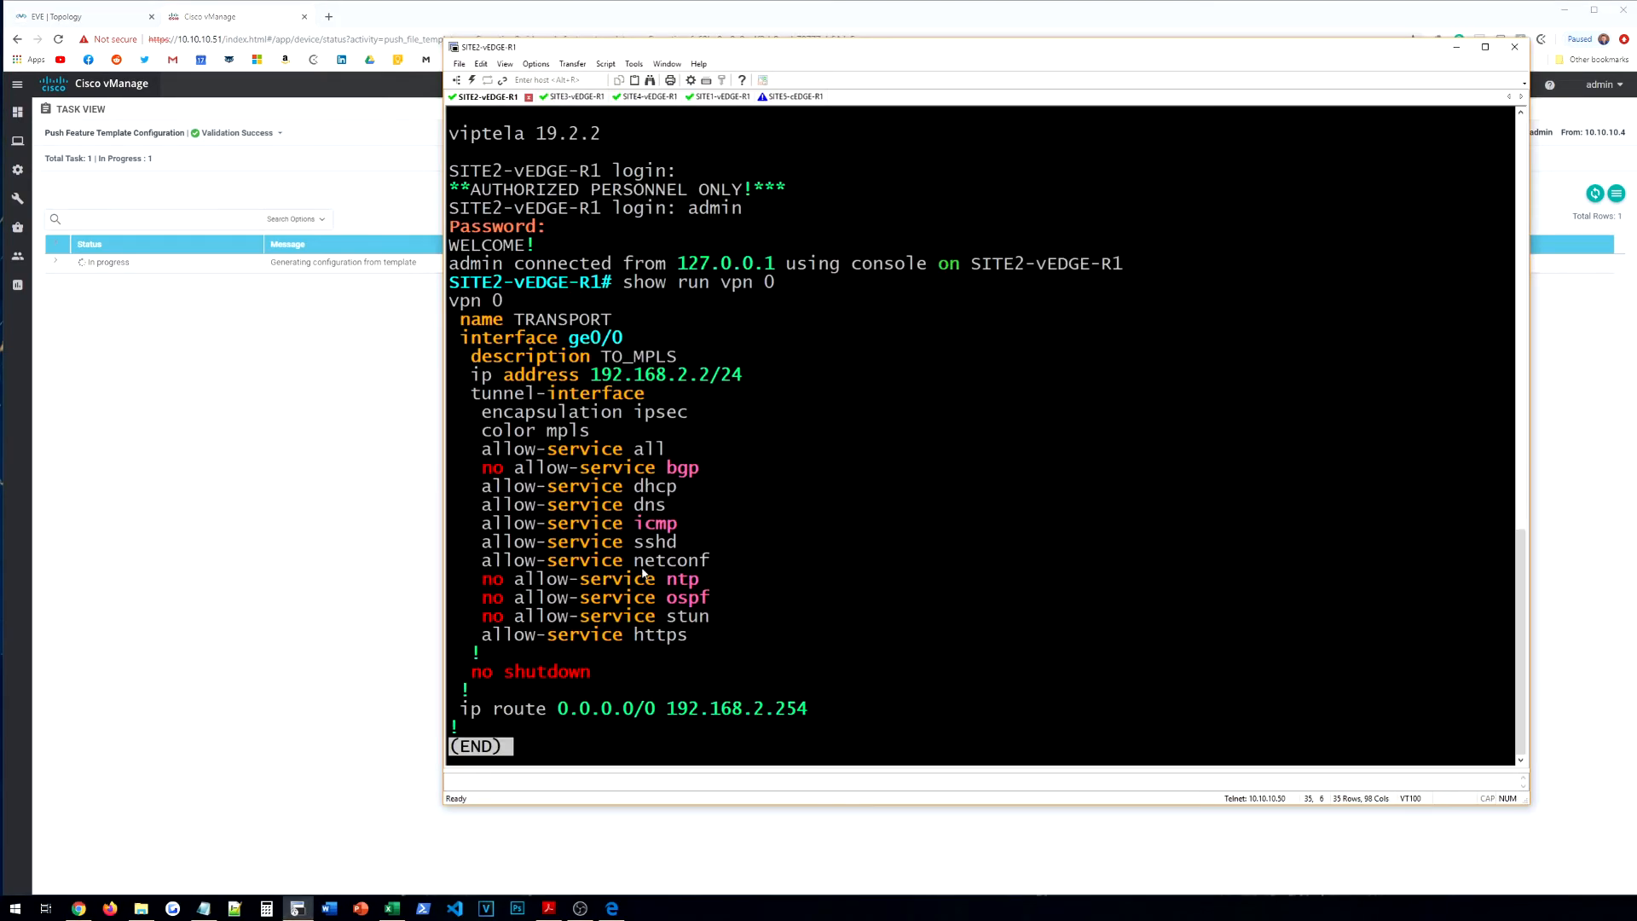
pyautogui.click(721, 97)
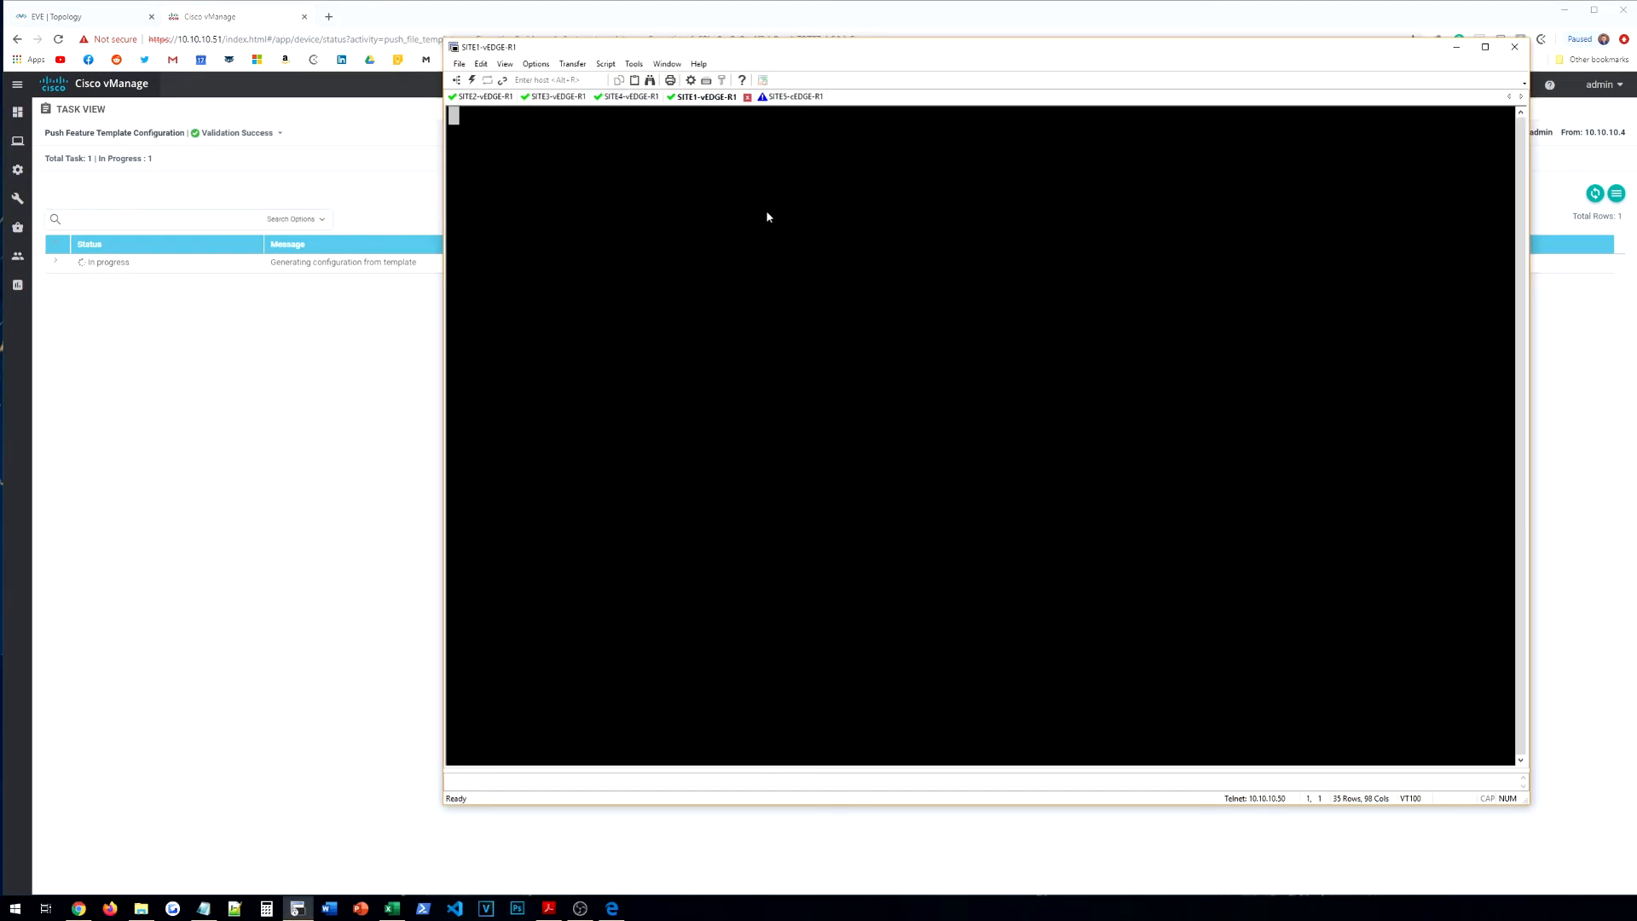
pyautogui.press('Return')
pyautogui.write('admin')
pyautogui.press('Return')
pyautogui.write('admin')
pyautogui.press('Return')
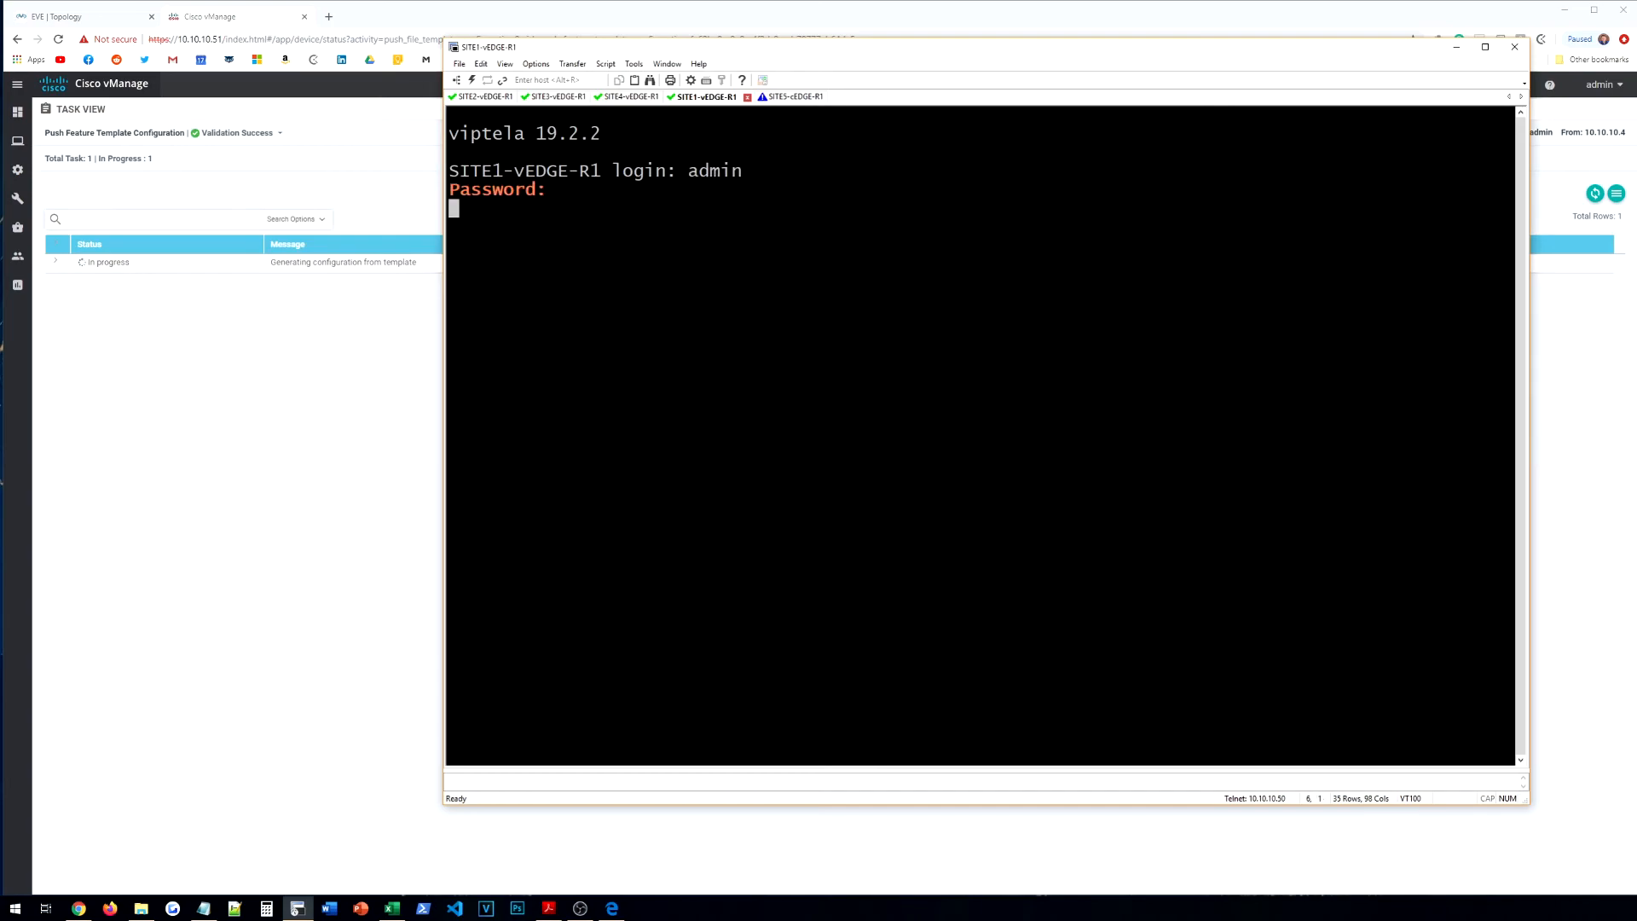
pyautogui.press('Return')
pyautogui.press('Return')
pyautogui.press('Return')
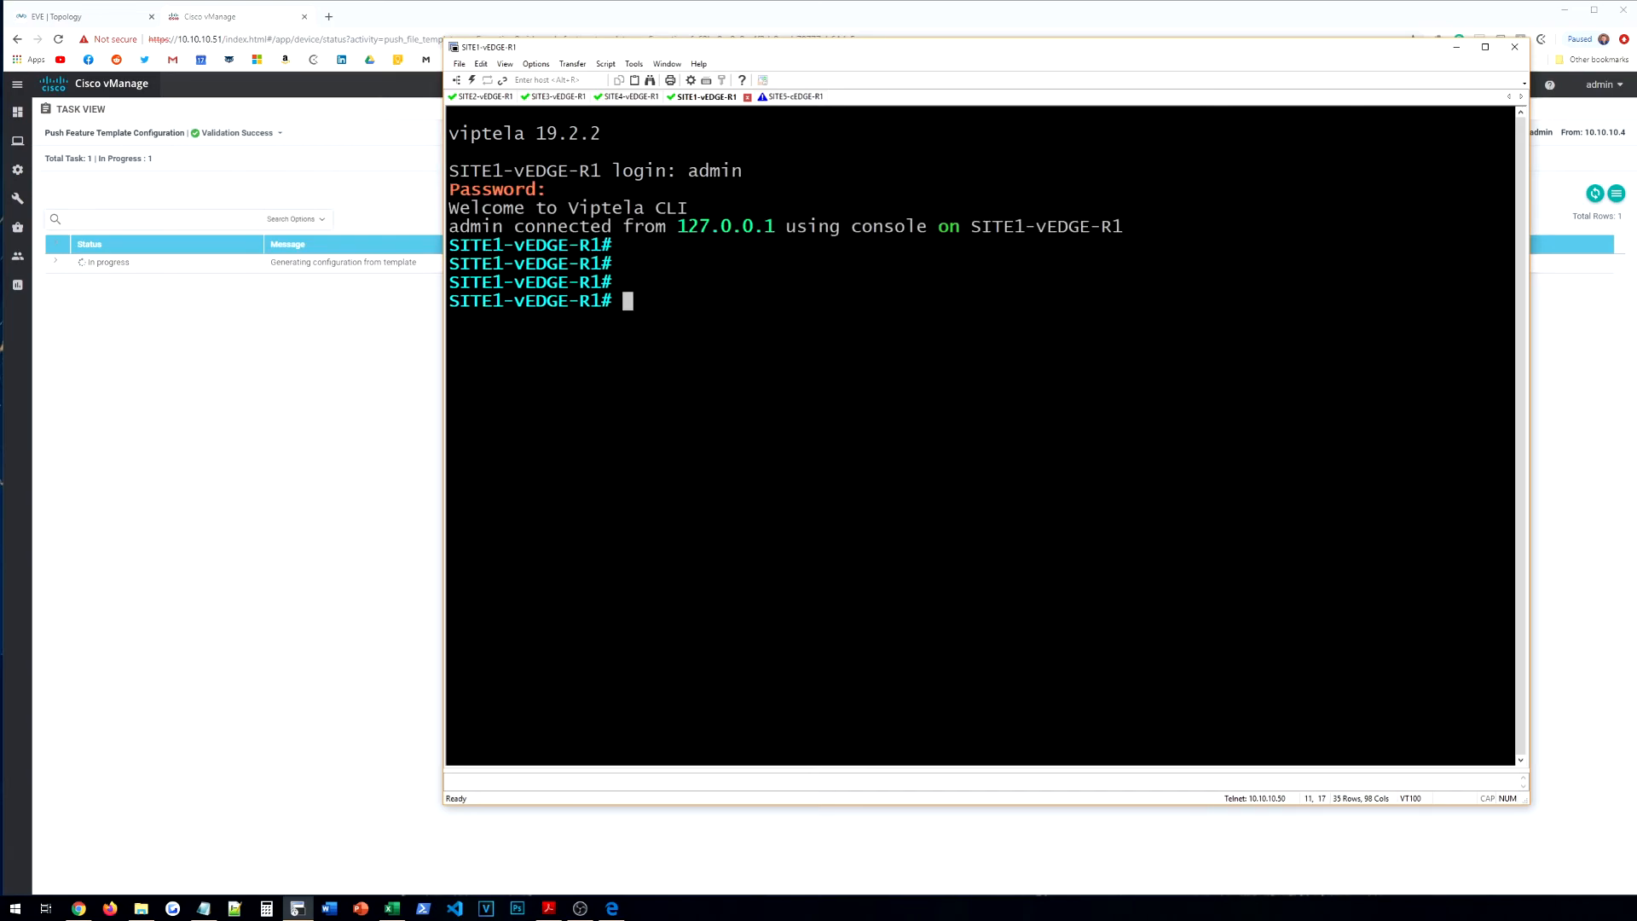
pyautogui.click(227, 199)
# Step: View the push task's log, then go to the device templates list
pyautogui.click(56, 262)
pyautogui.moveTo(21, 124)
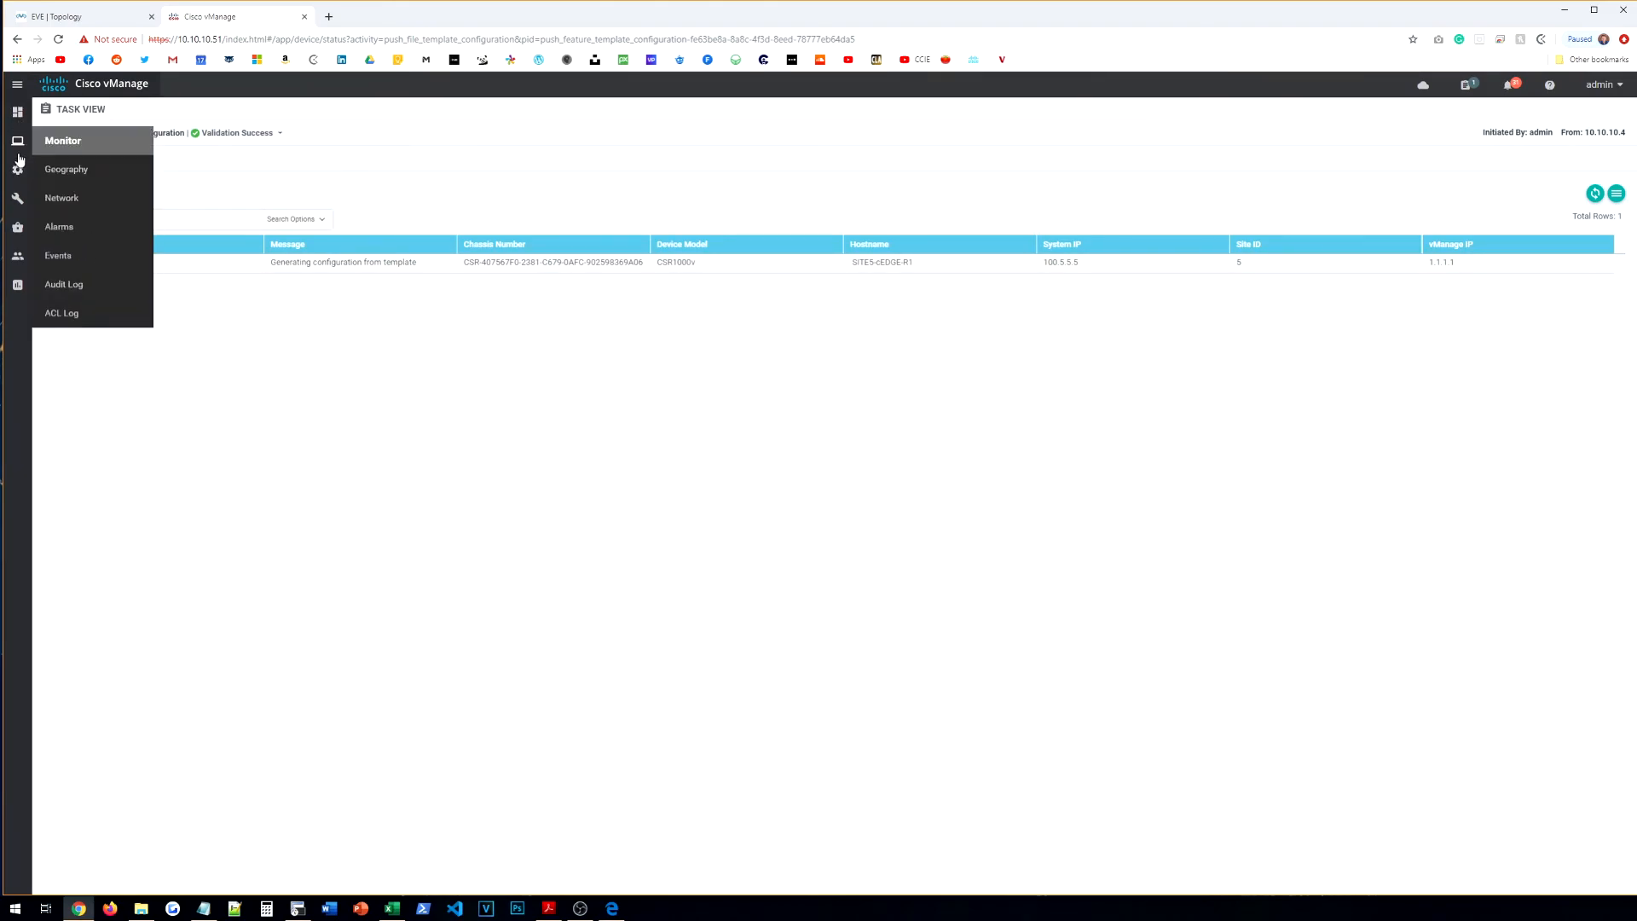
pyautogui.moveTo(26, 174)
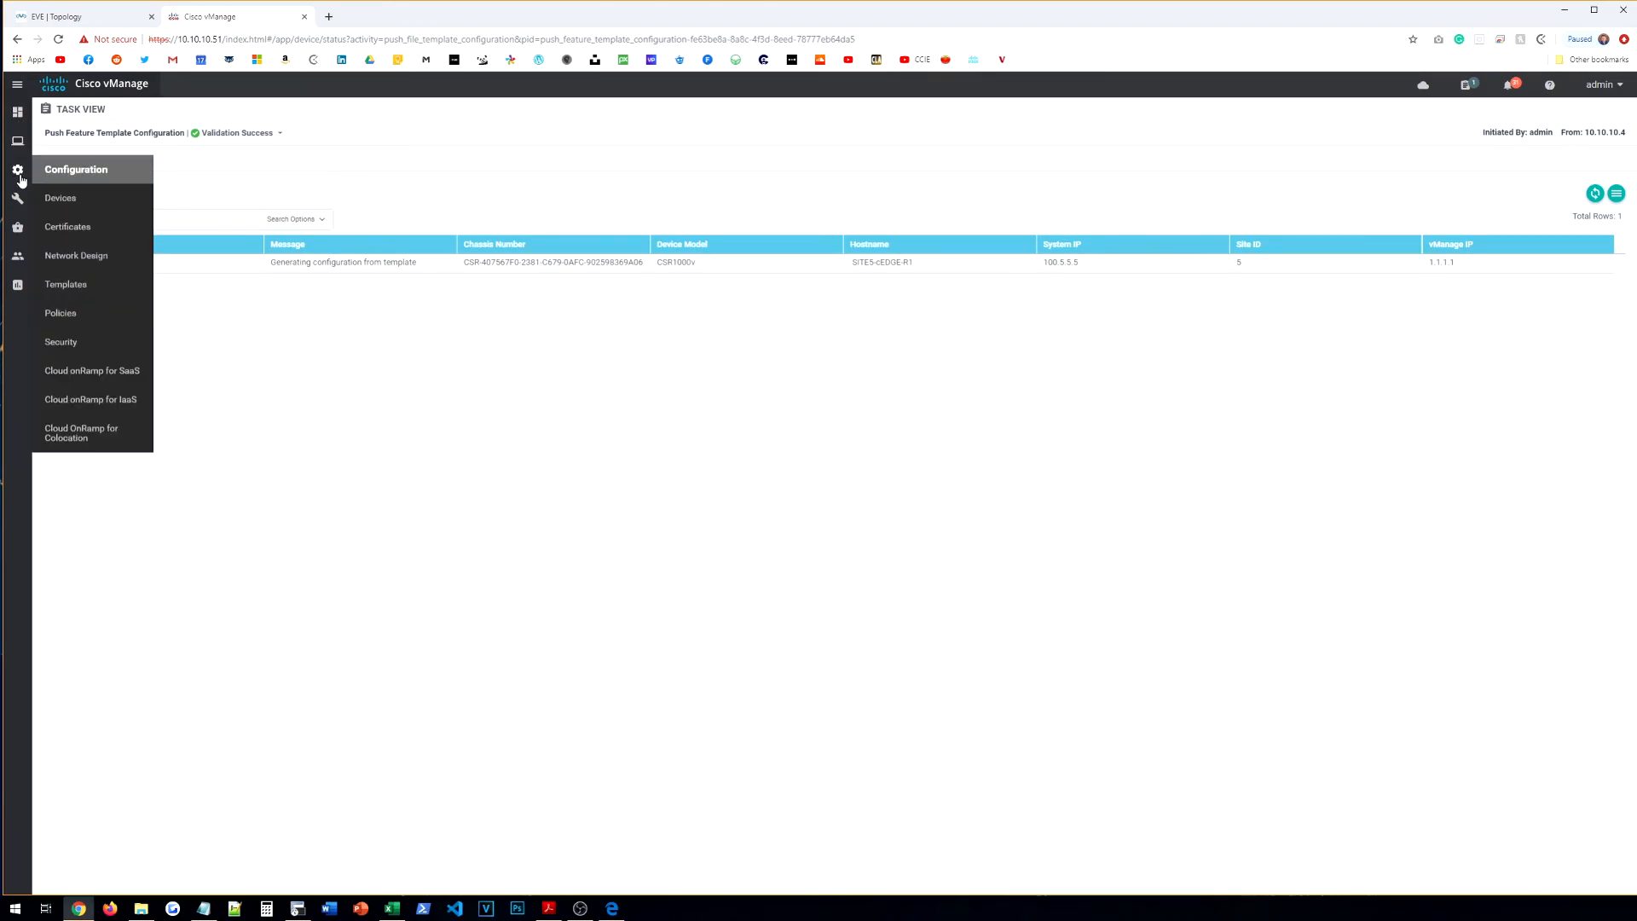
pyautogui.click(66, 284)
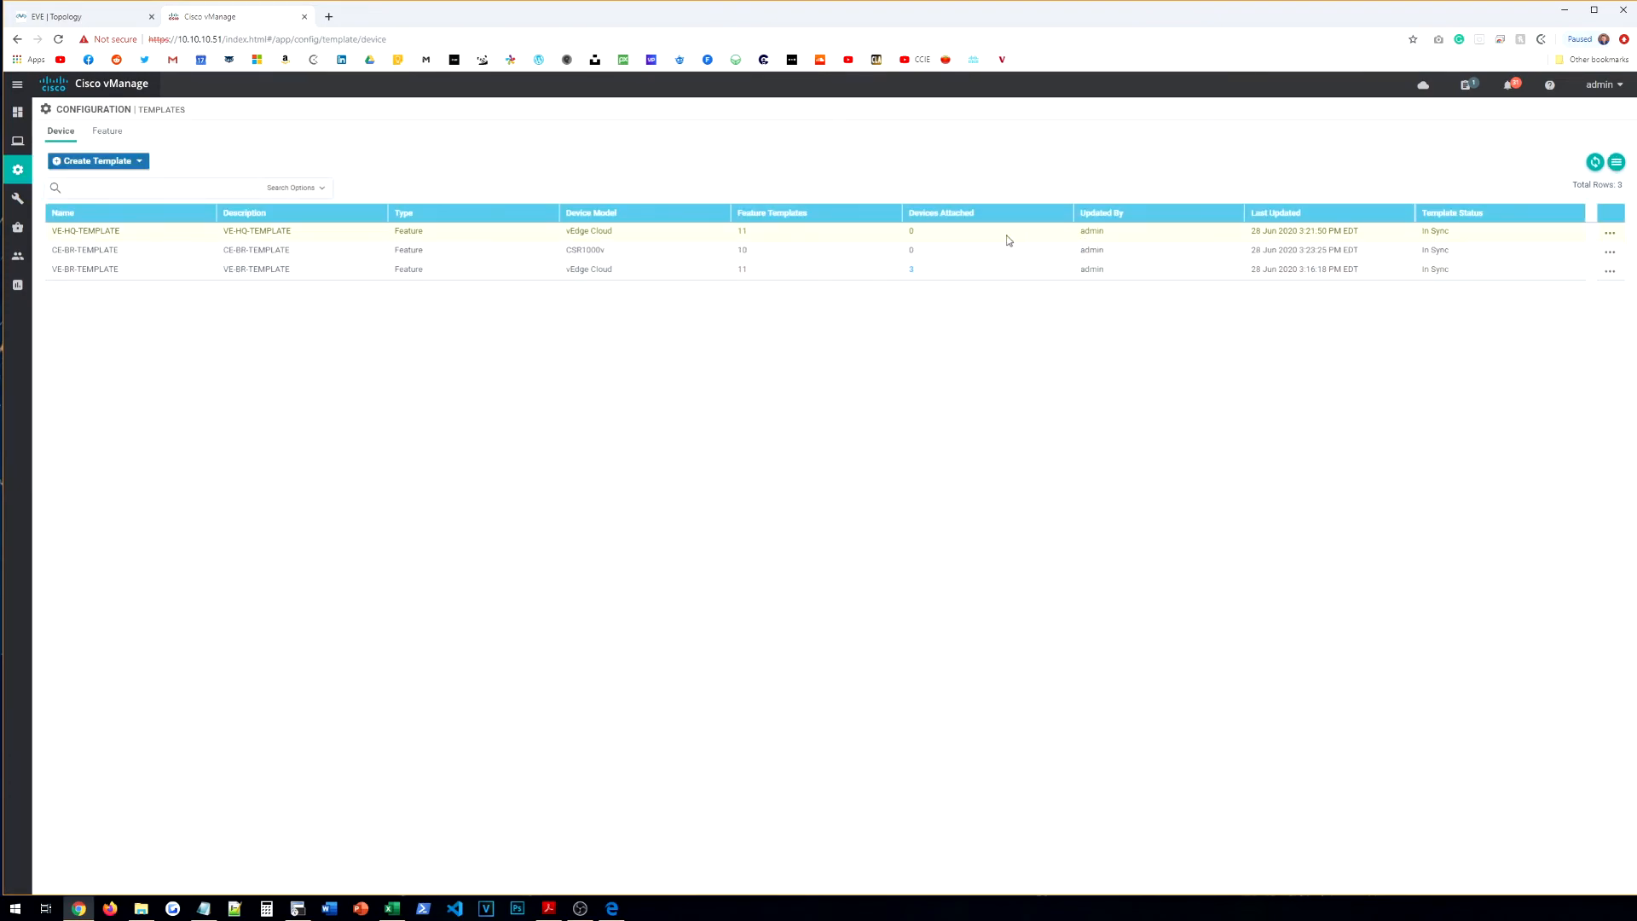
pyautogui.click(1610, 232)
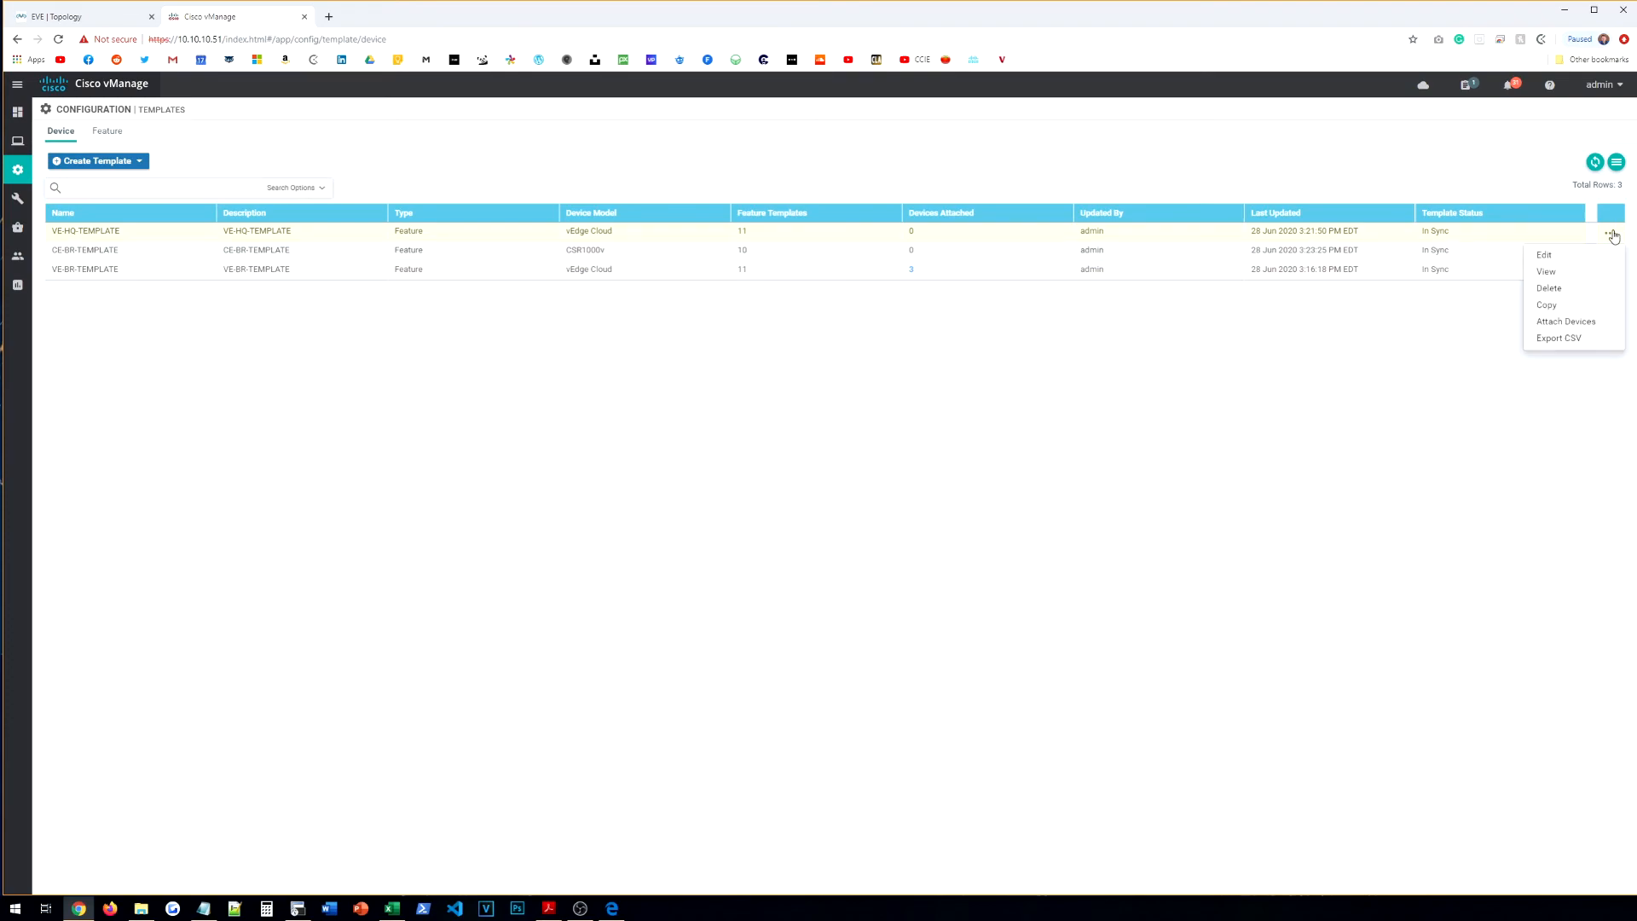
pyautogui.click(1617, 163)
# Step: Check the running tasks list, close it, and open VE-HQ-TEMPLATE's actions
pyautogui.click(1473, 86)
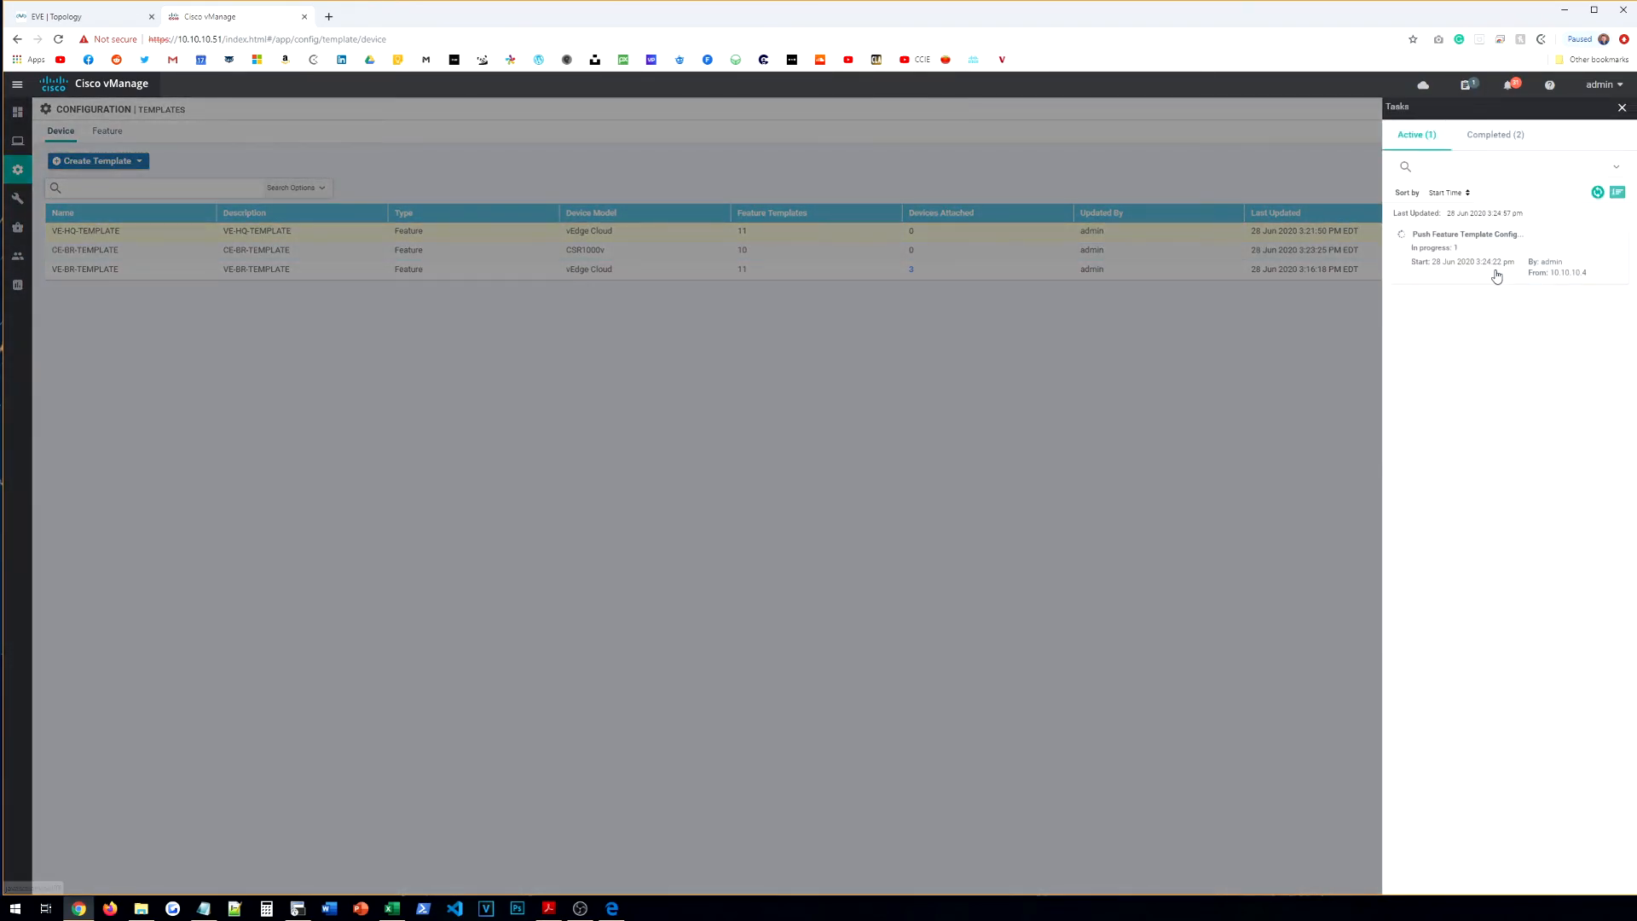
pyautogui.click(1262, 328)
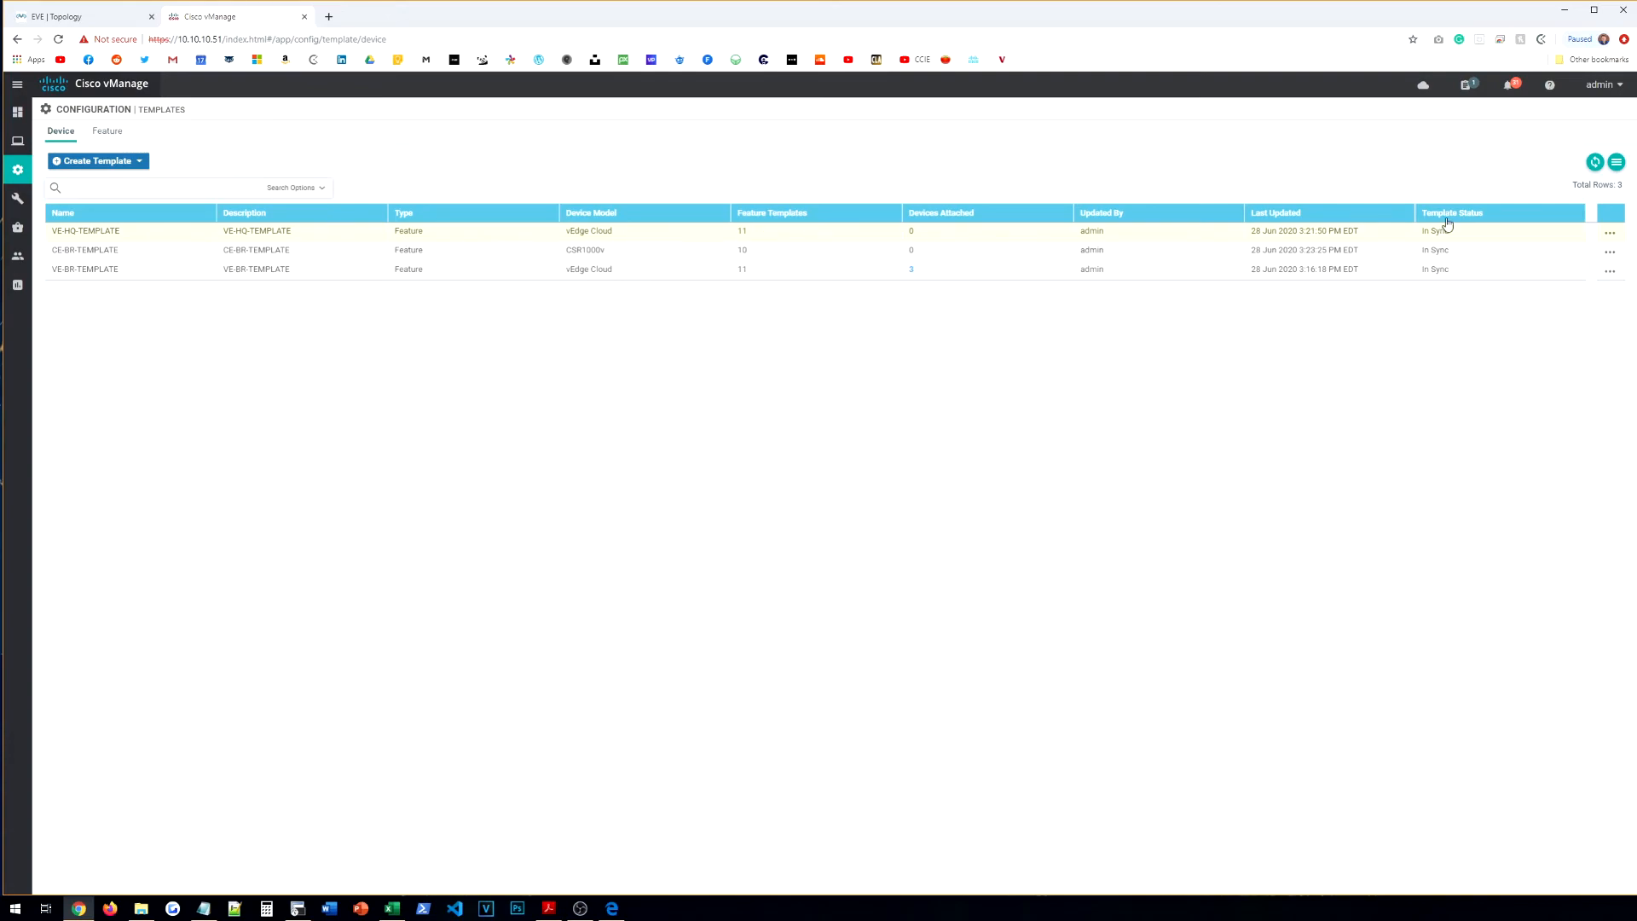
pyautogui.click(1610, 232)
# Step: Attach SITE1-vEDGE-R1 to VE-HQ-TEMPLATE
pyautogui.click(1578, 324)
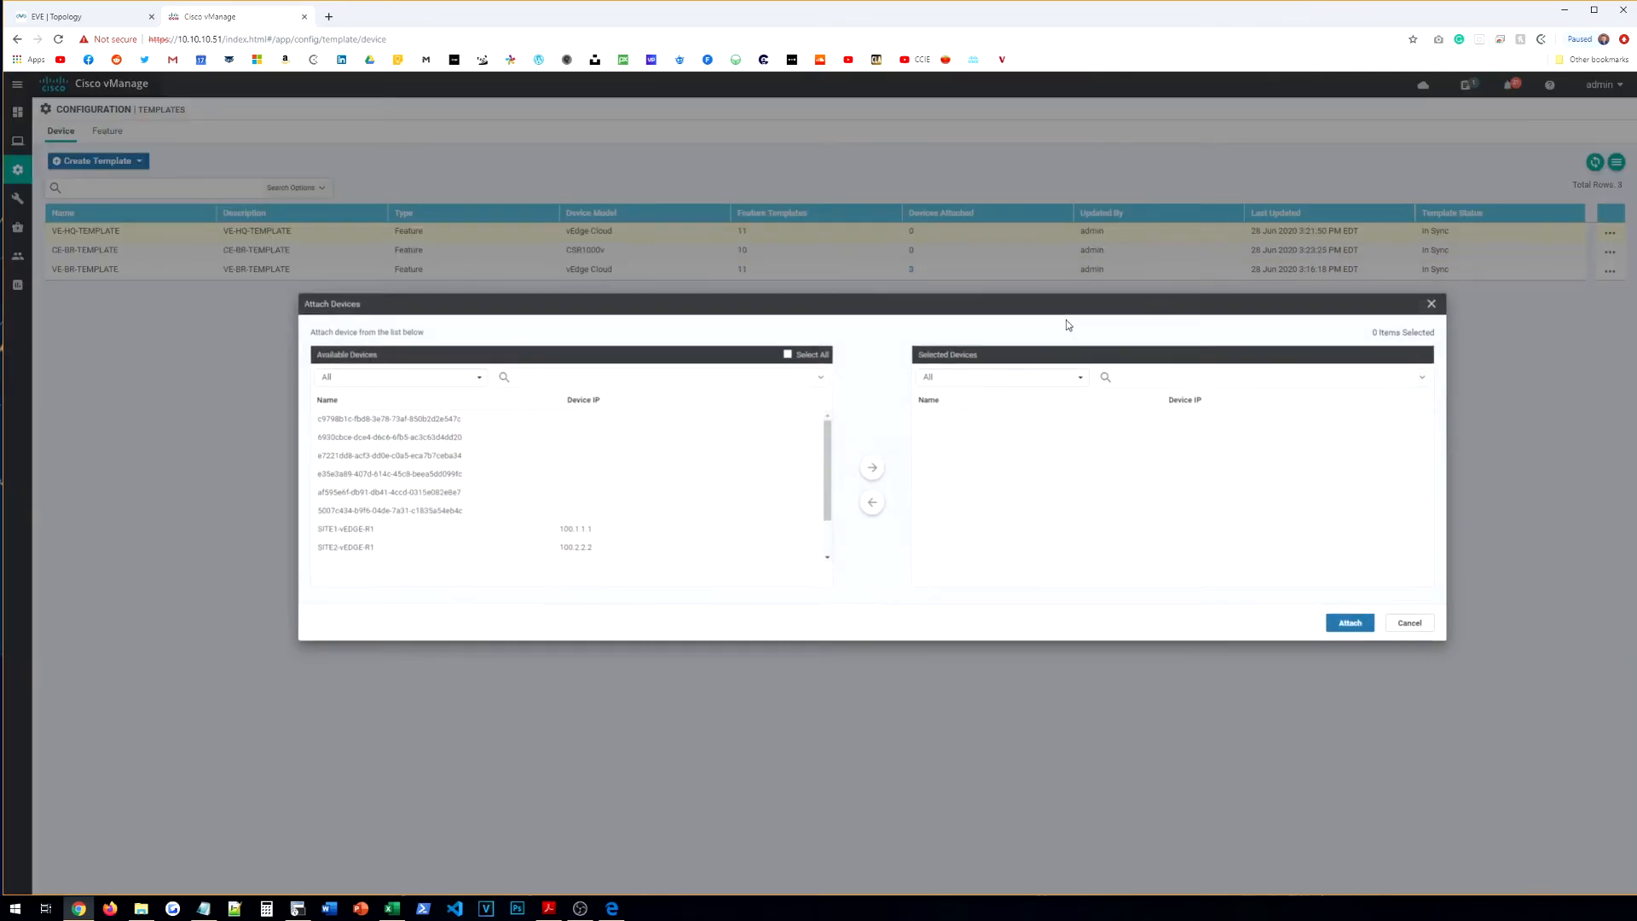
pyautogui.click(300, 506)
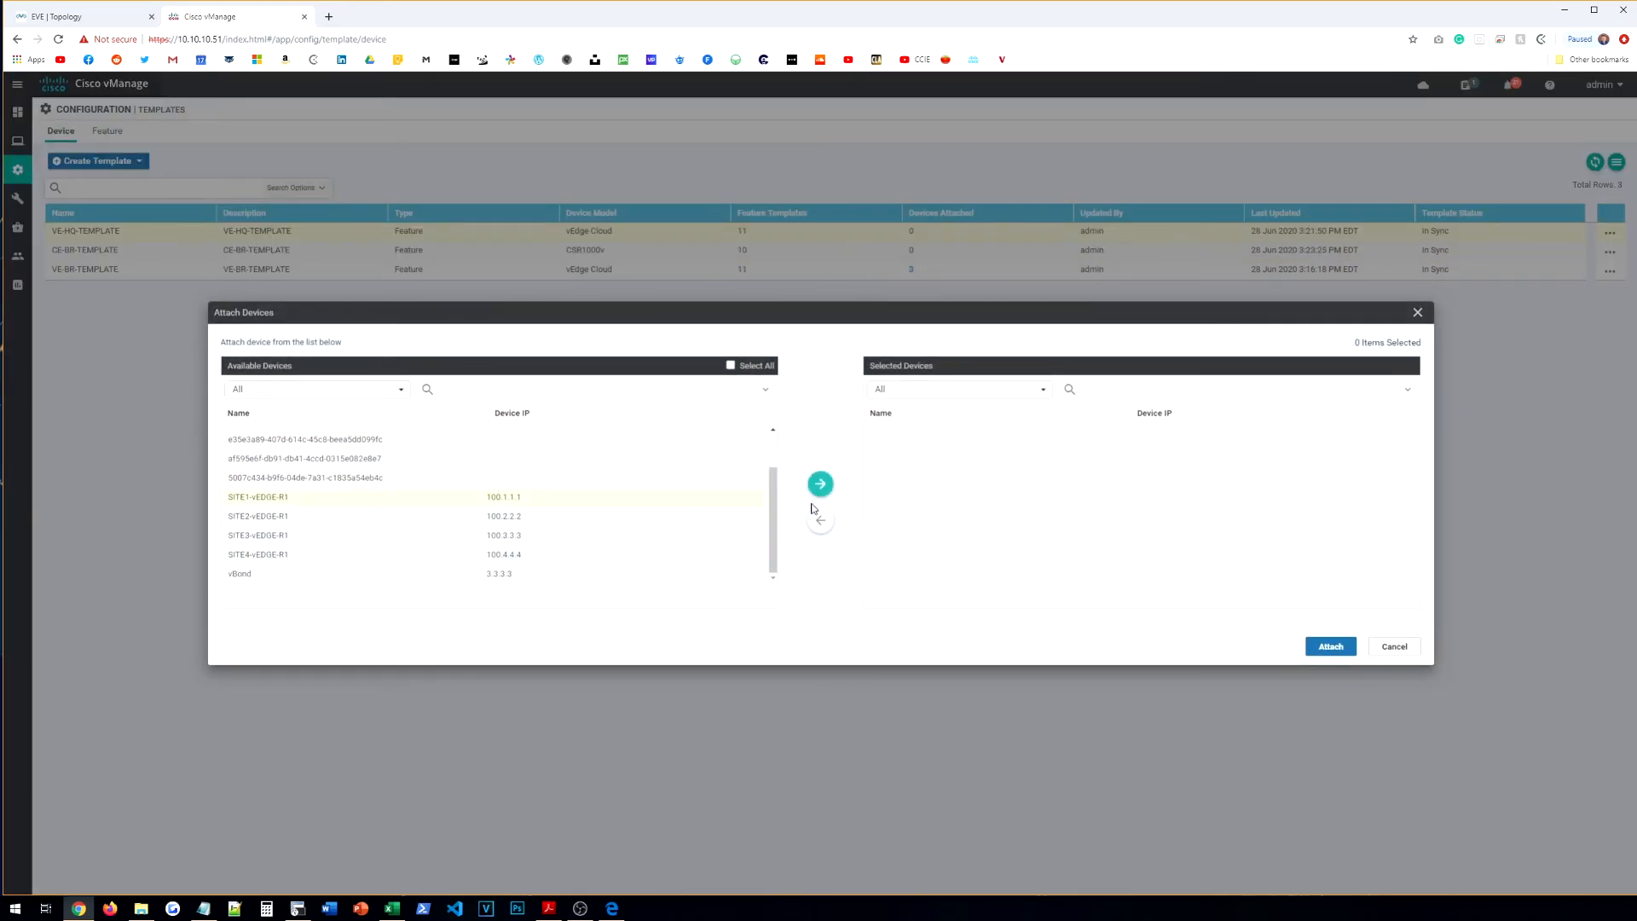
pyautogui.click(820, 484)
pyautogui.click(1321, 646)
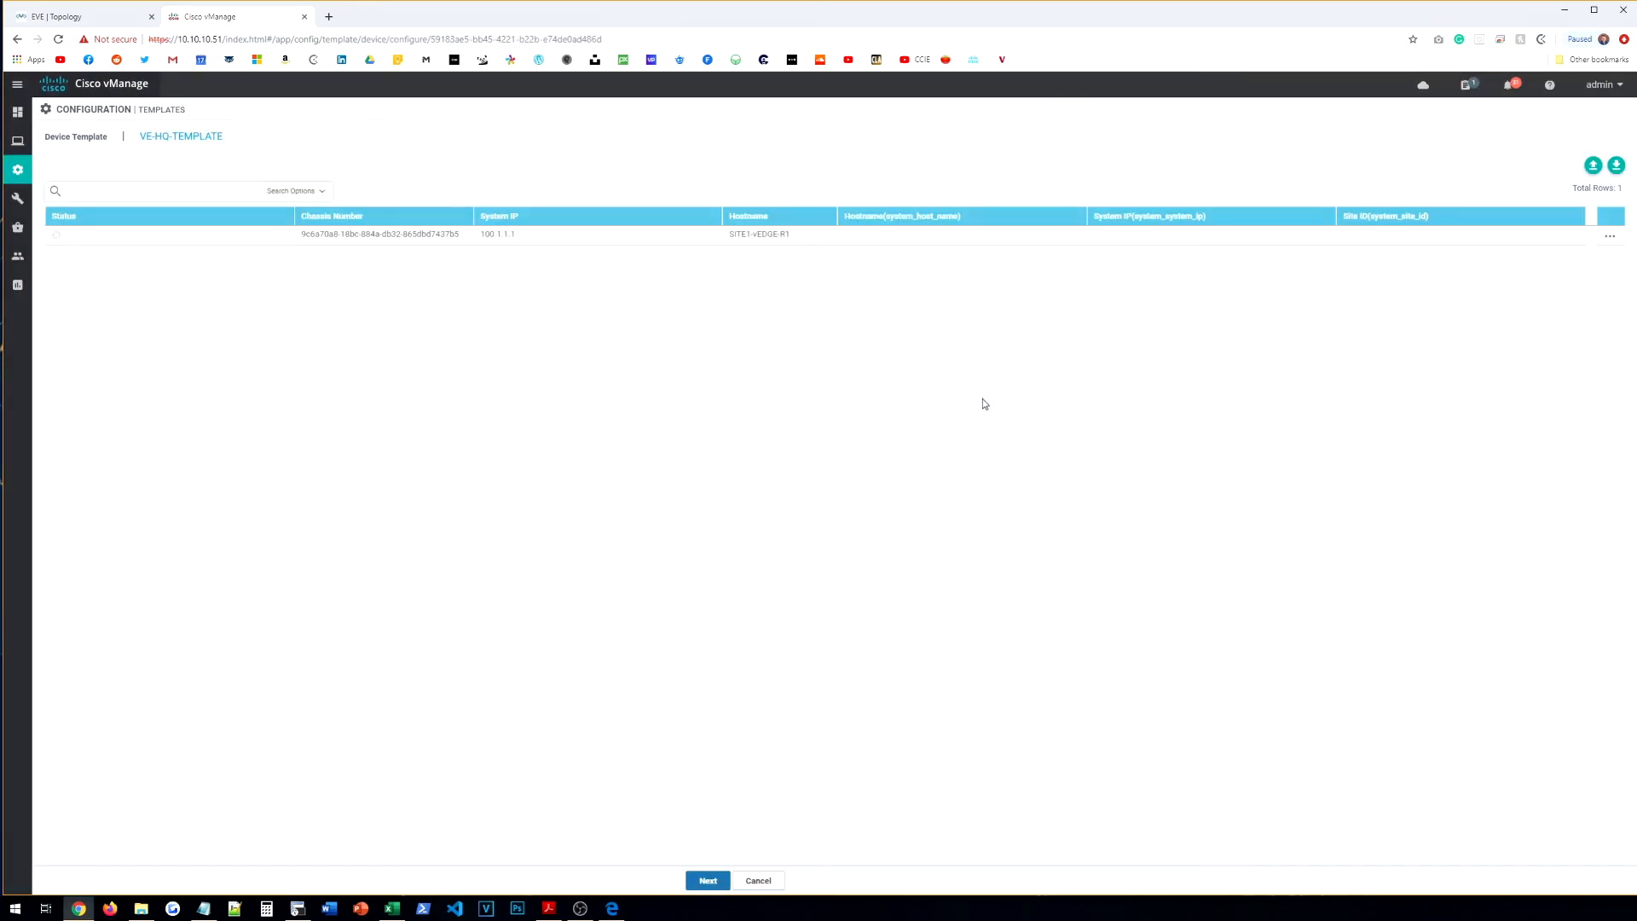
# Step: Set the hostname to SITE1-vEDGE-R1, save the variables, and push the configuration
pyautogui.click(1608, 240)
pyautogui.click(1561, 259)
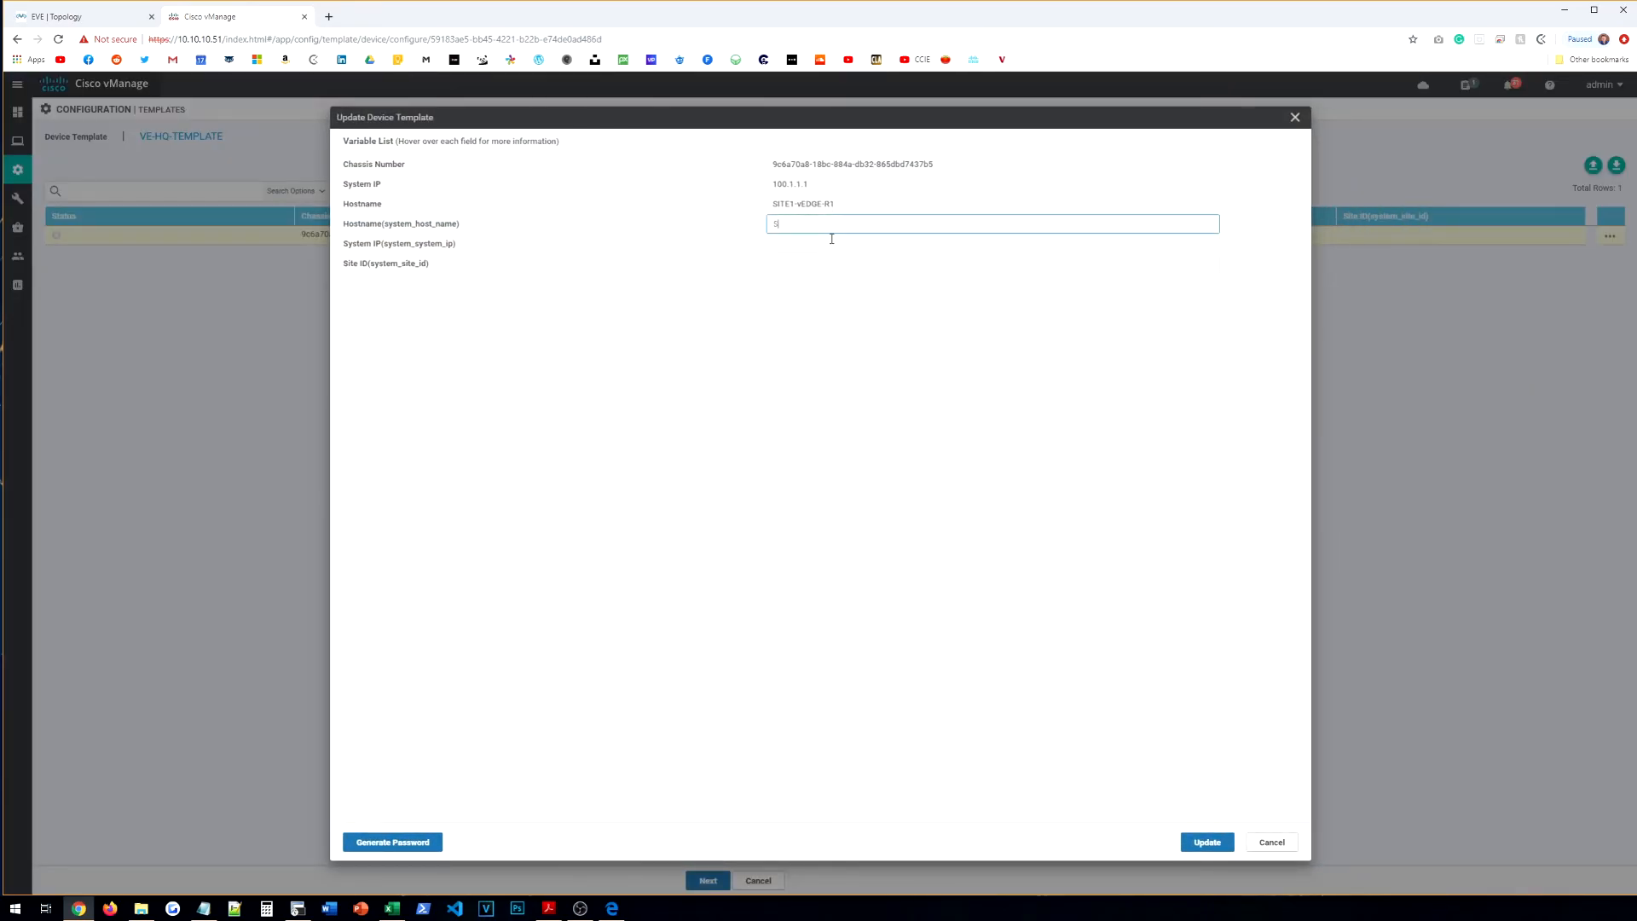
pyautogui.write('SITE1-vEDGE-R1')
pyautogui.press('Tab')
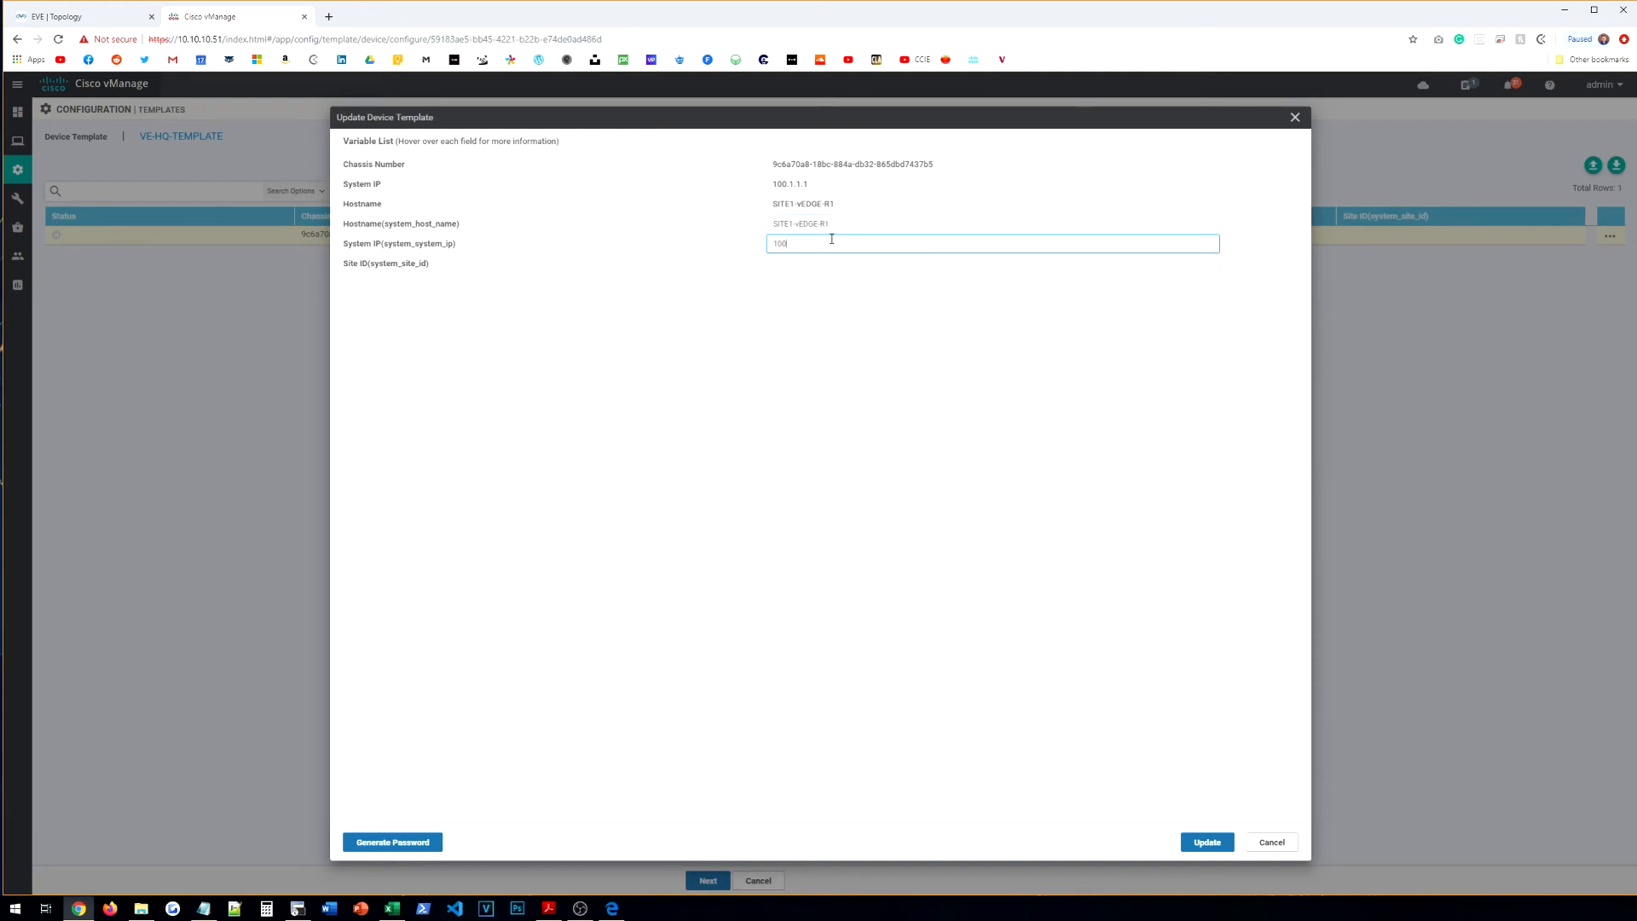
pyautogui.press('Tab')
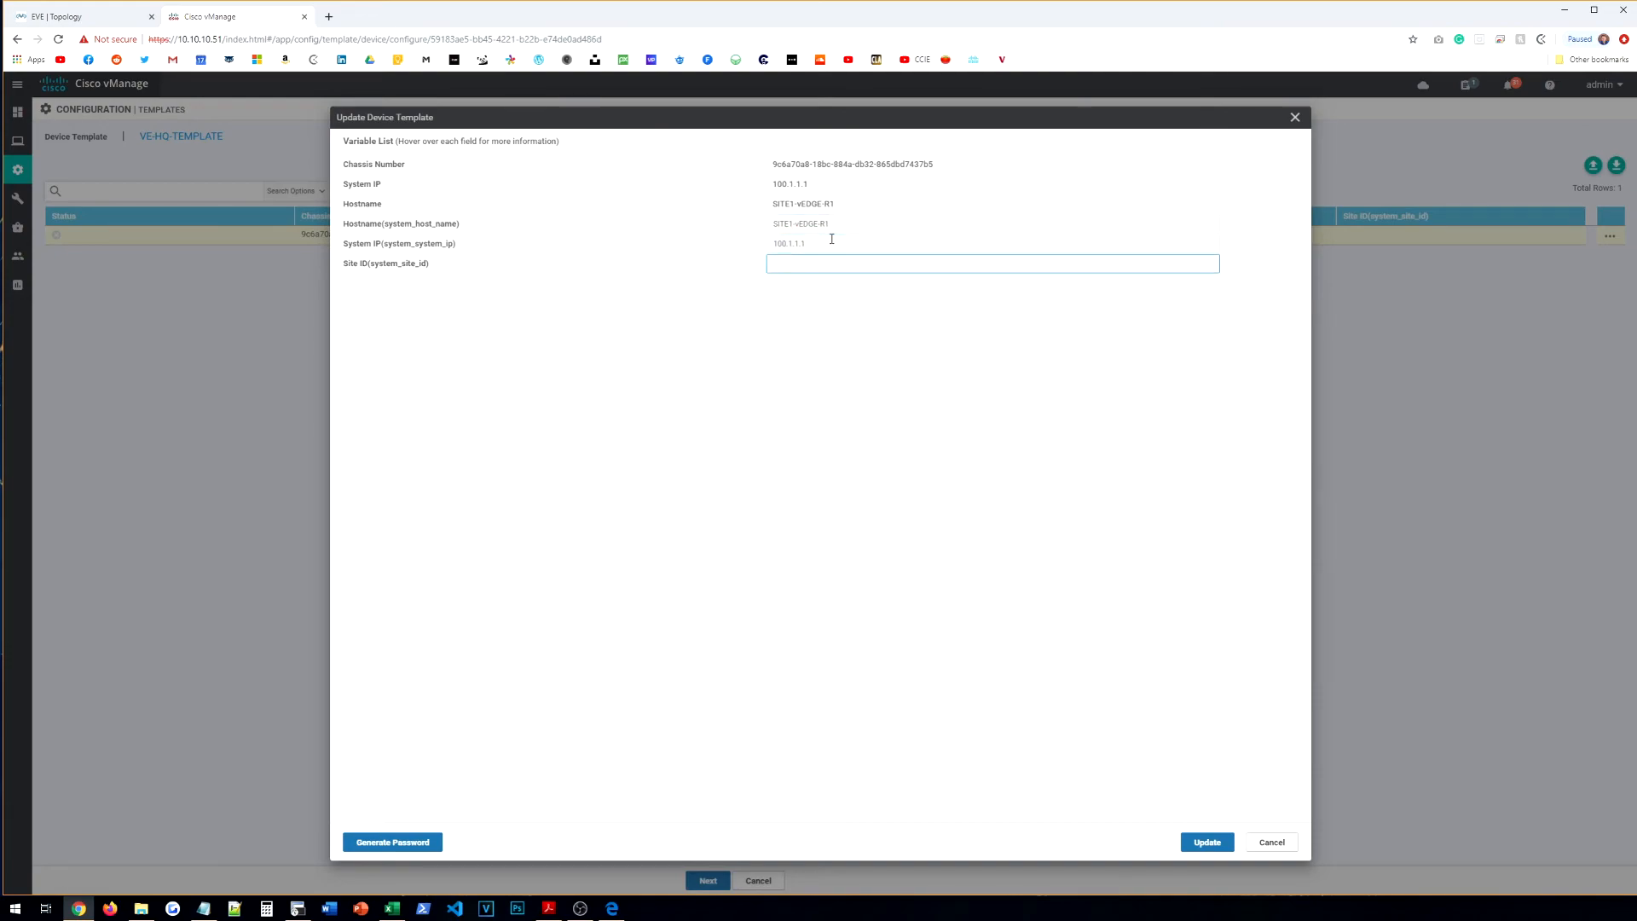
pyautogui.click(1208, 842)
pyautogui.click(1607, 240)
pyautogui.click(709, 878)
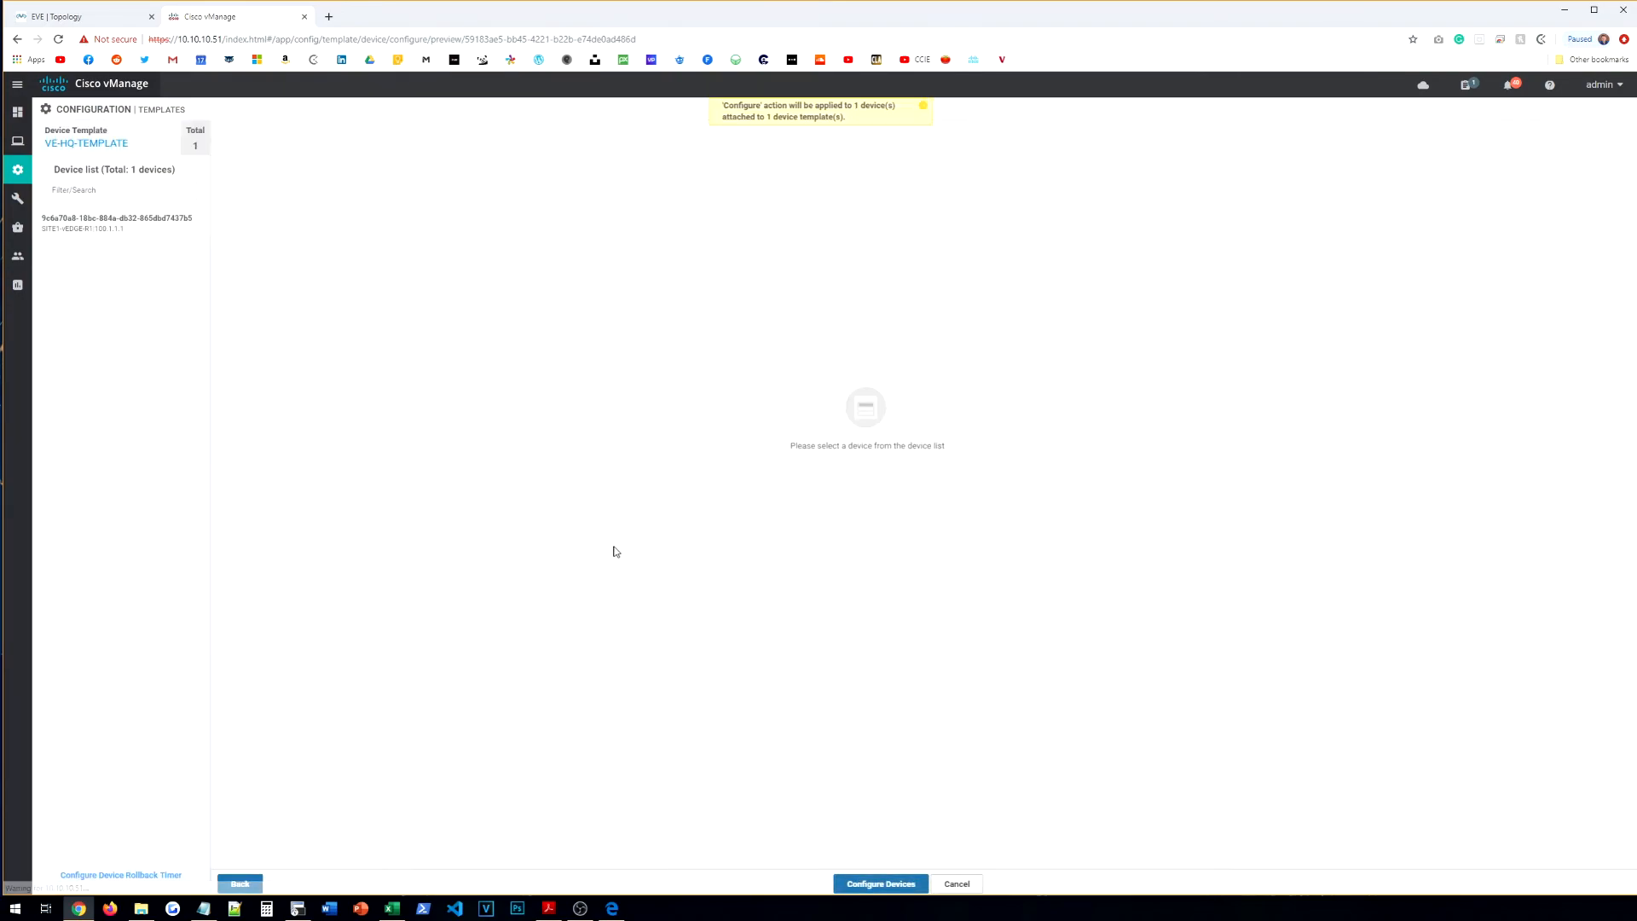
pyautogui.click(897, 884)
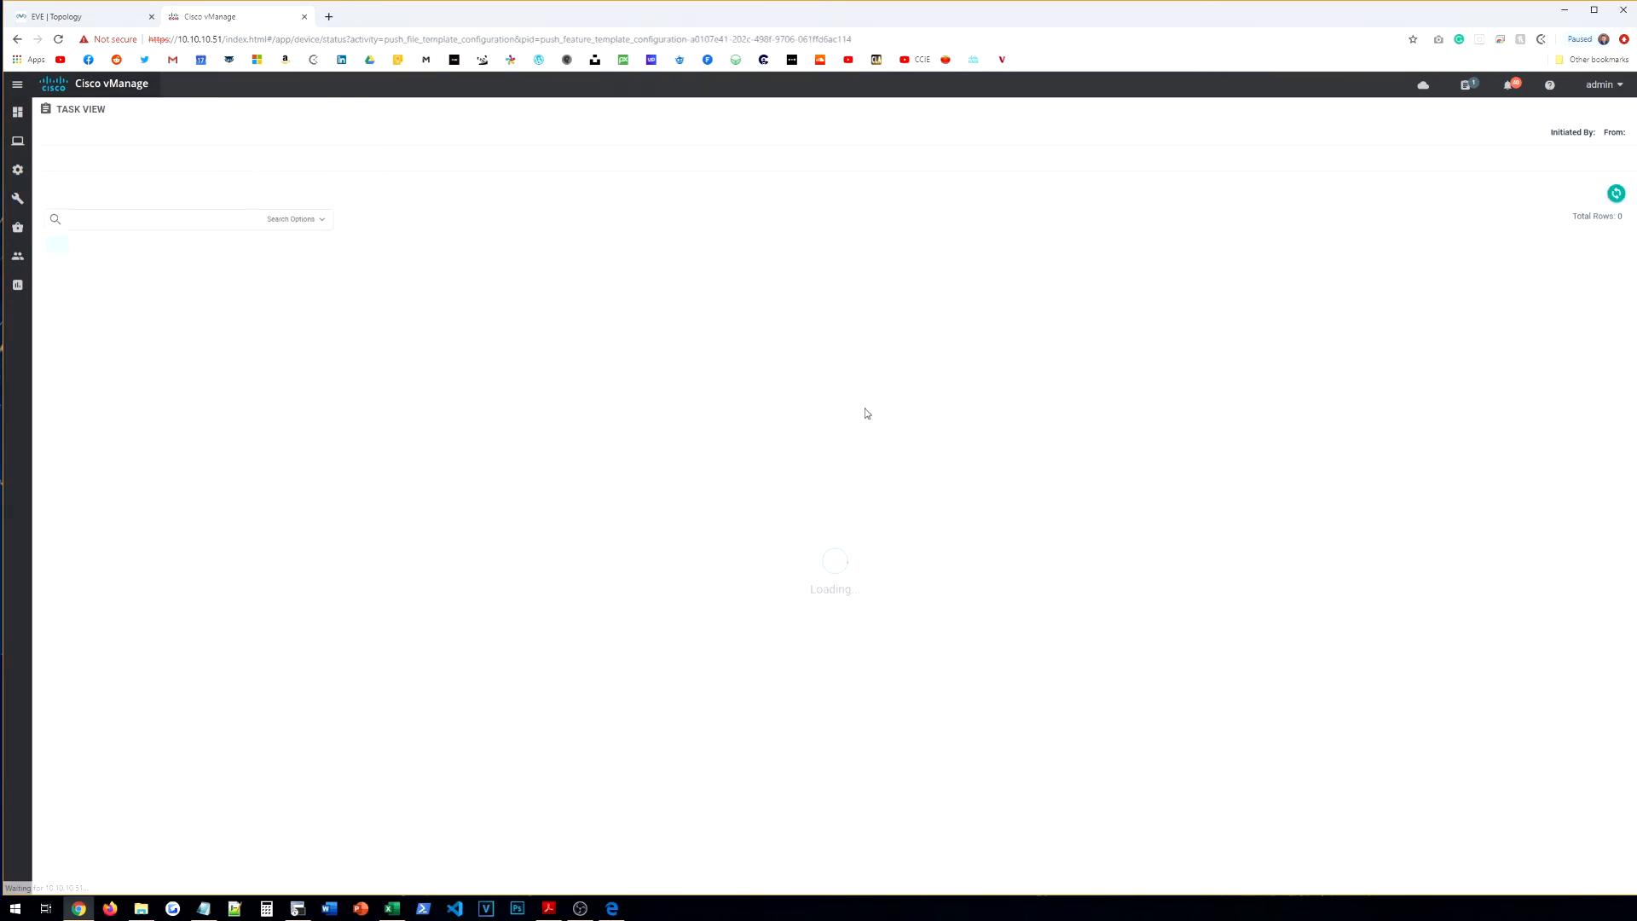
# Step: Find the failed VE-HQ-TEMPLATE push among completed tasks and expand its log
pyautogui.click(251, 135)
pyautogui.click(1467, 85)
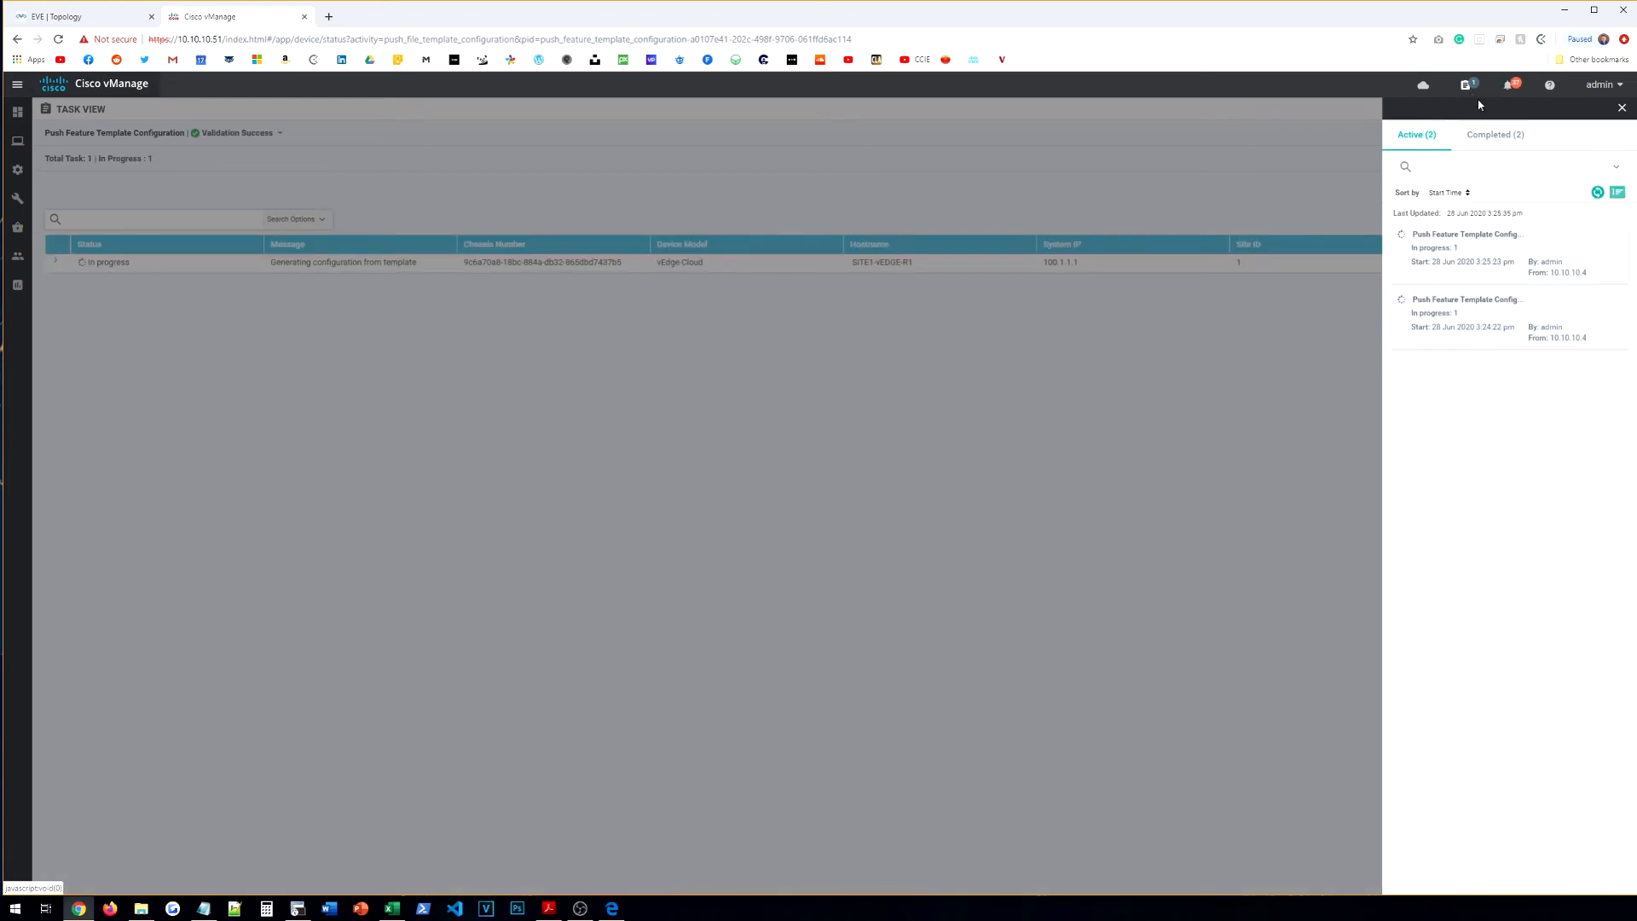
pyautogui.click(1495, 135)
pyautogui.click(1527, 294)
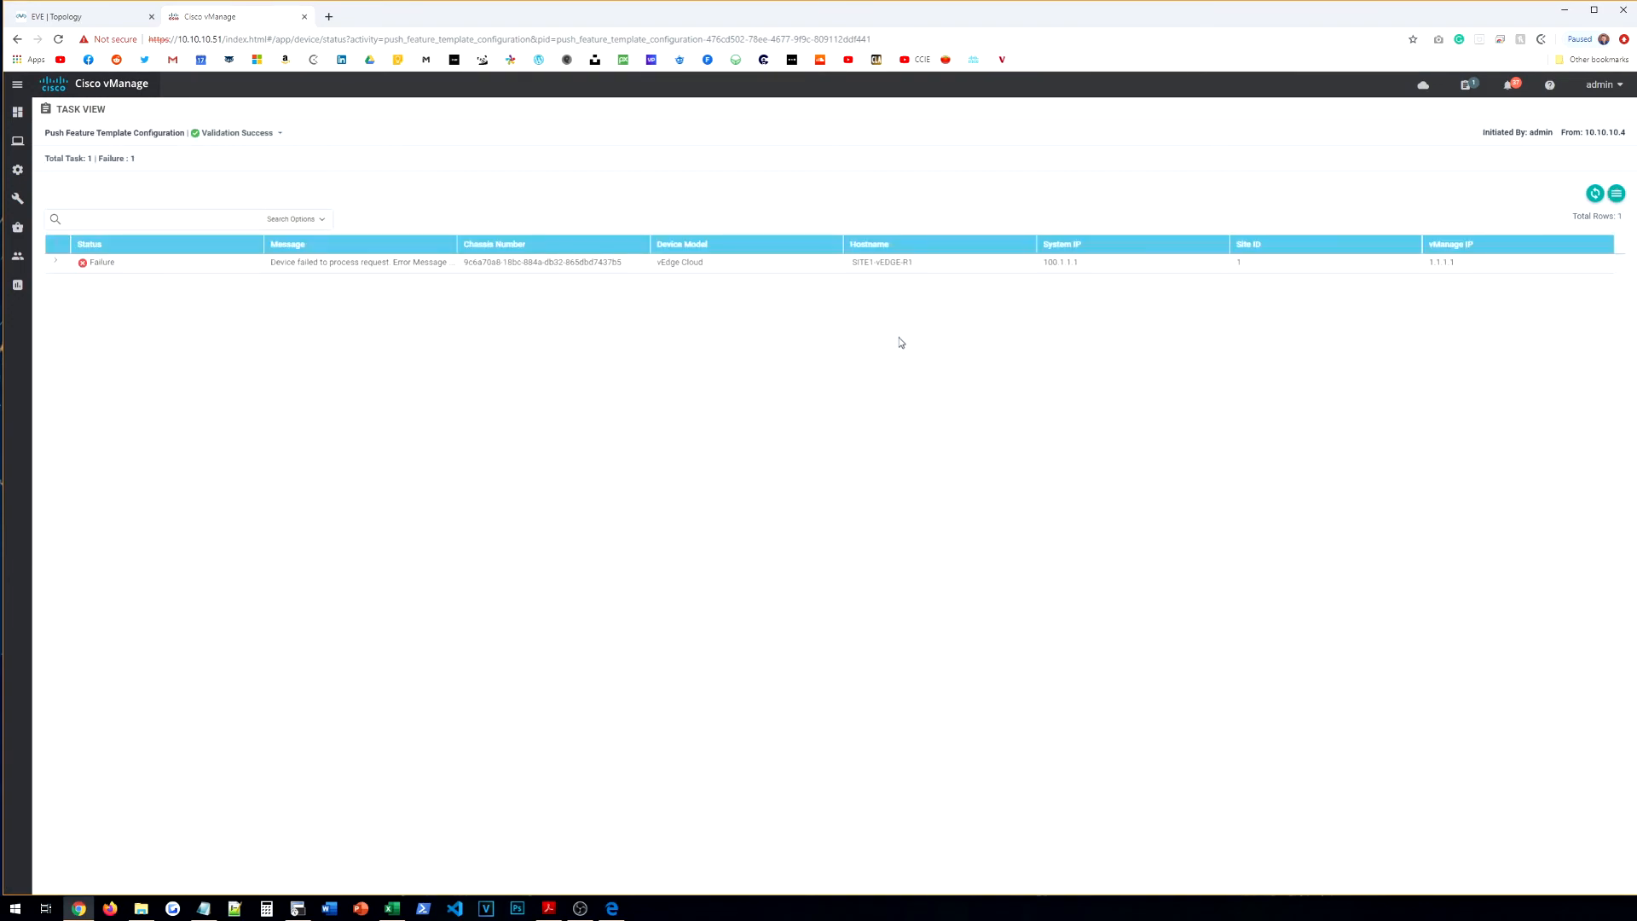
pyautogui.click(55, 262)
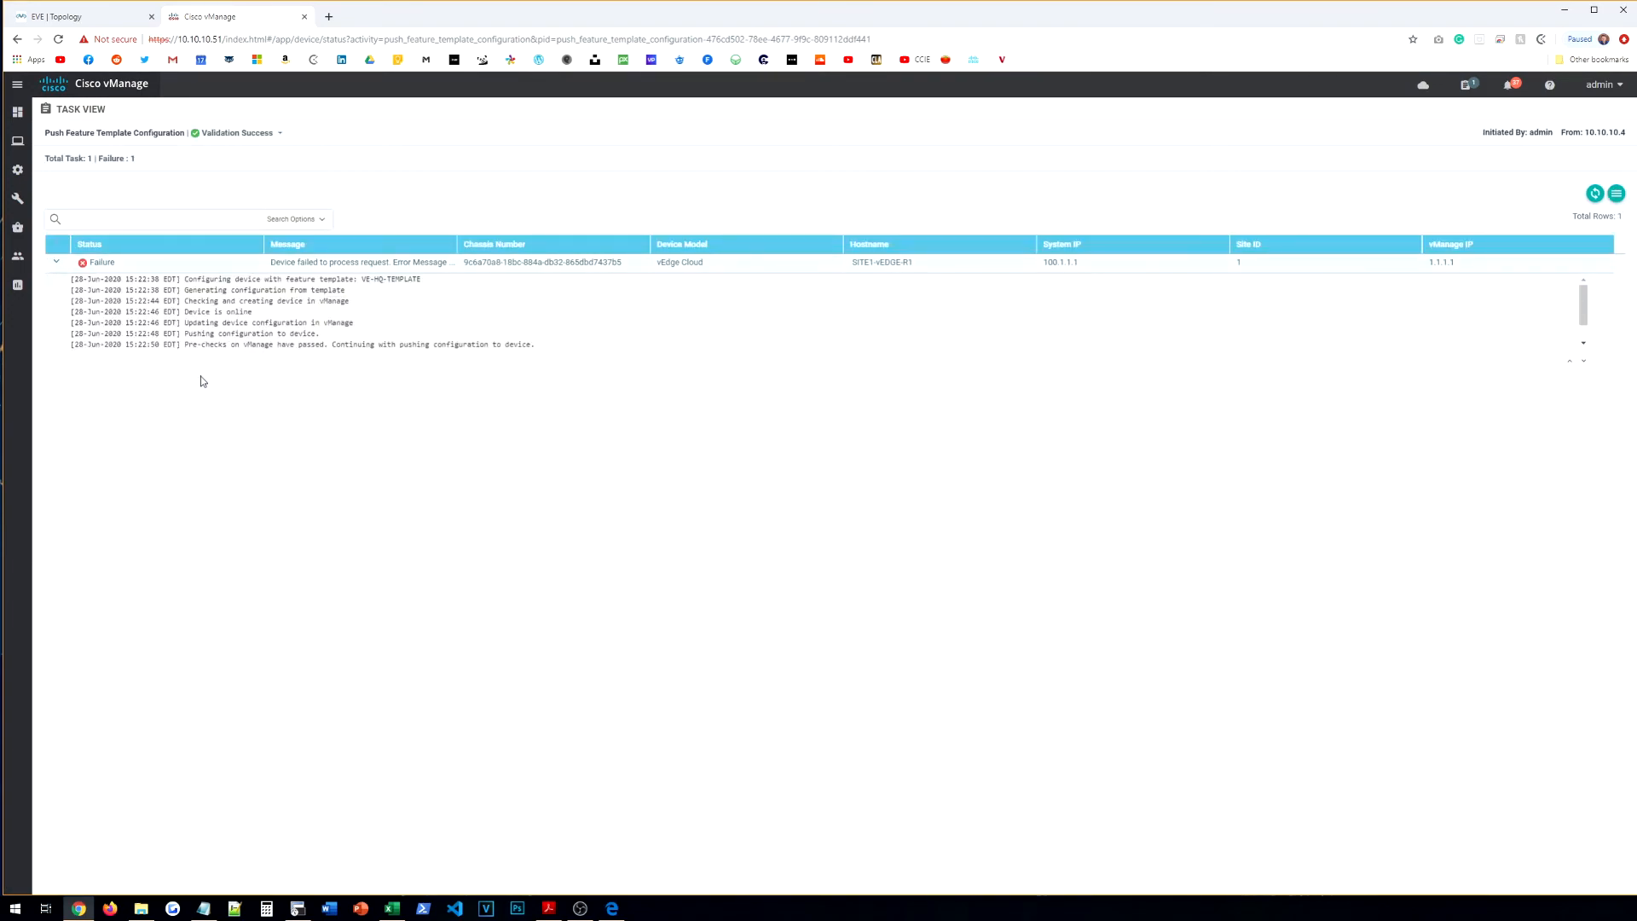
# Step: Read the error: interface eth0 cannot be deleted from management VPN 512
pyautogui.scroll(-1, 244, 348)
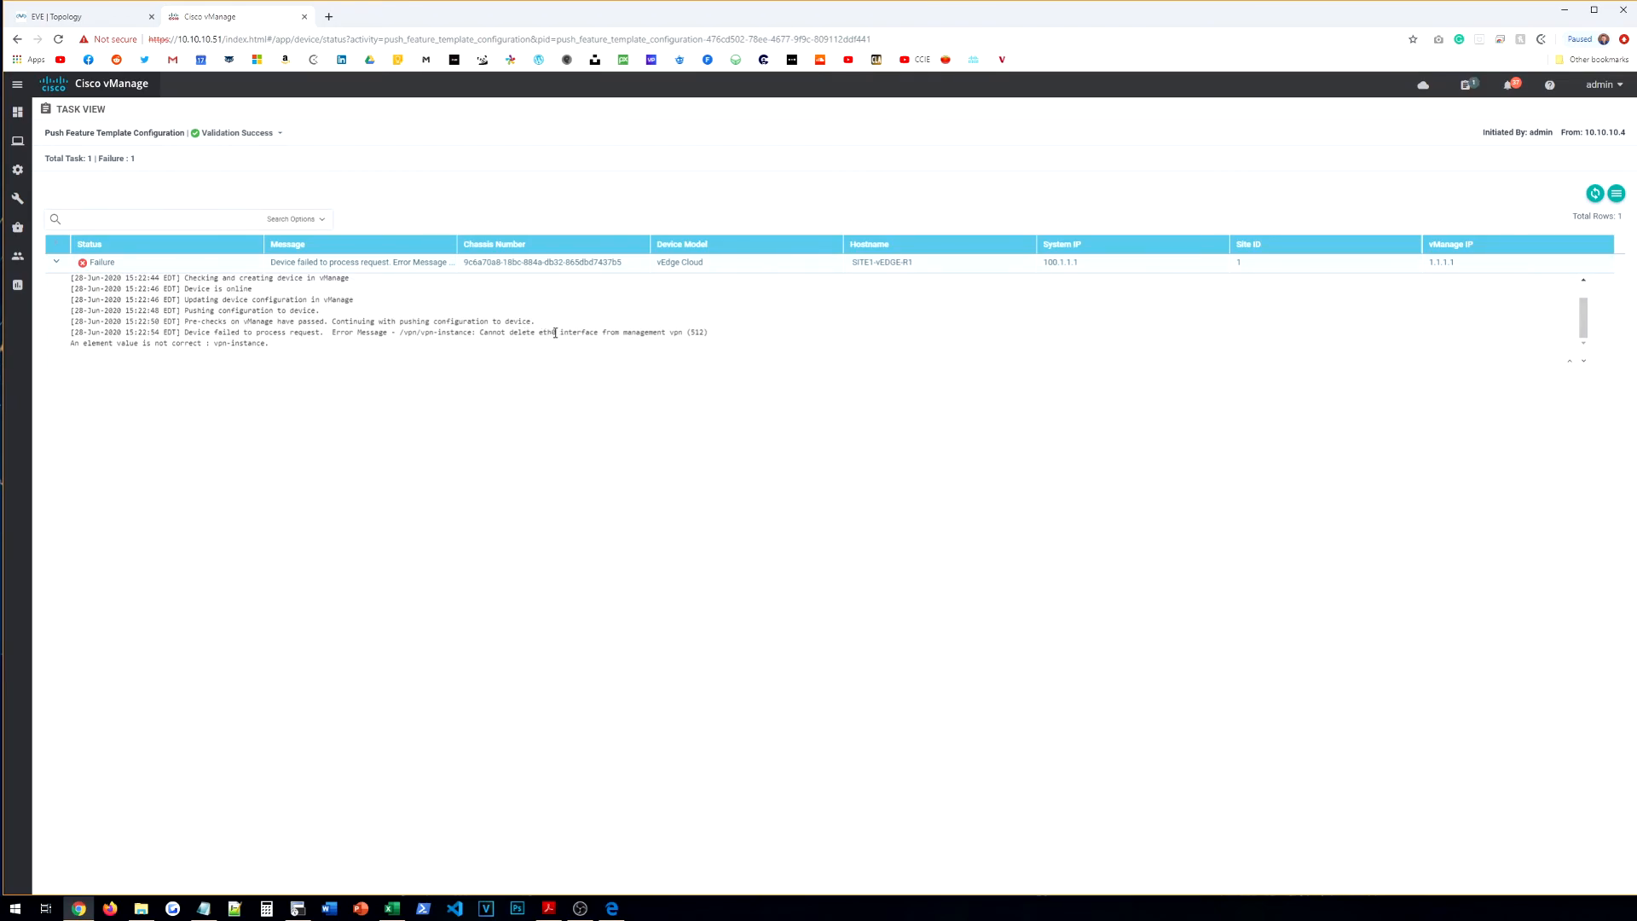
pyautogui.moveTo(719, 338); pyautogui.dragTo(555, 334)
pyautogui.click(557, 335)
pyautogui.click(58, 264)
pyautogui.click(58, 265)
pyautogui.click(58, 265)
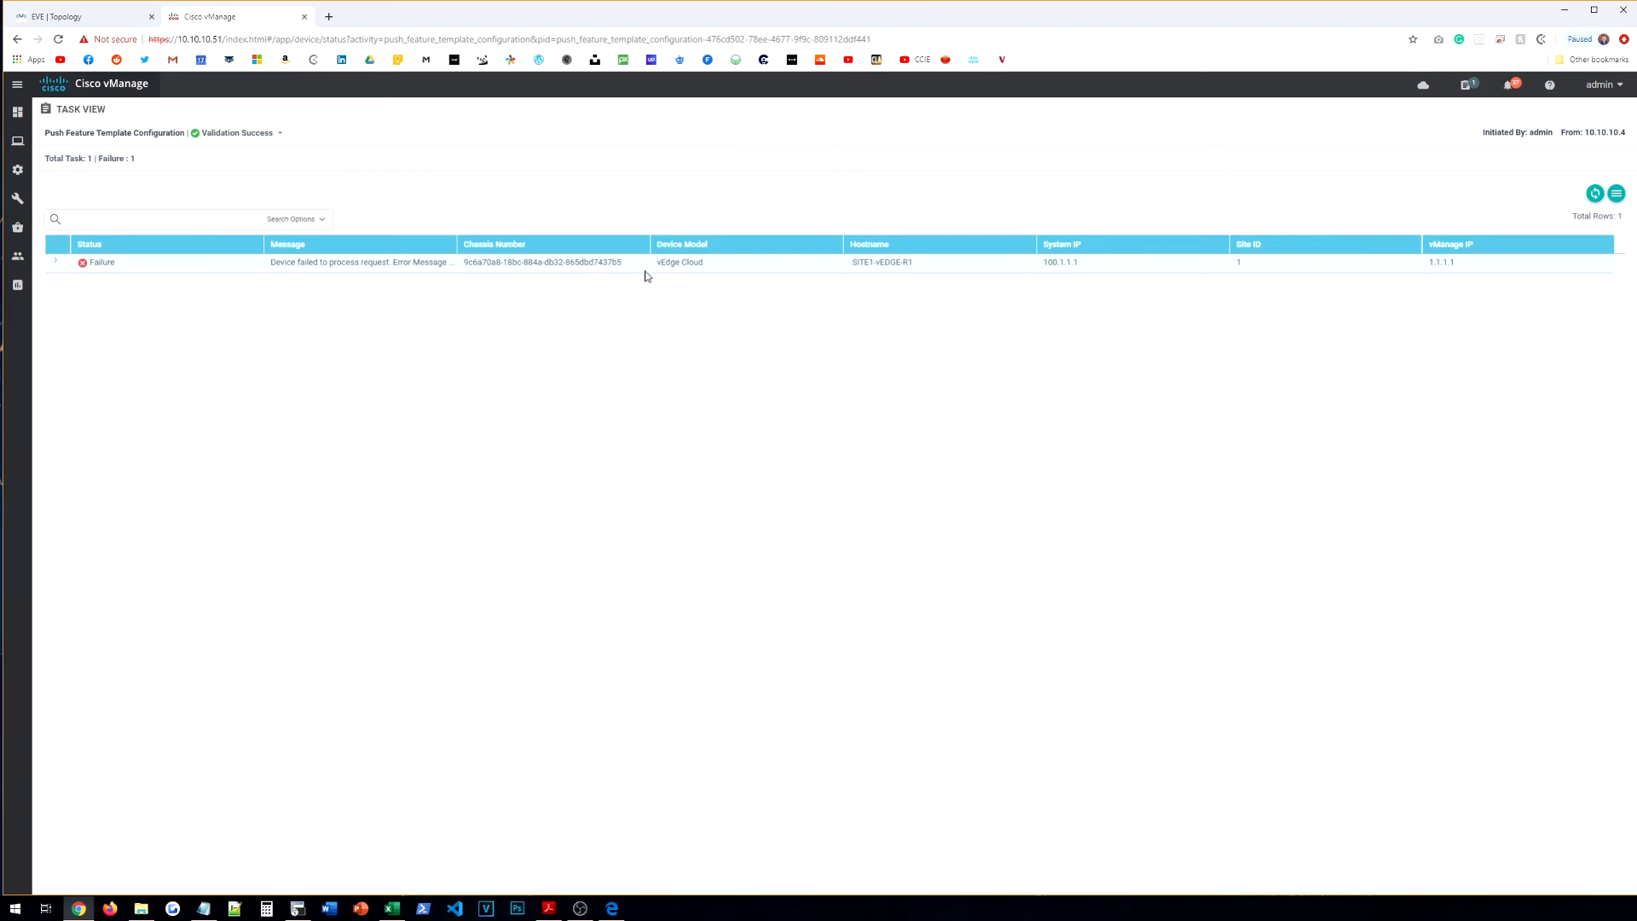
pyautogui.click(1594, 202)
pyautogui.click(58, 264)
pyautogui.click(58, 264)
pyautogui.moveTo(22, 165)
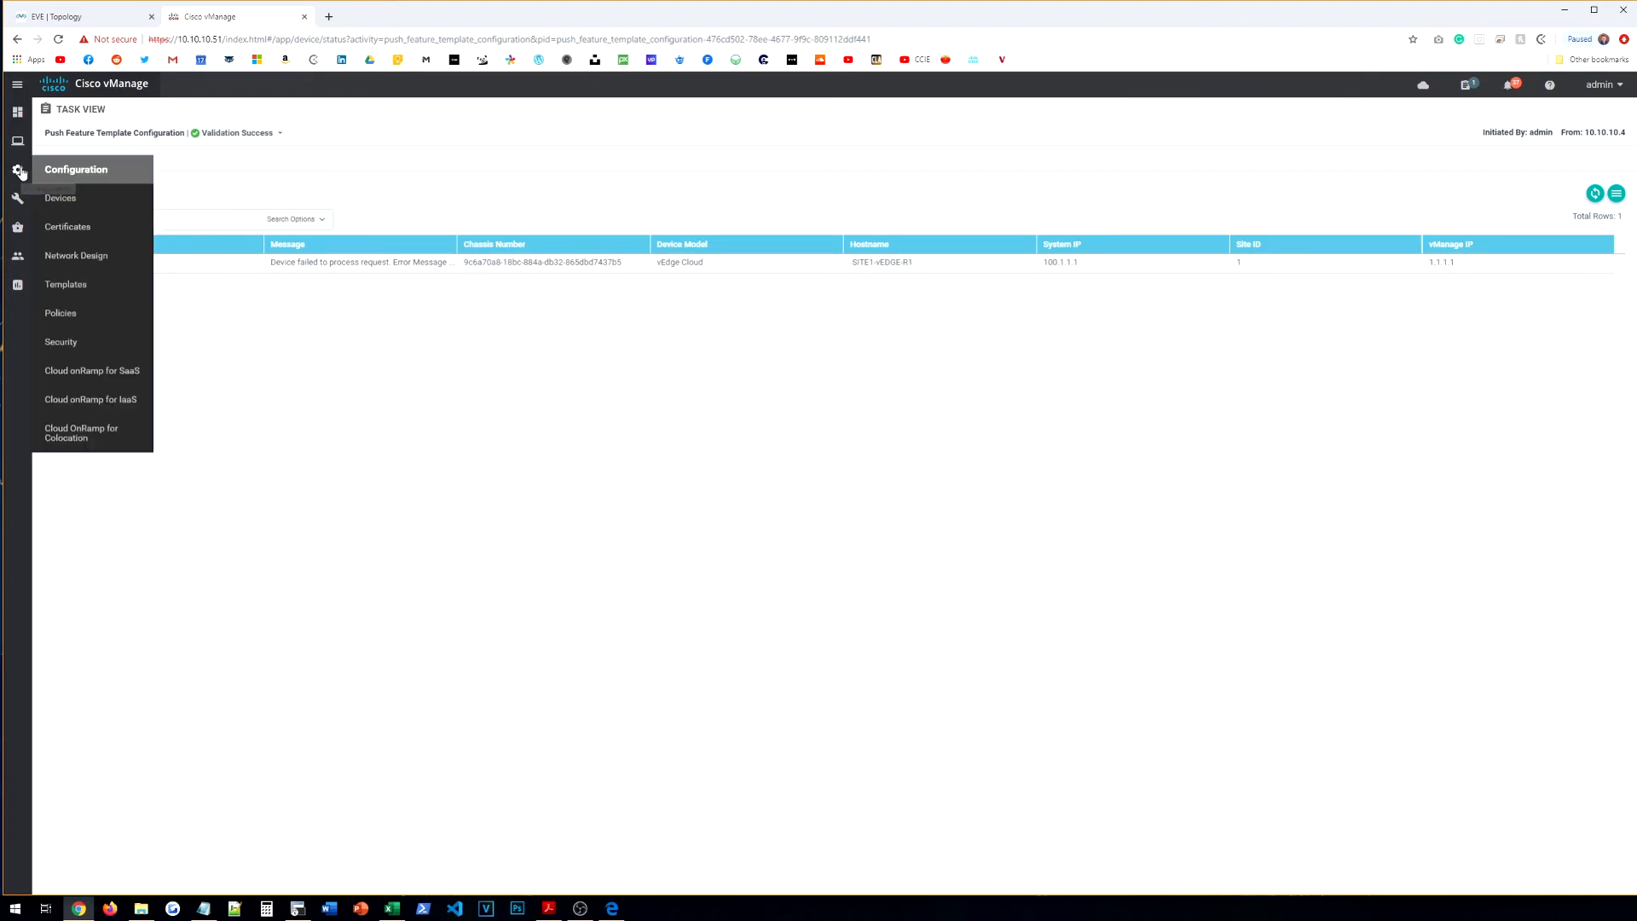
# Step: Open VE-HQ-TEMPLATE for editing from the device templates list
pyautogui.click(85, 288)
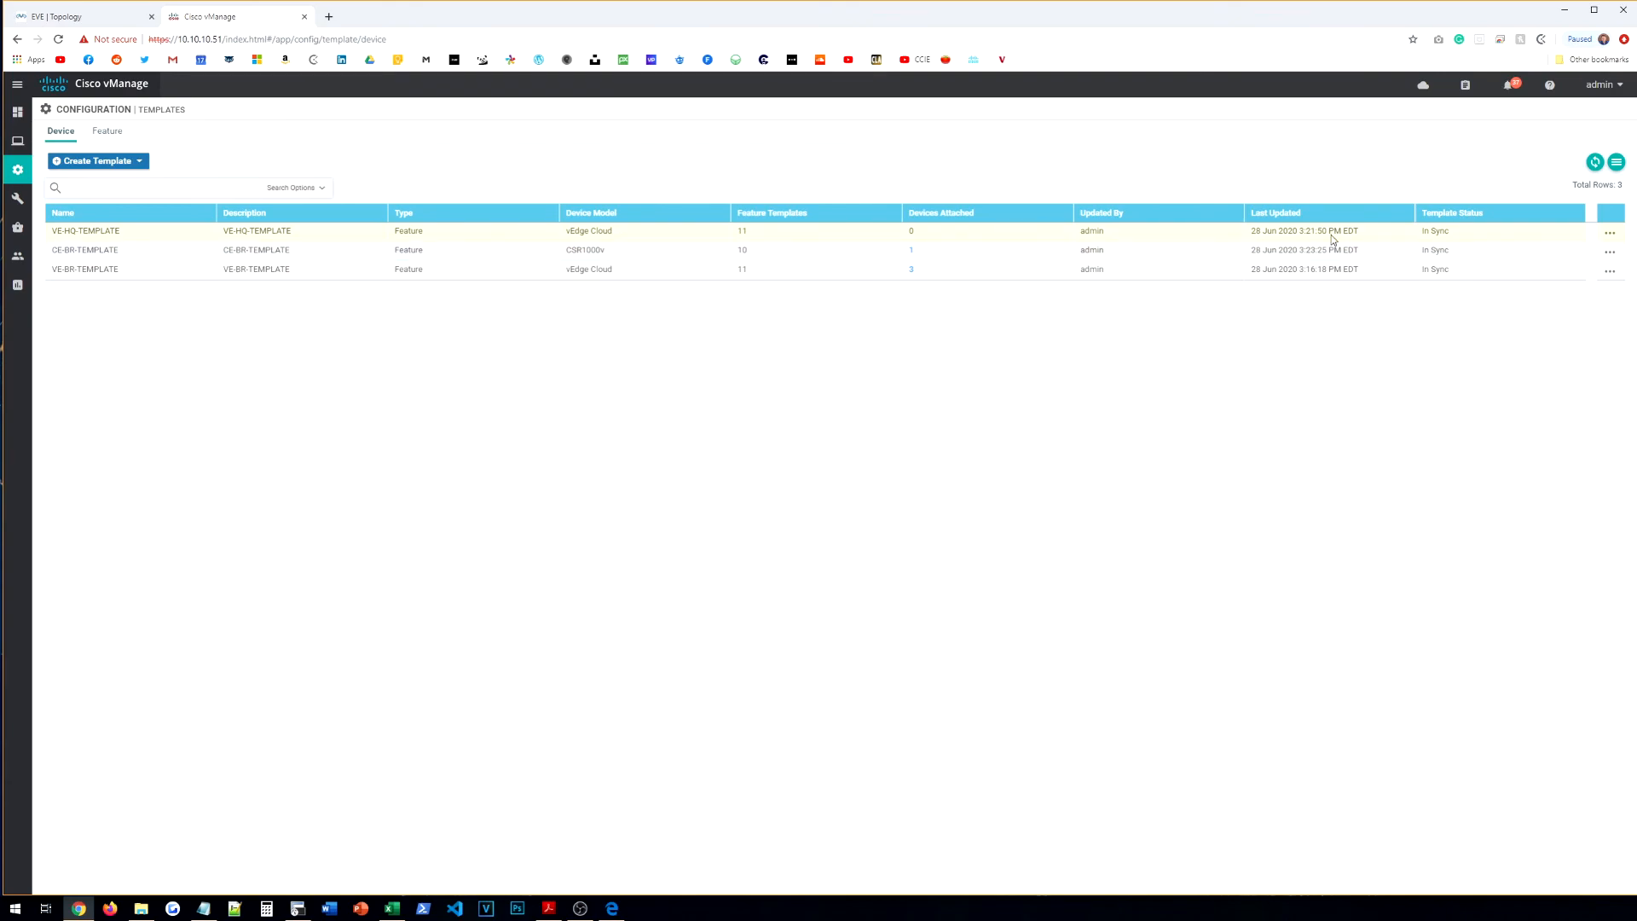
pyautogui.click(1612, 234)
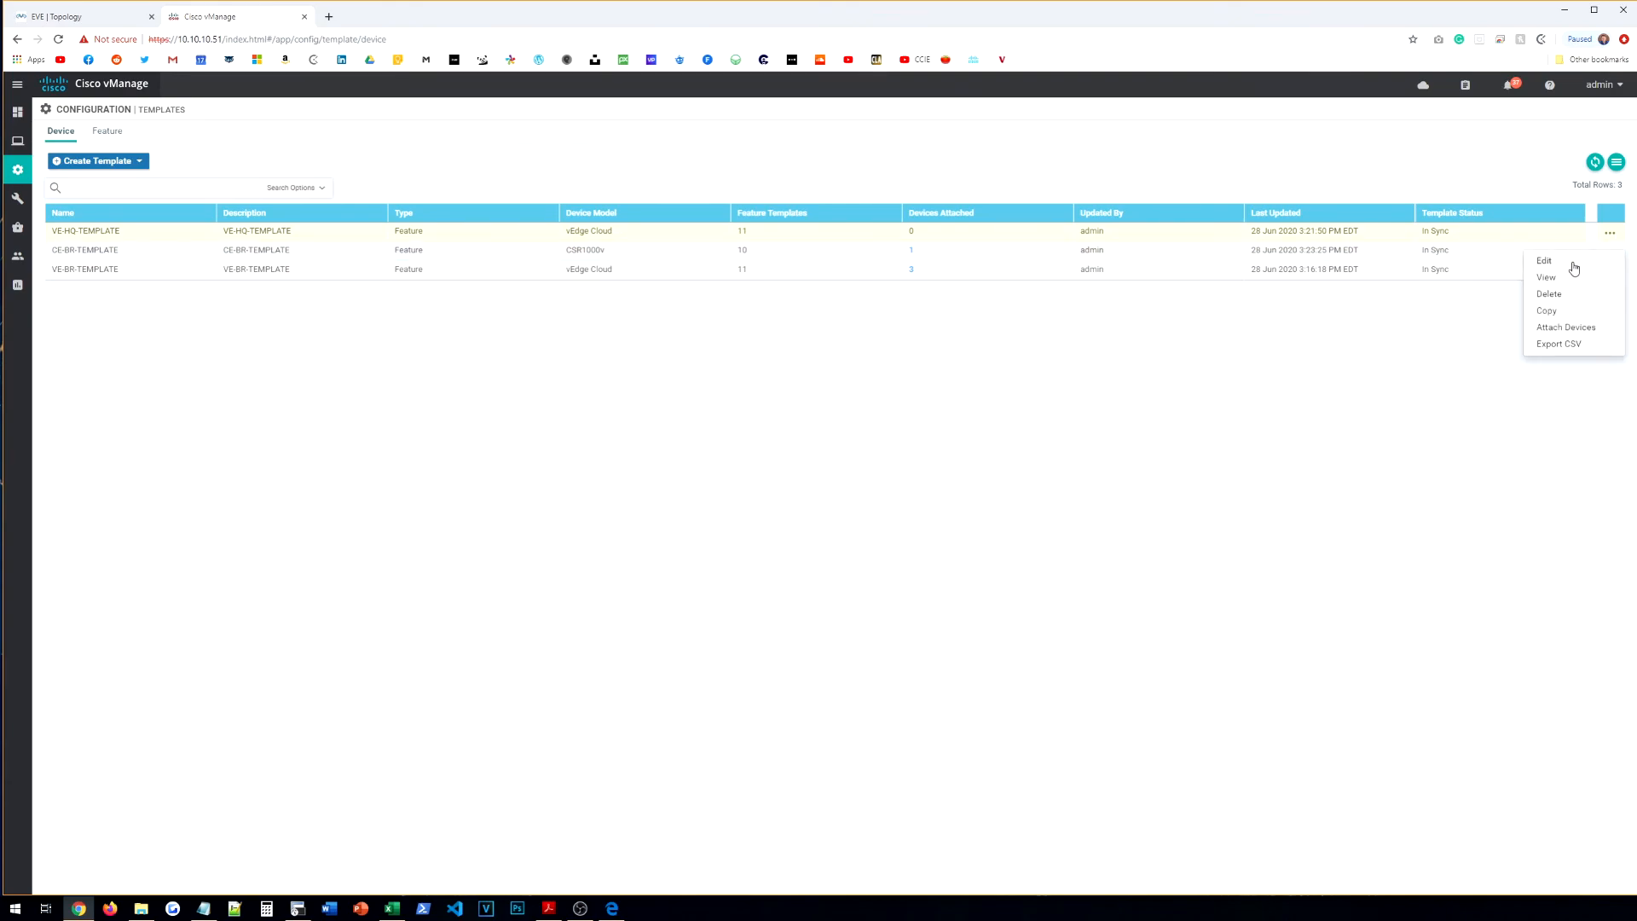
pyautogui.click(1544, 263)
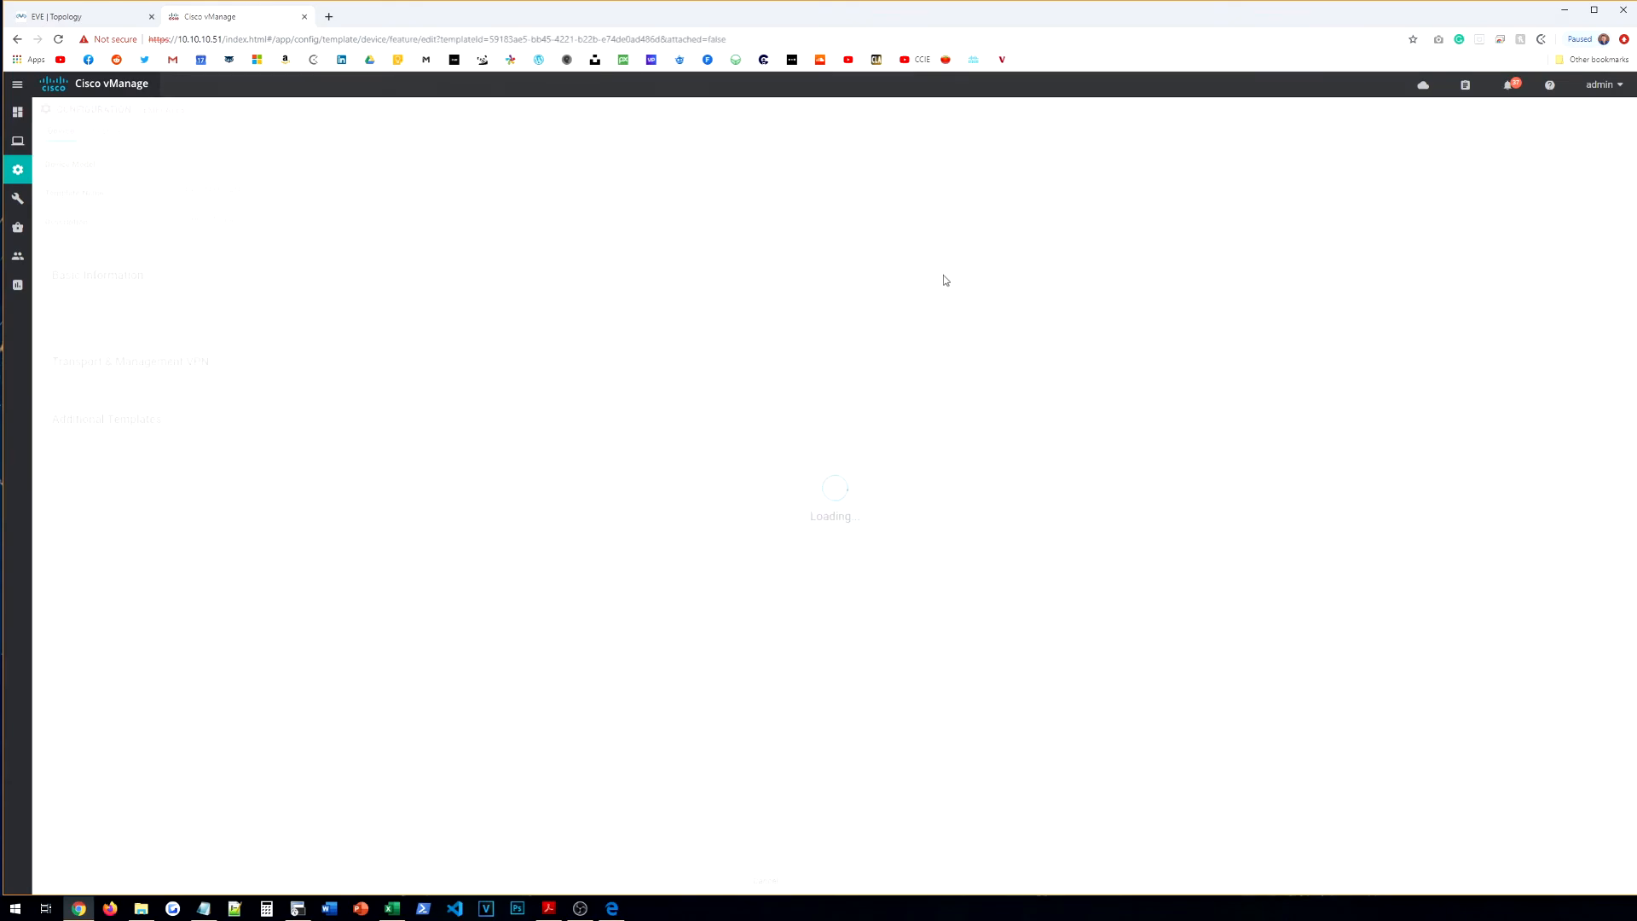
pyautogui.scroll(-3, 597, 401)
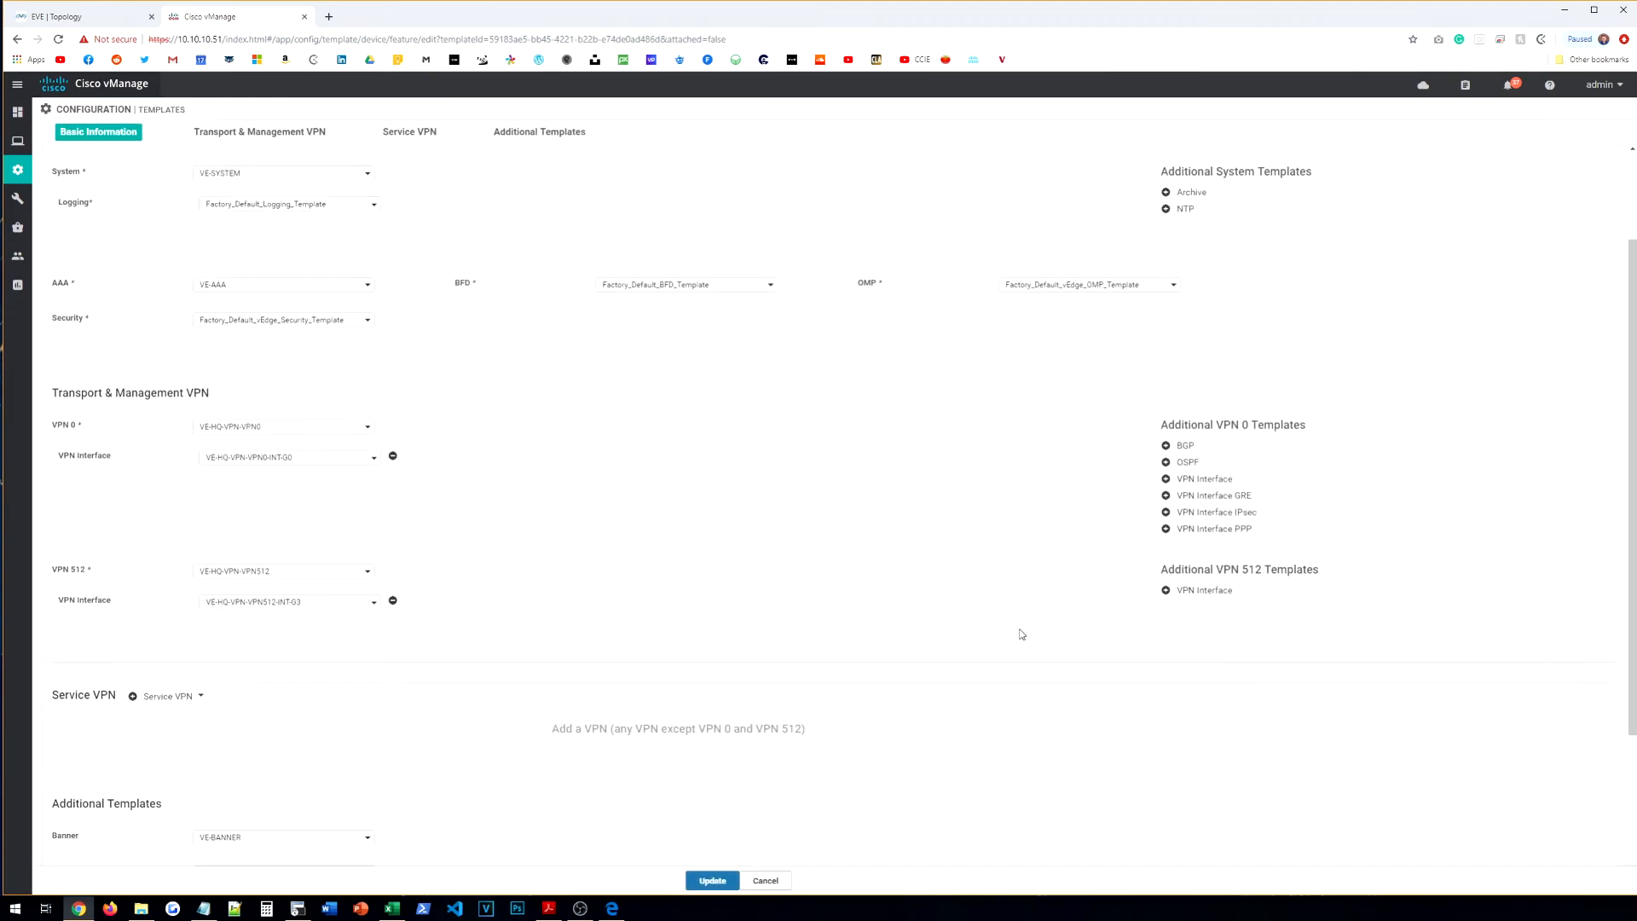
pyautogui.scroll(3, 376, 460)
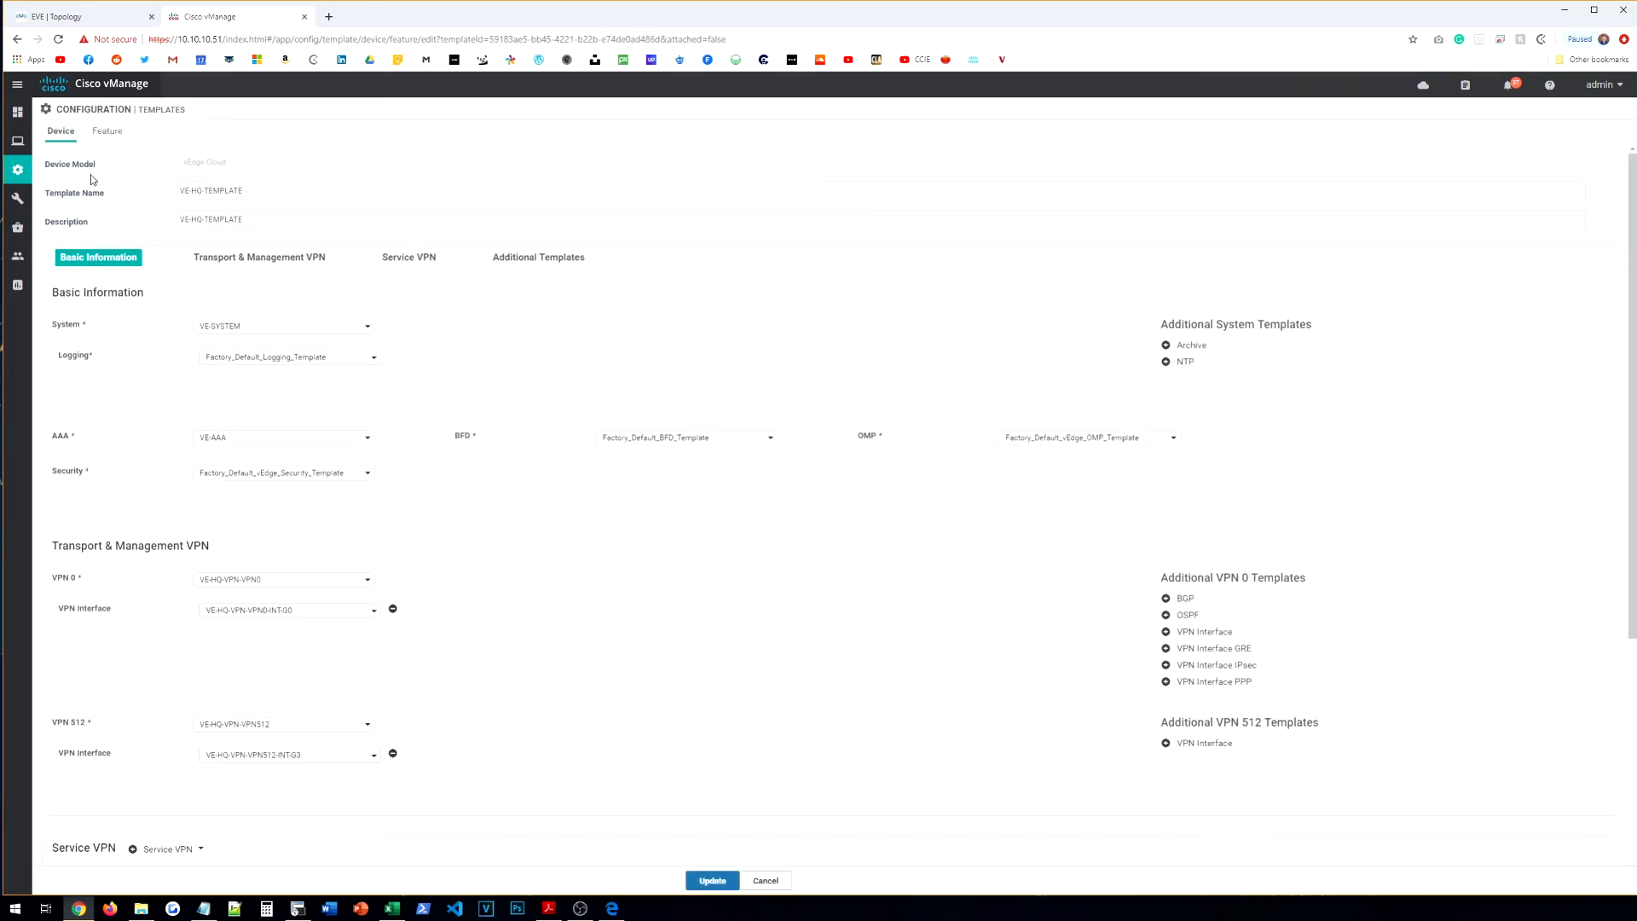
pyautogui.scroll(-4, 691, 478)
# Step: Add Factory_Default_vEdge_DHCP_Tunnel_Interface as a second VPN 512 interface and save the template
pyautogui.click(1221, 528)
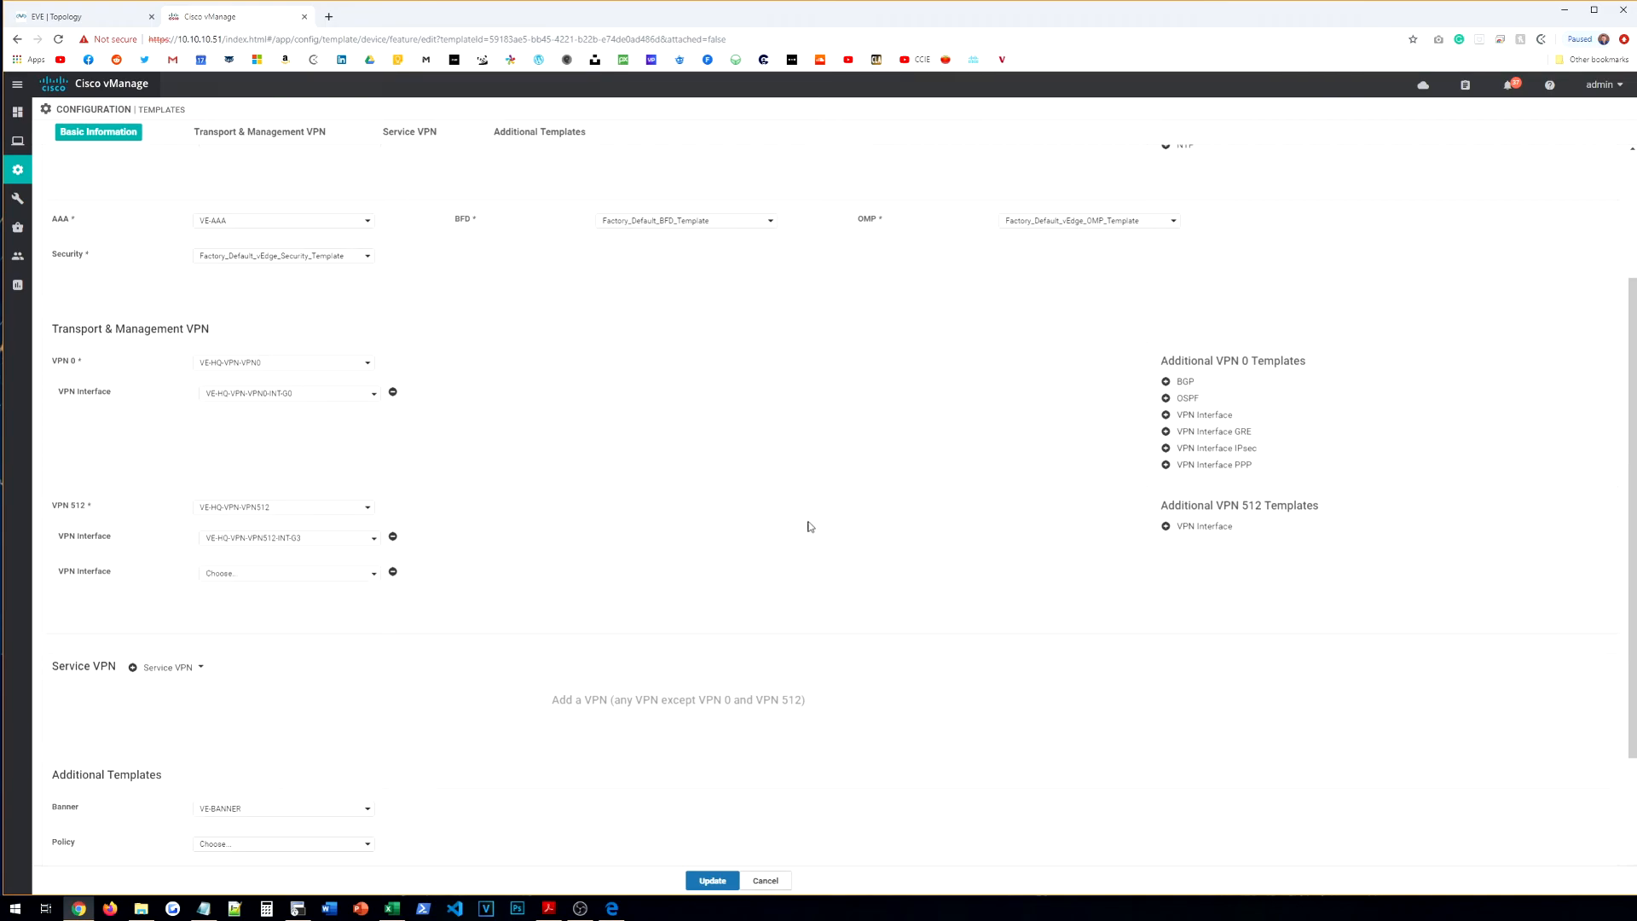
pyautogui.click(364, 571)
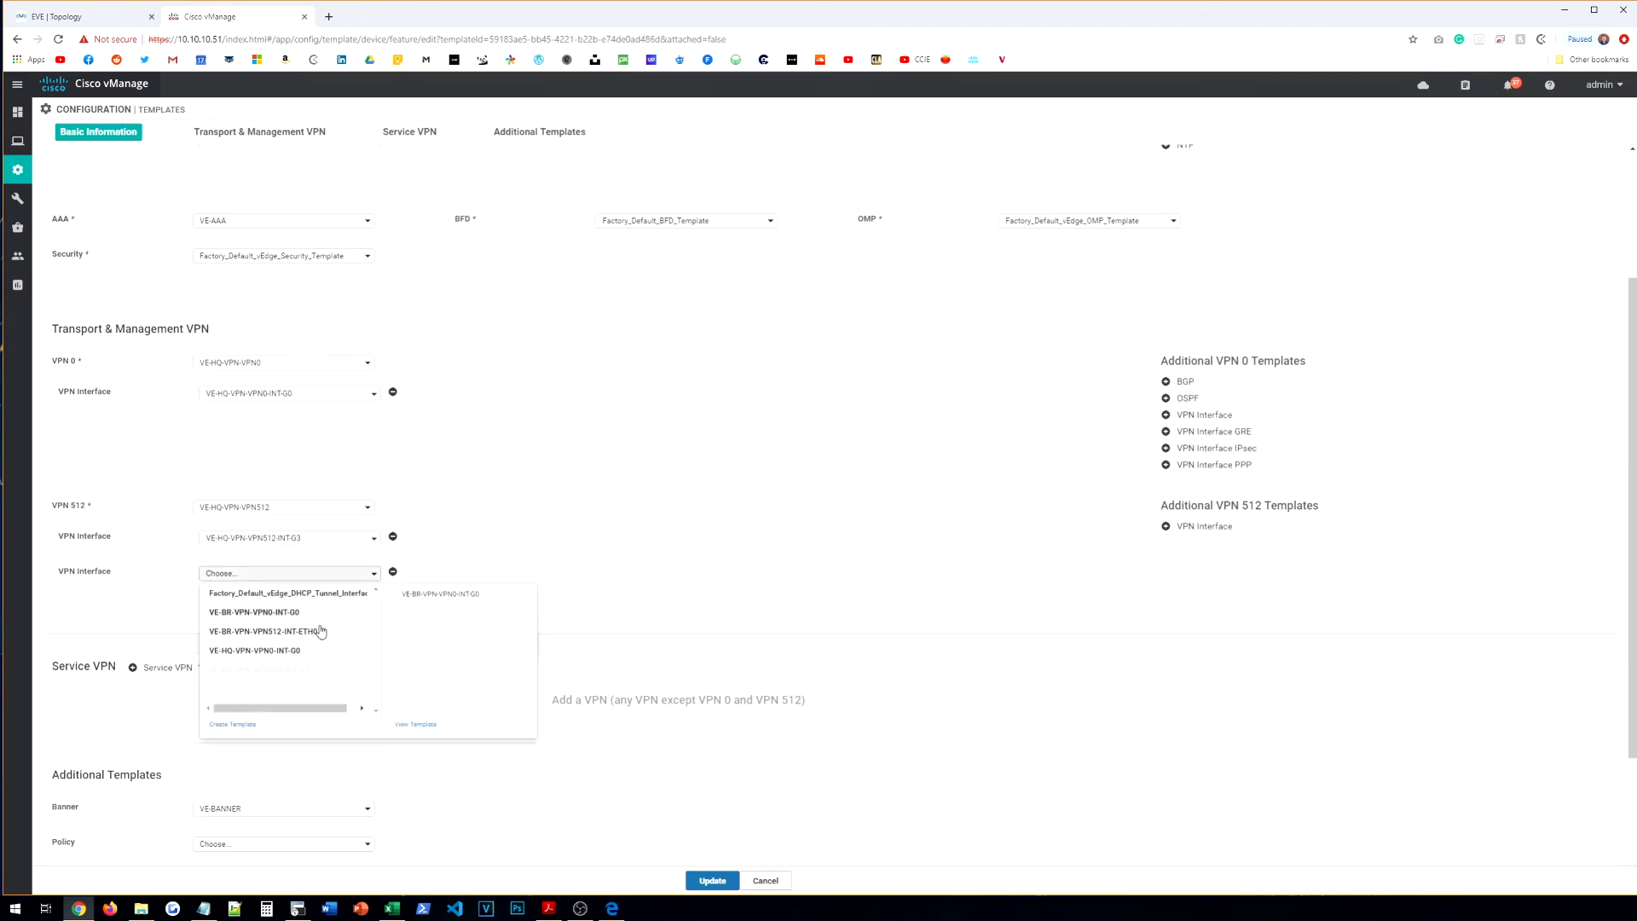
pyautogui.click(255, 593)
pyautogui.click(316, 578)
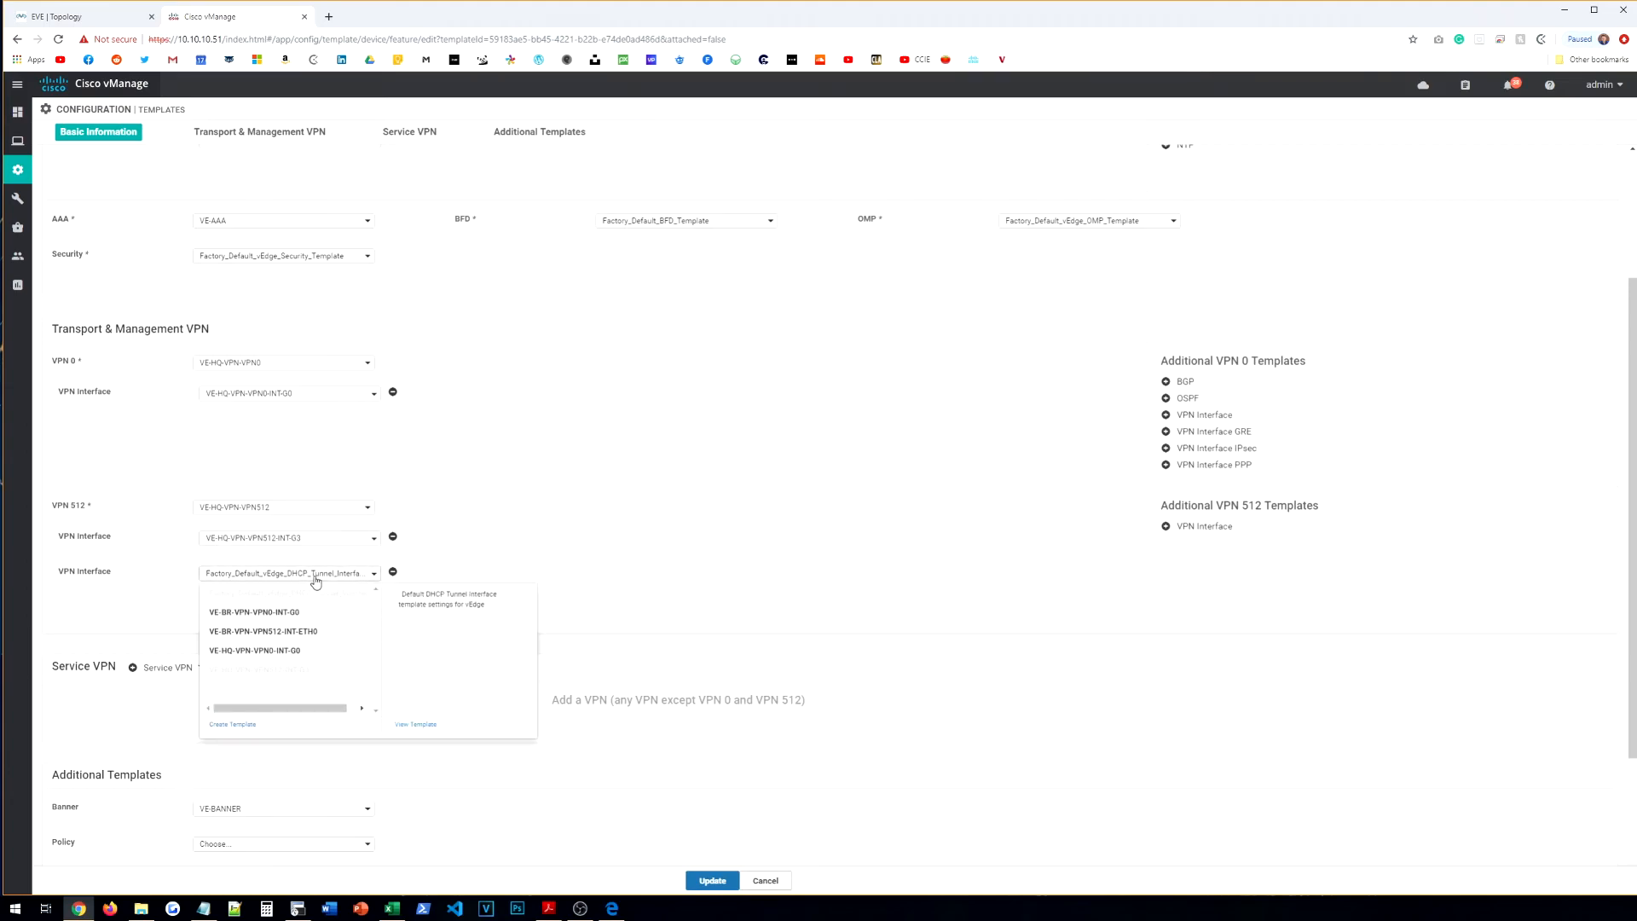
pyautogui.click(316, 582)
pyautogui.click(316, 582)
pyautogui.click(316, 581)
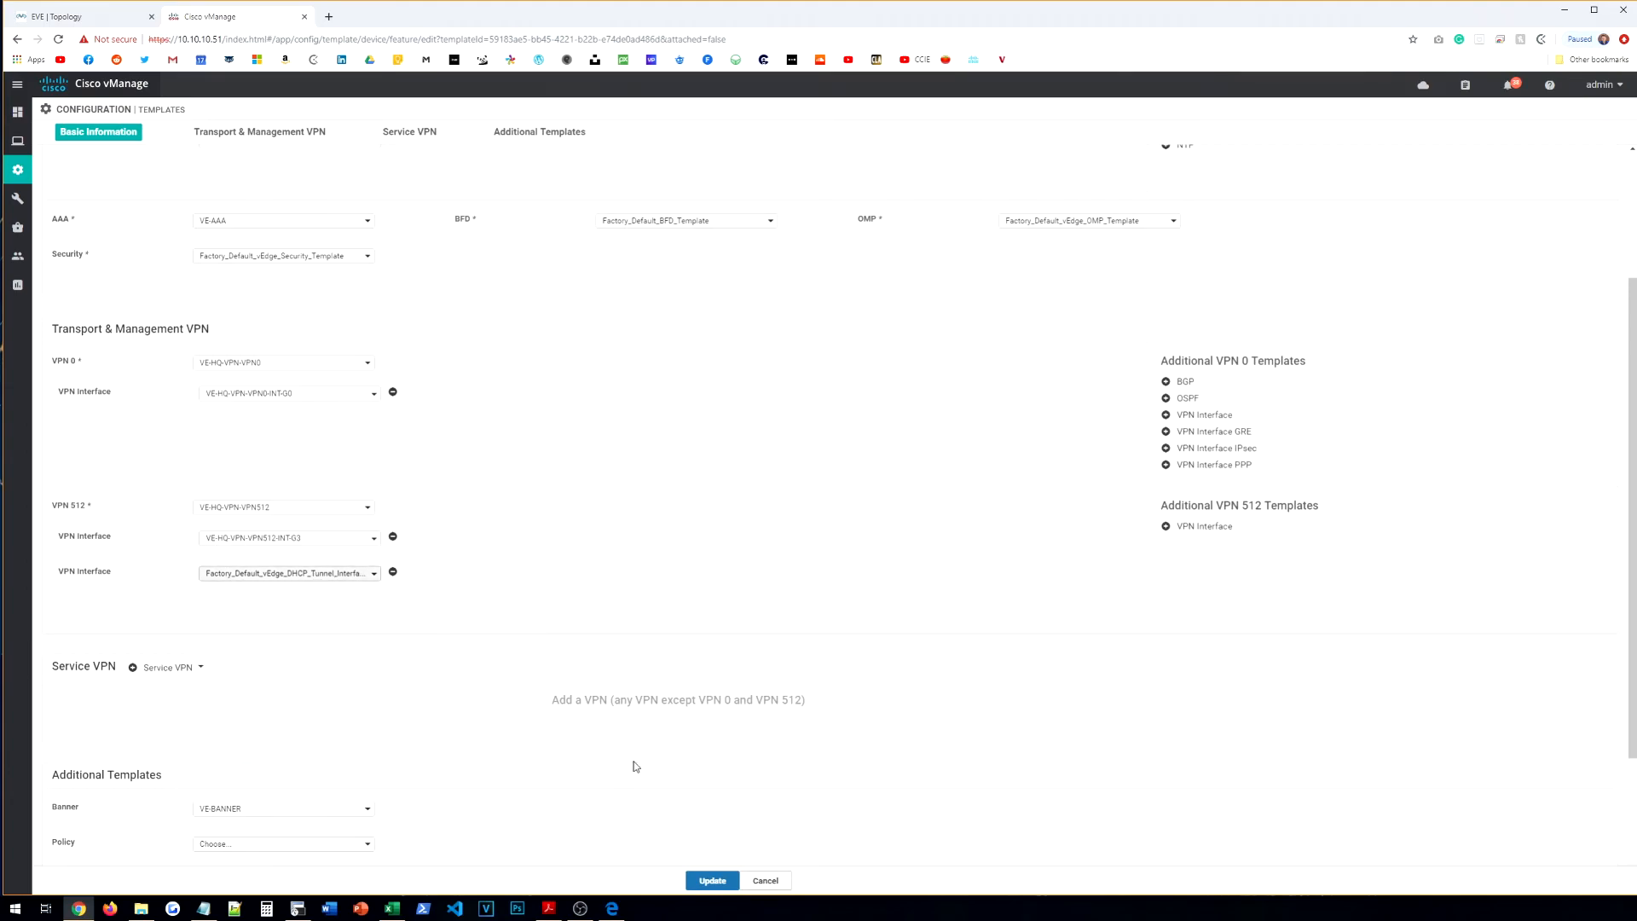
pyautogui.scroll(-3, 583, 810)
pyautogui.click(713, 881)
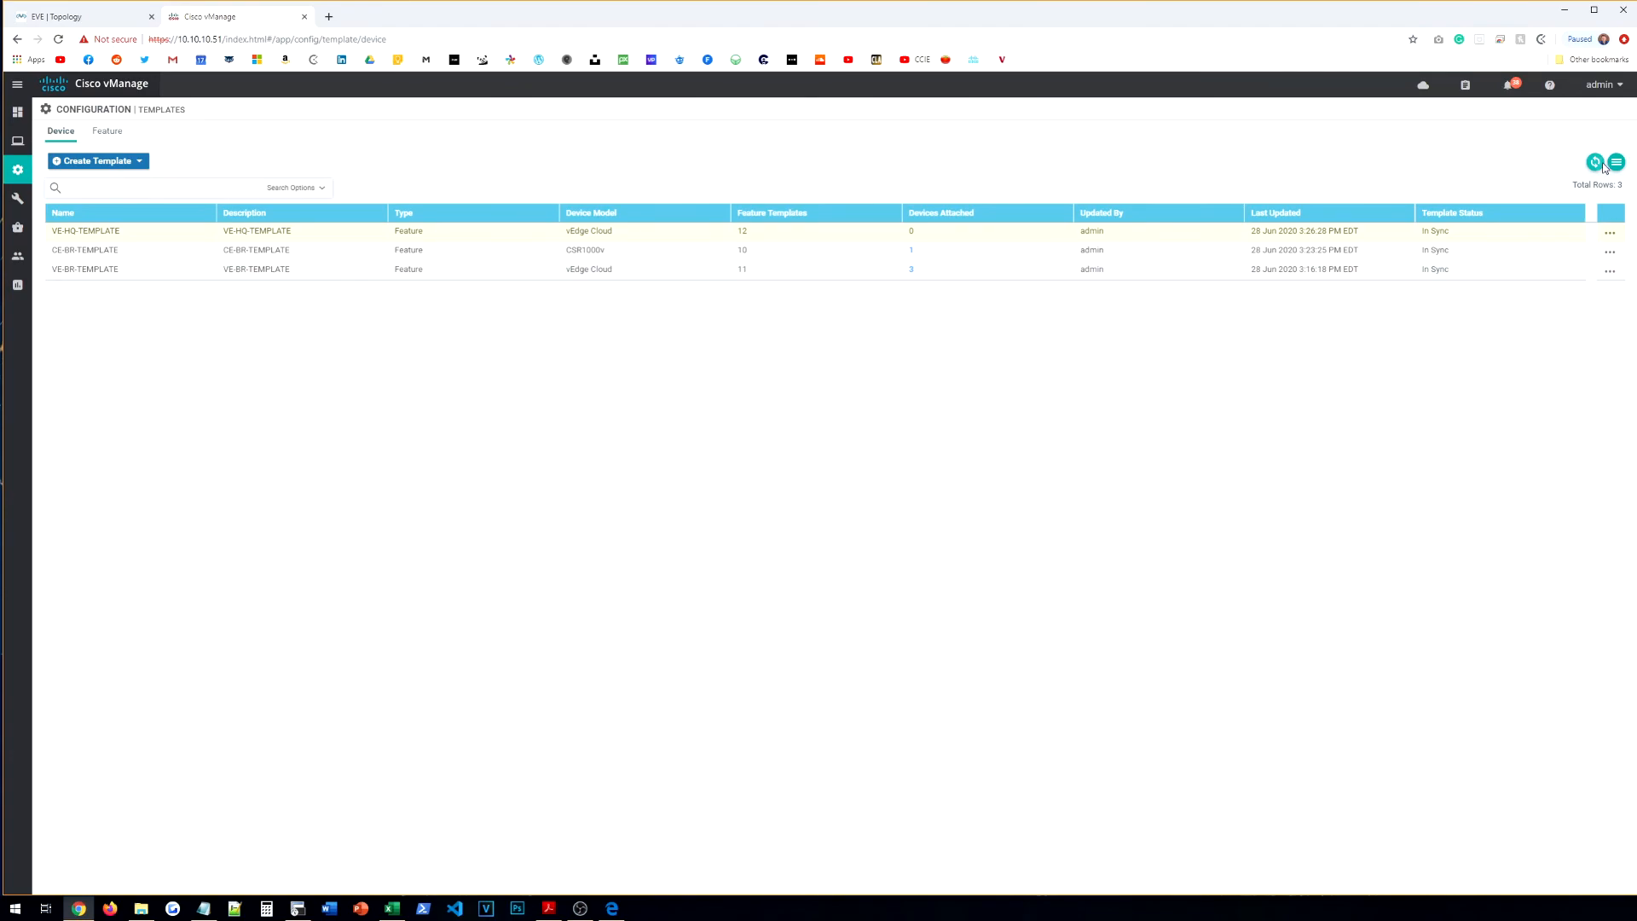
# Step: Attach SITE1-vEDGE-R1 to VE-HQ-TEMPLATE
pyautogui.click(1610, 232)
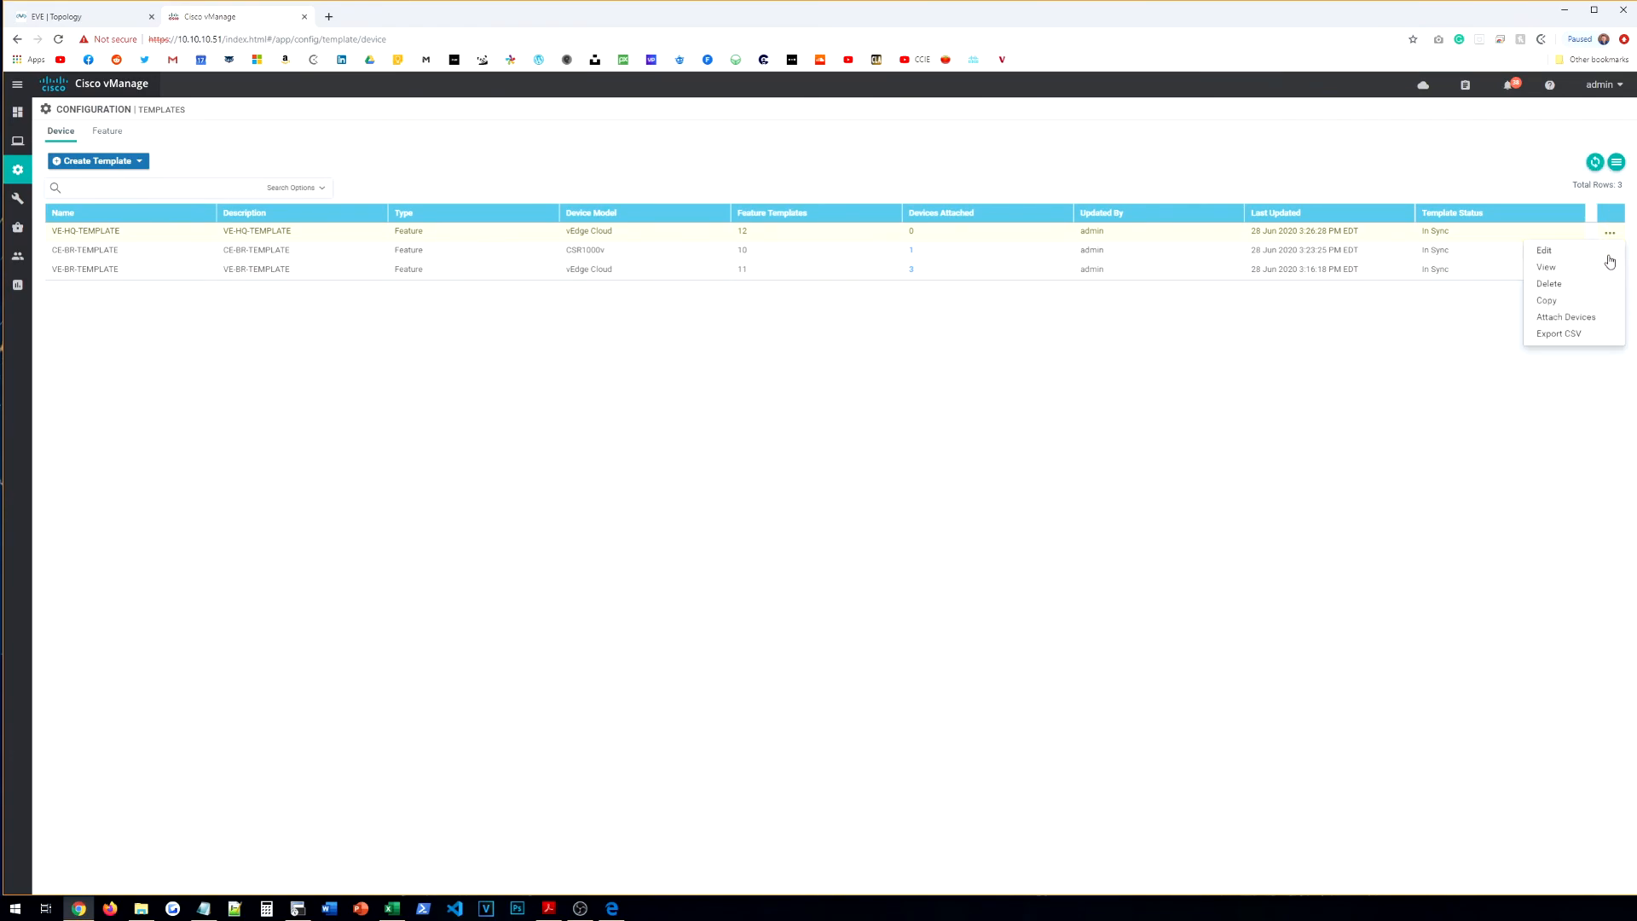
pyautogui.click(1584, 317)
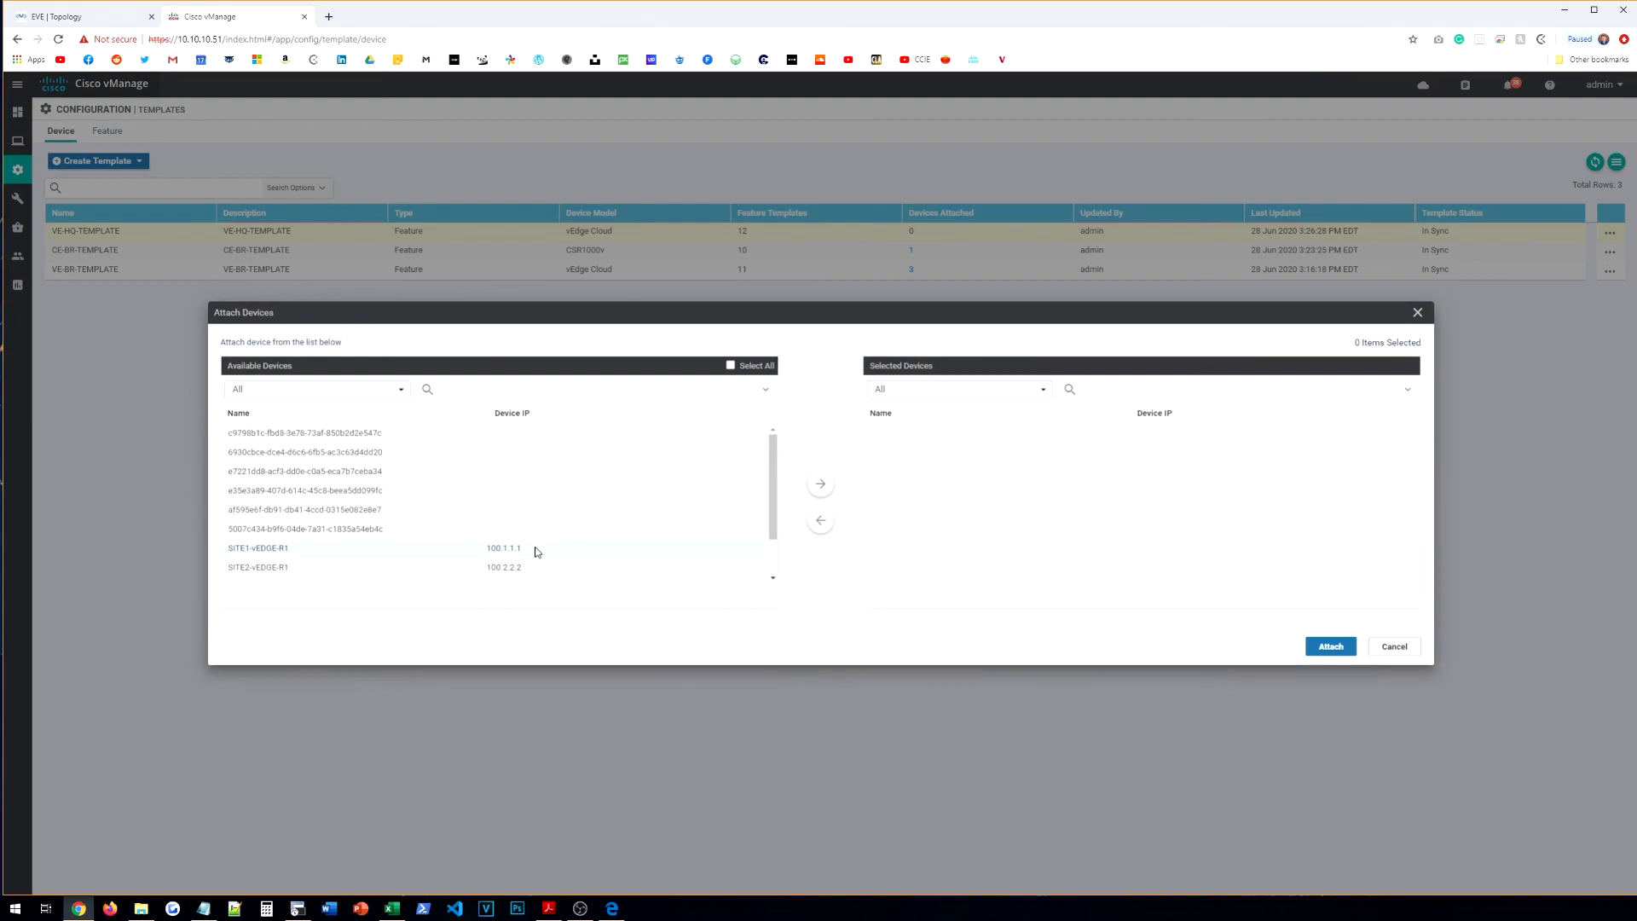
pyautogui.click(728, 546)
pyautogui.click(820, 483)
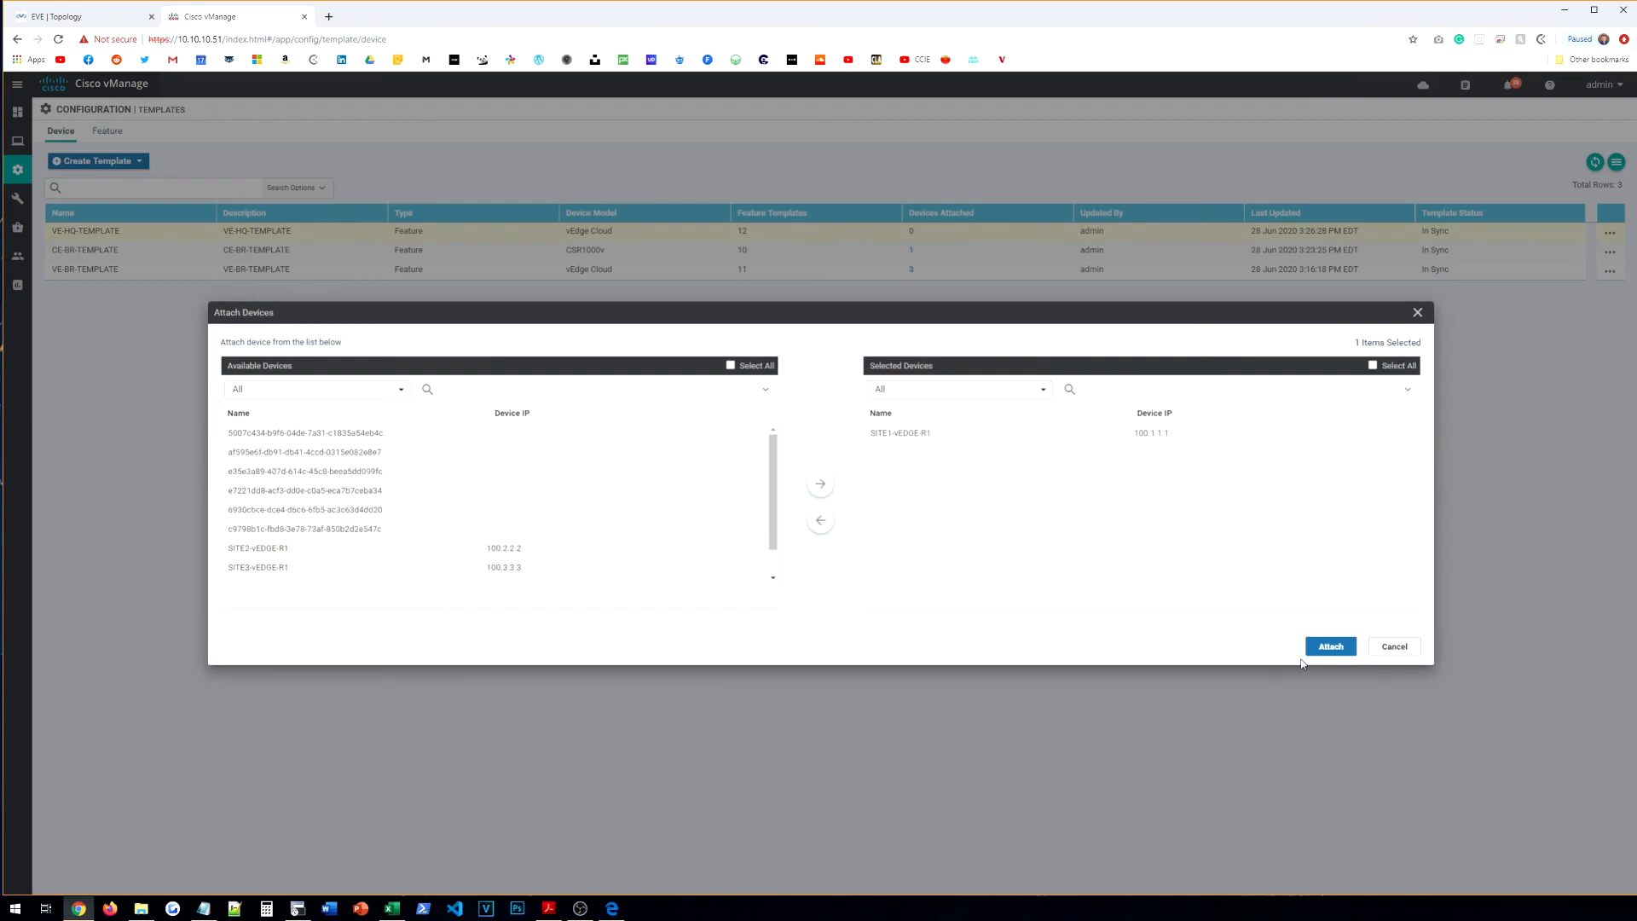
pyautogui.click(1331, 646)
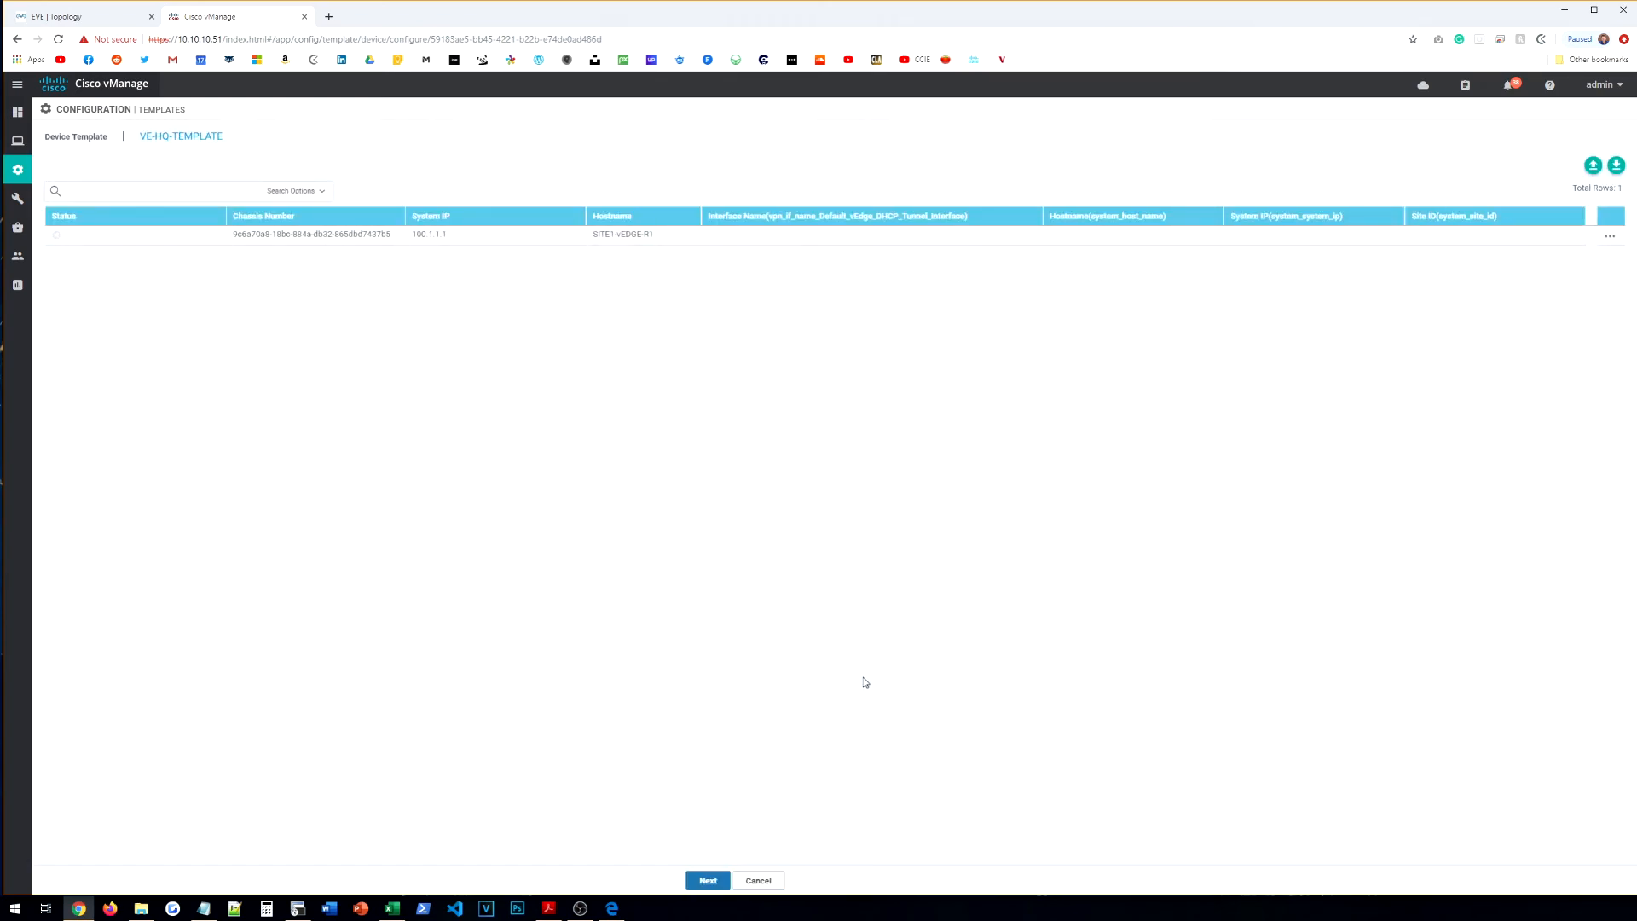
# Step: Set the device variables: interface eth0, hostname SITE1-vEDGE-R1, system IP 100.1.1.1, site ID 1
pyautogui.click(1610, 236)
pyautogui.click(1554, 258)
pyautogui.click(799, 225)
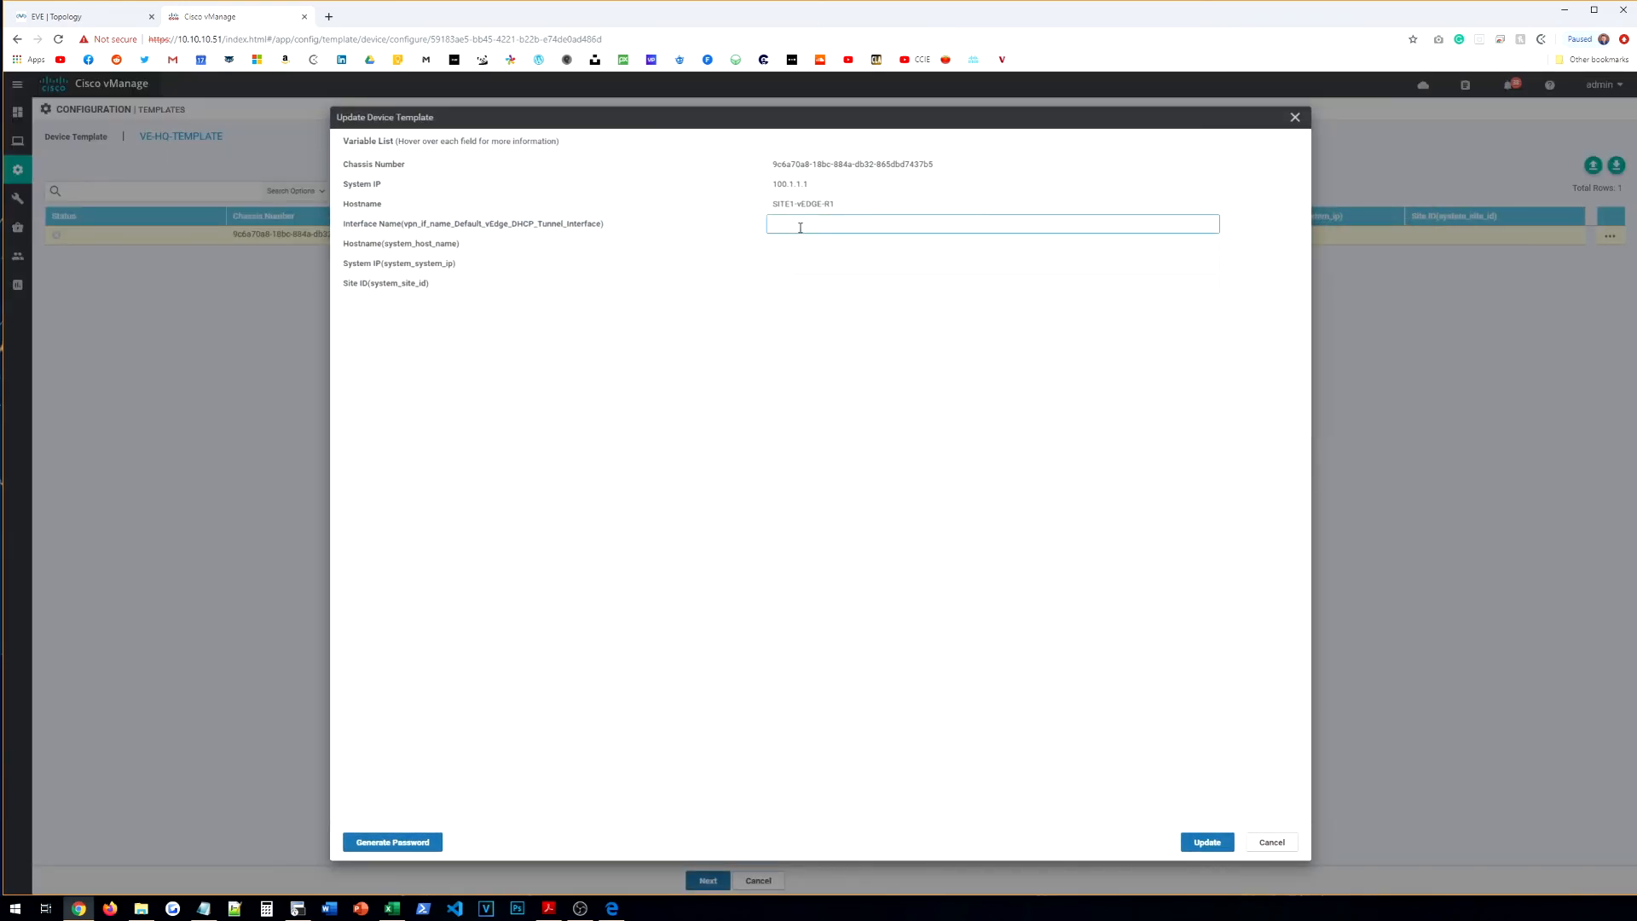
pyautogui.write('eth0')
pyautogui.press('Tab')
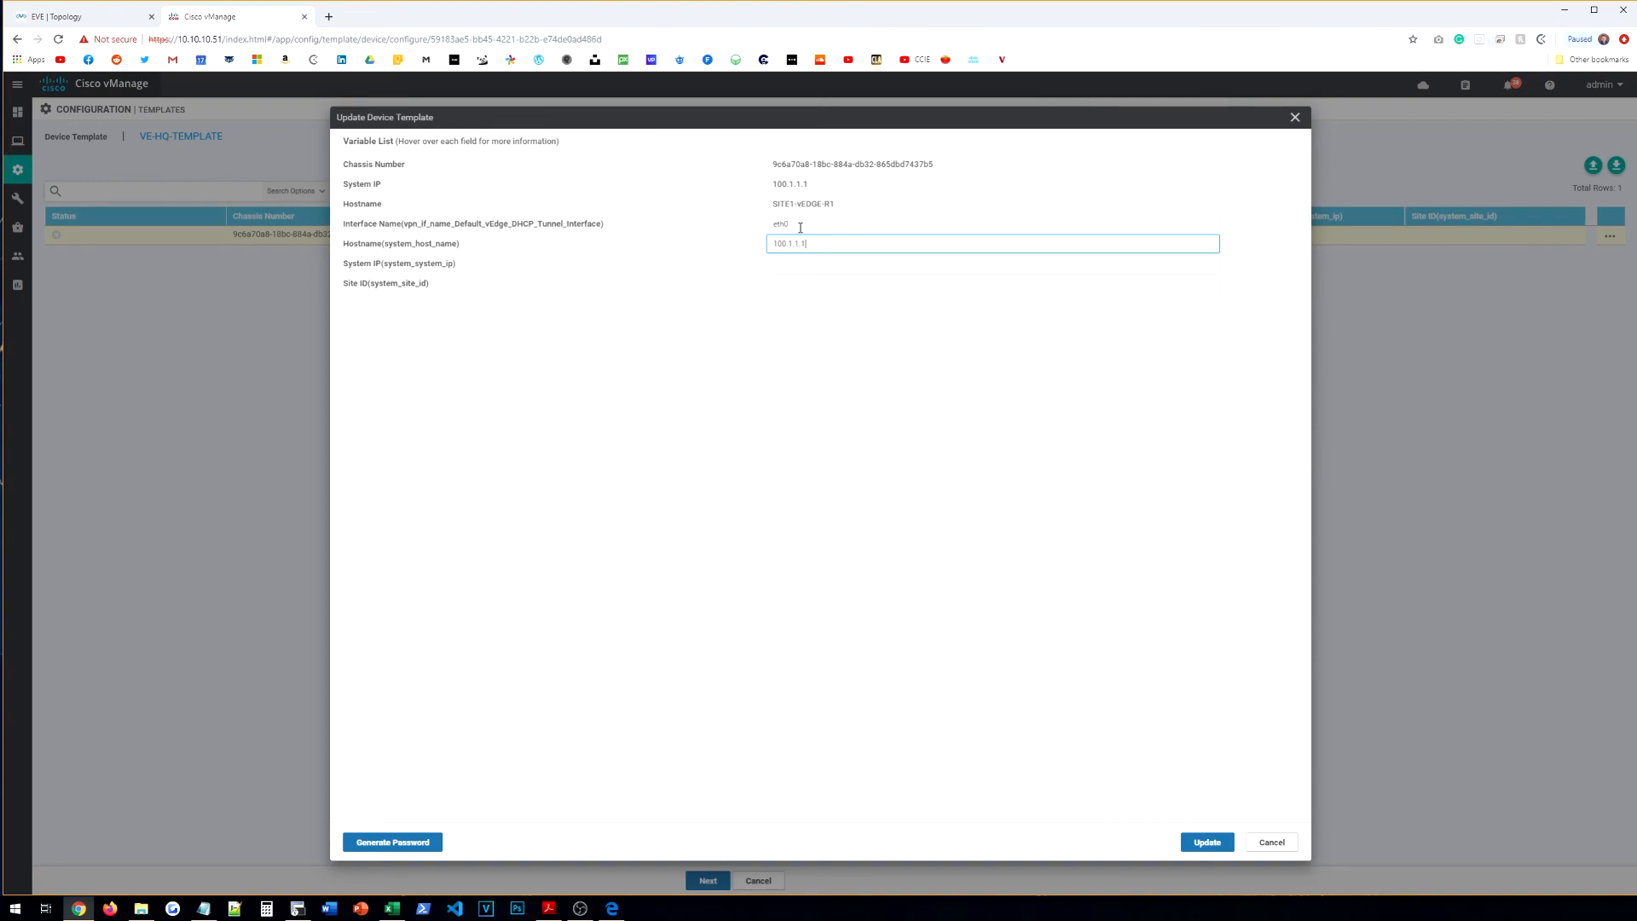
pyautogui.write('SITE1-vEDGE-R1')
pyautogui.press('Tab')
pyautogui.write('100.1.1.1')
pyautogui.press('Tab')
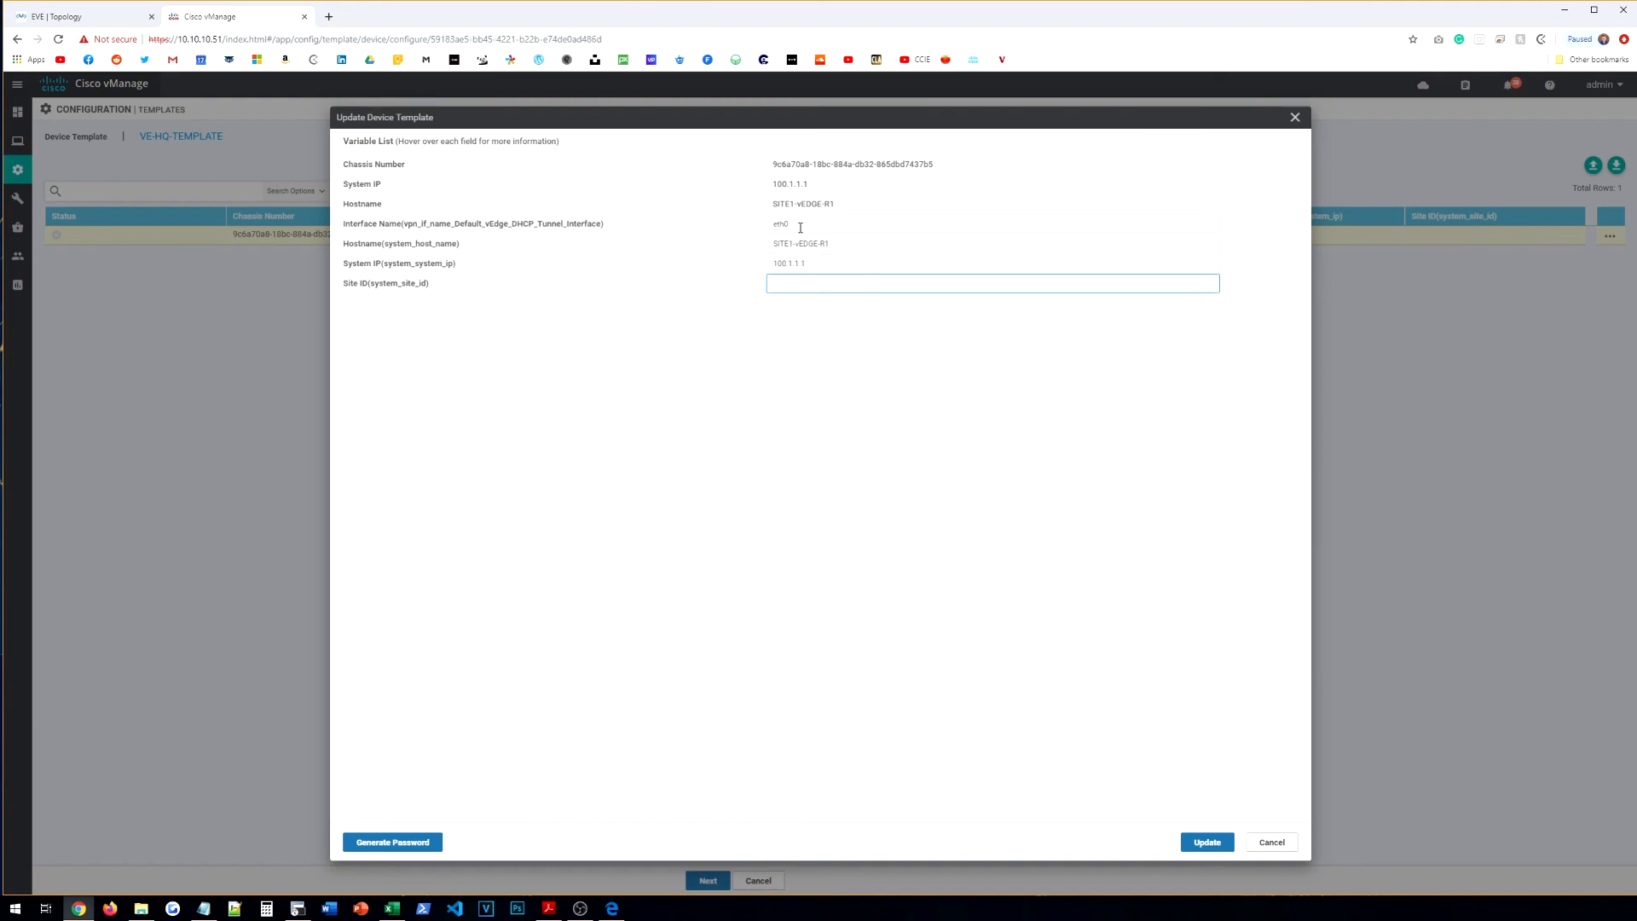
pyautogui.write('1')
pyautogui.click(1206, 842)
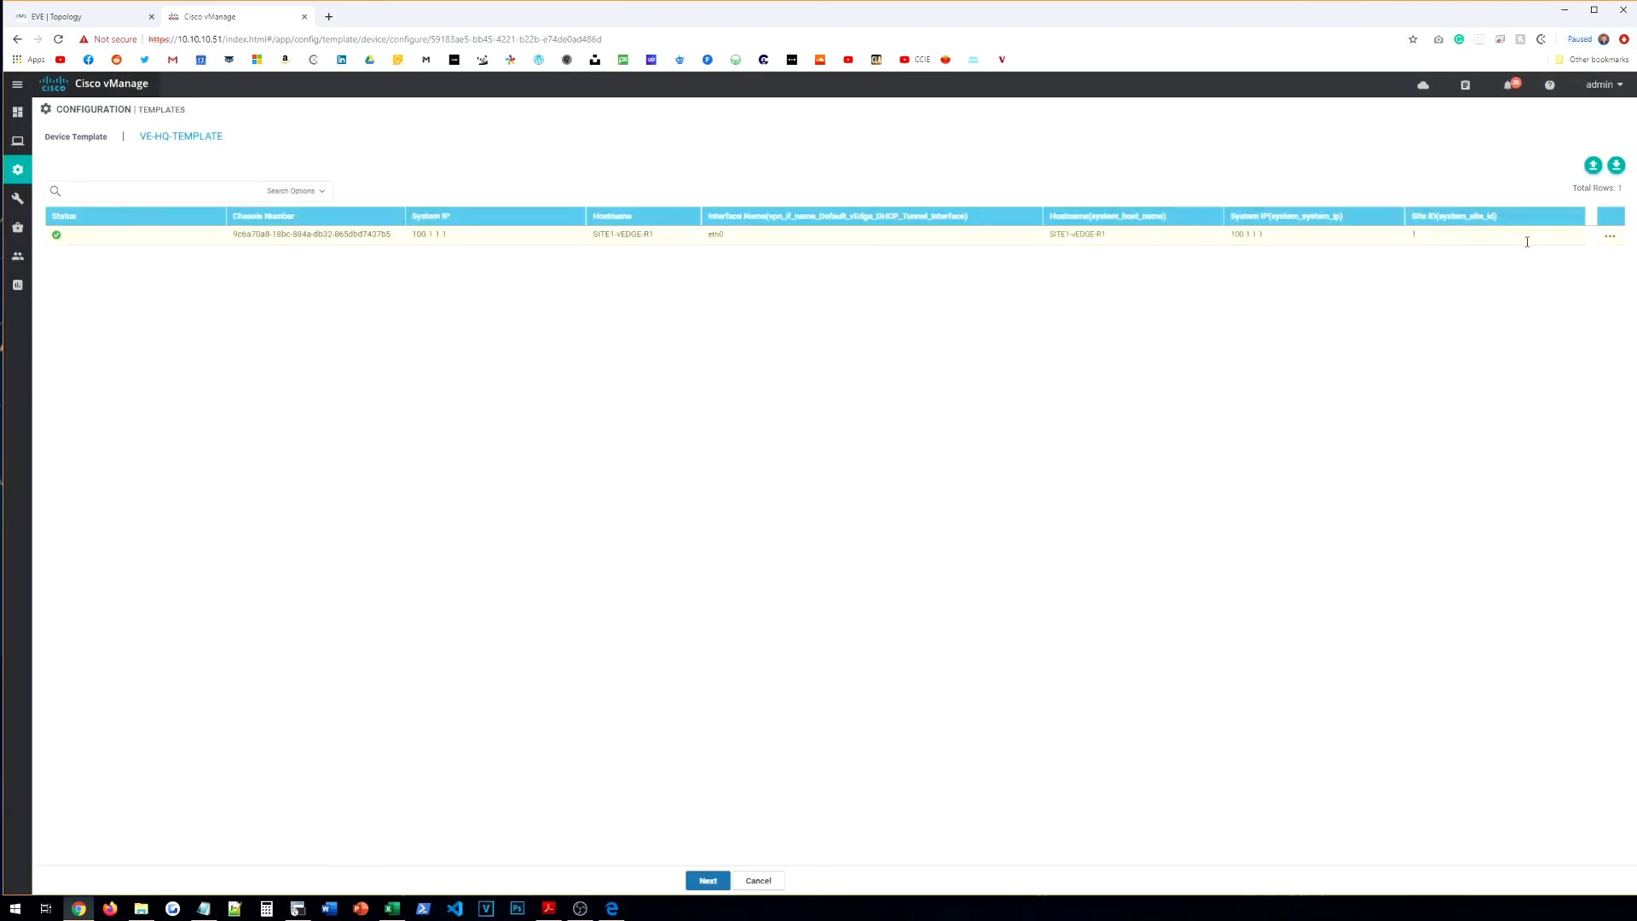
# Step: Push the configuration to SITE1-vEDGE-R1 and check the task's progress log
pyautogui.click(724, 881)
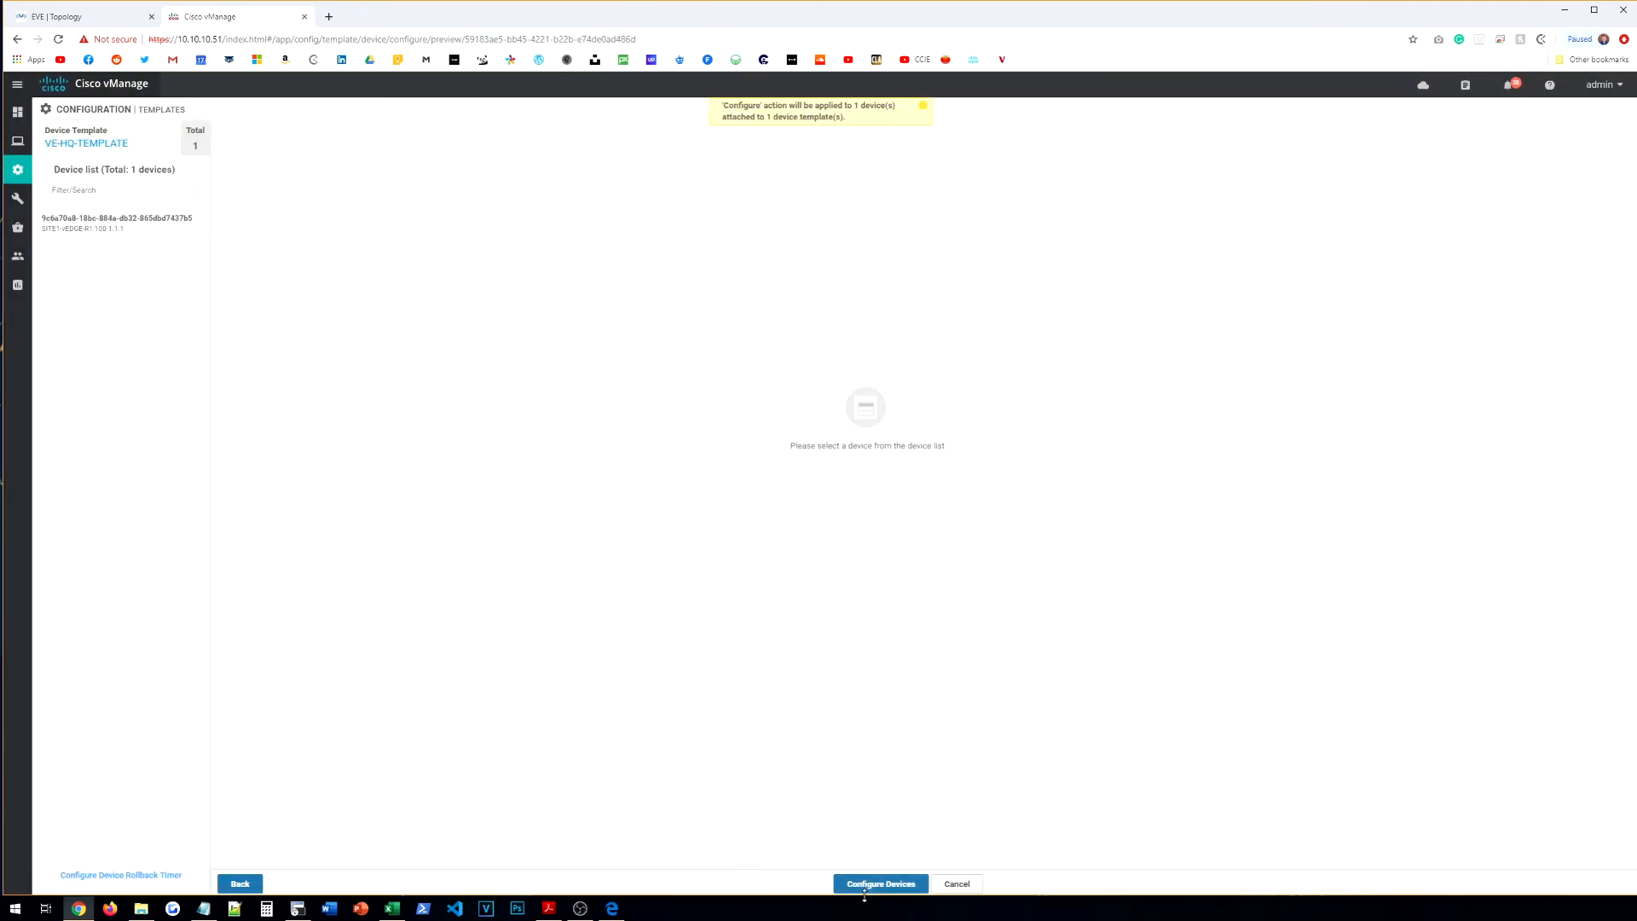
pyautogui.click(878, 884)
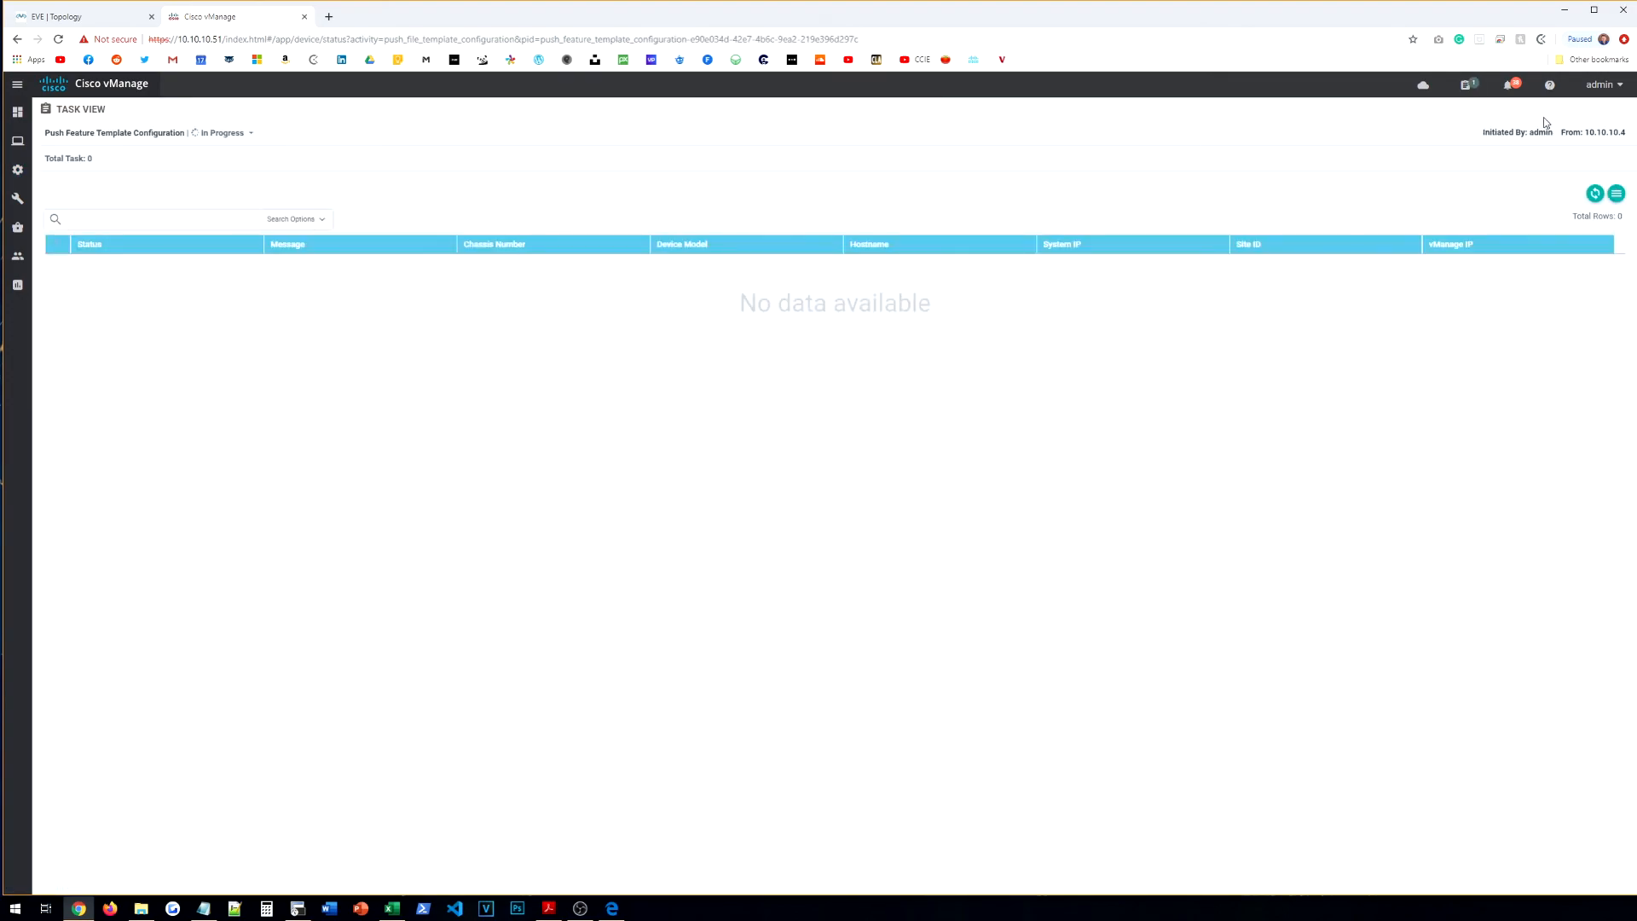
pyautogui.click(1595, 195)
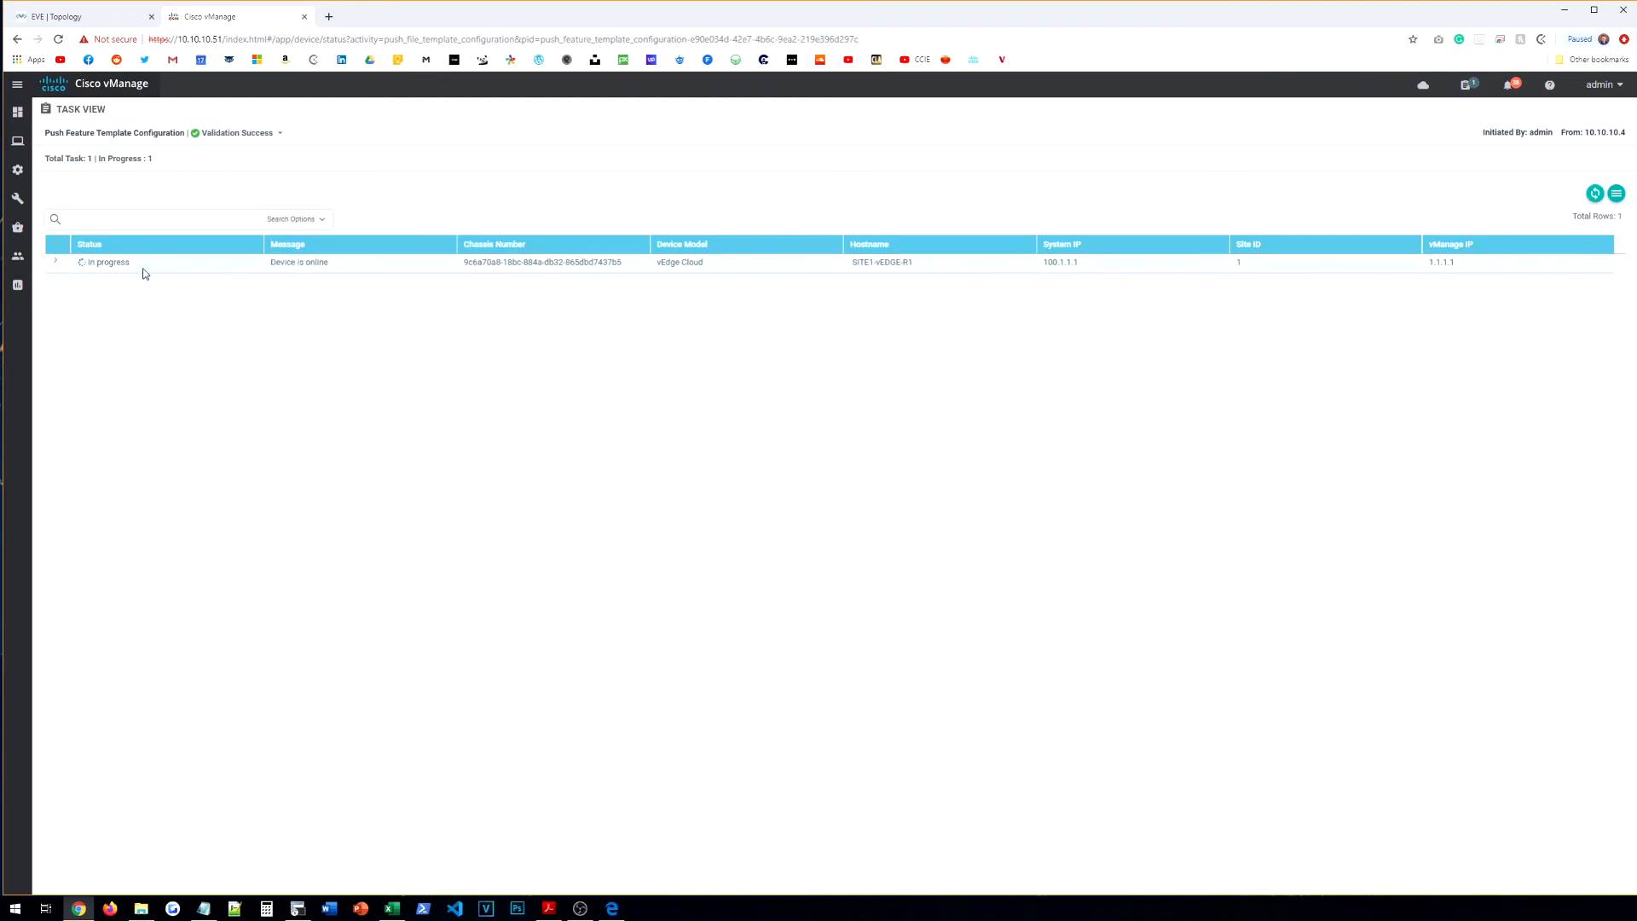
pyautogui.click(56, 262)
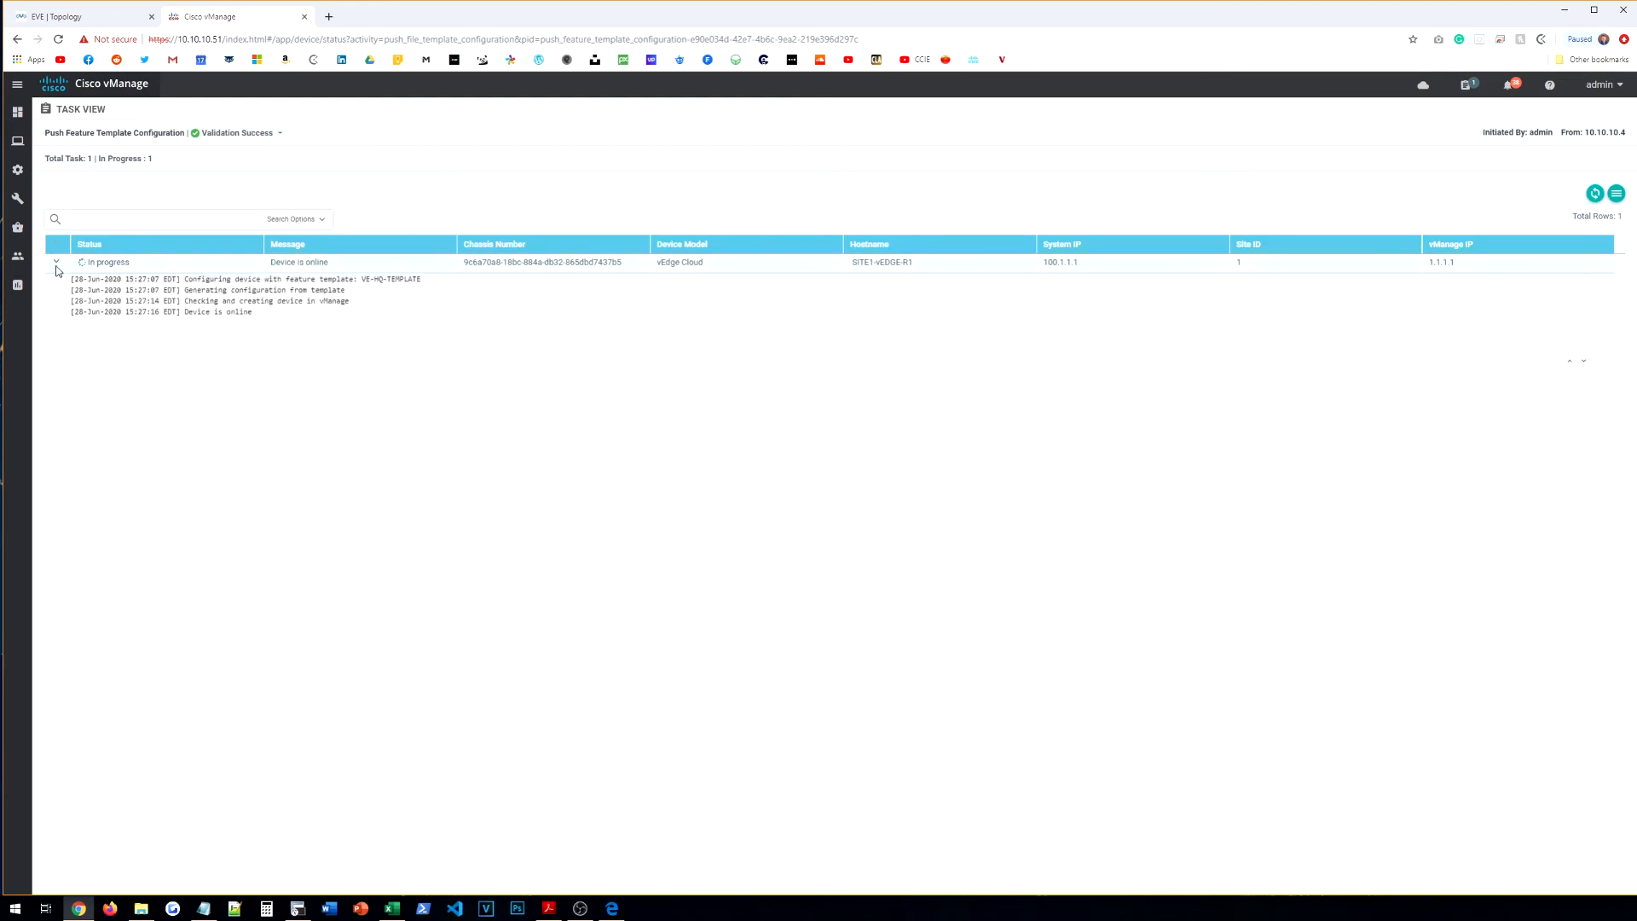
pyautogui.click(57, 263)
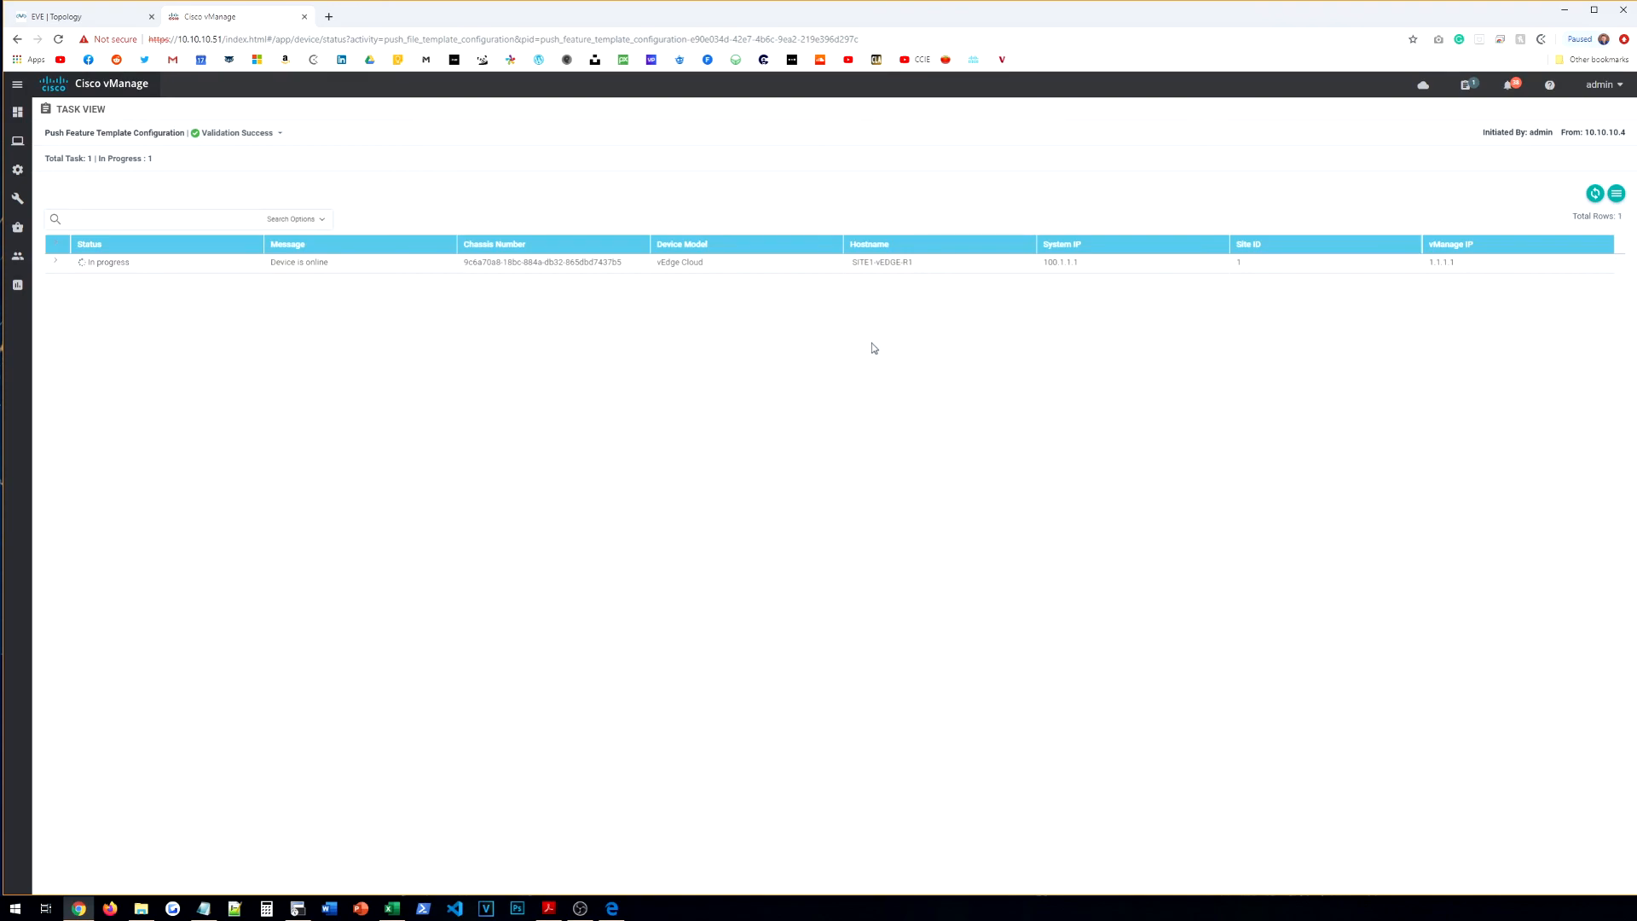